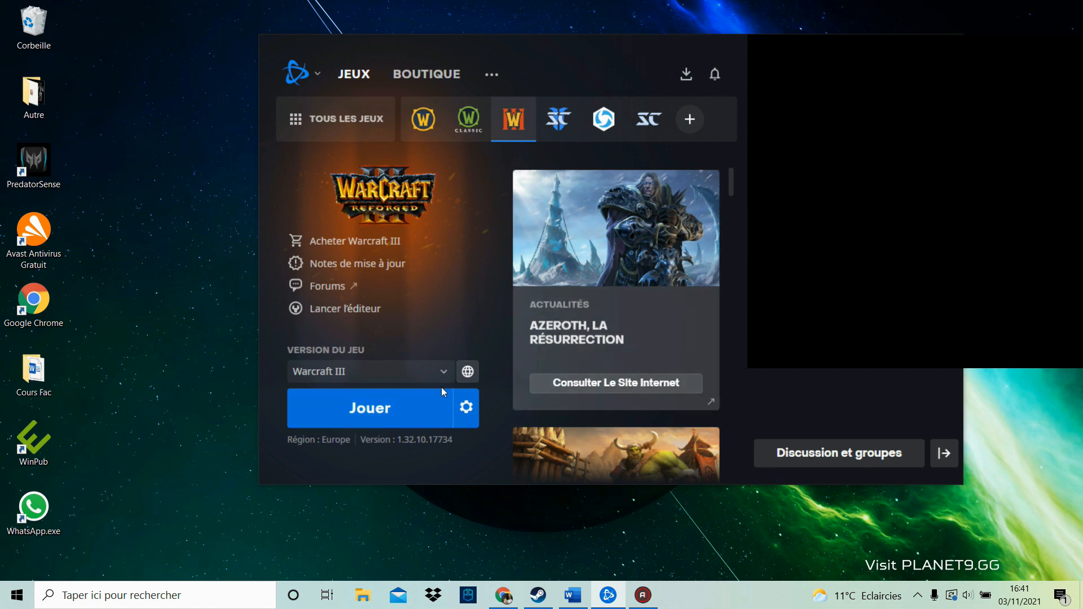
Launch the Warcraft III World Editor and start creating a new map
left_click(331, 307)
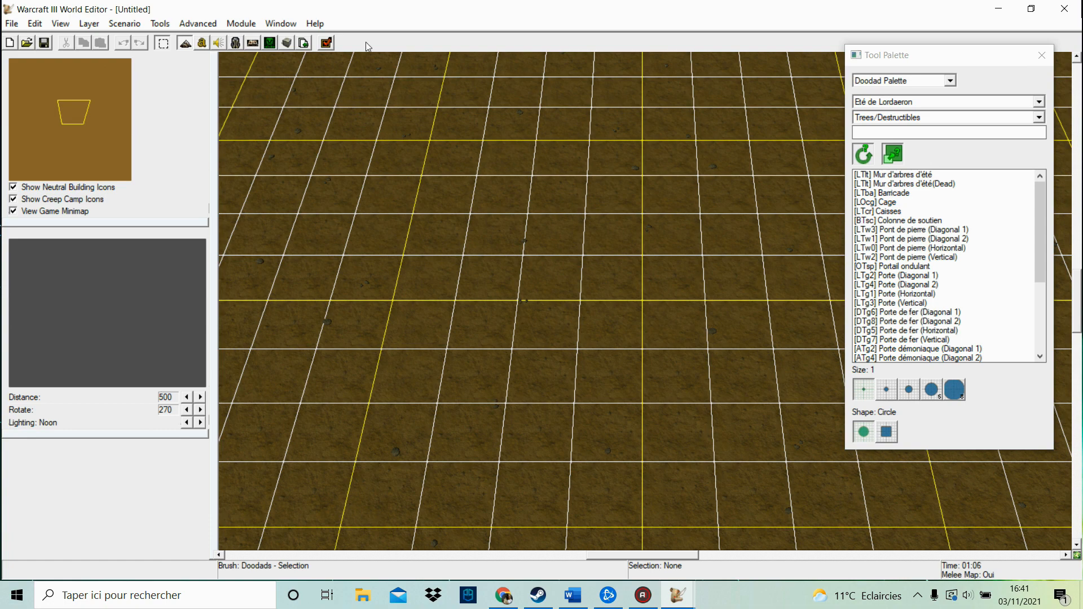
left_click_drag(984, 59, 967, 85)
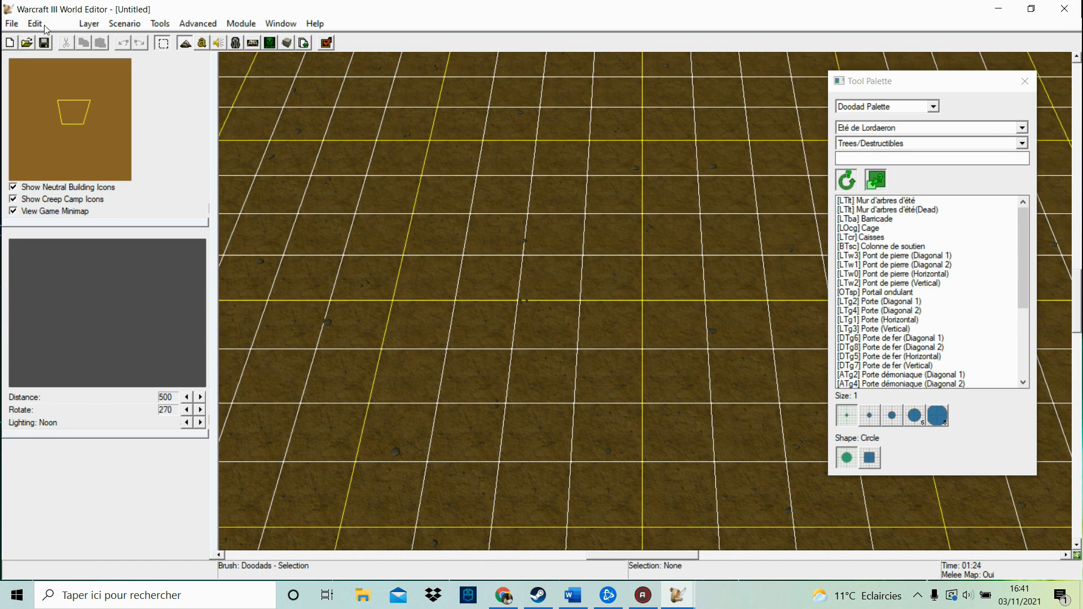
left_click_drag(90, 111, 50, 69)
left_click(11, 23)
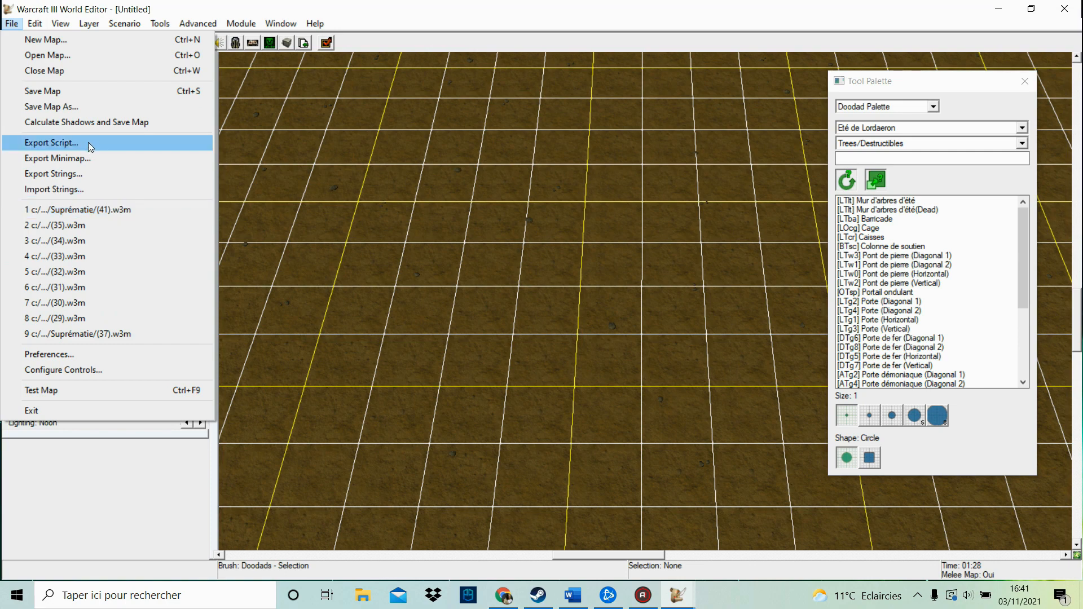
left_click(68, 41)
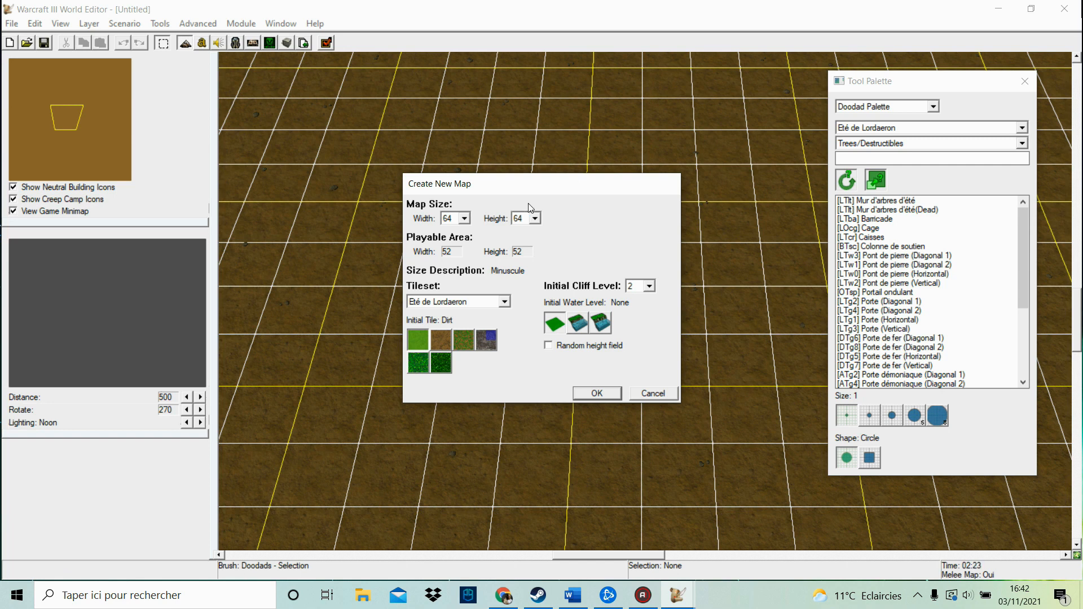
Set the new map's width and height to 480
left_click(463, 218)
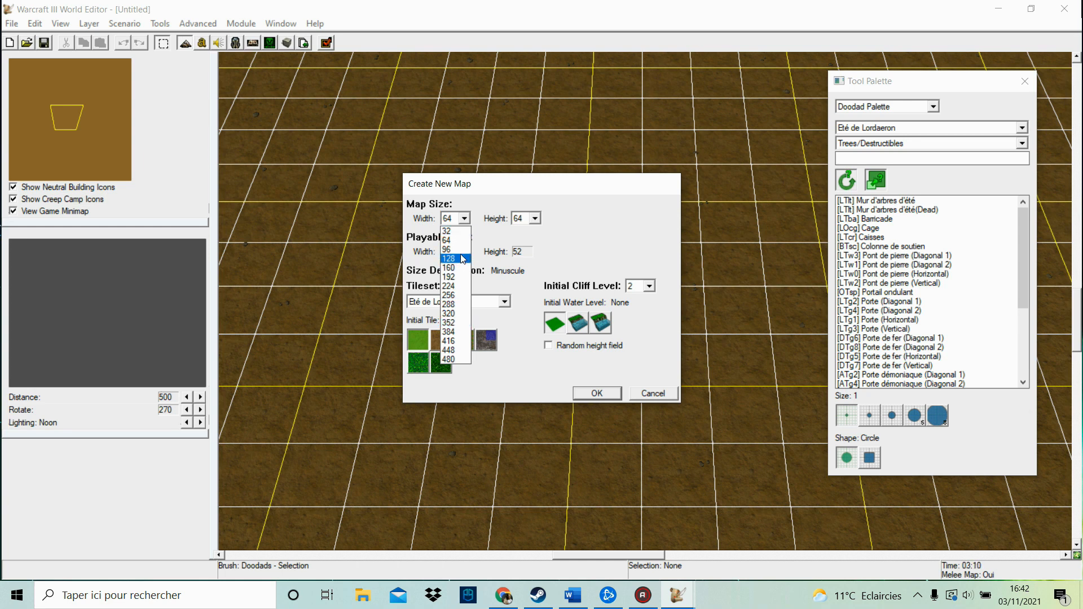
left_click(462, 359)
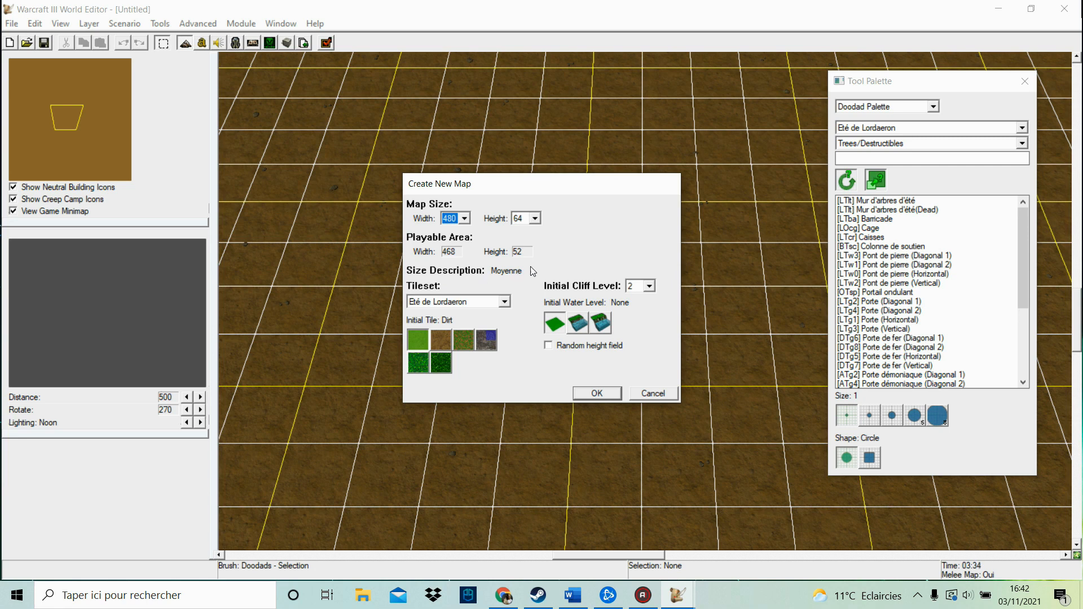
left_click(534, 218)
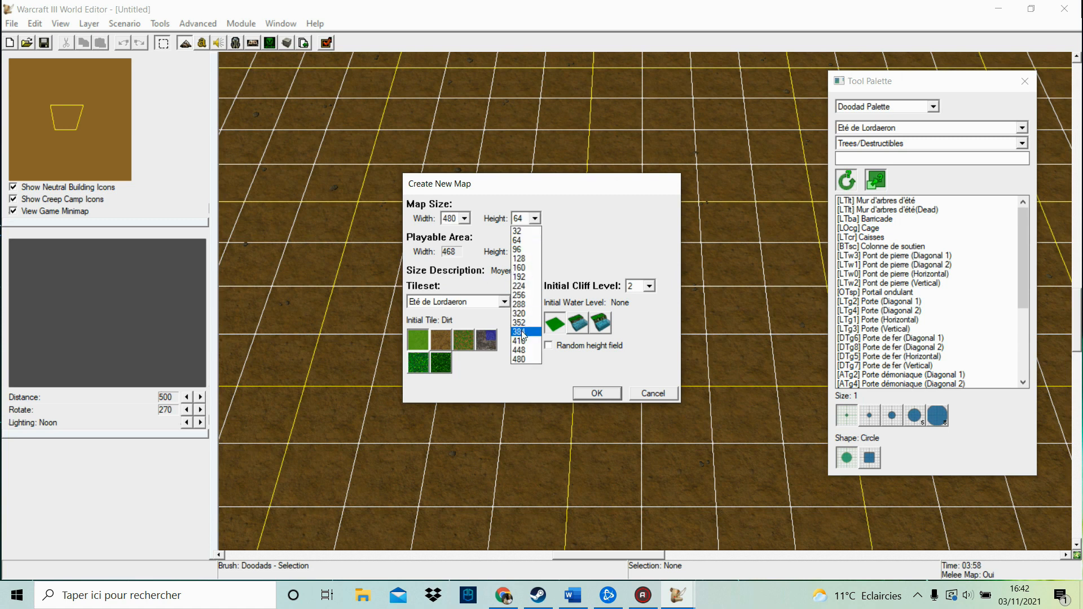
left_click(524, 360)
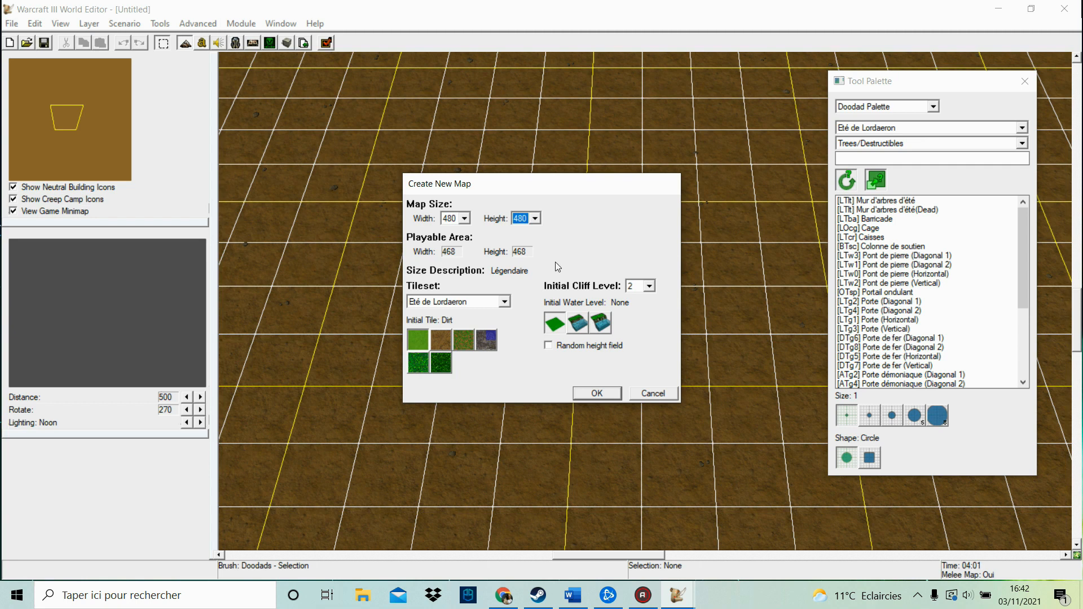
Try a height of 32, restore it to 480, and set the map width to 32
left_click(534, 218)
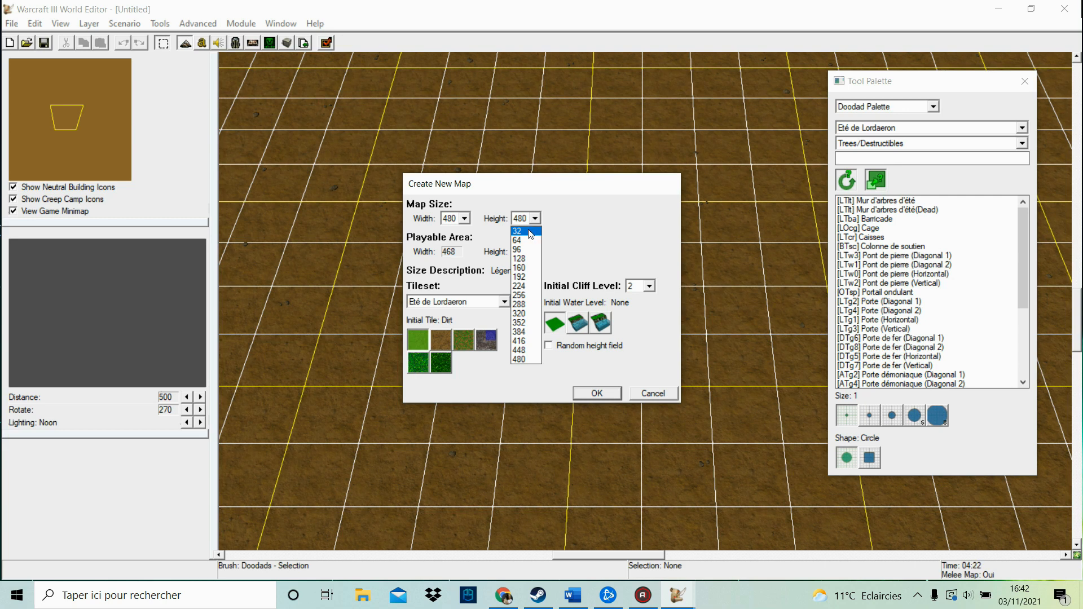
left_click(530, 232)
left_click(534, 218)
left_click(525, 359)
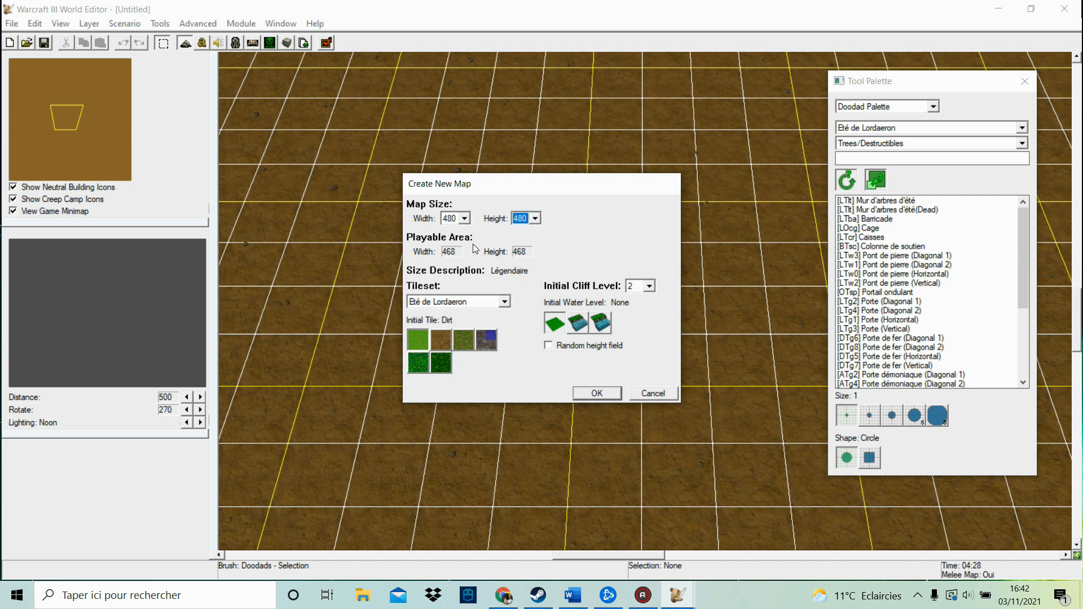
left_click(465, 218)
left_click(454, 228)
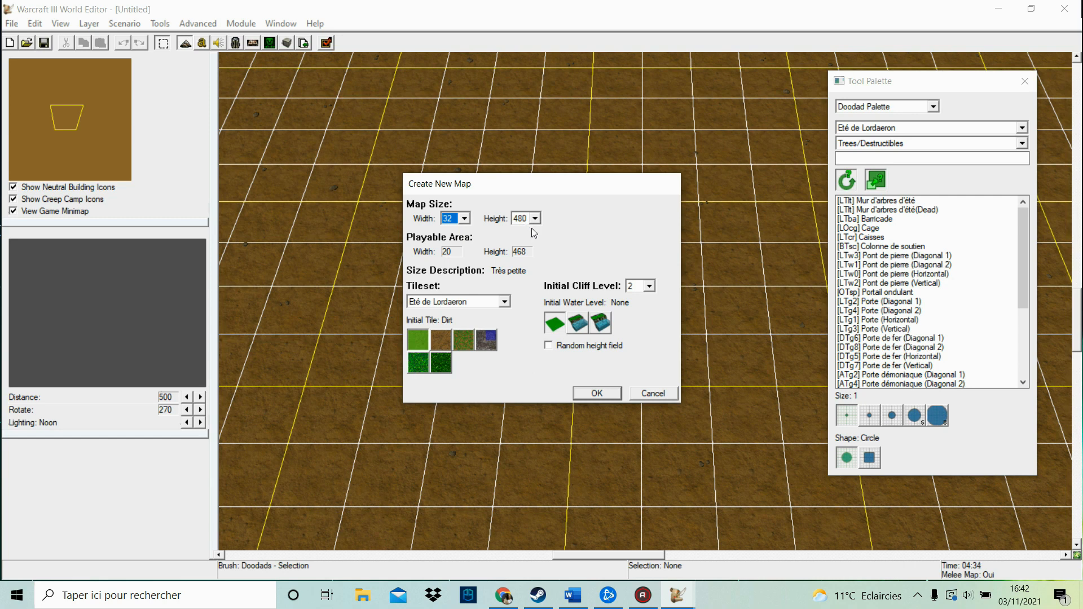
Set the new map's width and height to 96, and check the available initial cliff levels without changing the level
left_click(464, 218)
left_click(460, 247)
left_click(534, 218)
left_click(522, 246)
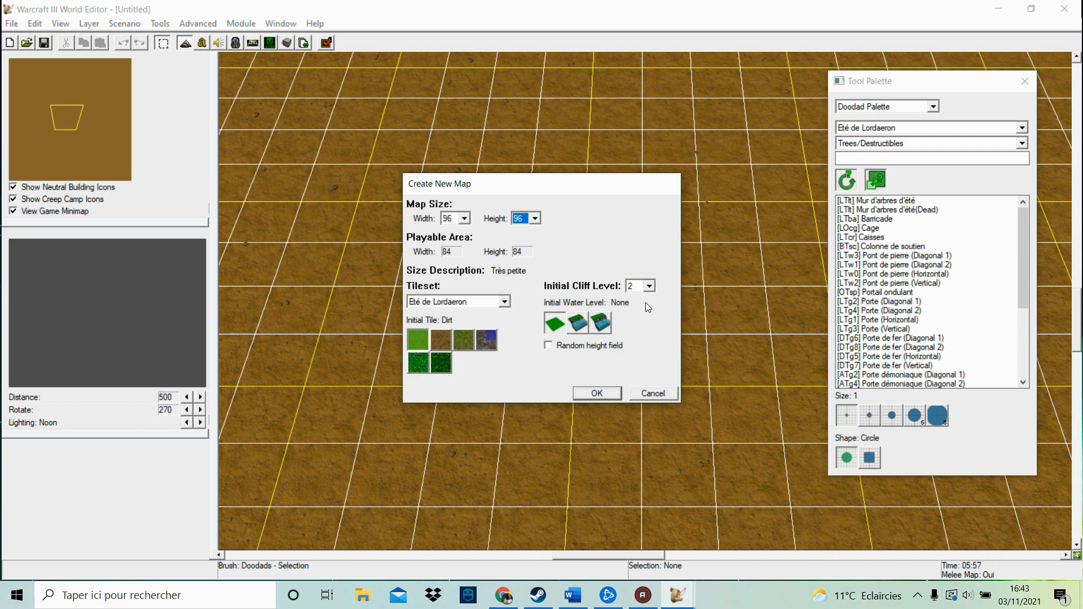
left_click(649, 286)
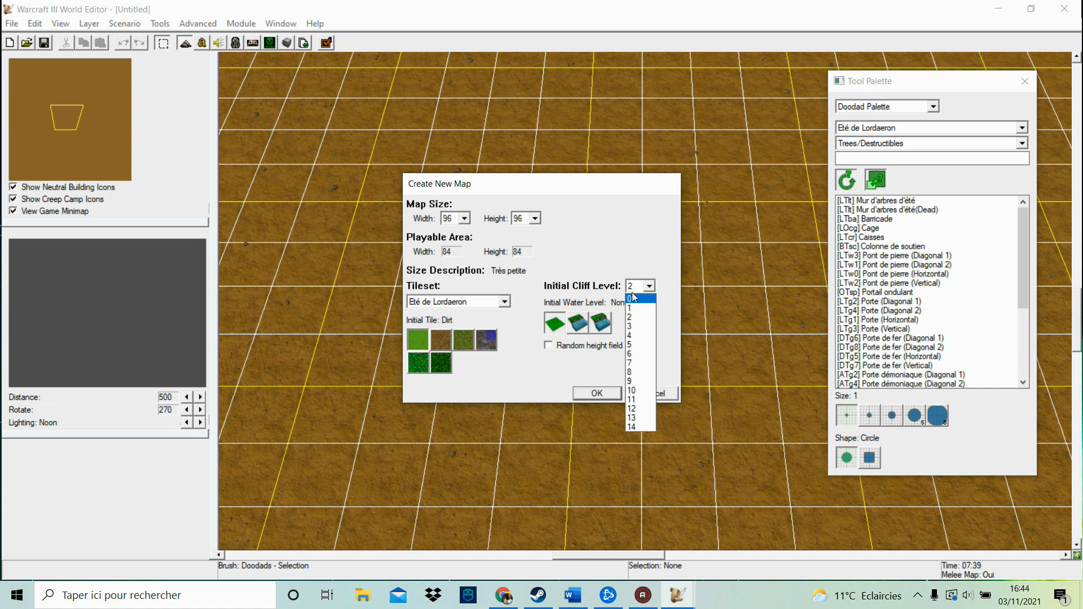
left_click(611, 247)
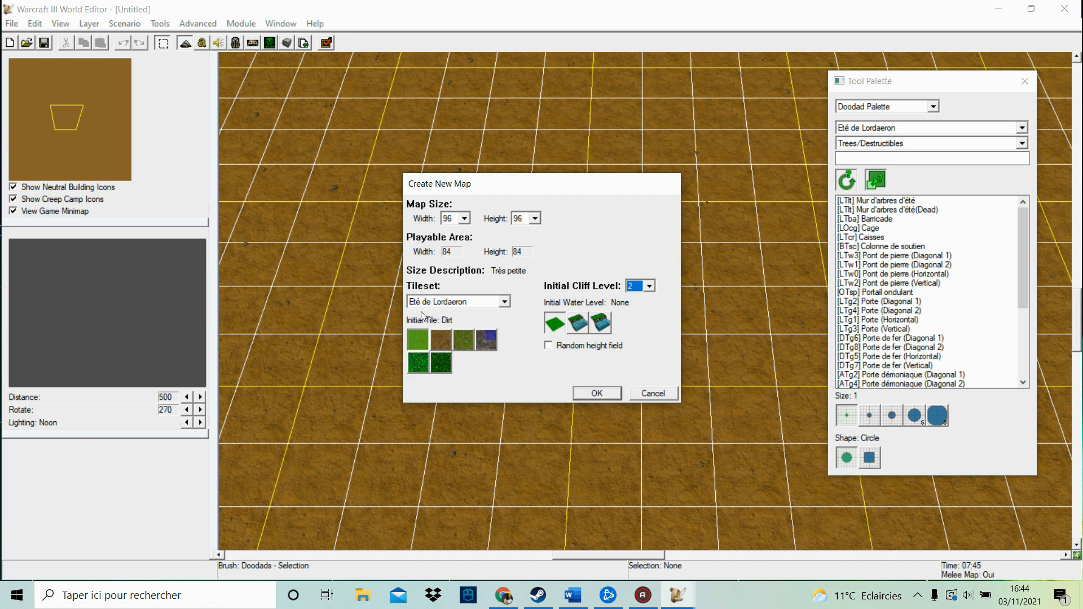
Switch the new map's tileset to Ashenvale and look over its initial tiles
left_click(497, 302)
left_click(492, 314)
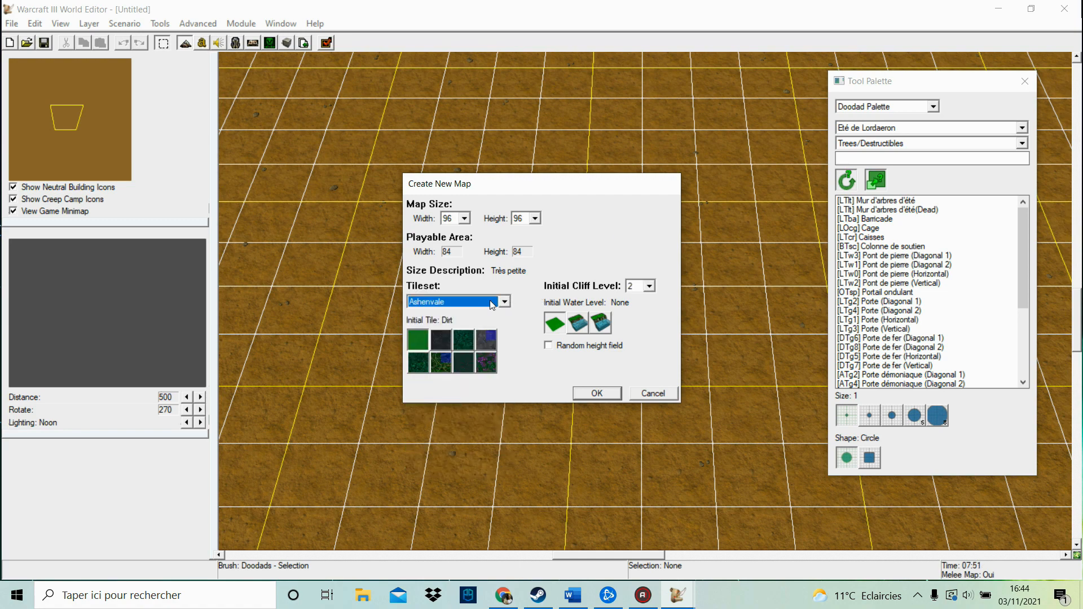
left_click(493, 303)
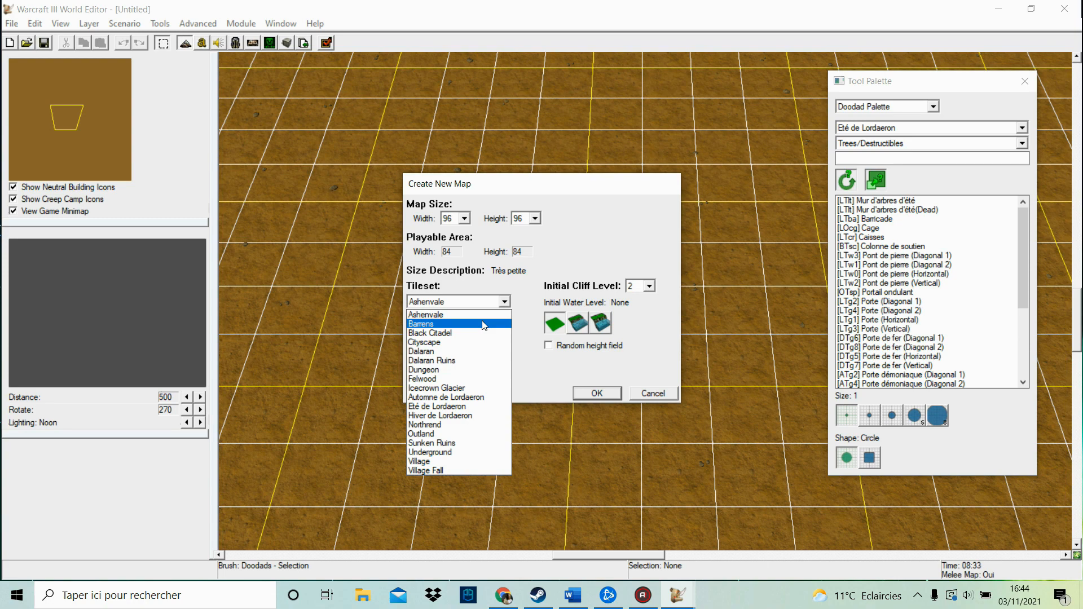
left_click(461, 315)
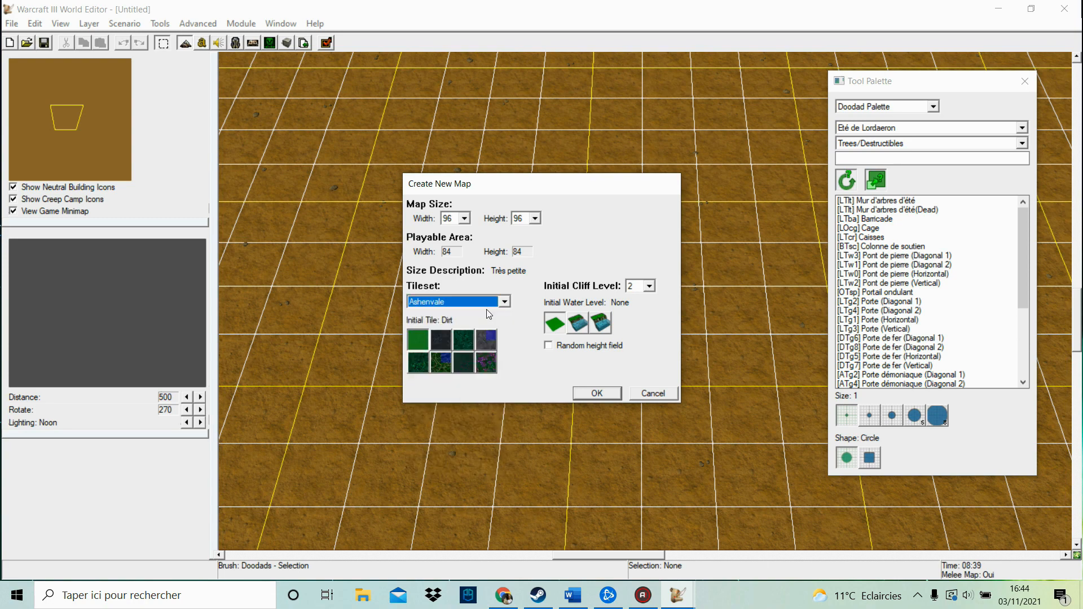
left_click(484, 362)
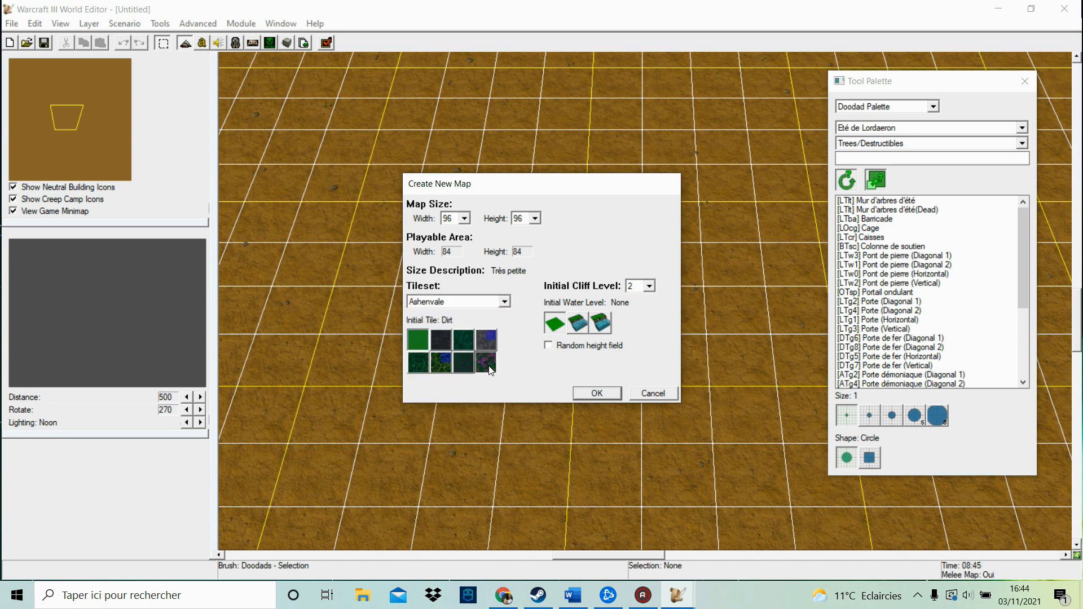
Switch the tileset to Black Citadel and try Dark Tiles (Unbuildable) and Dirt as the initial tile
left_click(461, 306)
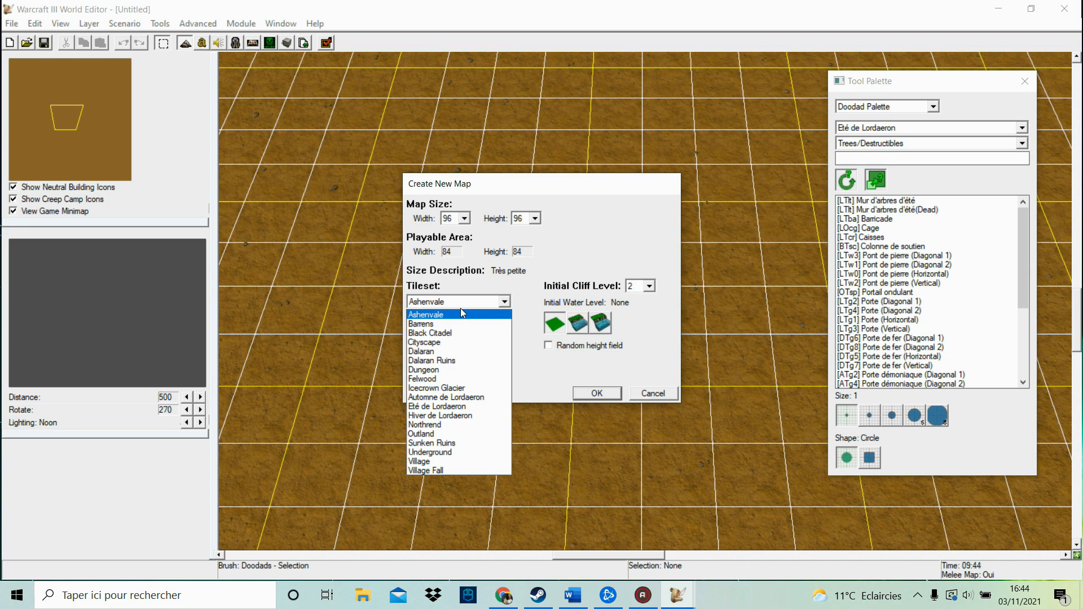
left_click(474, 333)
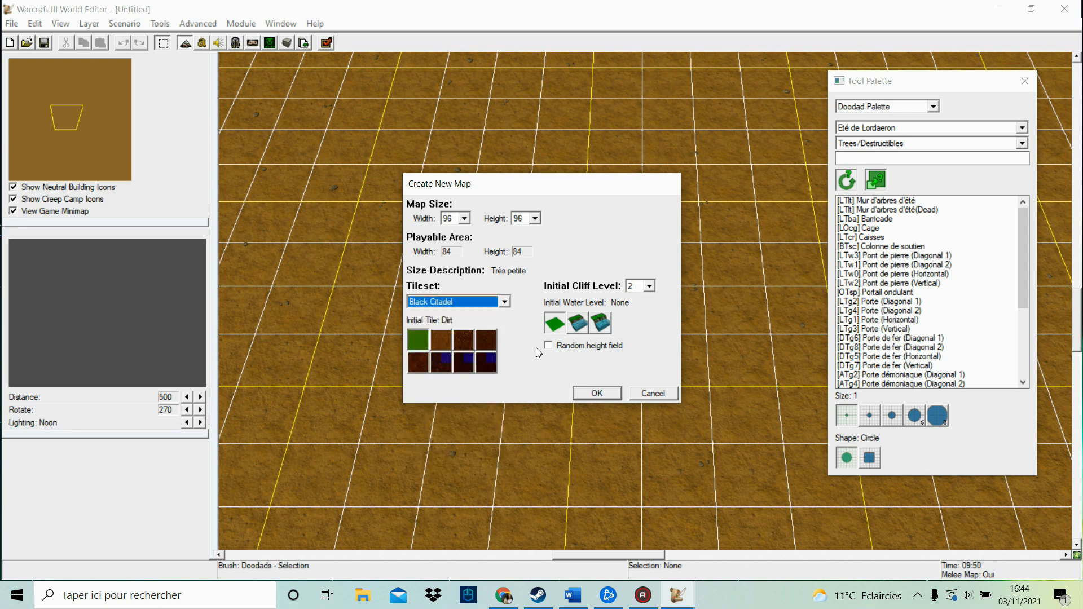
left_click(459, 363)
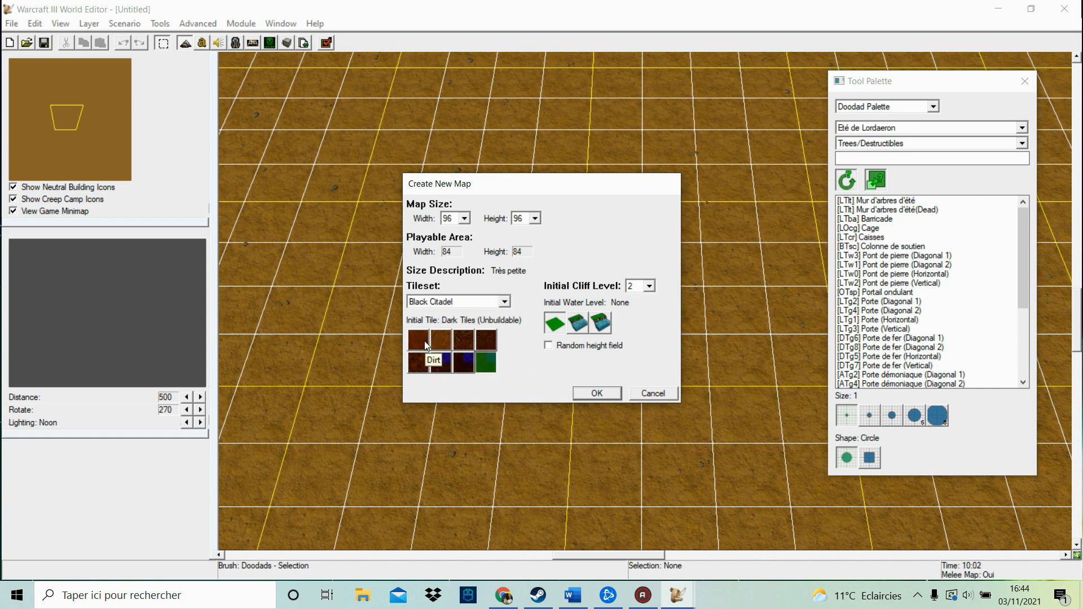
left_click(422, 341)
Preview the initial tiles of the Cityscape, Dalaran and Dalaran Ruins tilesets in turn
left_click(451, 302)
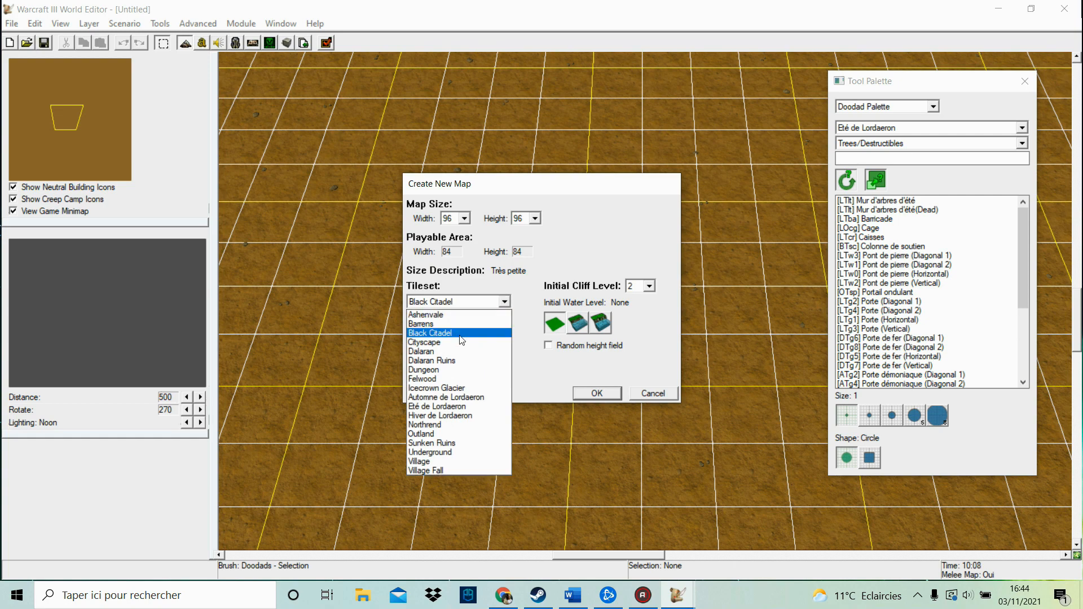
left_click(459, 337)
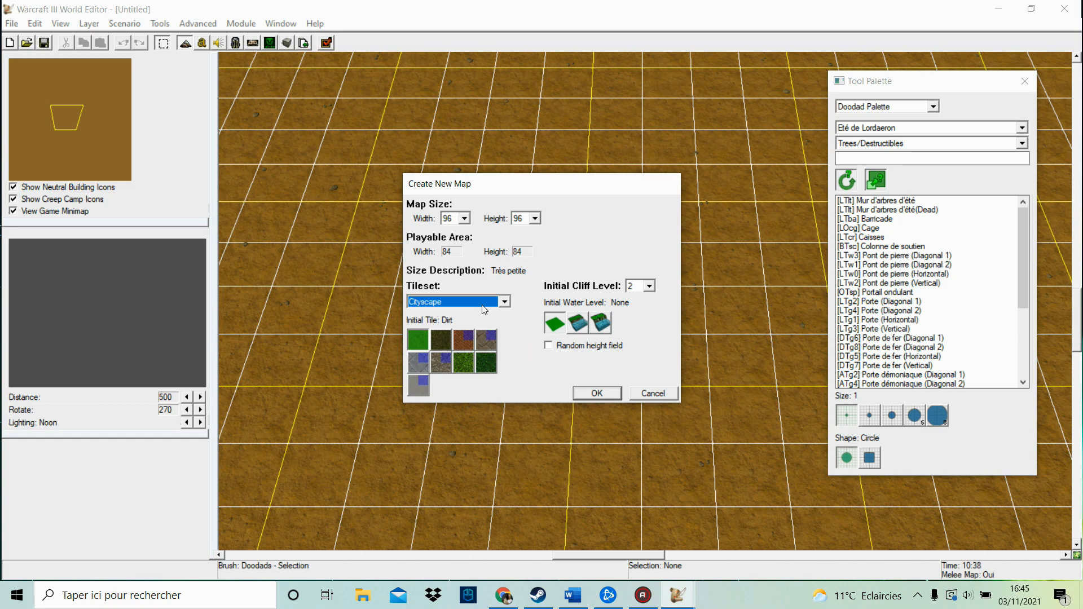
left_click(476, 308)
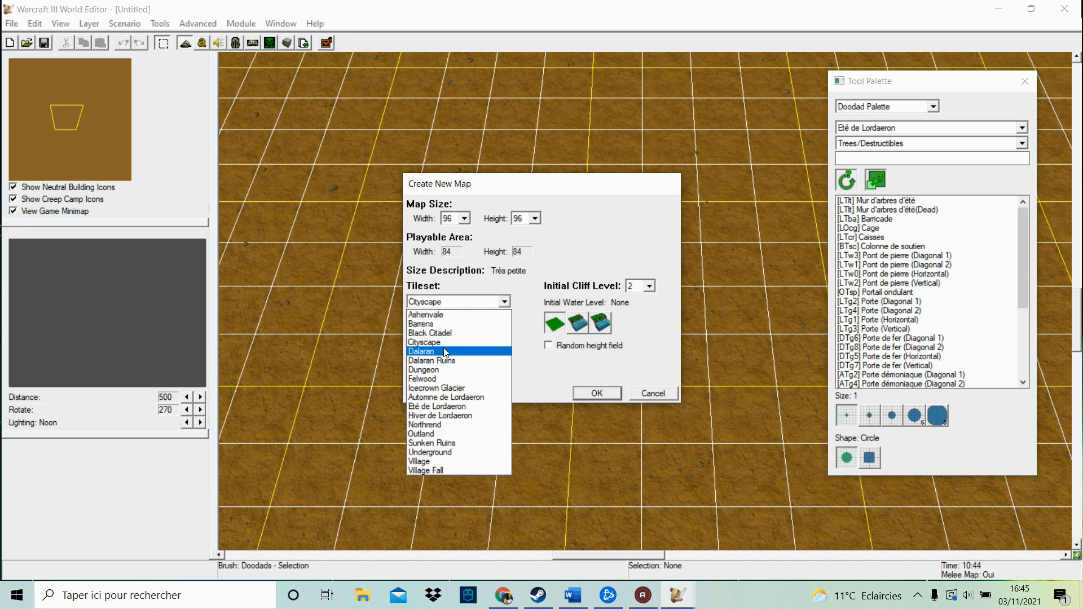
left_click(445, 352)
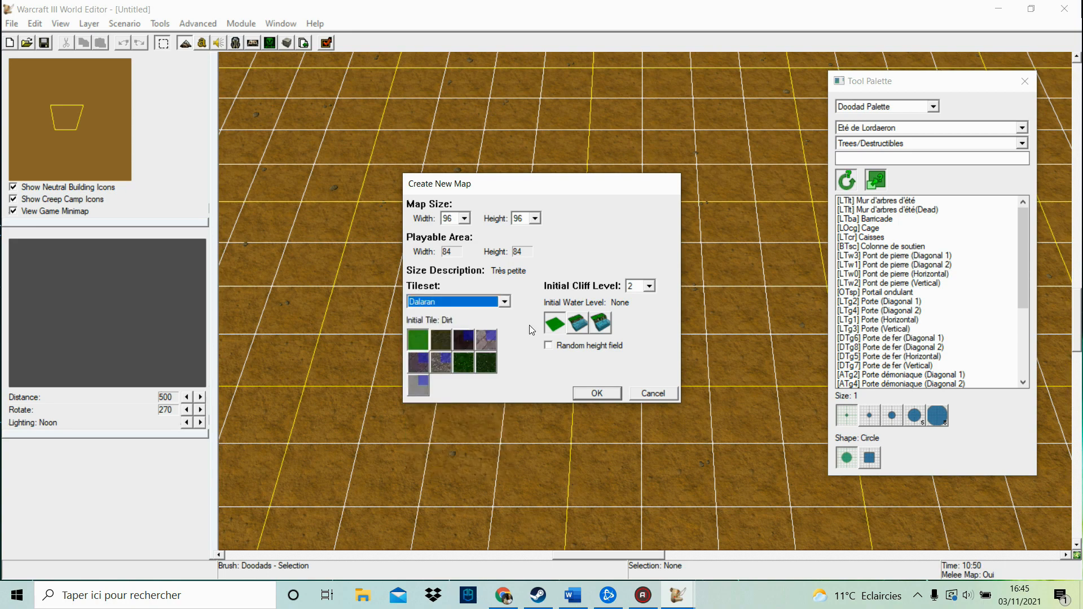
left_click(504, 301)
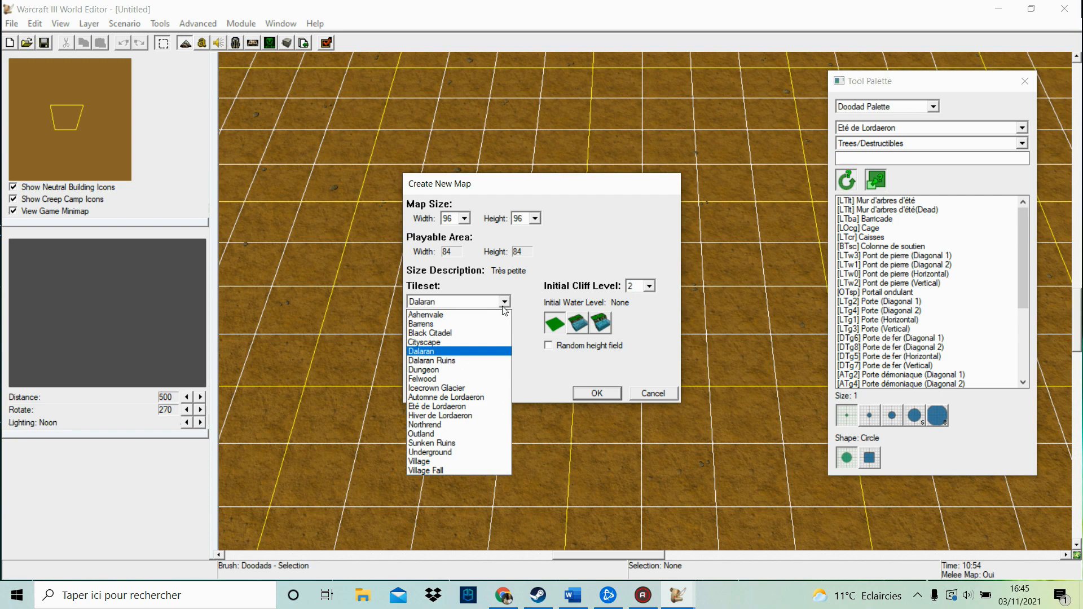
left_click(487, 353)
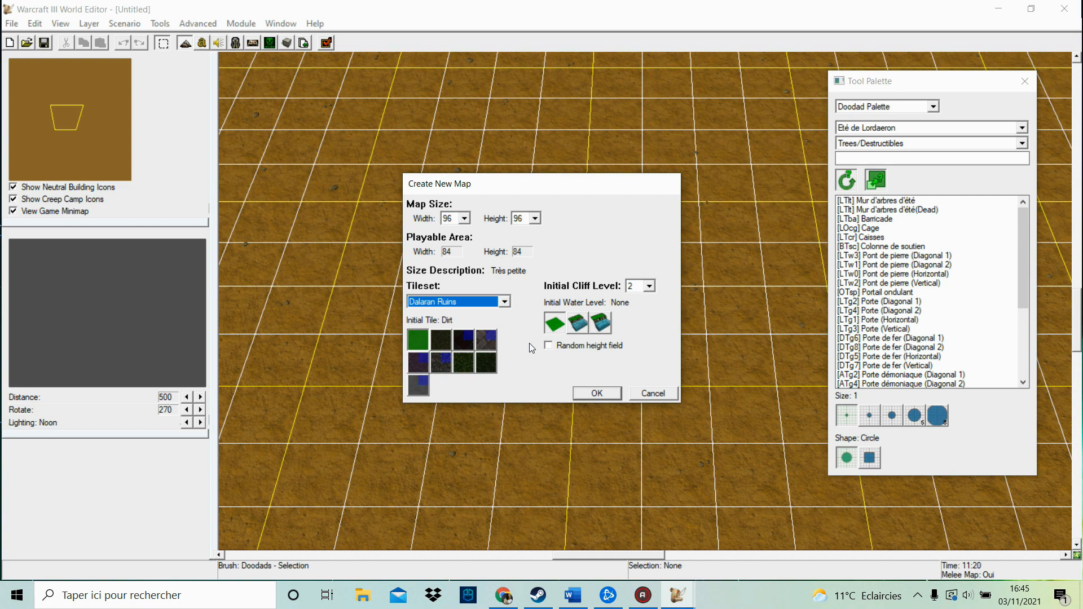
Preview the initial tiles of the Dungeon tileset, followed by those of Felwood
left_click(504, 301)
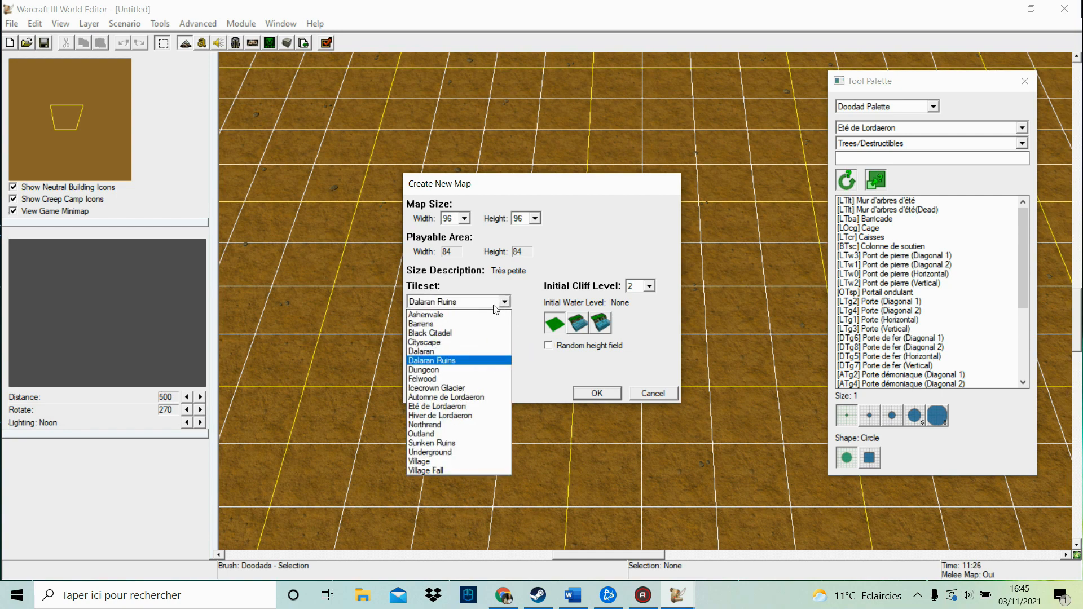
left_click(480, 366)
left_click(484, 346)
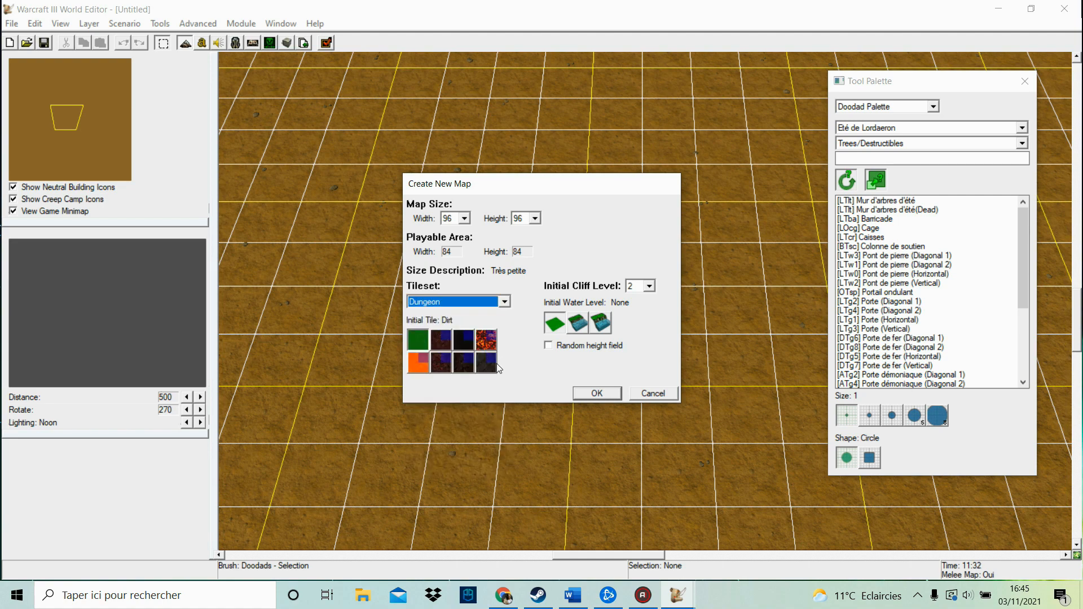
left_click(471, 300)
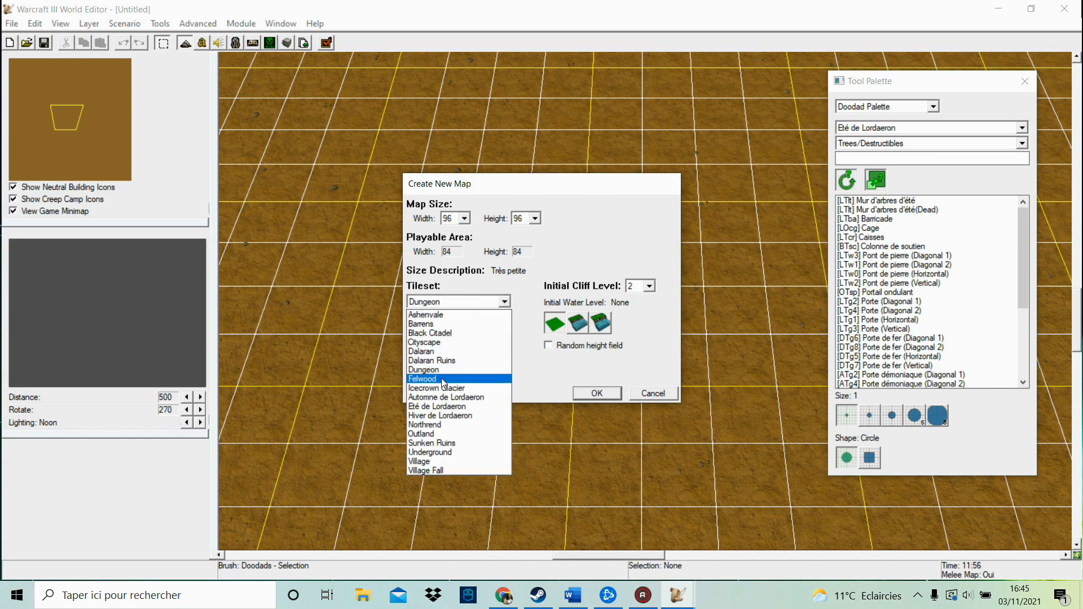
left_click(441, 378)
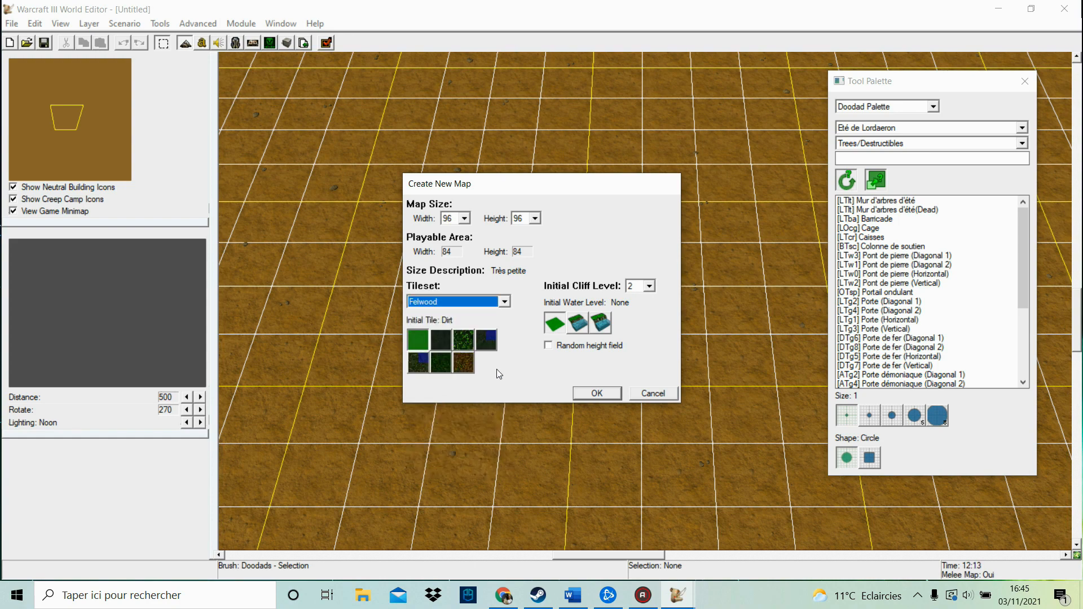
Preview the Icecrown Glacier tileset and switch the new map's tileset to Automne de Lordaeron
left_click(480, 302)
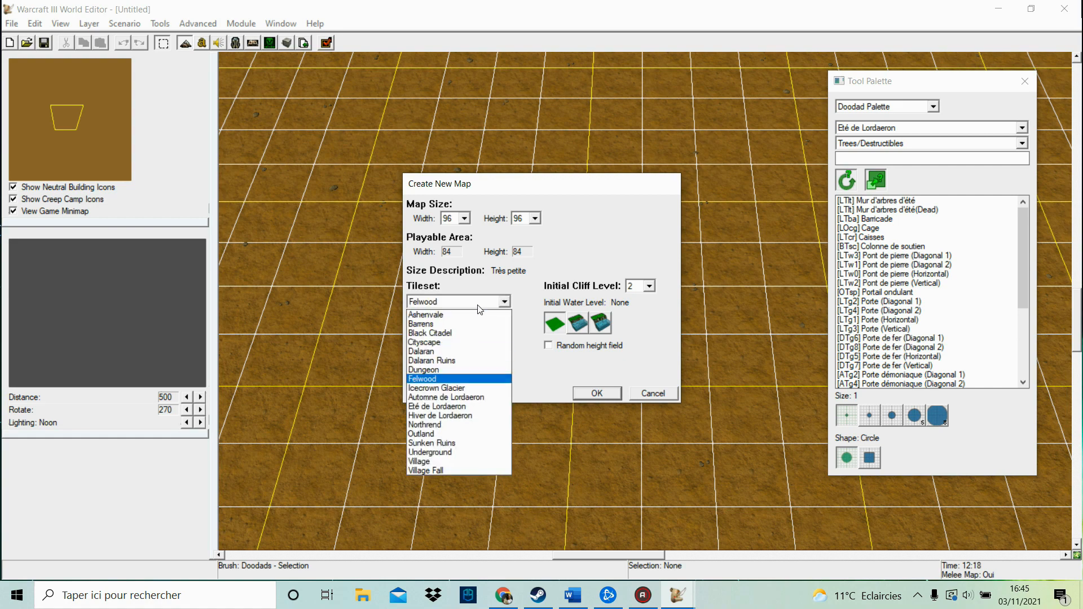
left_click(475, 388)
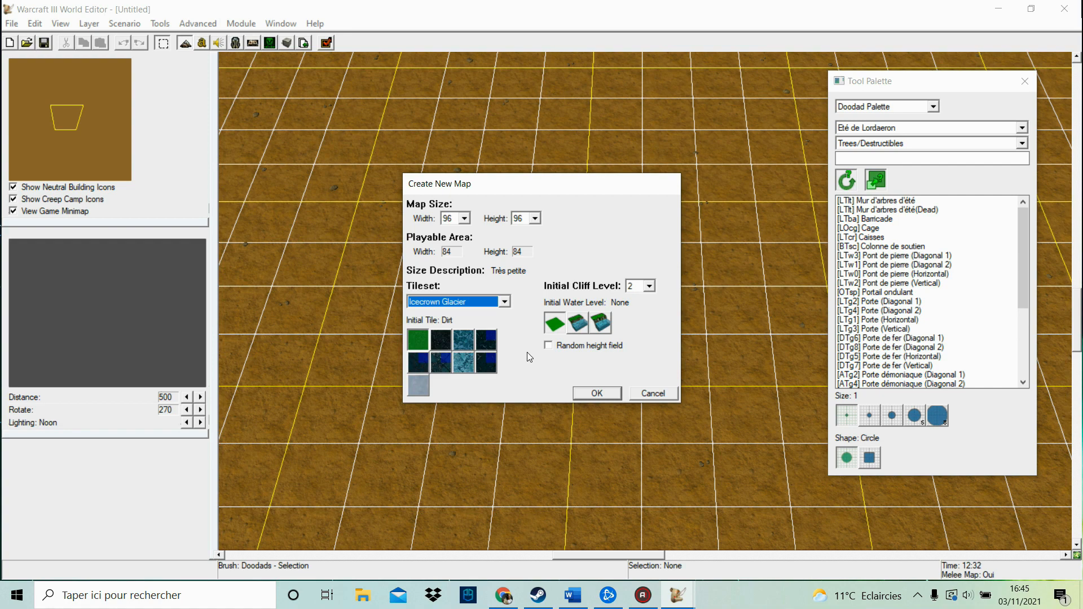
left_click(504, 301)
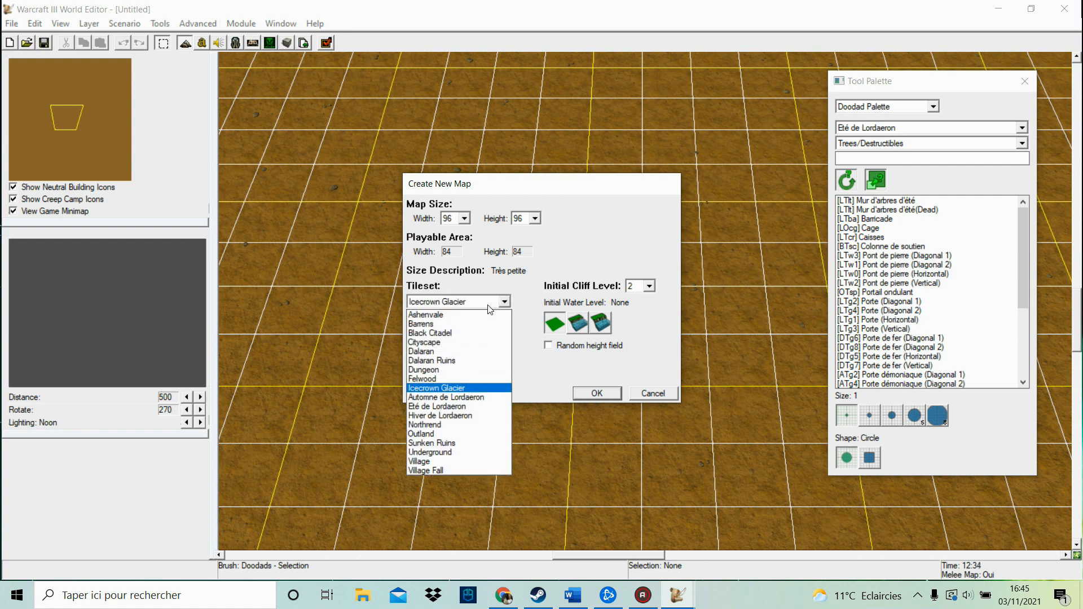
left_click(478, 397)
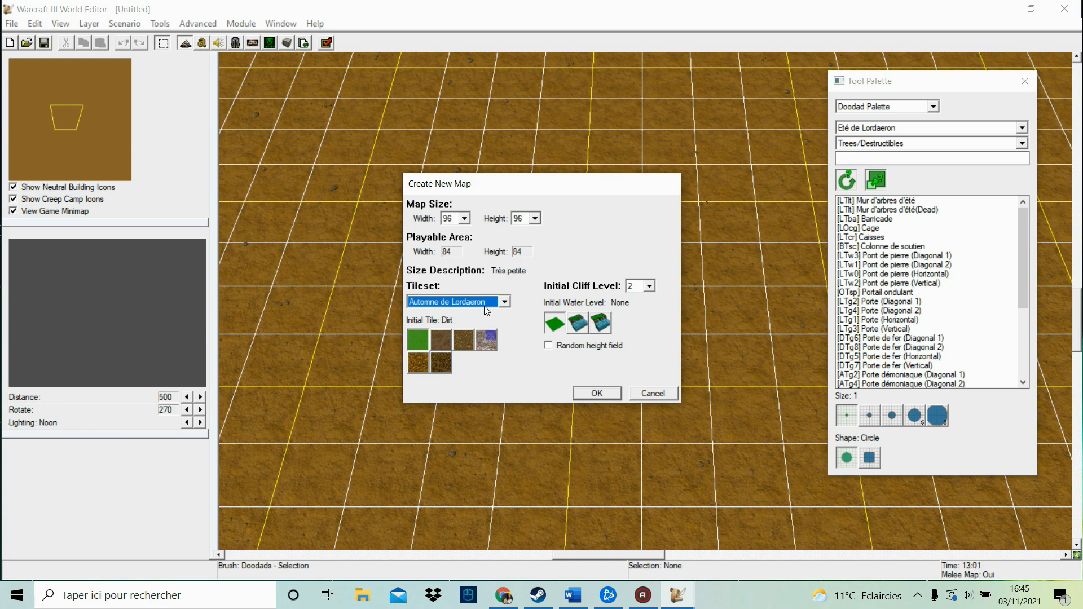
Preview the initial tiles of the Northrend, Outland and Sunken Ruins tilesets in turn
left_click(484, 305)
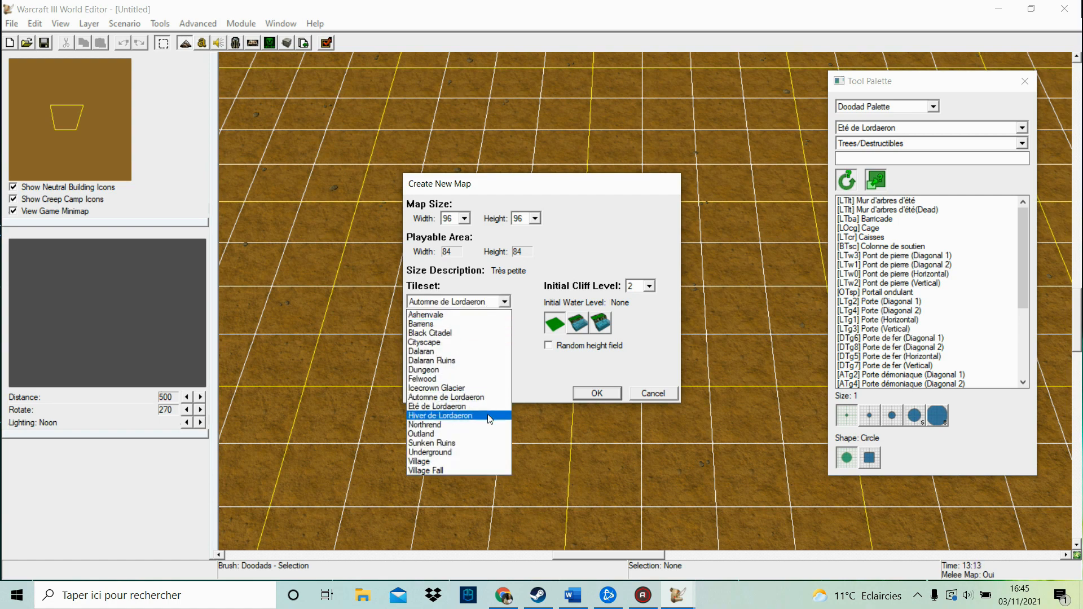
left_click(471, 425)
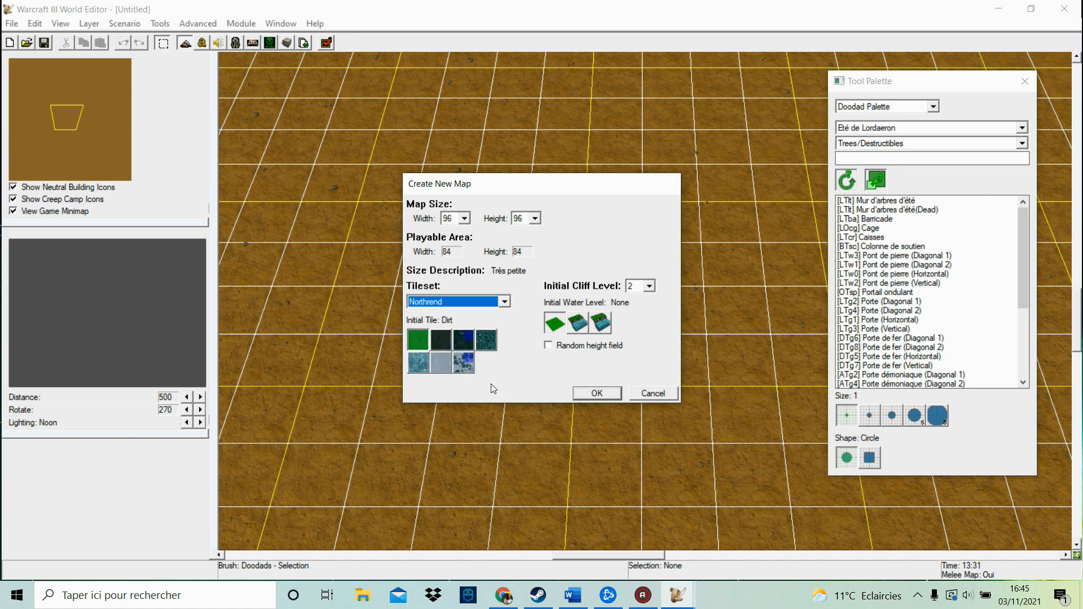
left_click(479, 303)
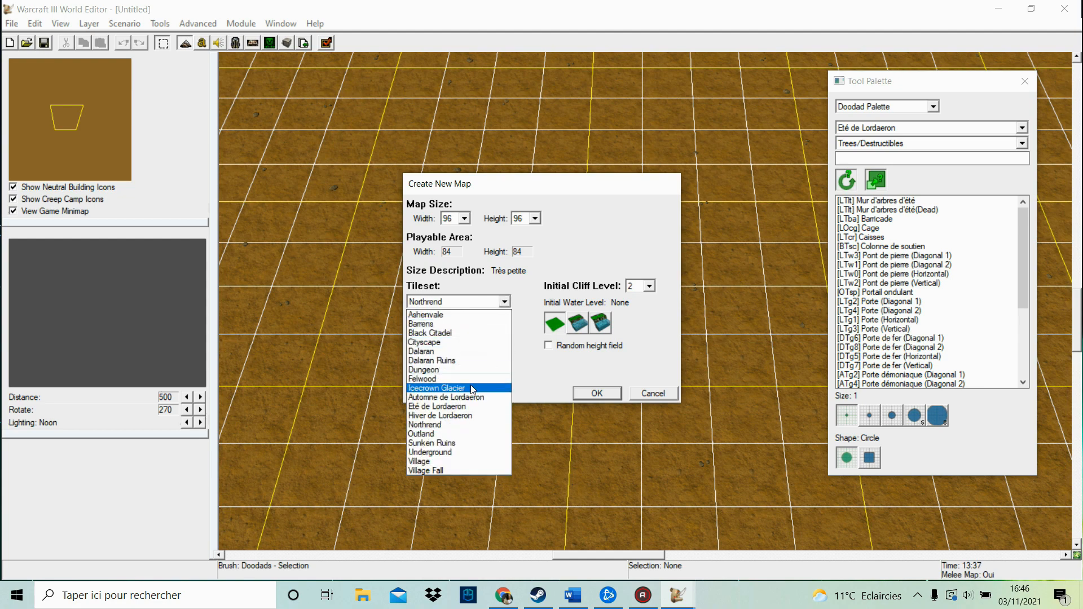
left_click(447, 434)
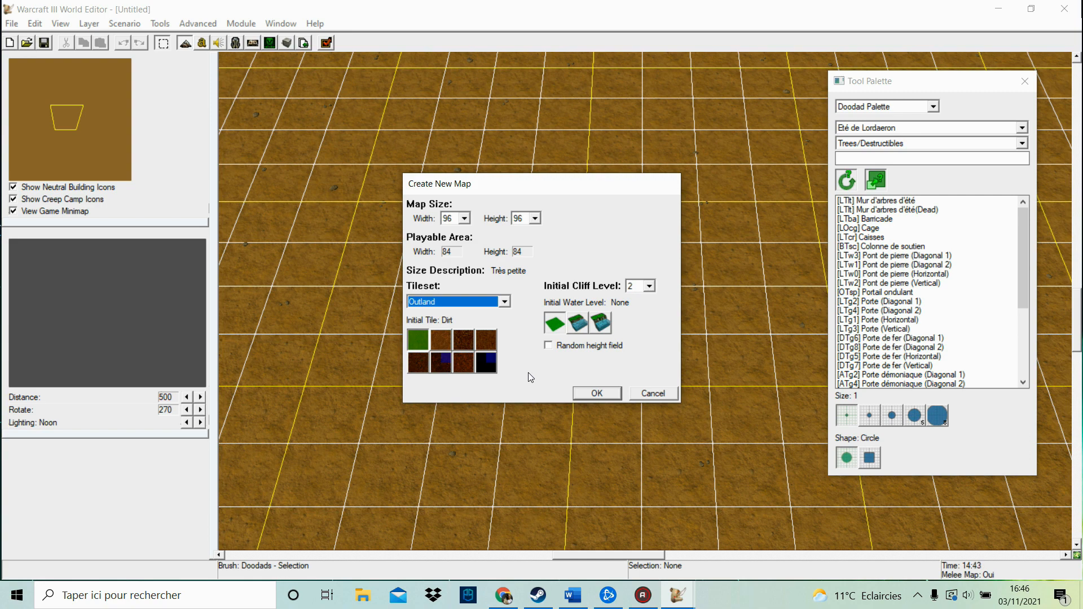
left_click(504, 301)
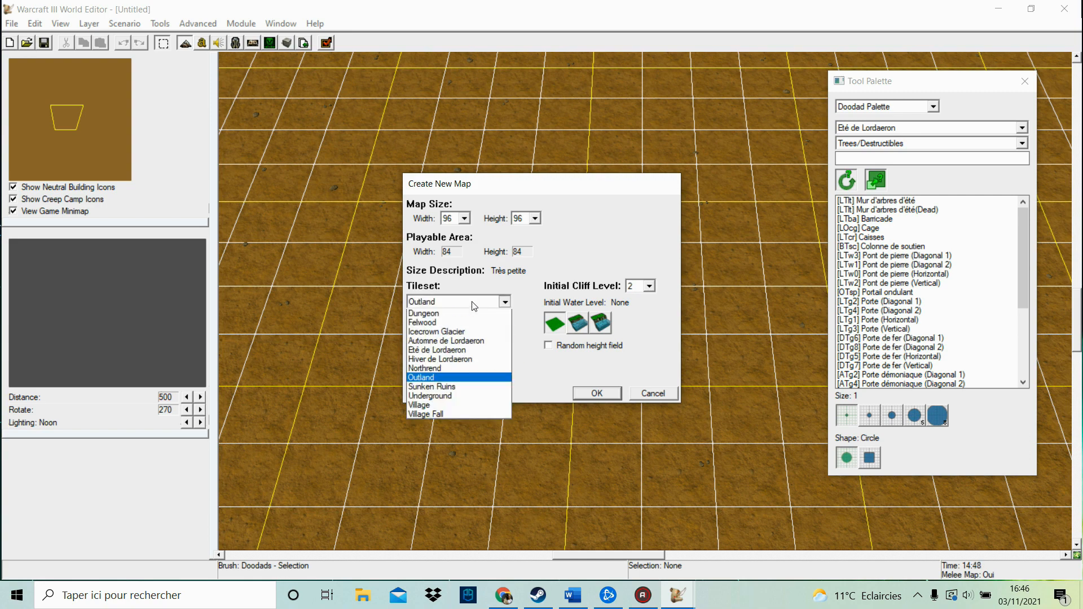
left_click(476, 443)
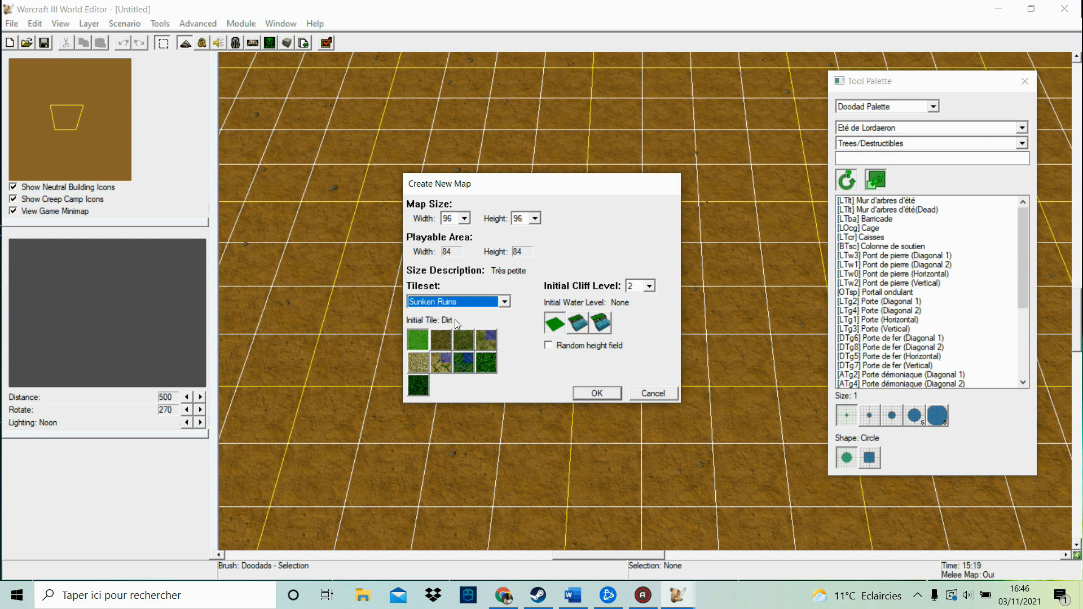
Preview the initial tiles of the Underground, Village and Village Fall tilesets in turn
left_click(500, 303)
left_click(479, 452)
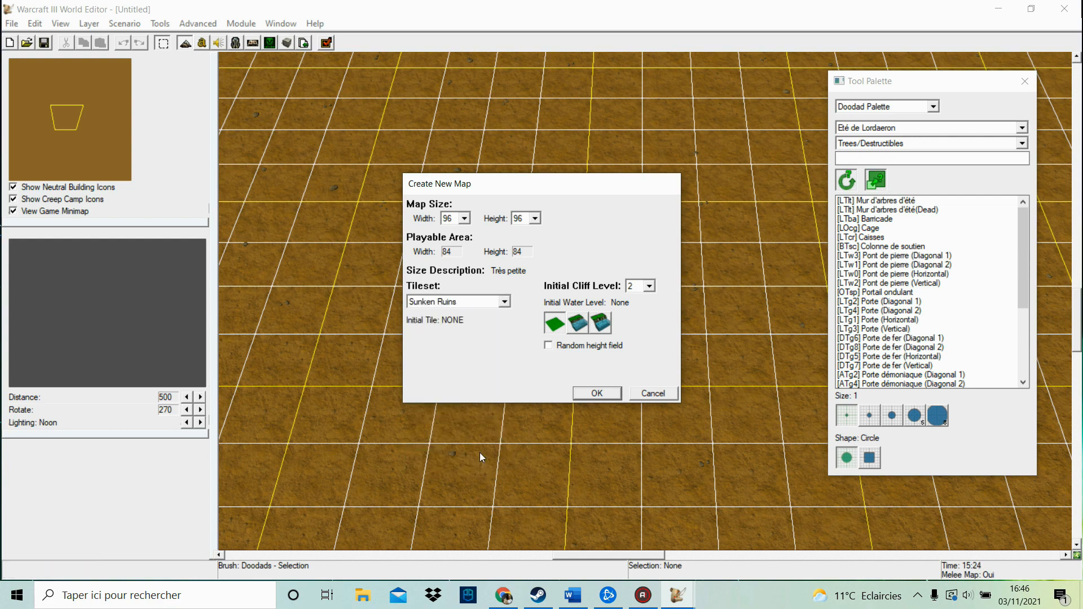
left_click(502, 303)
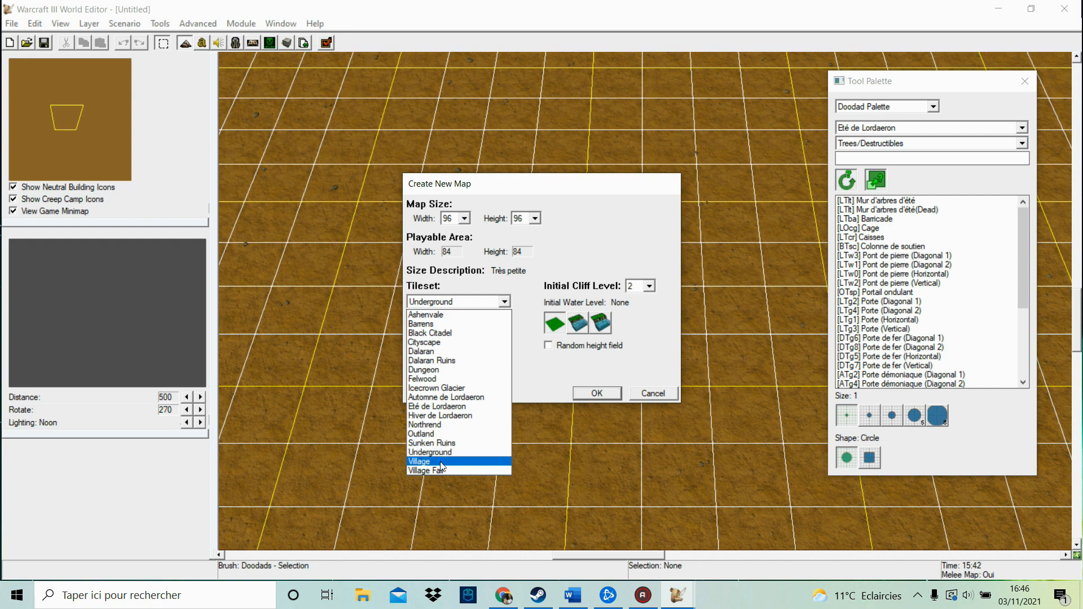
left_click(441, 462)
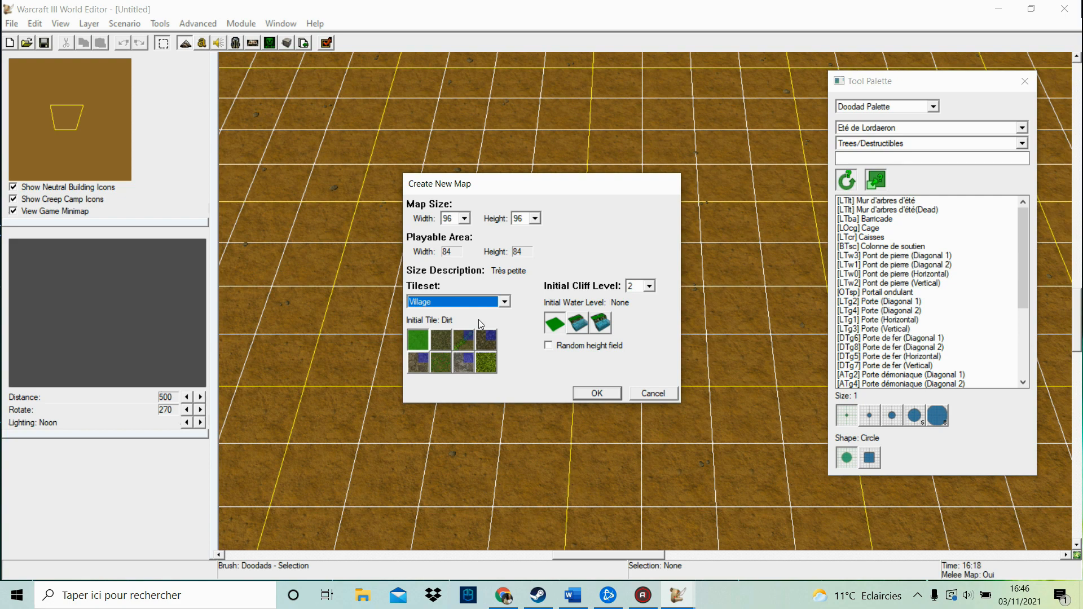
left_click(477, 303)
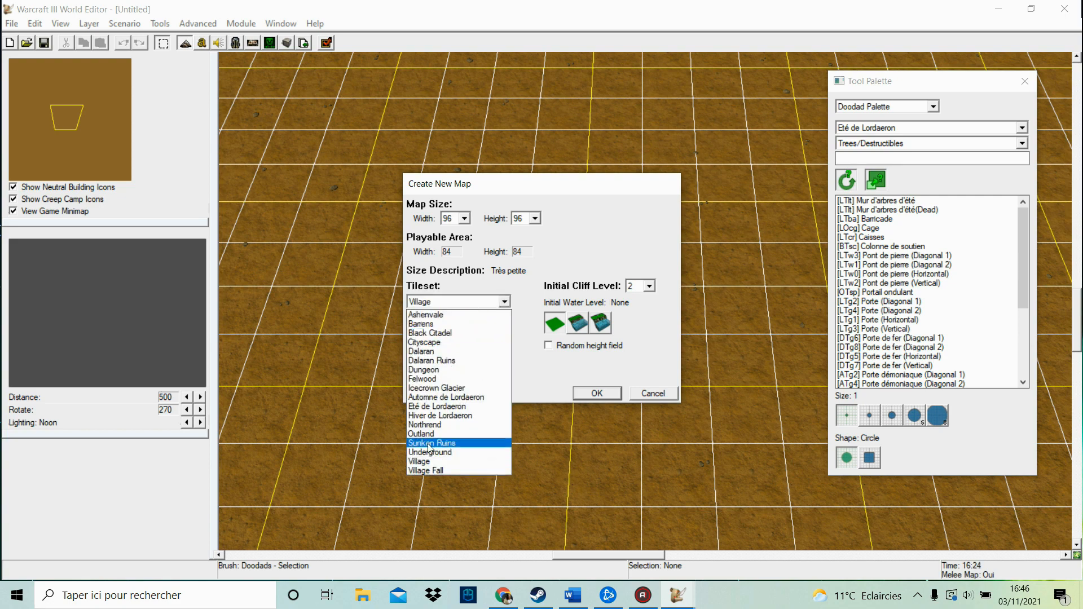
left_click(426, 470)
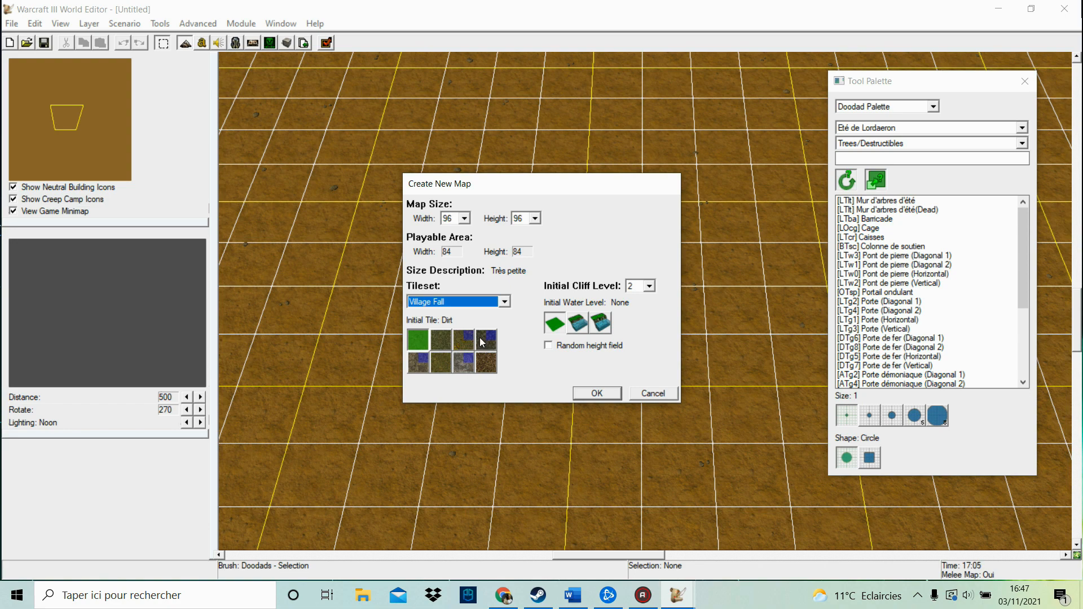
Set the tileset to Village with Thick Grass as the initial tile and create the map
left_click(480, 303)
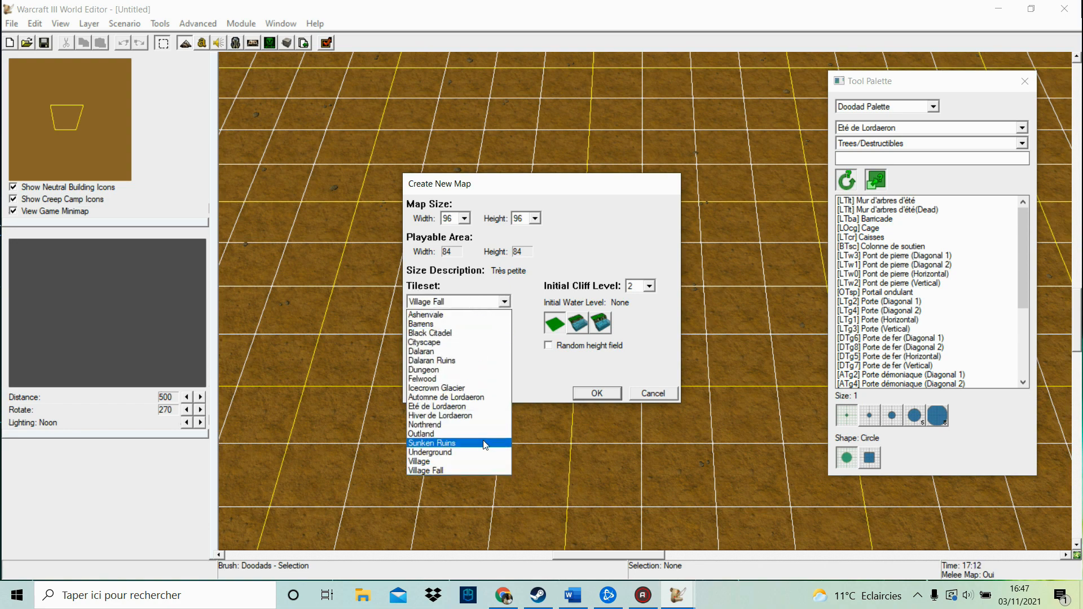
left_click(466, 462)
left_click(441, 339)
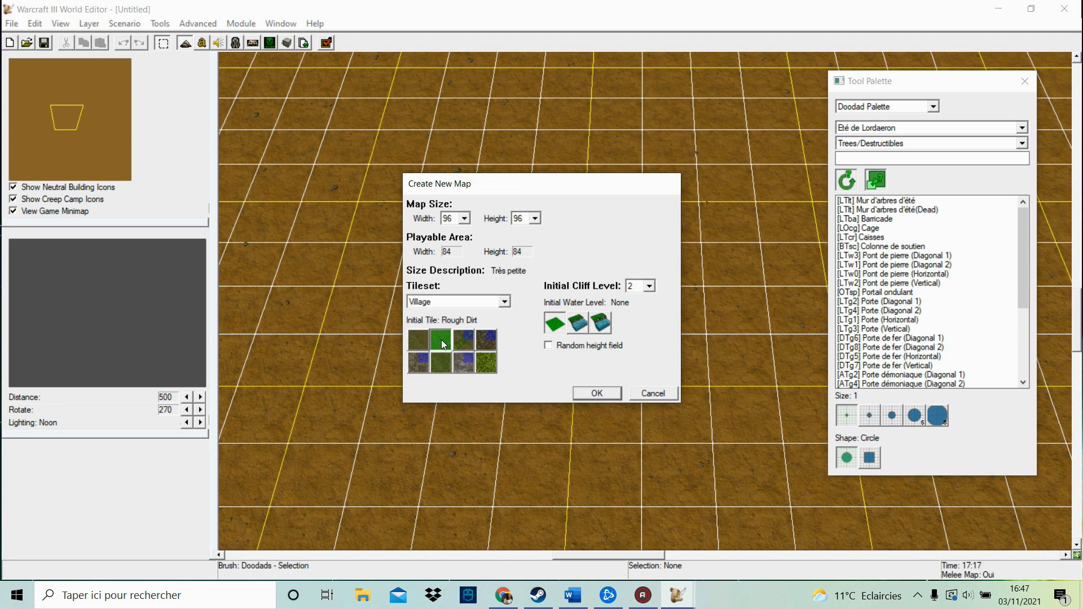
left_click(465, 346)
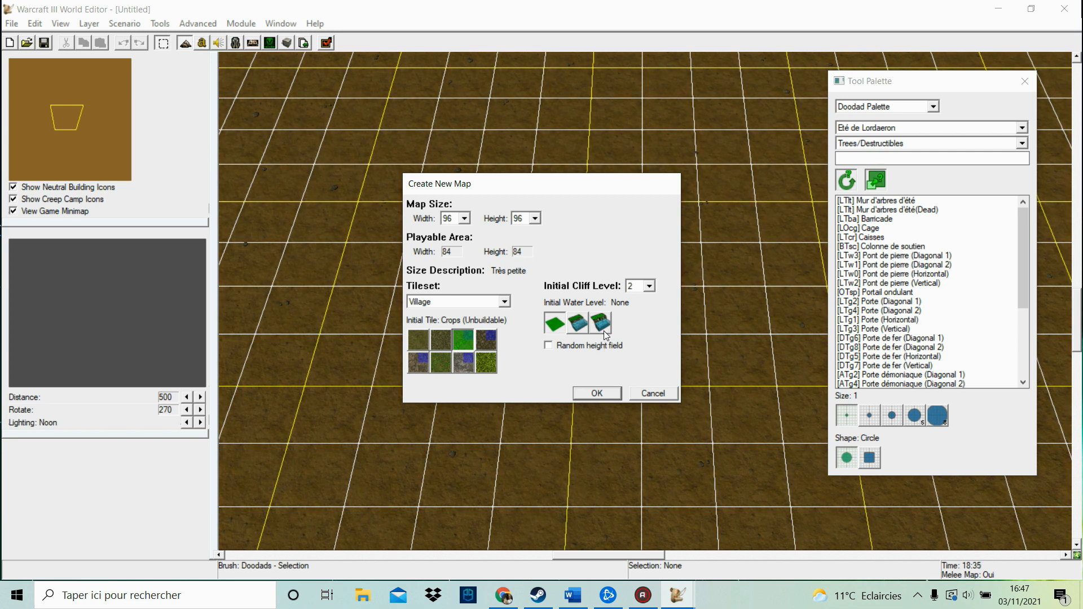
left_click(487, 366)
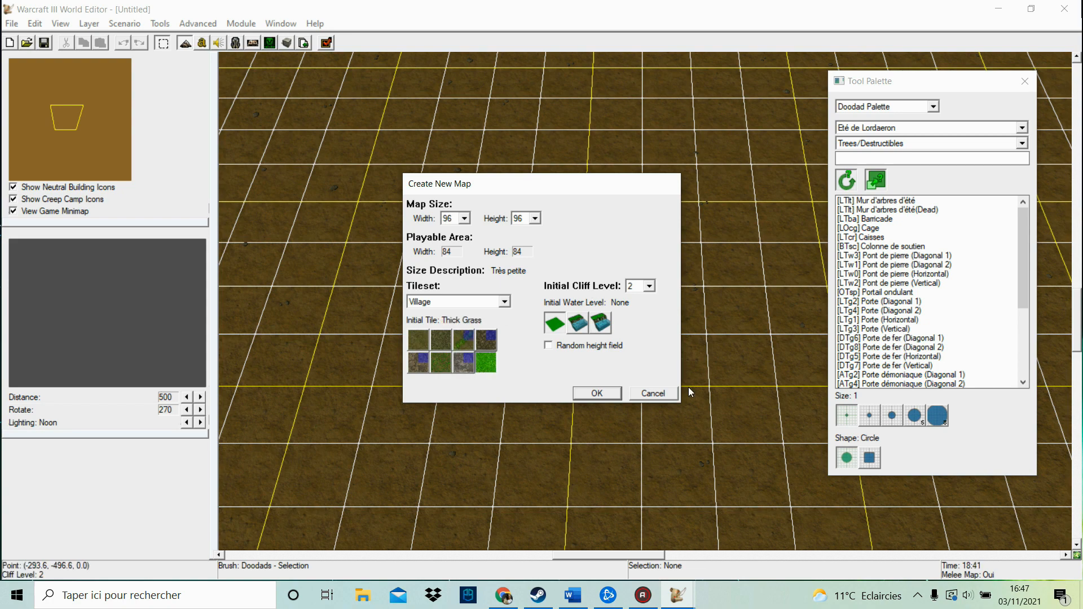
left_click(597, 393)
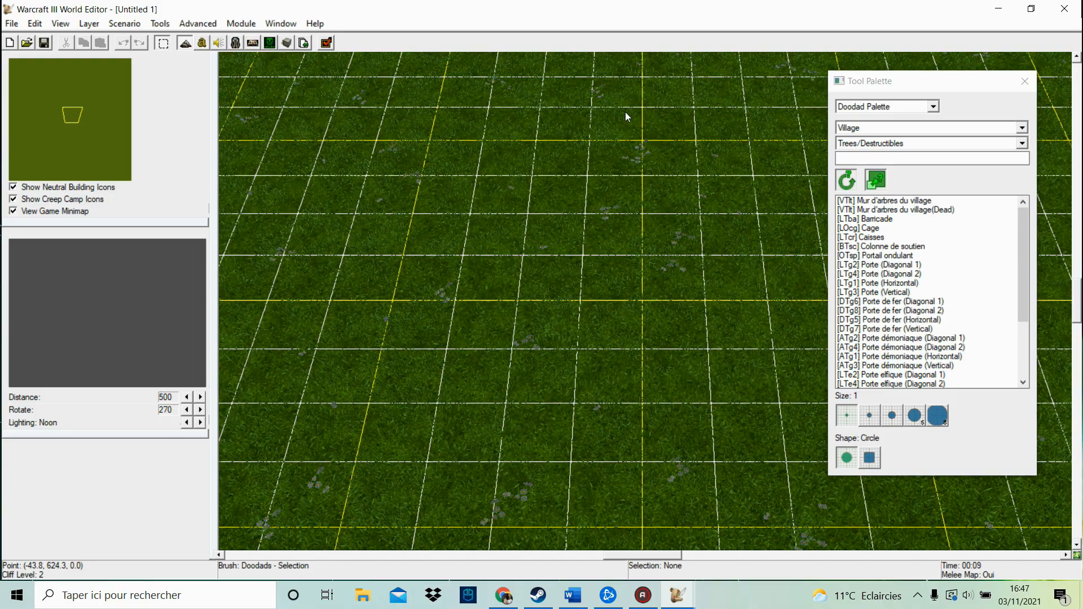
Hide the grid lines over the new map's terrain
left_click(80, 141)
left_click_drag(79, 140, 37, 73)
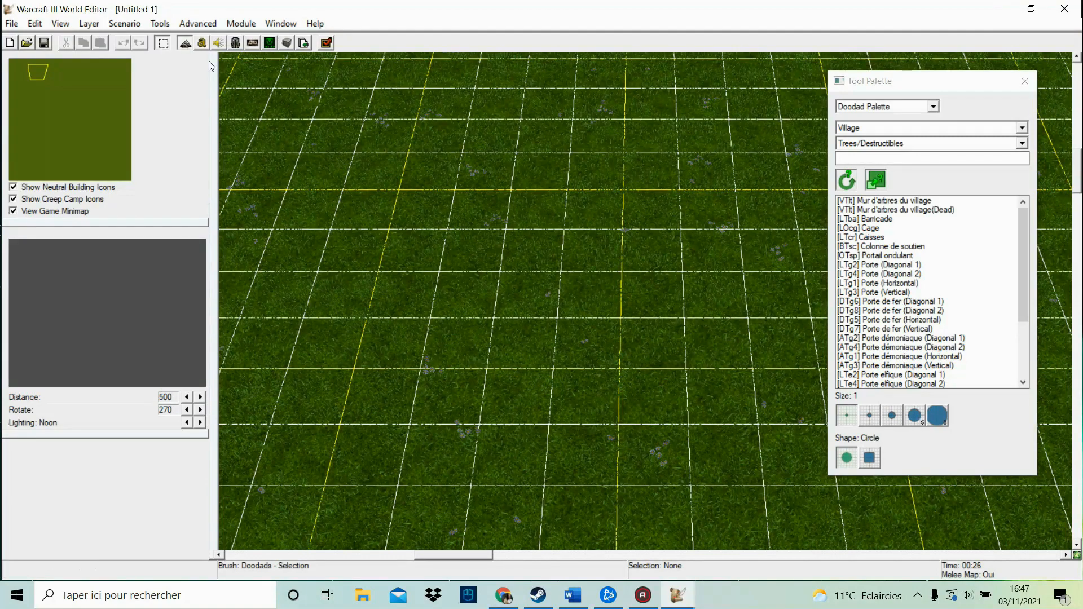
left_click(60, 23)
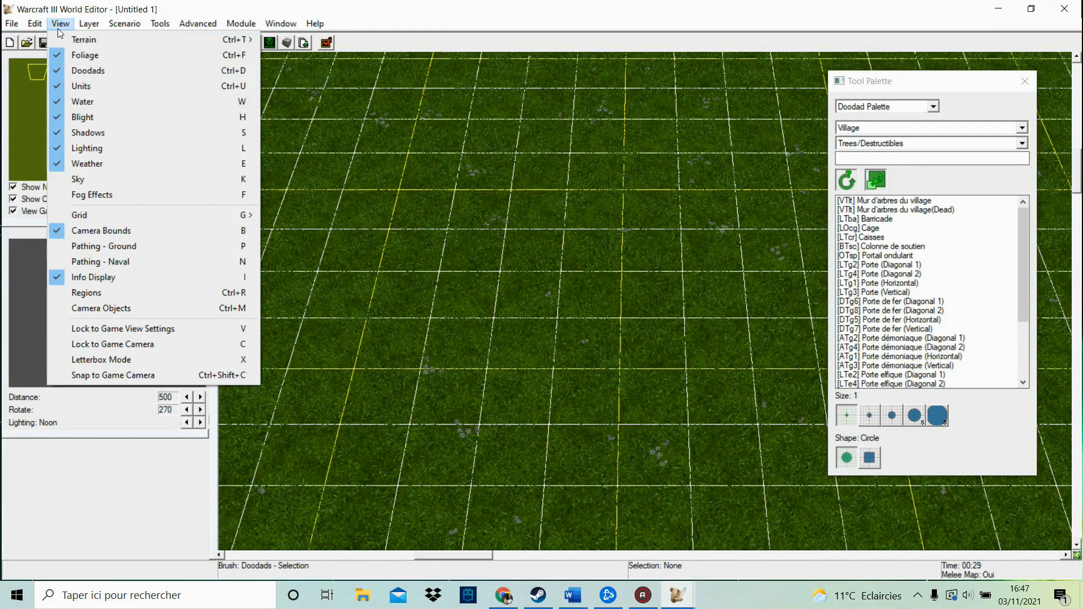
mouse_move(112, 213)
left_click(318, 213)
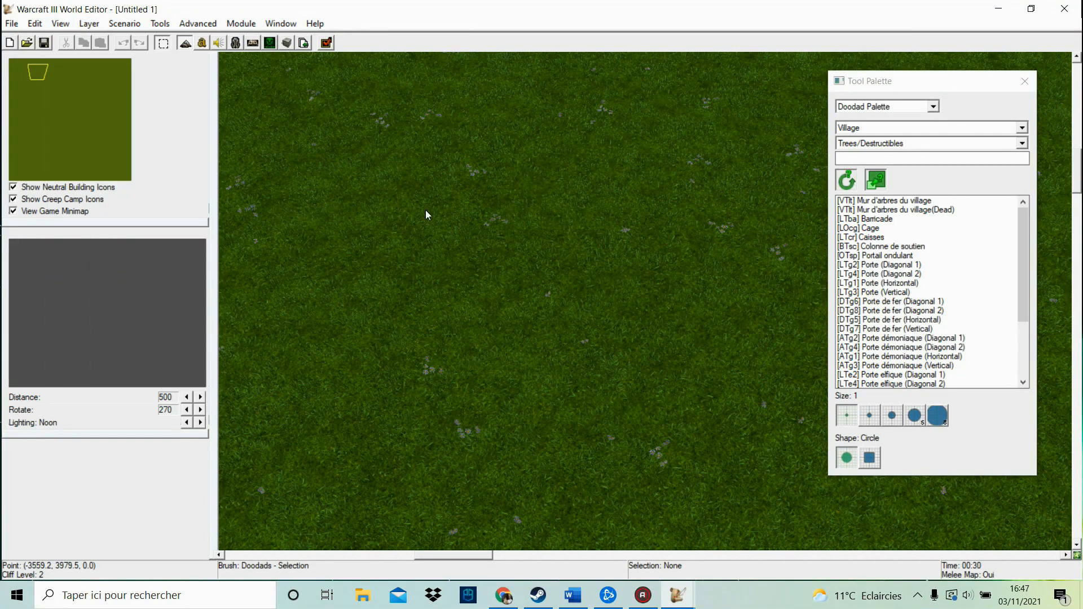
Turn the lighting display off to compare the terrain's look, and turn it back on
left_click(60, 24)
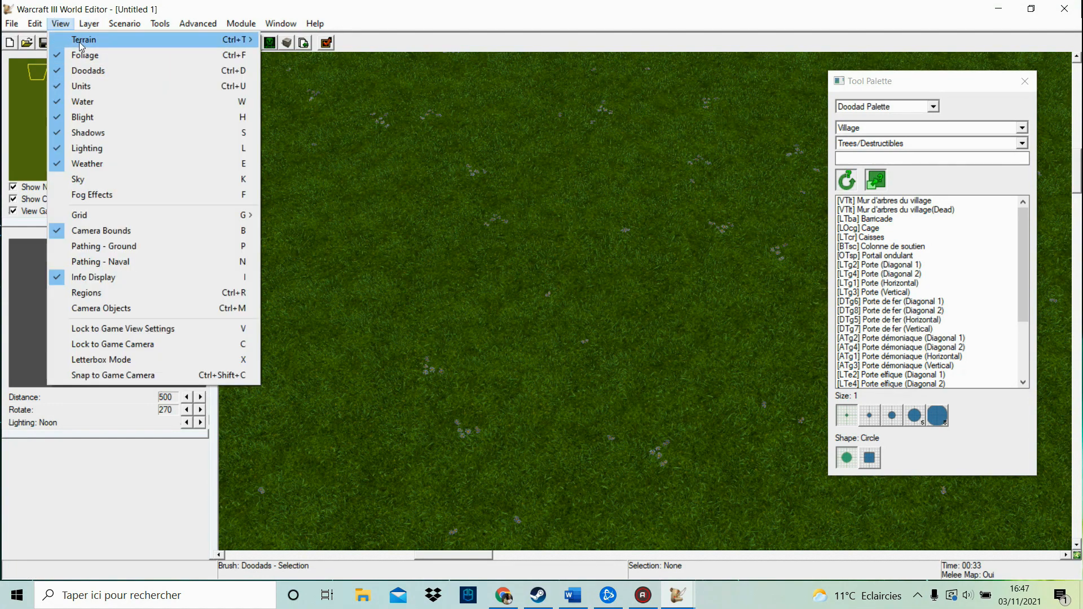
mouse_move(80, 45)
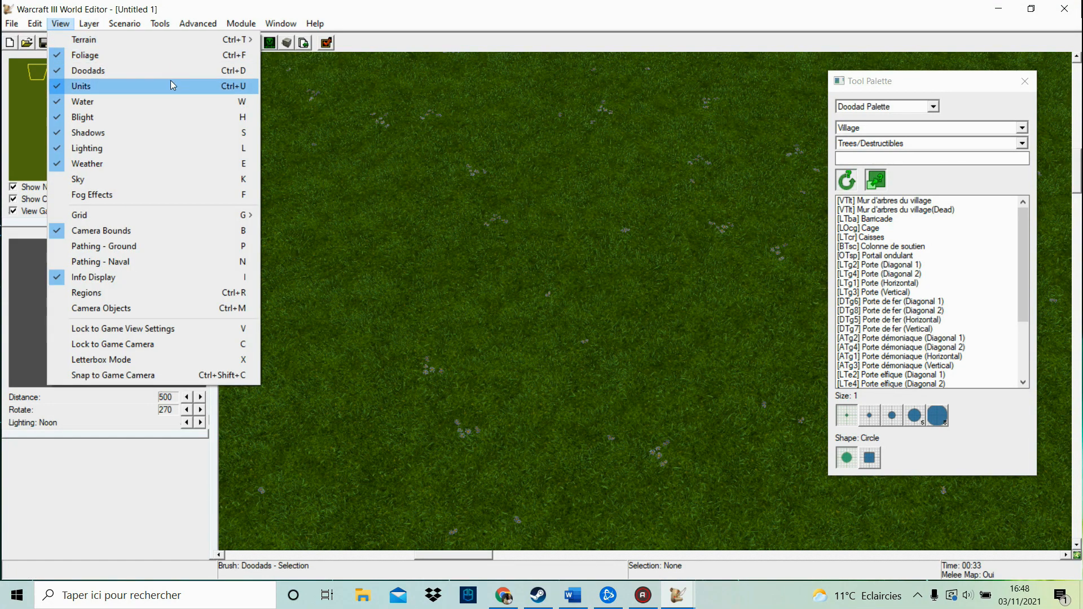
left_click(145, 147)
left_click(60, 23)
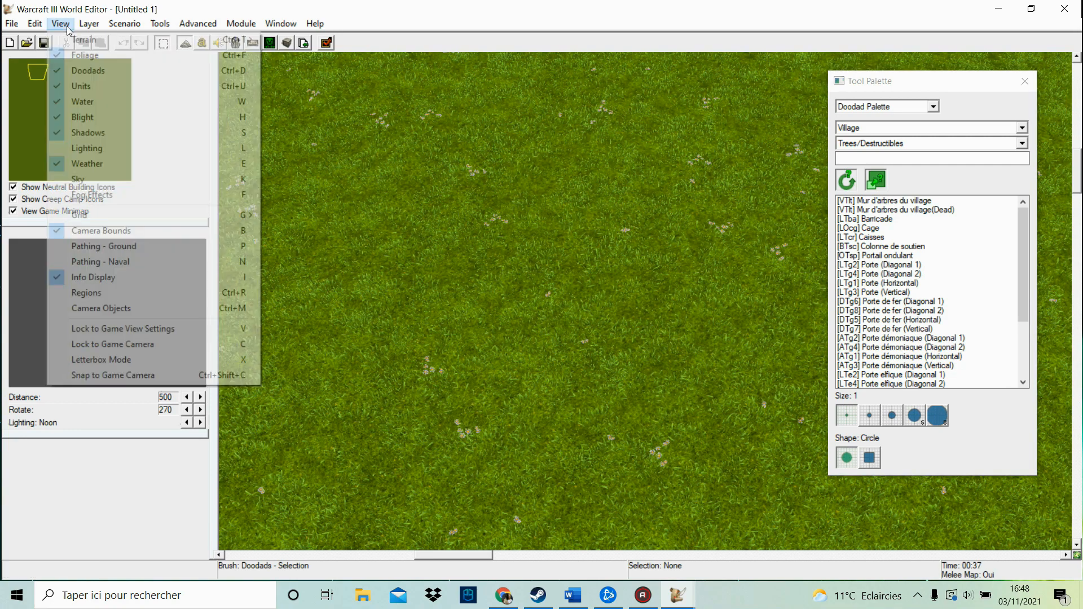
left_click(128, 148)
Show ground pathing and place a Cage and a Mur d'arbres du village tree side by side on the grass
left_click(59, 23)
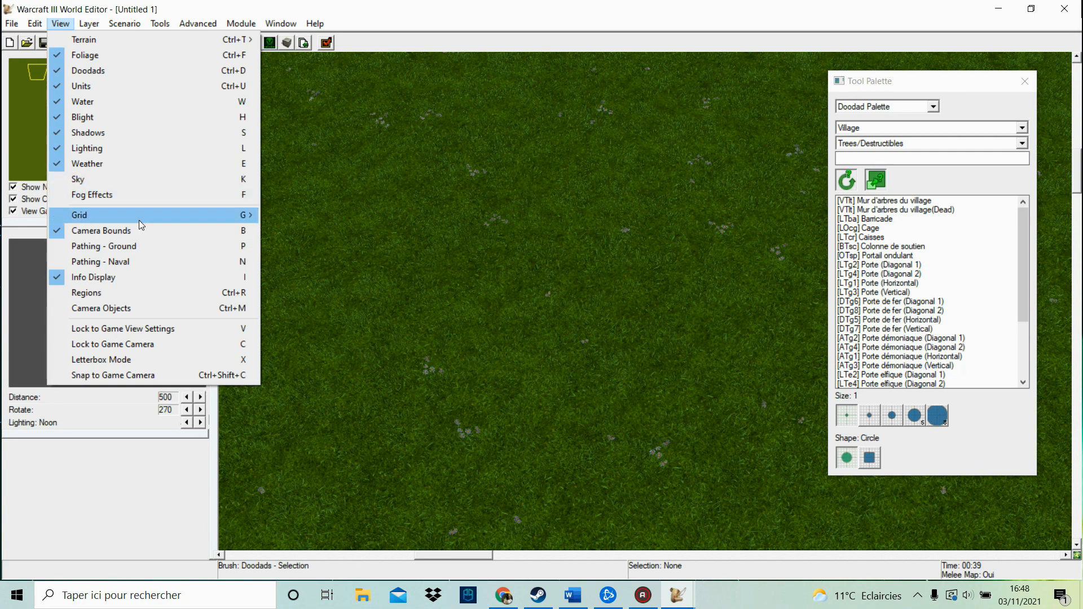
left_click(162, 250)
left_click(859, 228)
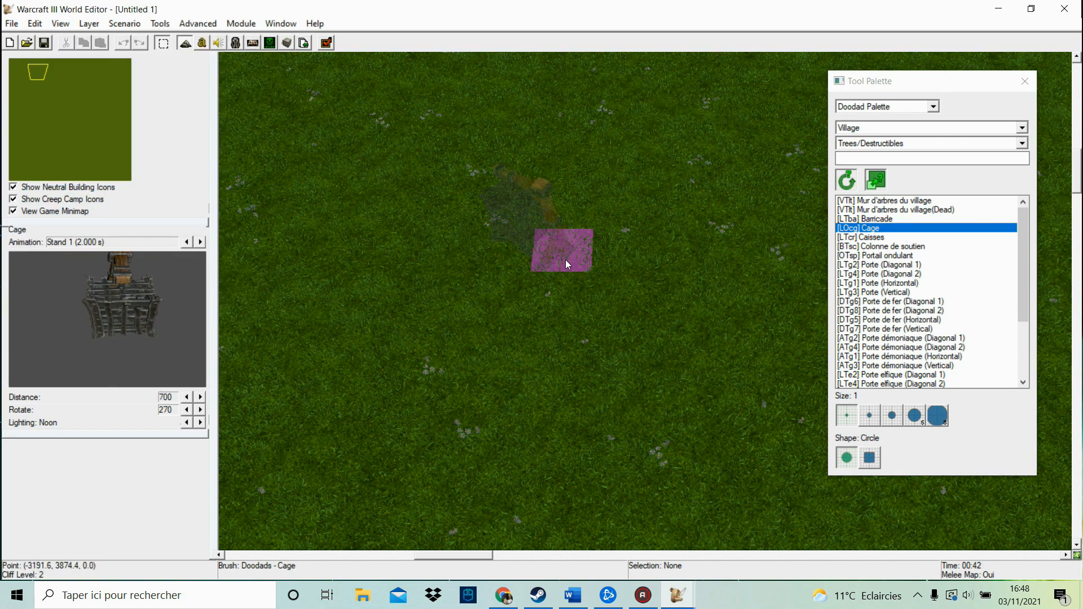
left_click(566, 264)
left_click(853, 201)
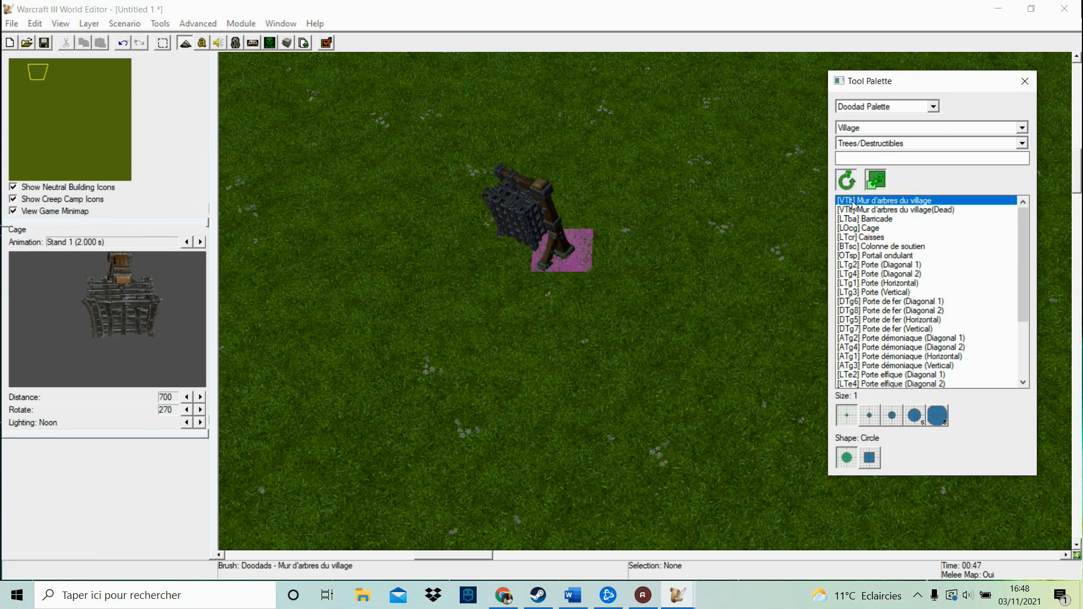
left_click(442, 250)
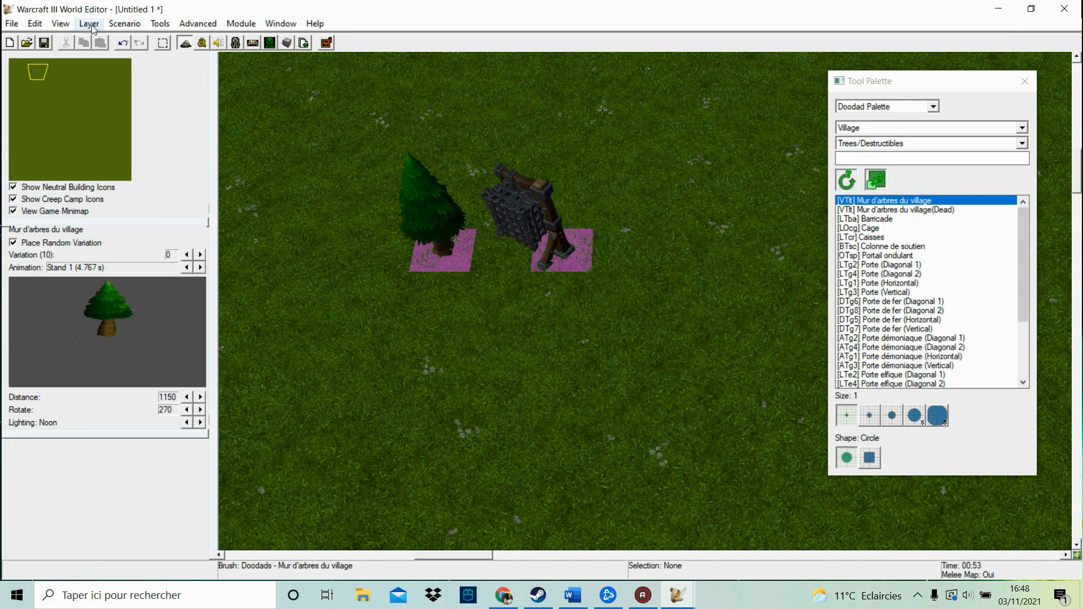
Hide the ground pathing display and delete the placed cage and tree together
left_click(60, 23)
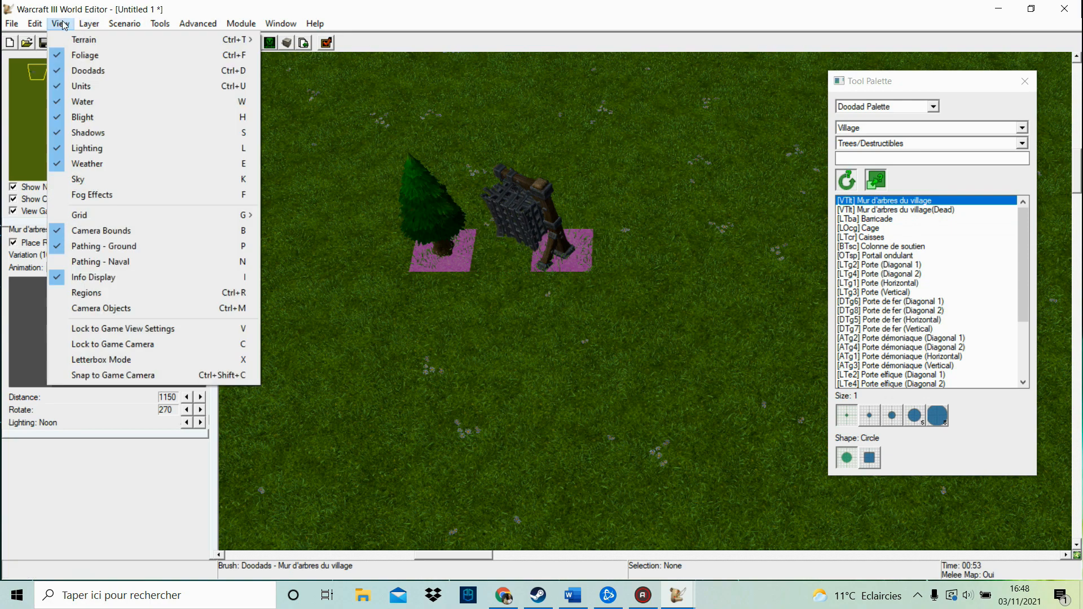
left_click(130, 245)
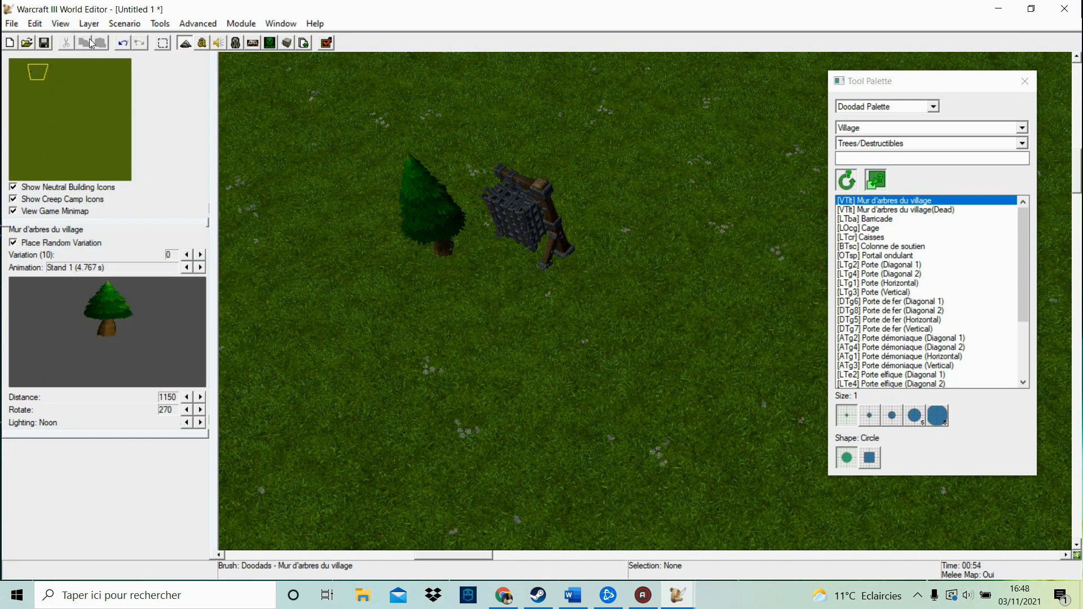
left_click(156, 46)
mouse_move(266, 109)
left_mouse_down()
mouse_move(517, 286)
mouse_move(606, 204)
left_mouse_up()
key("Delete")
key("Delete")
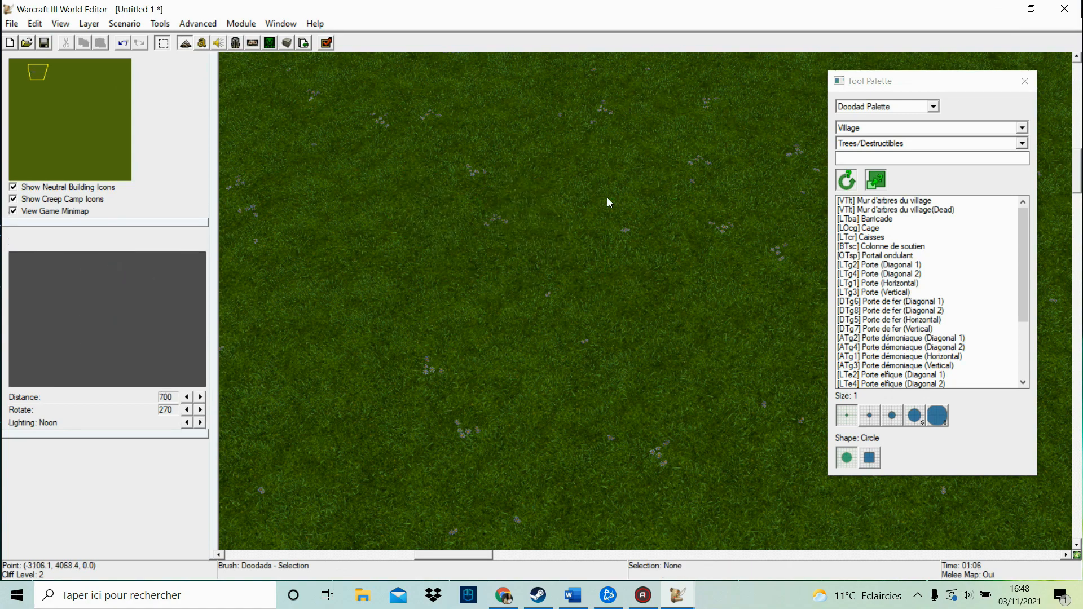
left_click(56, 24)
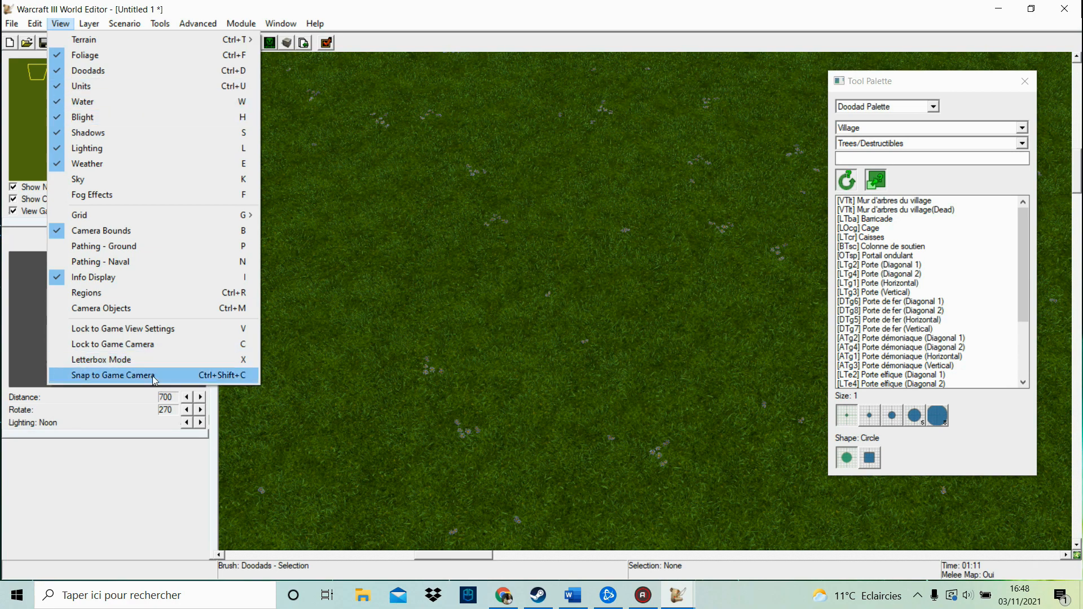
left_click(197, 23)
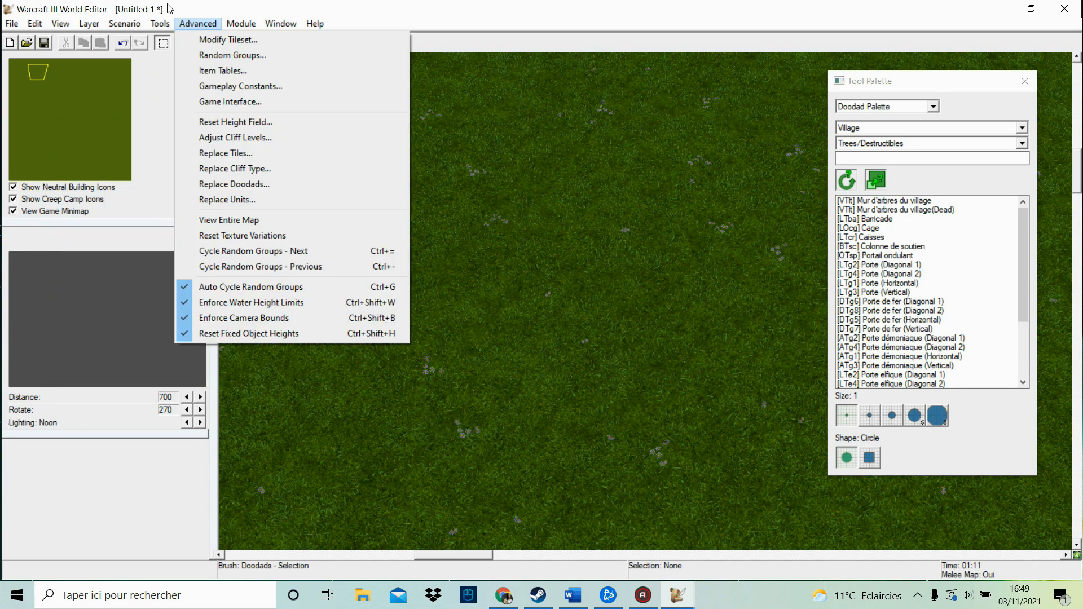
mouse_move(93, 28)
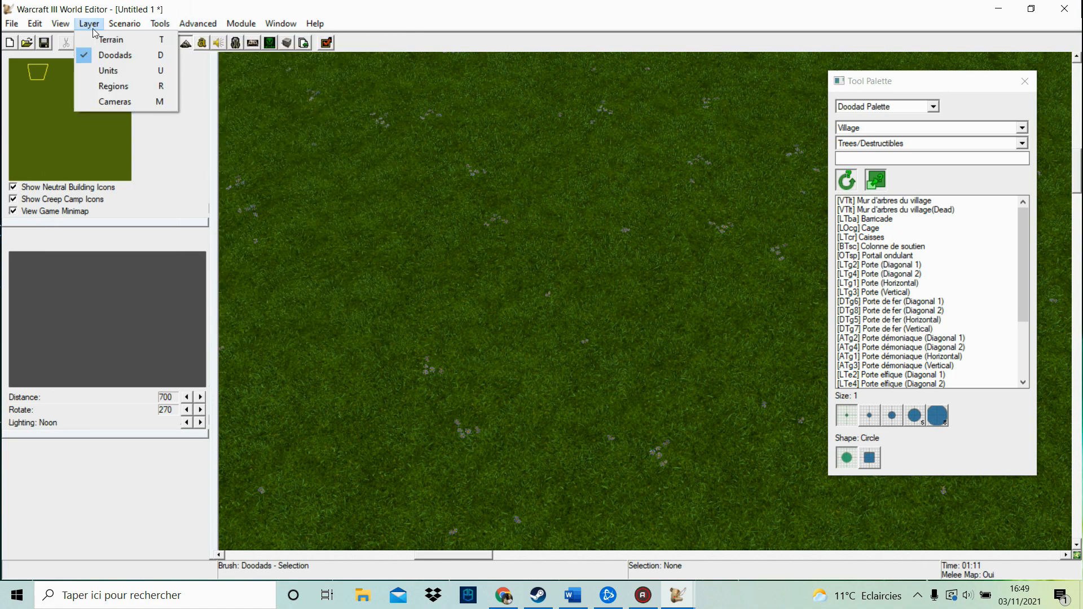
mouse_move(124, 24)
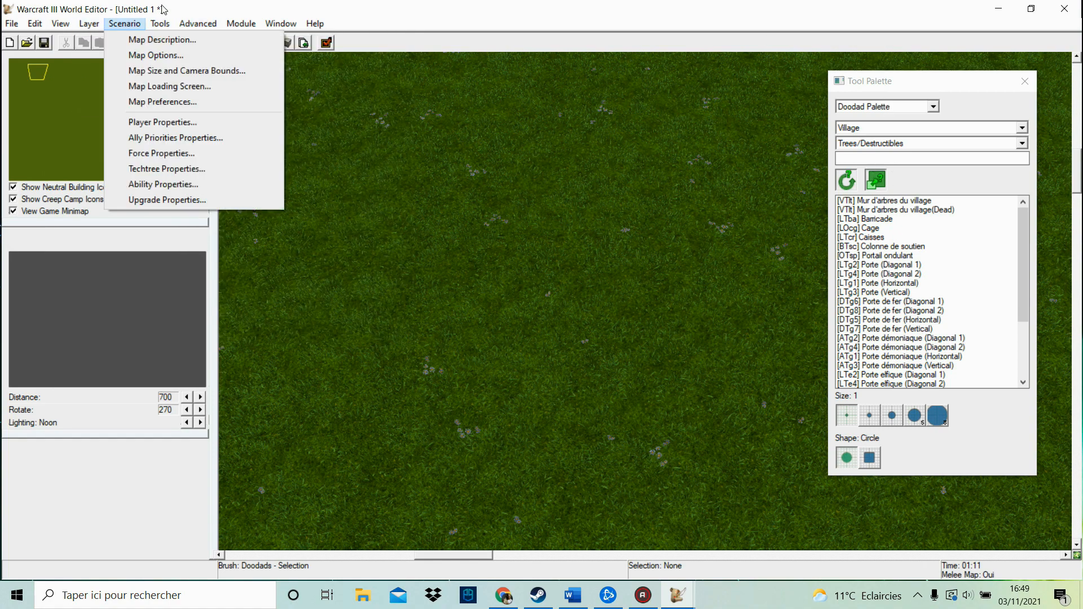
Switch to the Terrain Palette and look over the list of other available palettes
left_click(103, 41)
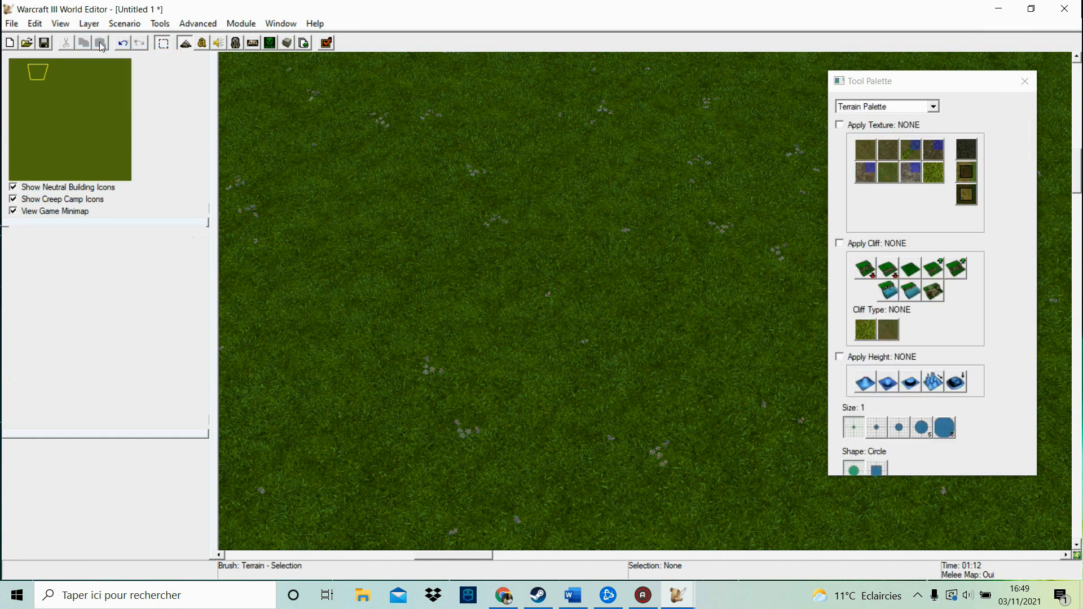
left_click(933, 107)
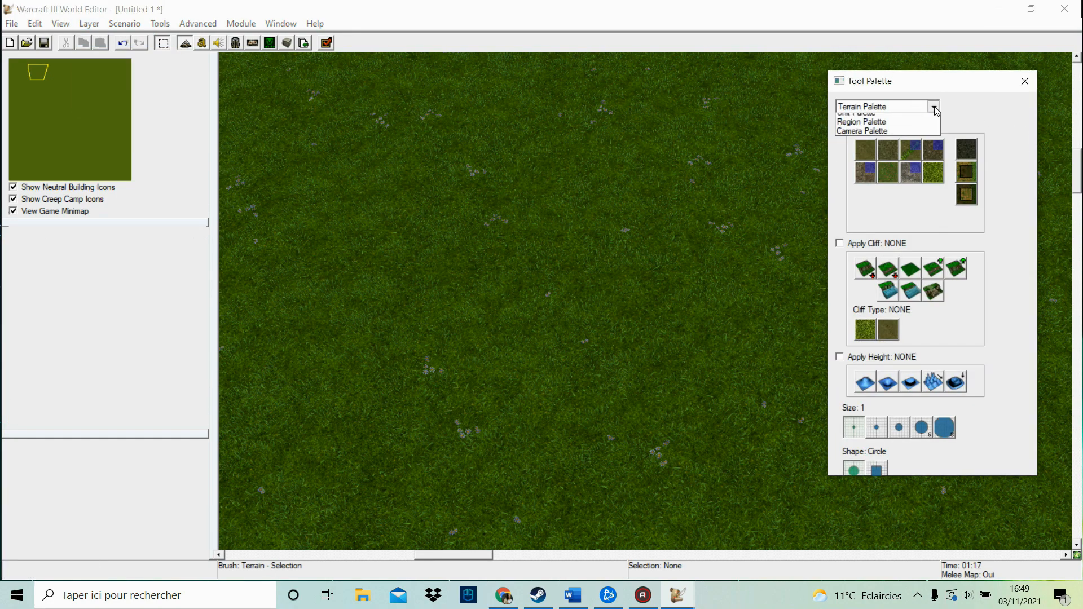
left_click(337, 2)
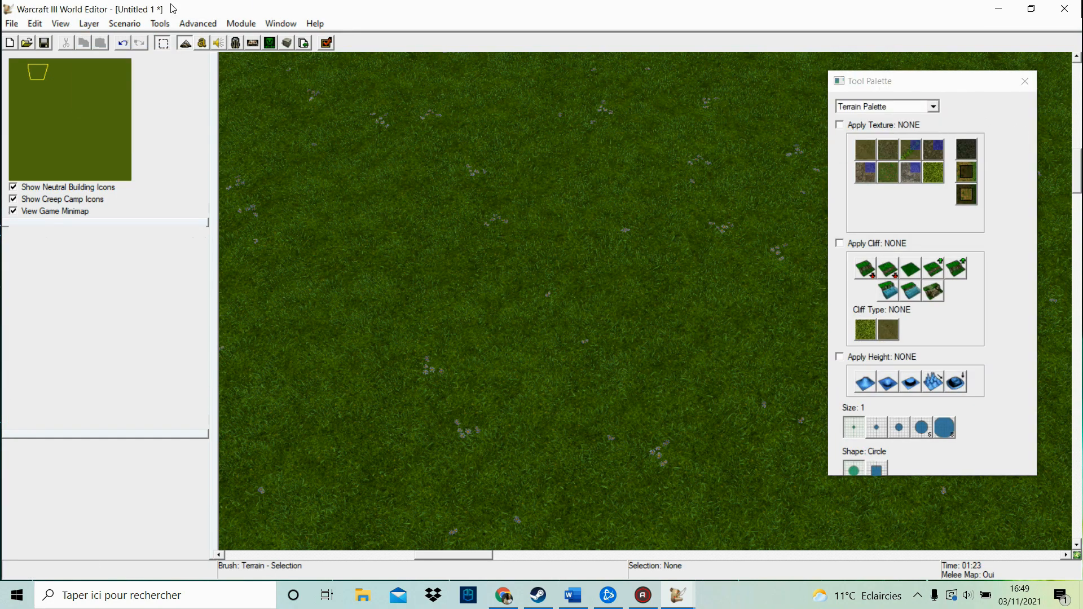
Open the map description properties and examine the name, suggested players, description and author fields
left_click(124, 23)
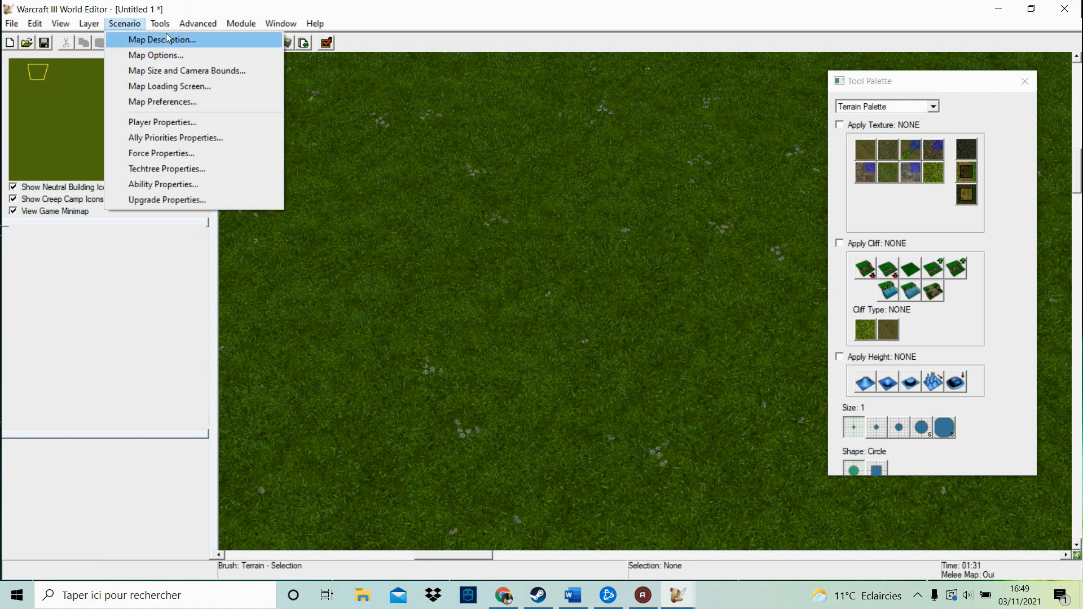
left_click(214, 42)
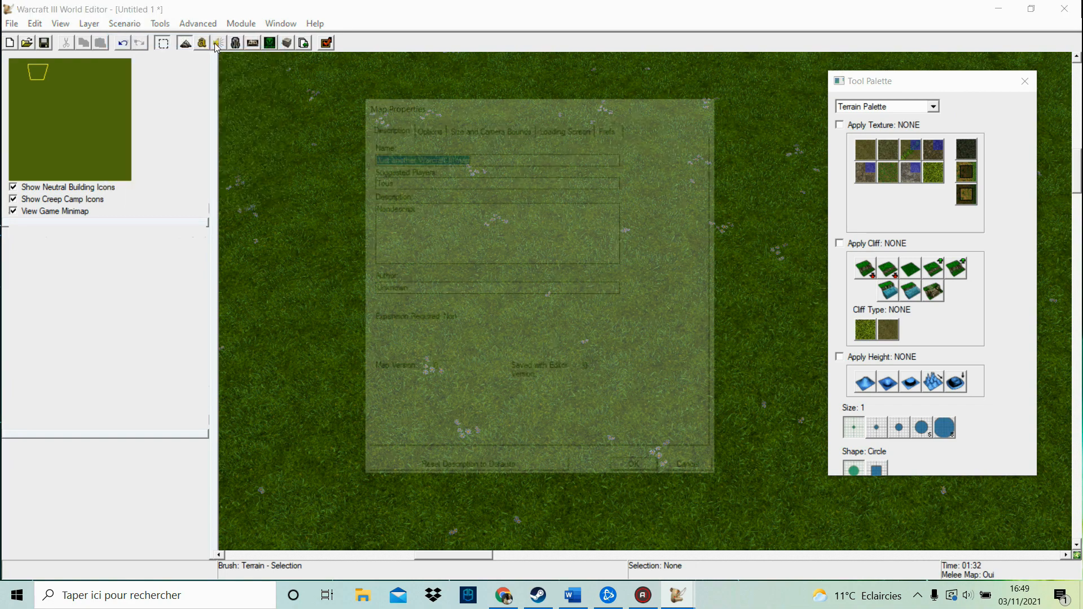
left_click(411, 158)
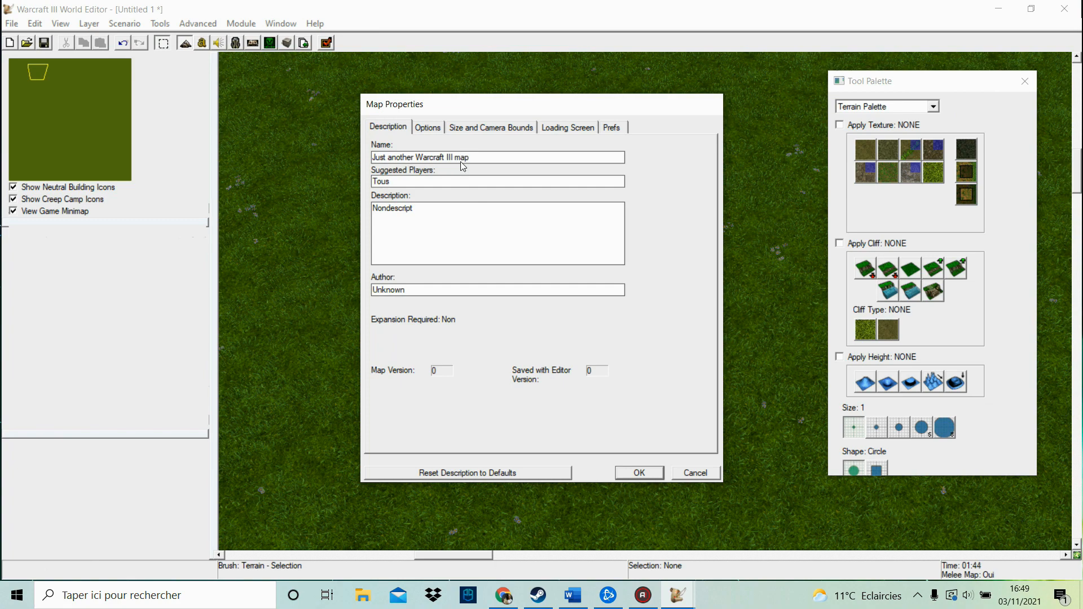
left_click_drag(491, 158, 353, 162)
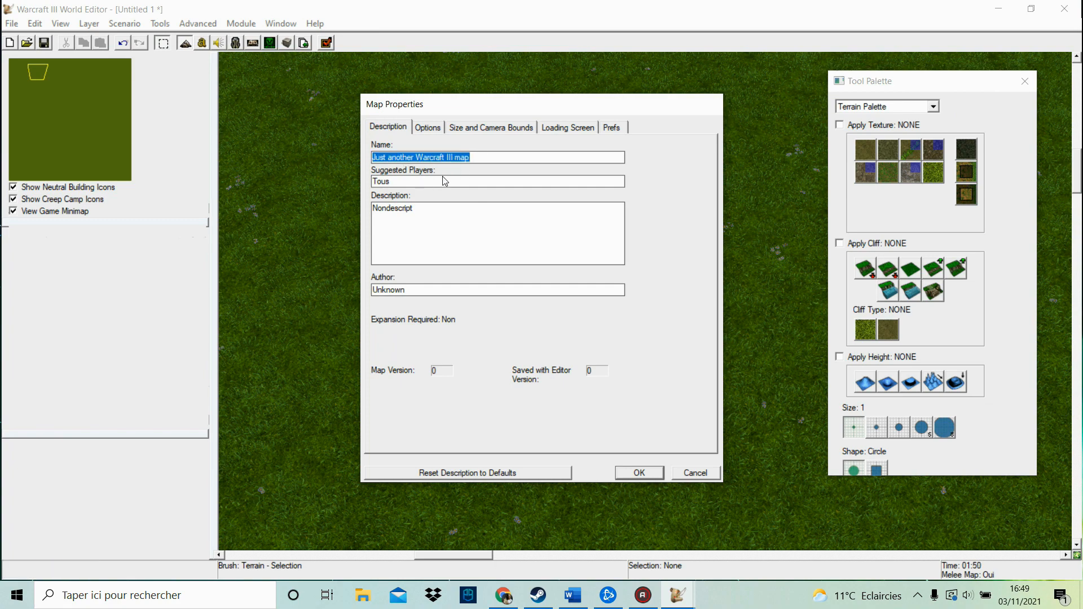
left_click(399, 183)
left_click_drag(400, 183, 366, 184)
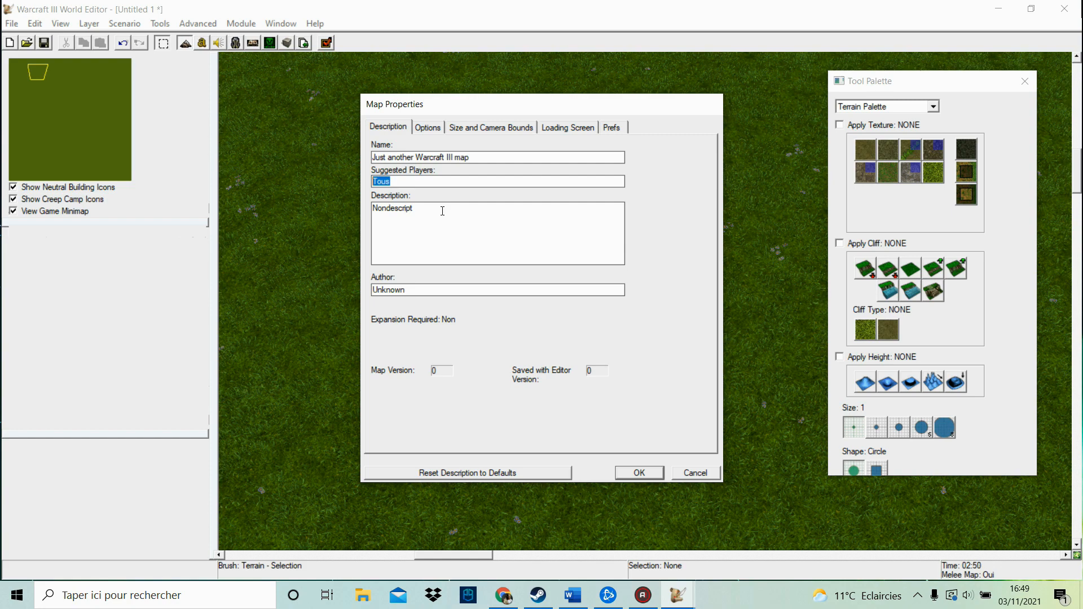
left_click_drag(442, 210, 363, 221)
left_click(416, 216)
left_click(423, 291)
left_click_drag(461, 291, 351, 293)
Enable hiding the minimap in preview screens in the map options, leaving masked areas partially visible
left_click(424, 131)
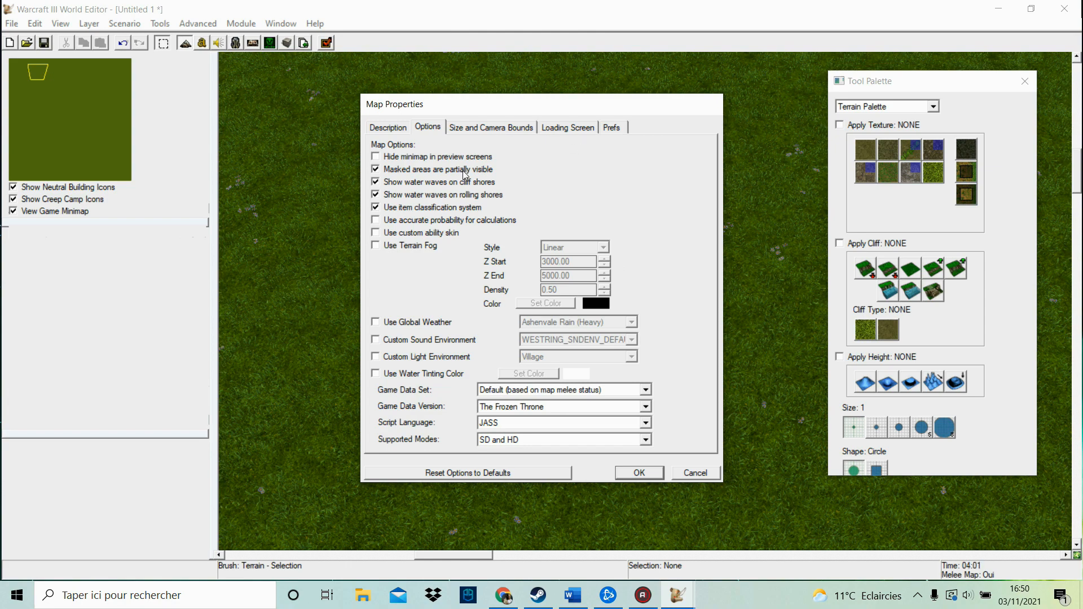
left_click(437, 158)
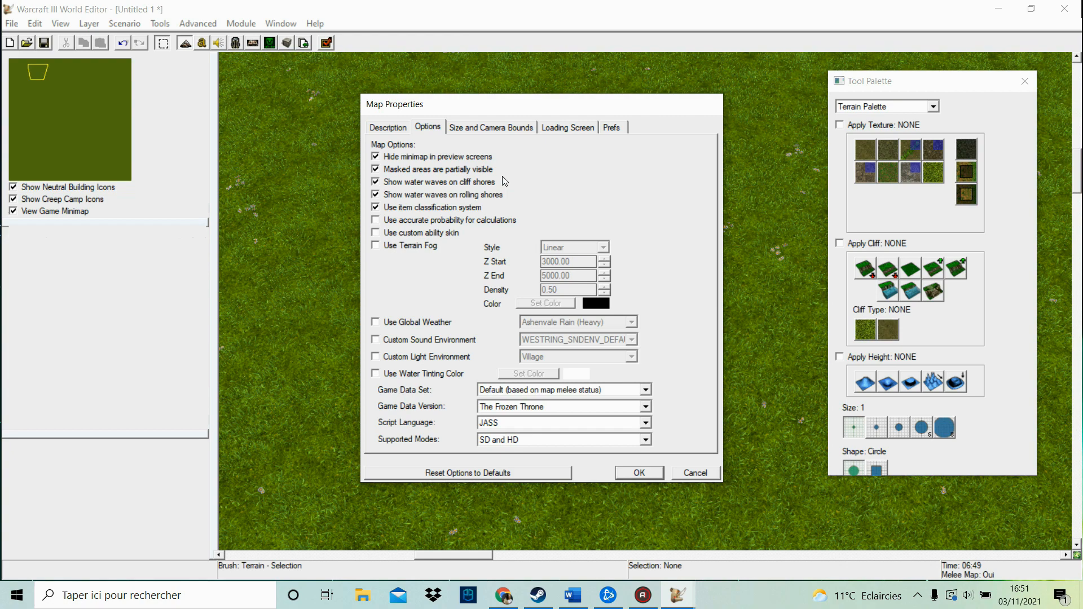
left_click(470, 158)
left_click(465, 170)
left_click(438, 173)
Set the game data version to Reign of Chaos and look over the game data set choices
left_click(516, 407)
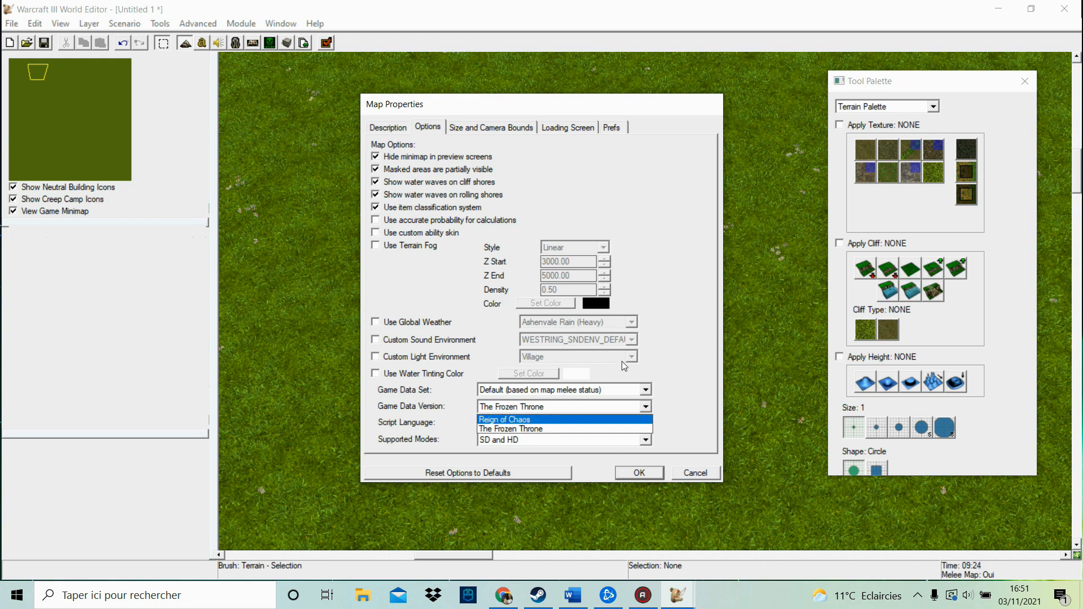
left_click(693, 373)
left_click(494, 407)
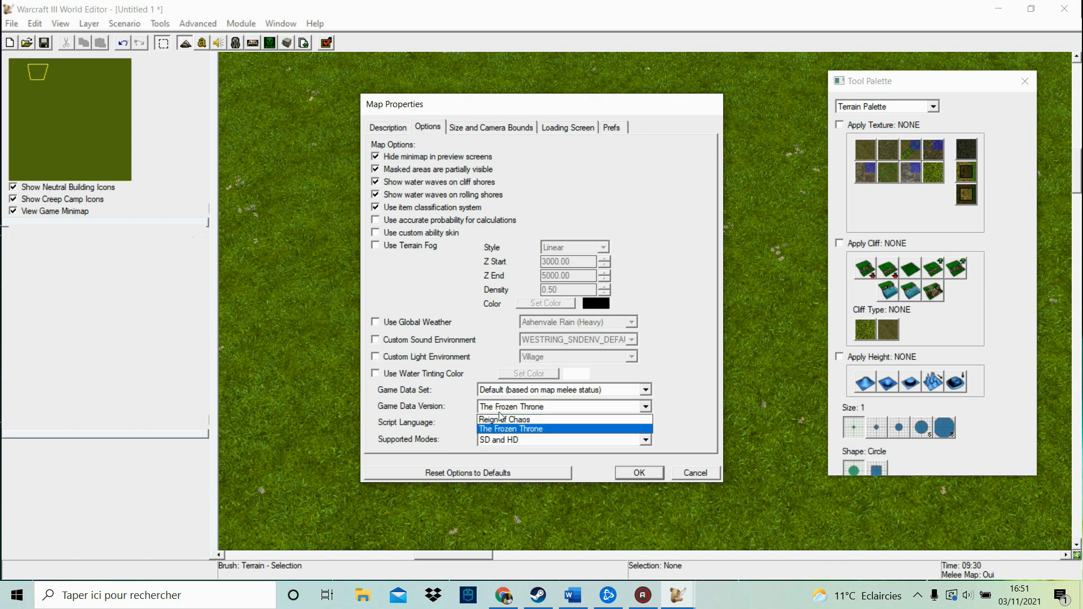
left_click(662, 362)
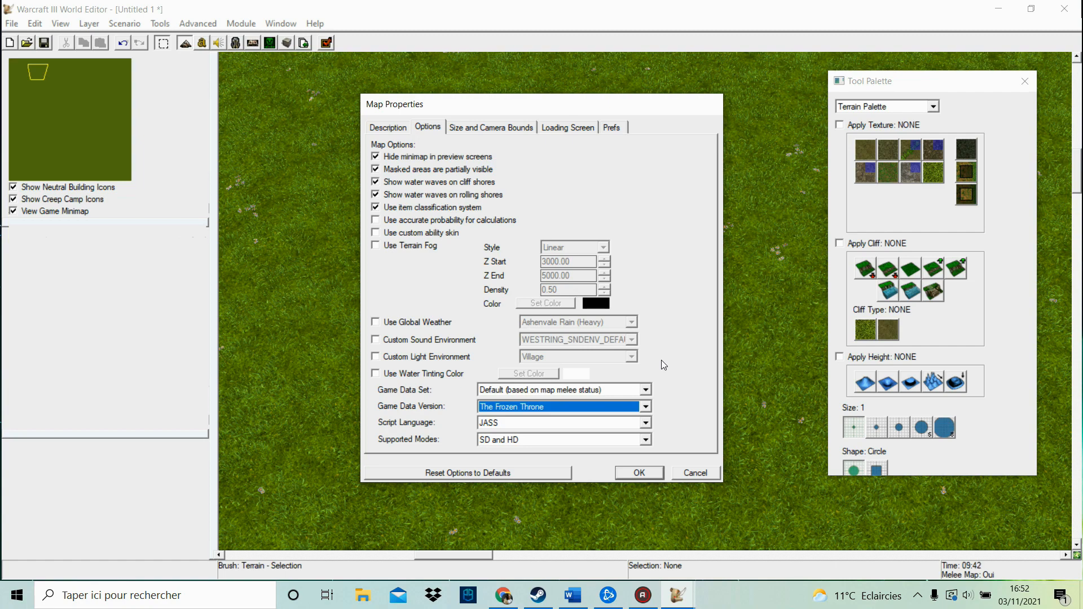
left_click(551, 407)
left_click(535, 418)
left_click(607, 390)
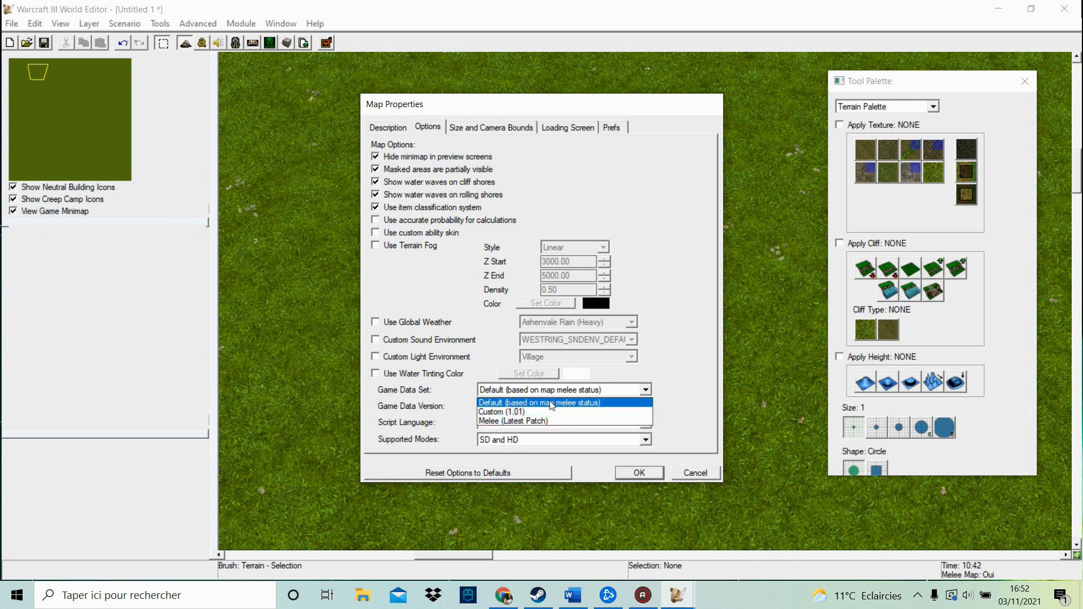
left_click(653, 369)
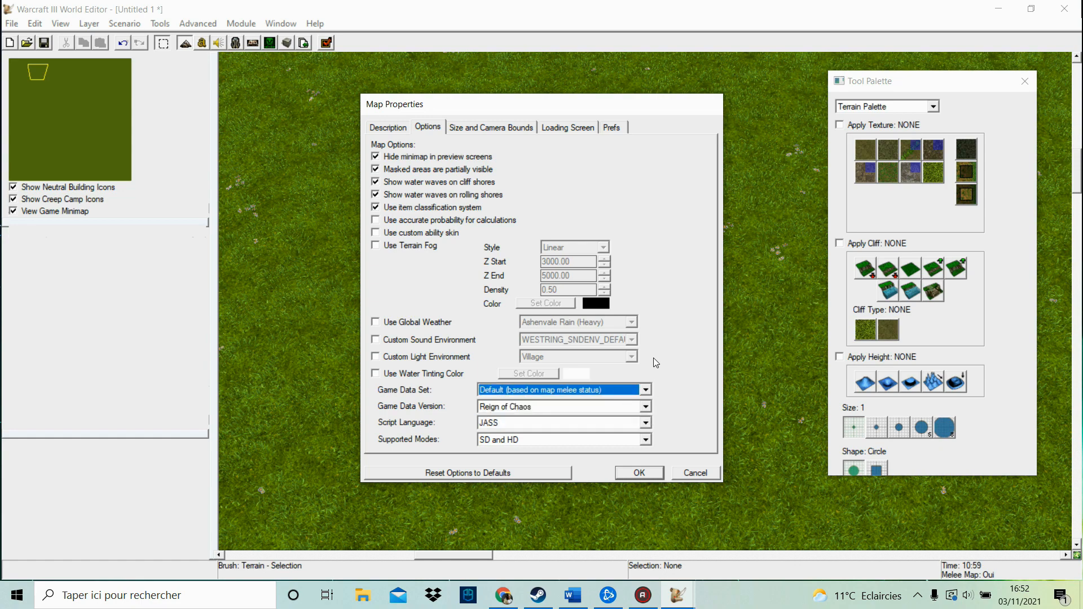
Try shrinking the map's upper camera bound to 3200, and extend it to 6016
left_click(488, 129)
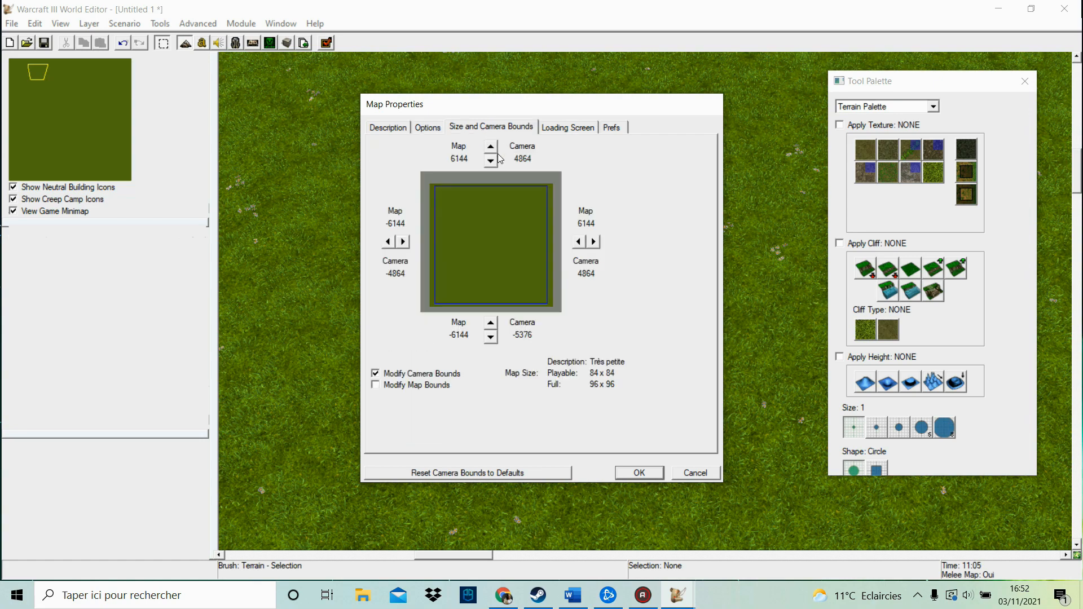
left_click(491, 160)
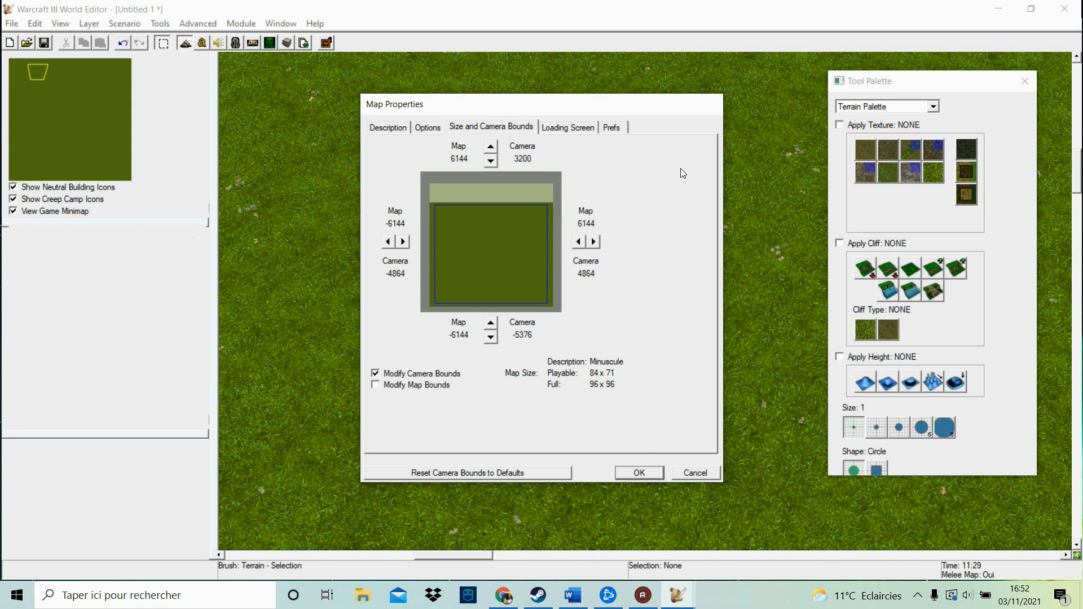
left_click(491, 147)
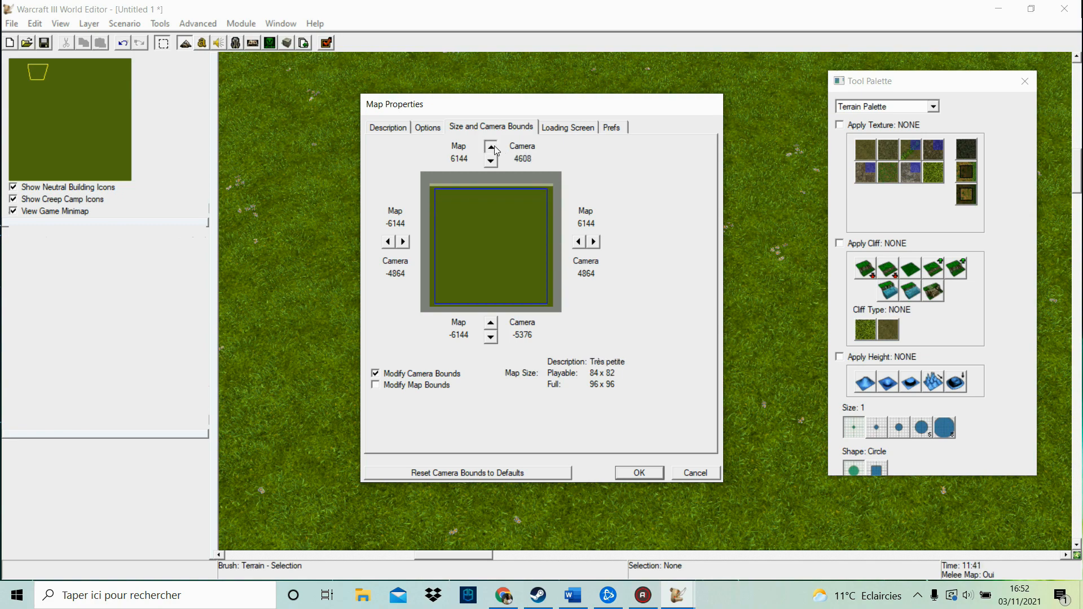
left_click(495, 146)
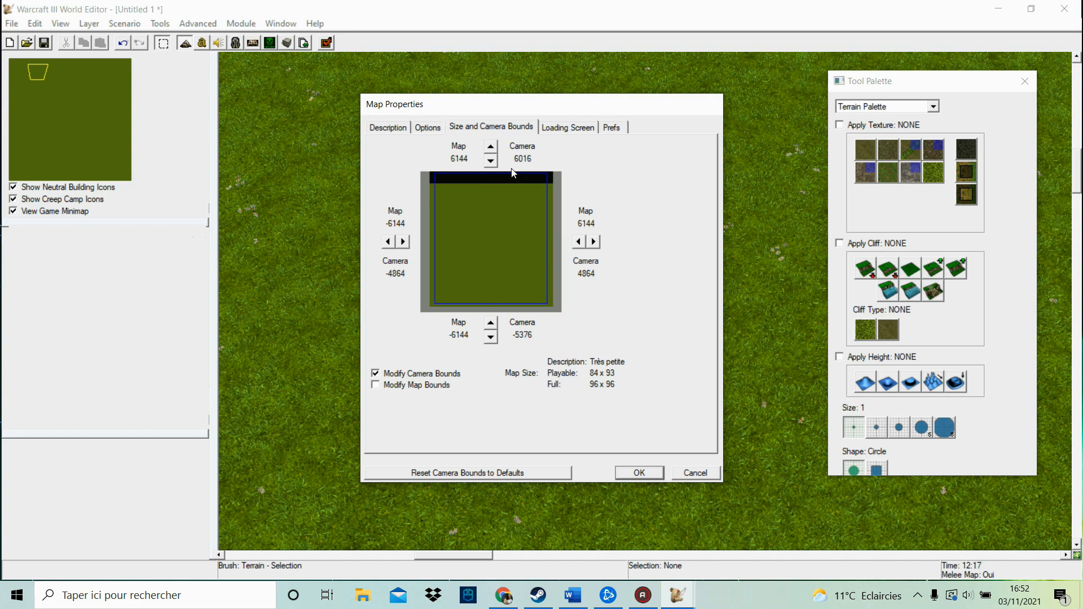
Lower the upper camera bound to 4352, and bring it back up to 4864 with camera bounds modification active
left_click(491, 160)
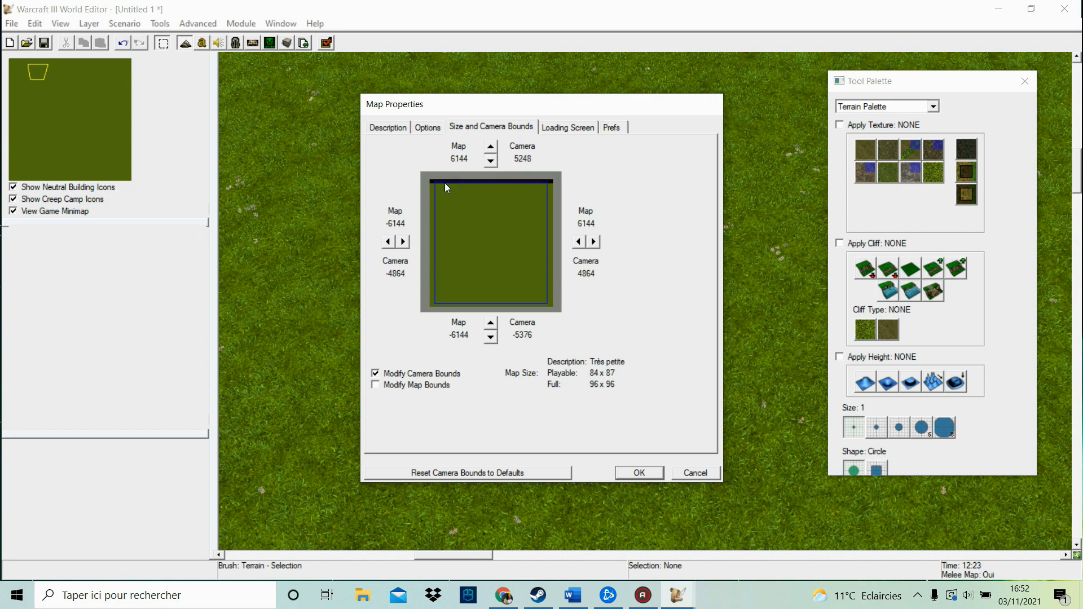
left_click(490, 162)
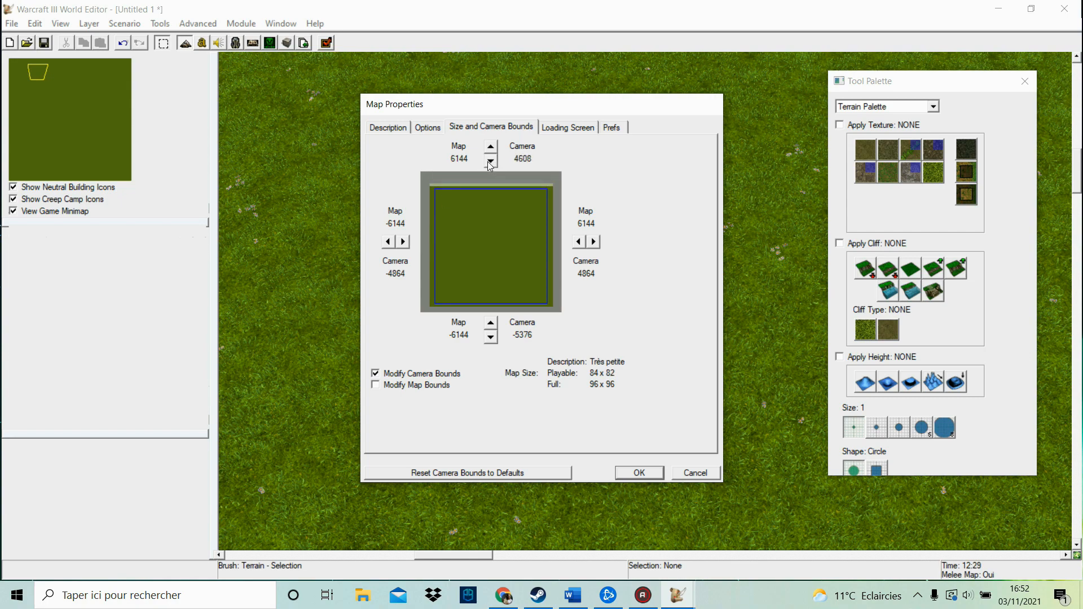
left_click(489, 163)
left_click(489, 163)
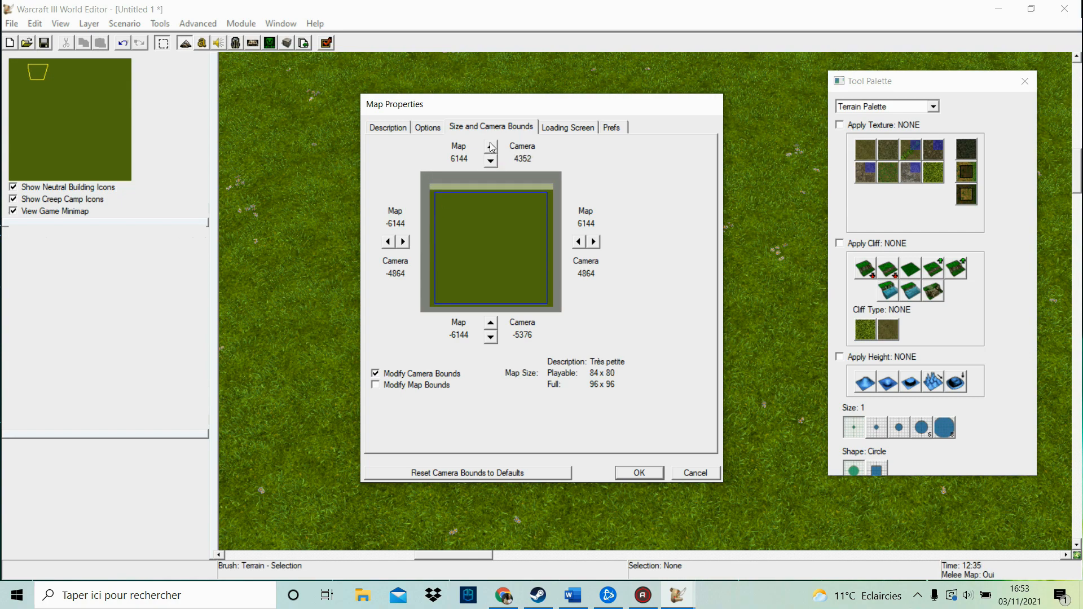
left_click(491, 147)
left_click(491, 147)
left_click(492, 146)
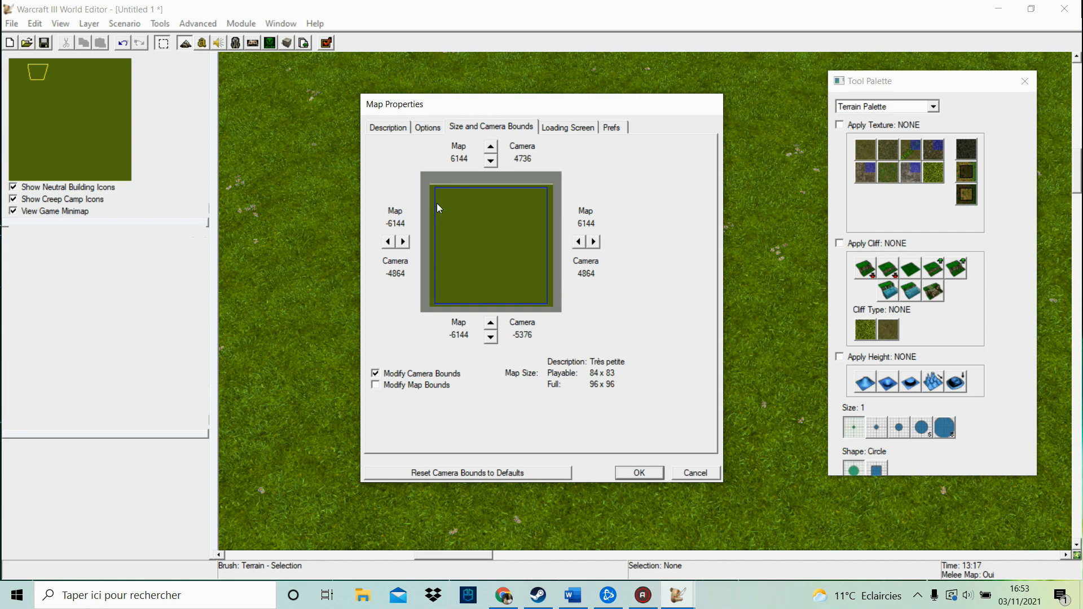
left_click(437, 375)
left_click(424, 374)
left_click(490, 147)
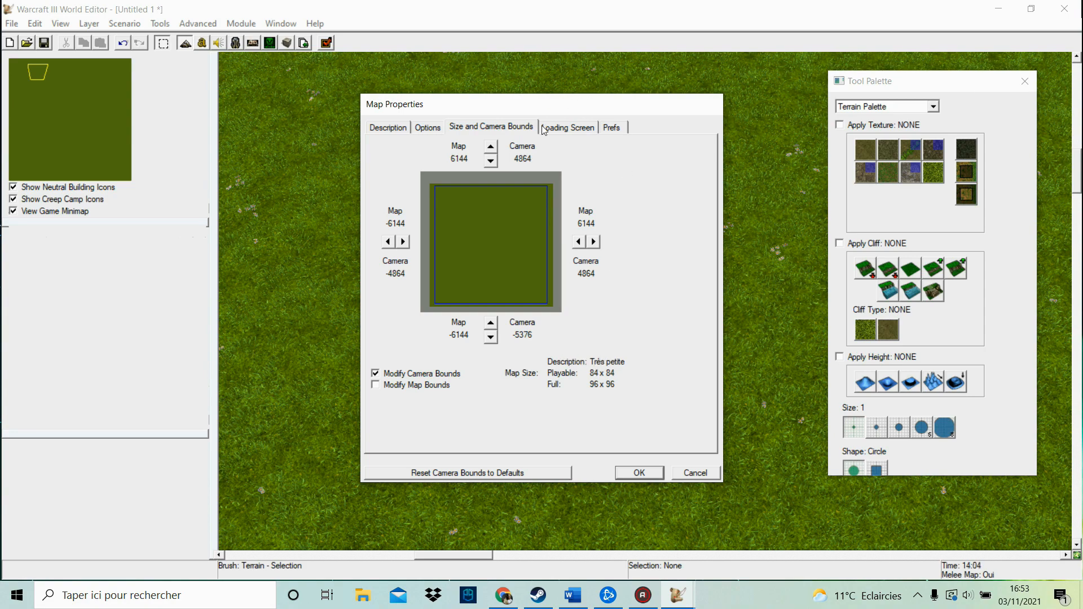
Set the loading screen graphic to a campaign screen and browse the available screens, keeping Tutorial 01
left_click(577, 132)
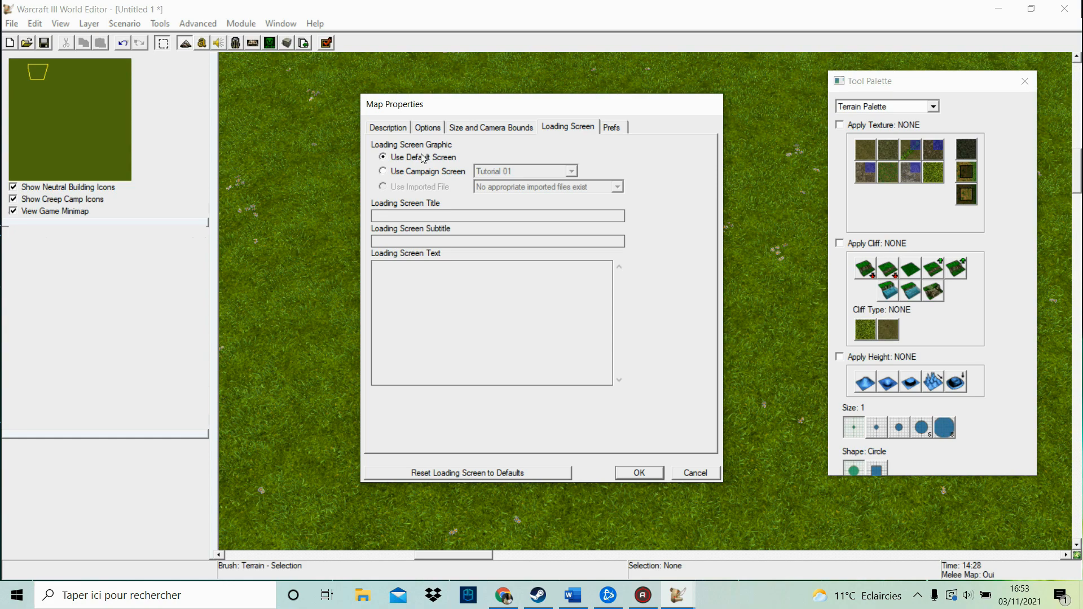
left_click(428, 172)
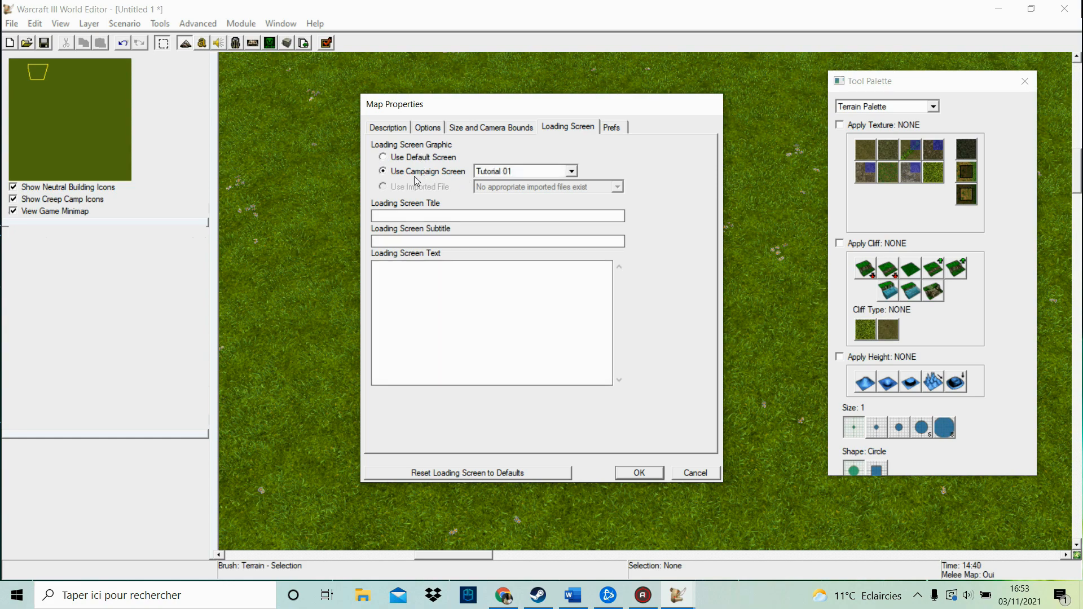
left_click(482, 171)
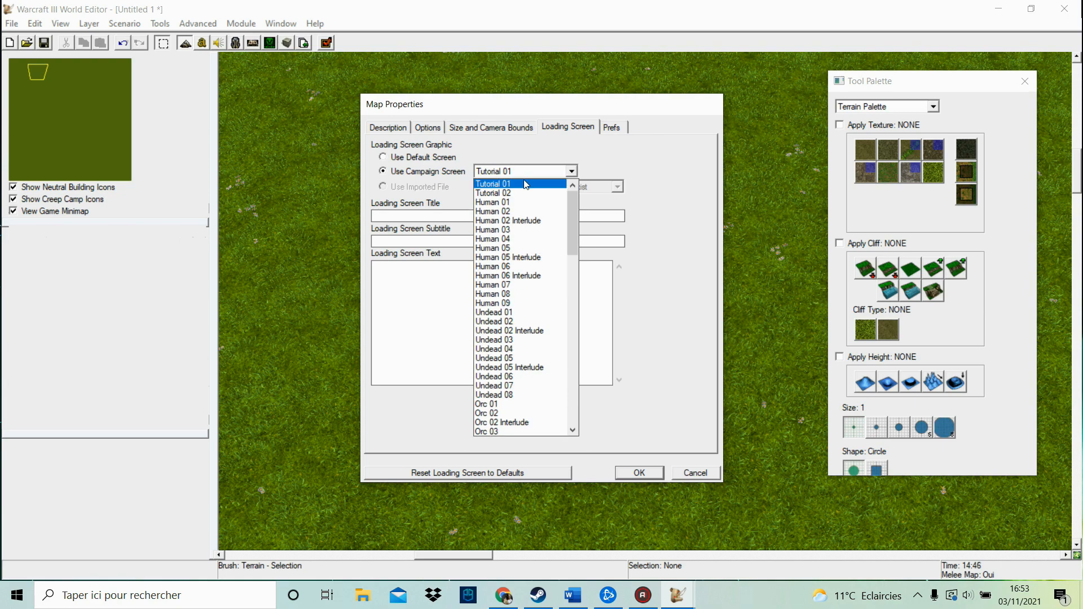
scroll(541, 271, "down", 11)
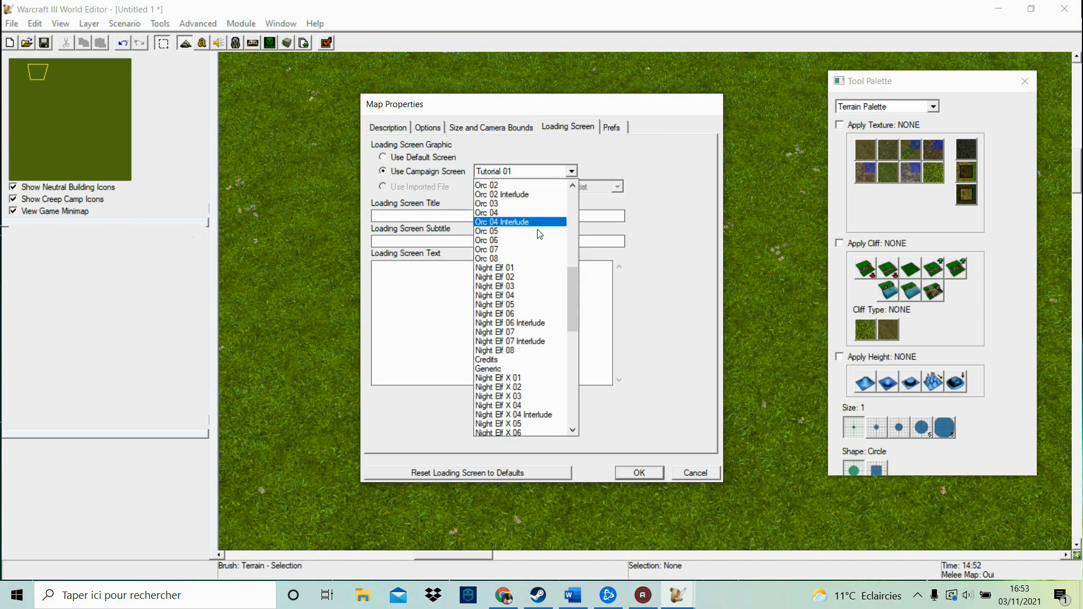
scroll(544, 289, "down", 13)
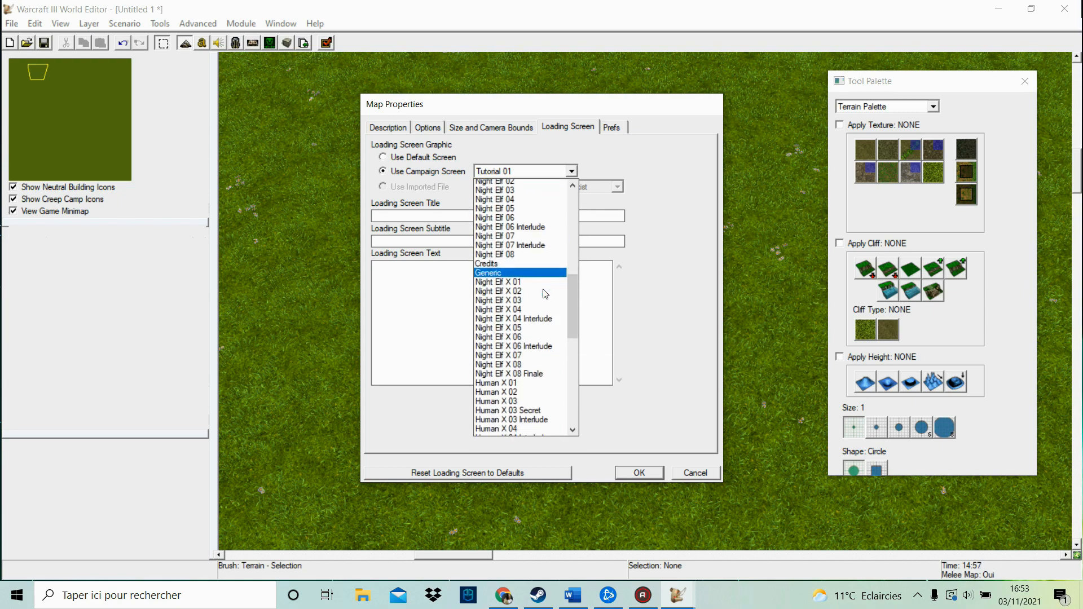
scroll(545, 294, "down", 2)
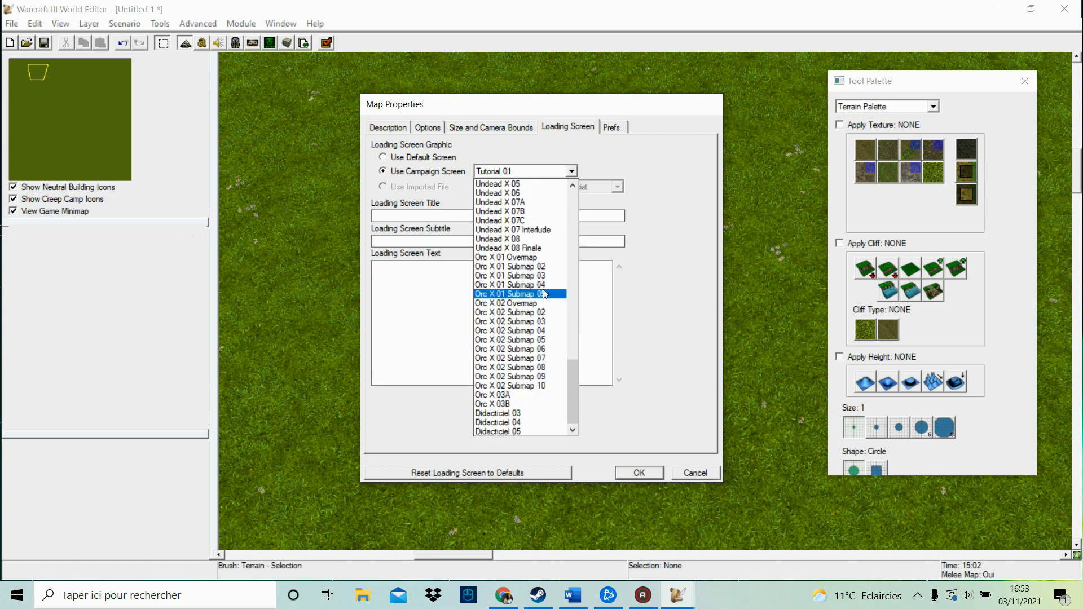
left_click(619, 177)
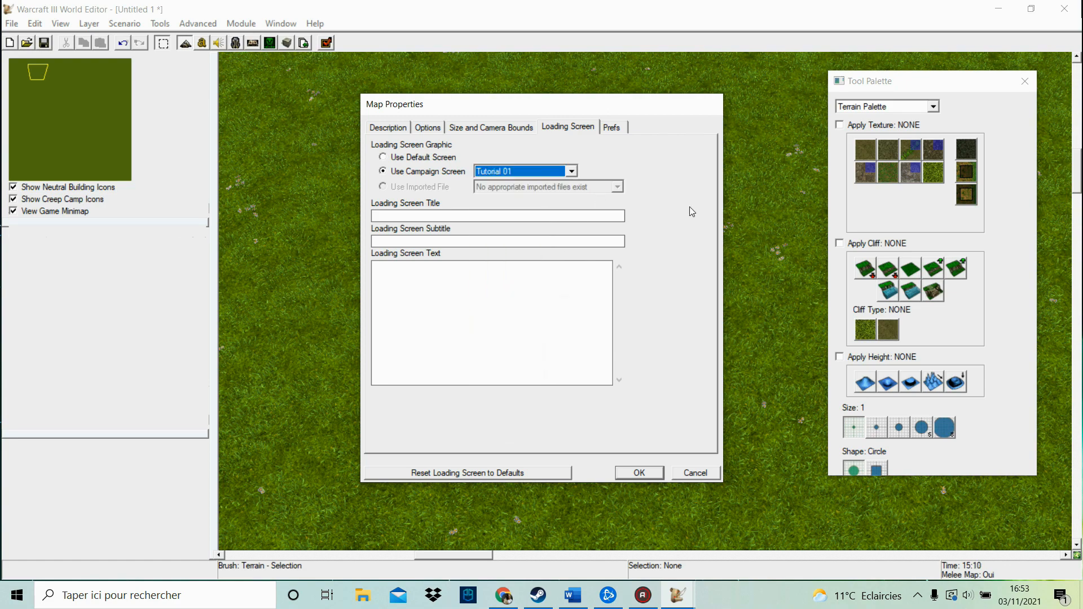
left_click(406, 176)
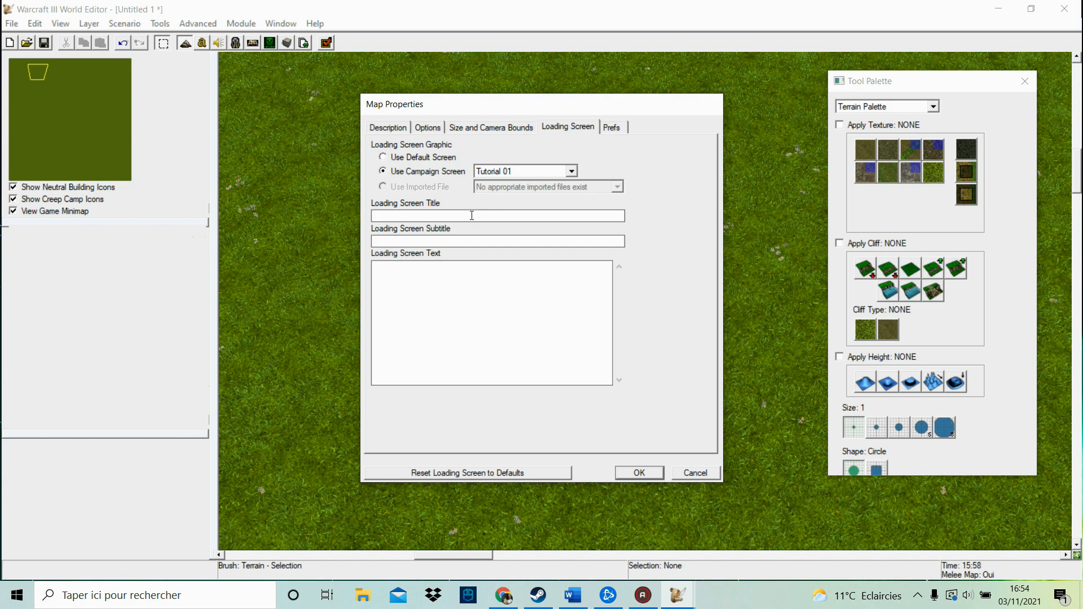
Review the loading screen's title, subtitle and text fields alongside the map's description page
left_click(471, 237)
left_click(388, 126)
left_click(481, 256)
left_click(568, 127)
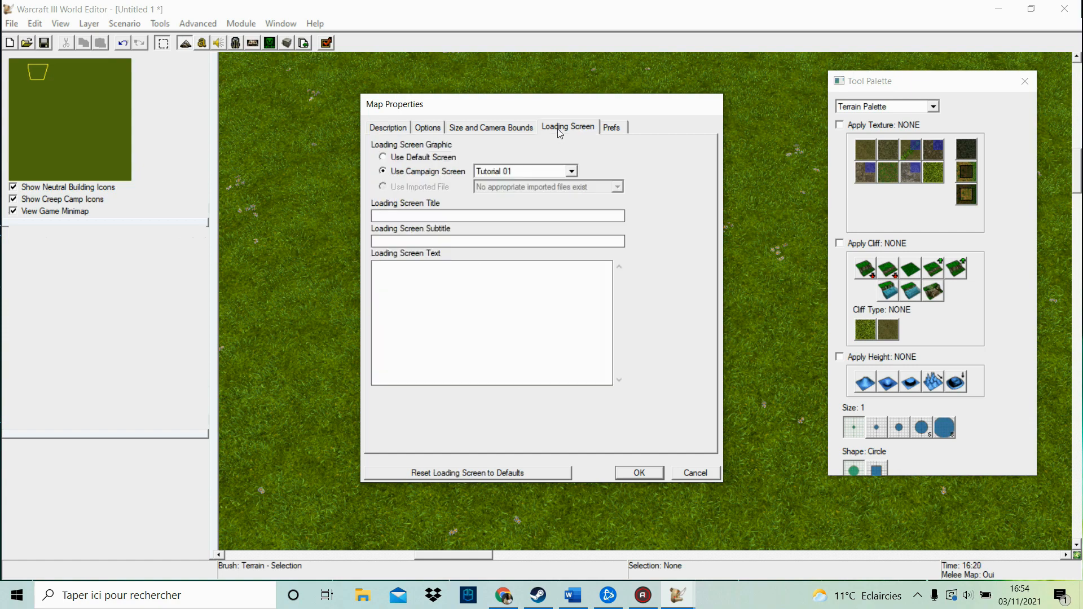
Open the map preferences and look through the available sky display choices
left_click(611, 127)
left_click(618, 145)
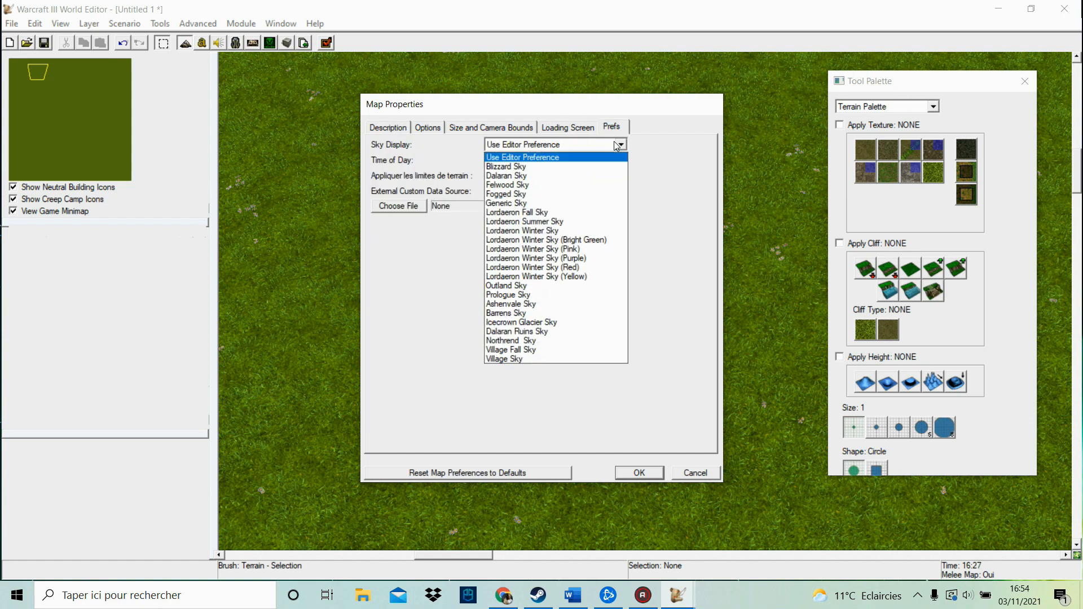
left_click(640, 170)
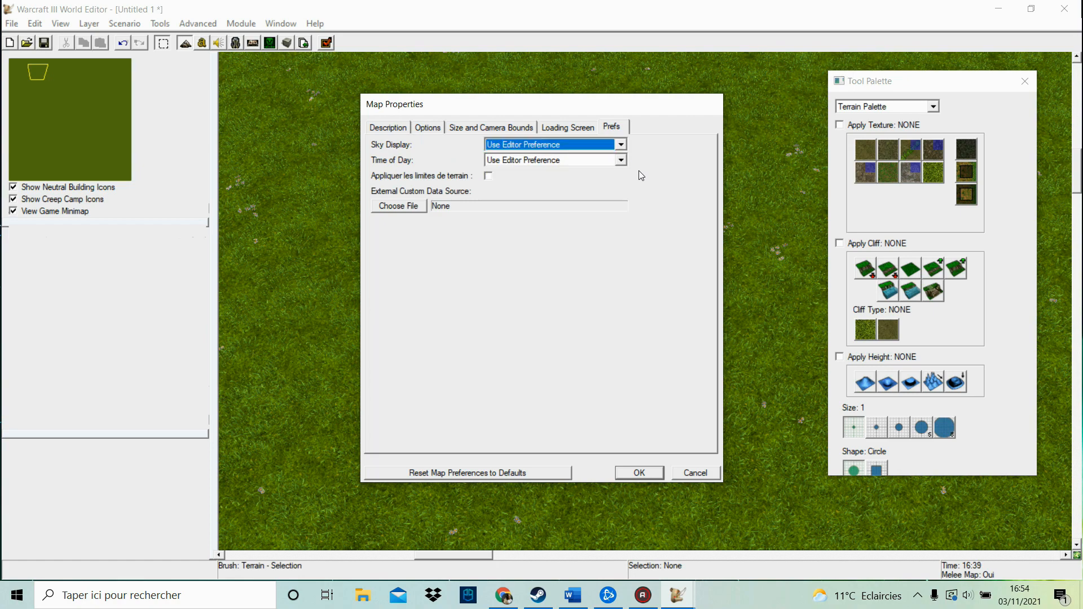
Look through the time of day choices in the map preferences, check the loading screen settings, and close the map properties without saving
left_click(619, 160)
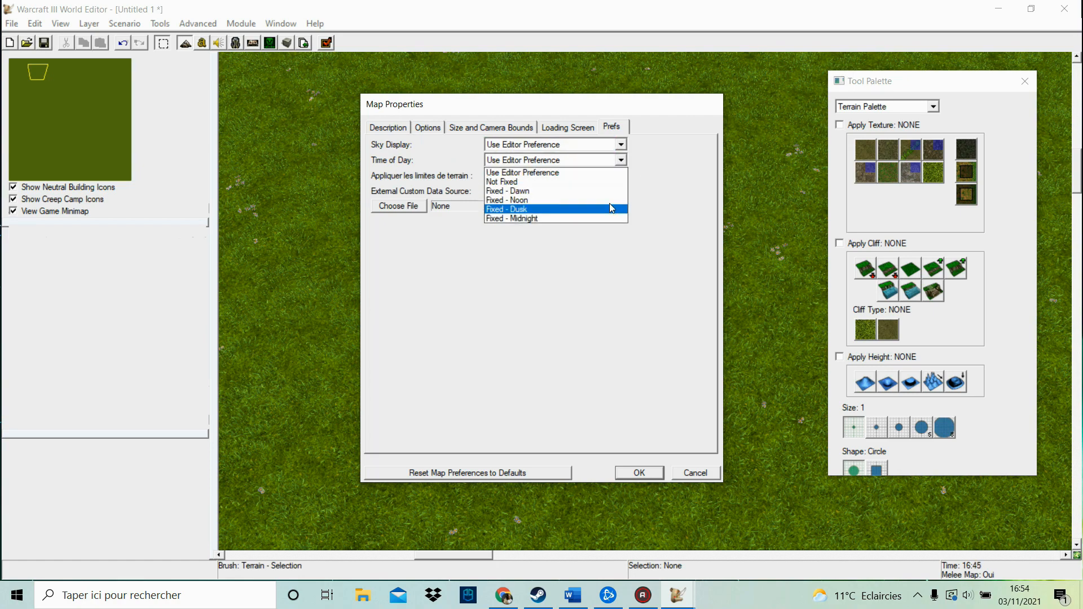
left_click(670, 198)
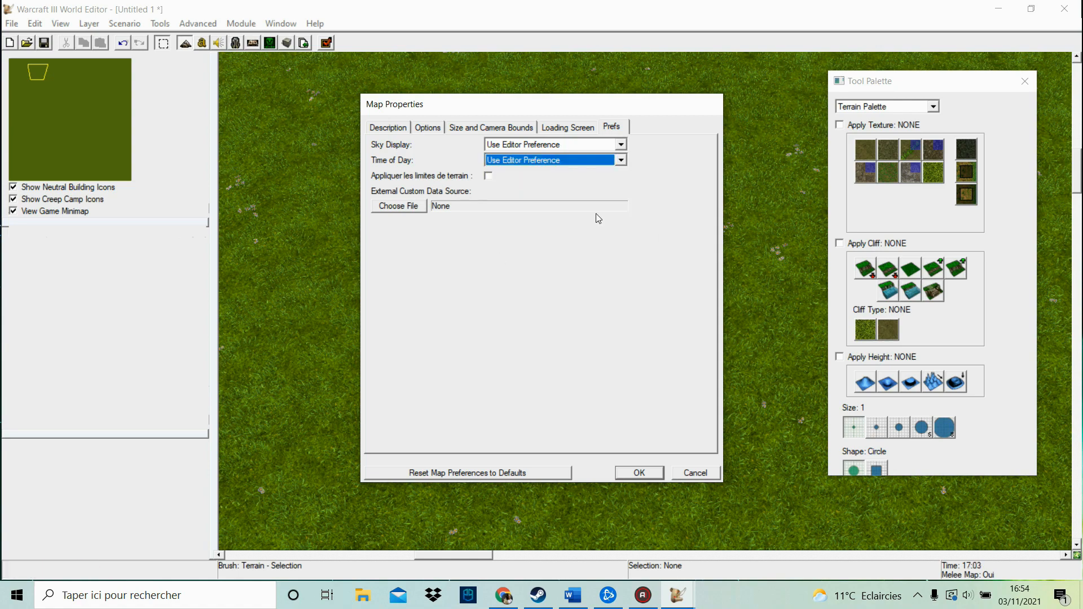
left_click(567, 126)
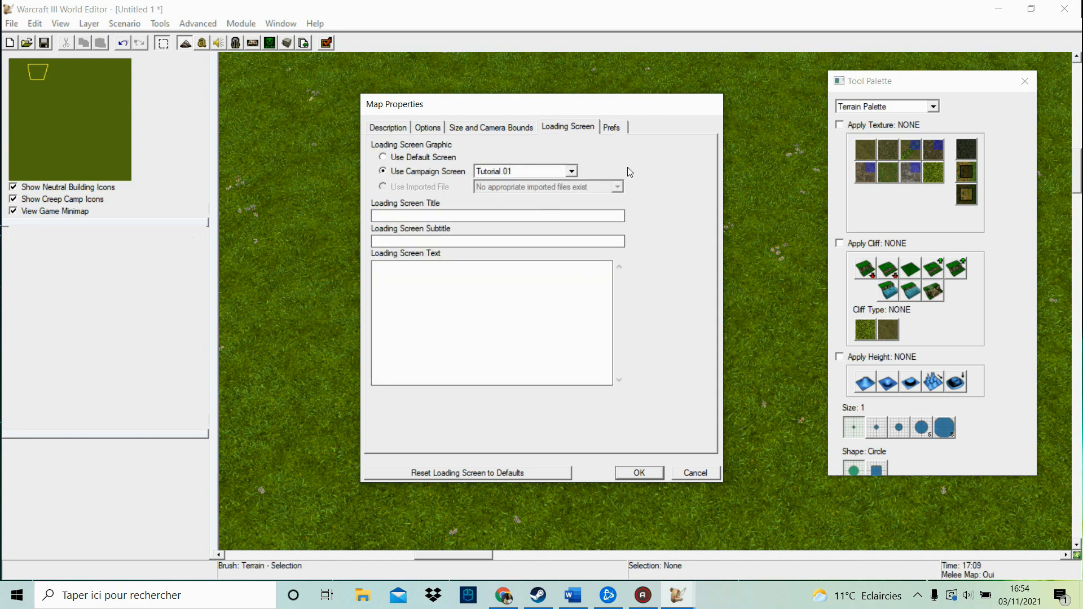
left_click(712, 473)
Open the map options for a brief review and close them without saving
left_click(125, 23)
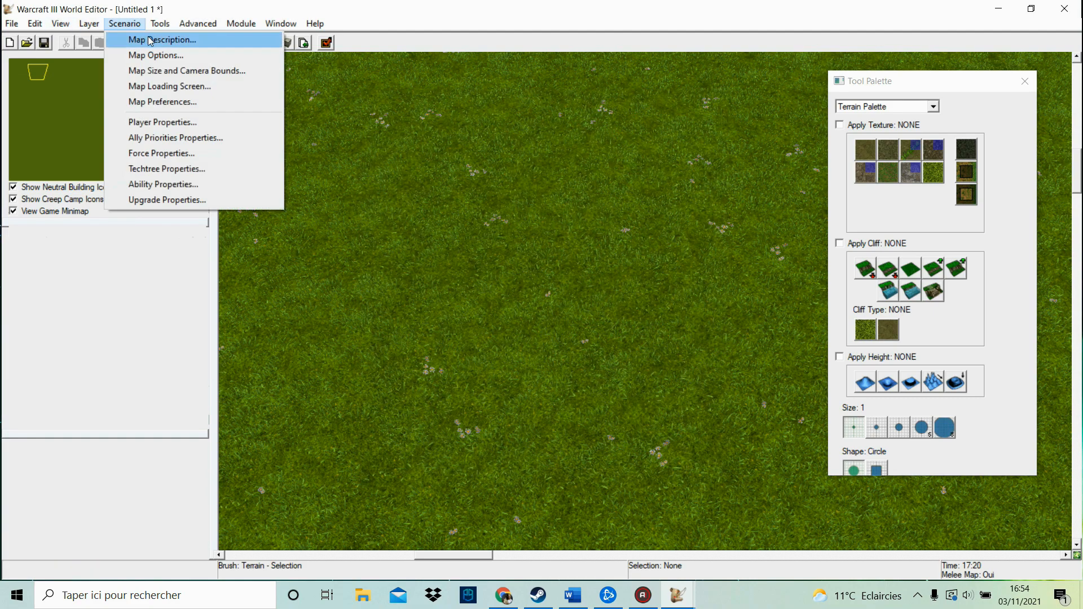
left_click(153, 55)
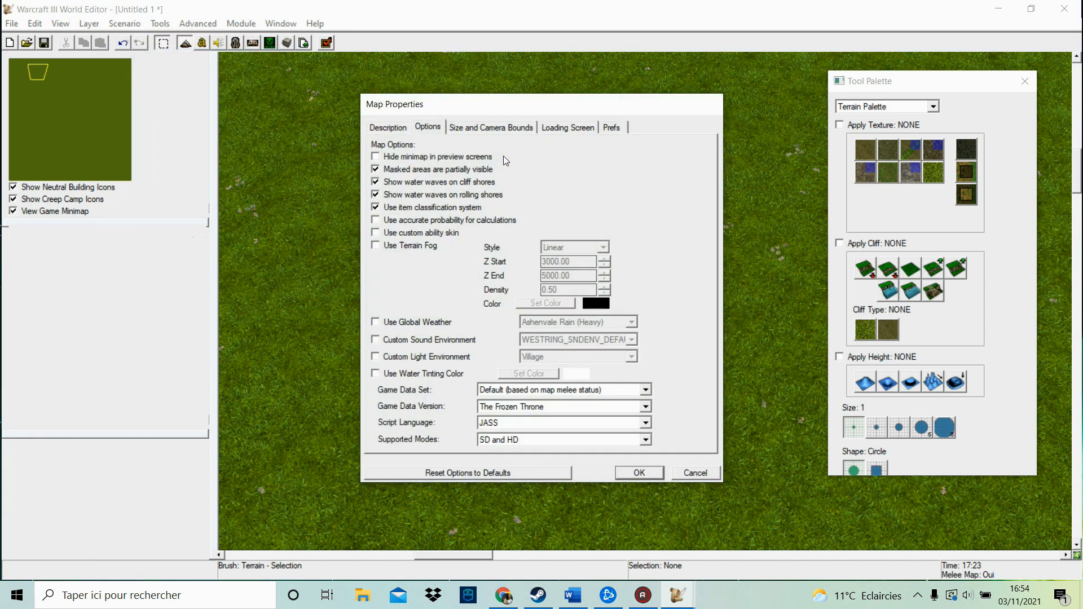
left_click(697, 473)
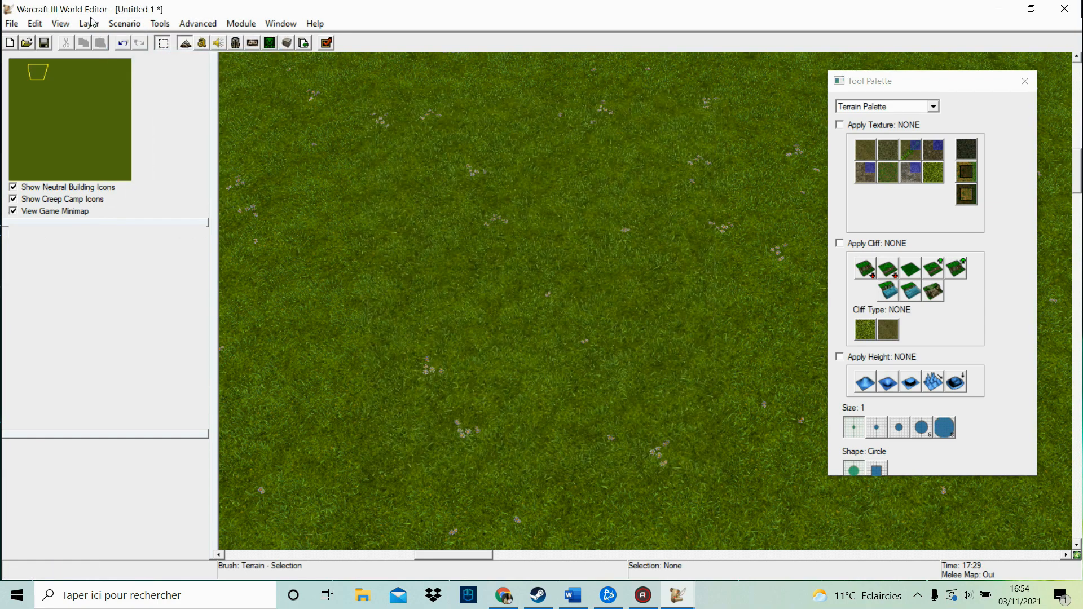
Open the scenario's player properties and set the controllers of Players 2, 3 and 4 to User
left_click(118, 26)
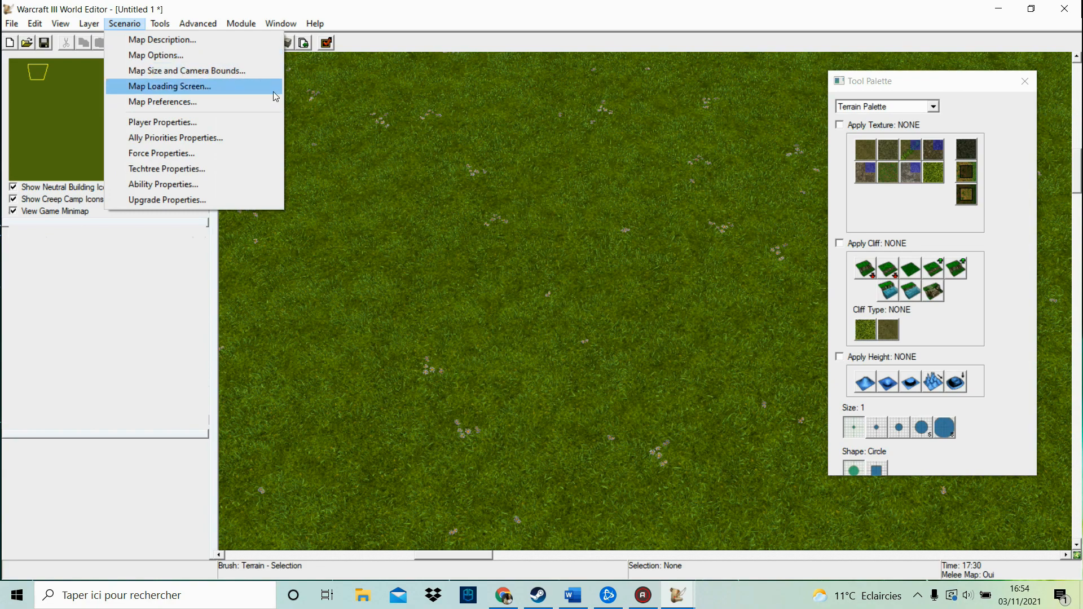
left_click(160, 123)
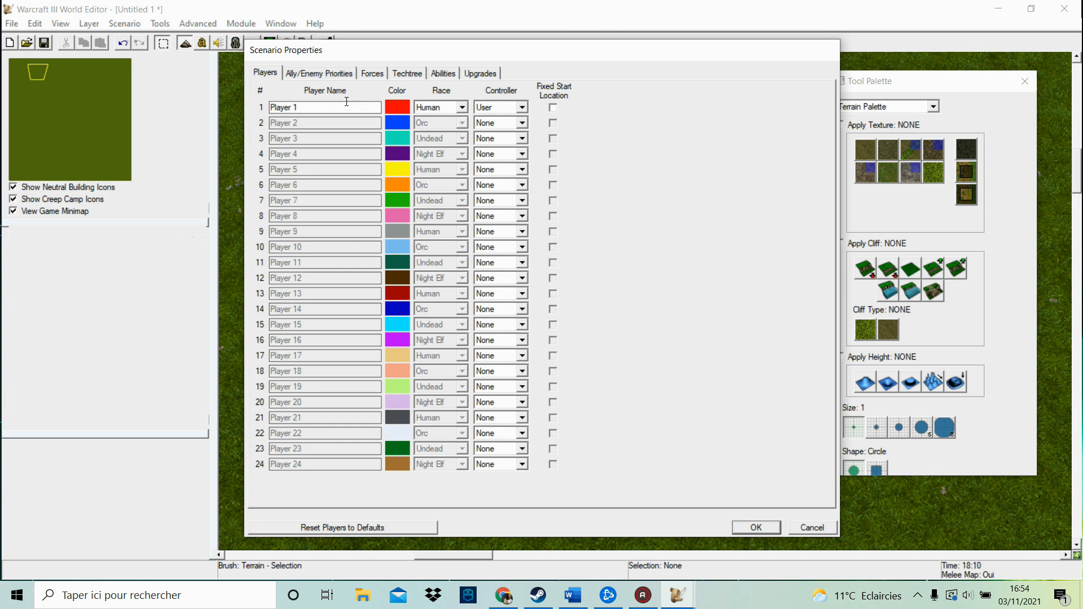
left_click(491, 133)
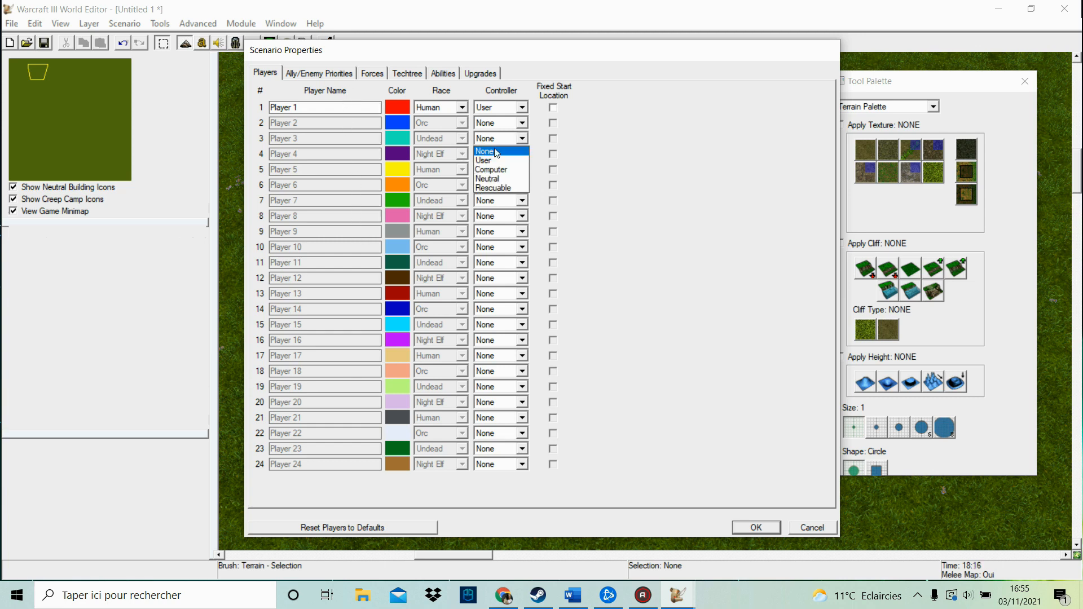
left_click(494, 126)
left_click(494, 124)
left_click(491, 144)
left_click(496, 138)
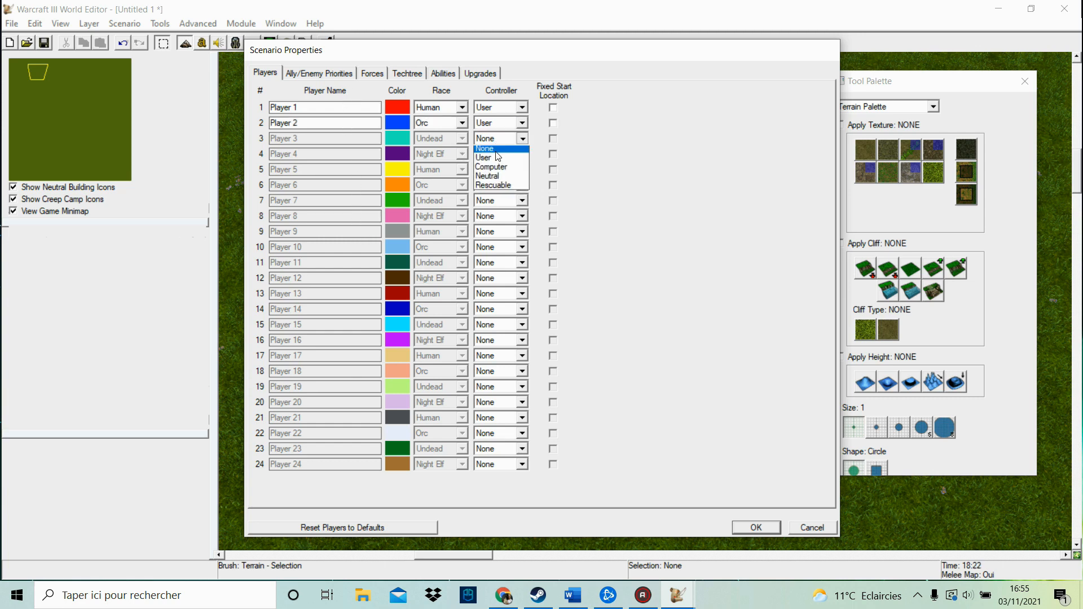
left_click(492, 160)
left_click(497, 154)
left_click(493, 177)
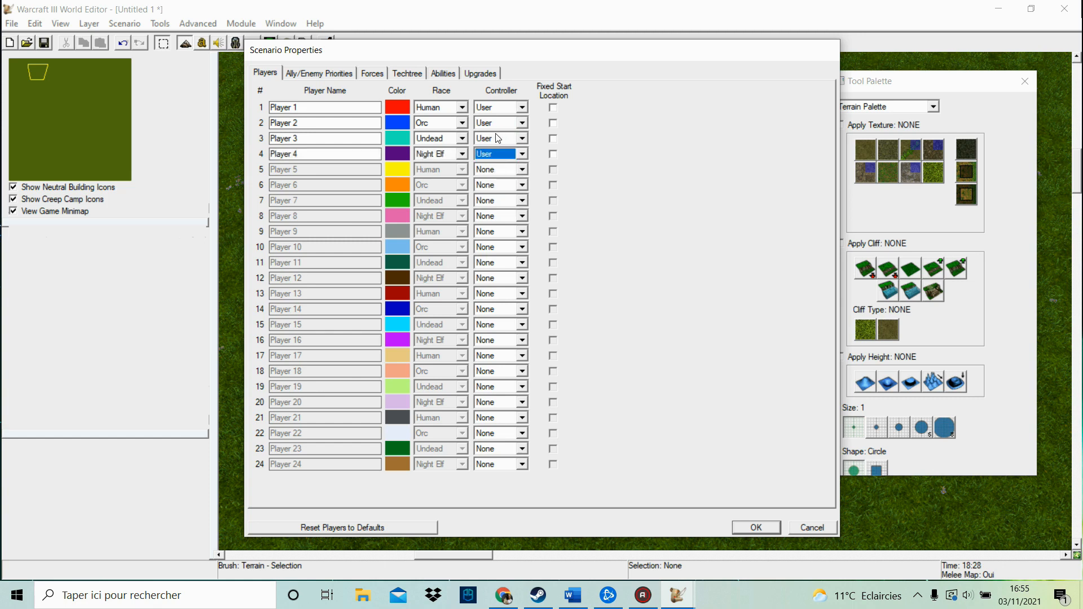
Try the Computer, Neutral and Rescuable controllers on Player 1
left_click(490, 108)
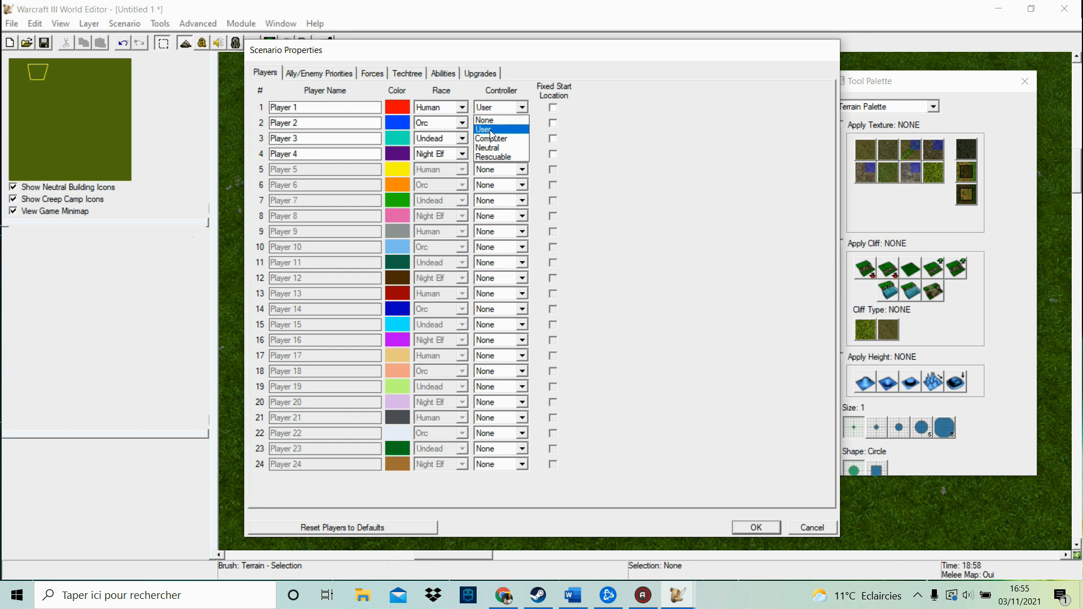
left_click(495, 138)
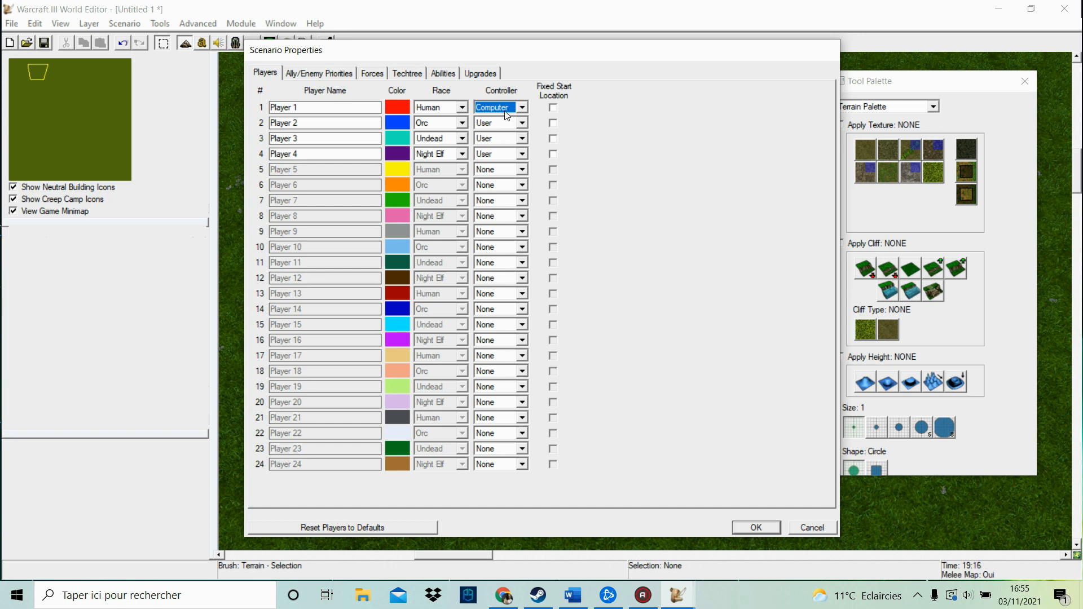
left_click(509, 107)
left_click(513, 148)
left_click(500, 107)
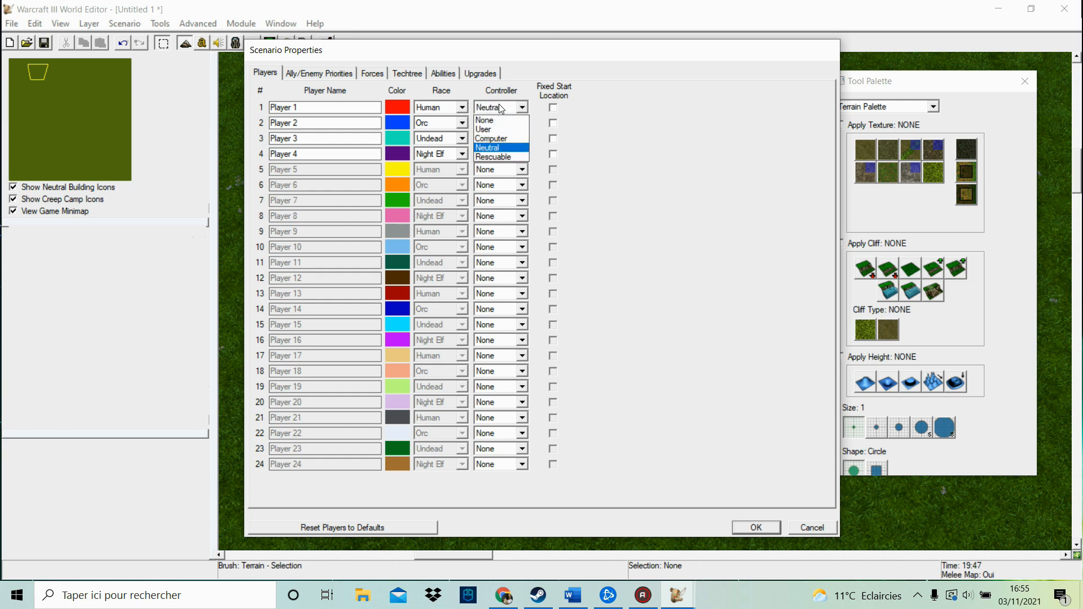
left_click(525, 157)
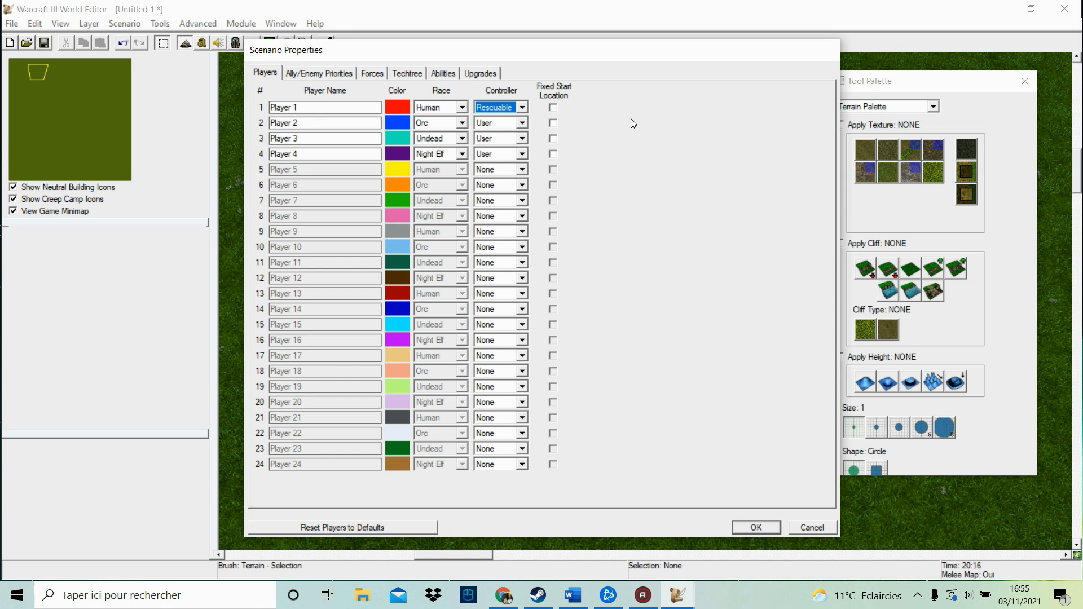
Try the Selectable race on Player 1, restore Human, and return the player's controller to User
left_click(461, 107)
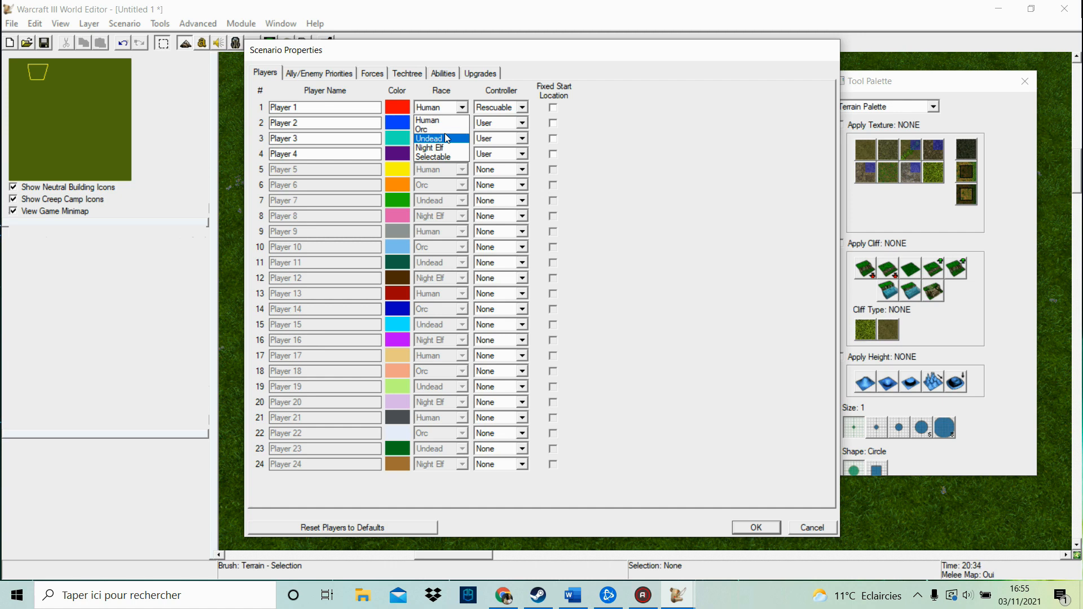
left_click(440, 157)
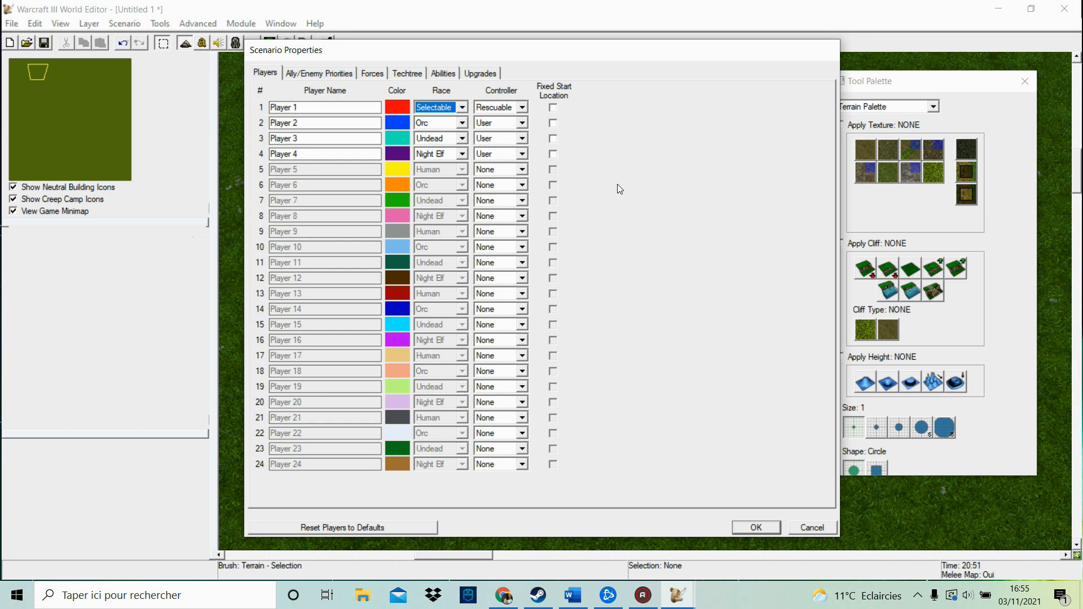
left_click(437, 108)
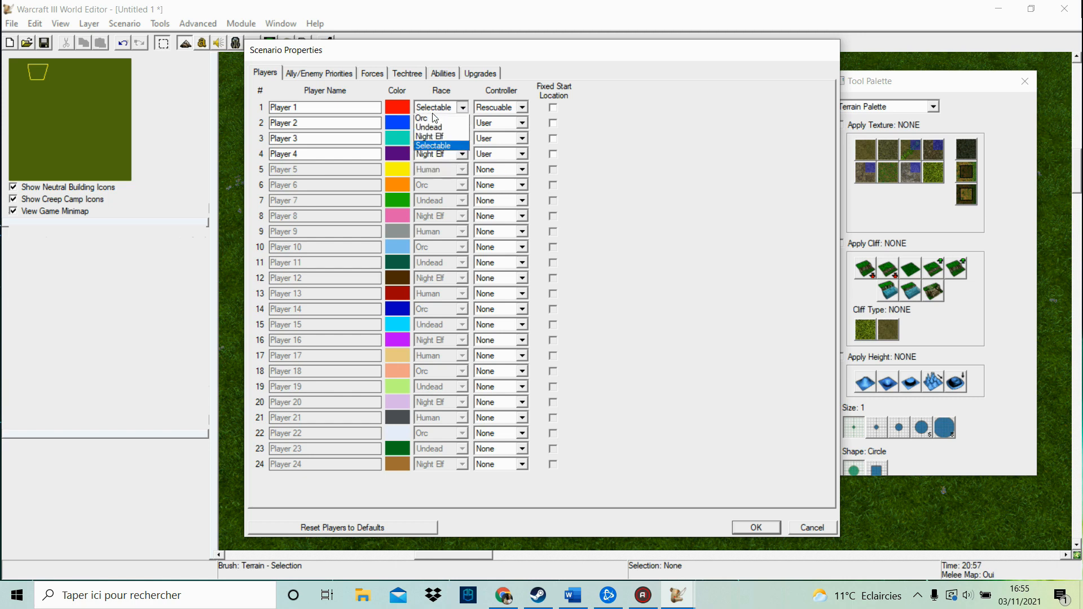
left_click(447, 130)
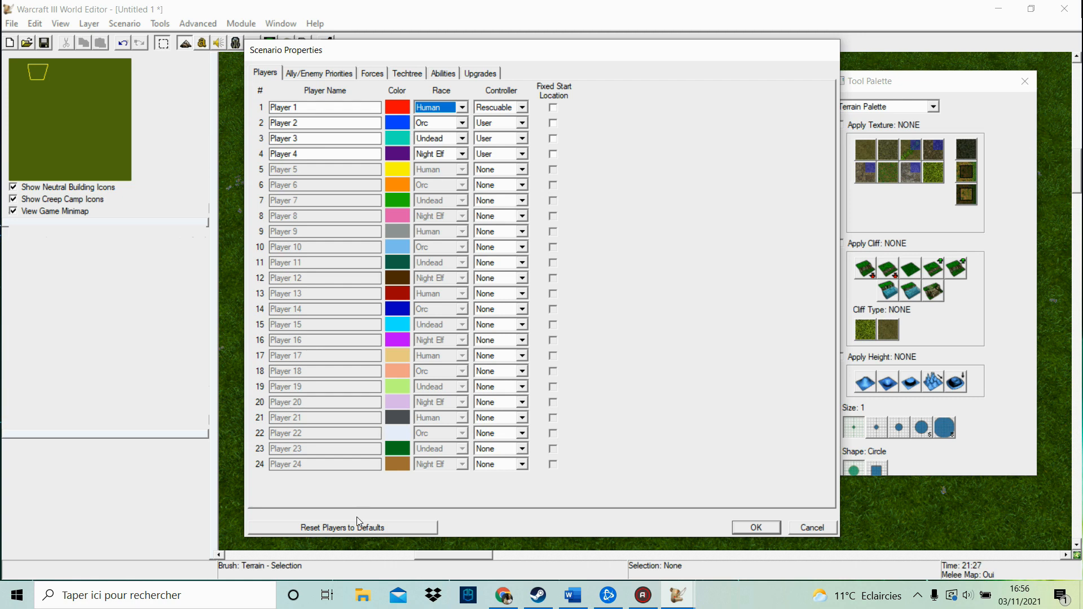
left_click(521, 107)
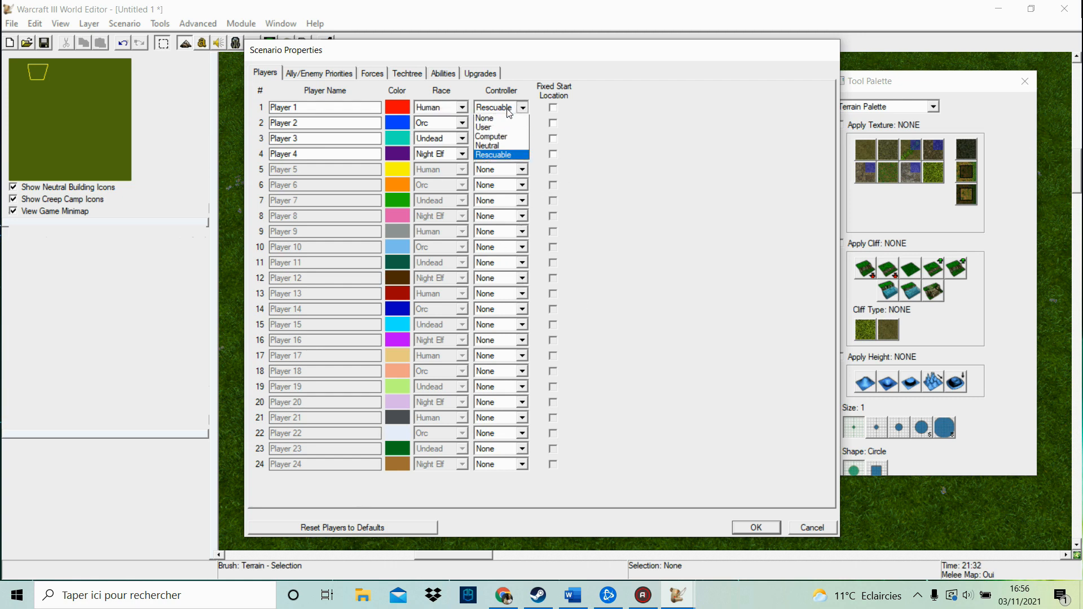
left_click(499, 117)
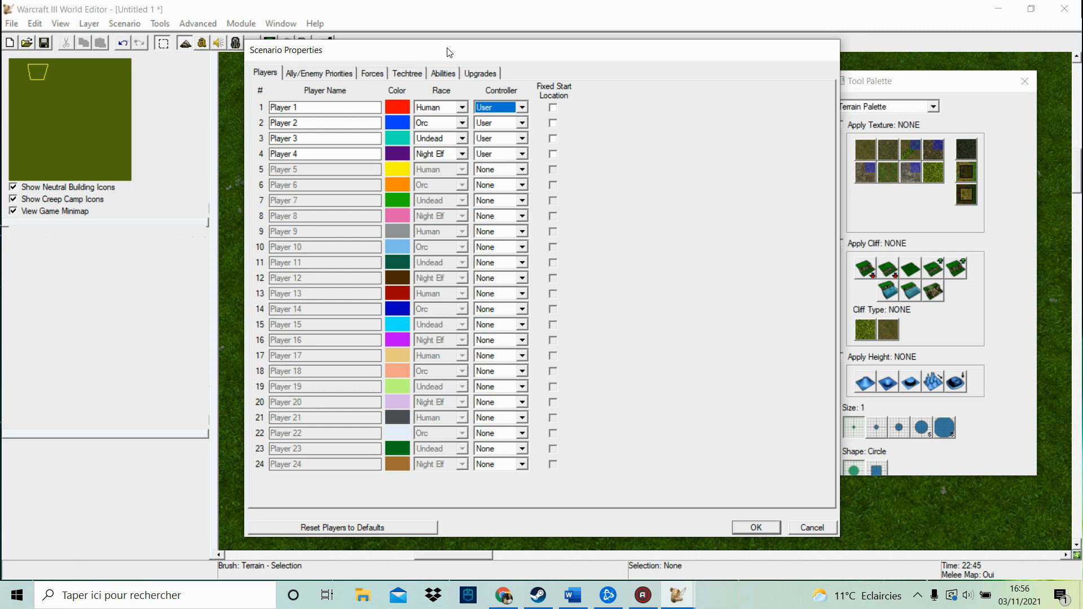
Turn fixed start locations on for Players 1 to 4 and off again
left_click(553, 107)
left_click(553, 123)
left_click(552, 138)
left_click(553, 154)
left_click(553, 107)
left_click(553, 123)
left_click(553, 139)
Review the ally and enemy priorities, and enable custom forces in the force properties
left_click(320, 75)
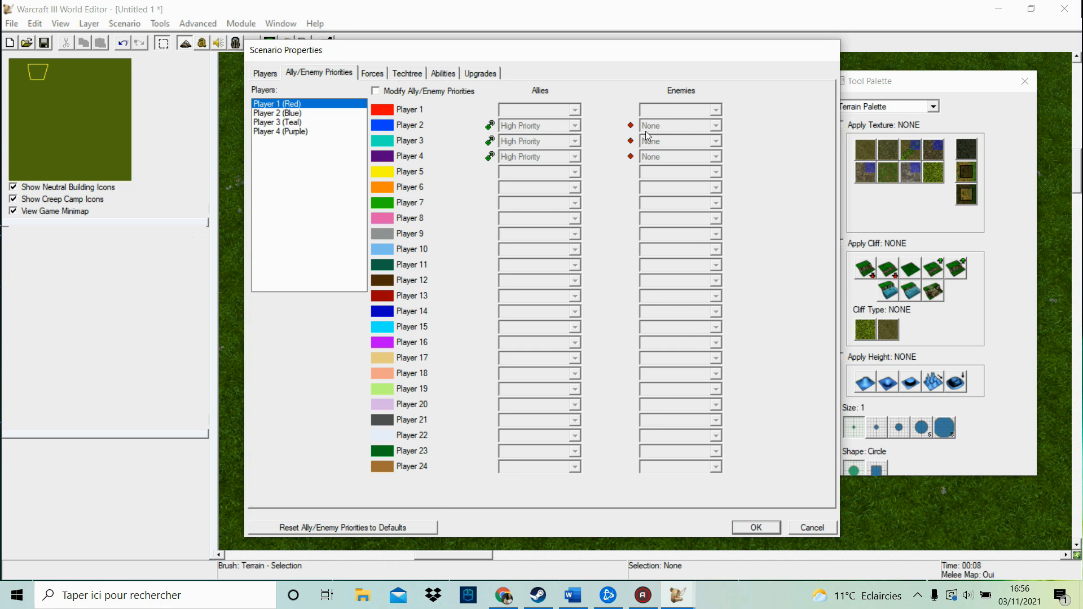
left_click(371, 74)
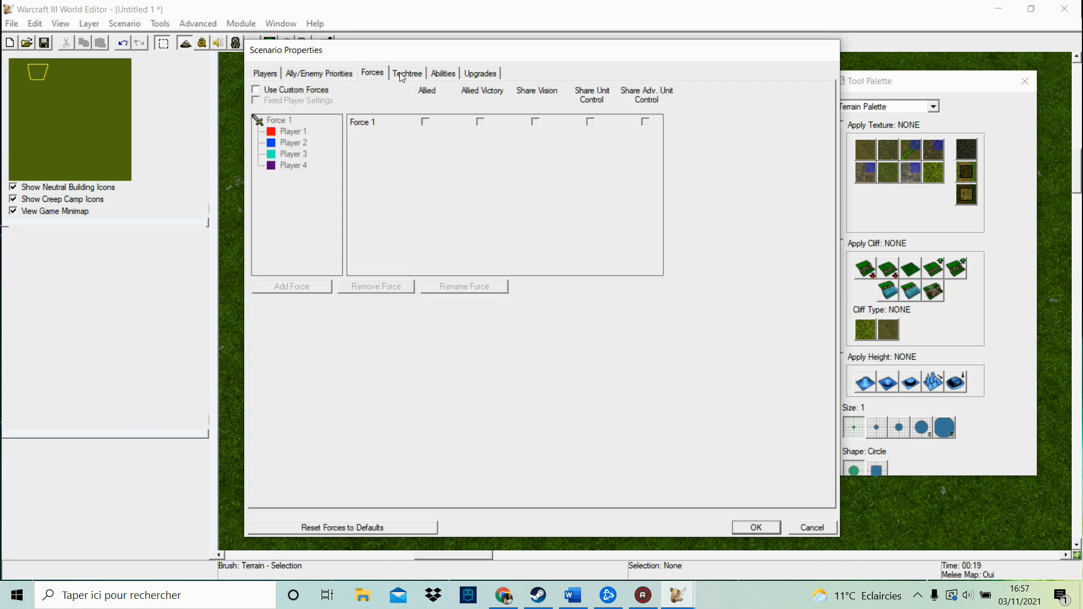
left_click(267, 90)
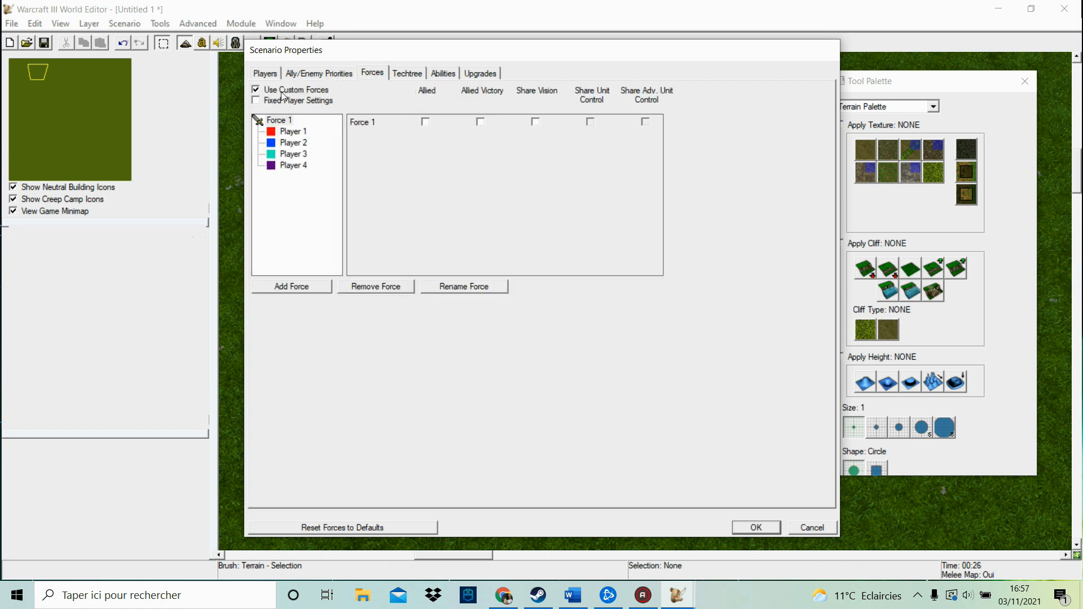
left_click(268, 89)
left_click(564, 344)
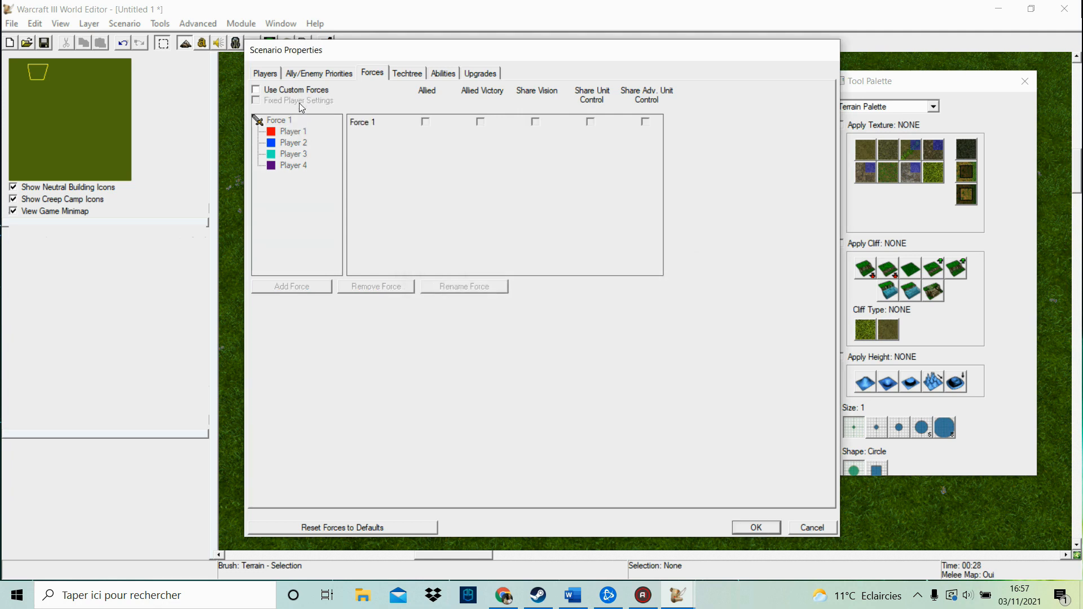
left_click(294, 91)
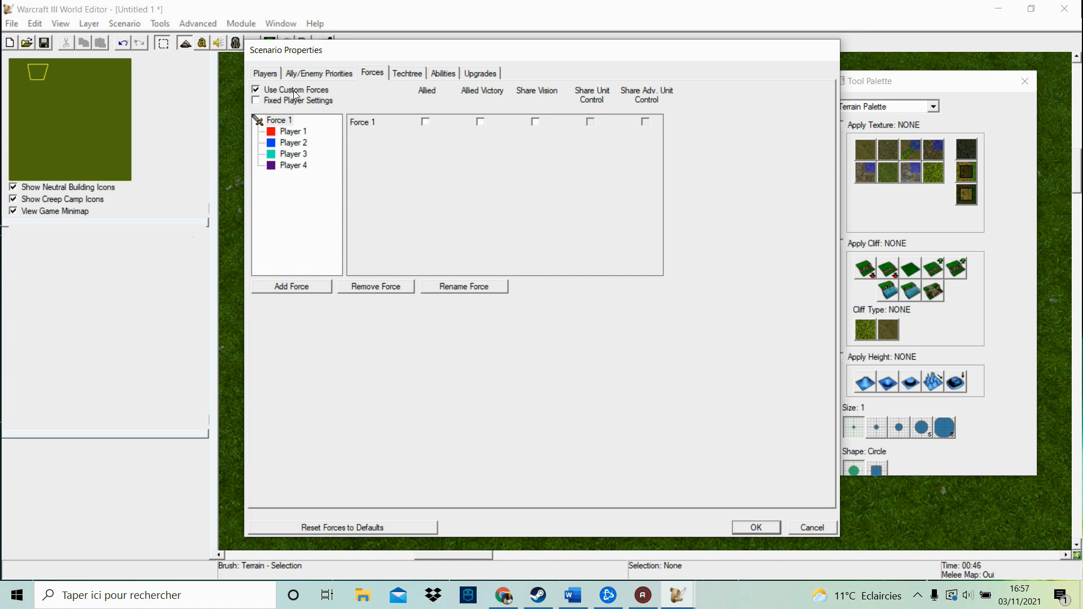
Enable fixed player settings for the forces and review the players' names, colors, races and controllers
left_click(272, 72)
left_click_drag(304, 108, 263, 107)
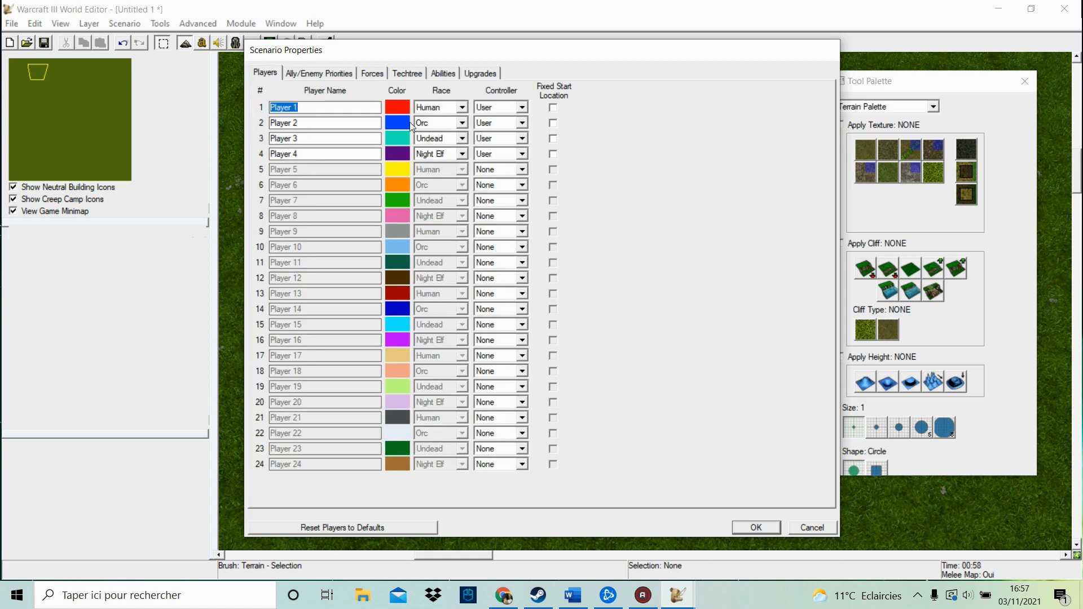
left_click(325, 76)
Add a second force and move Players 3 and 4 into it
left_click(370, 75)
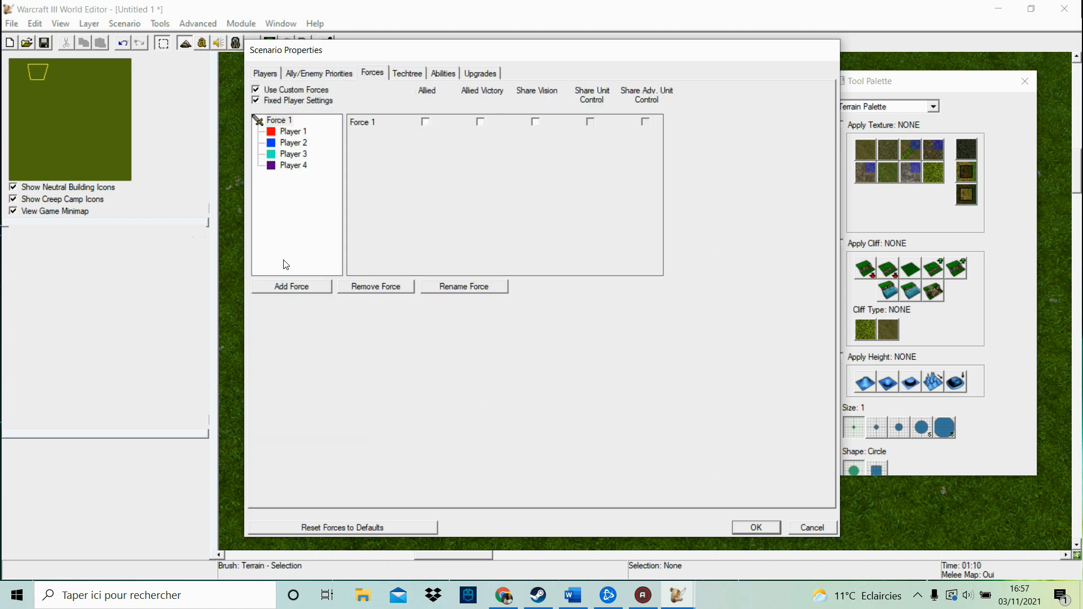
left_click(292, 286)
mouse_move(293, 154)
left_mouse_down()
mouse_move(309, 179)
mouse_move(301, 172)
left_mouse_up()
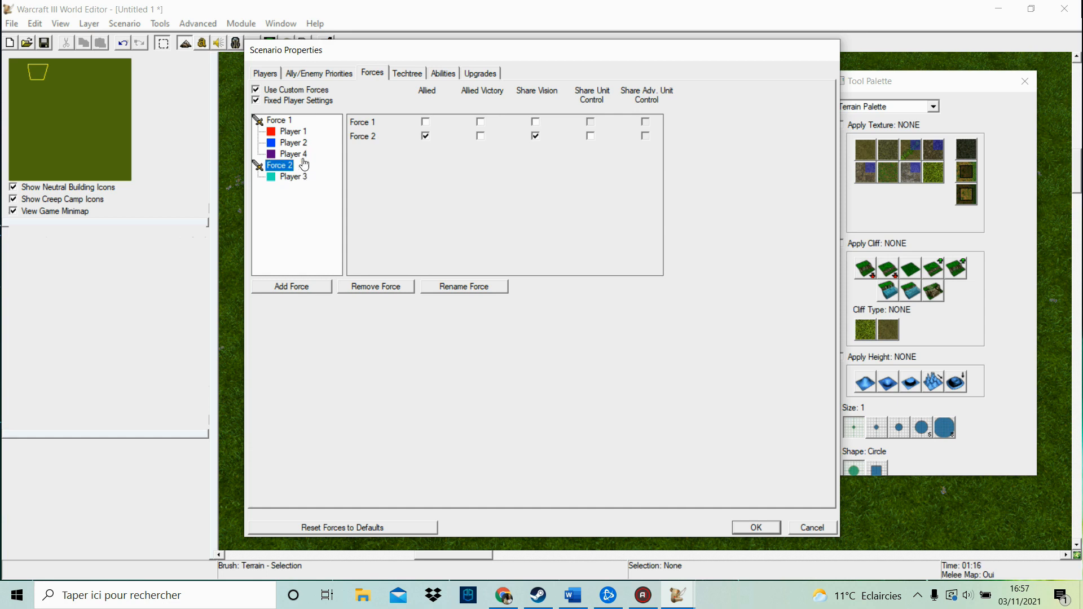
Rename the first force, containing Players 1 and 2, as Alliance
left_click(286, 120)
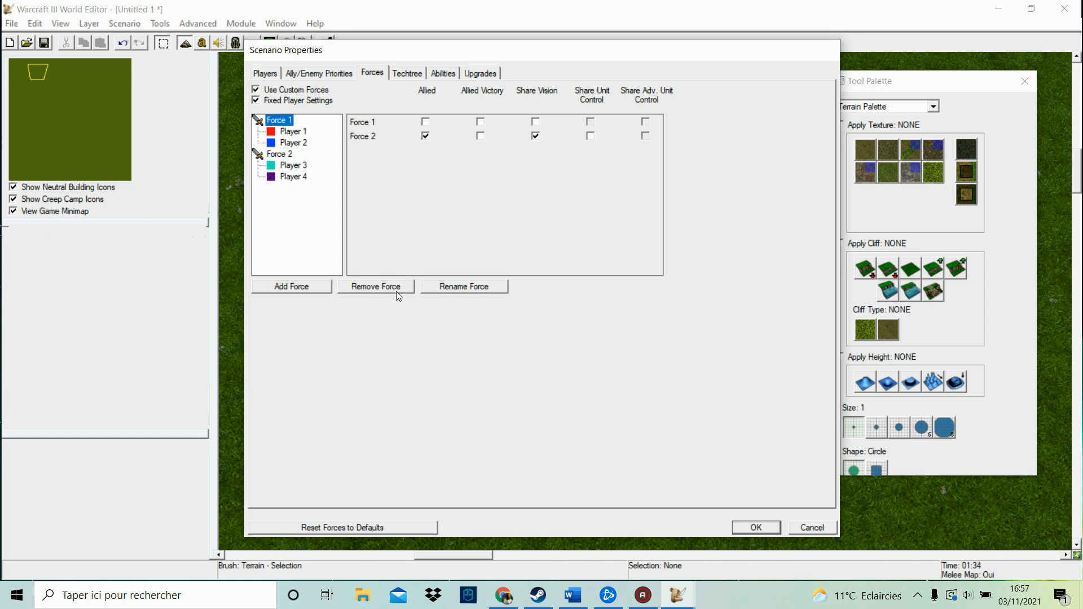
left_click(466, 286)
type("A")
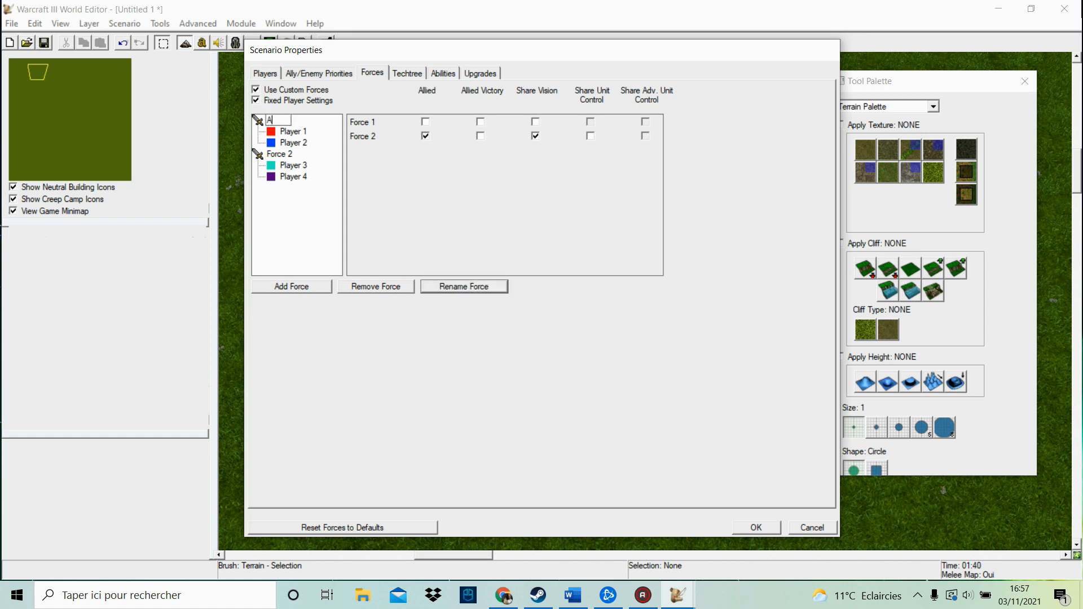
type("lliance")
key("Return")
Rename the second force, containing Players 3 and 4, as Horde
left_click(279, 153)
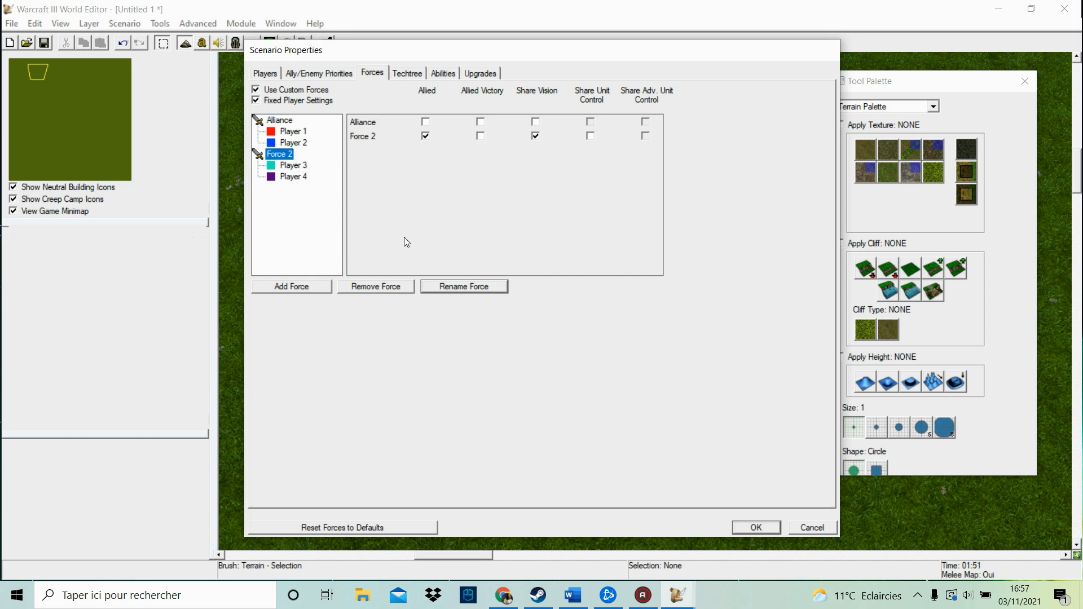
left_click(446, 288)
type("Horde")
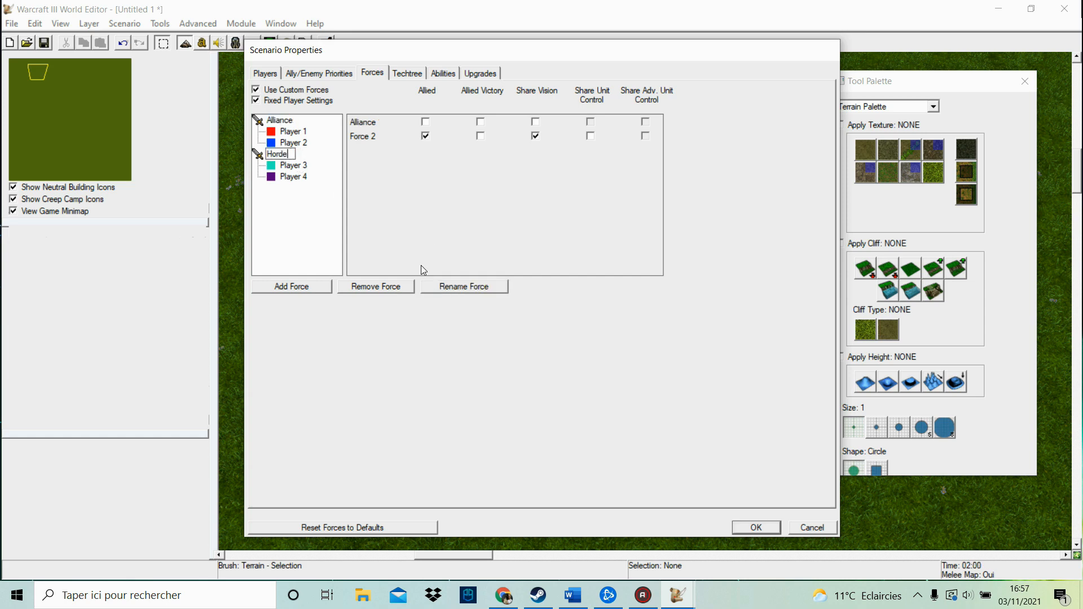
key("Return")
Enable Allied, Allied Victory and Share Vision for the Alliance force
left_click(291, 131)
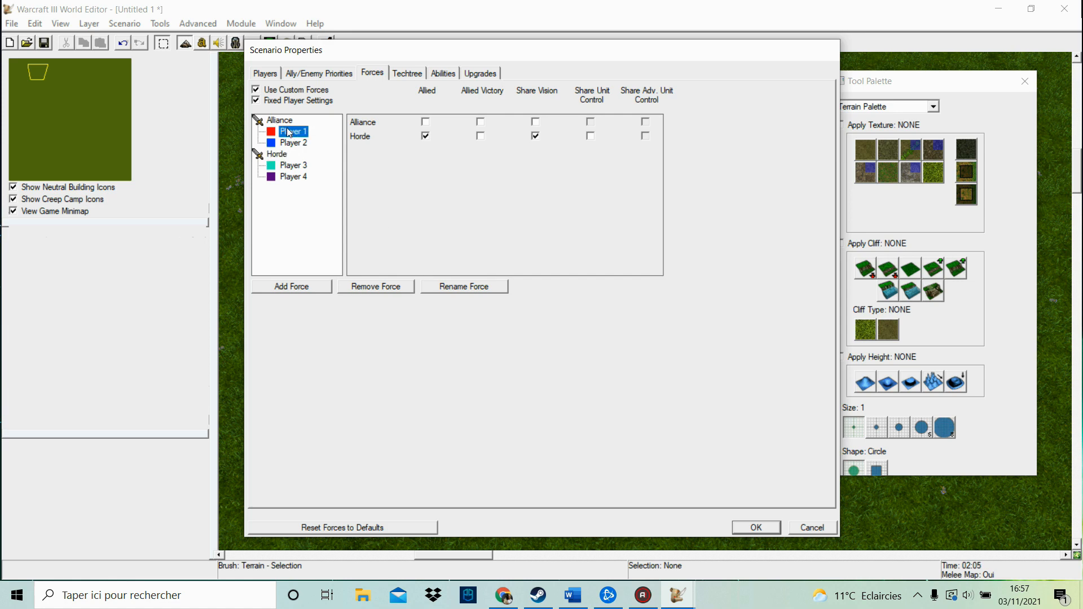
left_click(425, 122)
left_click(535, 122)
left_click(290, 132)
left_click(294, 144)
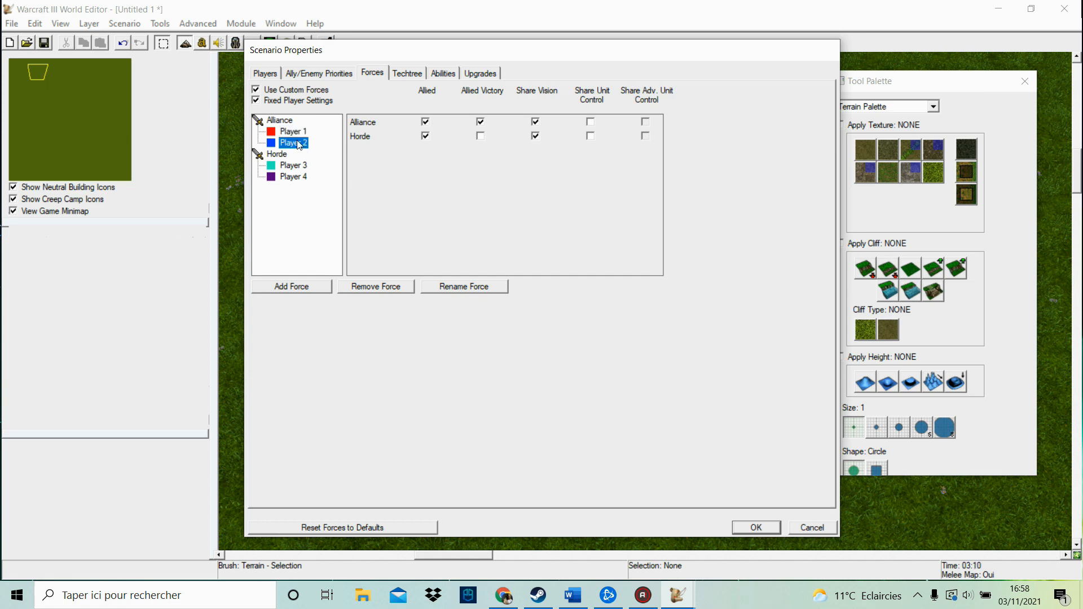
Enable Share Unit Control for the Alliance force and disable Allied for the Horde force
left_click(590, 121)
left_click(297, 135)
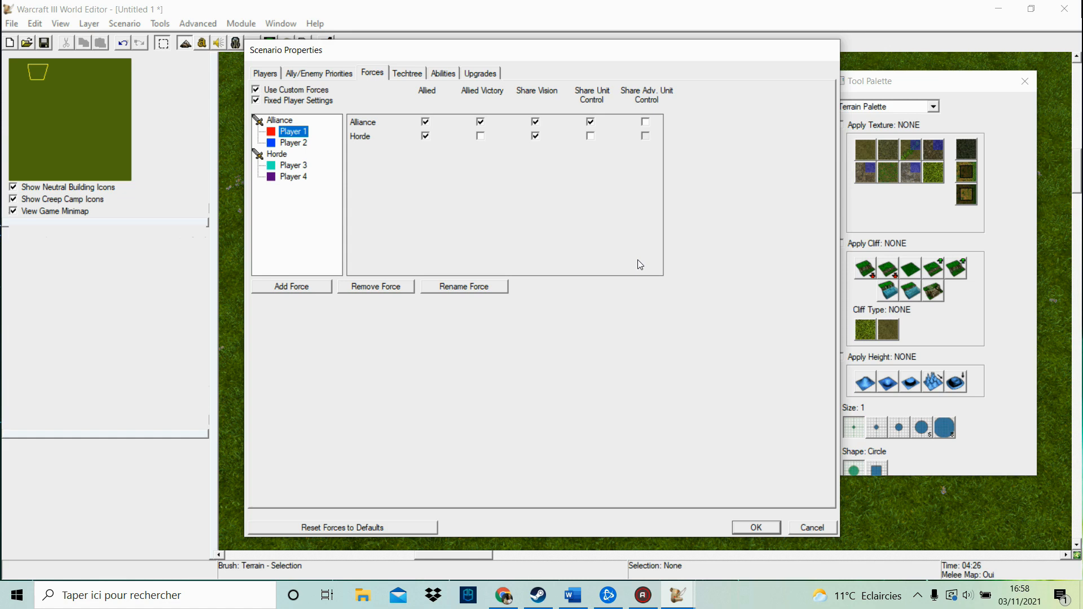
left_click(426, 136)
left_click(289, 166)
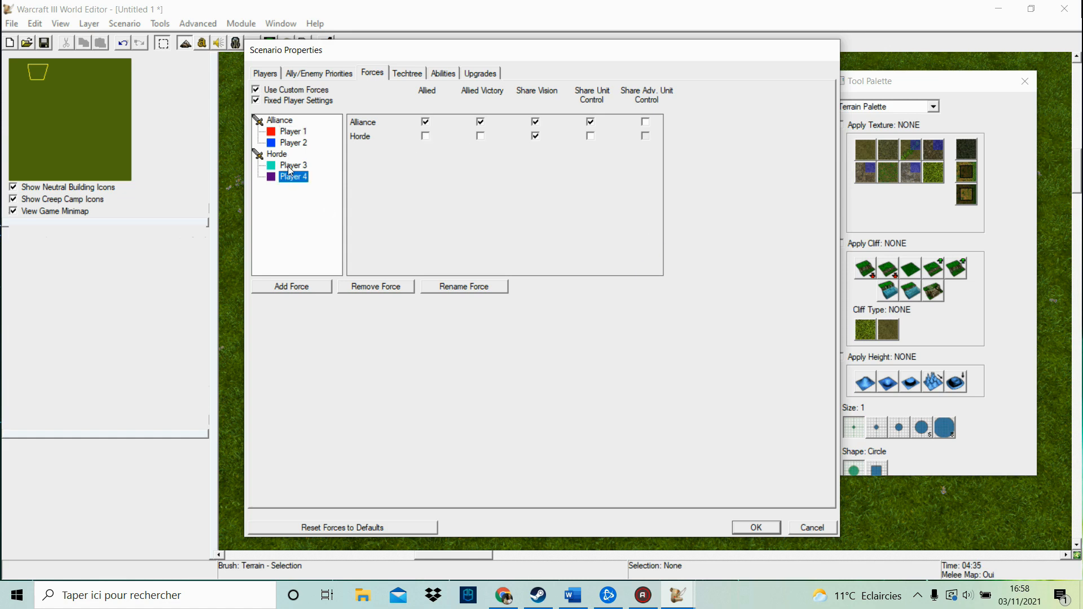
left_click(299, 132)
left_click(282, 121)
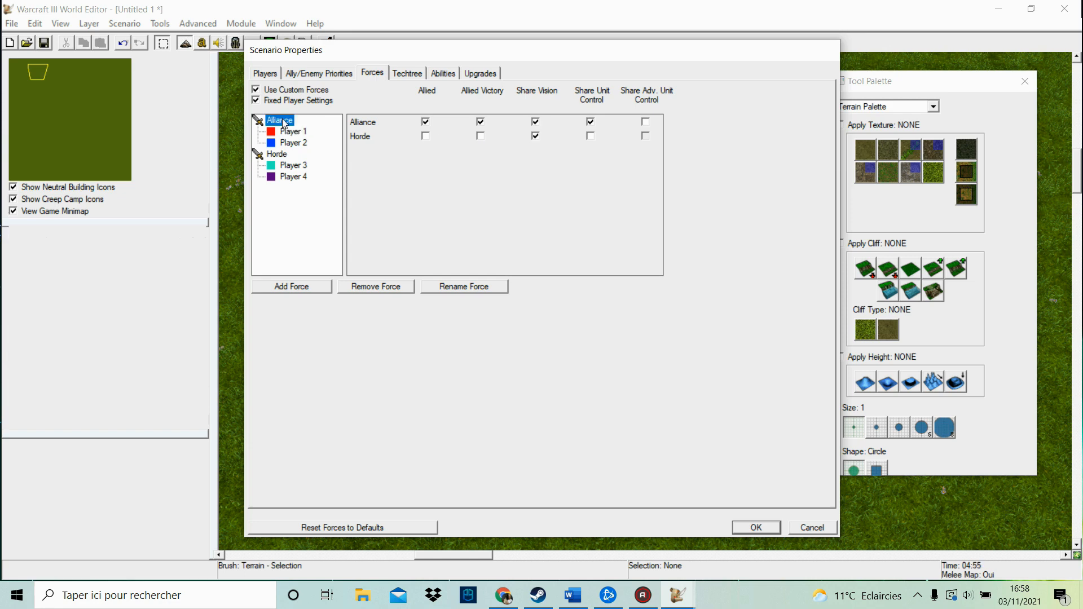
left_click(287, 155)
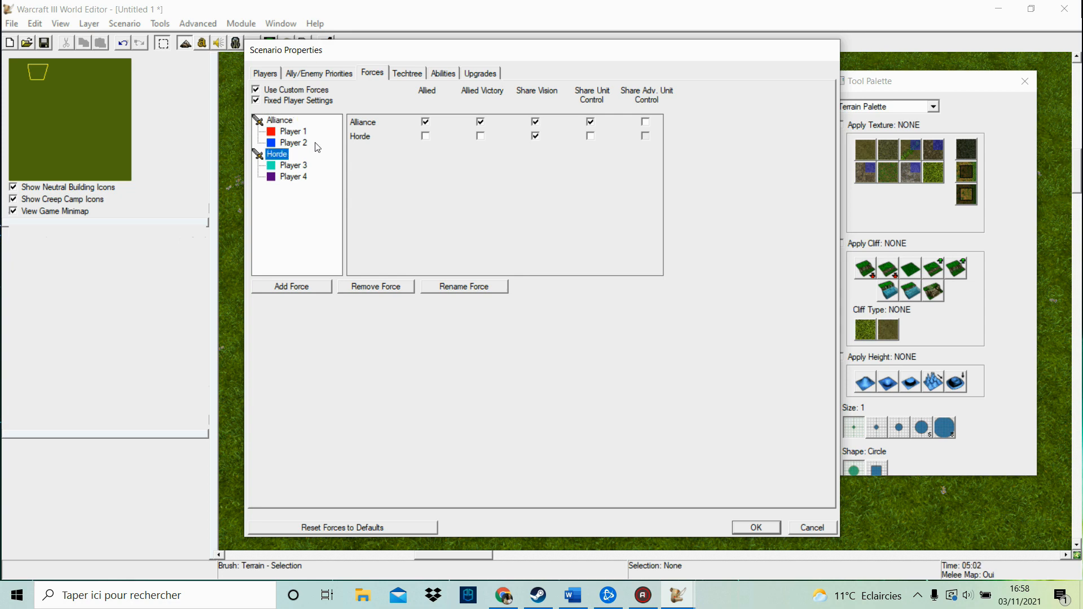
left_click(299, 131)
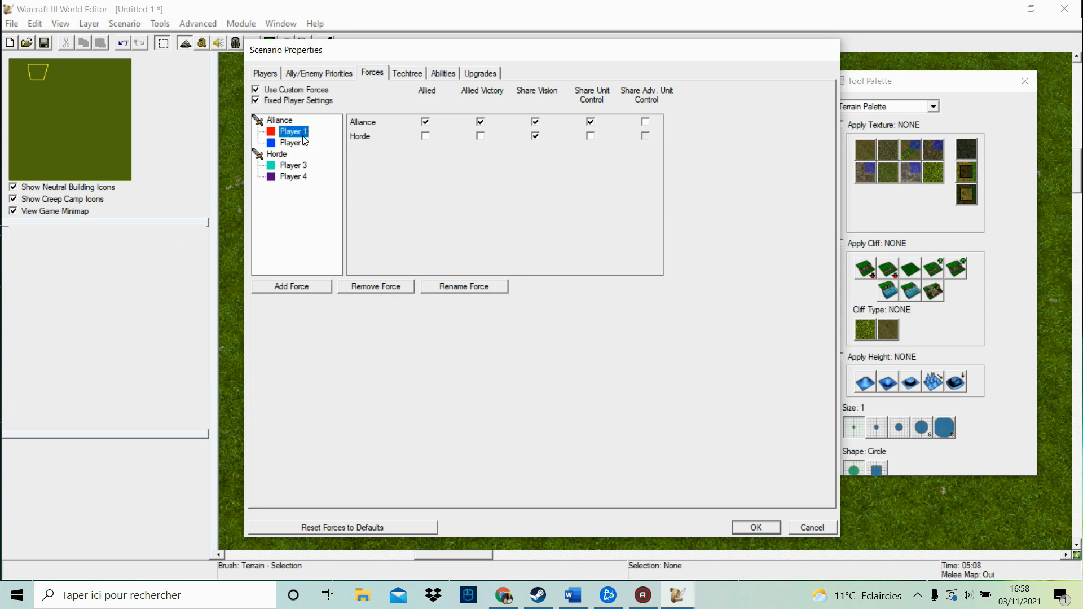
left_click(299, 143)
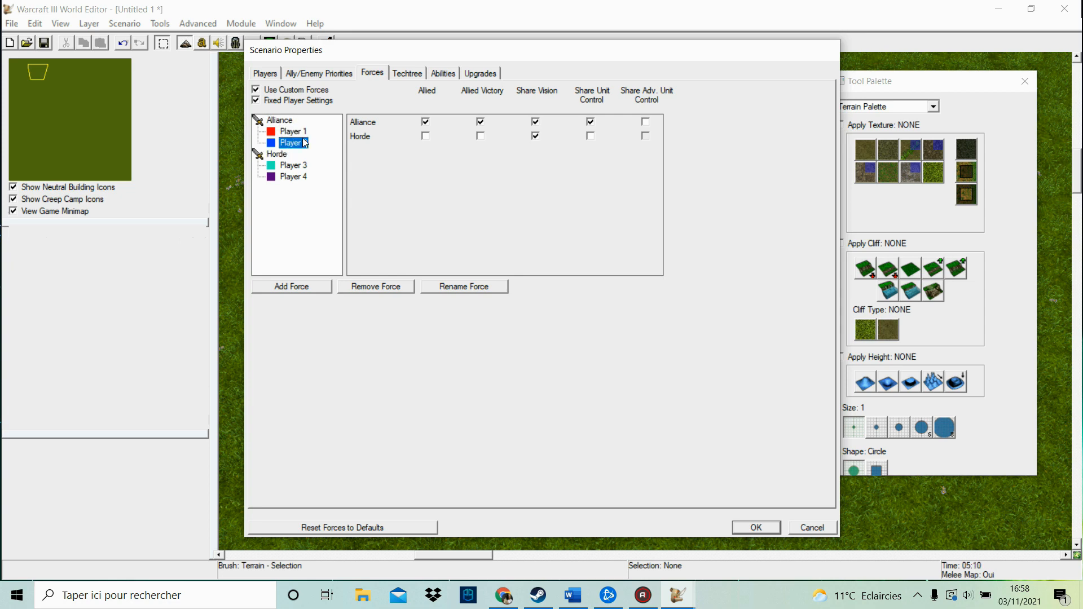
left_click(303, 177)
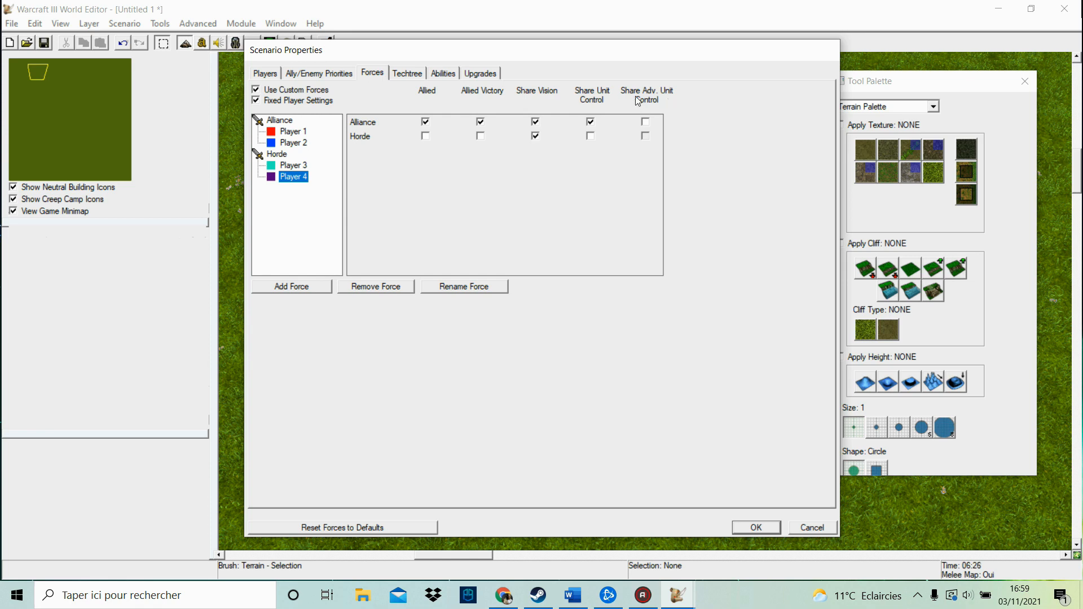
Disable Share Vision for the Horde force
left_click(535, 136)
Enable the custom techtree and make the Human unit Fantassin unavailable for Player 1 (Red)
left_click(408, 73)
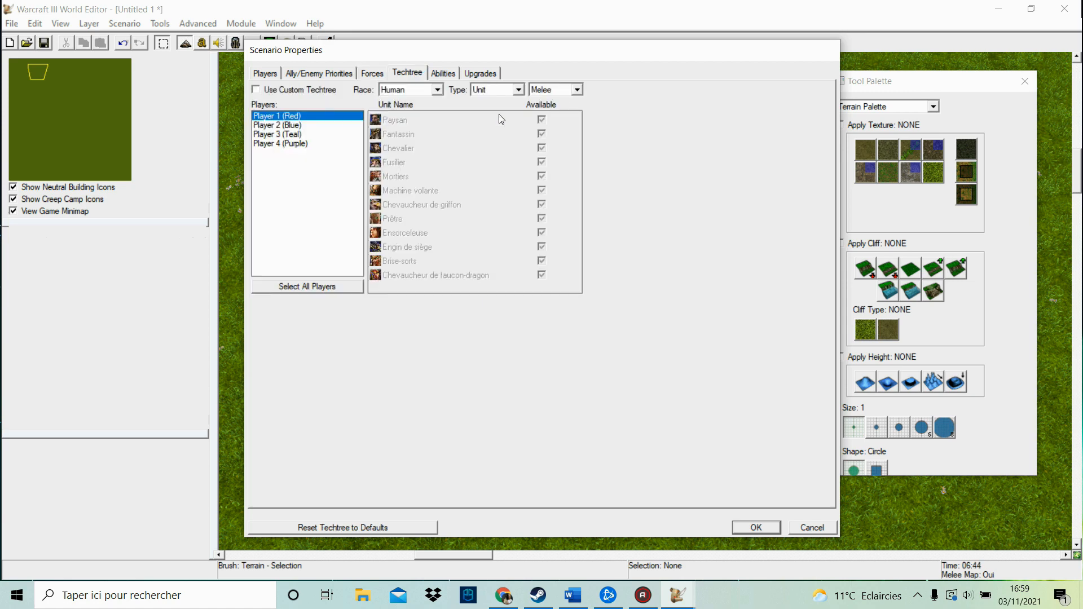
left_click(298, 94)
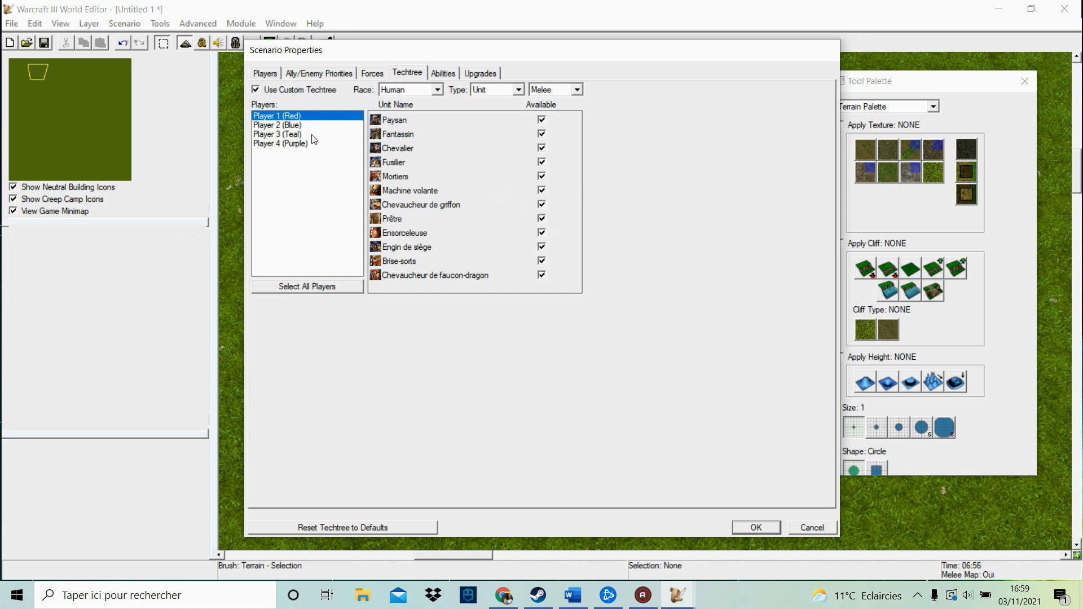
left_click(542, 134)
Examine the Special and Item entries of the Human techtree, comparing the Campaign and Melee item lists
left_click(507, 91)
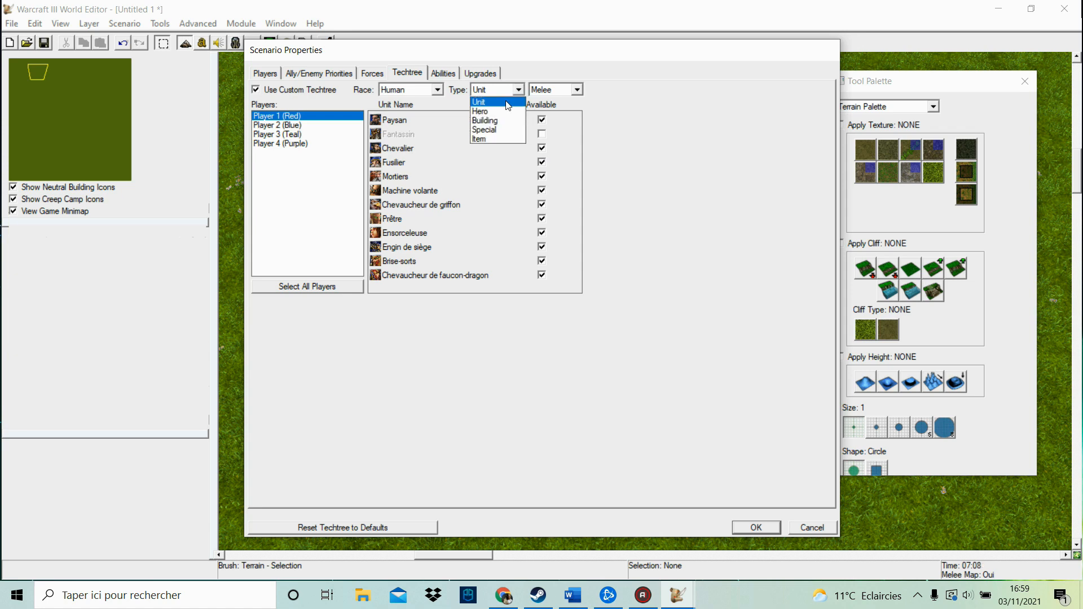
left_click(497, 129)
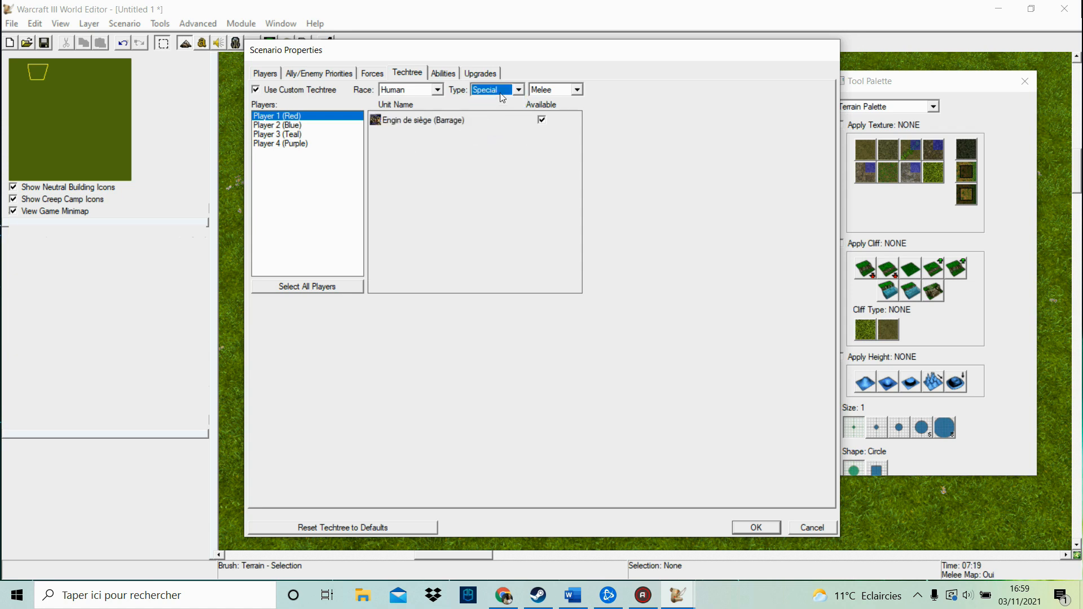
left_click(501, 95)
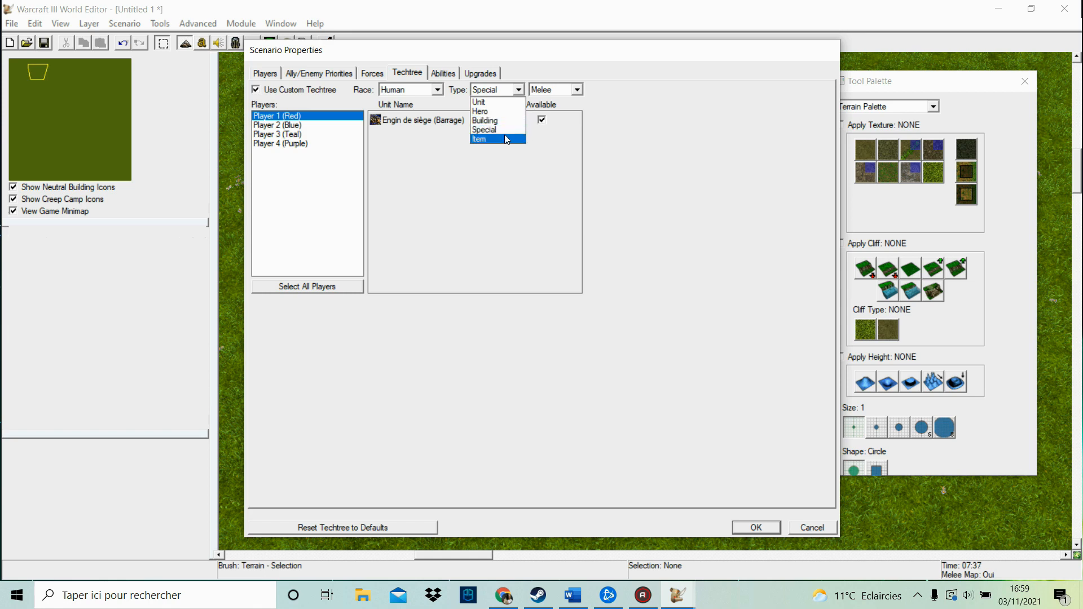
left_click(490, 140)
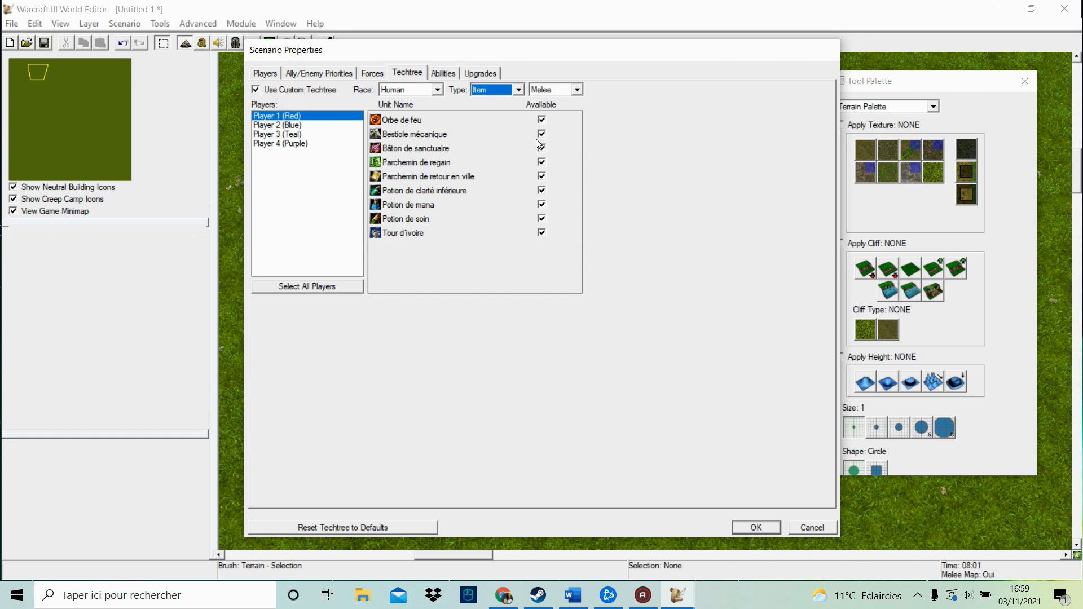
left_click(564, 89)
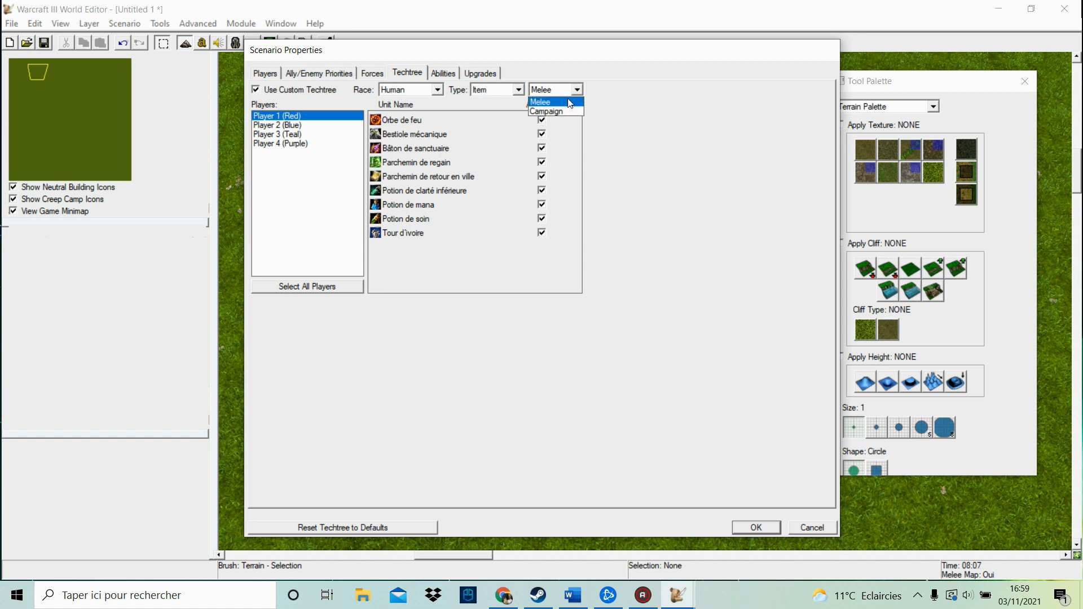
left_click(553, 112)
left_click(540, 90)
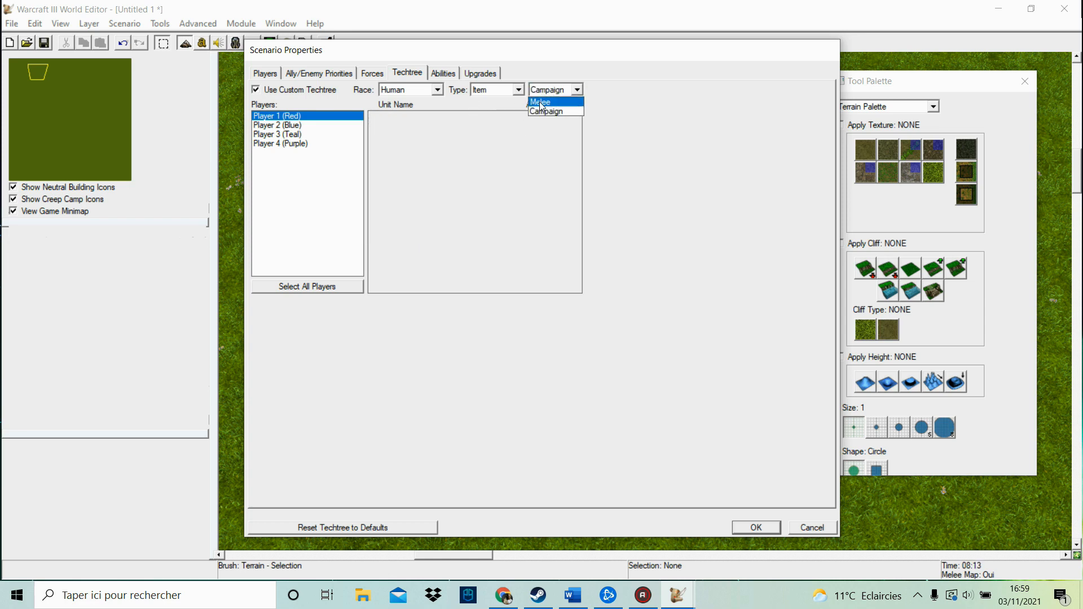
left_click(541, 101)
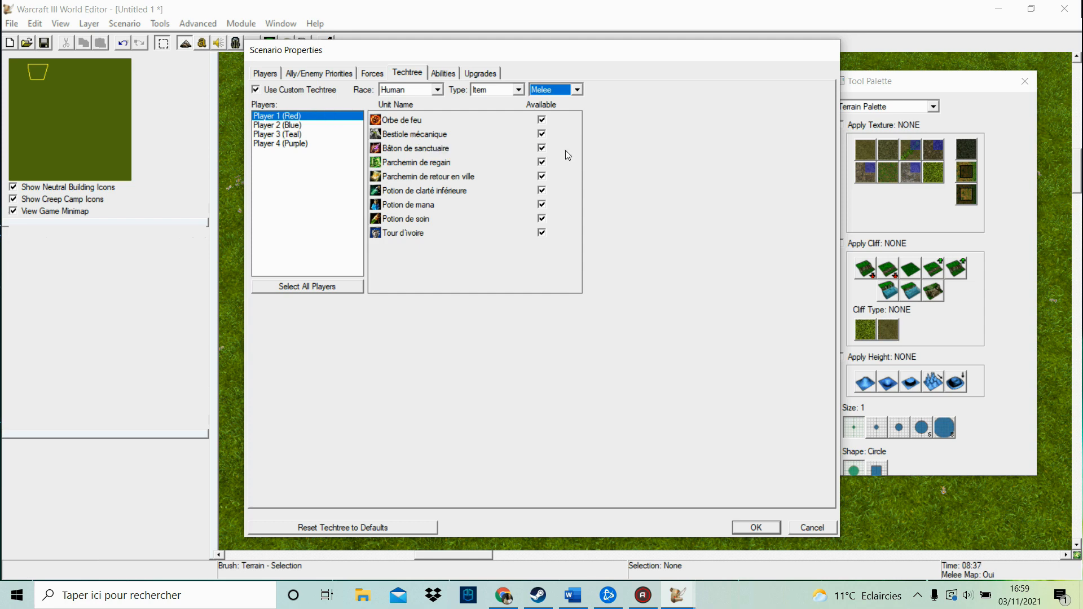
Toggle the availability of the Orbe de feu item off and on for all players
left_click(331, 286)
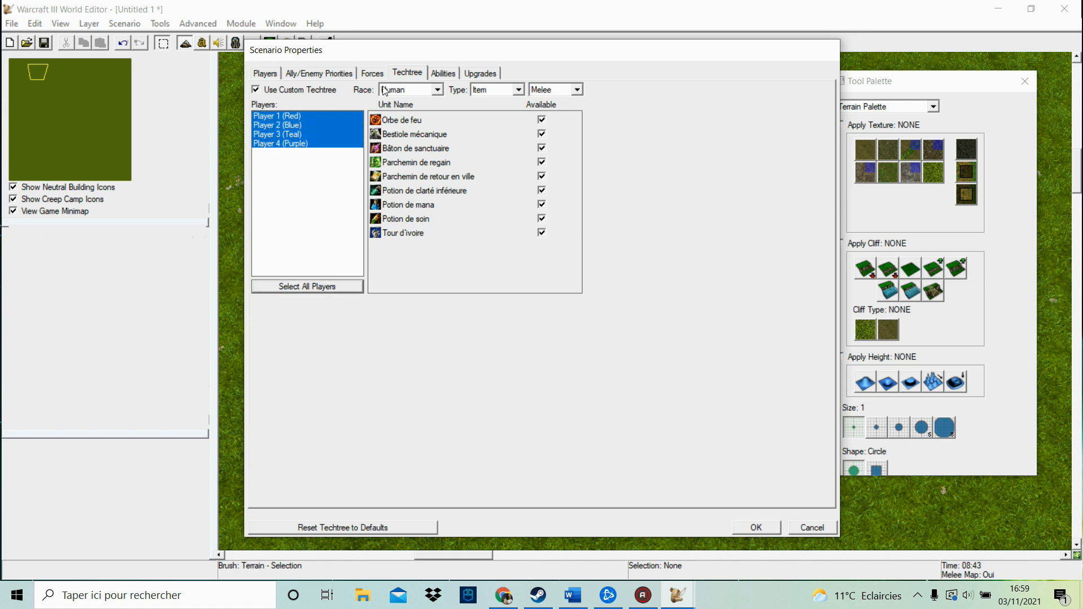
left_click(543, 120)
left_click(543, 120)
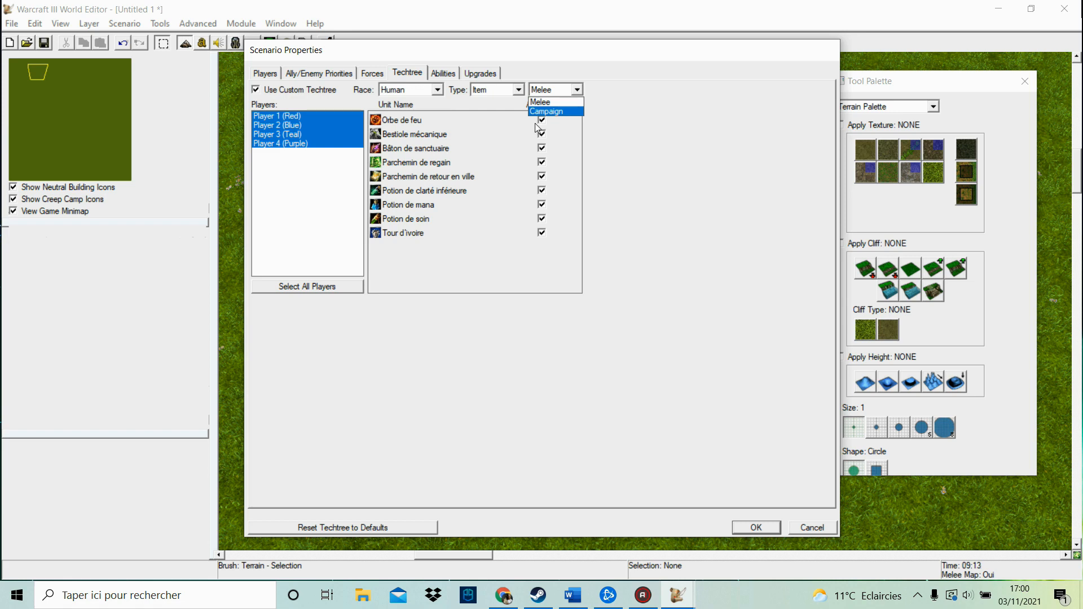
Compare the Melee and Campaign item lists for all players, and look over the Abilities and Upgrades properties
left_click(542, 102)
left_click(577, 90)
left_click(544, 111)
left_click(546, 92)
left_click(546, 101)
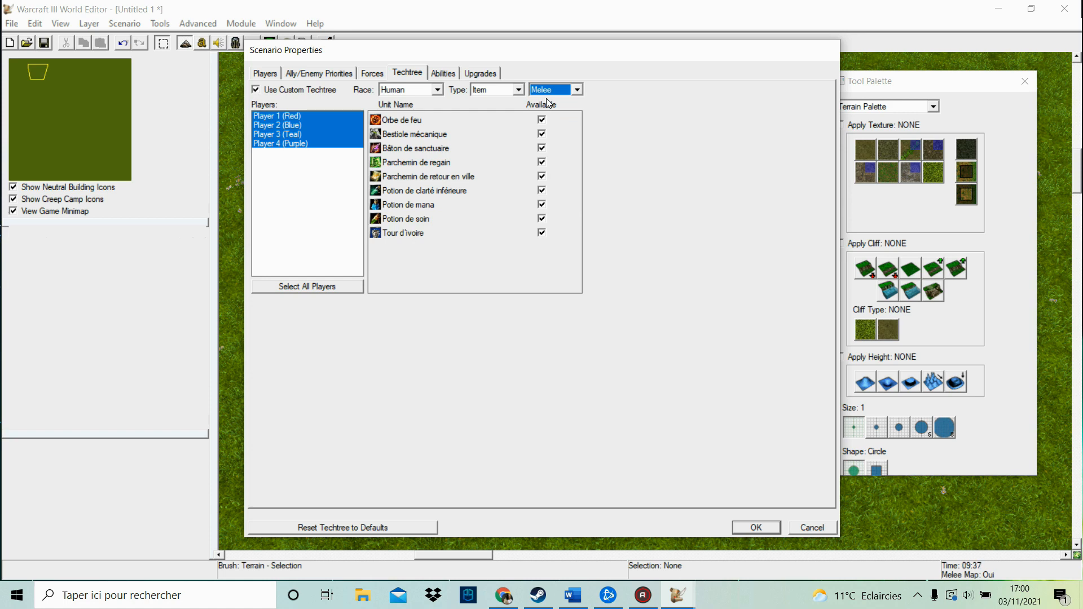
left_click(451, 73)
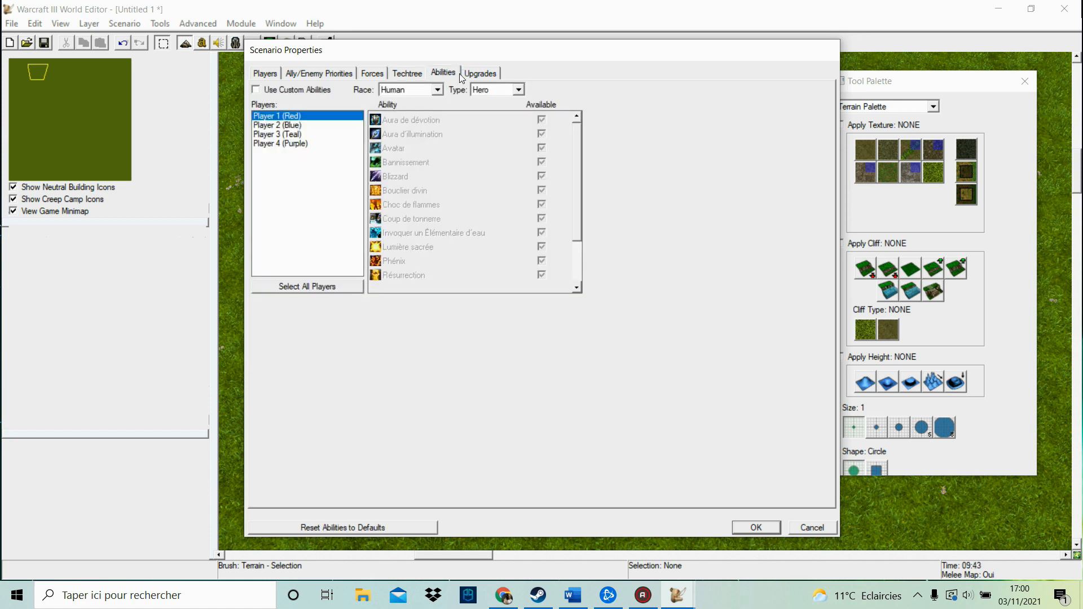
left_click(470, 74)
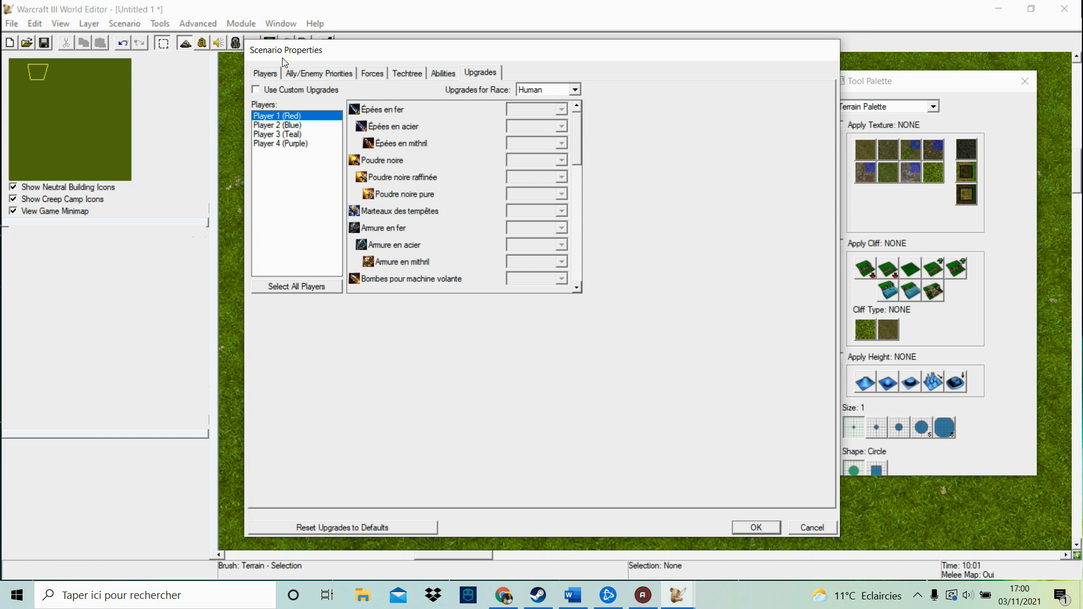
Enable Fixed Start Location for Players 1 to 4 and apply the scenario properties
left_click(271, 74)
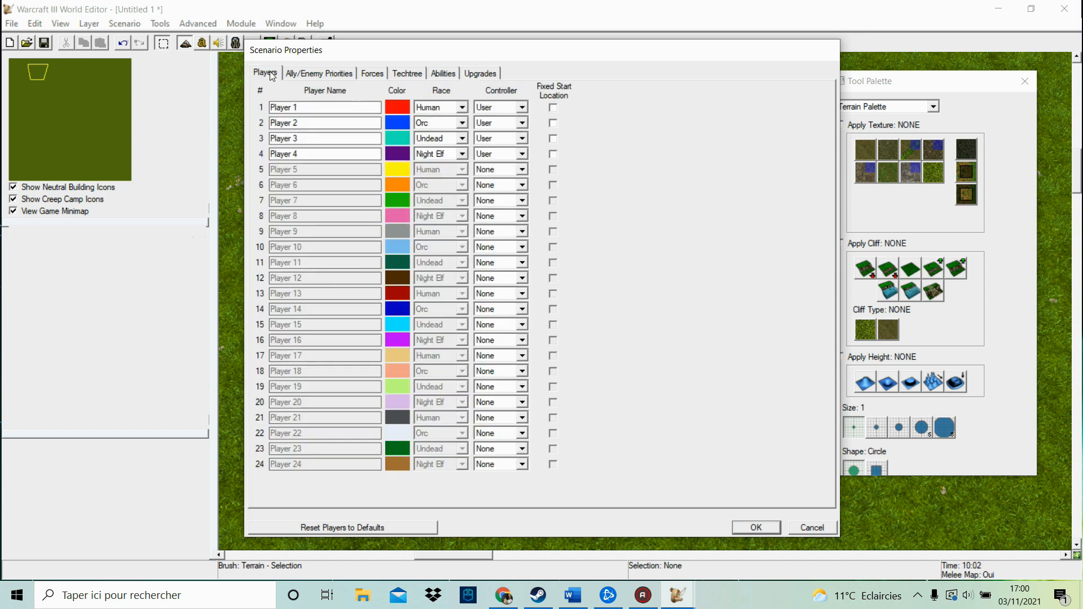
left_click(553, 153)
left_click(552, 138)
left_click(553, 123)
left_click(552, 107)
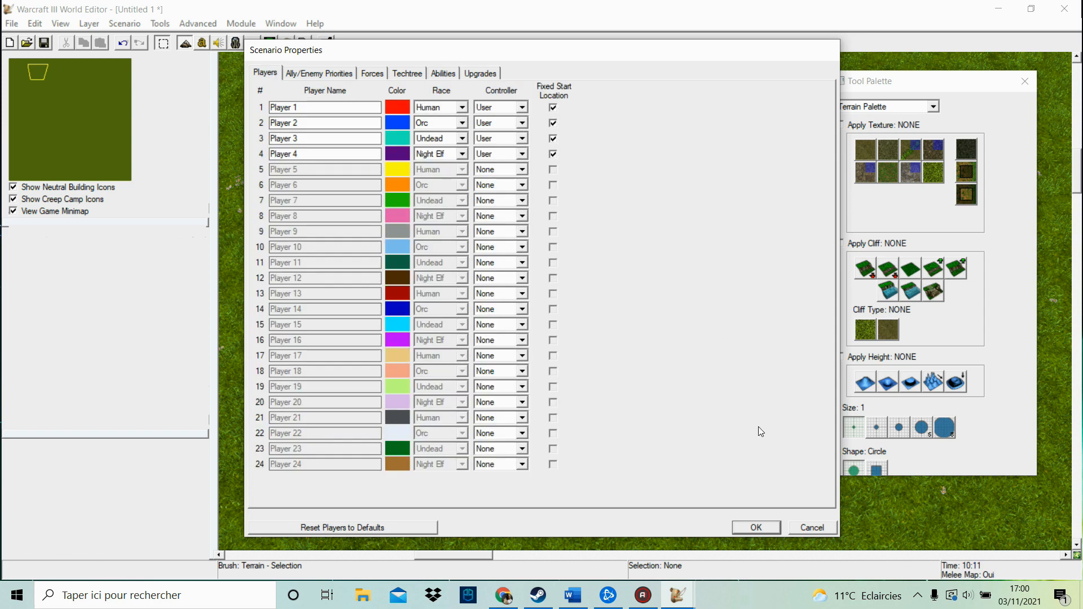
left_click(755, 528)
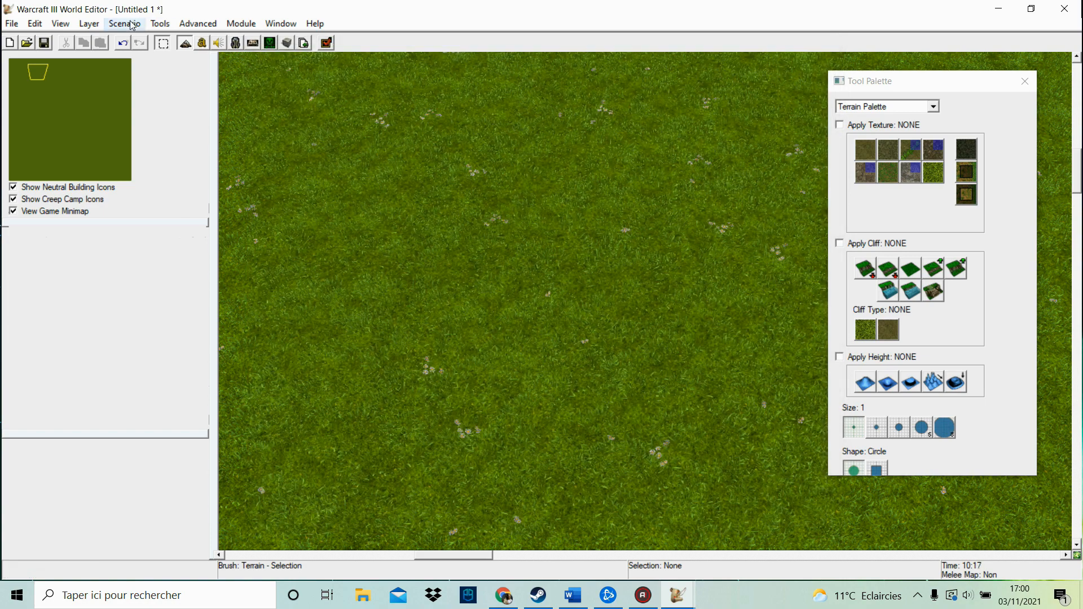
left_click(124, 23)
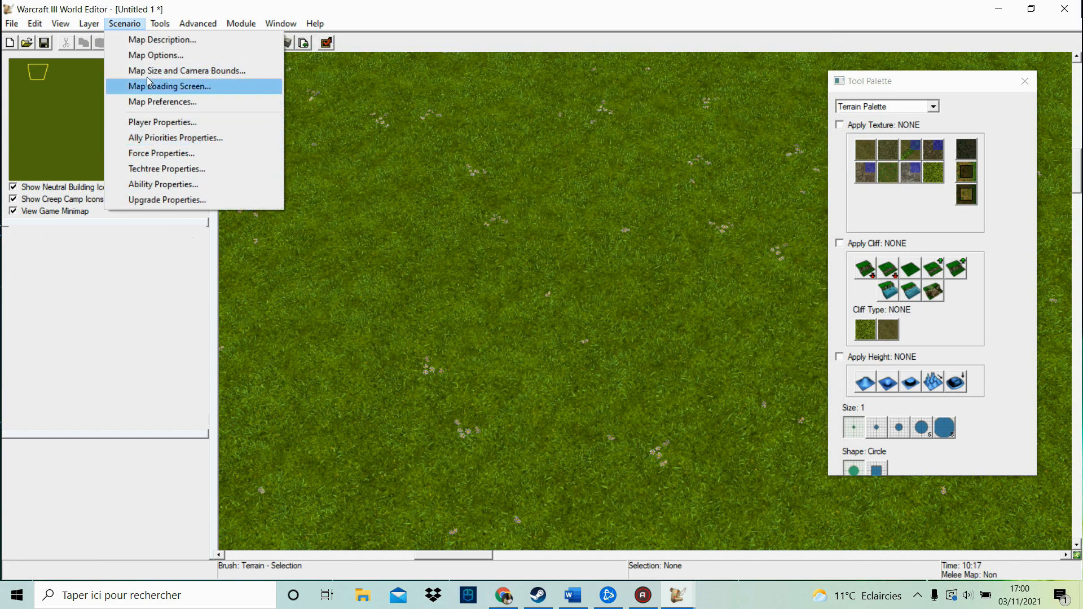
mouse_move(161, 28)
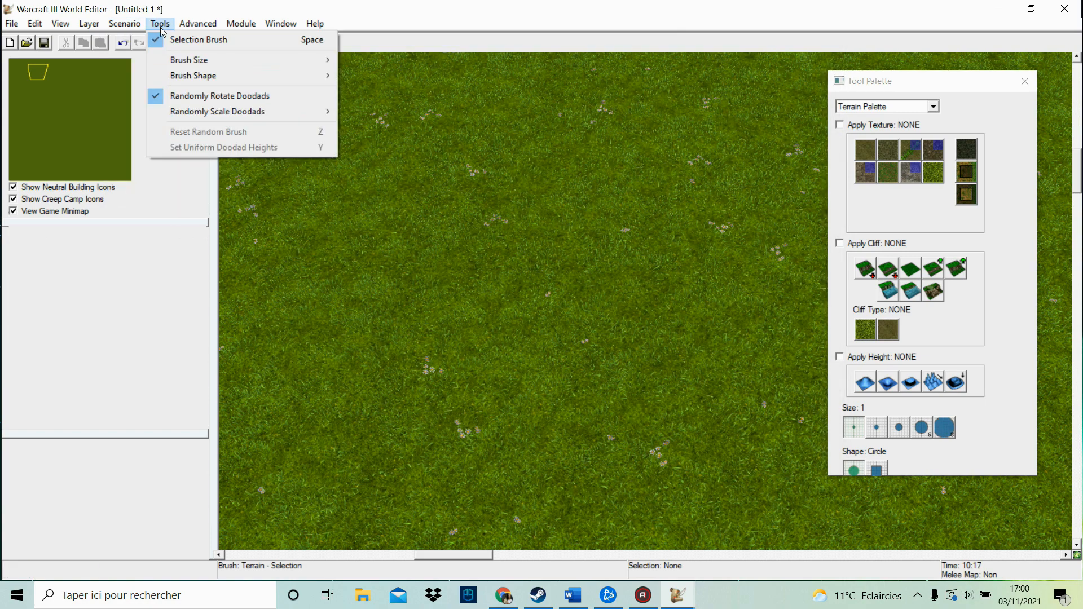
mouse_move(240, 112)
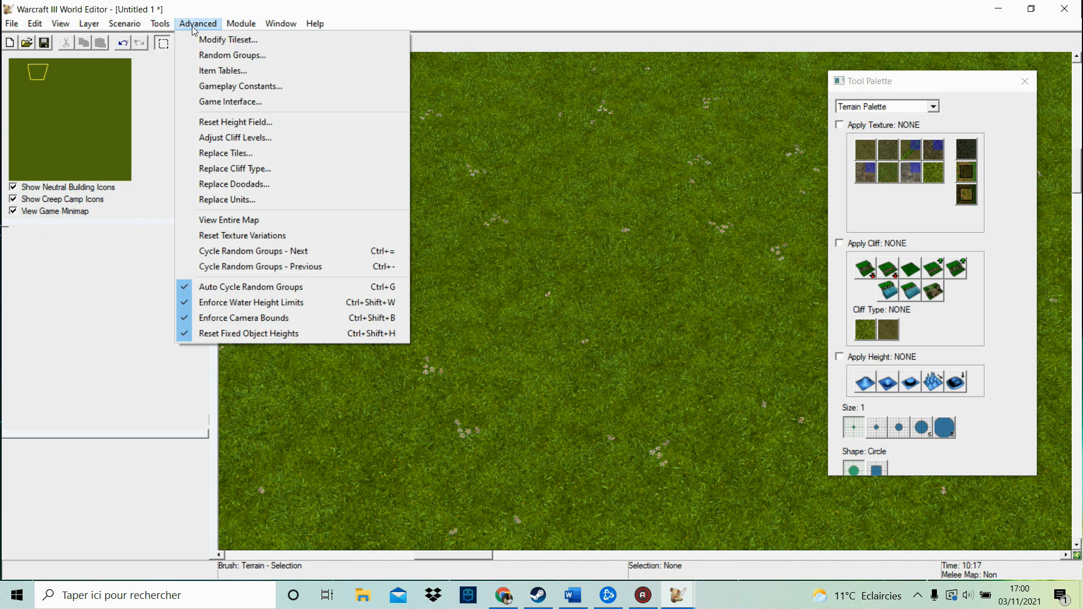
left_click(394, 3)
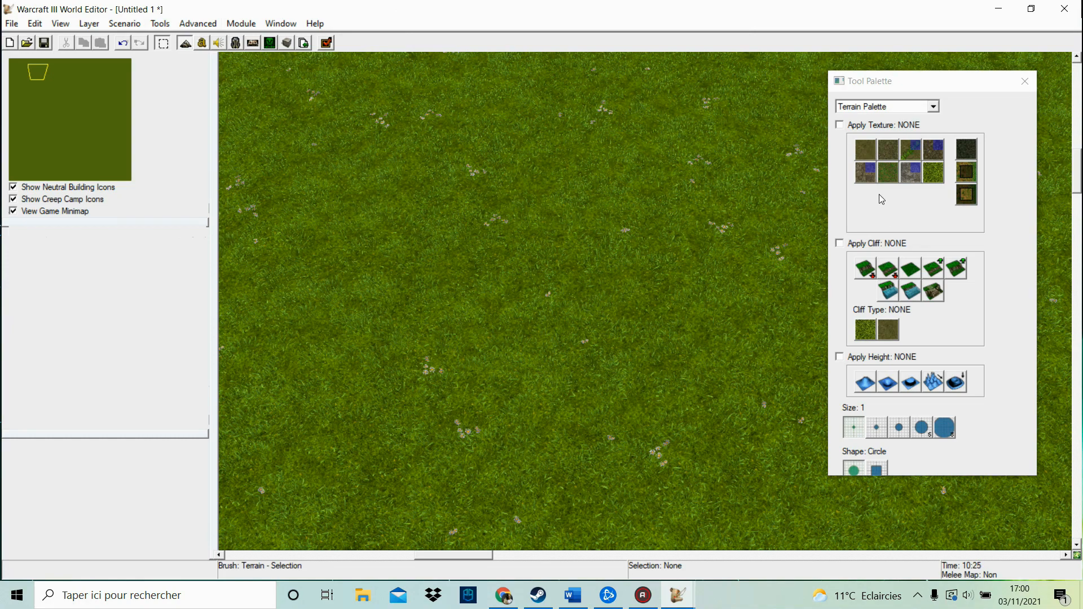
Paint a patch of Dirt texture on the grass, first with brush size 1 and finally with size 3
left_click(864, 150)
mouse_move(583, 295)
left_mouse_down()
mouse_move(621, 332)
mouse_move(676, 278)
left_mouse_up()
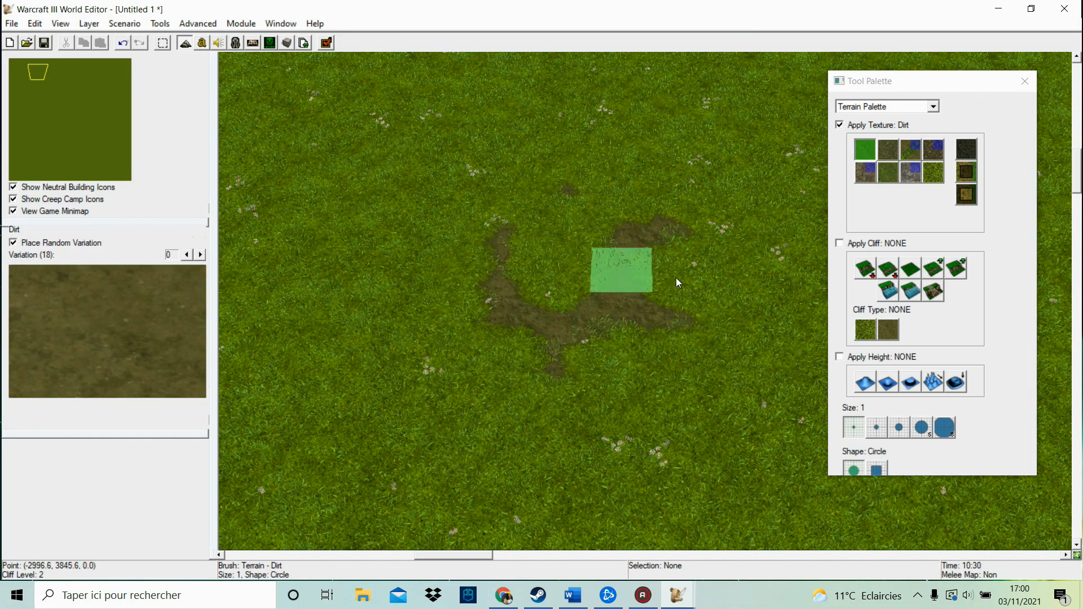
left_click(899, 427)
mouse_move(496, 293)
left_mouse_down()
mouse_move(622, 321)
mouse_move(700, 271)
left_mouse_up()
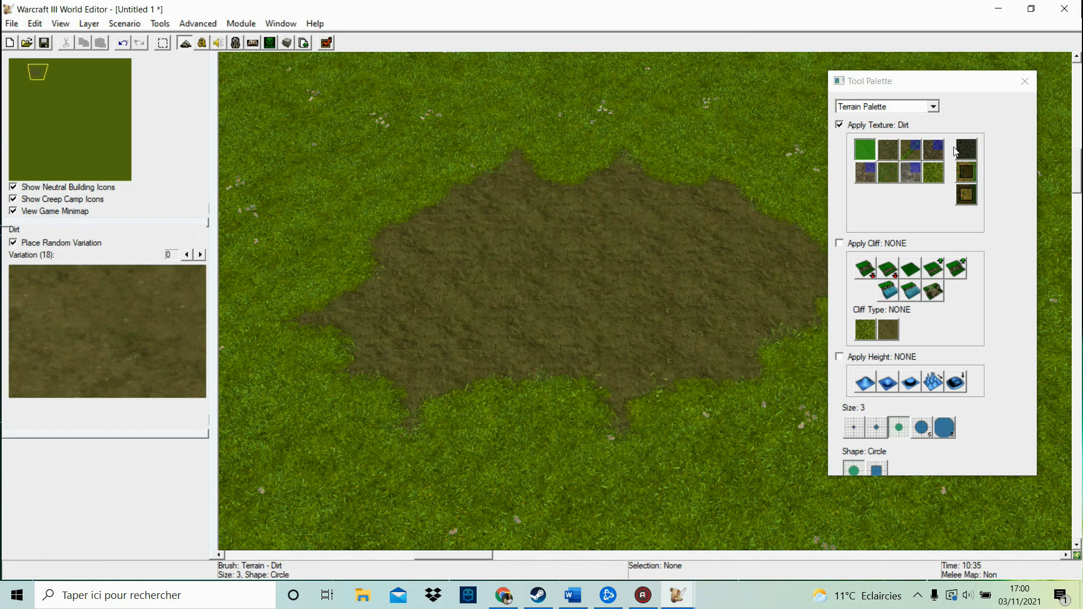
Switch the Village map to a custom tileset and add the Ashenvale Vines (Unbuildable) tile
left_click(160, 23)
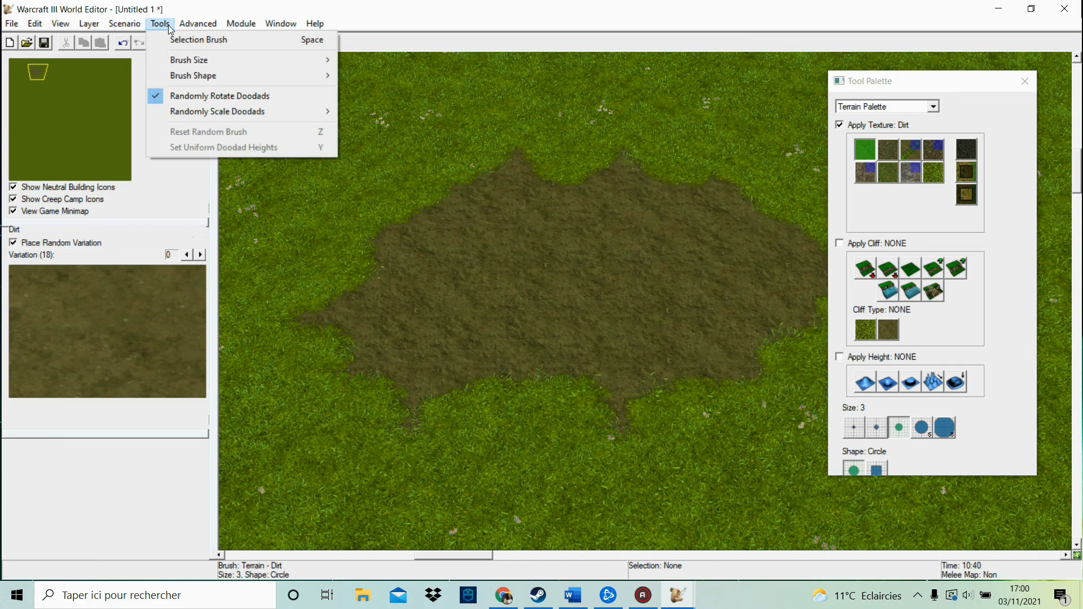
left_click(194, 39)
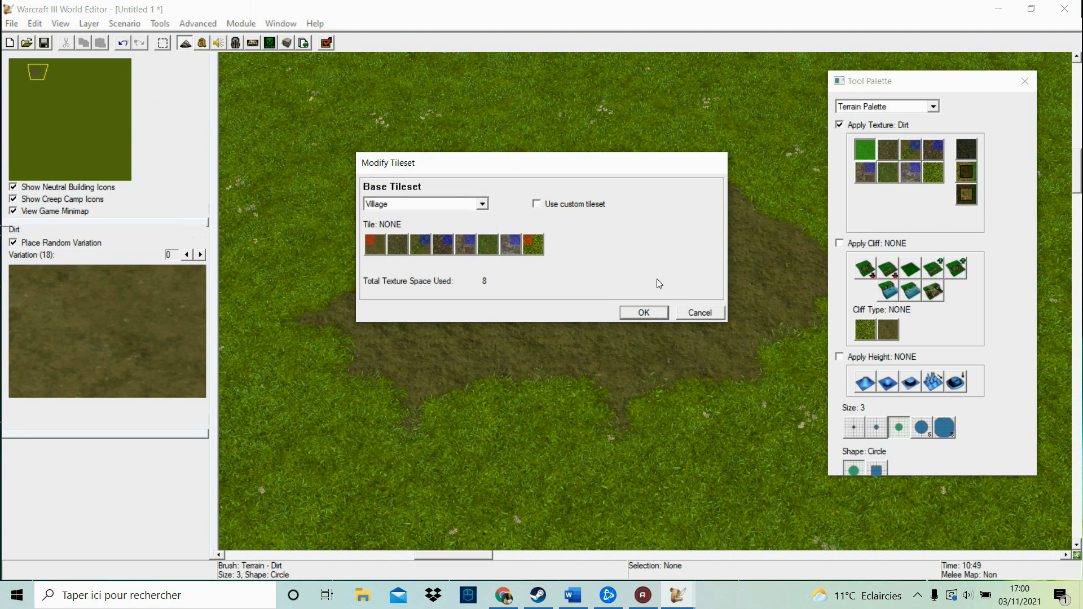
left_click(590, 204)
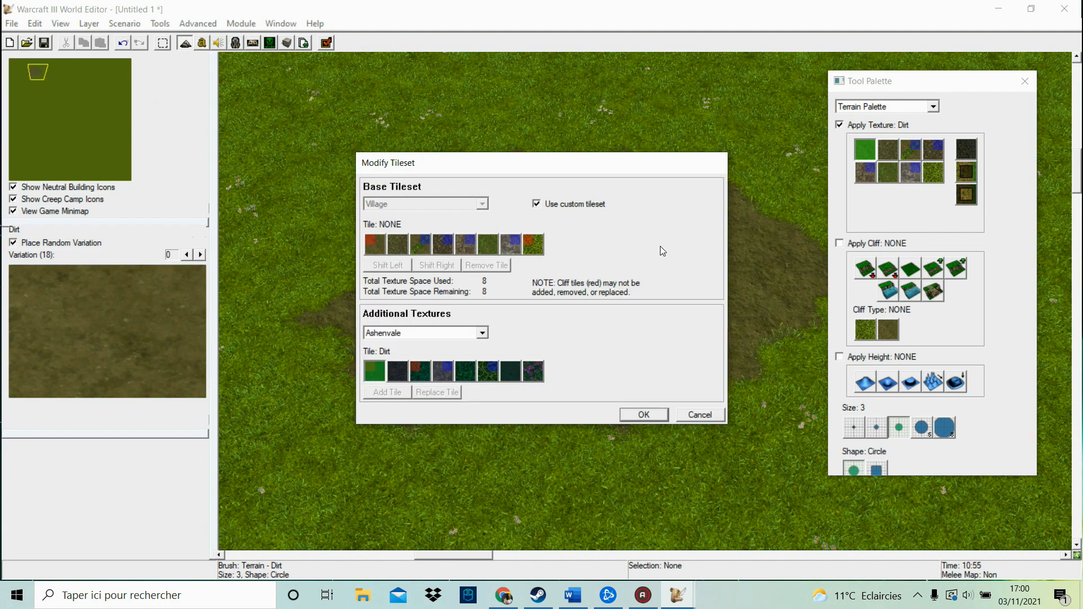
left_click(487, 371)
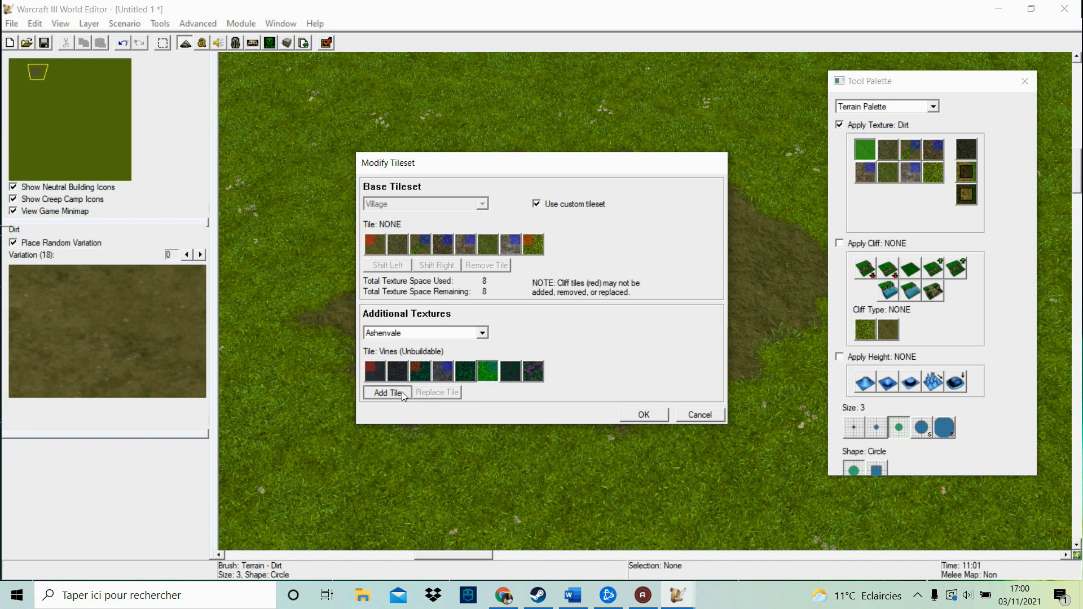
left_click(401, 392)
left_click(556, 244)
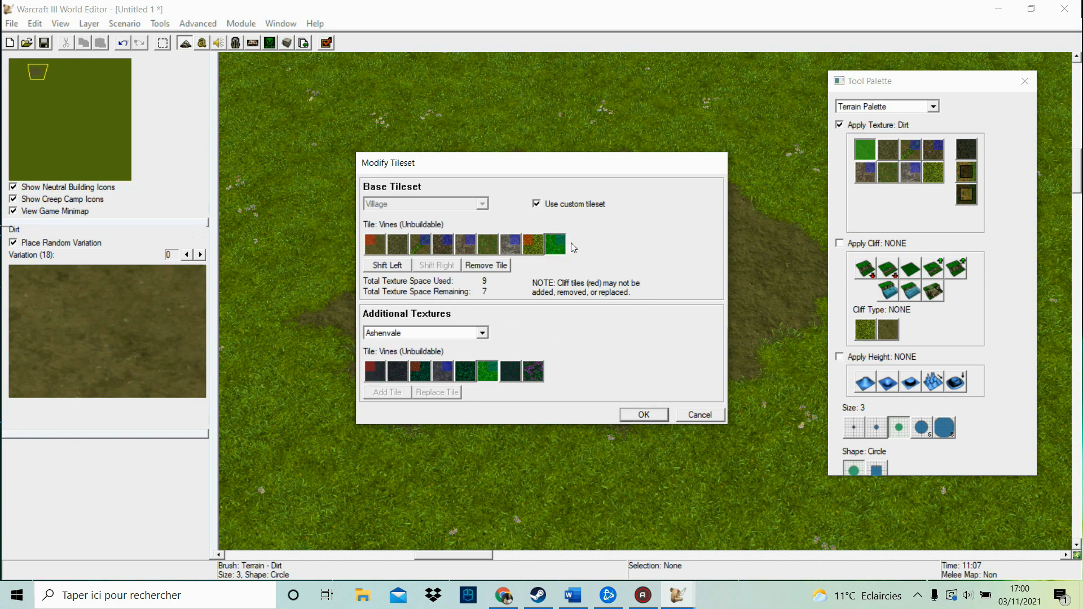
Try adding five more Ashenvale tiles to the custom tileset, including Lumpy Grass and Leaves
left_click(384, 372)
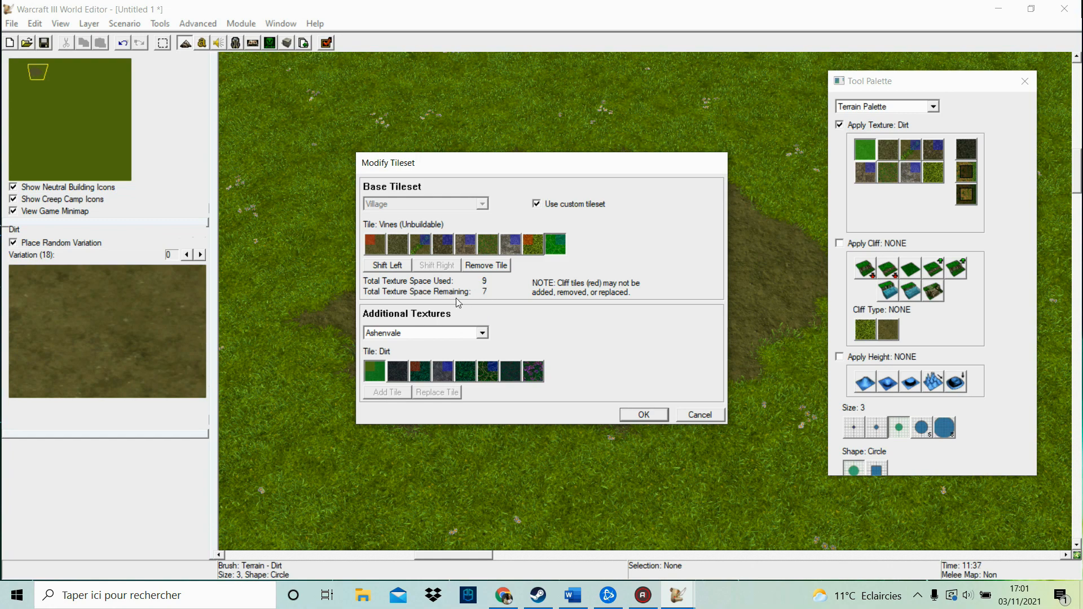
left_click(465, 370)
left_click(383, 394)
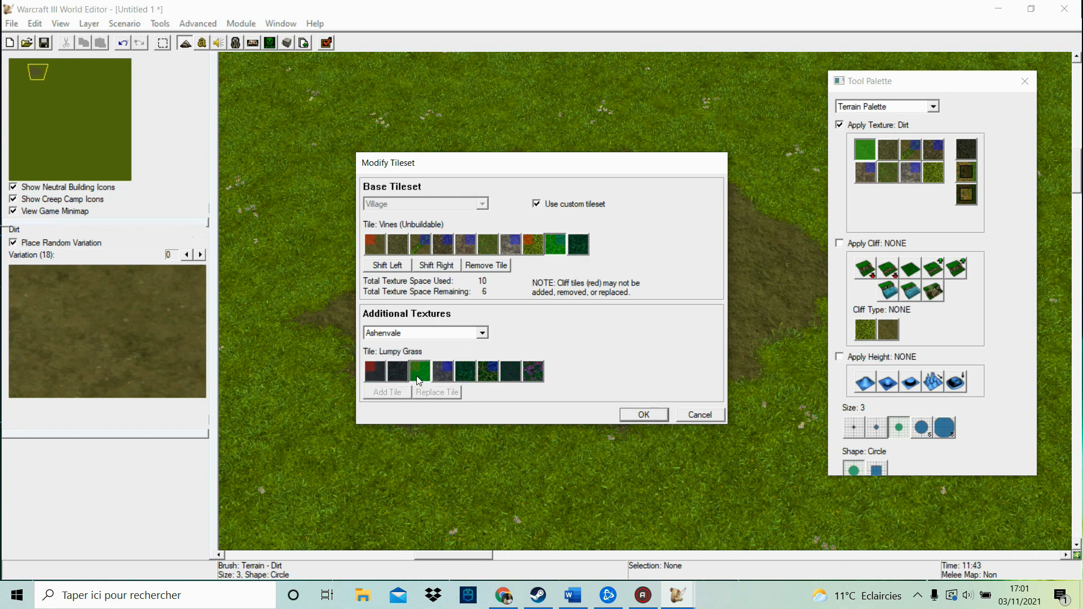
left_click(508, 370)
left_click(535, 375)
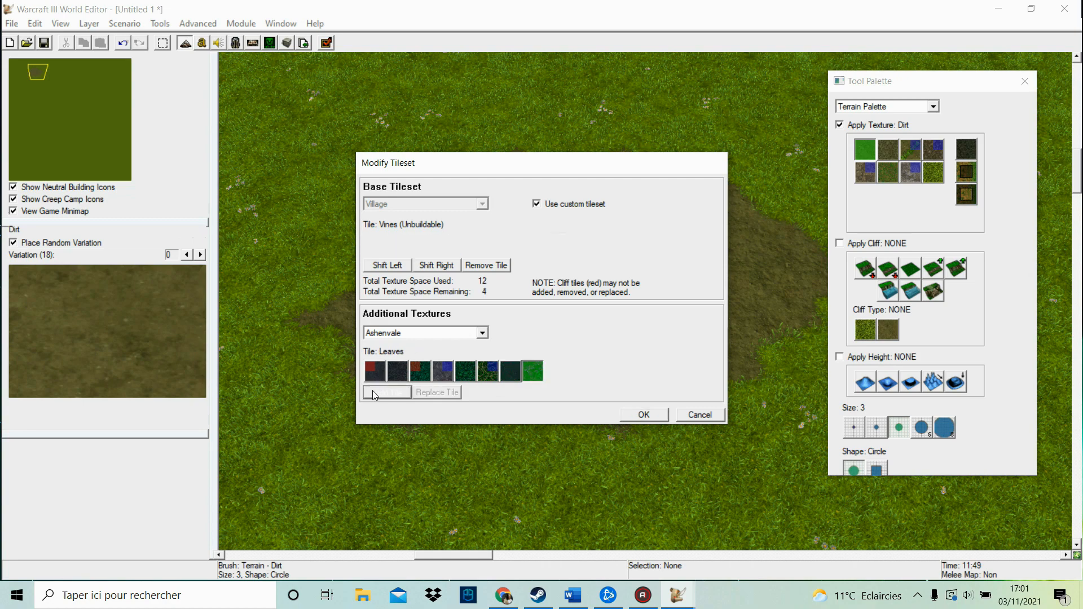
left_click(373, 390)
left_click(441, 377)
left_click(388, 395)
left_click(461, 376)
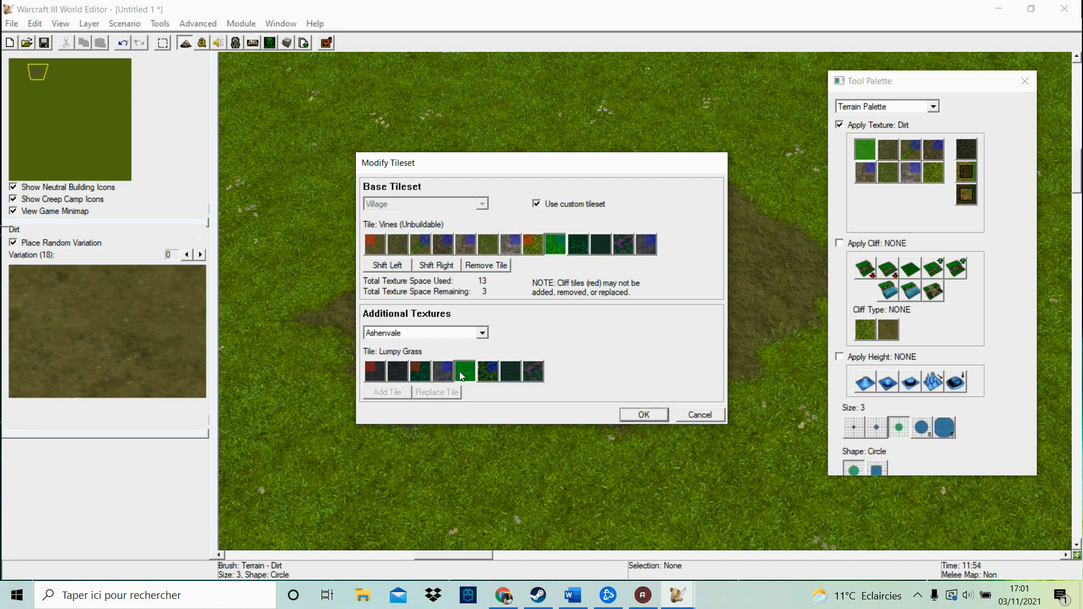
left_click(396, 372)
left_click(394, 391)
Try adding two Dalaran tiles to the custom tileset, and discard the tileset changes
left_click(436, 338)
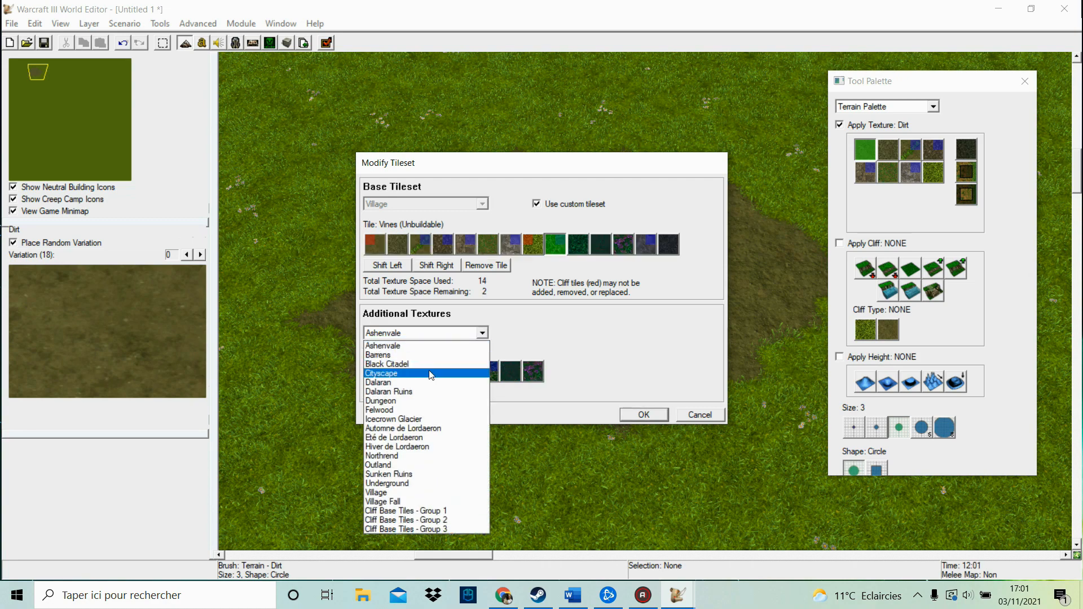
left_click(395, 374)
left_click(442, 371)
left_click(398, 394)
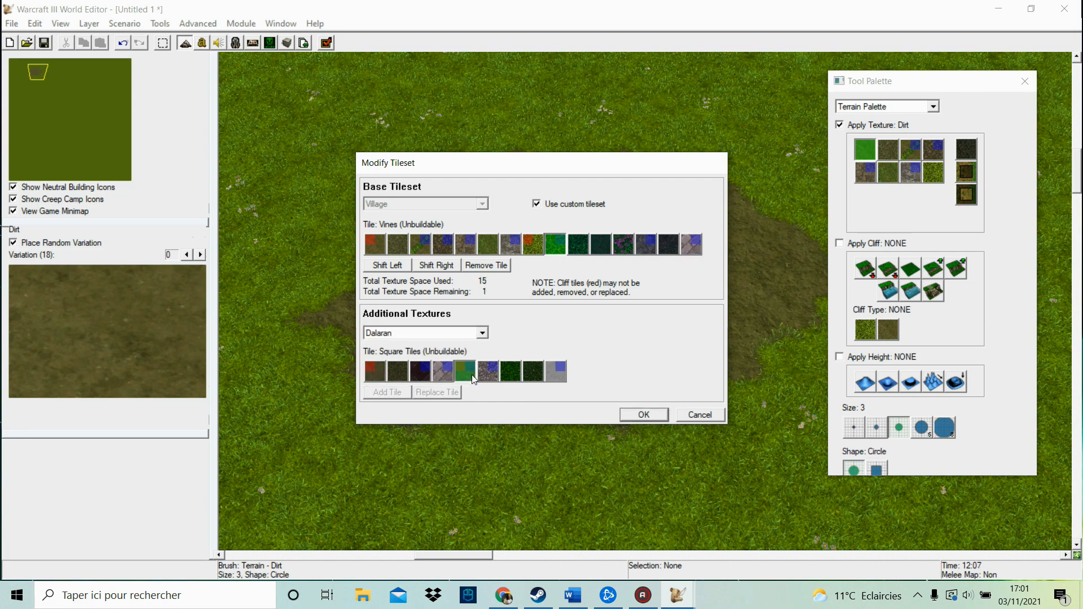
left_click(511, 371)
left_click(390, 393)
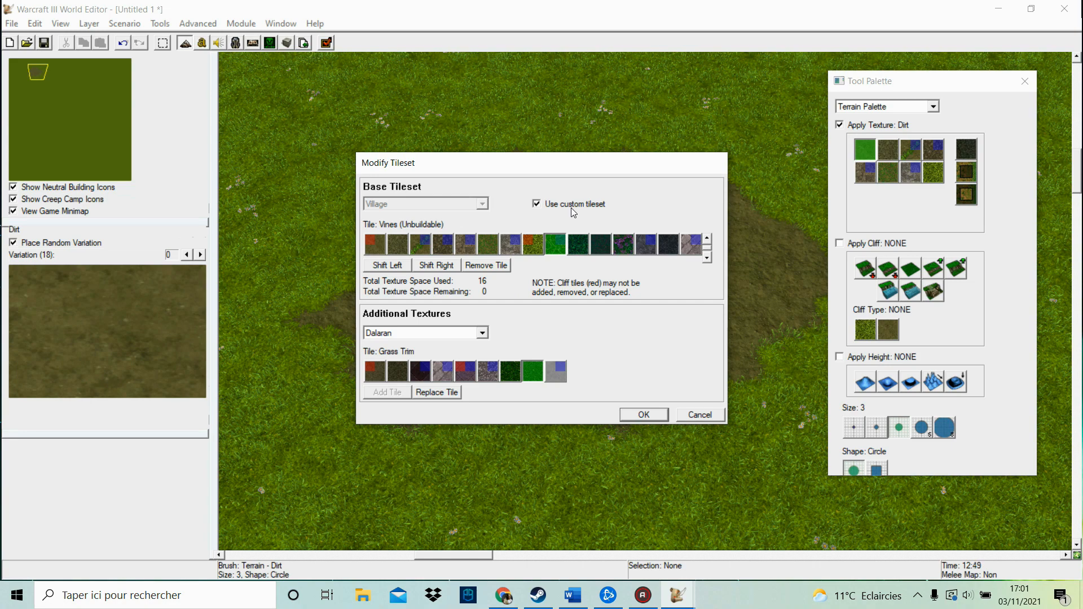
left_click(446, 334)
left_click(577, 336)
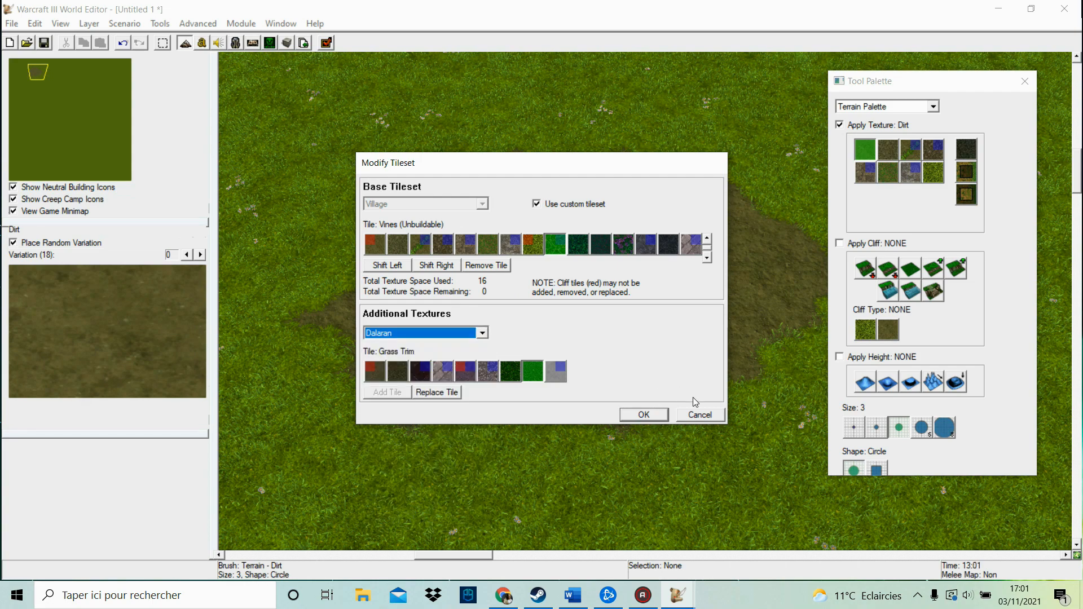
left_click(707, 414)
Look at the Random Groups and Item Tables settings, closing each without changes
left_click(196, 23)
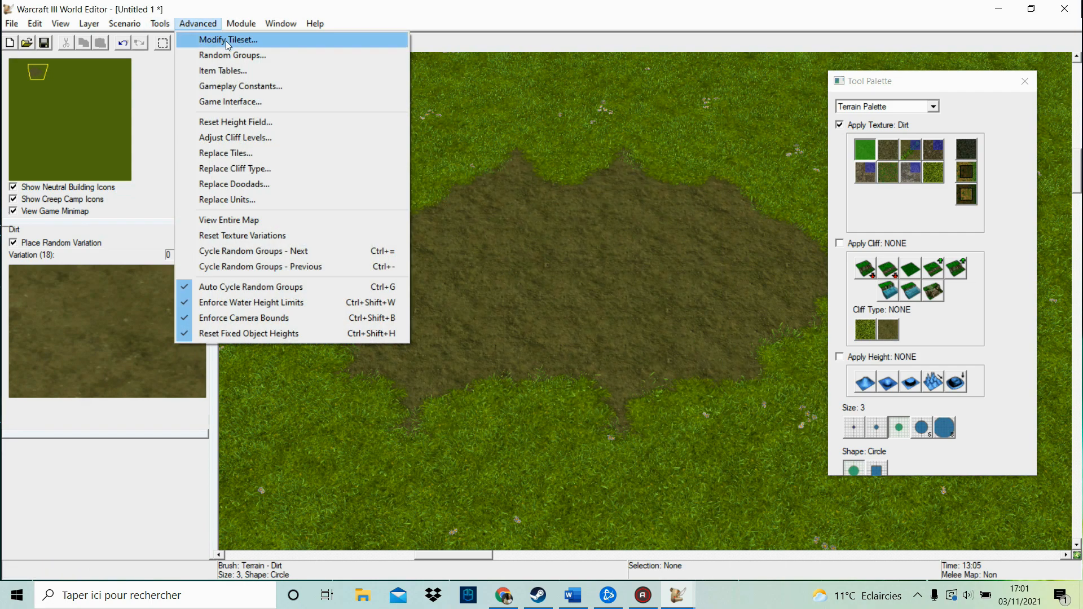
left_click(273, 55)
left_click(737, 362)
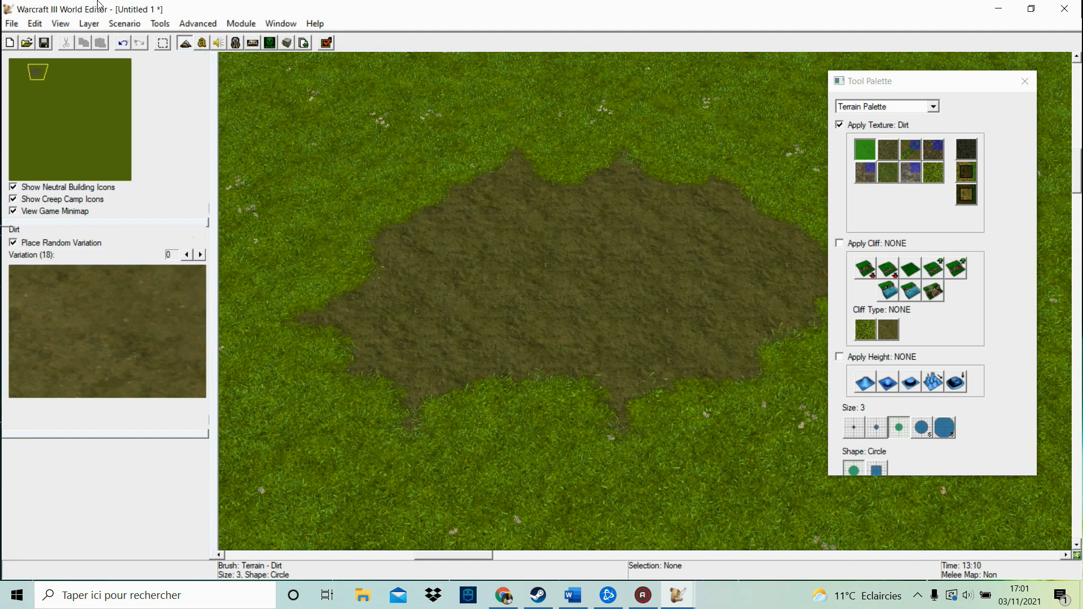
left_click(197, 23)
left_click(225, 71)
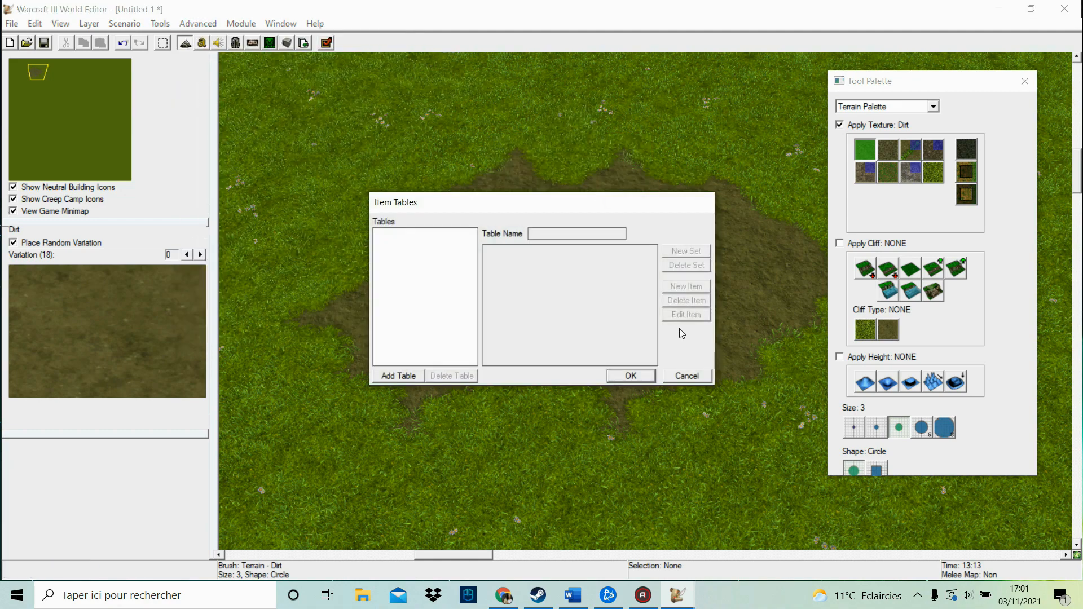
left_click(702, 377)
Enable custom gameplay constants for the map and browse the list to the Techtree dependency entries
left_click(197, 23)
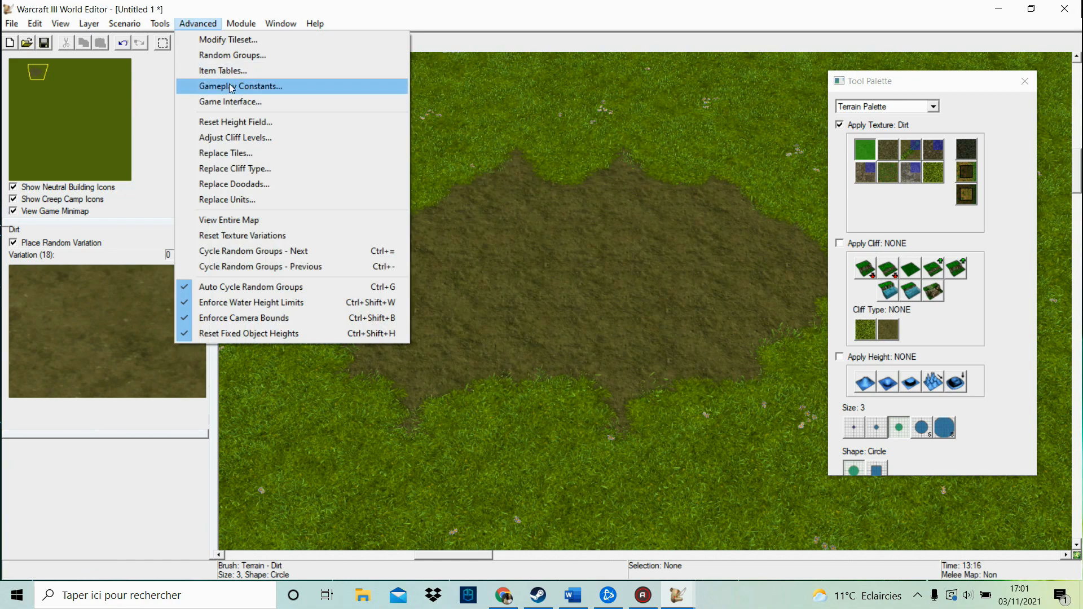
left_click(232, 87)
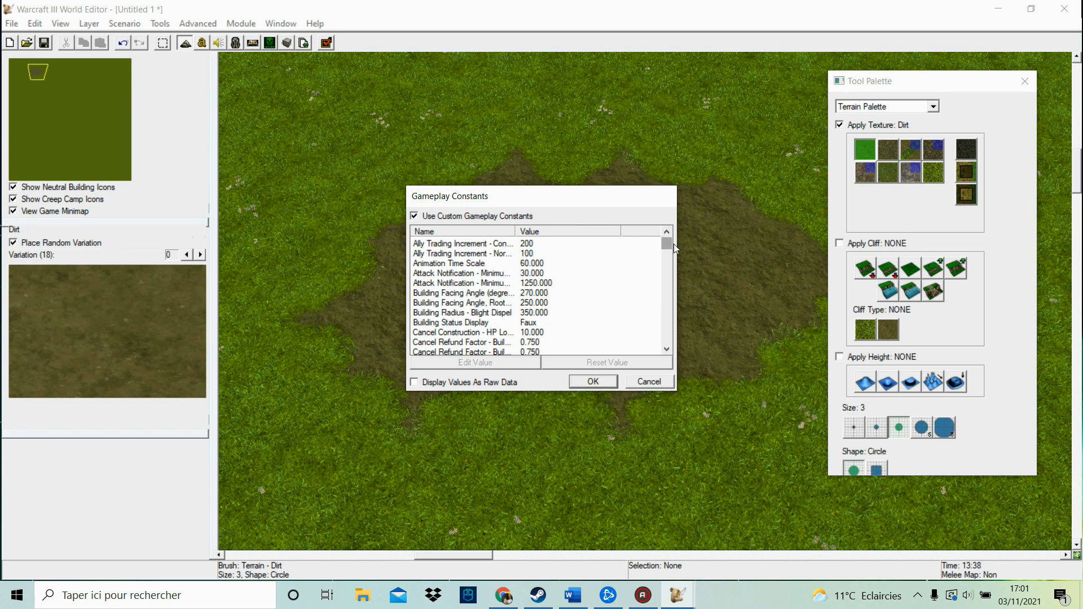
left_click(541, 264)
left_click(543, 243)
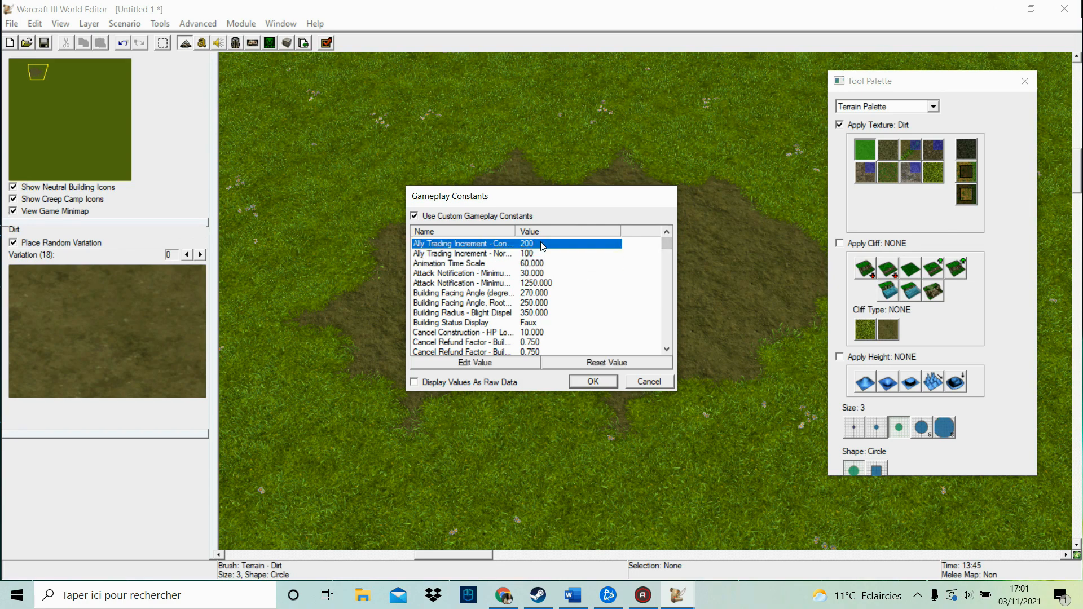
left_click_drag(666, 243, 669, 355)
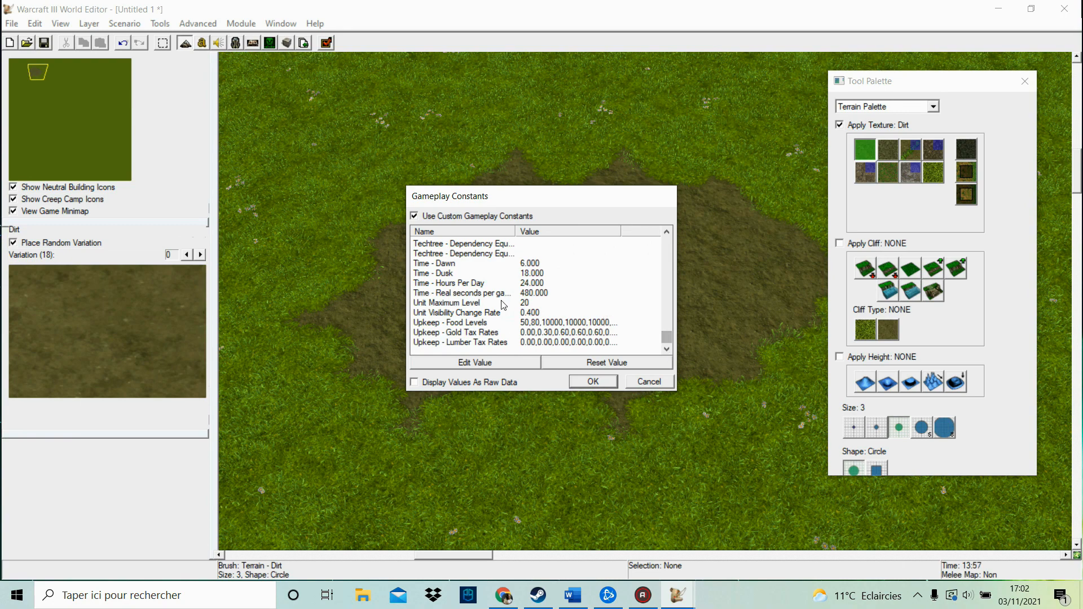
scroll(504, 304, "up", 5)
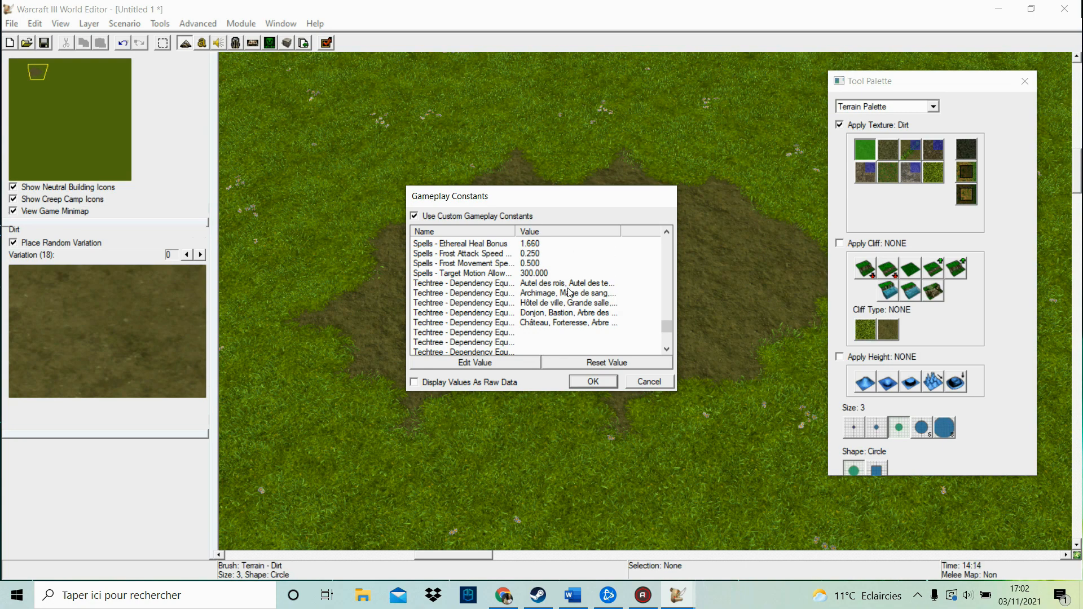
Examine the Techtree Dependency Equivalents unit lists for Tier 1 Hall, Hero and Altar, leaving them unchanged
double_click(566, 303)
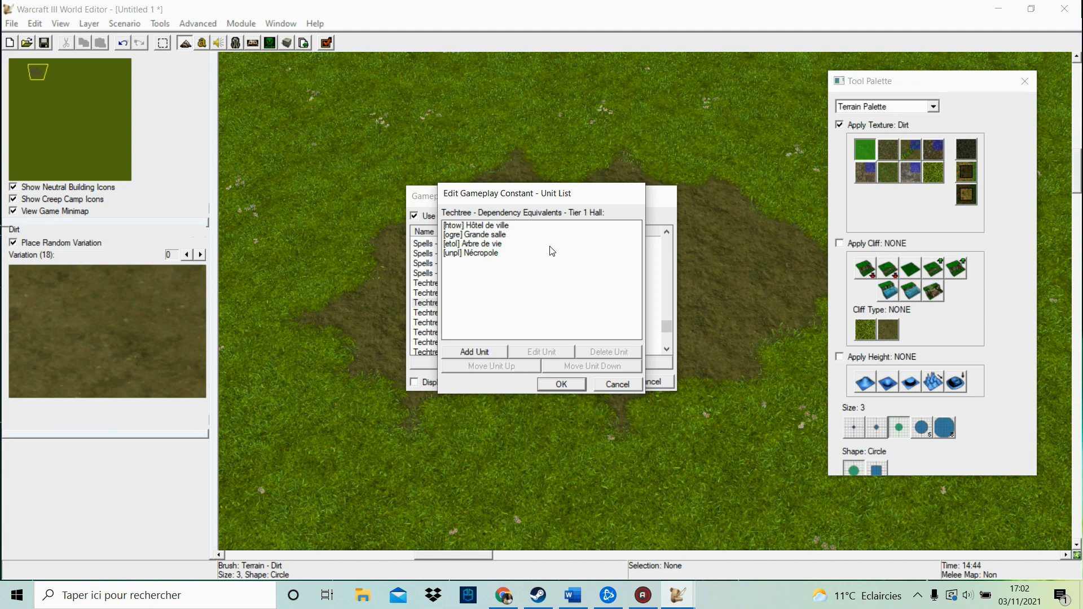
left_click(617, 383)
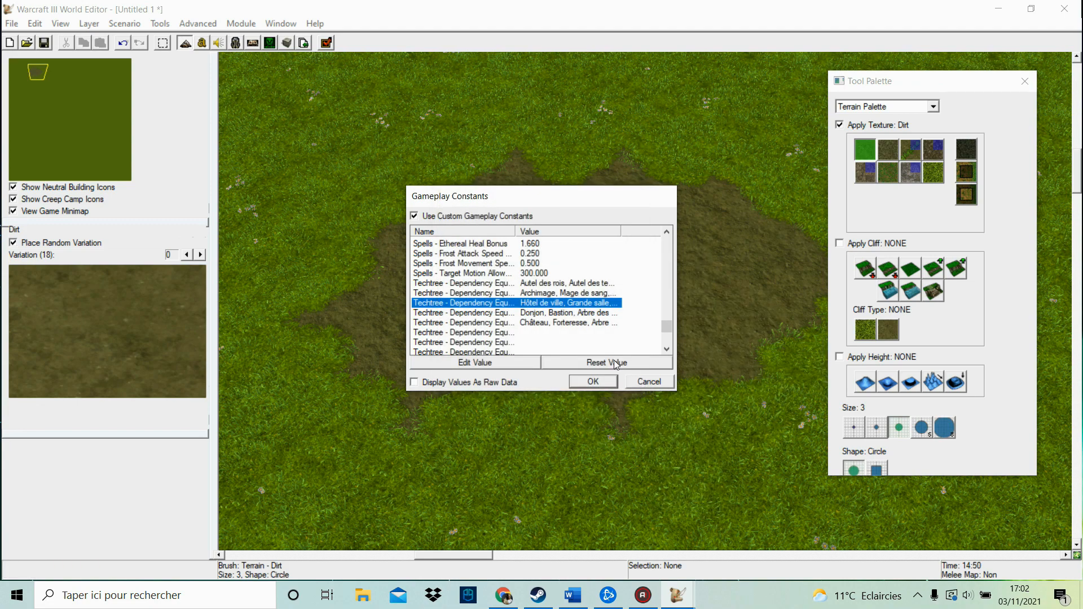
left_click(571, 323)
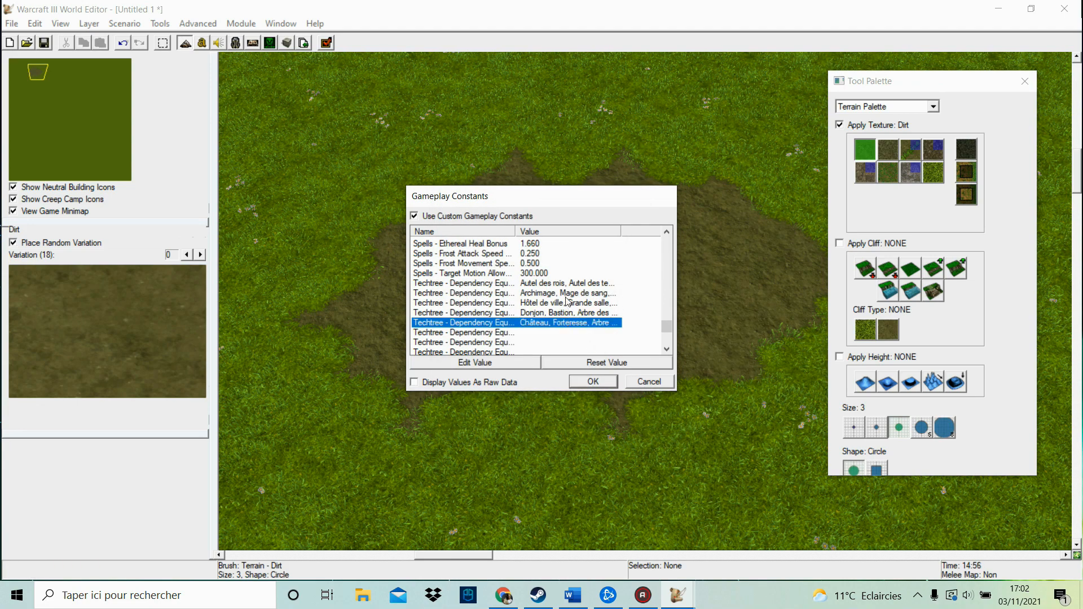
double_click(567, 293)
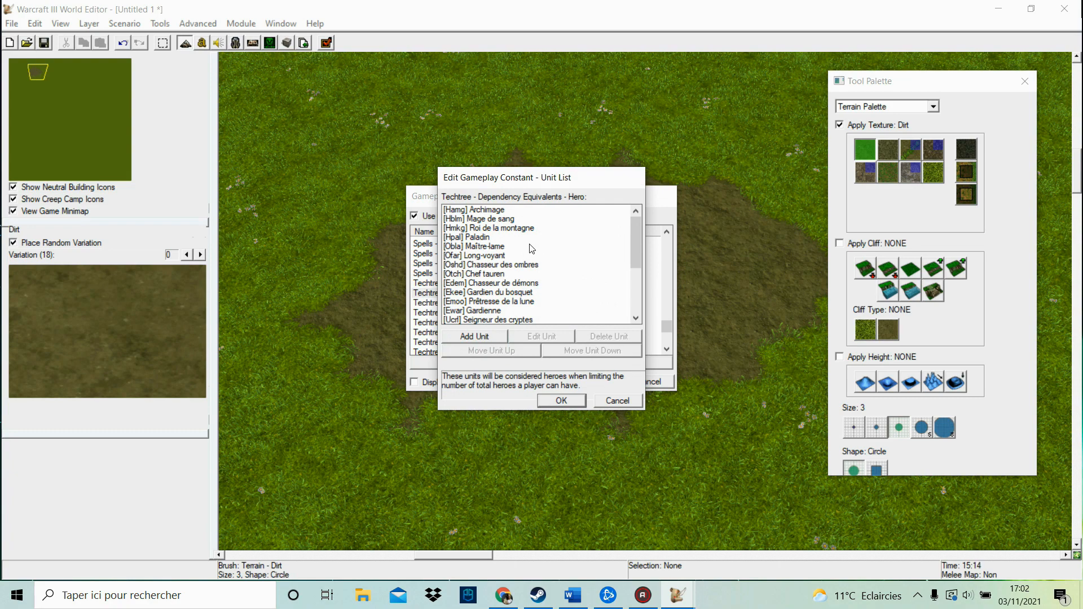
left_click(616, 399)
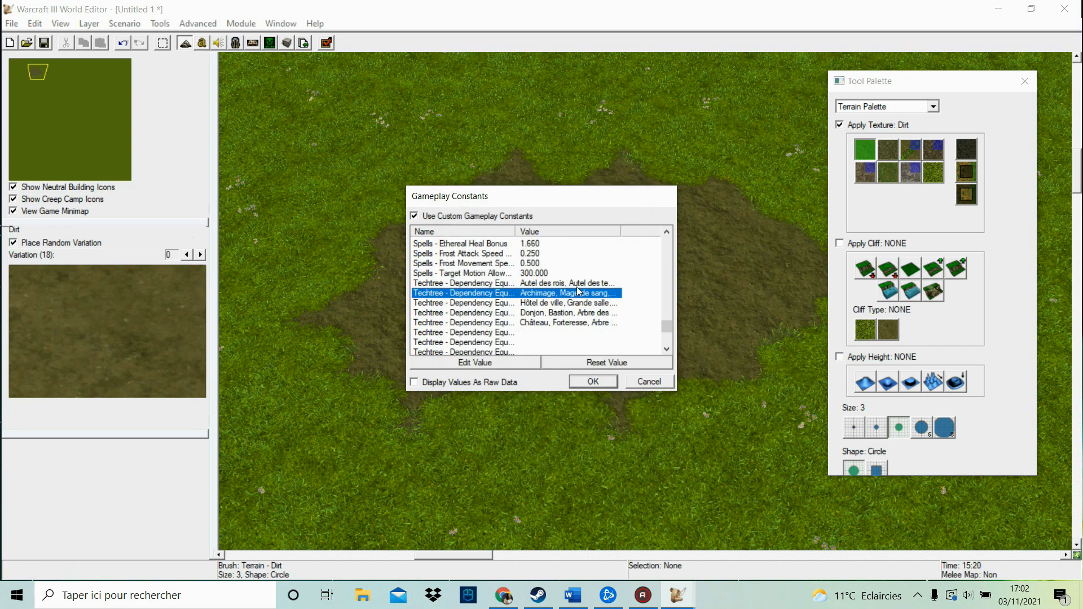
double_click(576, 283)
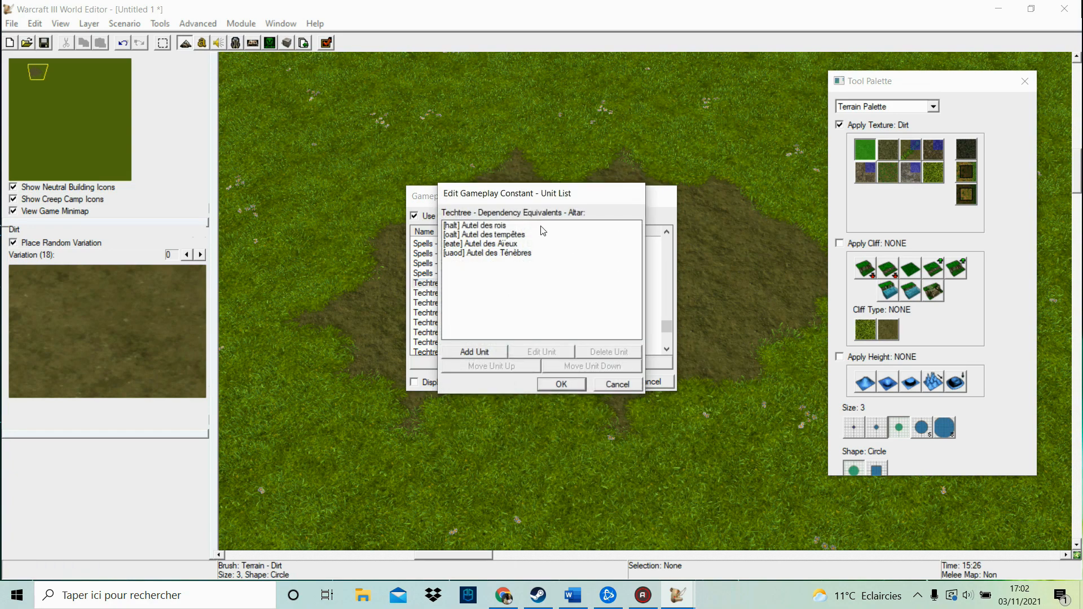
left_click(633, 384)
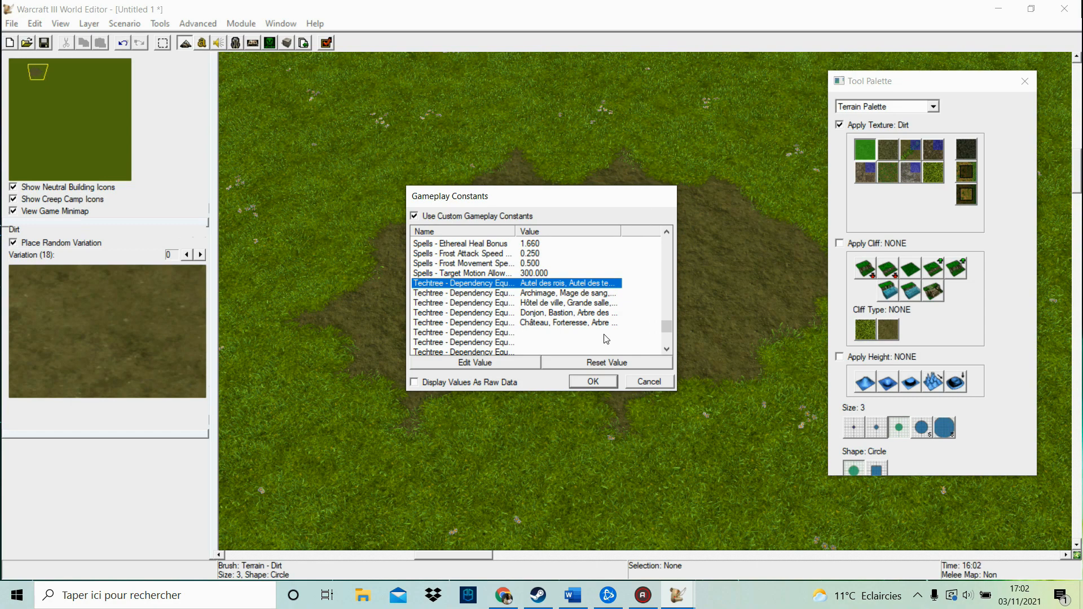
Inspect the Dependency Equivalents unit lists for Tier 4 Hall and Tier 9 Hall without editing them
double_click(604, 334)
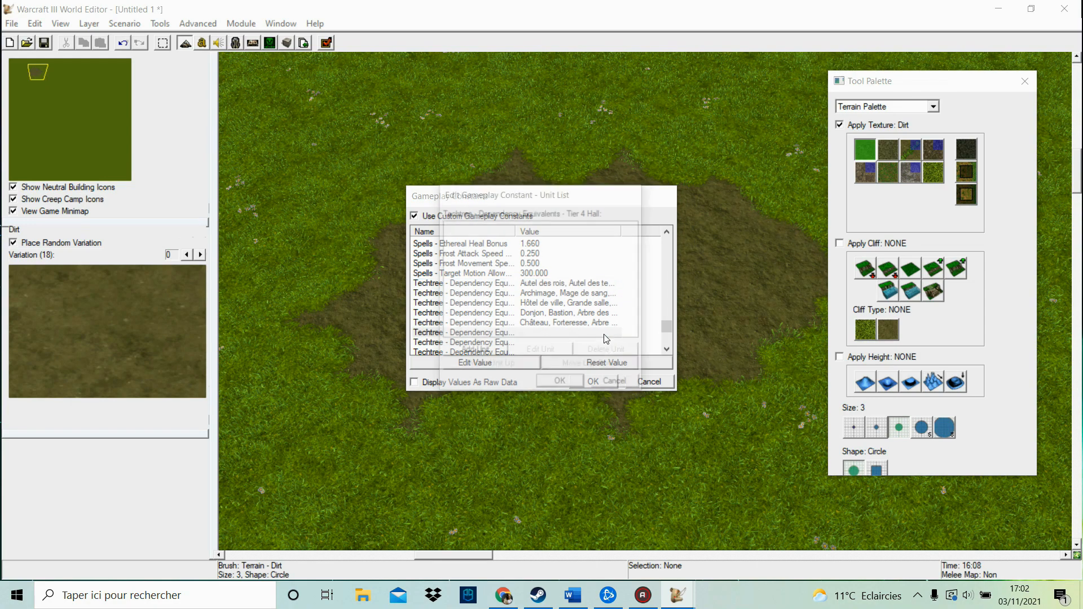
left_click(611, 384)
scroll(566, 323, "down", 3)
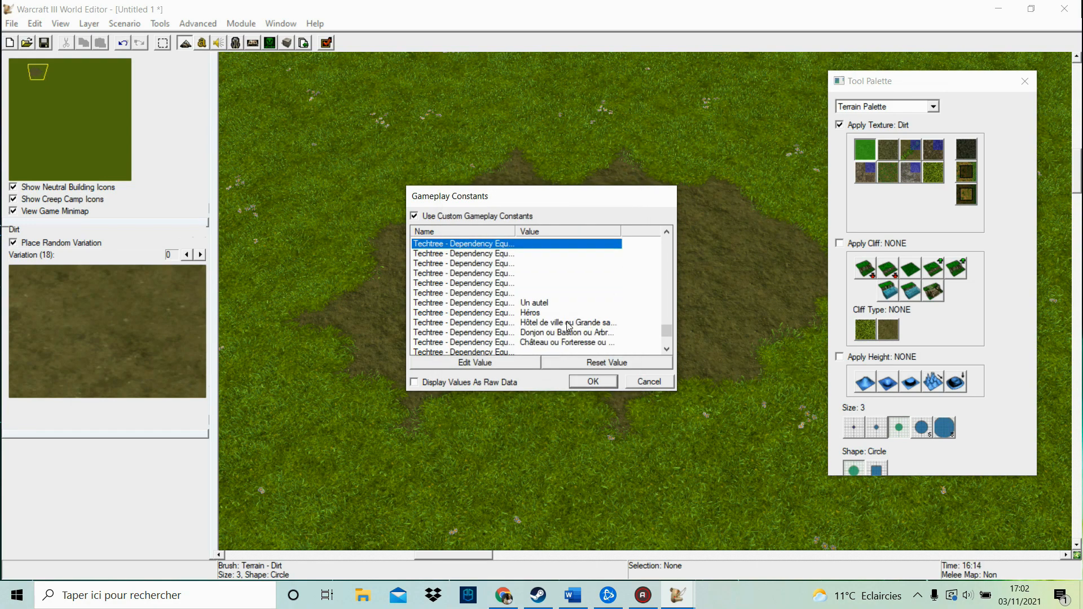
double_click(539, 294)
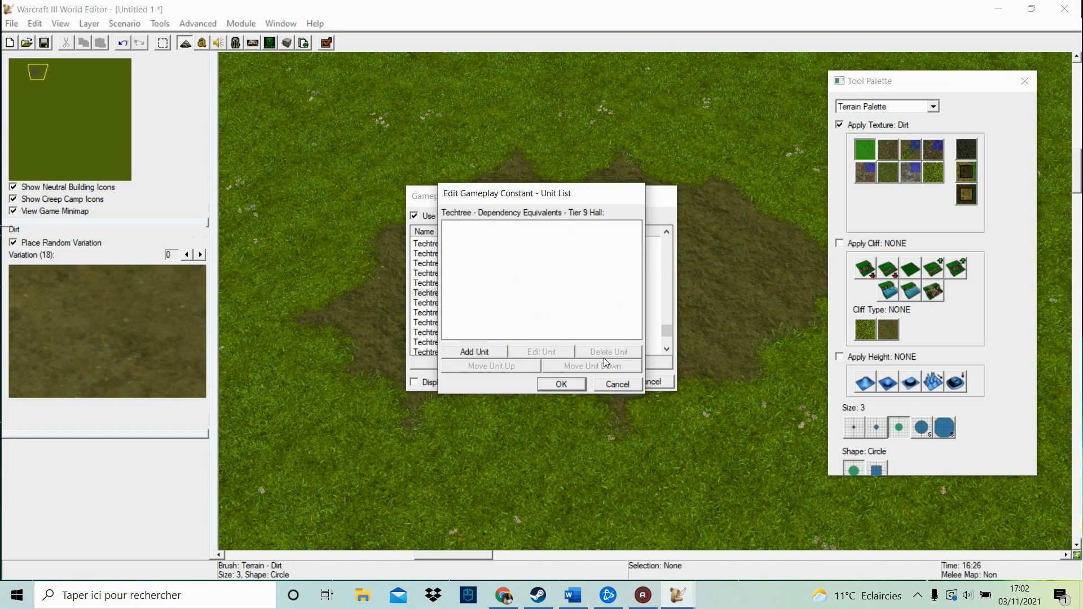
left_click(619, 383)
left_click(604, 323)
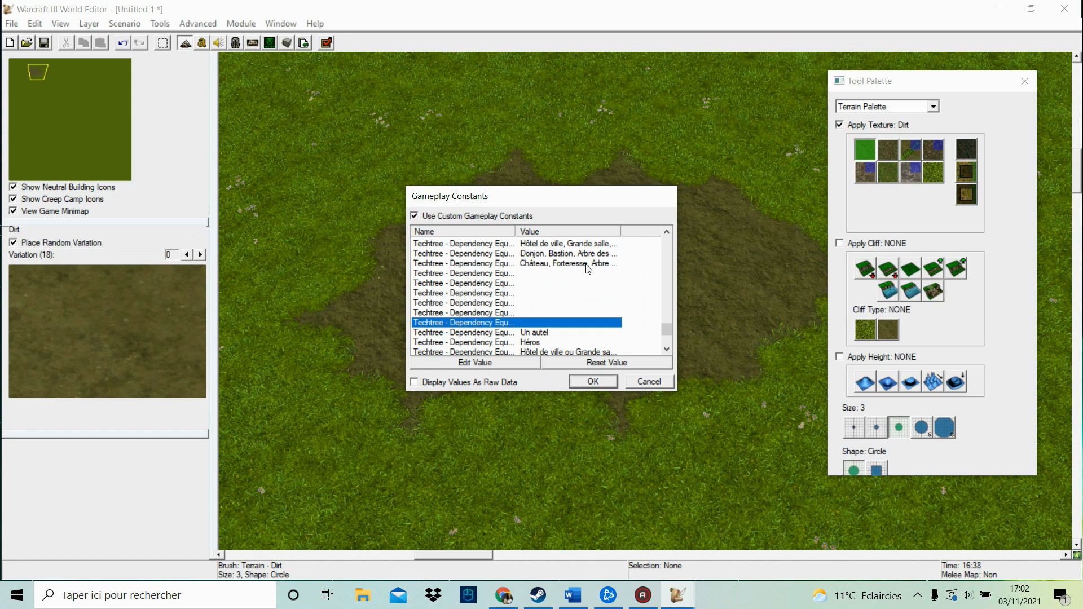
scroll(586, 268, "down", 1)
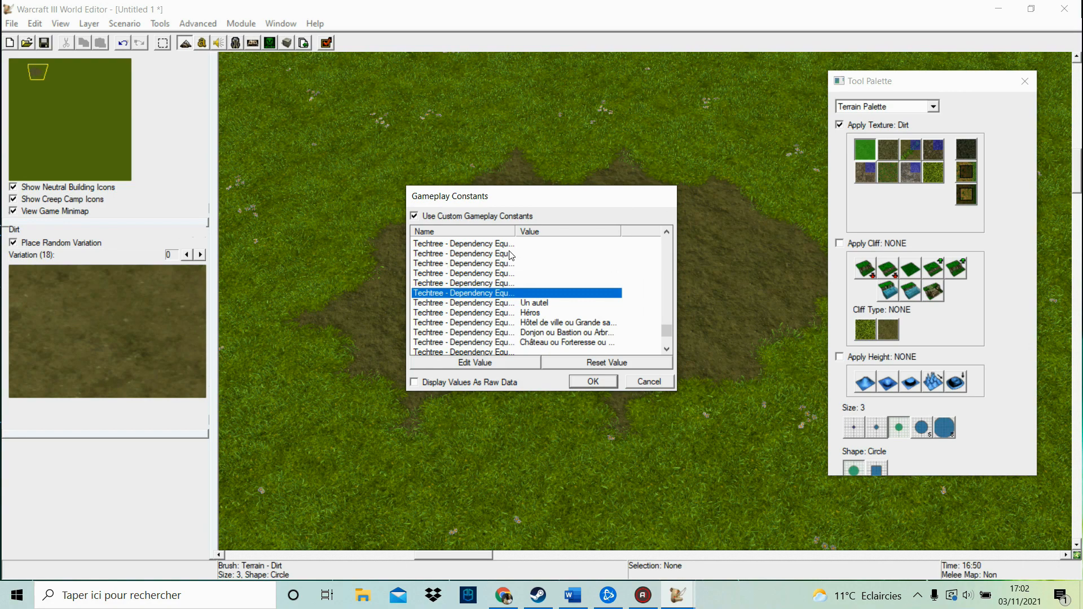
Append "uuu" to the Techtree Dependency Equivalents Text for Tier 3 Hall
left_click(562, 312)
scroll(563, 312, "down", 1)
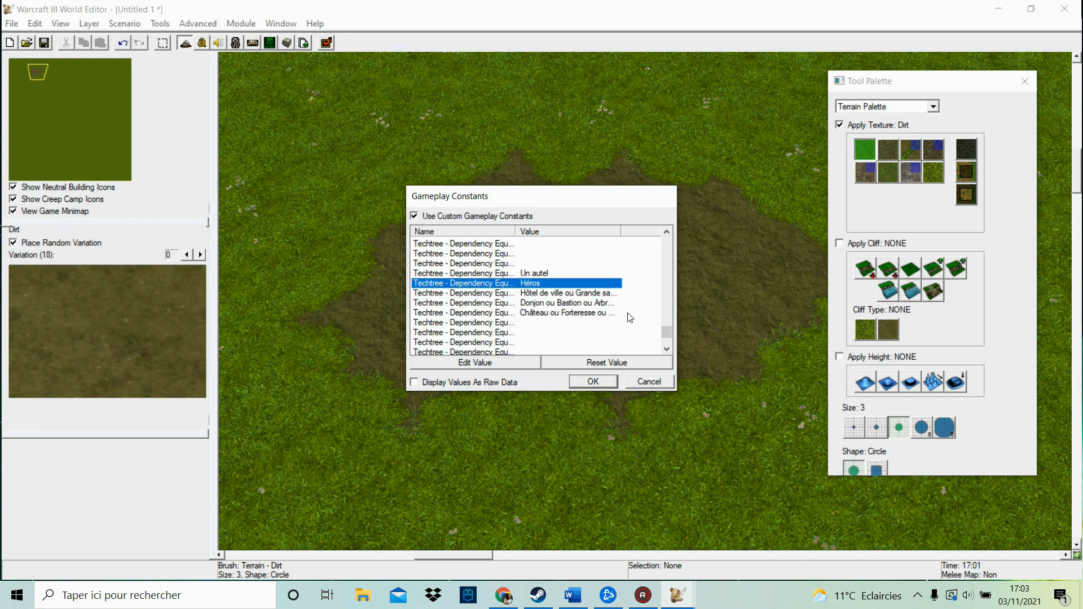
scroll(629, 318, "down", 4)
scroll(628, 316, "up", 2)
scroll(627, 317, "up", 1)
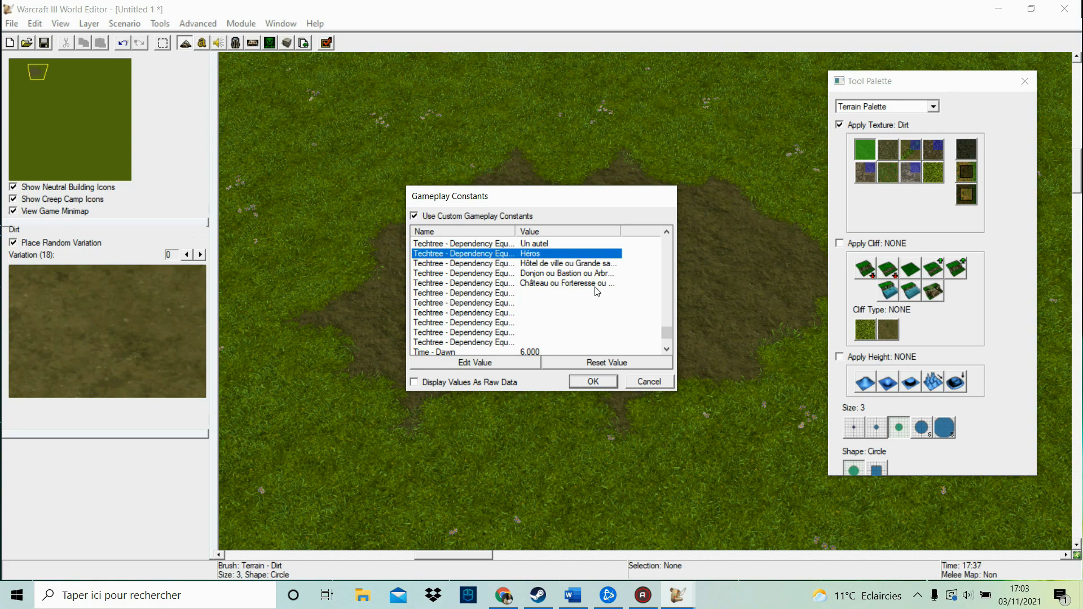
double_click(593, 284)
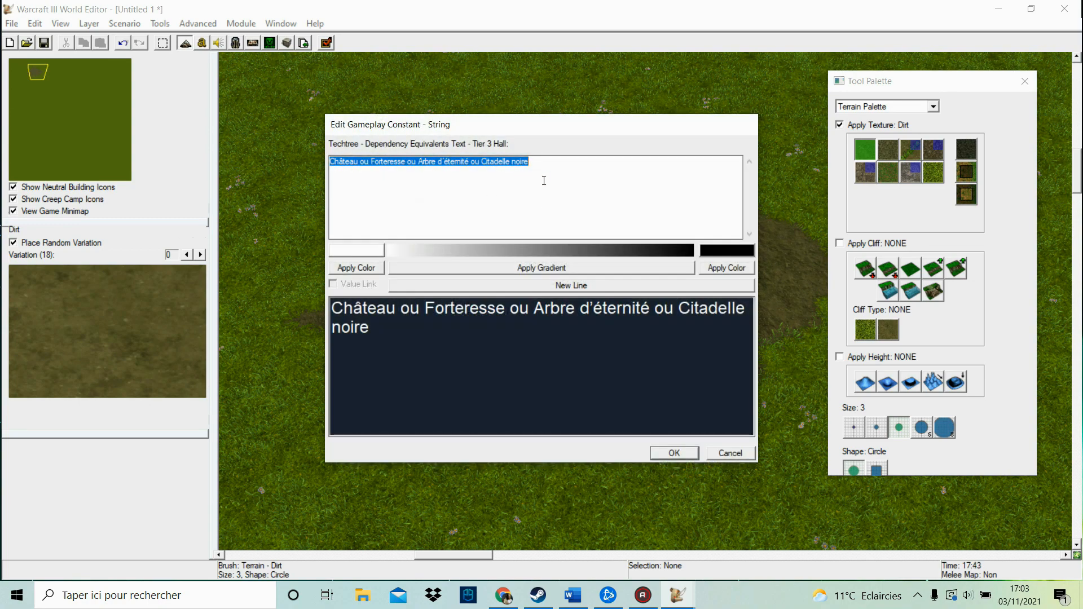
left_click(557, 176)
type("uuu")
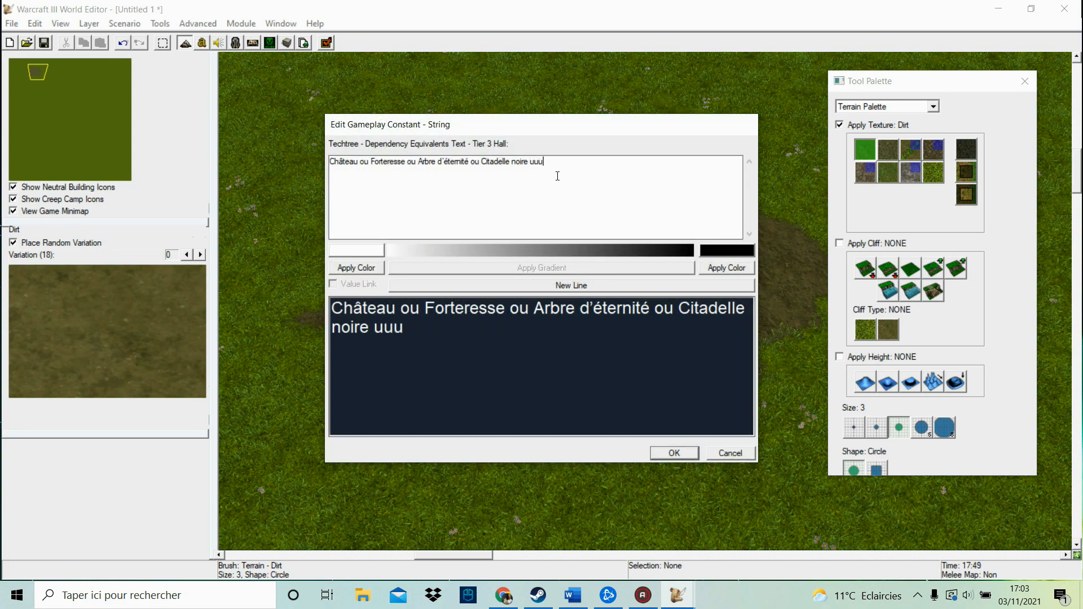
key("Return")
Look over the Time, Unit and Upkeep gameplay constants and return to the Techtree dependency entries
scroll(637, 307, "down", 2)
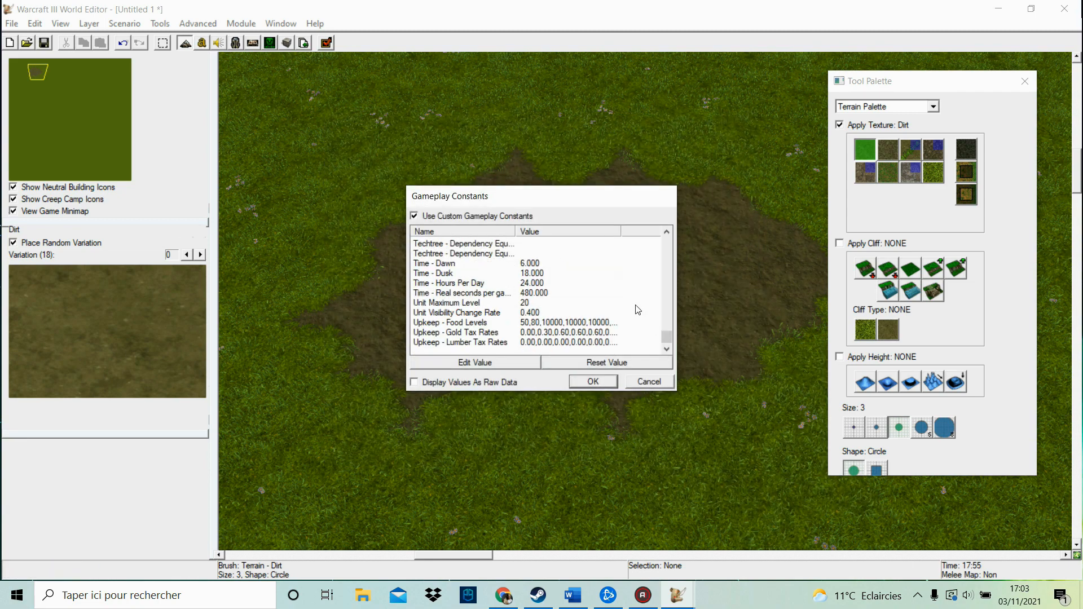
left_click(558, 274)
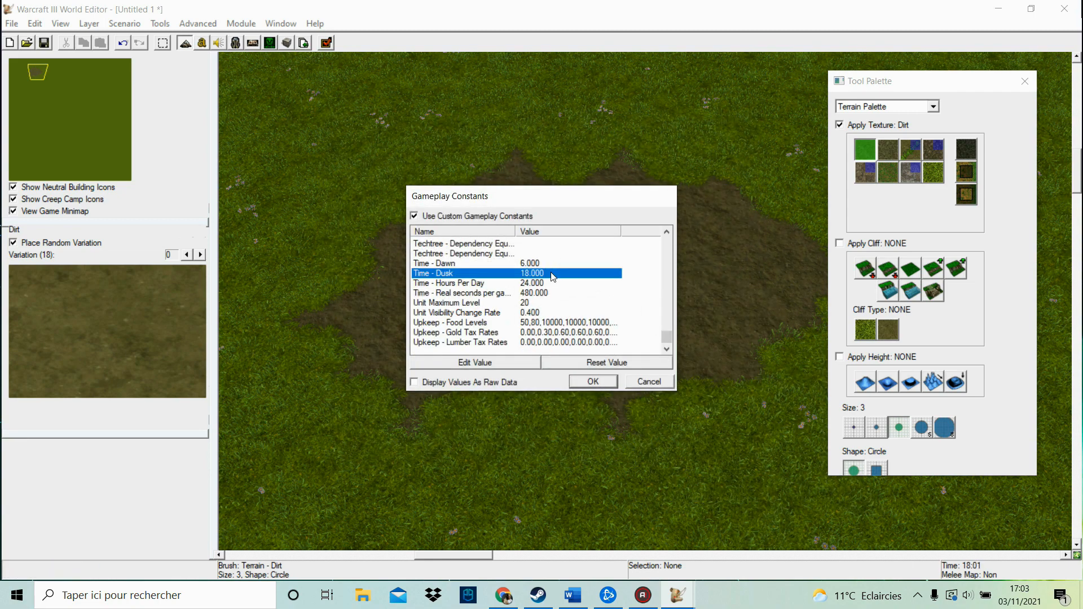
scroll(592, 293, "up", 10)
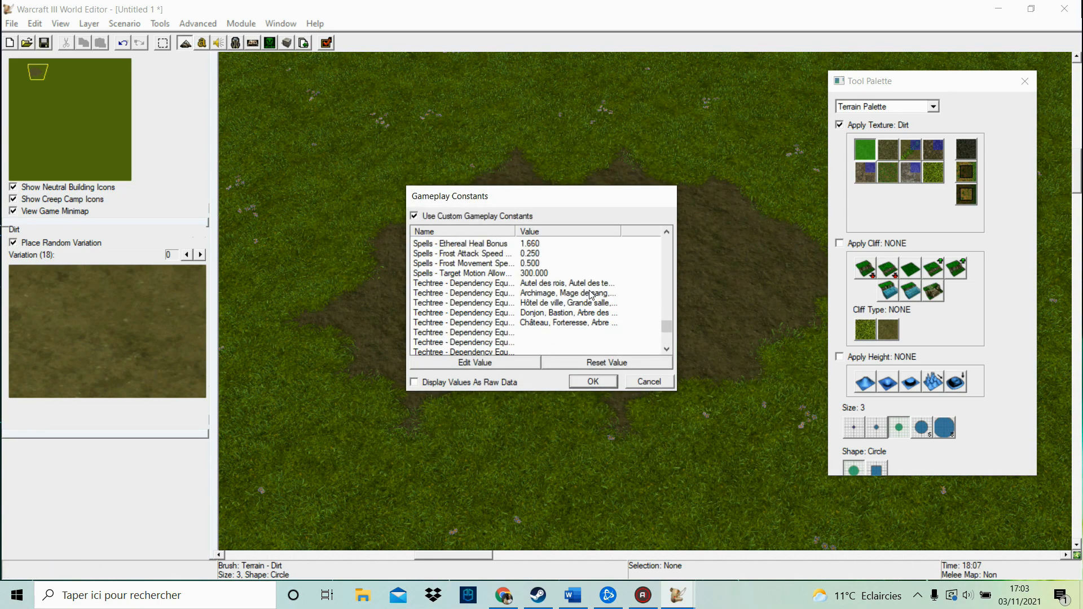
Try a Hero Maximum Level of 99999 in the gameplay constants and cancel the edit
scroll(594, 294, "up", 4)
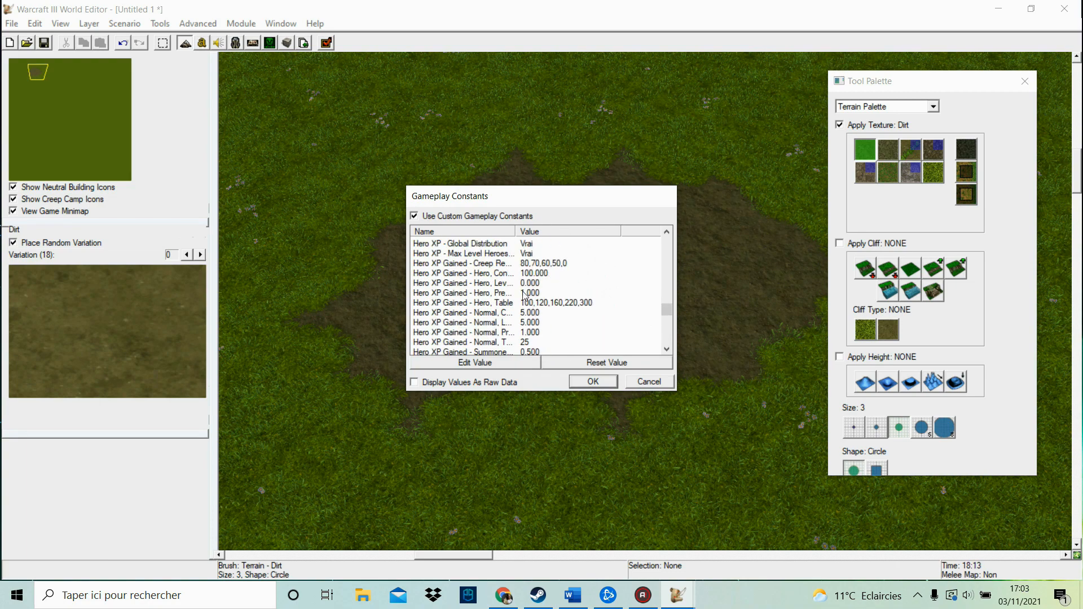
scroll(547, 297, "up", 6)
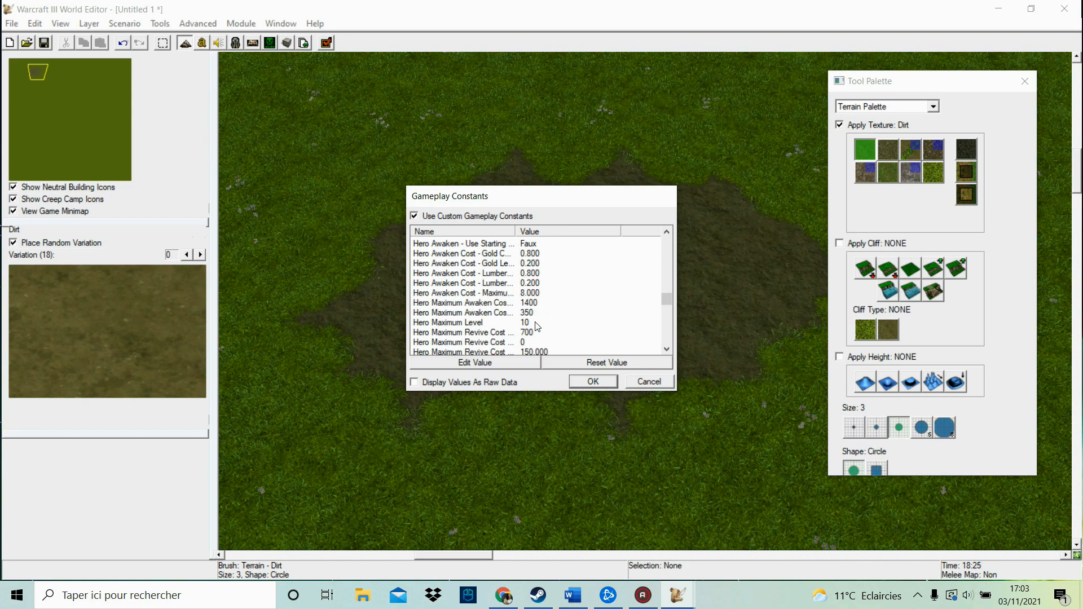
double_click(551, 322)
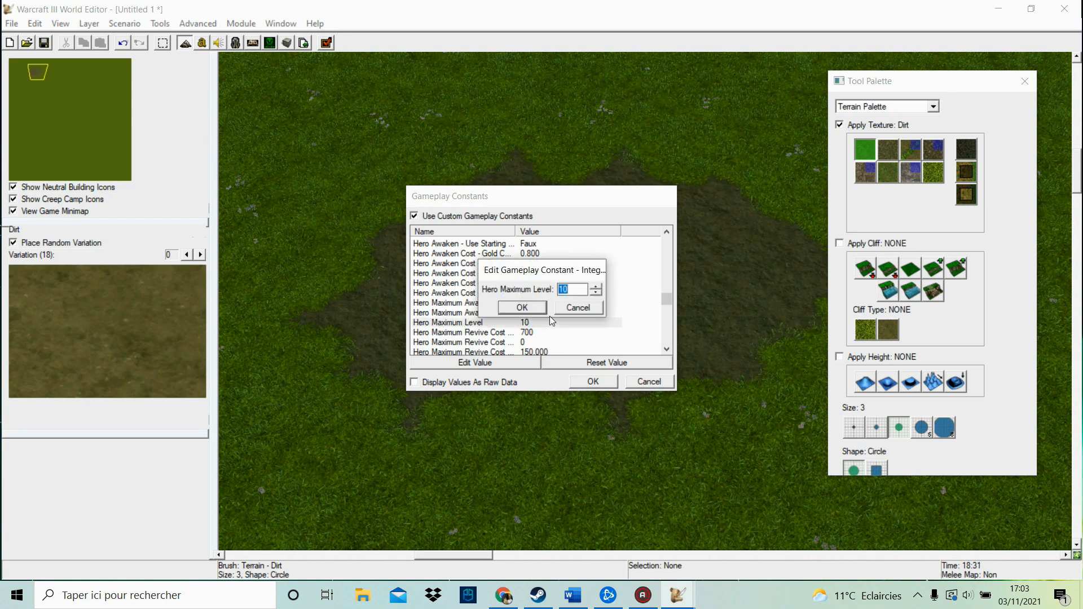
type("99999")
left_click(580, 307)
Look over the Gameplay, Decay Time, Creeps, Building and Combat constants and return to the Food Limit entry
scroll(578, 307, "up", 10)
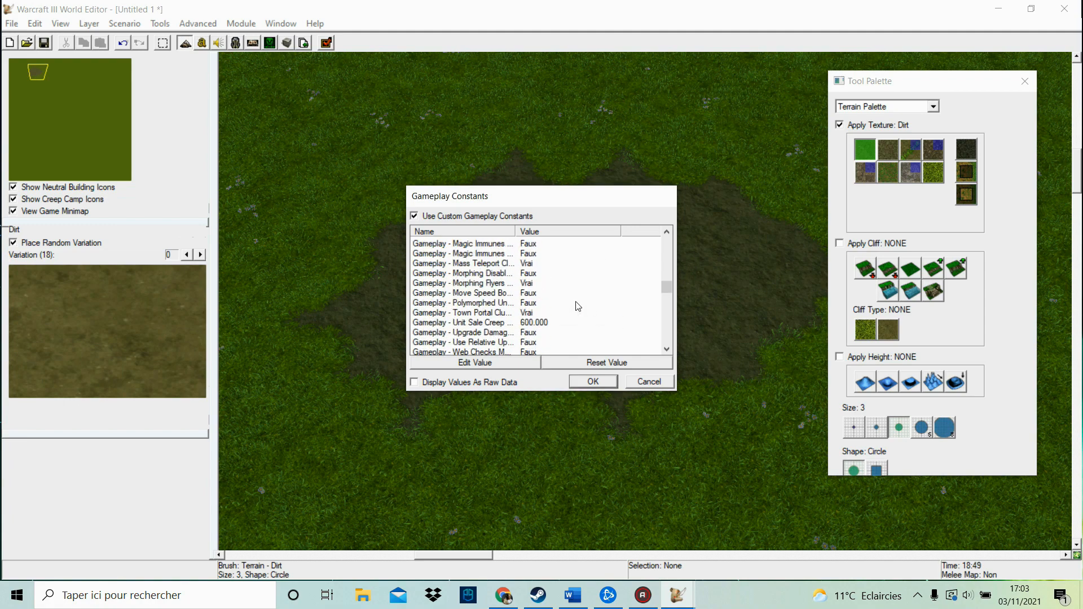
scroll(578, 307, "up", 12)
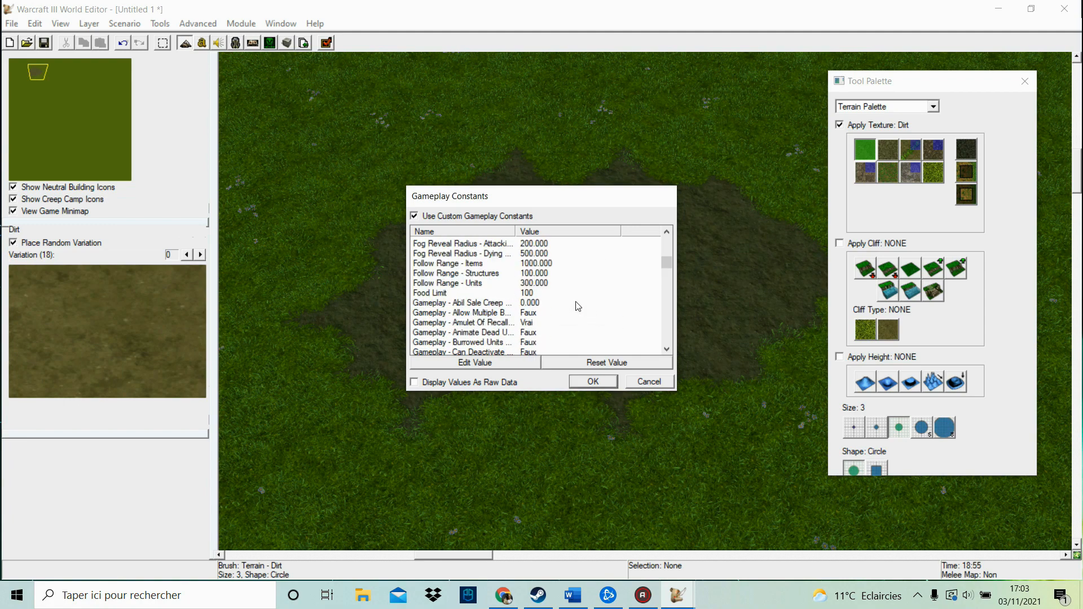
scroll(578, 306, "up", 3)
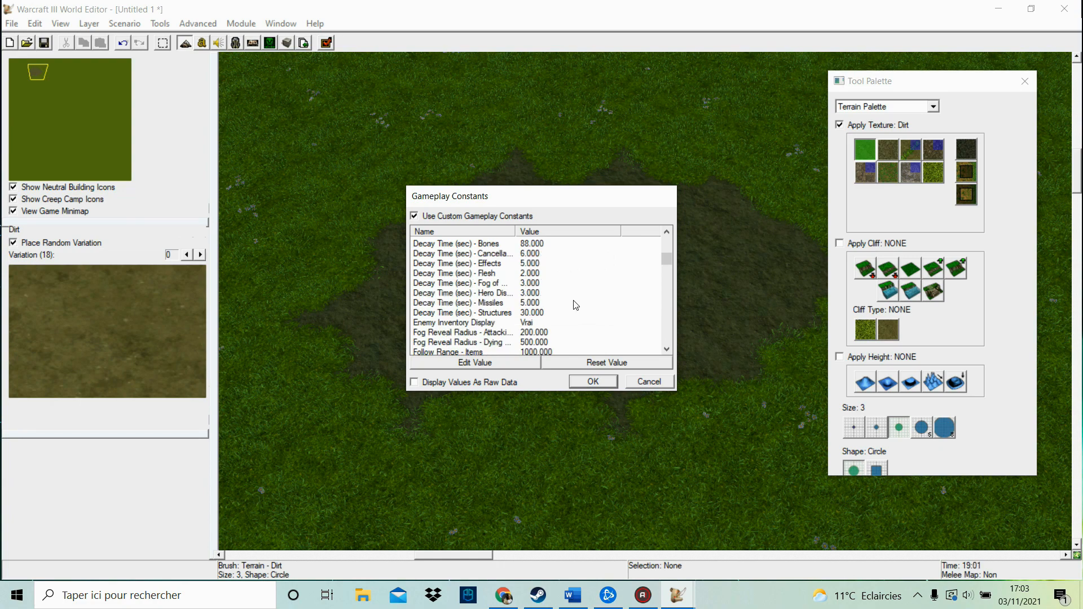
scroll(575, 305, "up", 2)
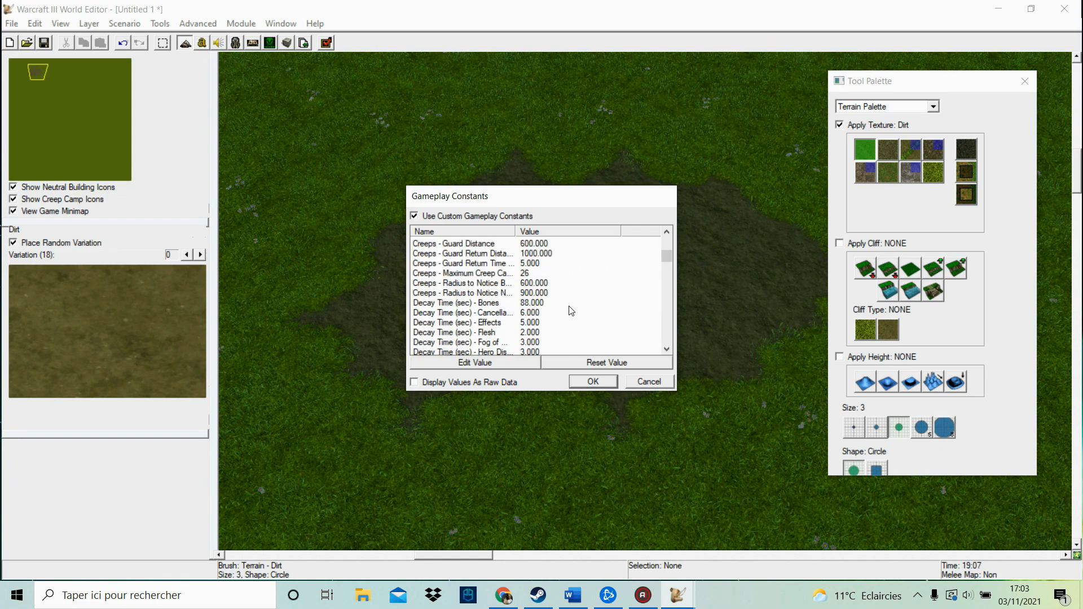
scroll(570, 308, "up", 10)
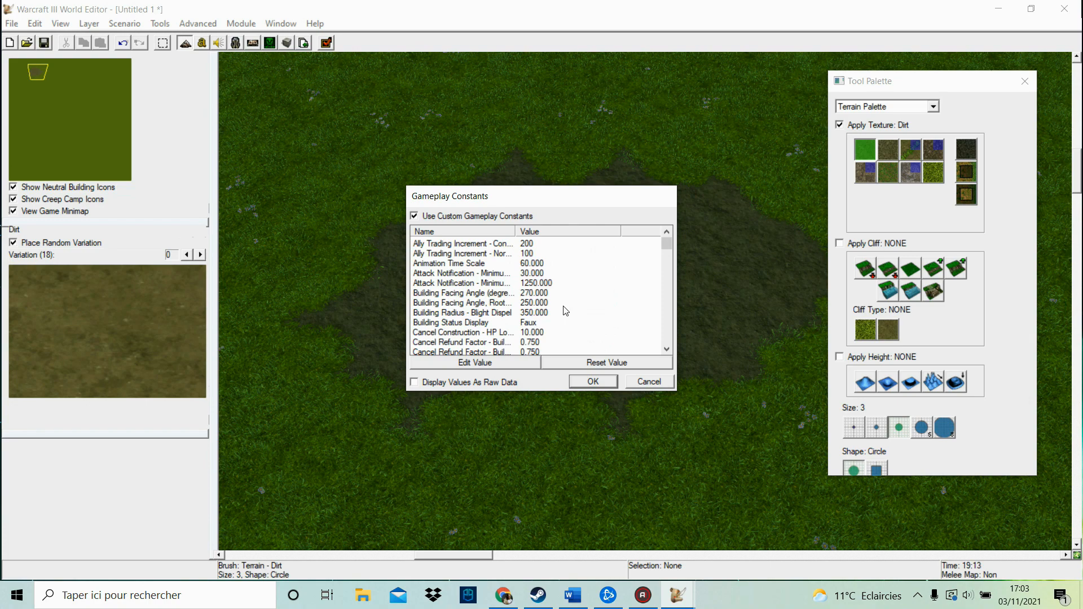
scroll(565, 310, "down", 4)
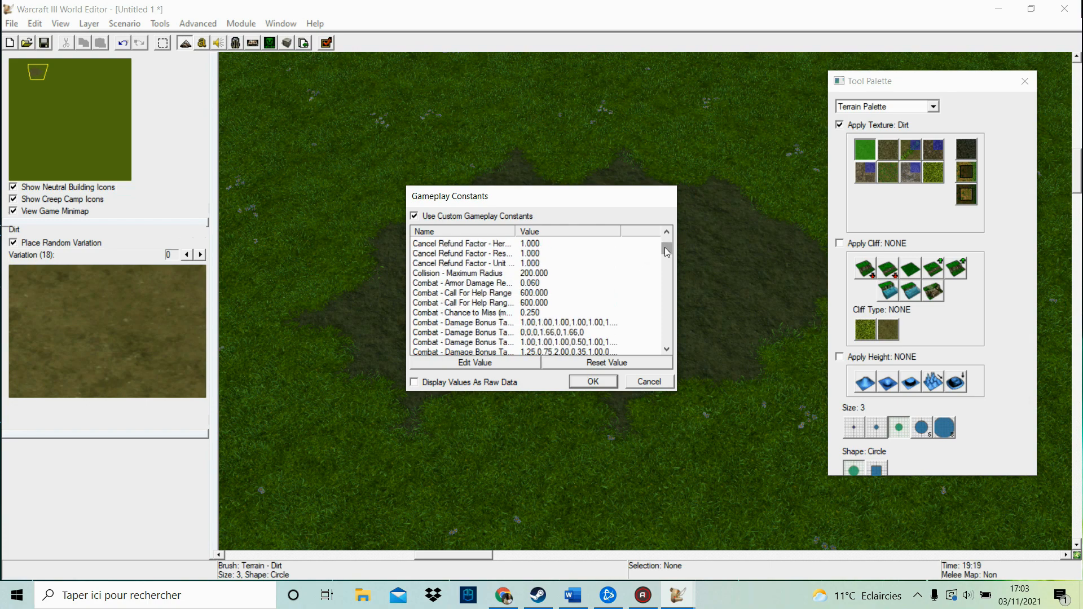
left_click_drag(664, 247, 665, 261)
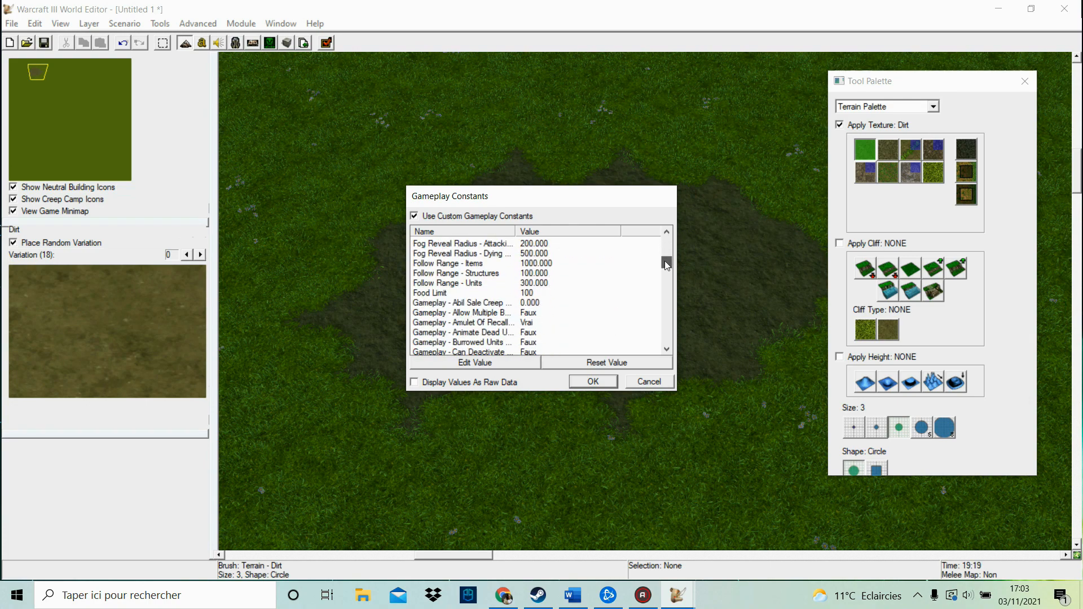
Try Food Limit values of 200 and 50, restore 100, and close the gameplay constants without saving
double_click(529, 293)
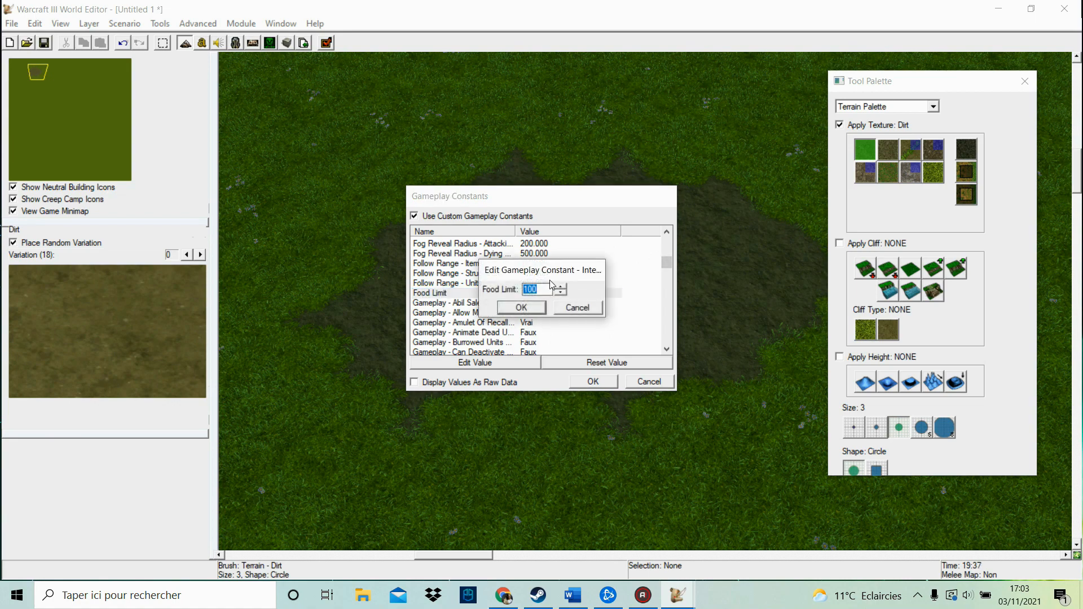
type("200")
key("BackSpace")
key("BackSpace")
key("BackSpace")
type("50")
key("BackSpace")
key("BackSpace")
type("100")
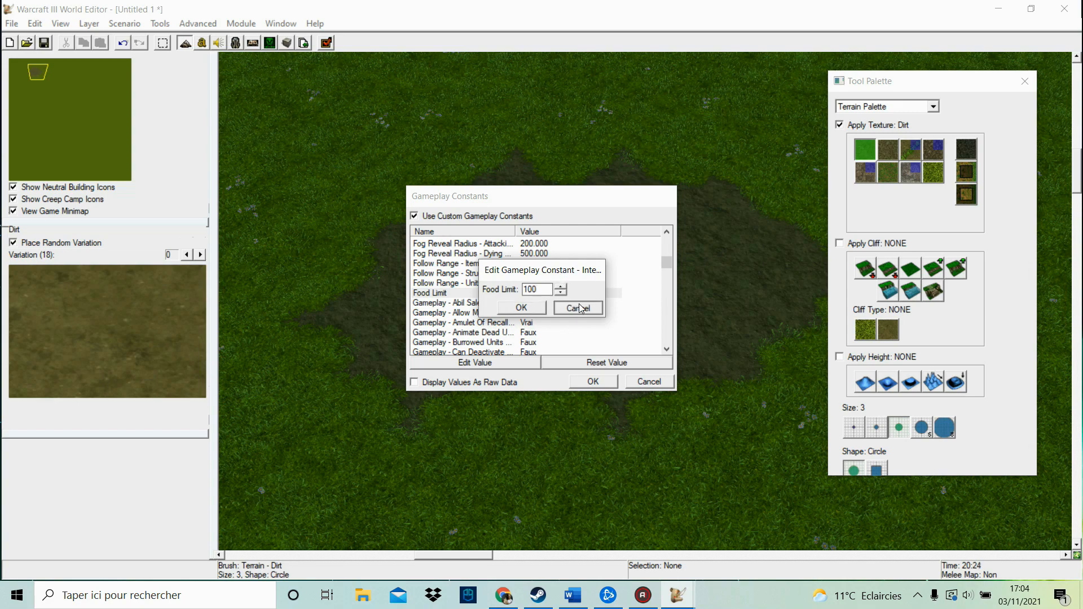
key("Return")
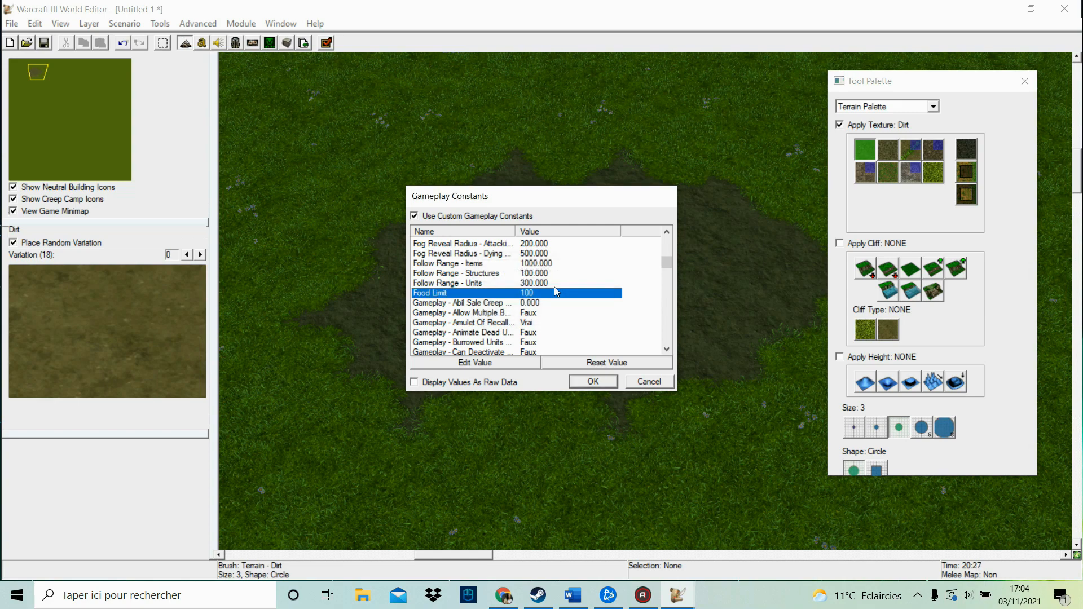
left_click(649, 382)
Examine the attack type and command icon entries in the Game Interface settings without changing them
left_click(202, 23)
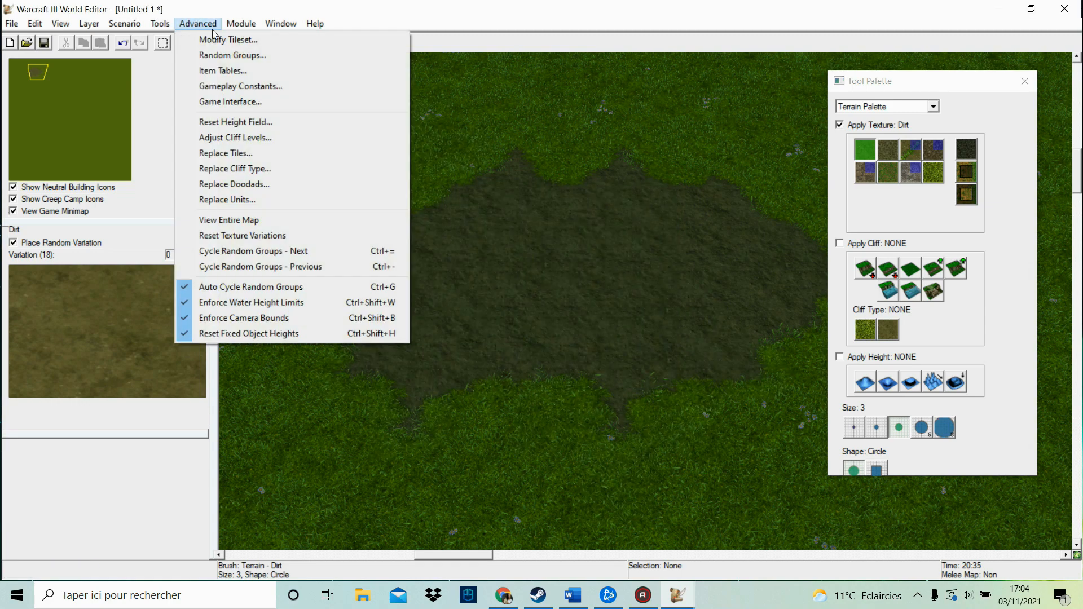
left_click(325, 103)
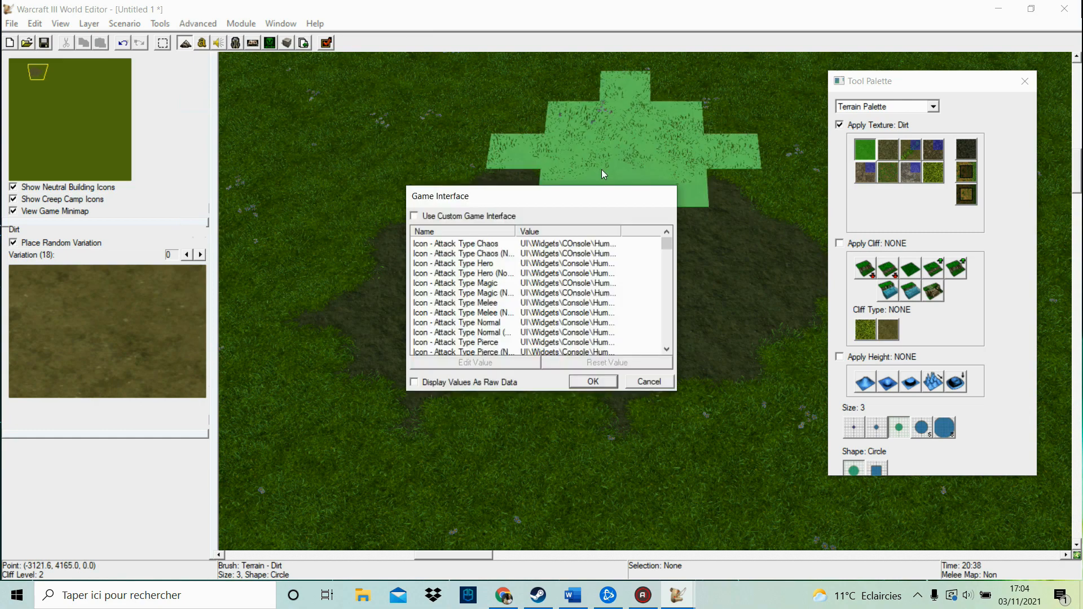
scroll(546, 265, "down", 3)
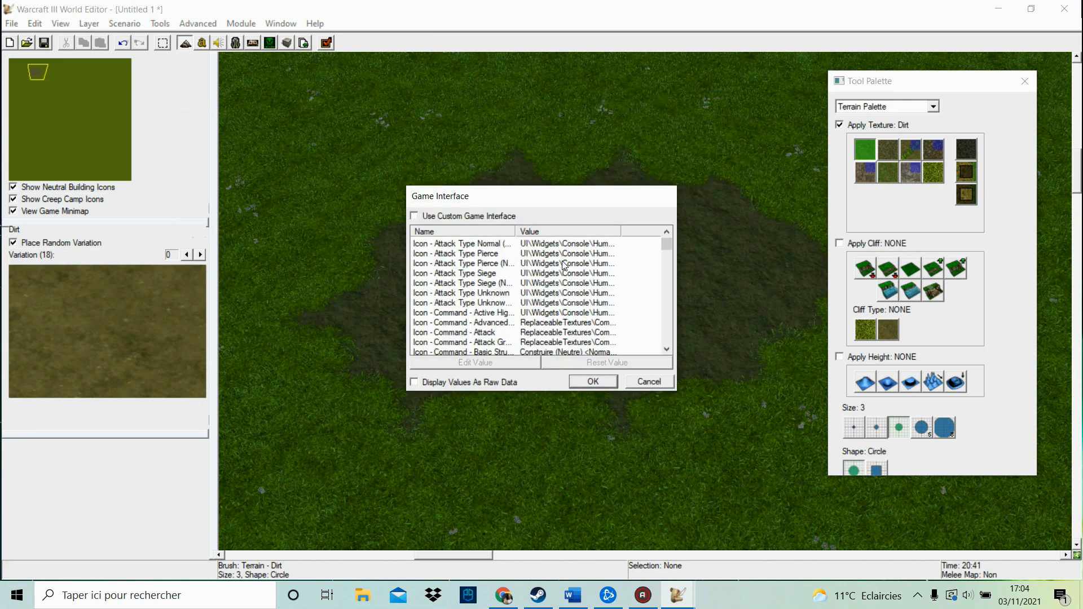
left_click(601, 273)
scroll(575, 288, "down", 1)
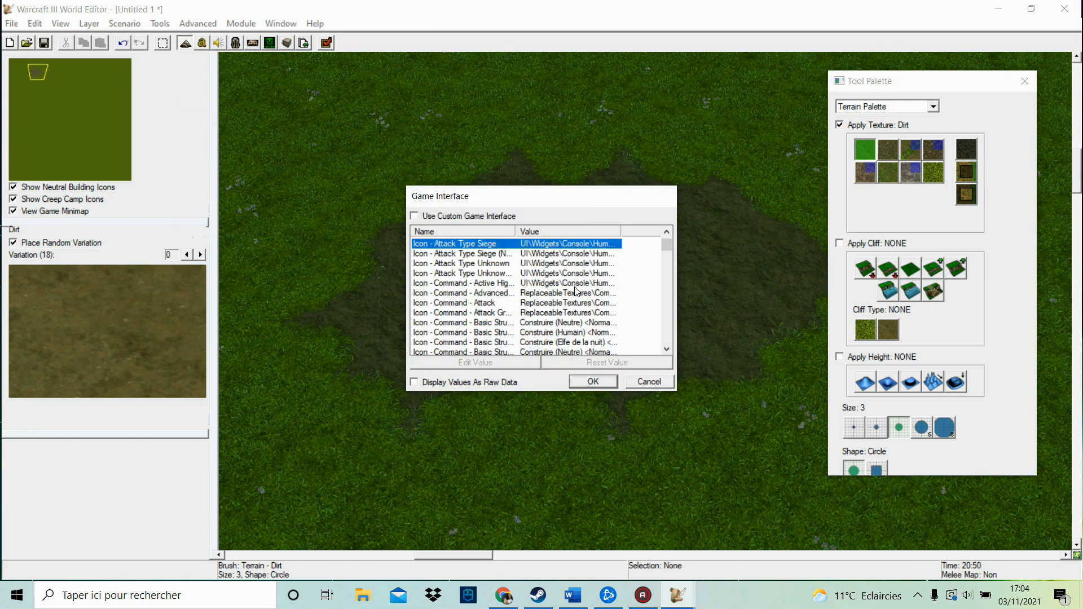
left_click(669, 385)
left_click(197, 23)
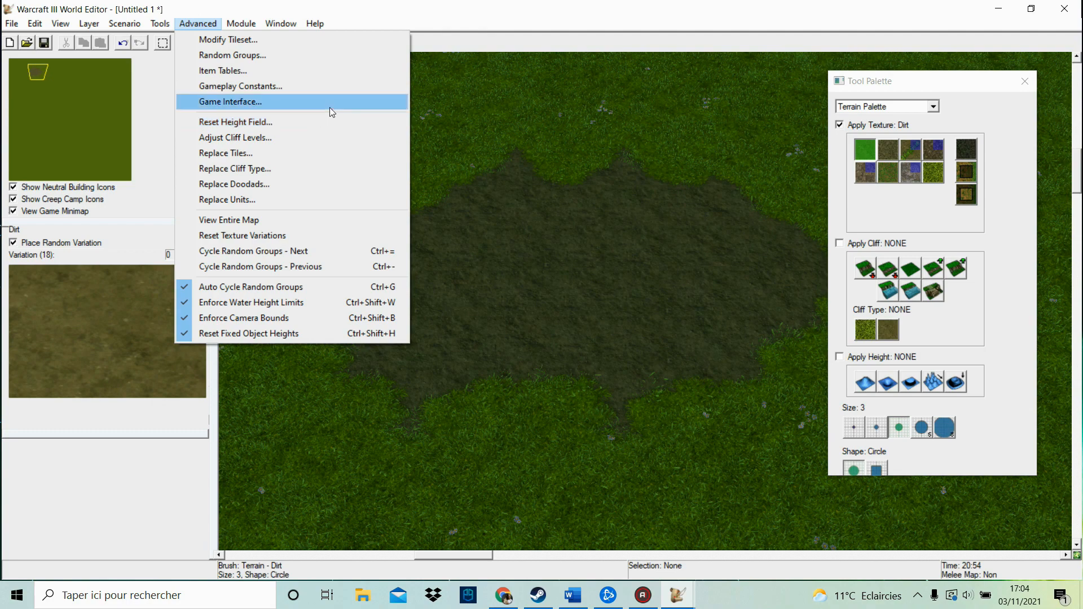
left_click(472, 6)
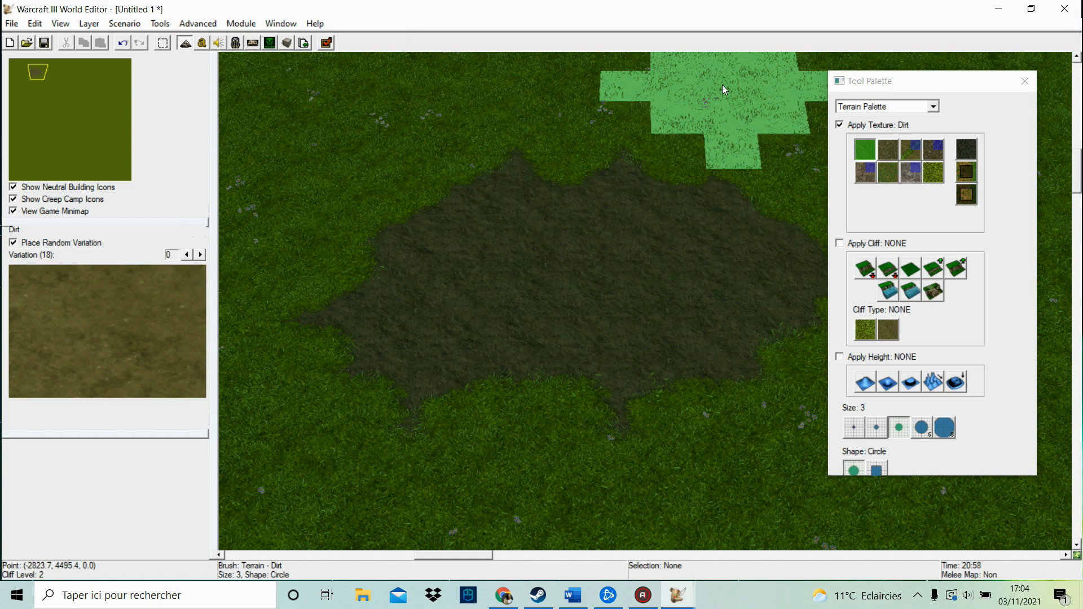
Paint a wide Cobble Path strip across an empty grass area southeast of the existing dirt patch
left_click(72, 100)
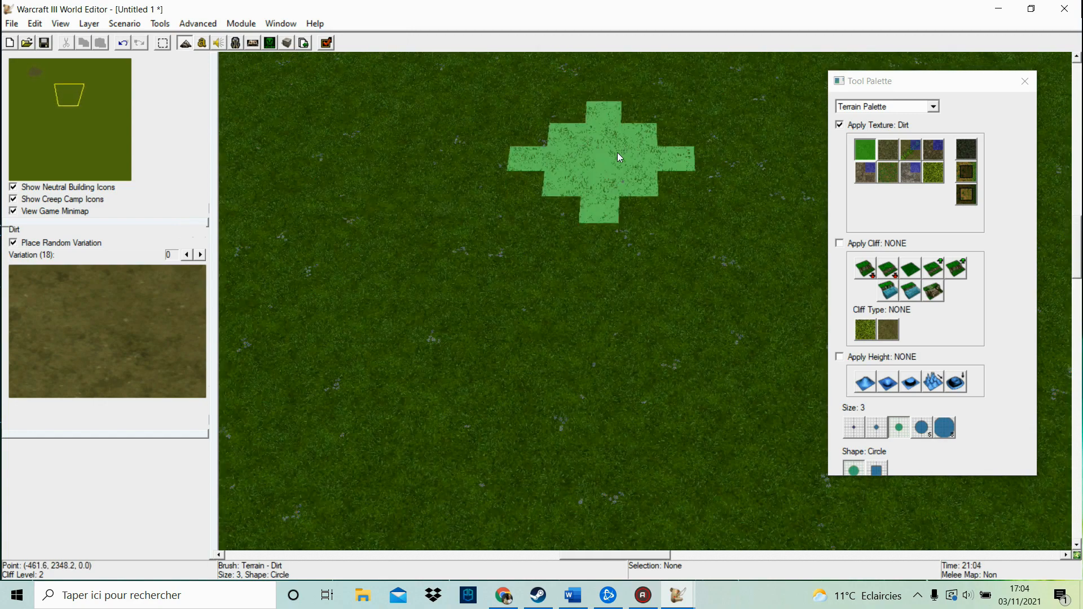
left_click_drag(961, 87, 936, 90)
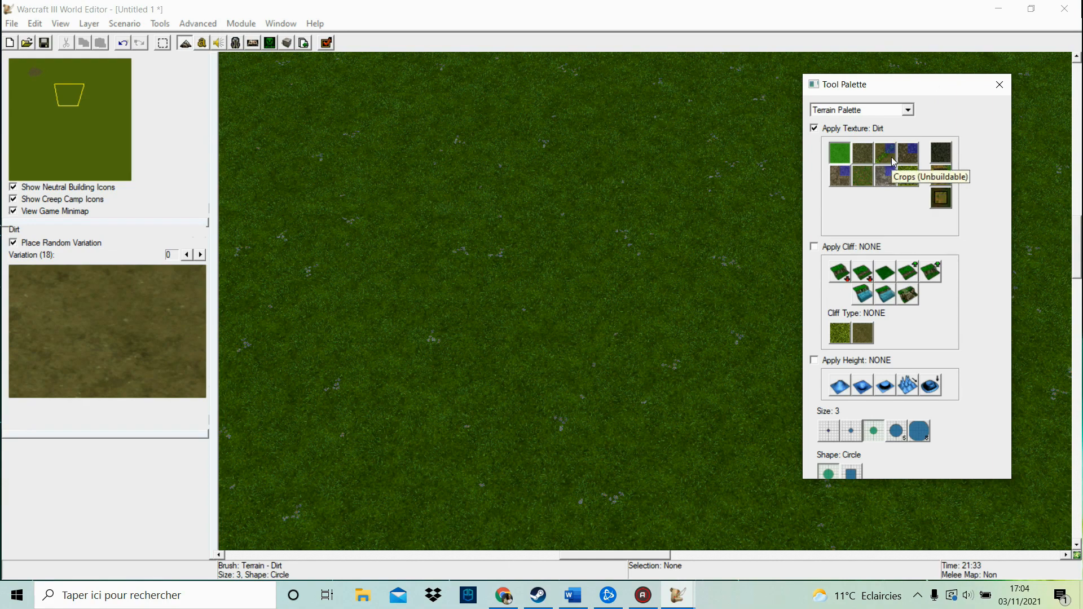
left_click(907, 152)
mouse_move(521, 336)
left_mouse_down()
mouse_move(588, 209)
mouse_move(647, 224)
mouse_move(237, 312)
mouse_move(225, 260)
left_mouse_up()
Turn off the Lighting display and extend the cobble path northward
left_click(73, 25)
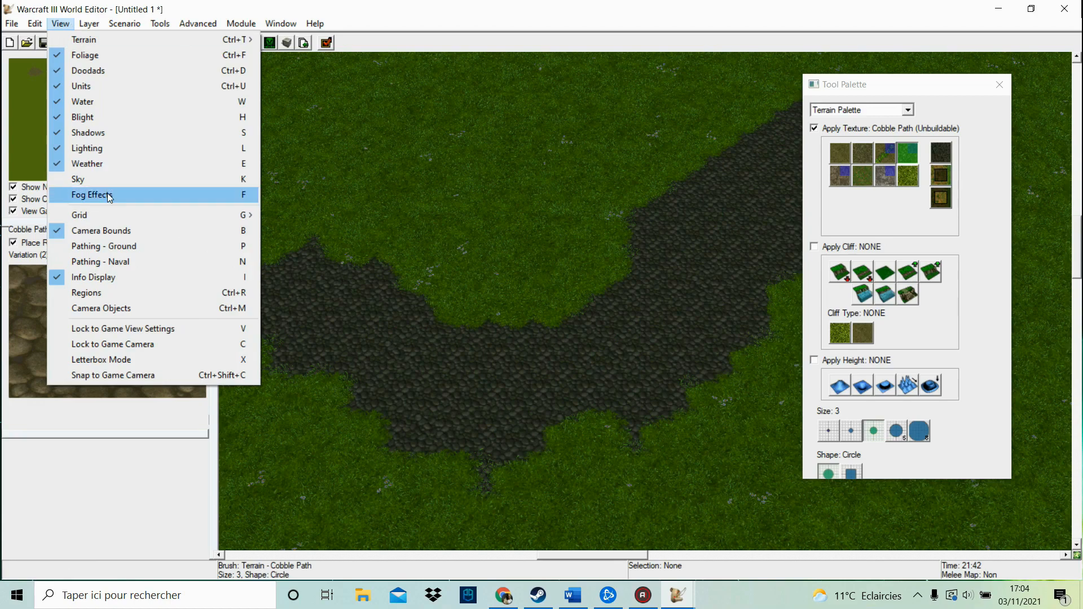
left_click(107, 149)
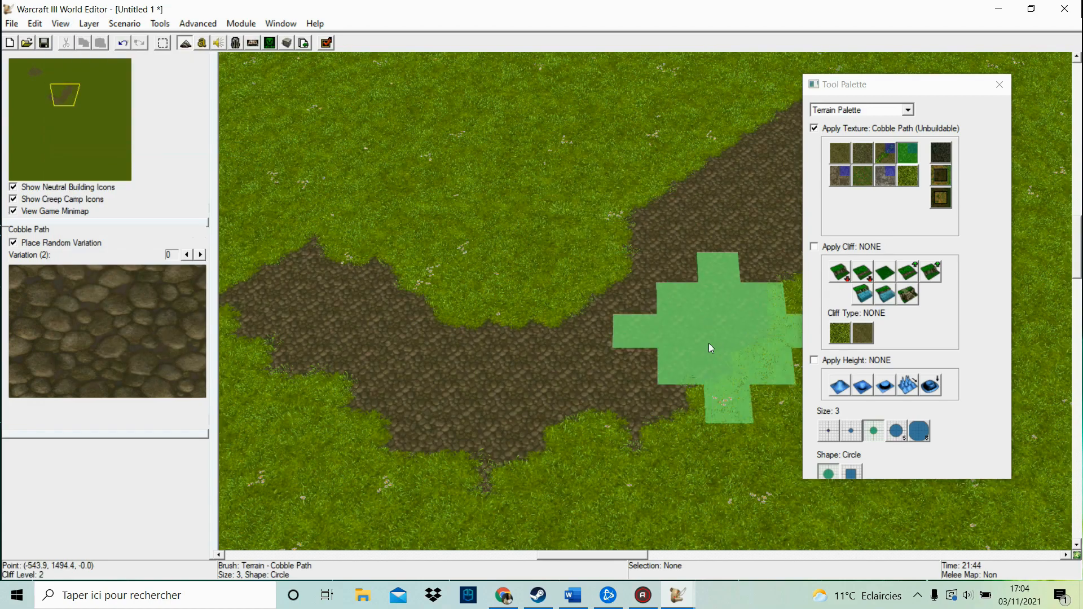
mouse_move(708, 343)
left_mouse_down()
mouse_move(504, 52)
mouse_move(630, 333)
left_mouse_up()
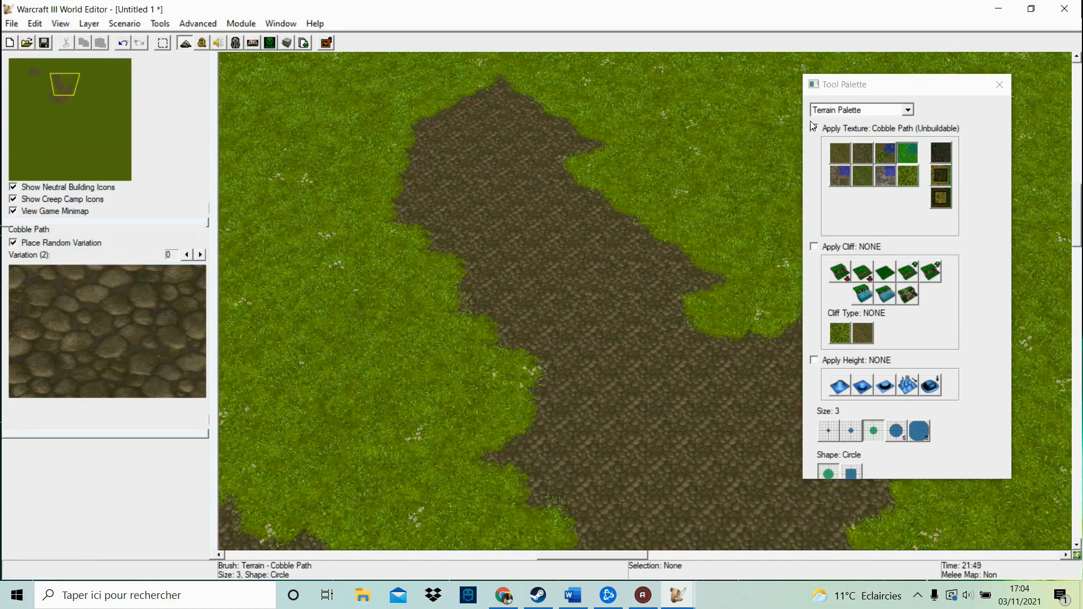
Paint Short Grass patches on both sides of the cobble path's northern end
left_click(863, 176)
mouse_move(649, 210)
left_mouse_down()
mouse_move(750, 127)
mouse_move(787, 116)
mouse_move(778, 73)
left_mouse_up()
mouse_move(243, 239)
left_mouse_down()
mouse_move(297, 215)
mouse_move(355, 302)
mouse_move(331, 284)
left_mouse_up()
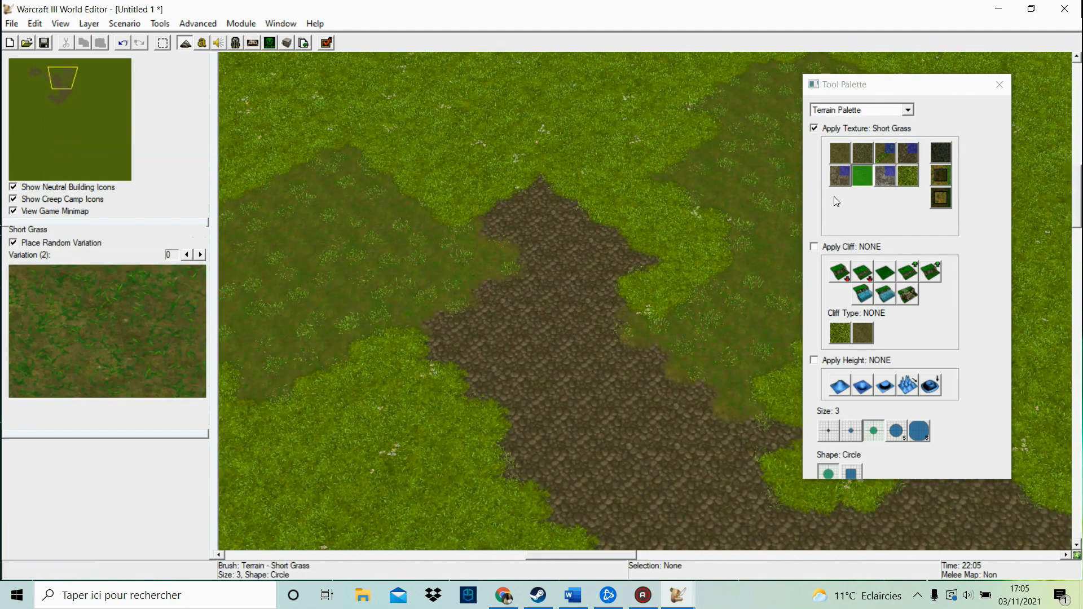
Paint a large Blight area on the grass in the map's southwest and undo it
left_click(940, 151)
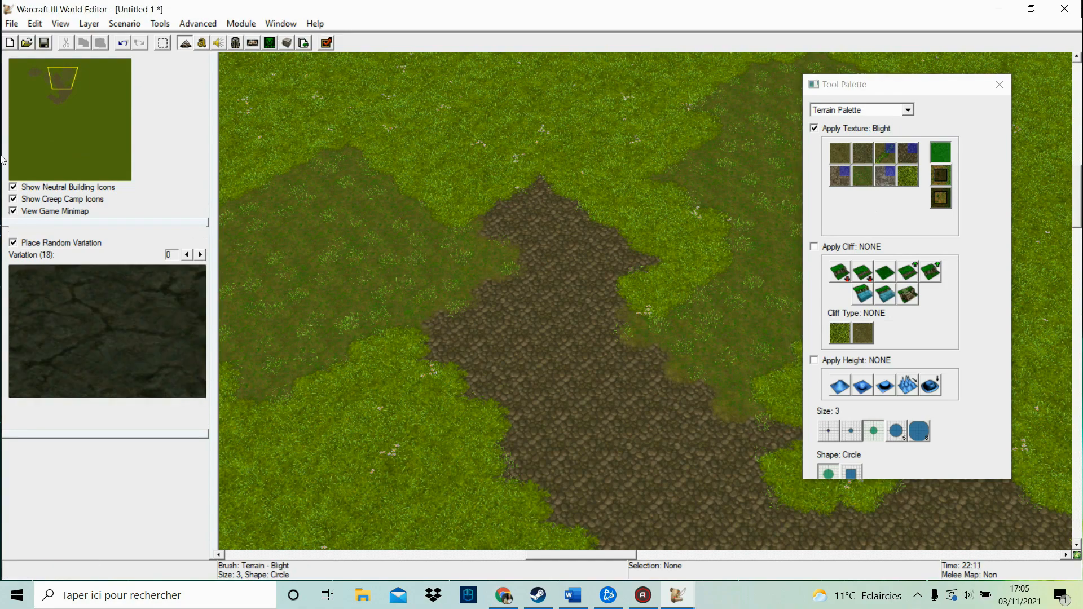
left_click_drag(43, 112, 43, 160)
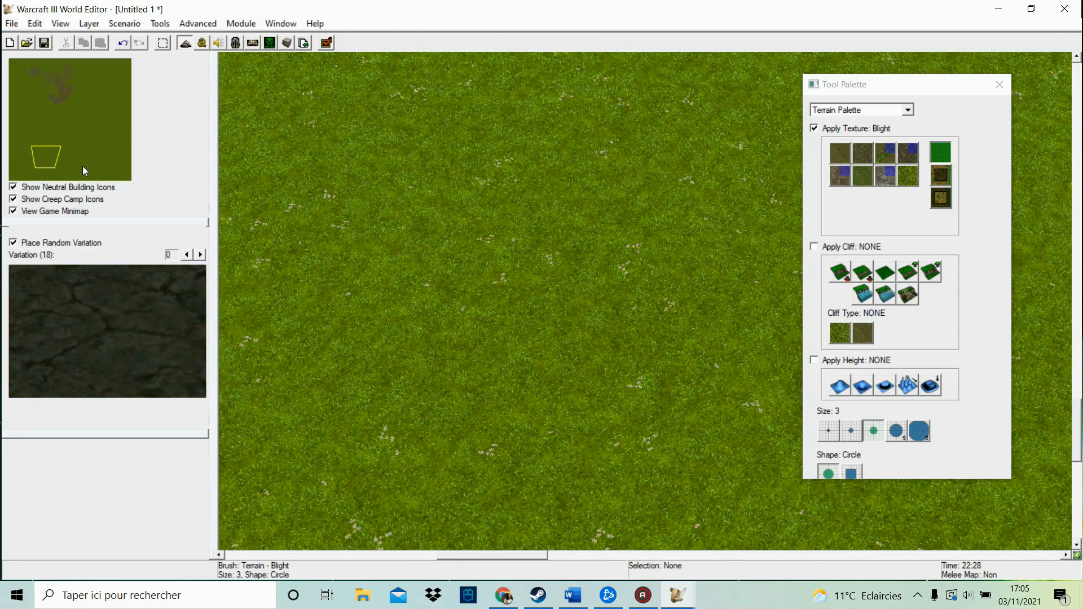
mouse_move(487, 233)
left_mouse_down()
mouse_move(503, 238)
mouse_move(527, 443)
mouse_move(549, 270)
mouse_move(493, 207)
mouse_move(508, 207)
mouse_move(379, 235)
mouse_move(521, 279)
mouse_move(781, 279)
mouse_move(683, 291)
mouse_move(700, 314)
mouse_move(744, 234)
left_mouse_up()
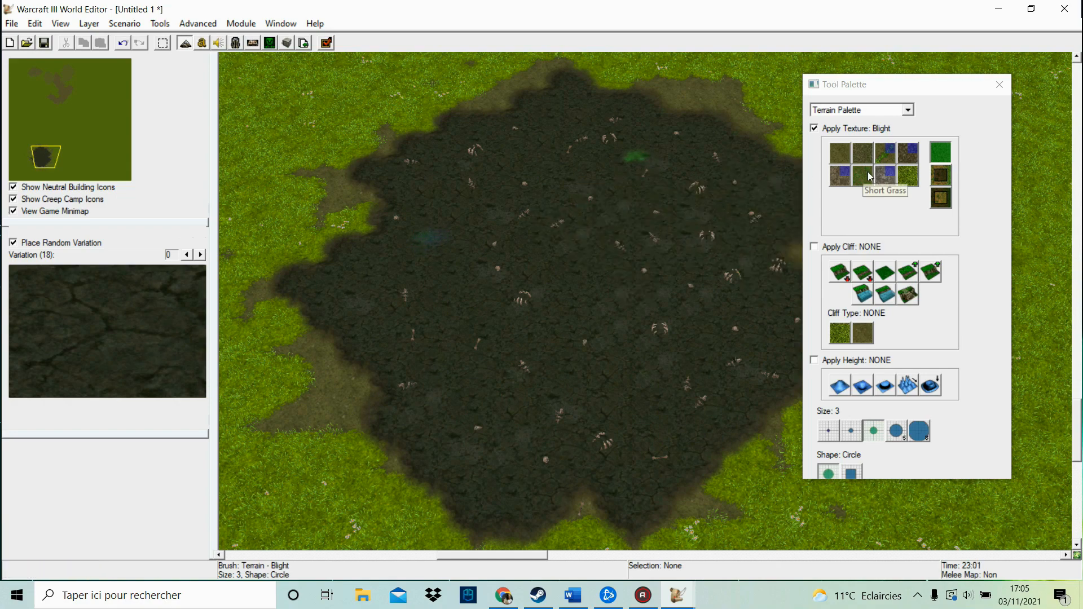
left_click(123, 43)
left_click(122, 44)
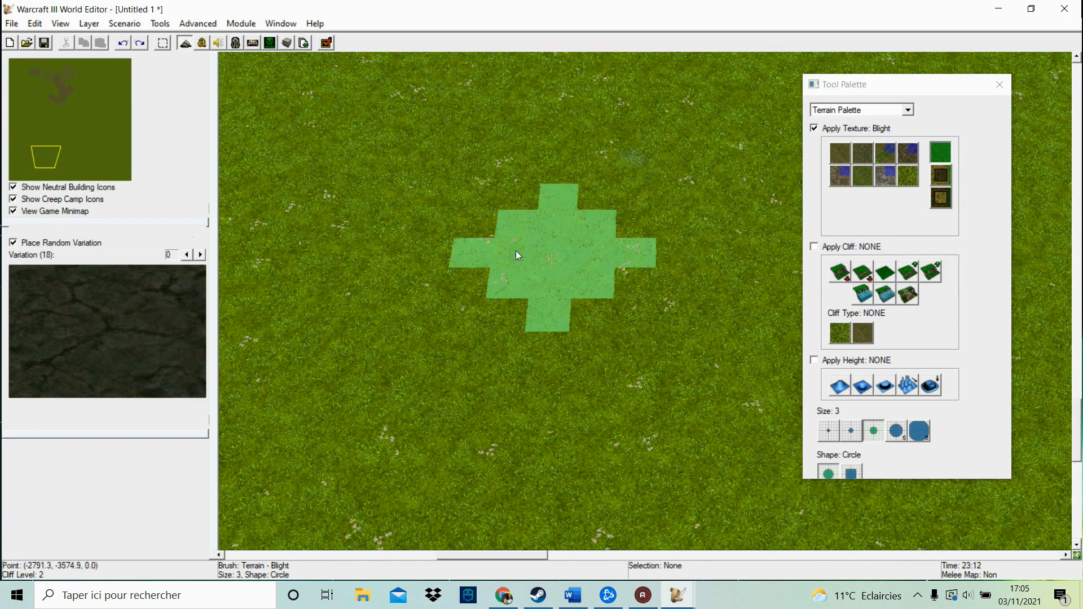
Paint a broad Dirt patch on the grass in the map's southwest
key("ctrl+y")
key("ctrl+y")
left_click(840, 152)
mouse_move(769, 178)
left_mouse_down()
mouse_move(464, 290)
mouse_move(546, 153)
left_mouse_up()
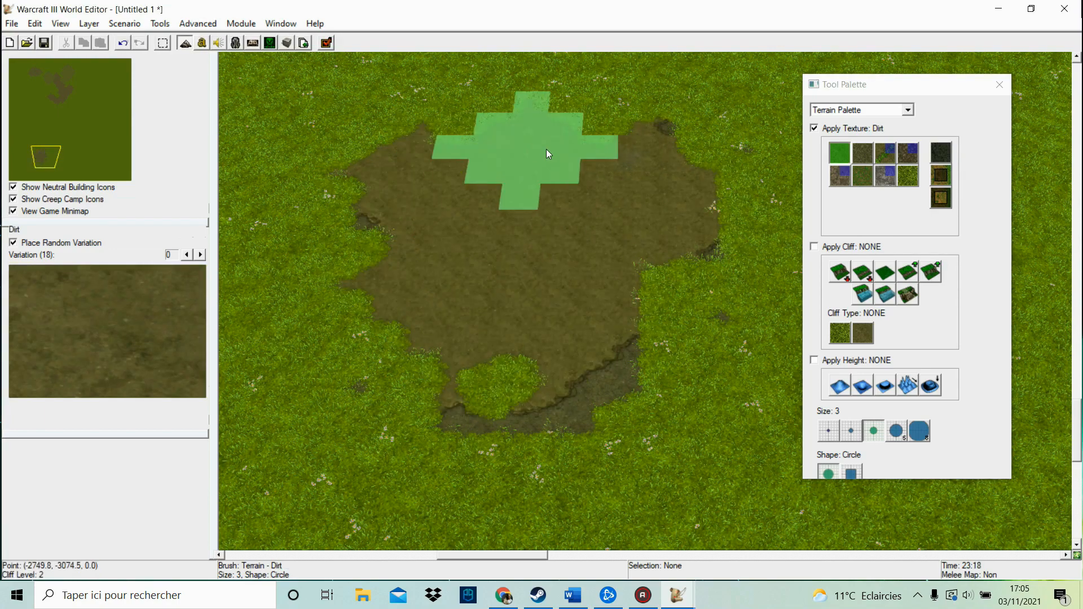
Cover the middle of the southwest dirt patch with Boundary and erase it using Remove Boundary
left_click(940, 175)
mouse_move(666, 259)
left_mouse_down()
mouse_move(518, 272)
mouse_move(396, 262)
mouse_move(661, 261)
left_mouse_up()
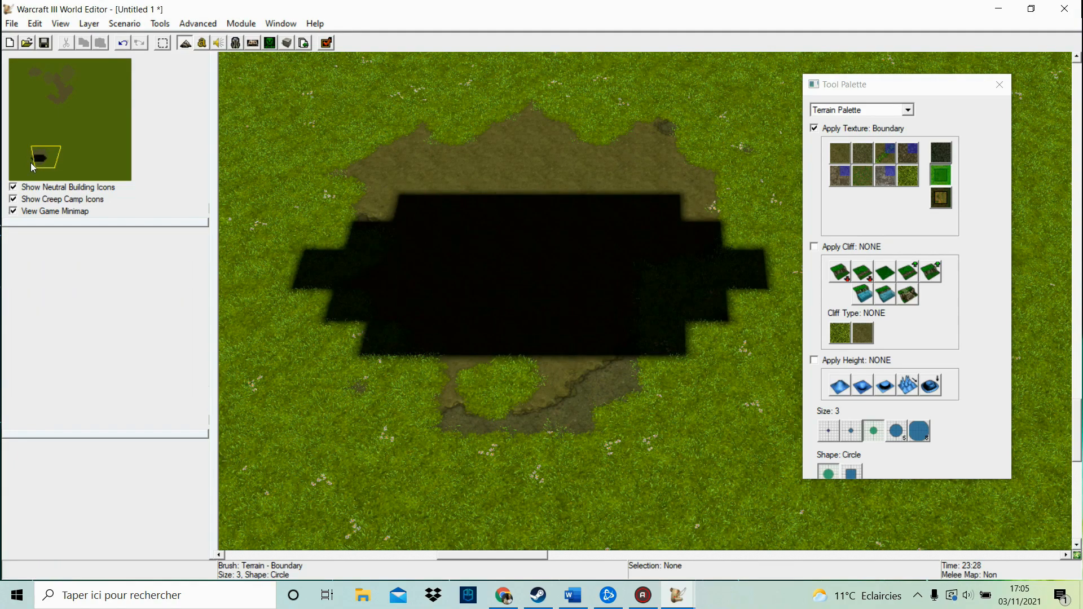
left_click(31, 162)
left_click(37, 160)
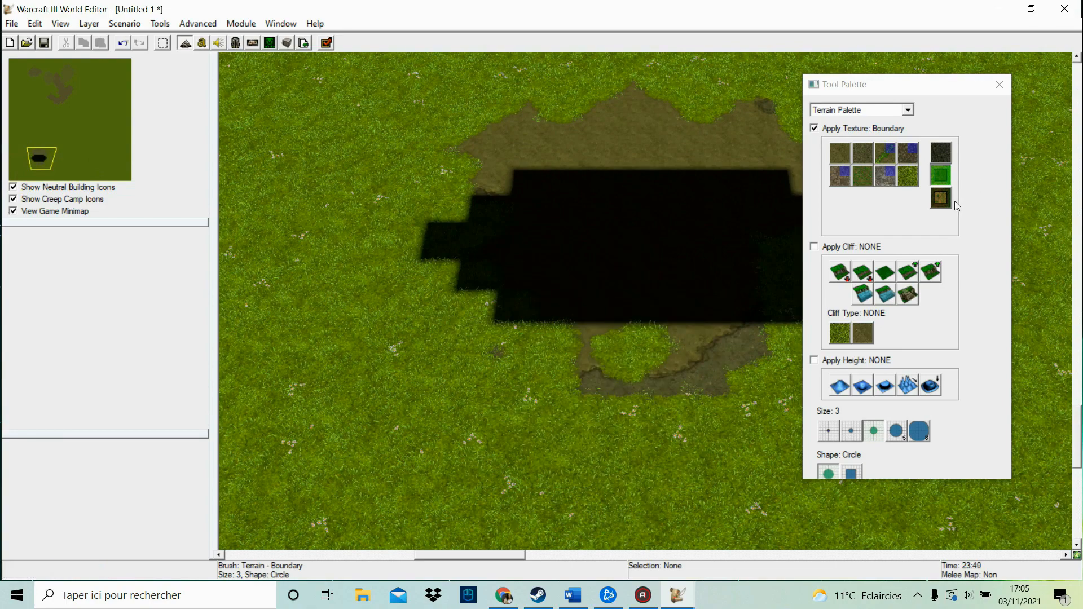
left_click(940, 198)
mouse_move(649, 243)
left_mouse_down()
mouse_move(567, 179)
mouse_move(789, 239)
left_mouse_up()
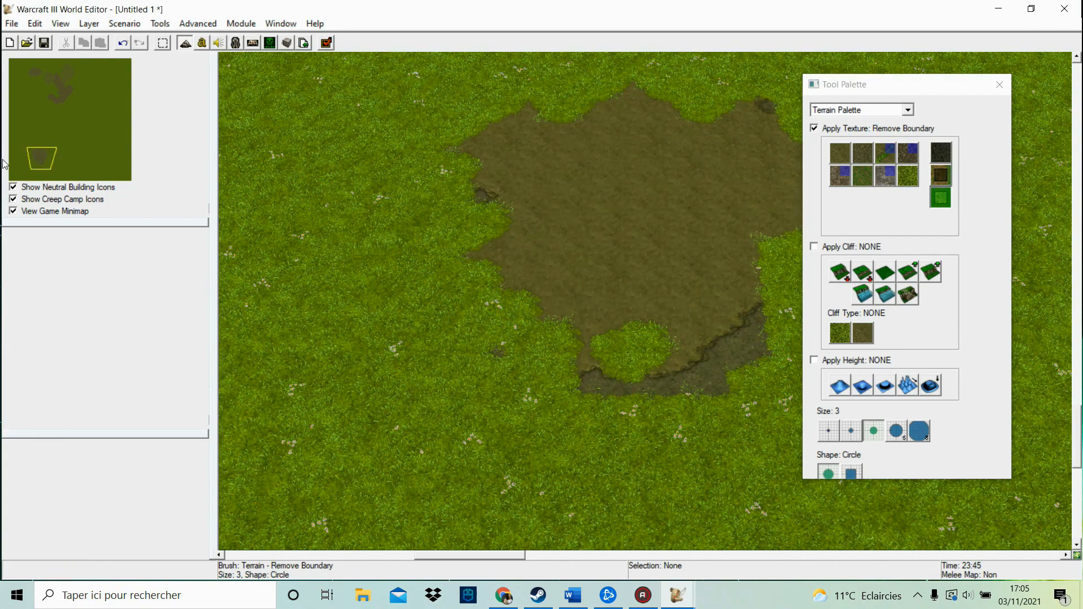
Cover the southwest dirt patch with Boundary using a size 3 square brush, and clear it again with Remove Boundary
left_click(47, 163)
left_click(41, 154)
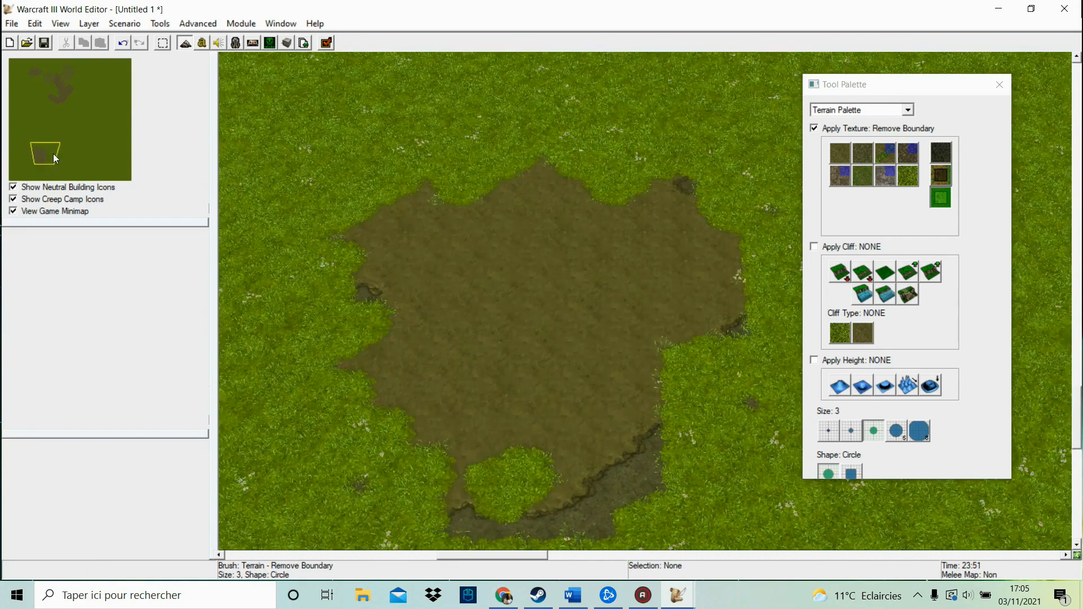
left_click(942, 176)
left_click(850, 472)
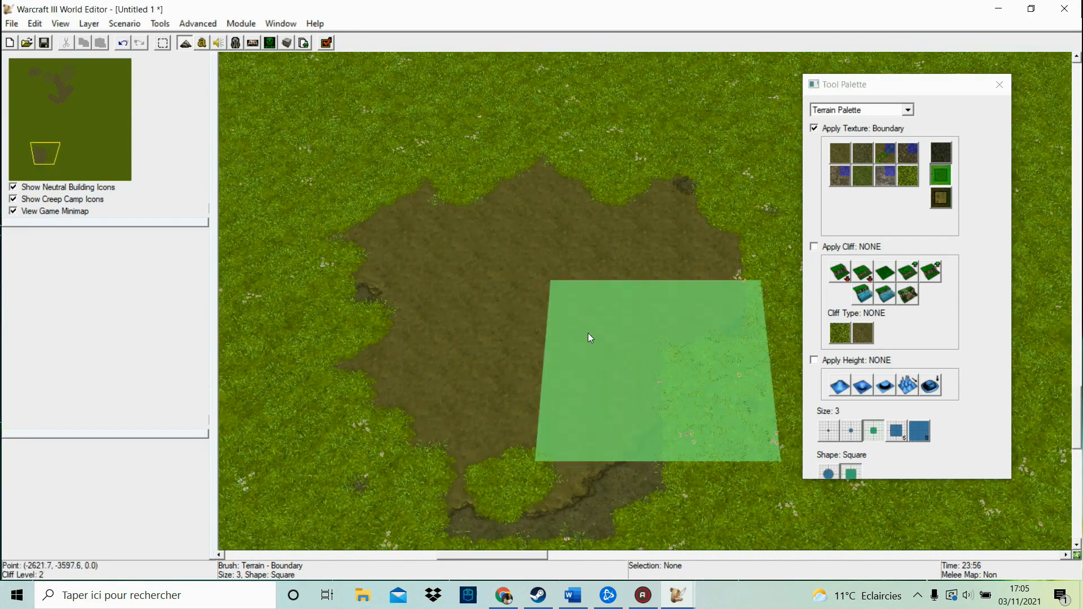
left_click(569, 310)
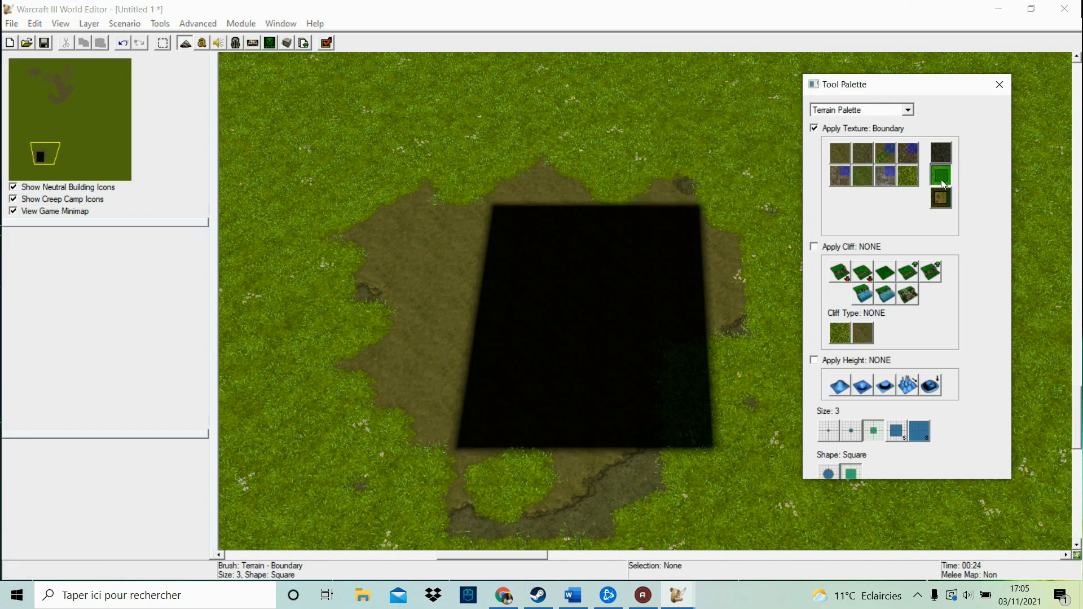
left_click(941, 198)
left_click_drag(625, 258, 587, 407)
Compare the square and circle brush shapes and the sizes 1, 3 and 8 over the grass south of the cobble area
left_click_drag(50, 107, 57, 115)
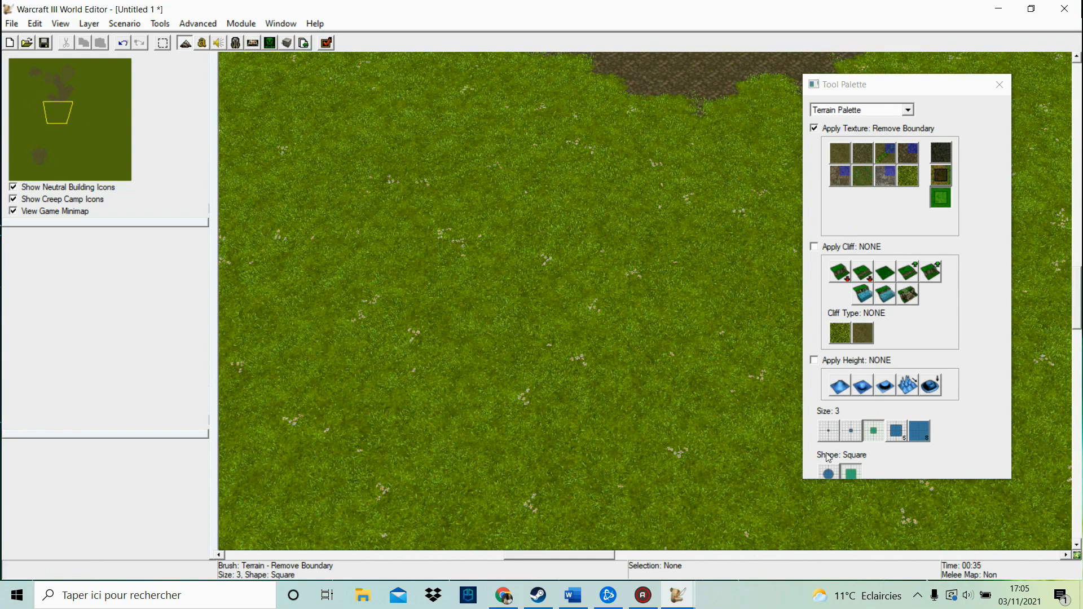
left_click(828, 473)
left_click(851, 473)
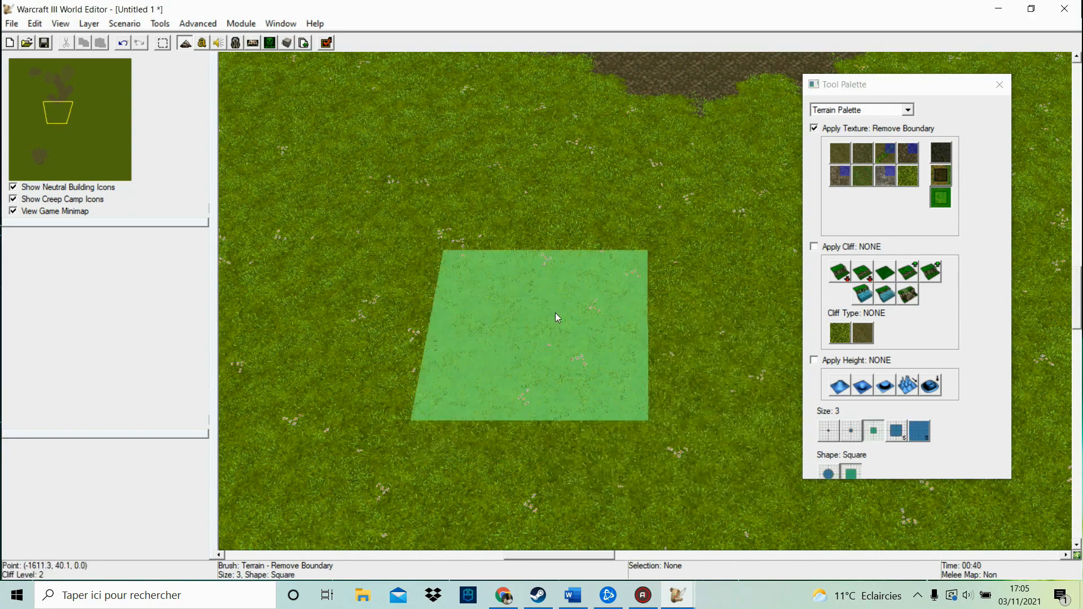
left_click(828, 436)
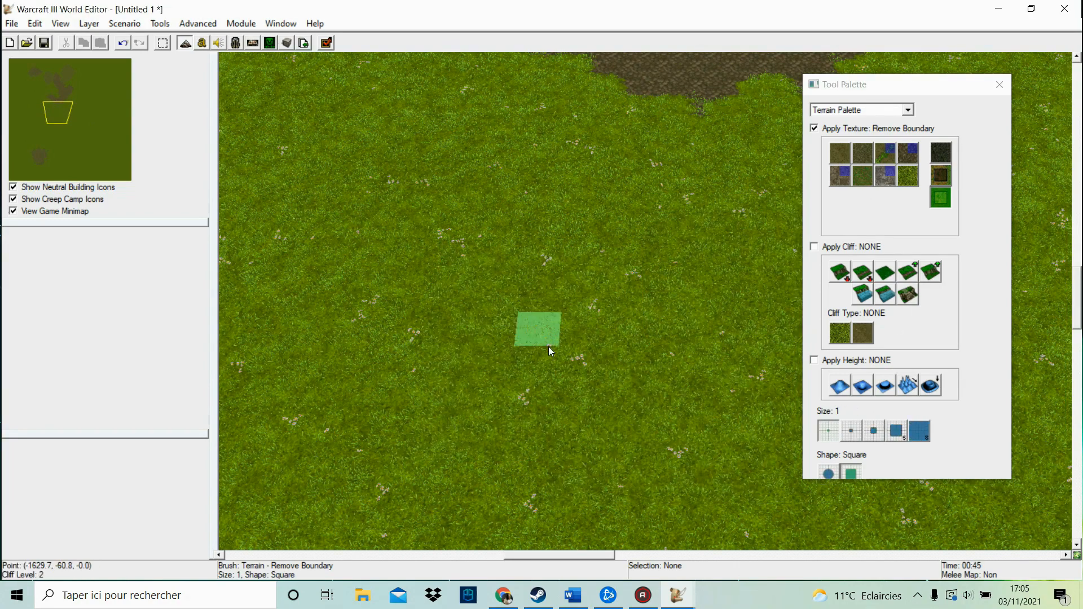
left_click(924, 431)
left_click(828, 473)
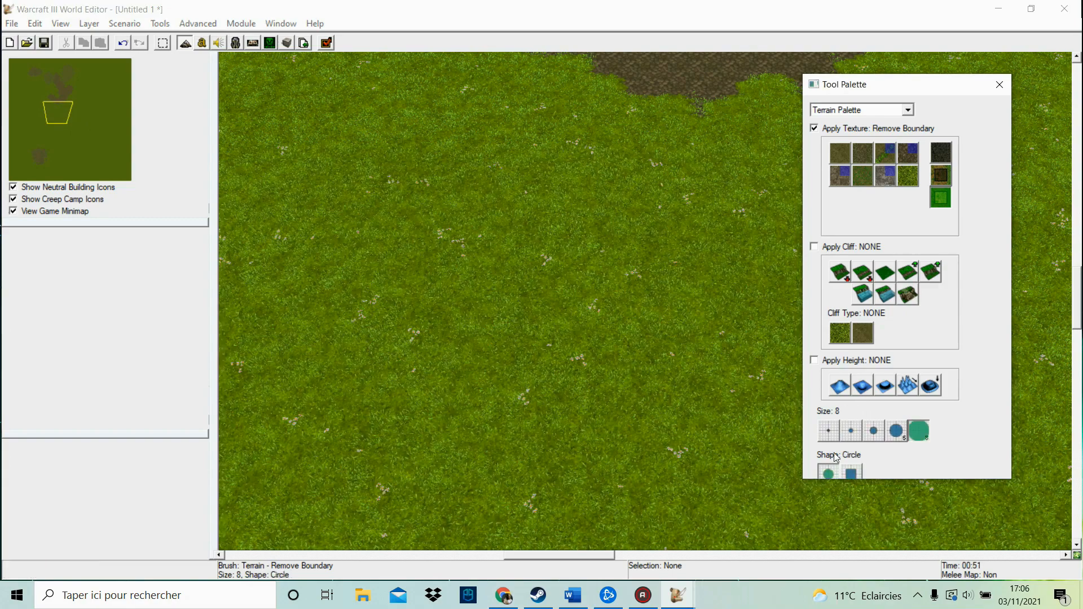
Raise a small hill in the grass south of the cobble area using the Raise height brush, size 3, circle
left_click(862, 385)
left_click(840, 385)
left_click(874, 431)
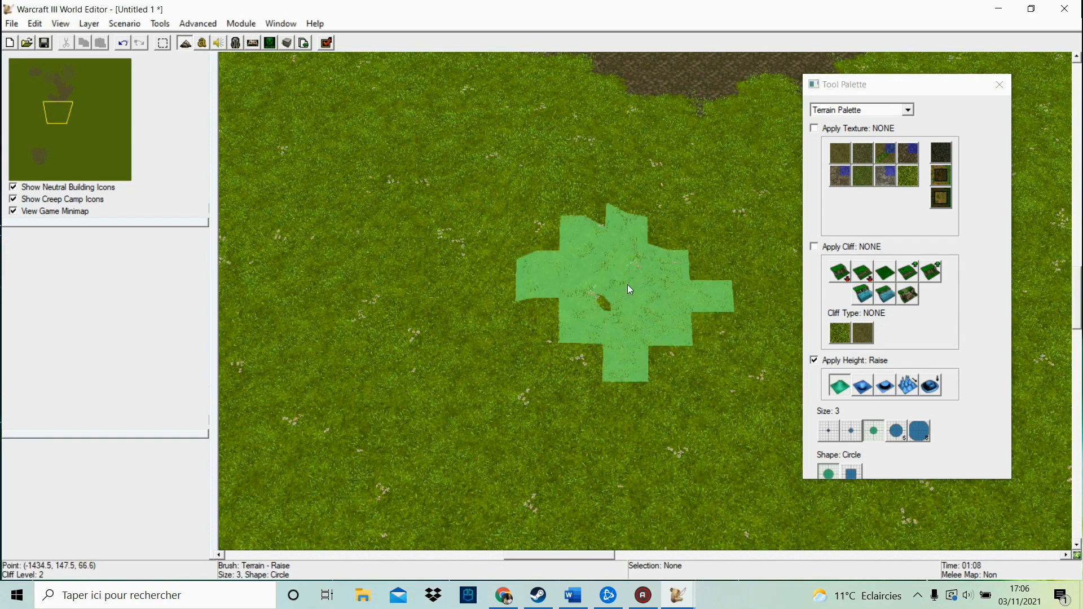
Display the medium grid and lower the ground beside the small hill with the Lower height brush
left_click(862, 386)
left_click(89, 23)
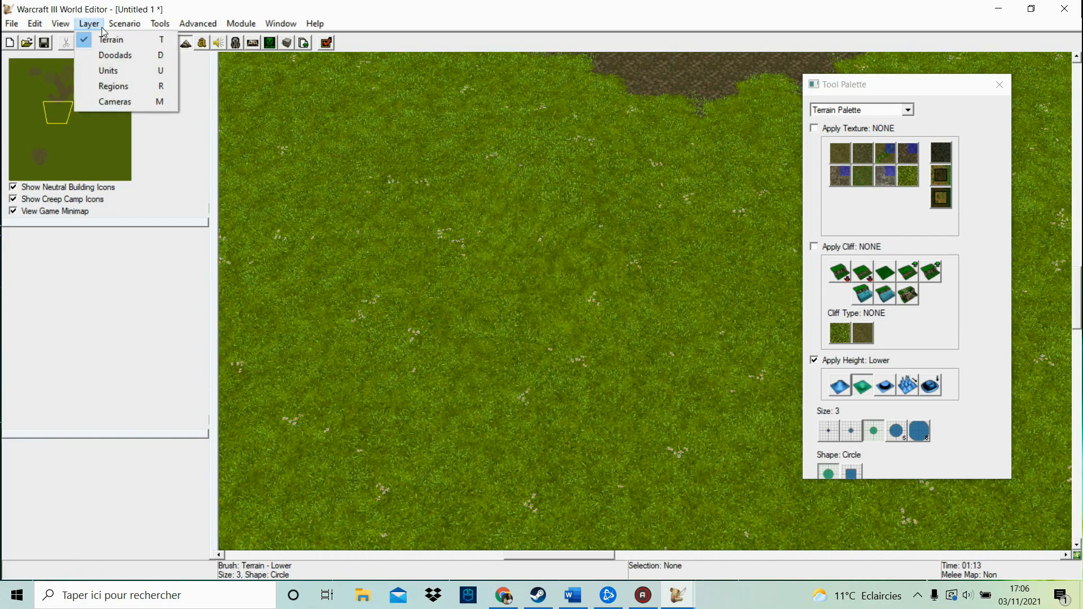
mouse_move(124, 214)
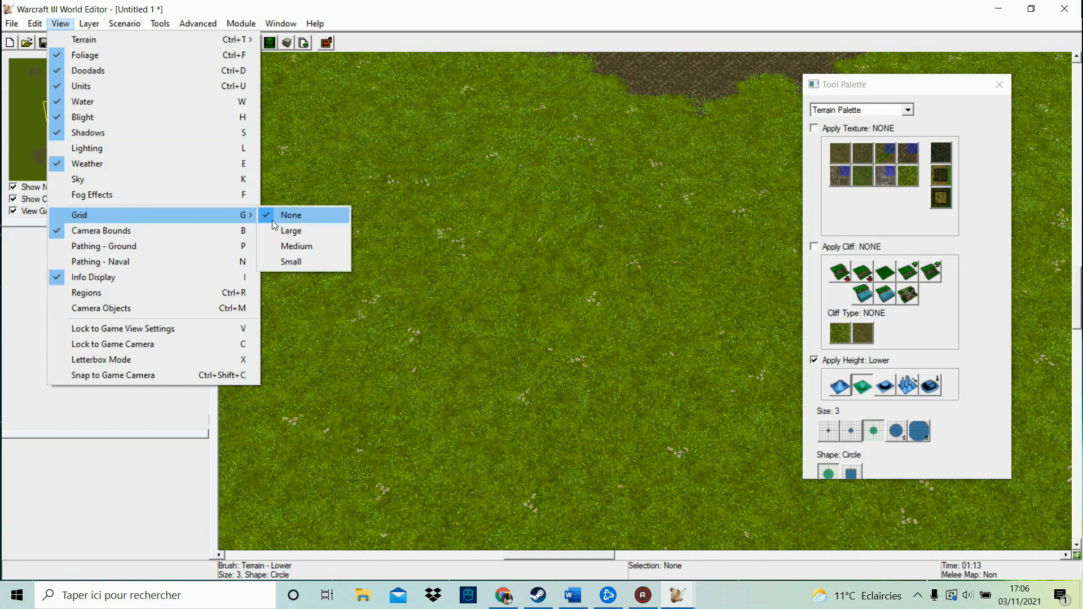
left_click(297, 248)
mouse_move(624, 338)
left_mouse_down()
mouse_move(624, 350)
mouse_move(624, 326)
mouse_move(648, 337)
mouse_move(645, 369)
left_mouse_up()
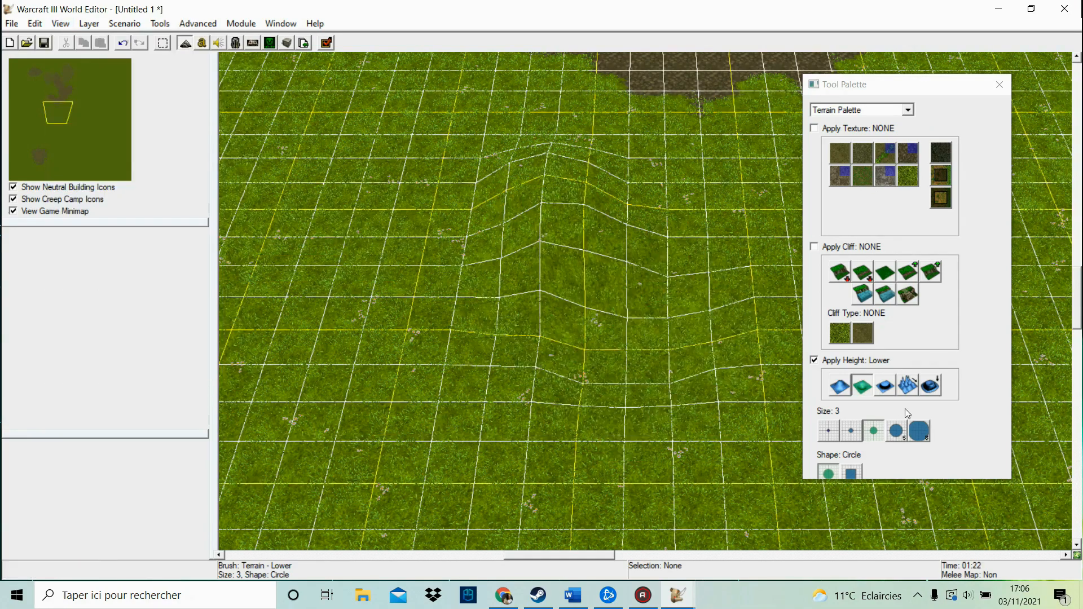
Level the hill and dip with the Plateau brush, and roughen the area with the Noise brush at size 8
left_click(885, 386)
mouse_move(503, 212)
left_mouse_down()
mouse_move(733, 278)
mouse_move(443, 56)
mouse_move(481, 340)
mouse_move(749, 295)
left_mouse_up()
left_click(918, 431)
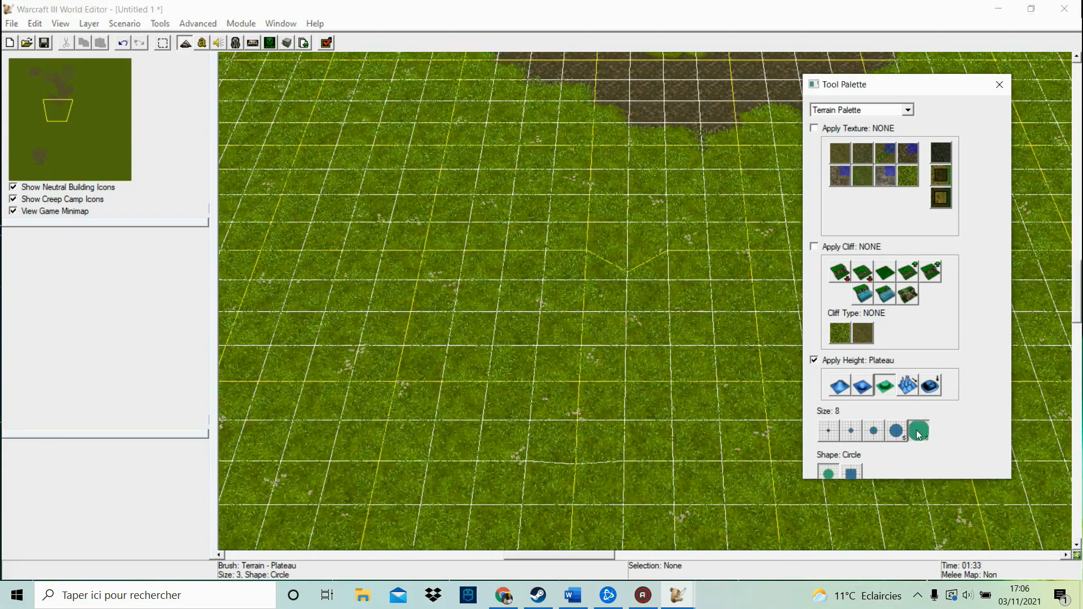
left_click(907, 386)
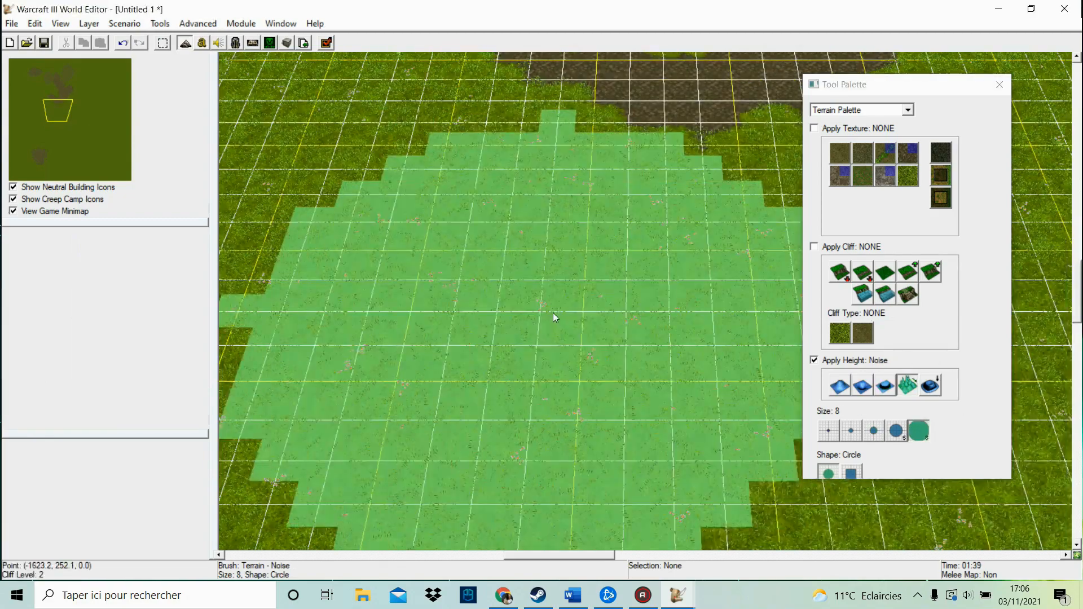
mouse_move(553, 313)
left_mouse_down()
mouse_move(556, 299)
mouse_move(601, 281)
left_mouse_up()
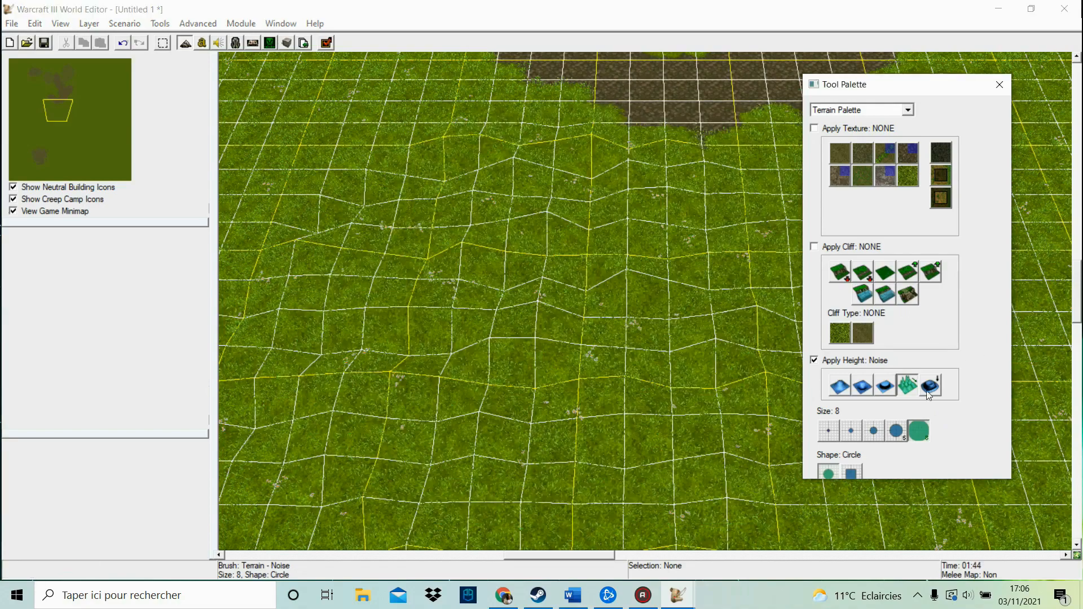
Smooth the roughened ground and raise a broad hill there with the size 8 circle brush
left_click(930, 386)
left_click_drag(646, 317, 588, 303)
left_click(839, 385)
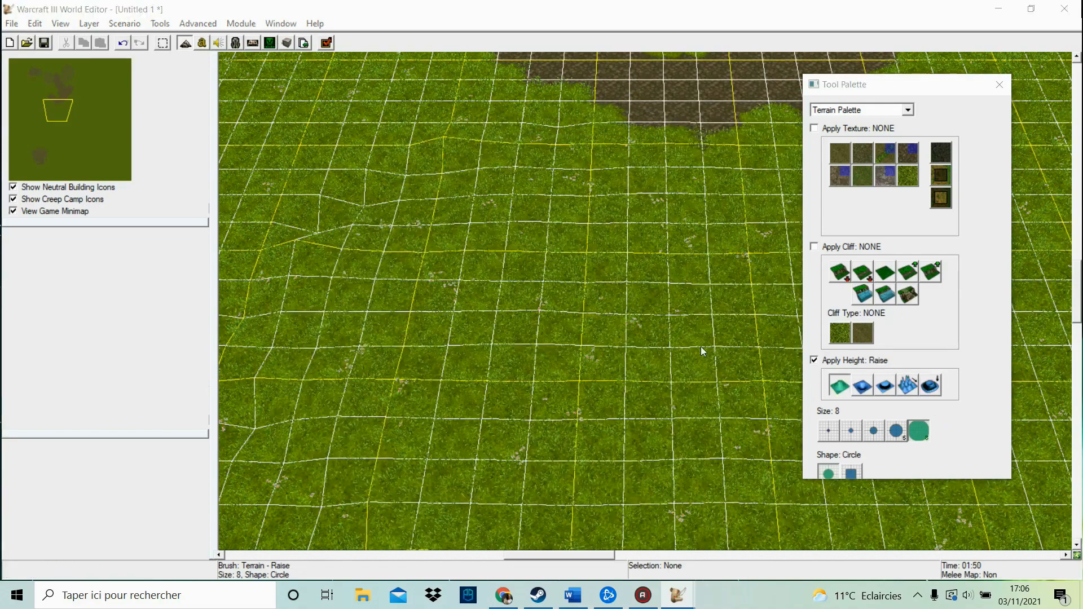
left_click_drag(700, 347, 659, 282)
Soften the broad hill with the Smooth brush and flatten the whole area with the Plateau brush
left_click(929, 386)
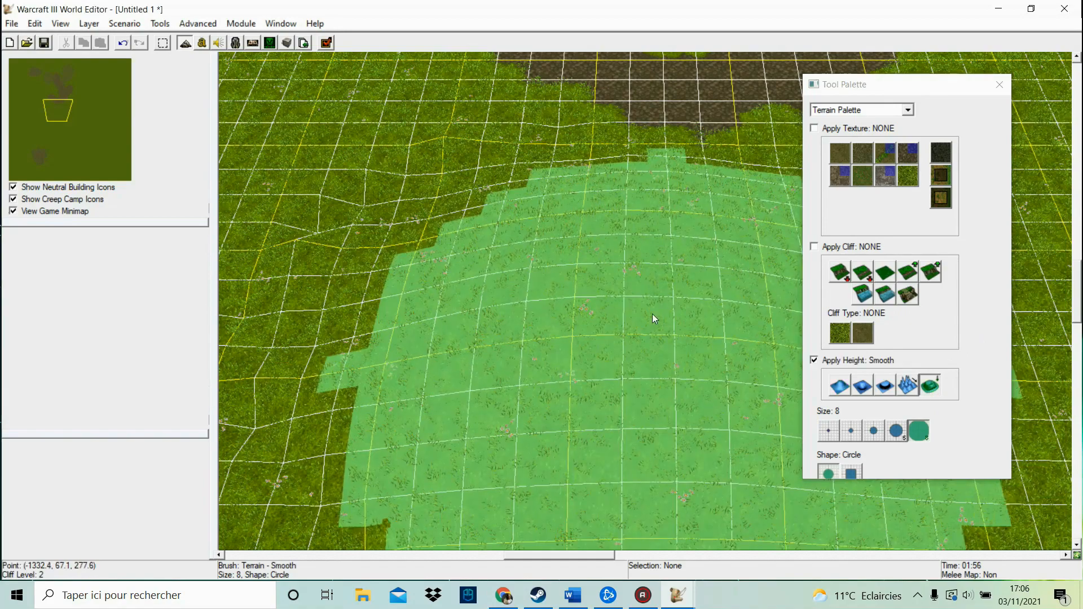
left_click(885, 385)
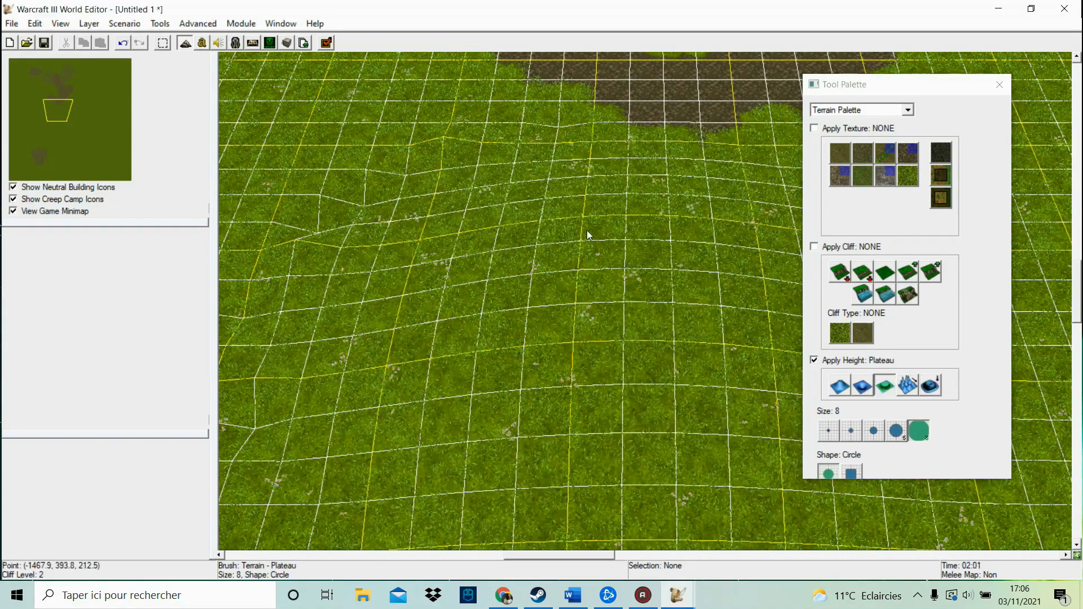
left_click_drag(674, 363, 669, 336)
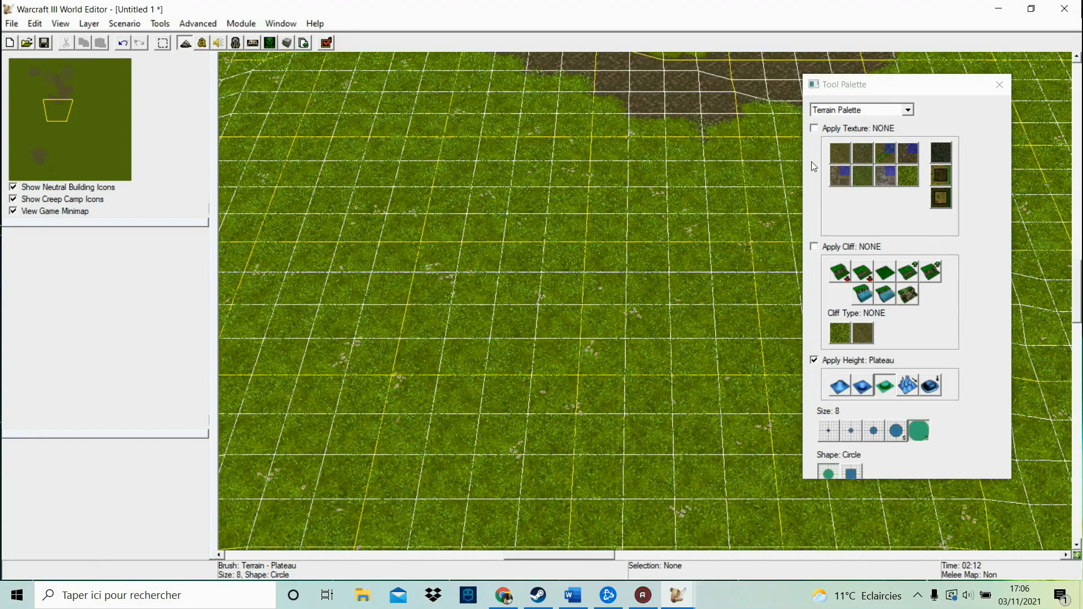
Set up a Grass Cliff brush with Increase One, size 1 and square shape, and turn the grid off
left_click(908, 273)
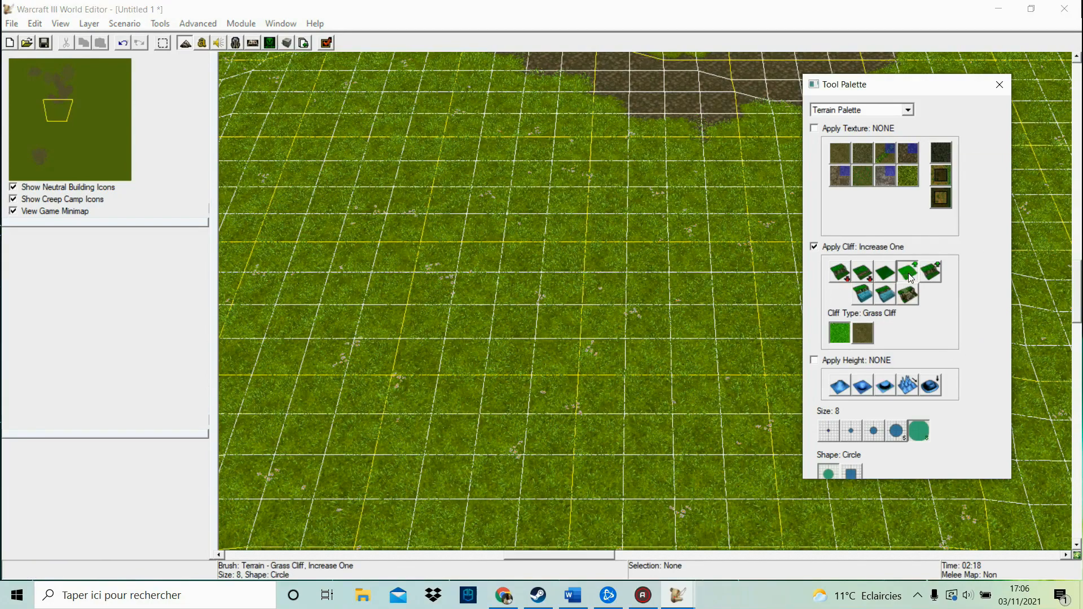
left_click(832, 431)
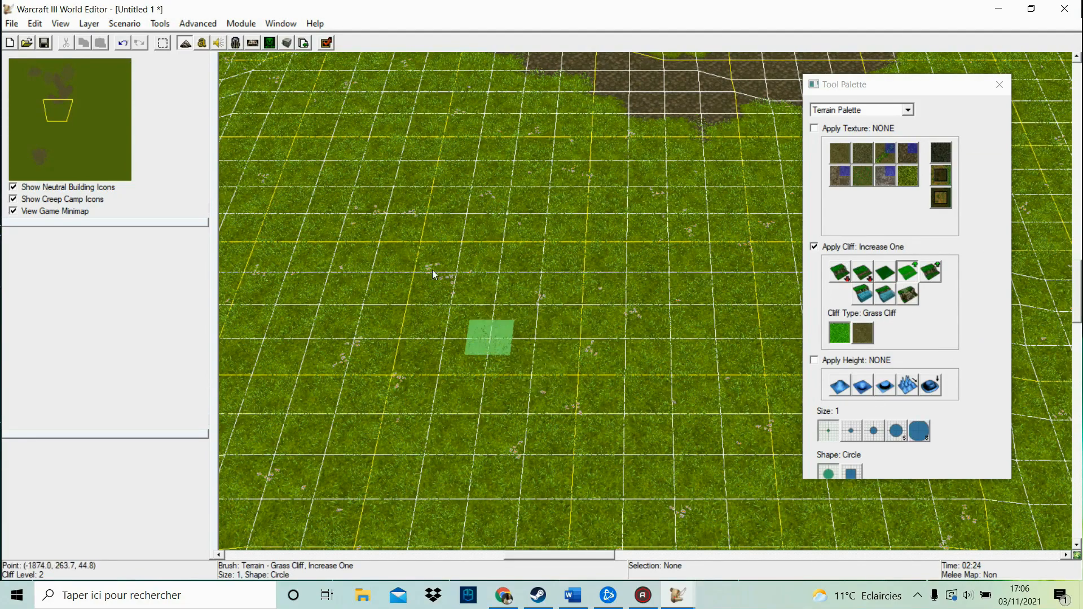
left_click(92, 23)
mouse_move(61, 24)
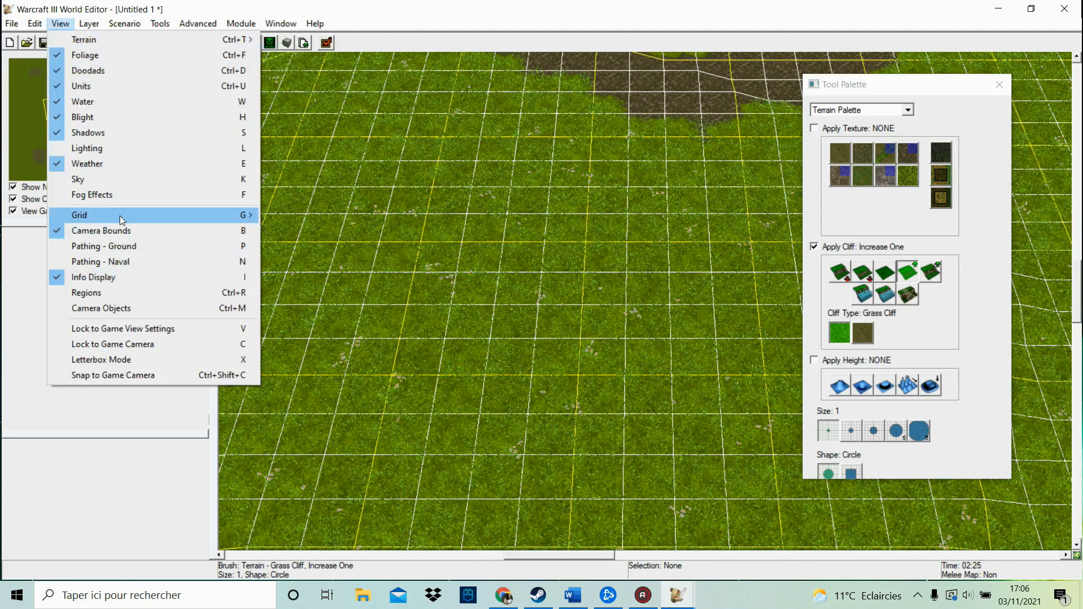
mouse_move(120, 216)
left_click(282, 216)
scroll(552, 282, "up", 2)
left_click(851, 472)
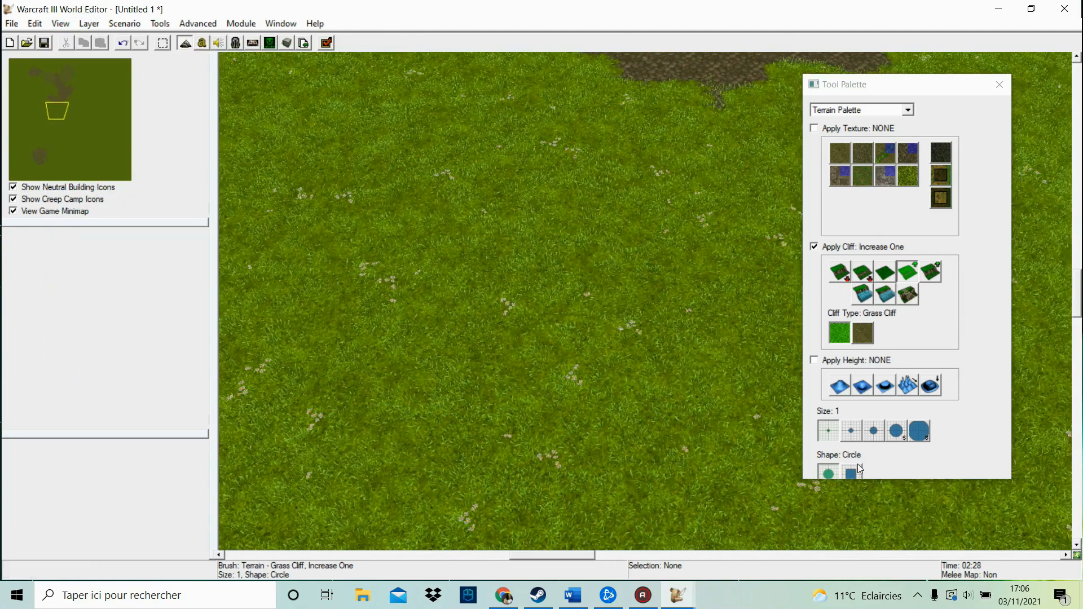
Build a small multi-level grass cliff south of the cobble area with the Increase One brush
left_click(624, 353)
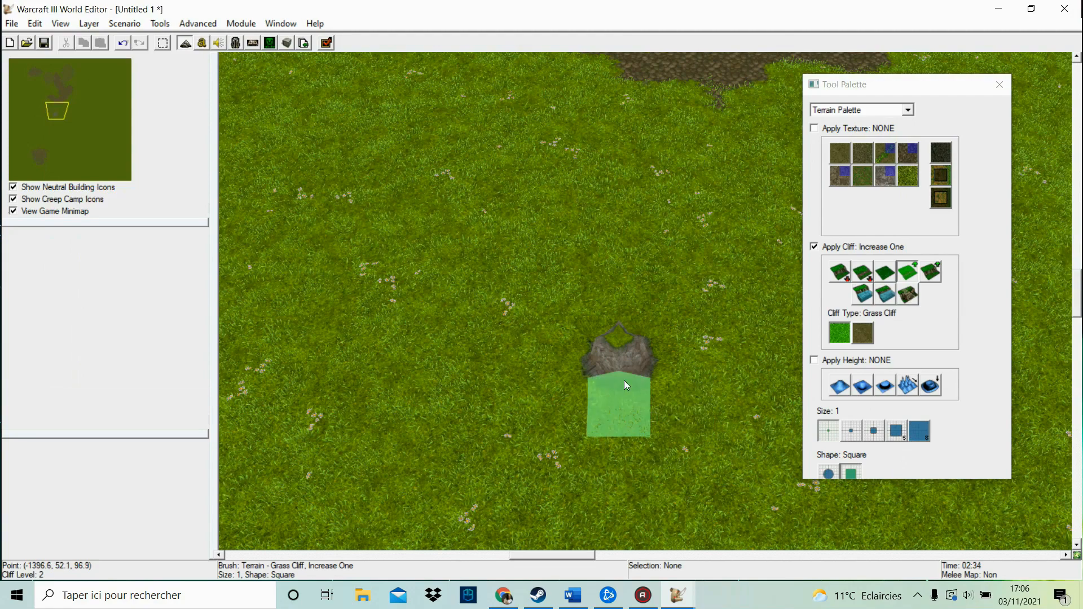
left_click(539, 352)
mouse_move(647, 360)
left_mouse_down()
mouse_move(697, 328)
mouse_move(741, 339)
left_mouse_up()
left_click(695, 334)
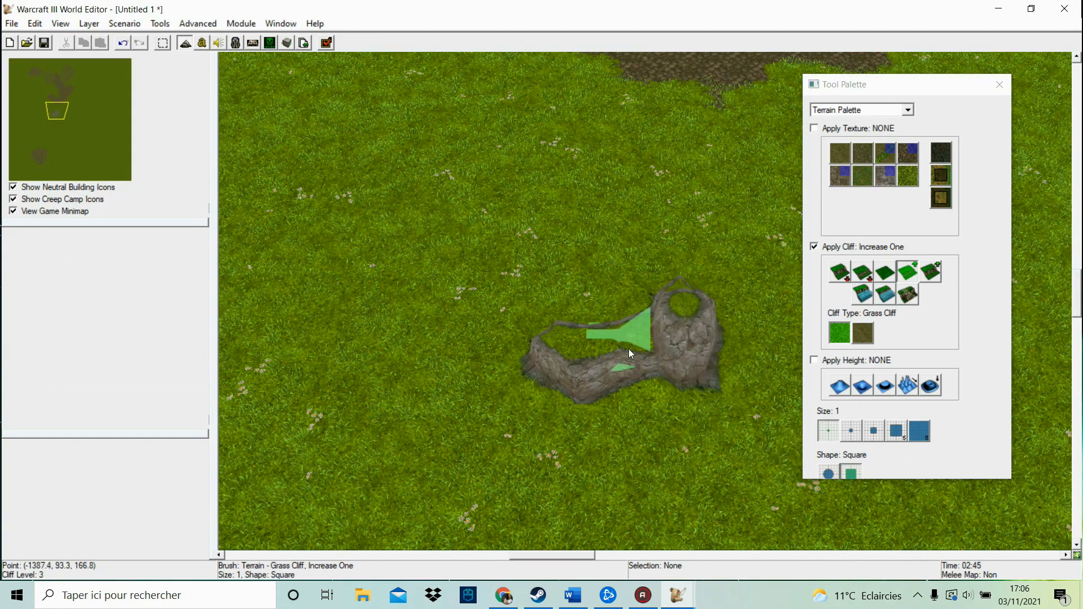
left_click(614, 340)
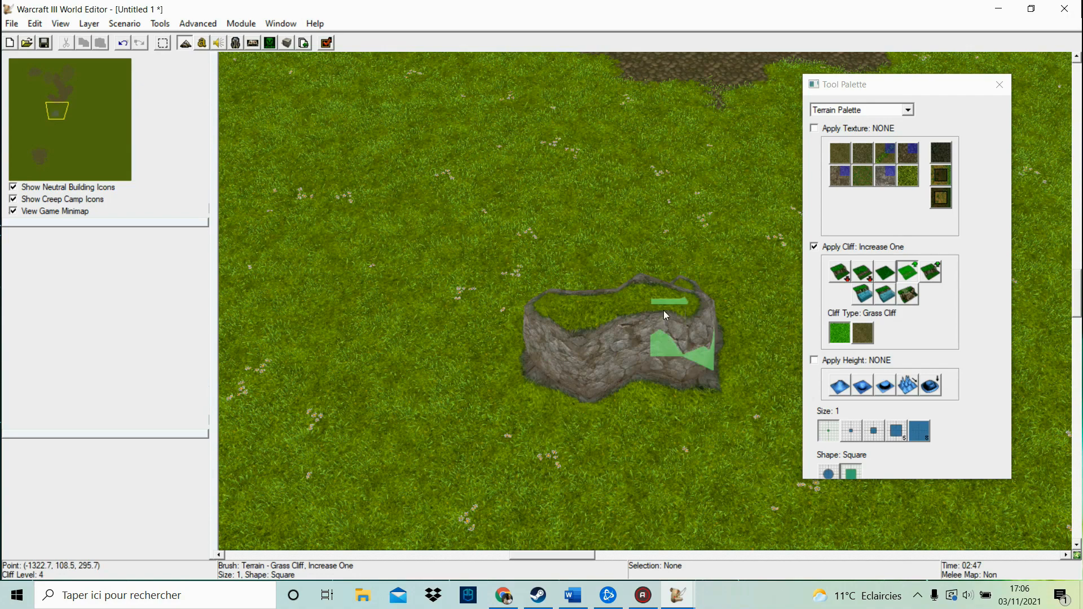
left_click(684, 283)
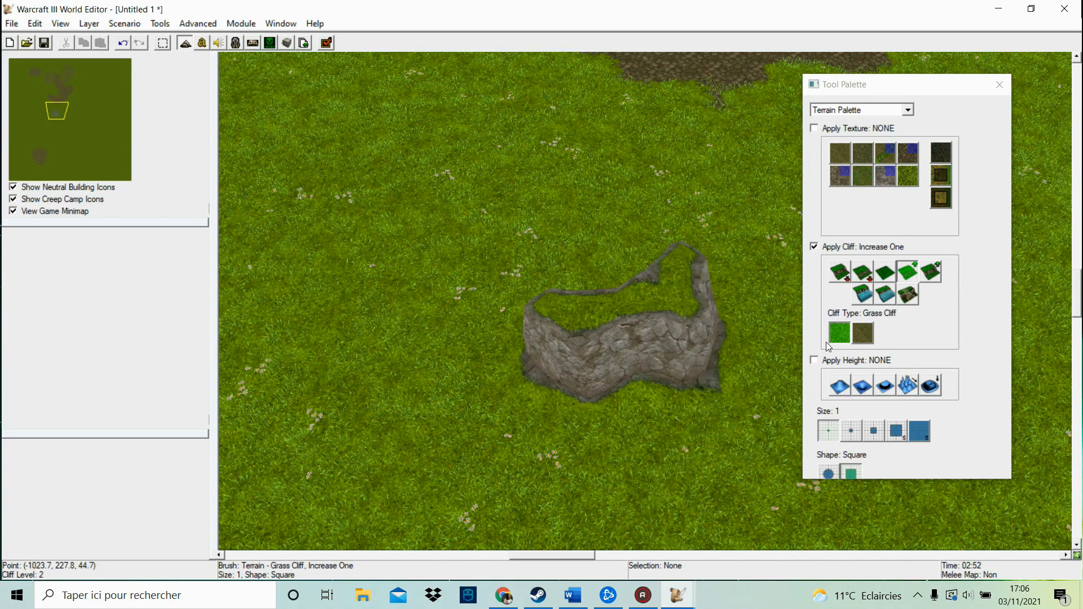
Keep increasing the cliff levels to grow the small cliff into a tall, multi-tiered mountain
left_click(581, 321)
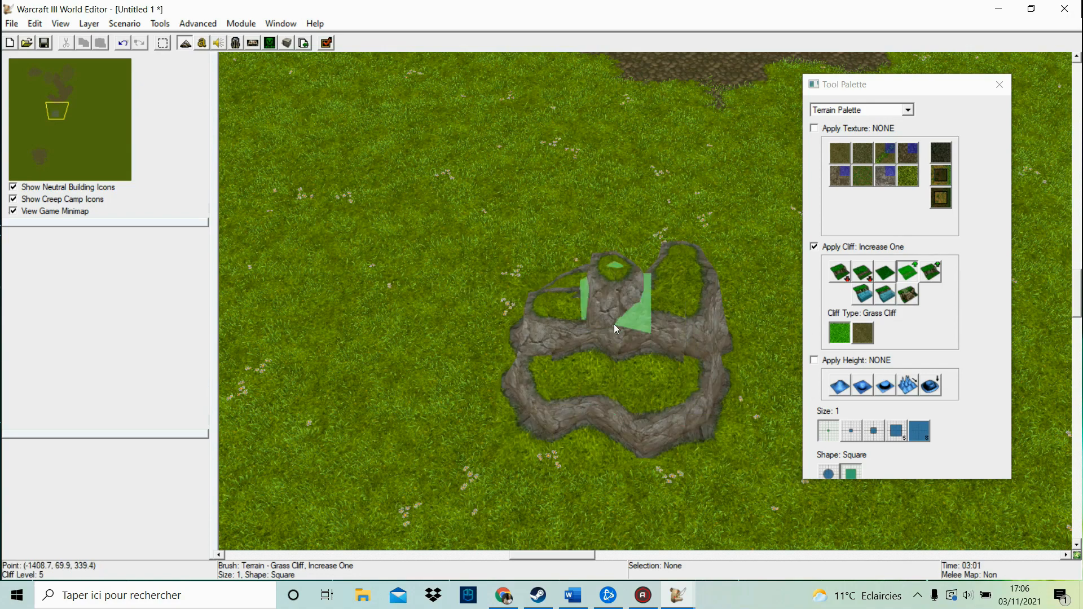
left_click(657, 305)
left_click(561, 313)
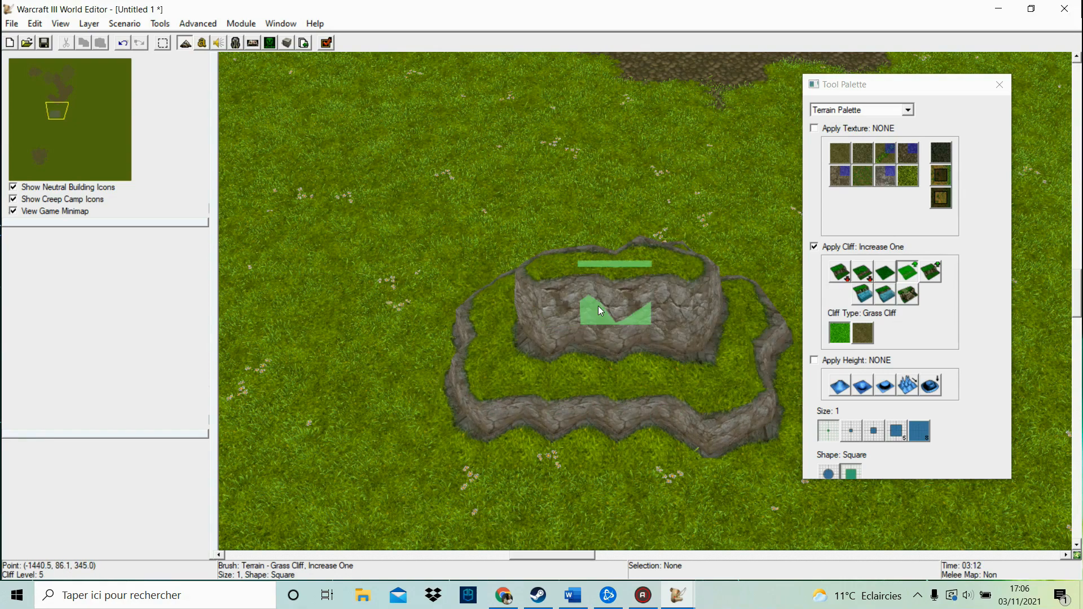
left_click(558, 266)
left_click(560, 266)
left_click(560, 266)
scroll(561, 265, "down", 5)
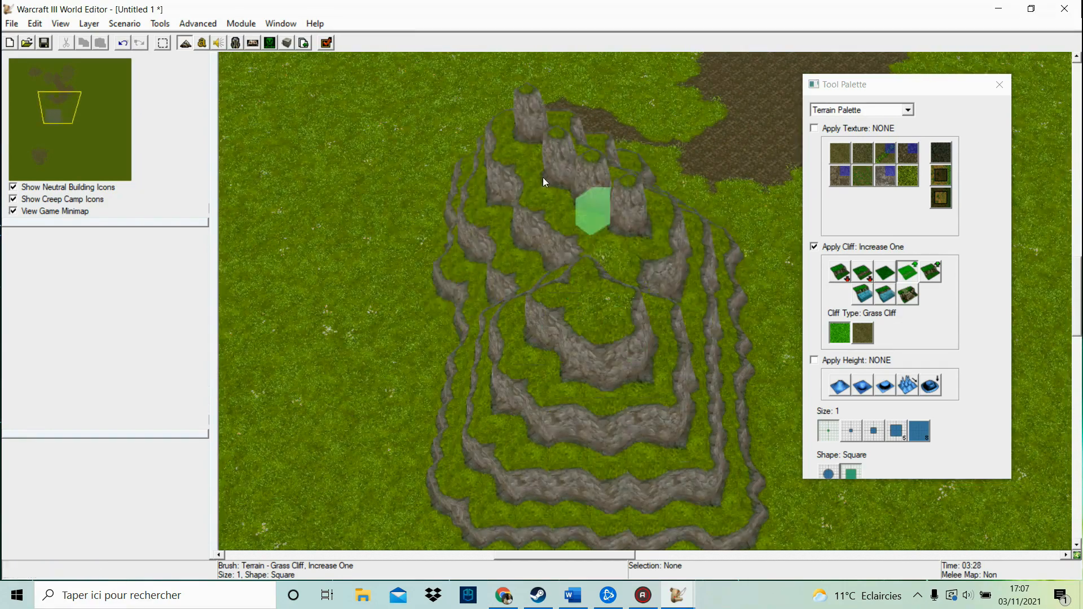
Undo all the cliff increases until the grass south of the cobble area is flat
left_click(124, 42)
left_click(125, 42)
left_click(125, 42)
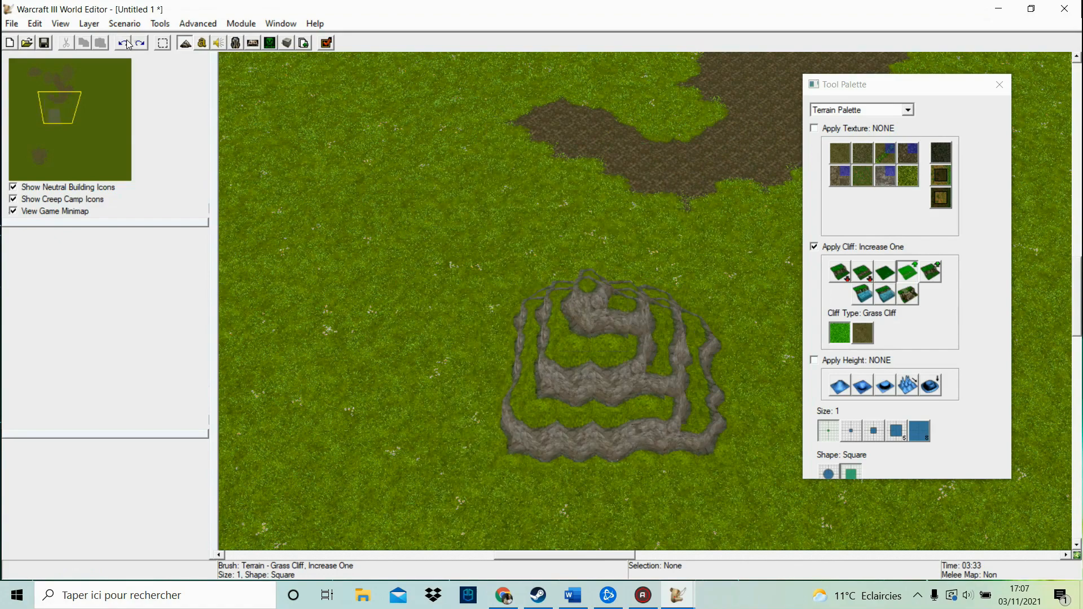
left_click(125, 41)
left_click(125, 41)
left_click(125, 42)
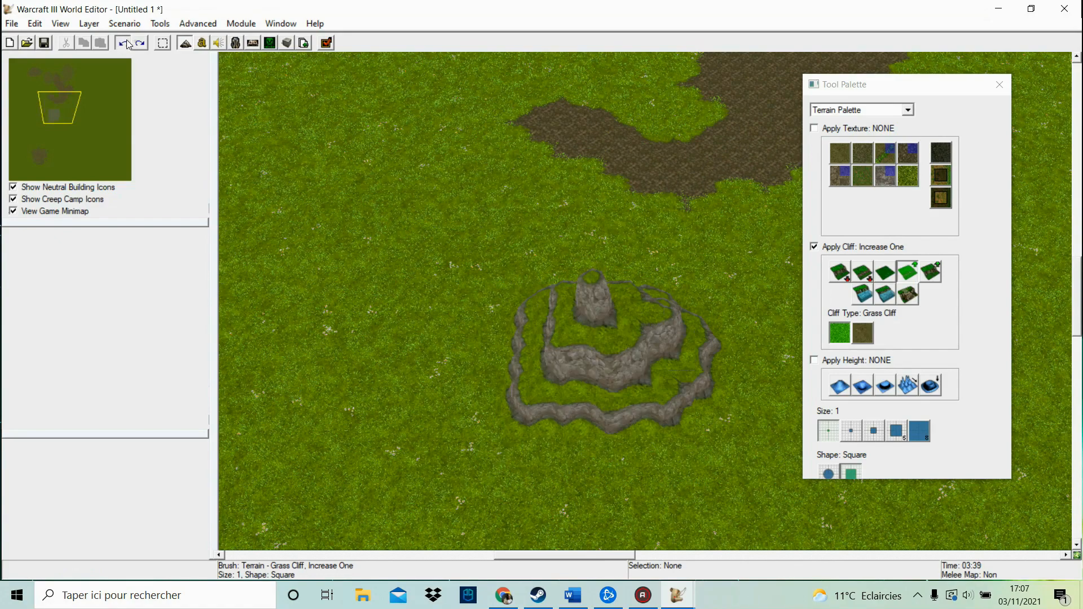
left_click(125, 42)
left_click(126, 43)
left_click(125, 42)
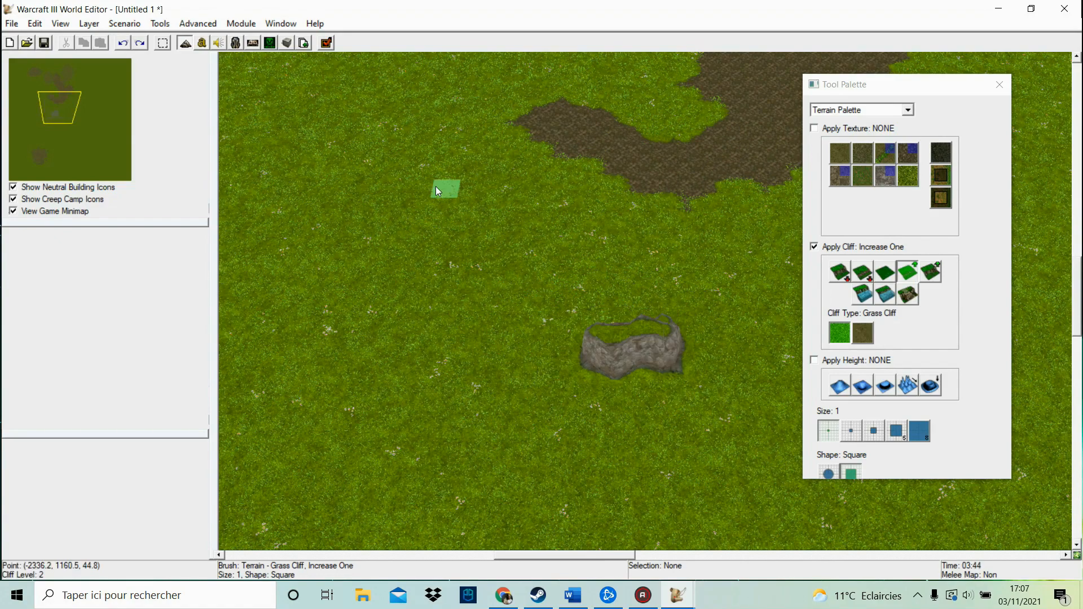
left_click(123, 43)
left_click(122, 44)
left_click(121, 44)
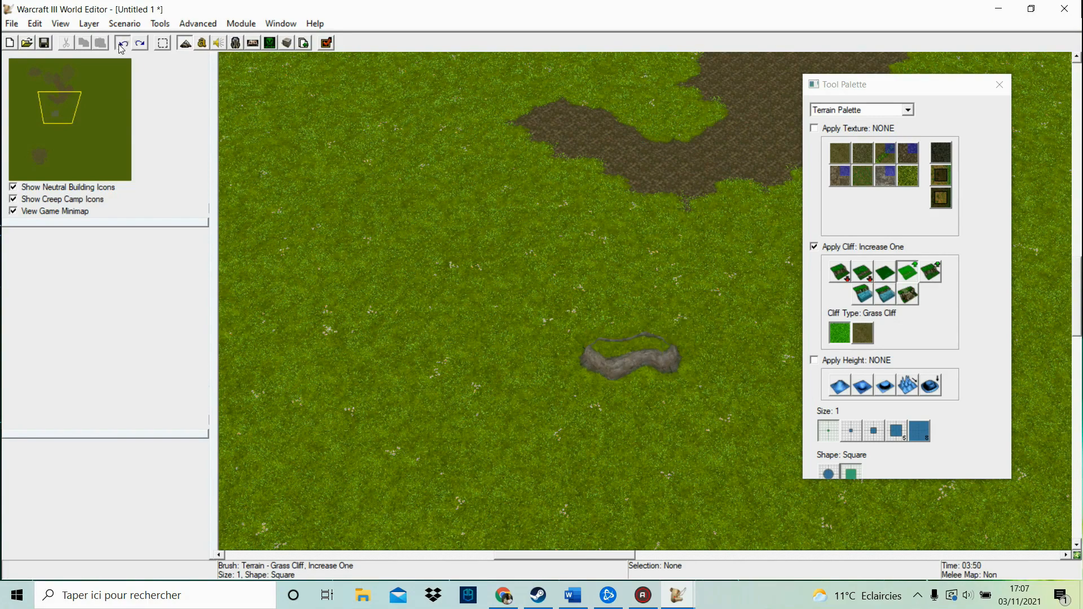
left_click(121, 44)
left_click(121, 44)
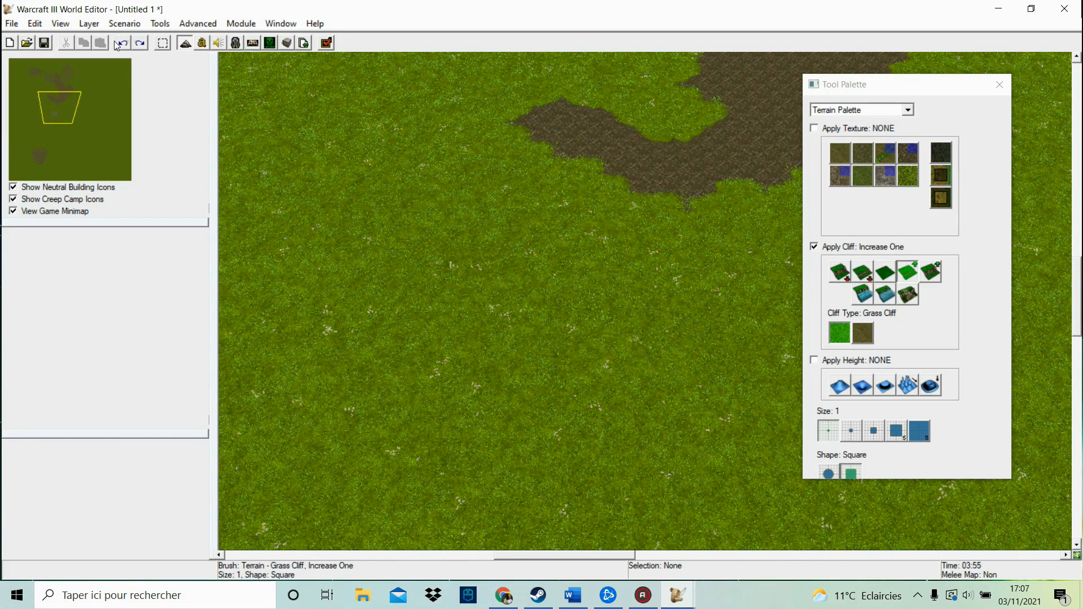
Raise a broad dirt cliff south of the cobble area with a size 5 circular Increase One brush, and undo it
left_click(863, 334)
left_click(829, 469)
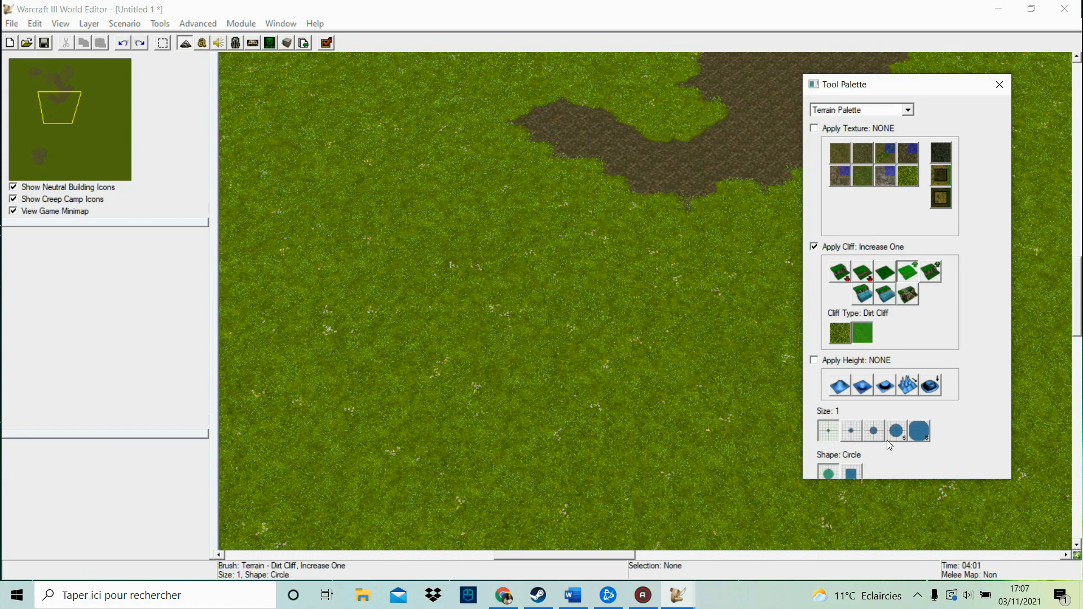
left_click(894, 433)
left_click_drag(616, 309, 415, 311)
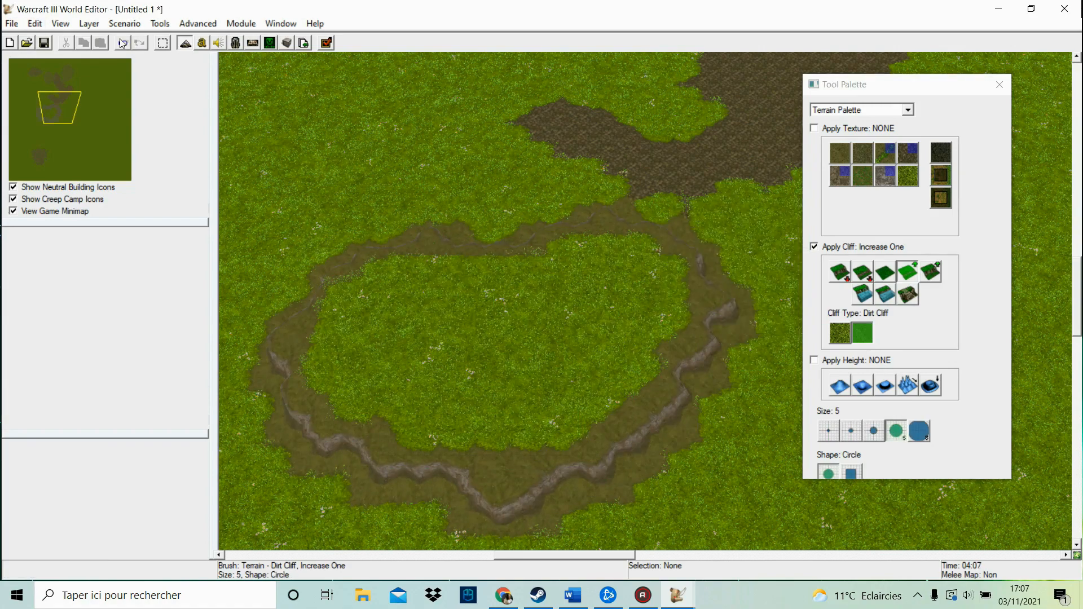
left_click(122, 43)
Sink a long pit southwest of the cobble area with a size 3 square Decrease Two dirt cliff brush
left_click(863, 388)
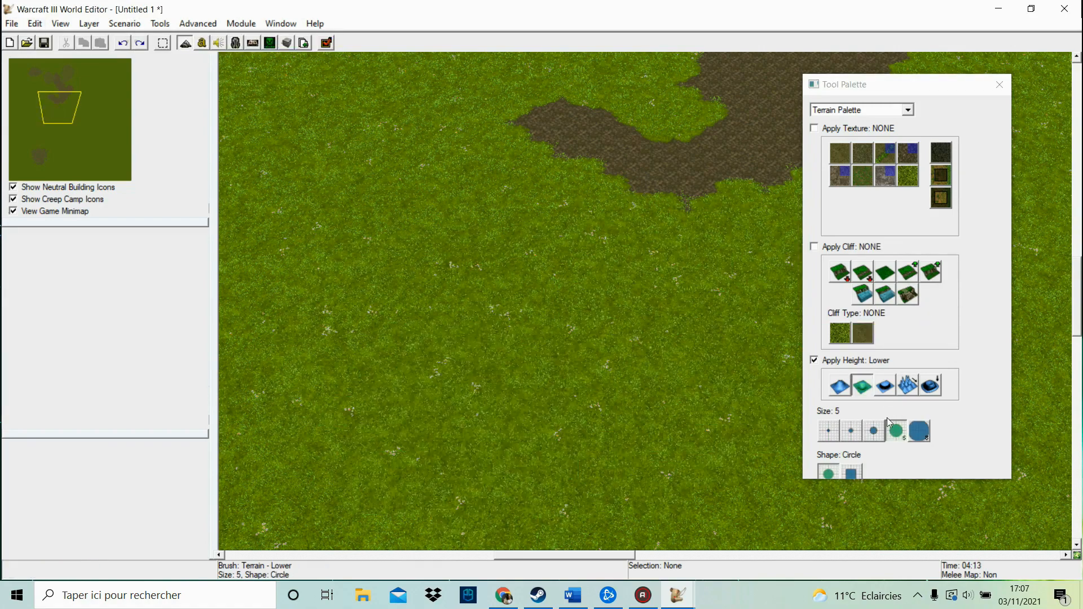
left_click(851, 472)
left_click(867, 435)
mouse_move(490, 372)
left_mouse_down()
mouse_move(477, 308)
mouse_move(484, 268)
left_mouse_up()
left_click(840, 271)
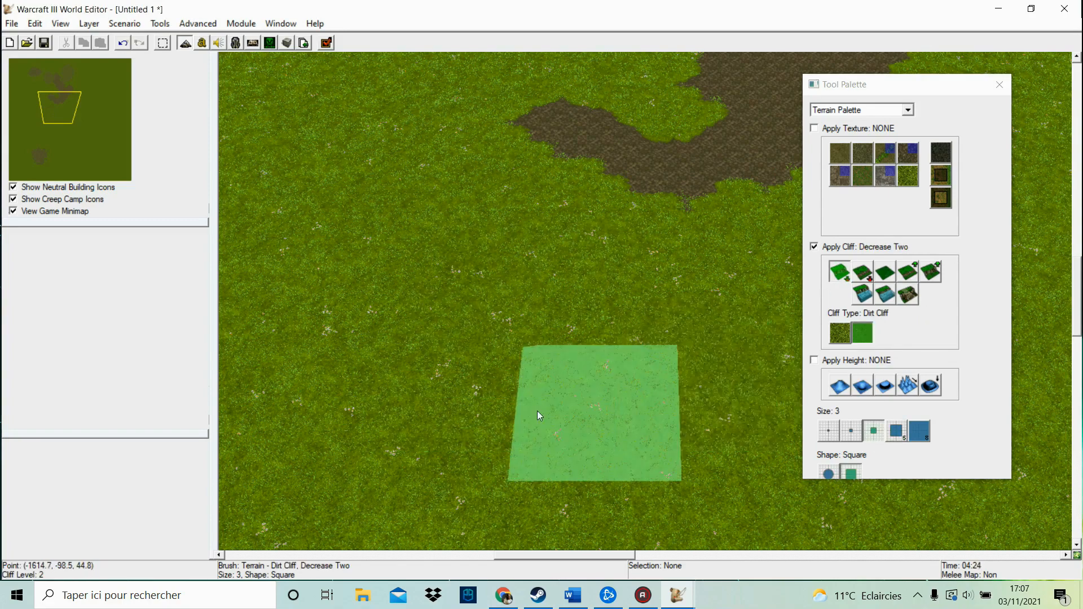
mouse_move(537, 411)
left_mouse_down()
mouse_move(451, 342)
mouse_move(456, 205)
mouse_move(440, 412)
mouse_move(416, 452)
mouse_move(471, 199)
mouse_move(498, 164)
left_mouse_up()
Cover the floor of the sunken pit with the Boundary texture using a size 1 square brush
left_click(940, 175)
left_click(829, 431)
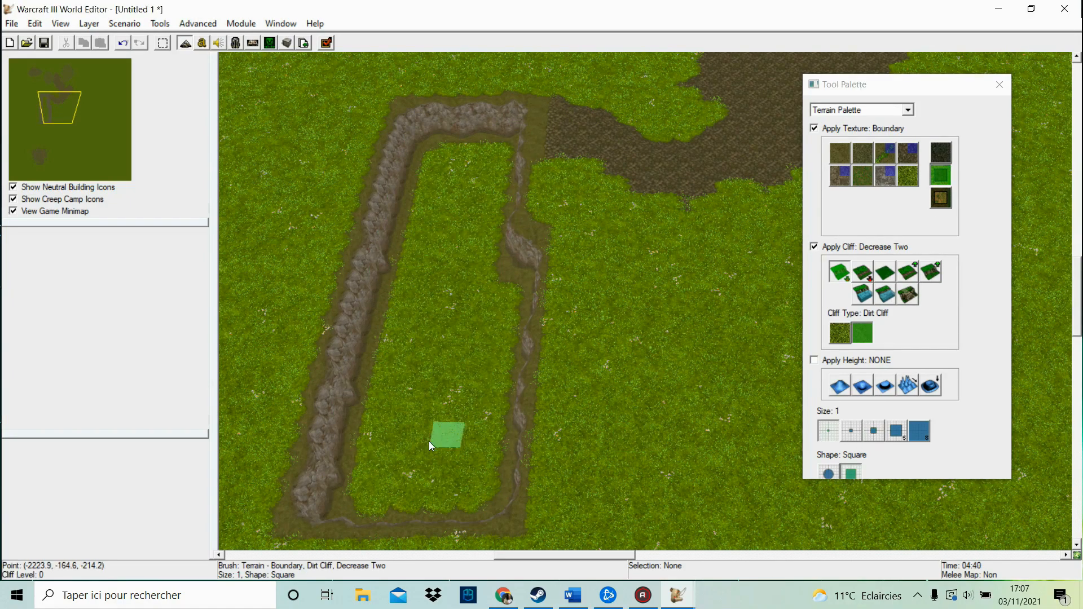
left_click_drag(428, 441, 424, 359)
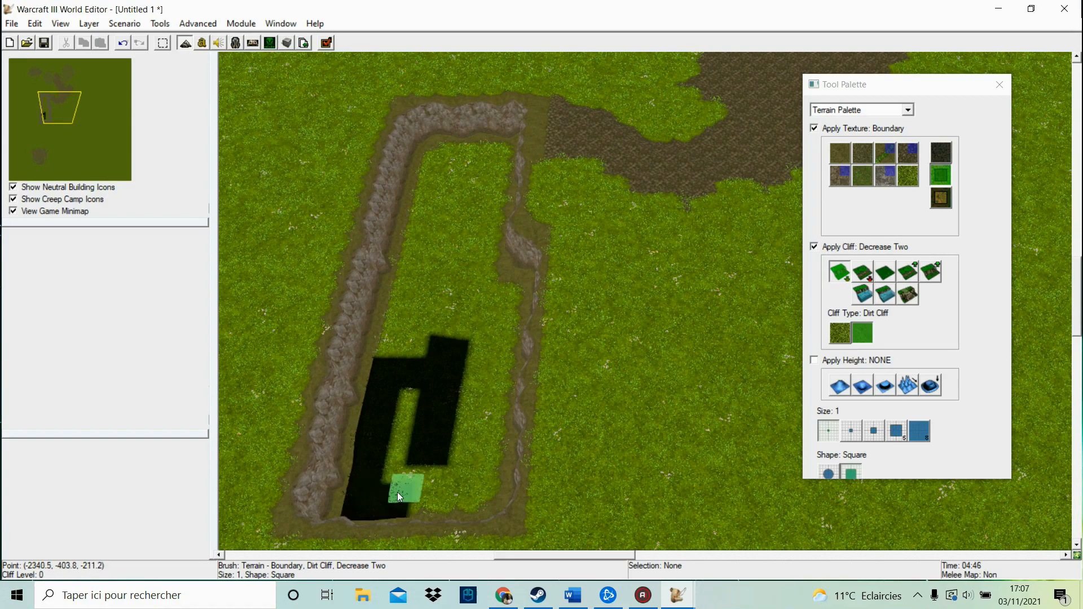
mouse_move(462, 490)
left_mouse_down()
mouse_move(483, 483)
mouse_move(419, 435)
left_mouse_up()
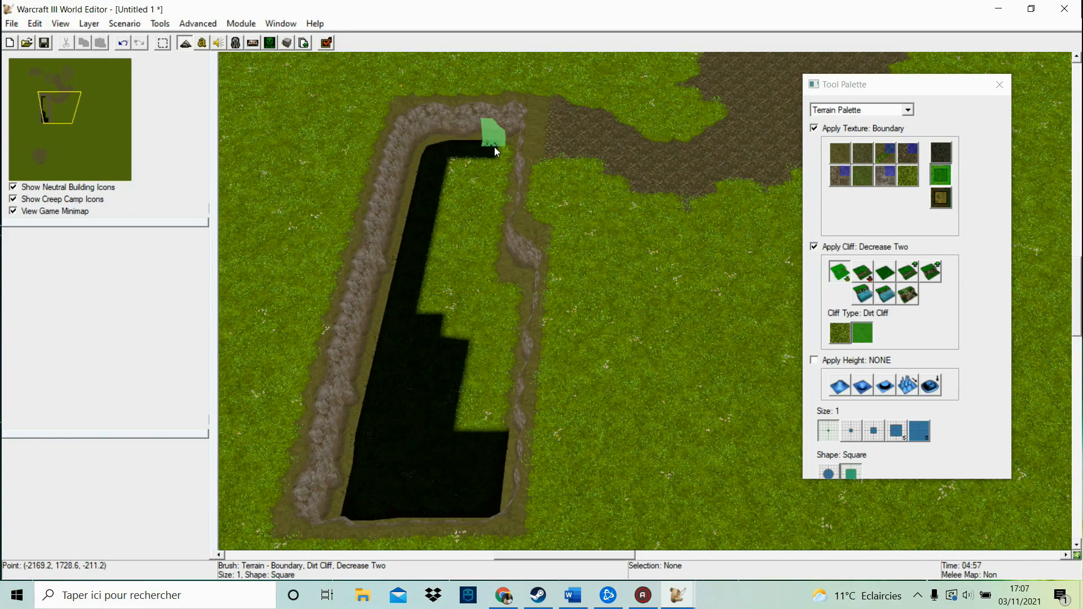
left_click_drag(495, 146, 503, 247)
mouse_move(496, 193)
left_mouse_down()
mouse_move(482, 168)
mouse_move(461, 179)
left_mouse_up()
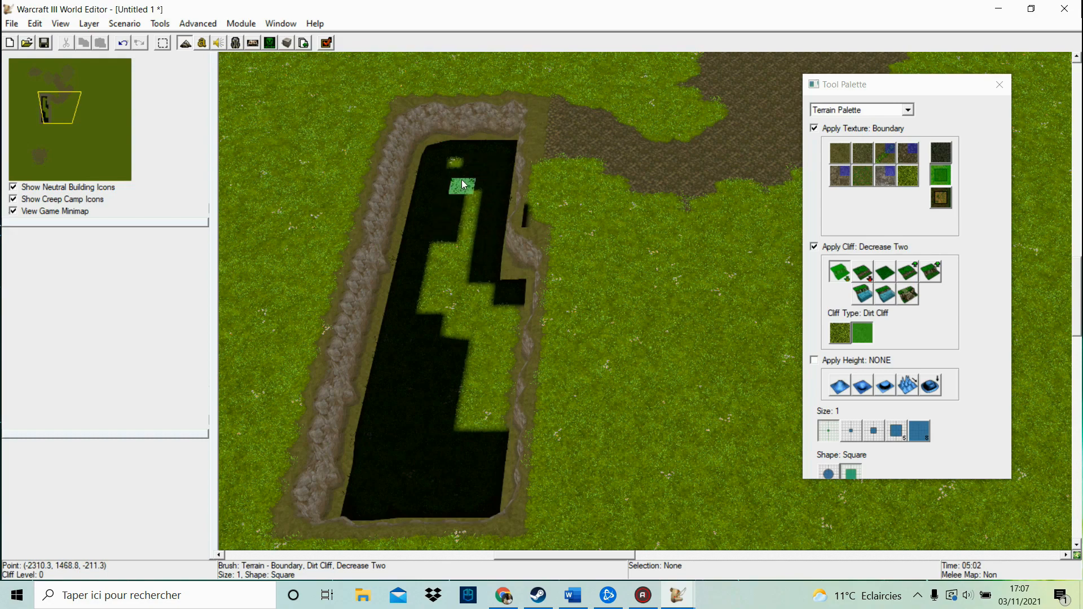
left_click_drag(441, 290, 497, 296)
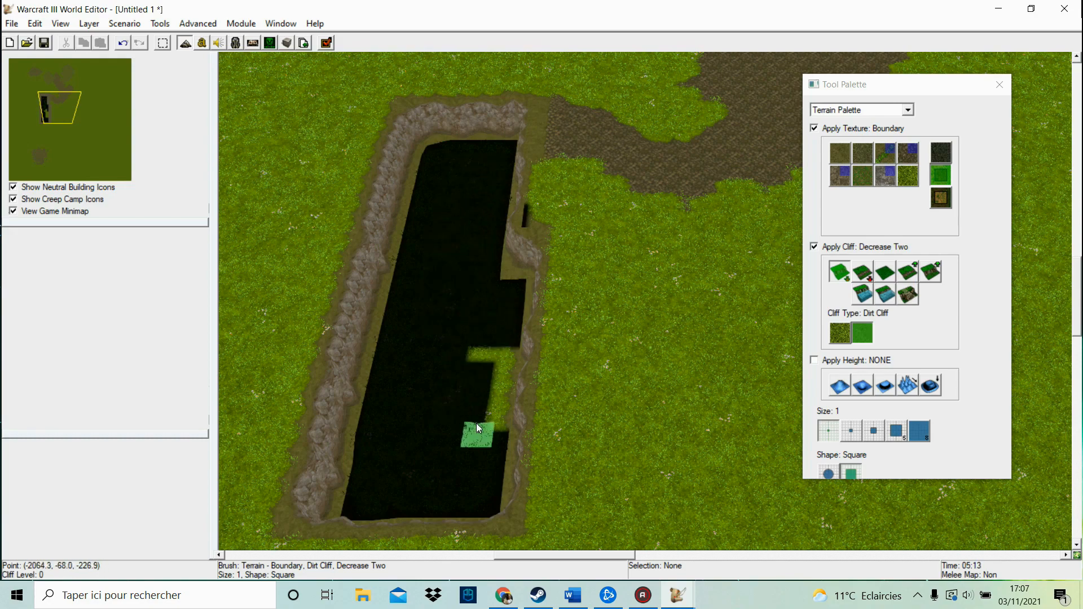
Remove the boundary and flatten the whole pit with the Remove Boundary and Same Level brush at size 8
left_click(937, 197)
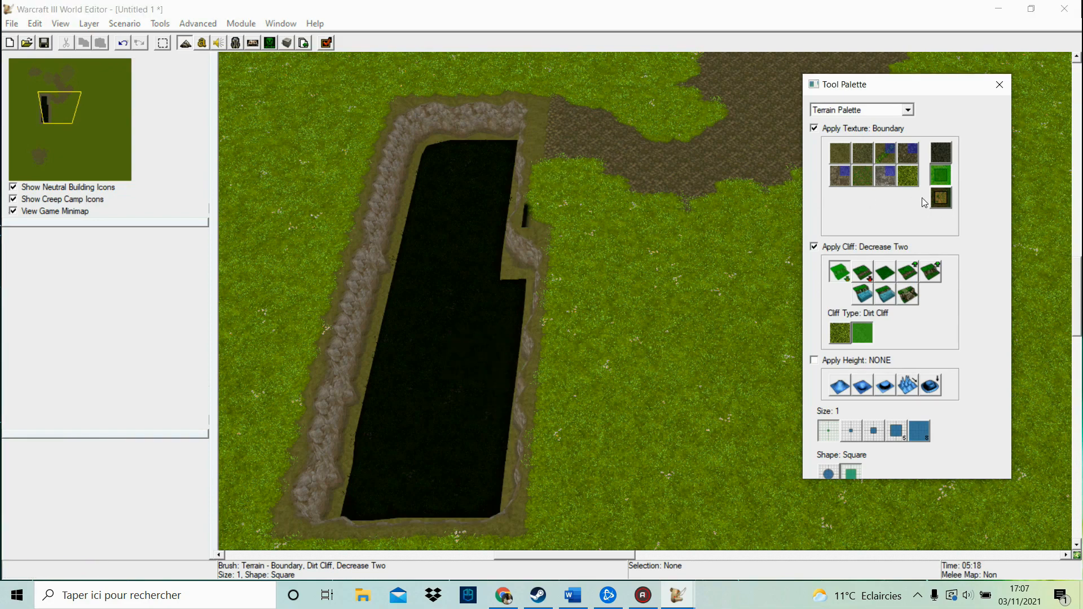
mouse_move(582, 204)
left_mouse_down()
mouse_move(531, 219)
mouse_move(555, 191)
left_mouse_up()
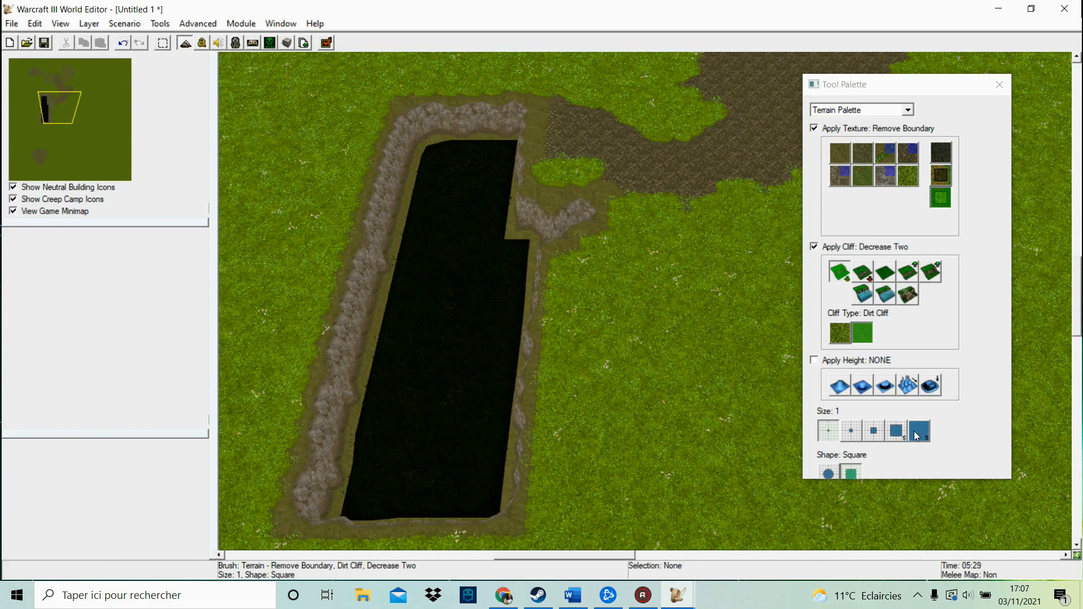
left_click(885, 273)
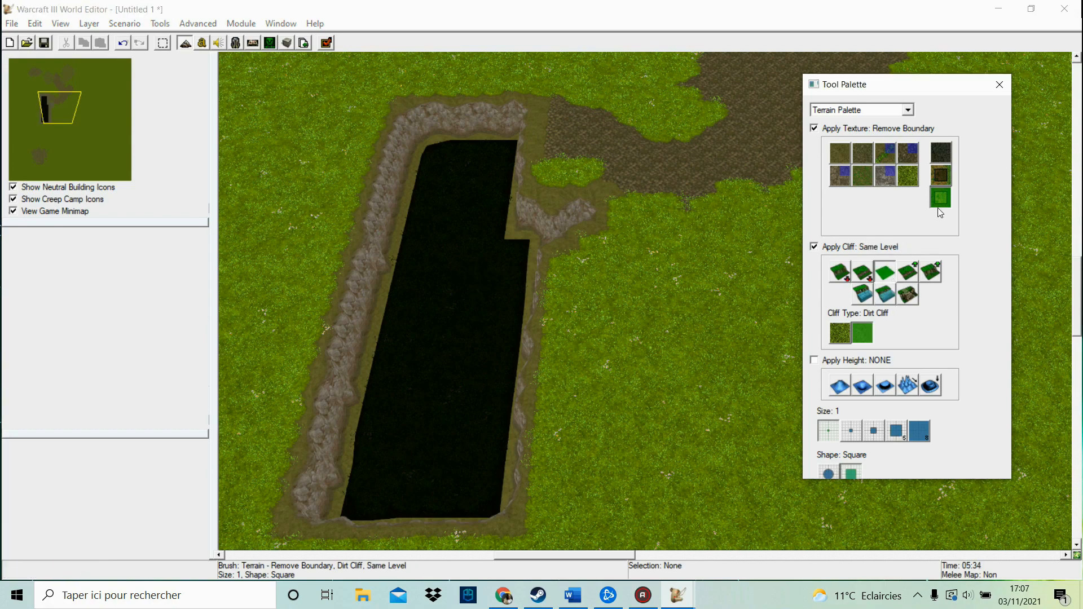
left_click(918, 429)
mouse_move(618, 348)
left_mouse_down()
mouse_move(476, 220)
mouse_move(585, 255)
left_mouse_up()
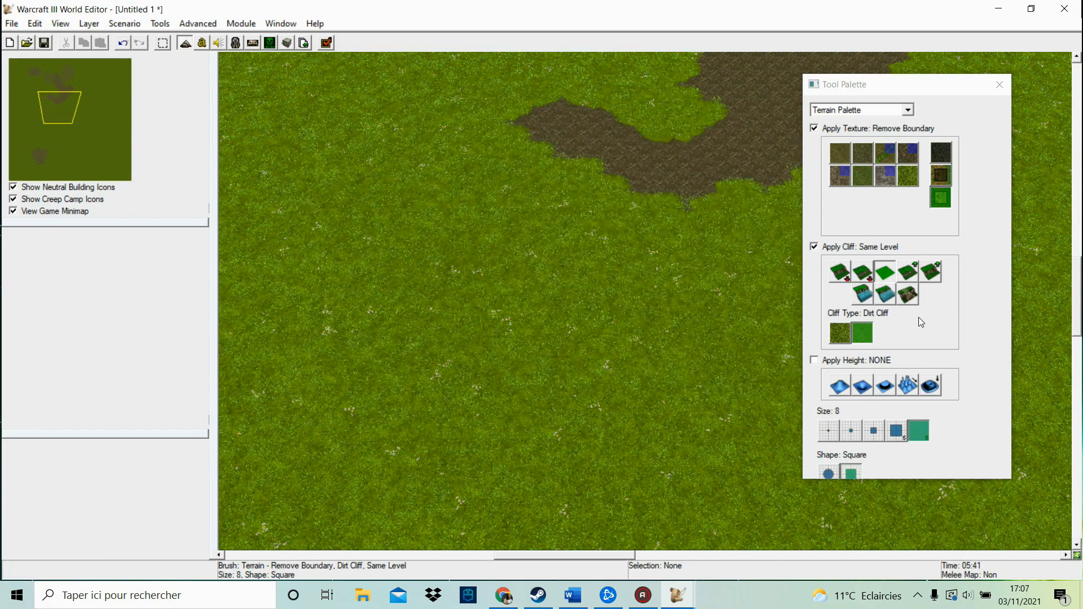
Sink a large square pit into the grass with a size 8 Decrease Two brush, and try Decrease One on its floor
left_click(843, 274)
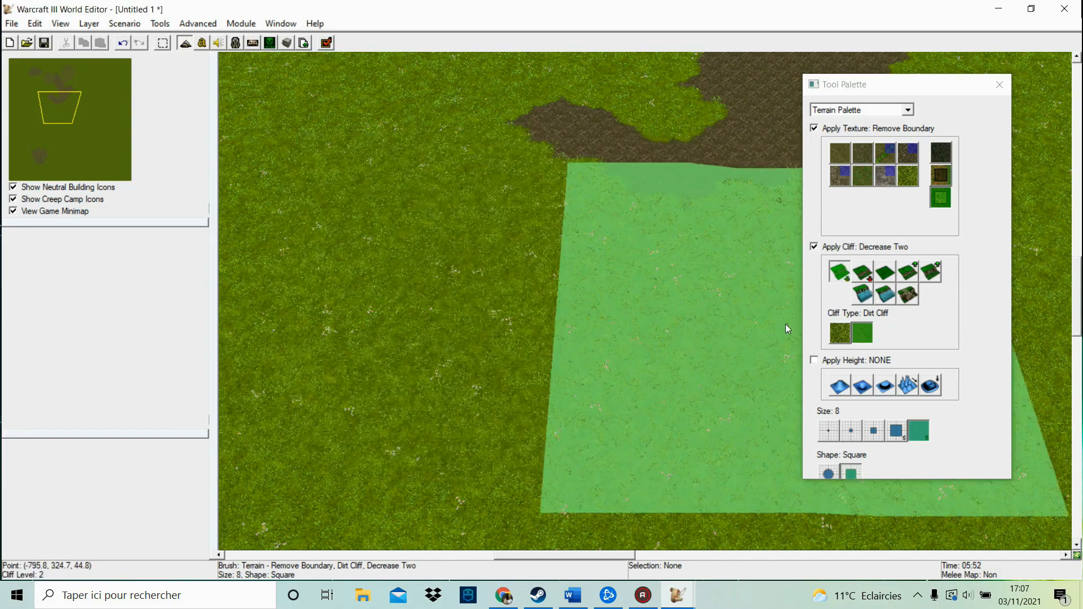
left_click(496, 319)
left_click(861, 273)
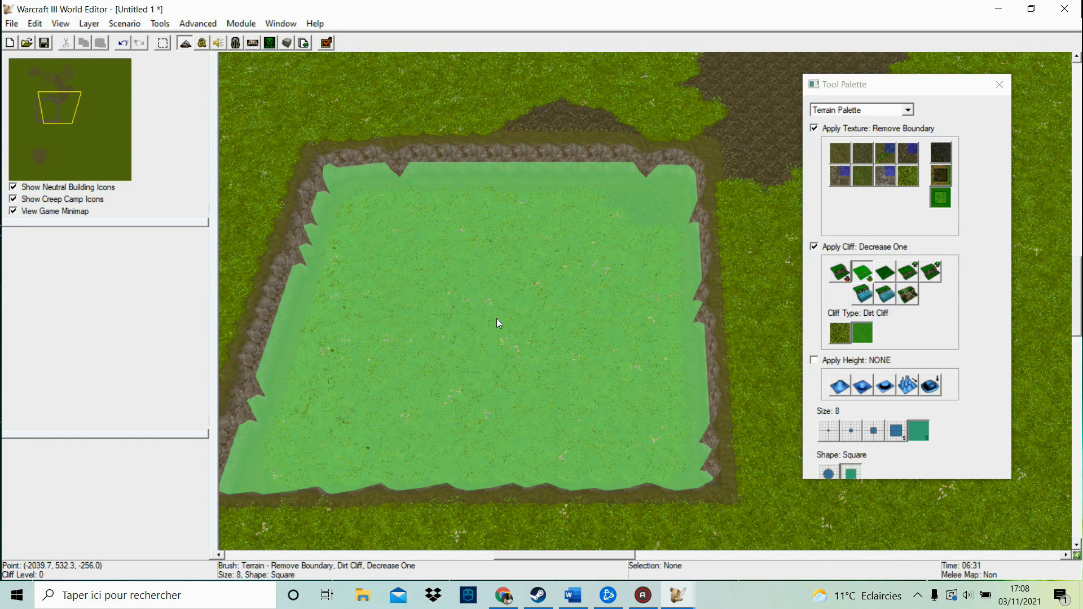
left_click(496, 318)
Raise the large pit into a tiered plateau with Increase One, and flatten it again with Same Level
left_click(900, 273)
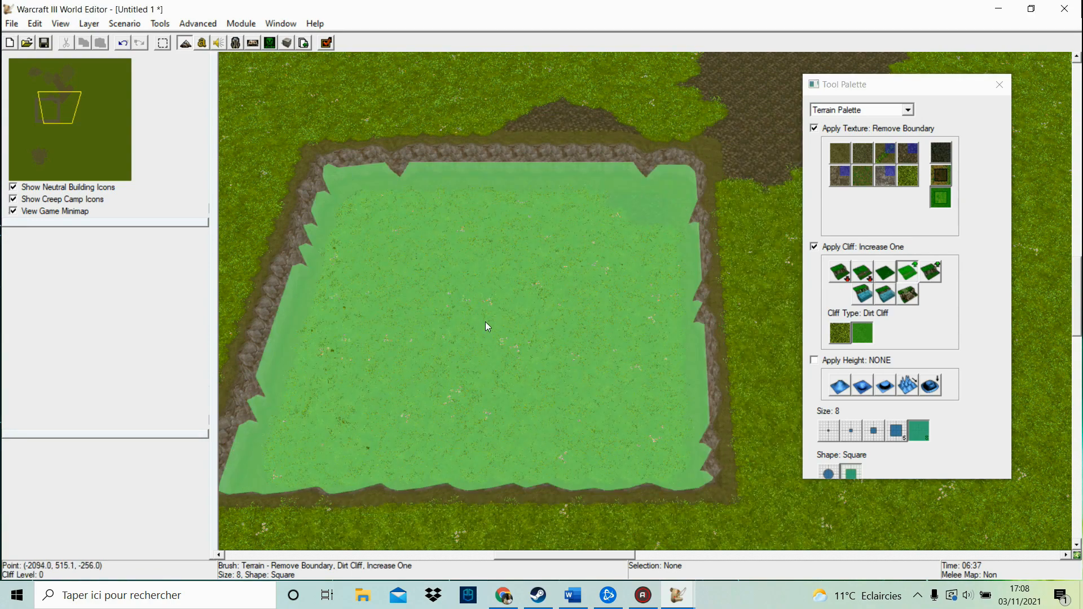
left_click(475, 290)
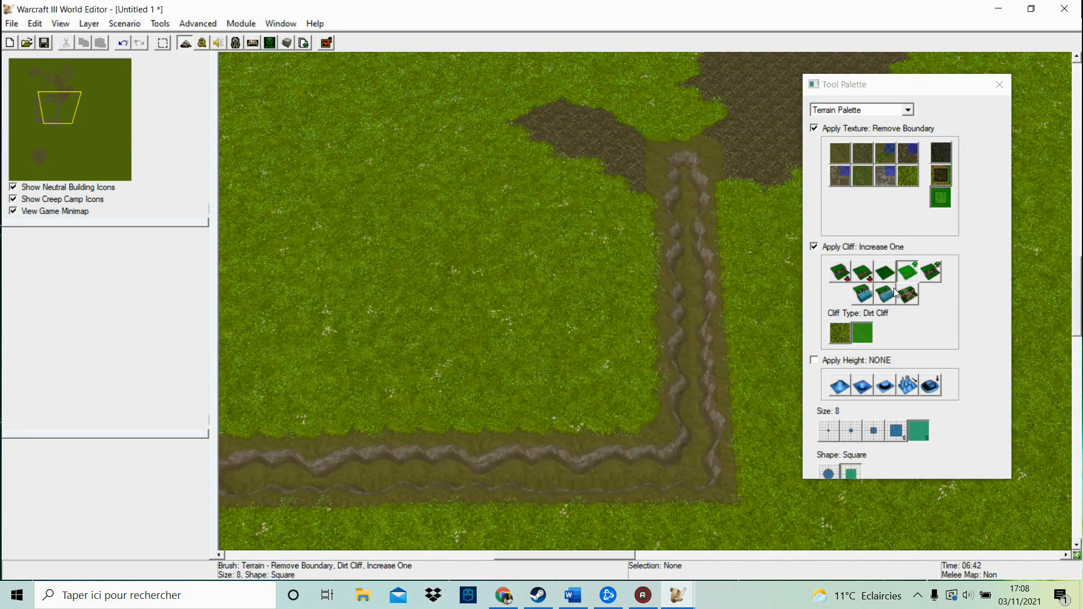
left_click(493, 247)
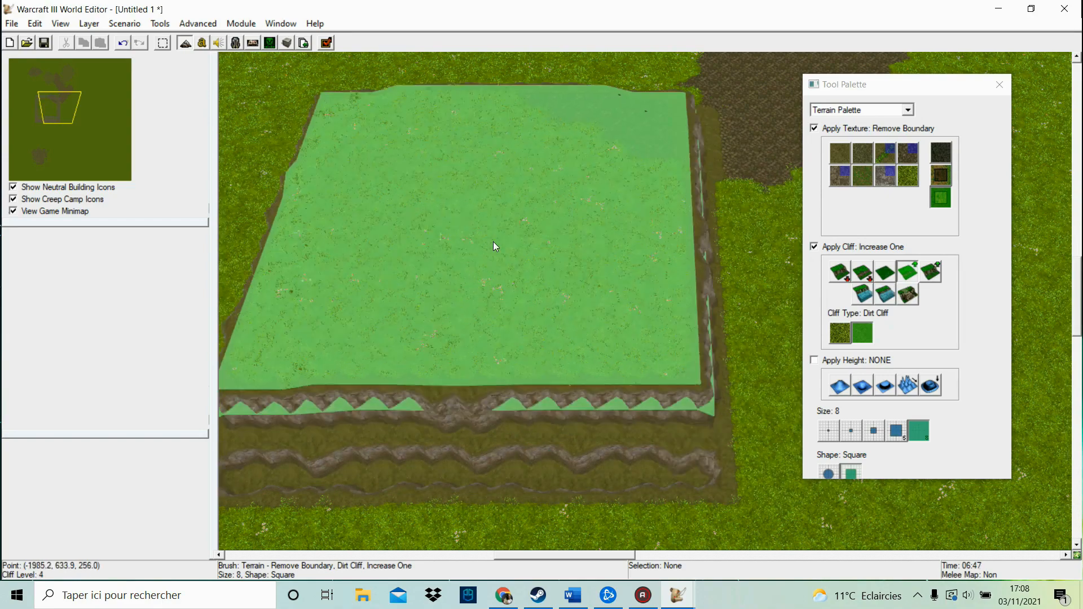
left_click(885, 273)
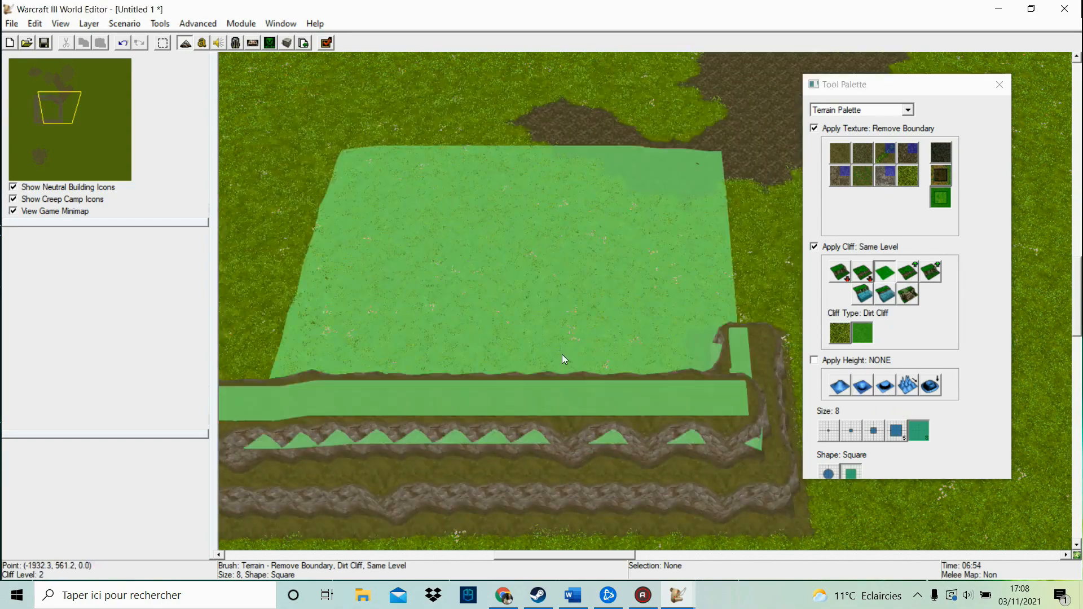
left_click(467, 398)
Create a wide Deep Water lake with dirt cliff banks south of the cobble area, using a size 2 square brush
left_click(861, 295)
left_click(851, 431)
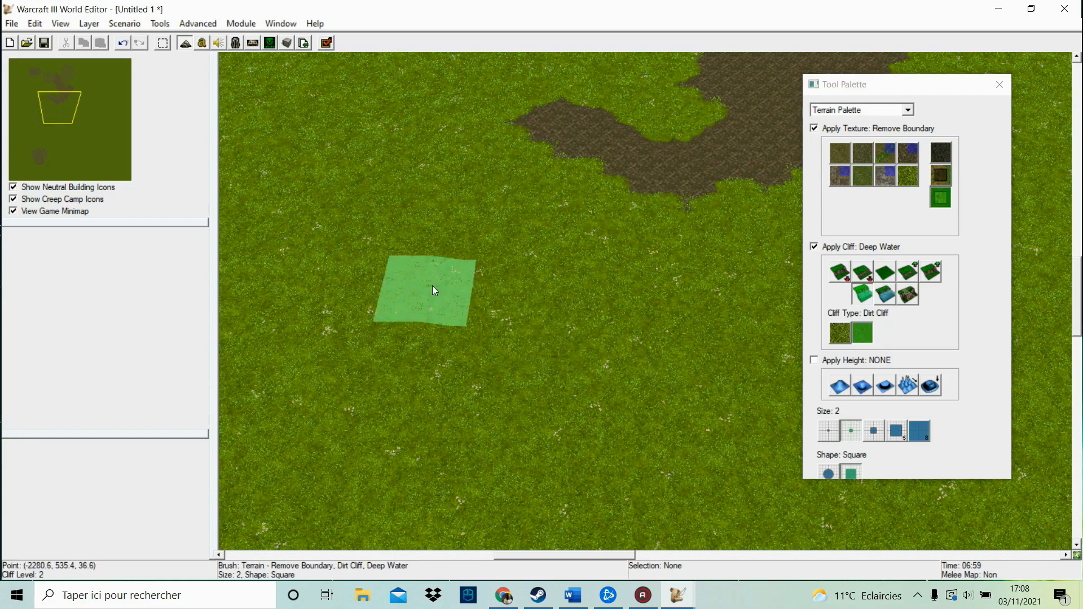
mouse_move(432, 285)
left_mouse_down()
mouse_move(538, 328)
mouse_move(577, 276)
mouse_move(499, 351)
mouse_move(395, 349)
left_mouse_up()
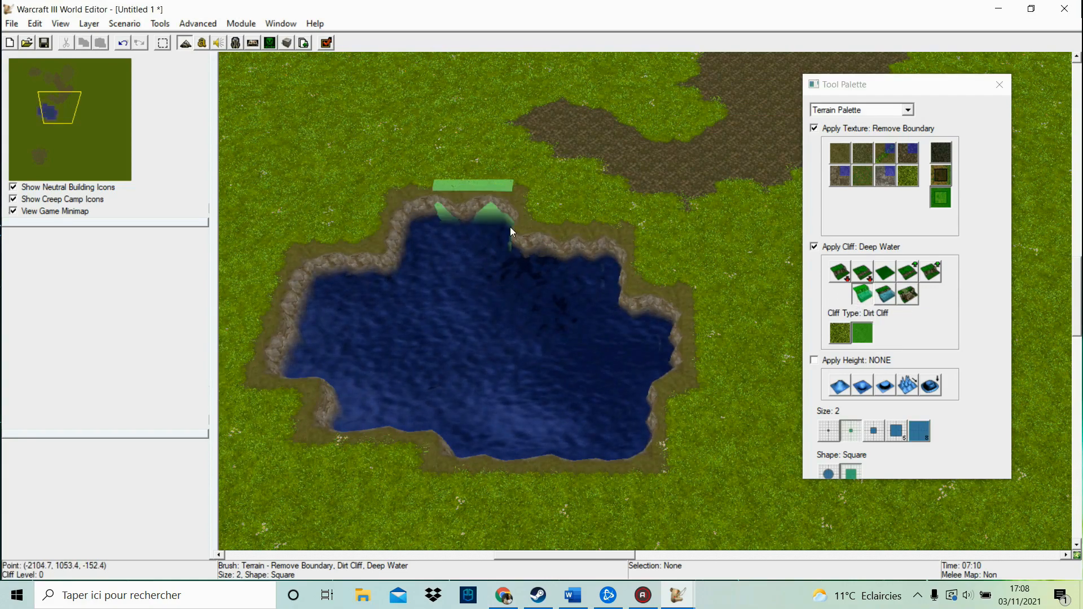
mouse_move(510, 226)
left_mouse_down()
mouse_move(532, 421)
mouse_move(539, 215)
mouse_move(351, 260)
mouse_move(459, 279)
left_mouse_up()
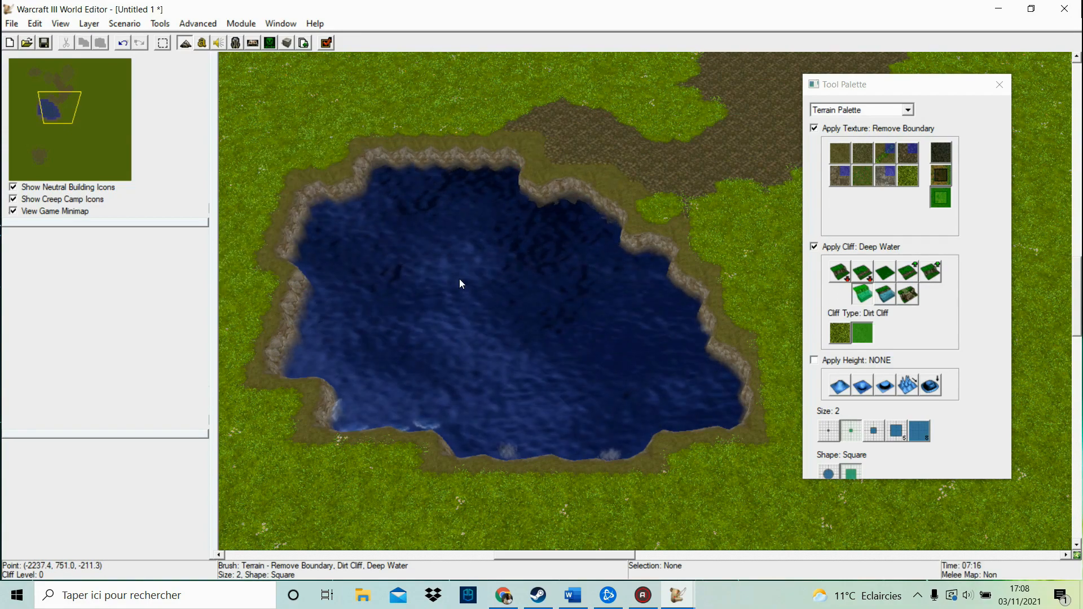
Turn the lake's centre and north into Shallow Water, and even out its north bank with the Same Level brush
left_click(870, 292)
mouse_move(541, 291)
left_mouse_down()
mouse_move(538, 362)
mouse_move(420, 367)
mouse_move(498, 319)
mouse_move(434, 243)
mouse_move(373, 233)
mouse_move(417, 213)
mouse_move(361, 213)
mouse_move(358, 234)
mouse_move(539, 336)
mouse_move(490, 255)
mouse_move(594, 269)
mouse_move(575, 259)
left_mouse_up()
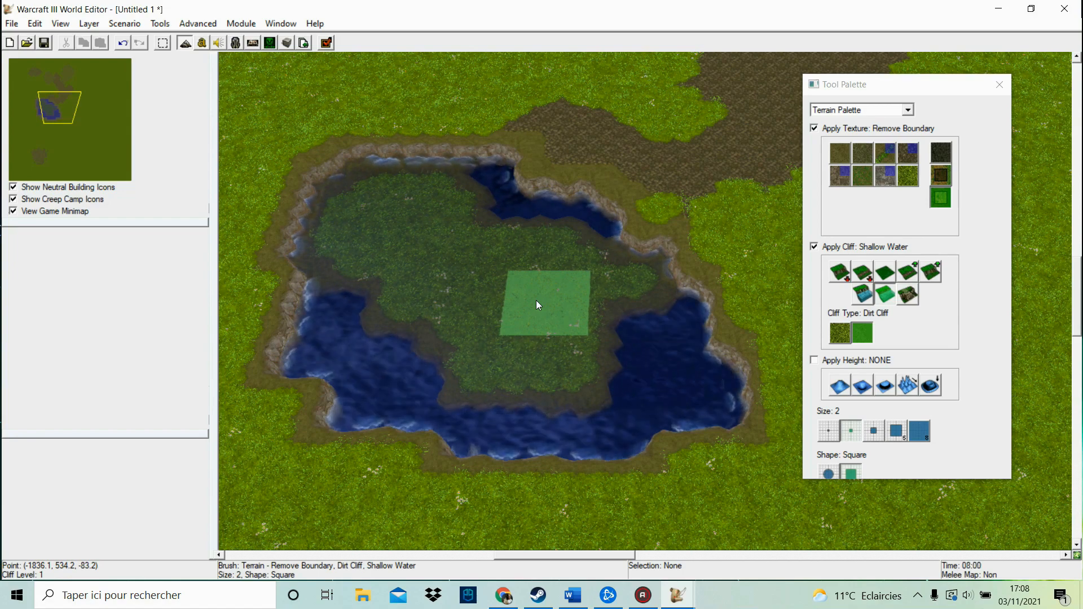
mouse_move(535, 300)
left_mouse_down()
mouse_move(566, 168)
mouse_move(663, 239)
mouse_move(670, 223)
left_mouse_up()
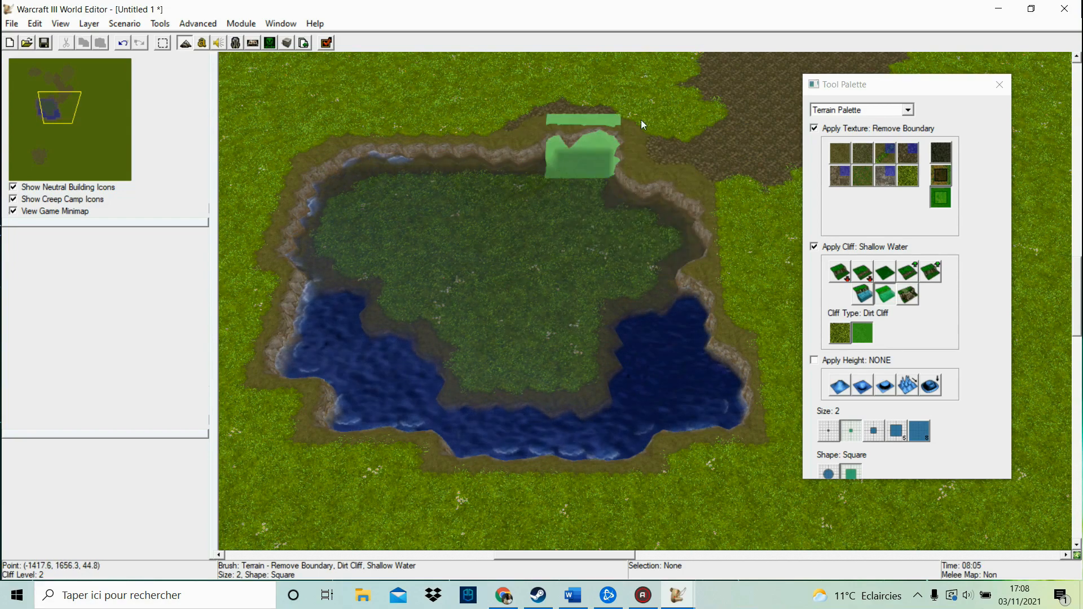
left_click(884, 274)
scroll(570, 124, "up", 1)
mouse_move(575, 131)
left_mouse_down()
mouse_move(592, 145)
mouse_move(324, 136)
left_mouse_up()
Add a wide ramp from the grass into the shallow water by placing two adjoining Ramp pieces on the north bank
left_click(908, 293)
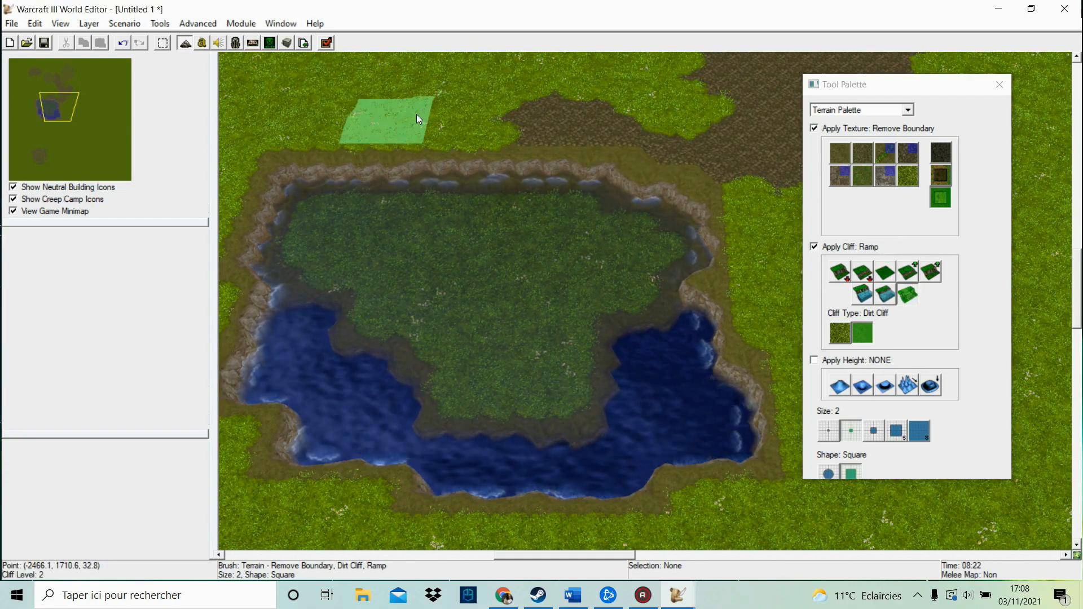
left_click(472, 177)
left_click(564, 176)
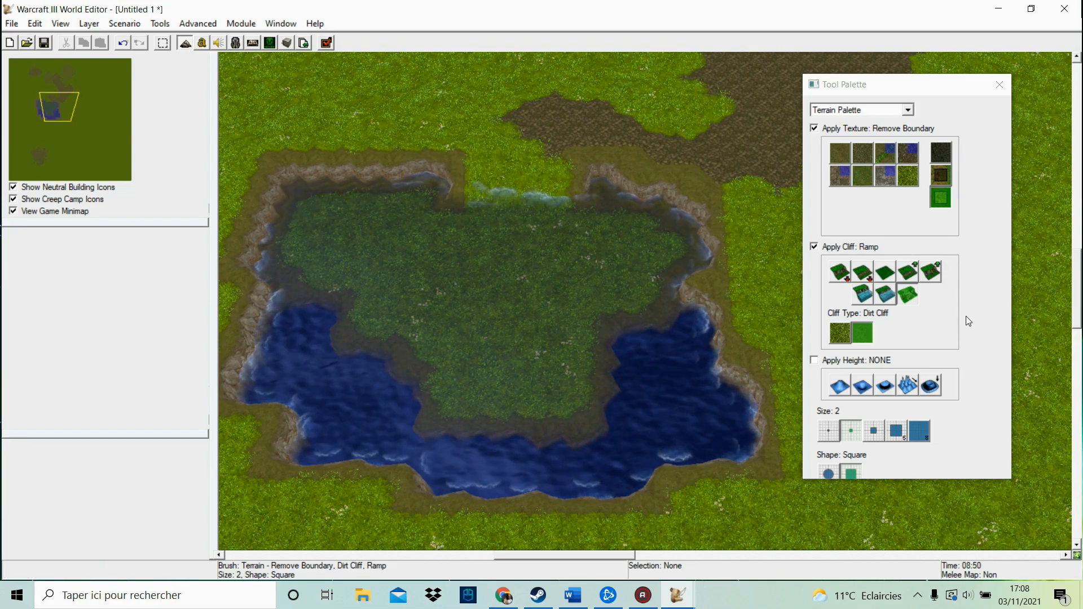
scroll(631, 254, "up", 2)
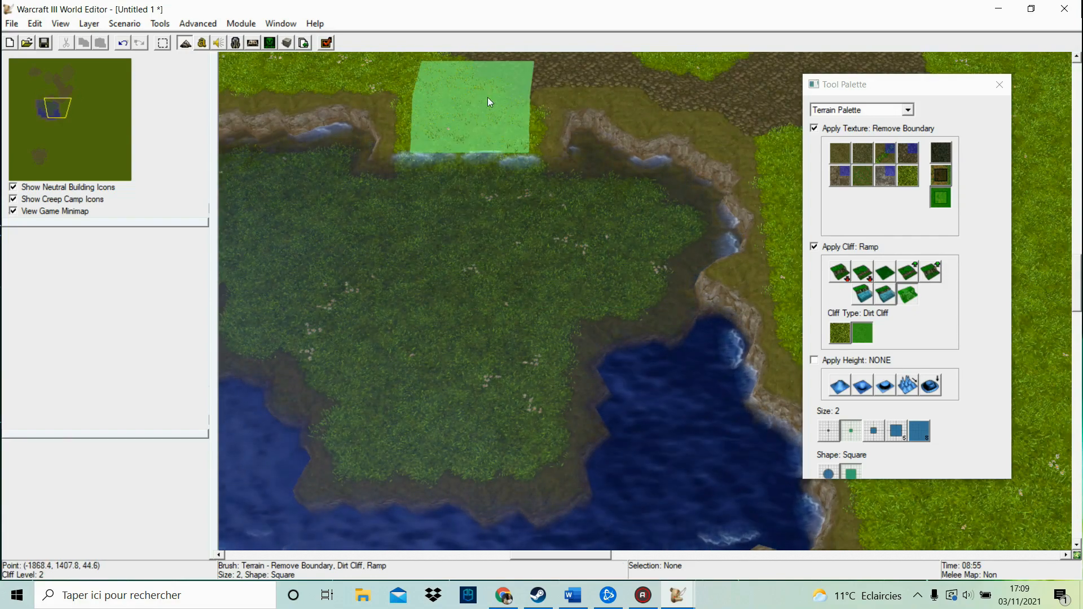
scroll(489, 248, "down", 1)
Raise two grassy mounds in the shallow water with a size 3 circular brush, and carve a hollow into the eastern one with Lower
left_click(839, 387)
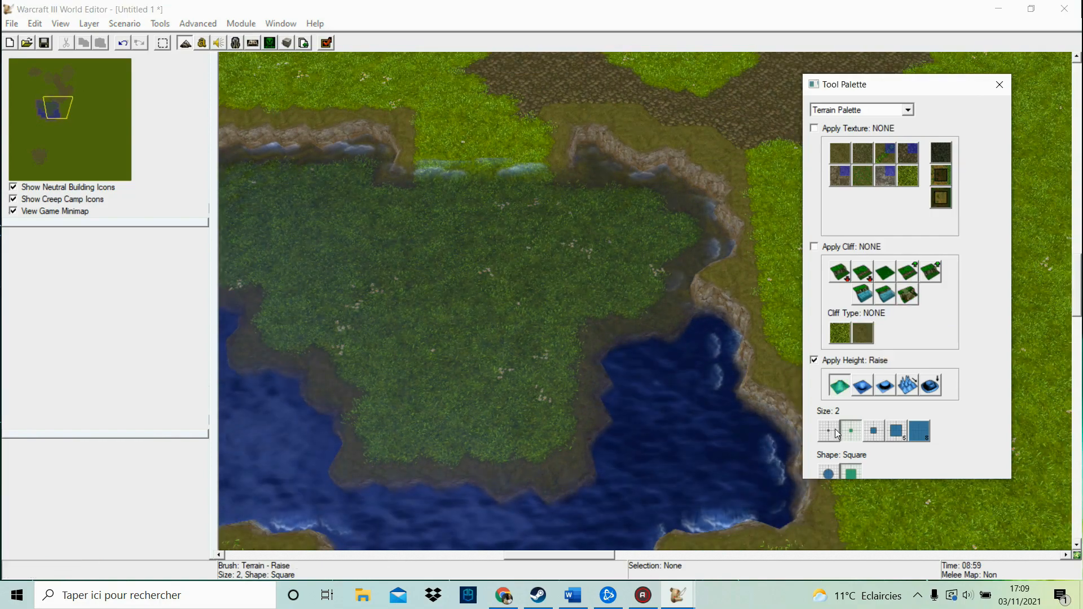
left_click(829, 472)
left_click(874, 431)
left_click_drag(515, 342, 524, 330)
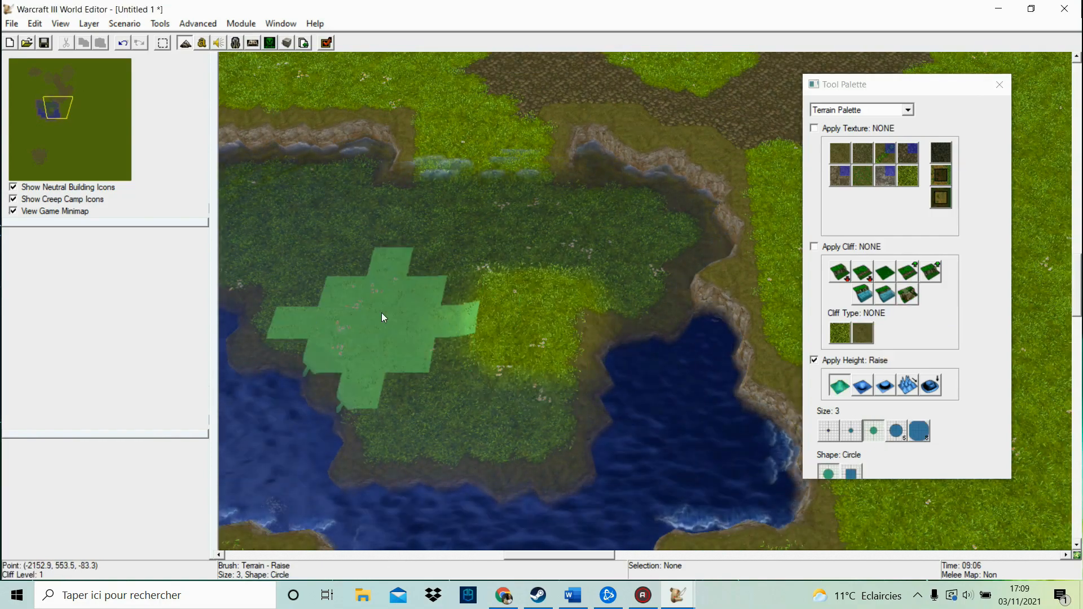
left_click(346, 285)
left_click(862, 387)
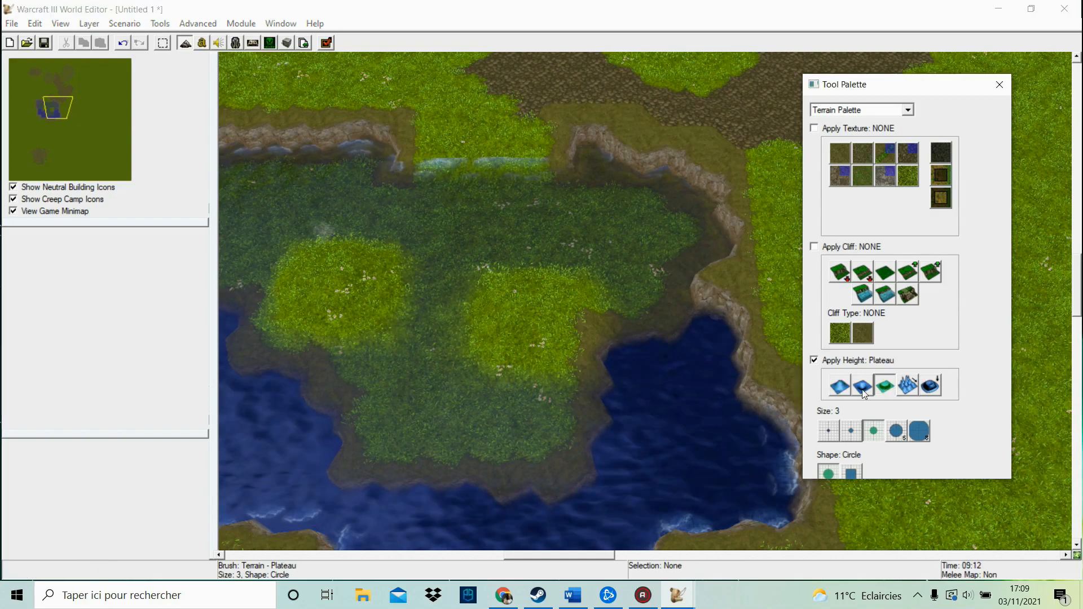
mouse_move(518, 320)
left_mouse_down()
mouse_move(504, 338)
mouse_move(554, 375)
mouse_move(518, 342)
left_mouse_up()
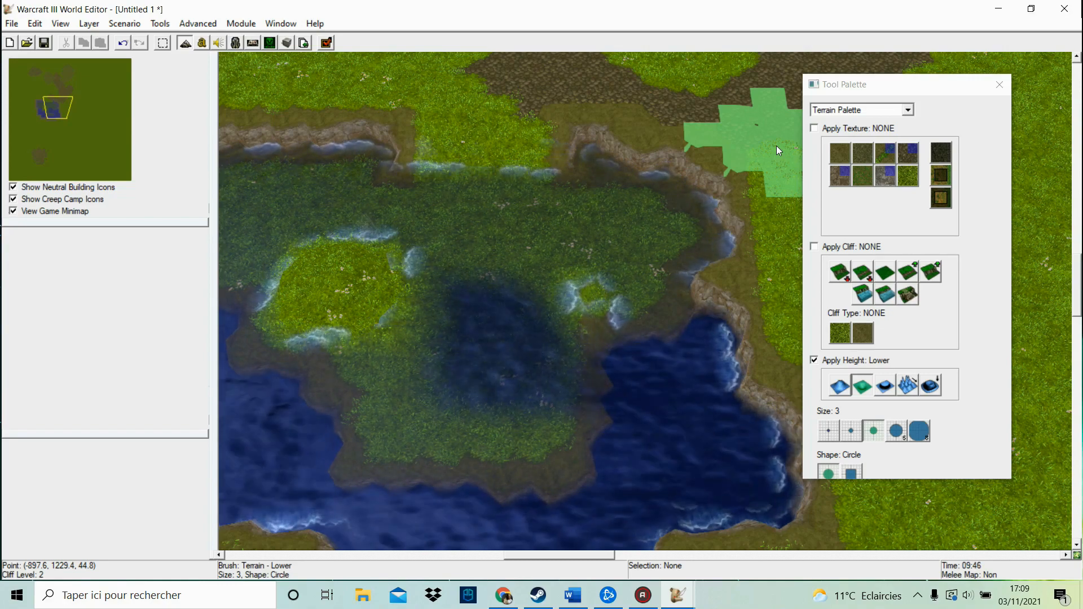
Paint a dense forest of Mur d'arbres du village doodads across the grass north of the lake, using a size 5 circular brush
left_click(829, 110)
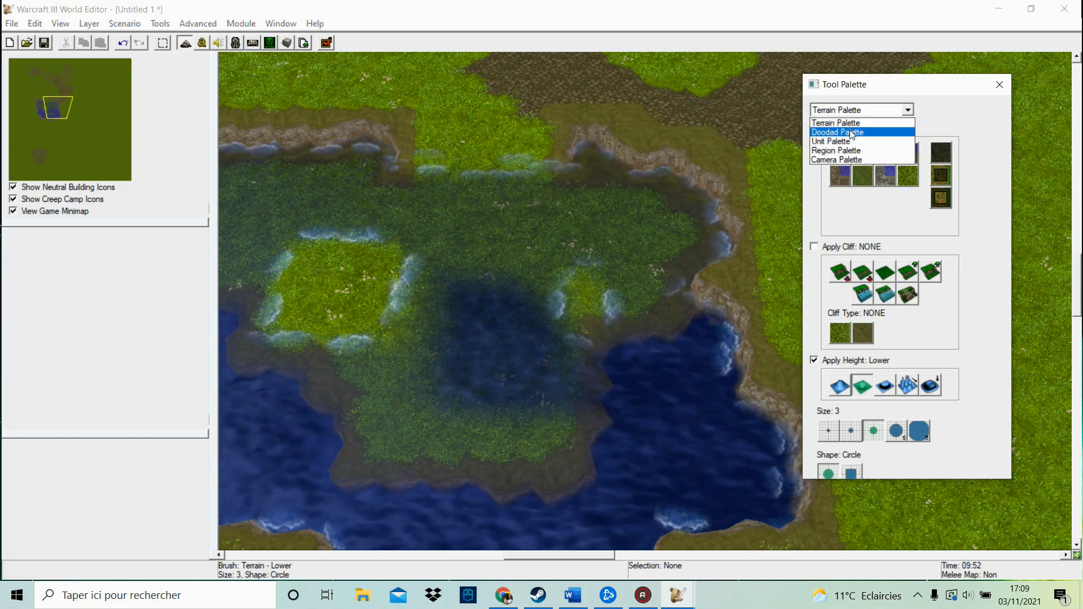
left_click(851, 132)
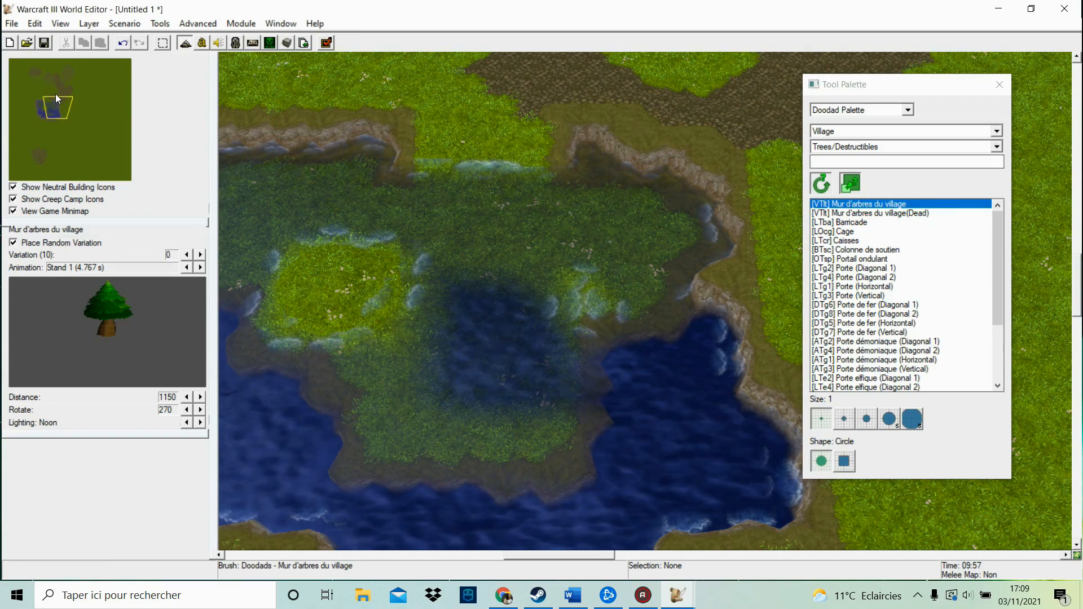
left_click(54, 94)
scroll(501, 195, "down", 3)
left_click(57, 91)
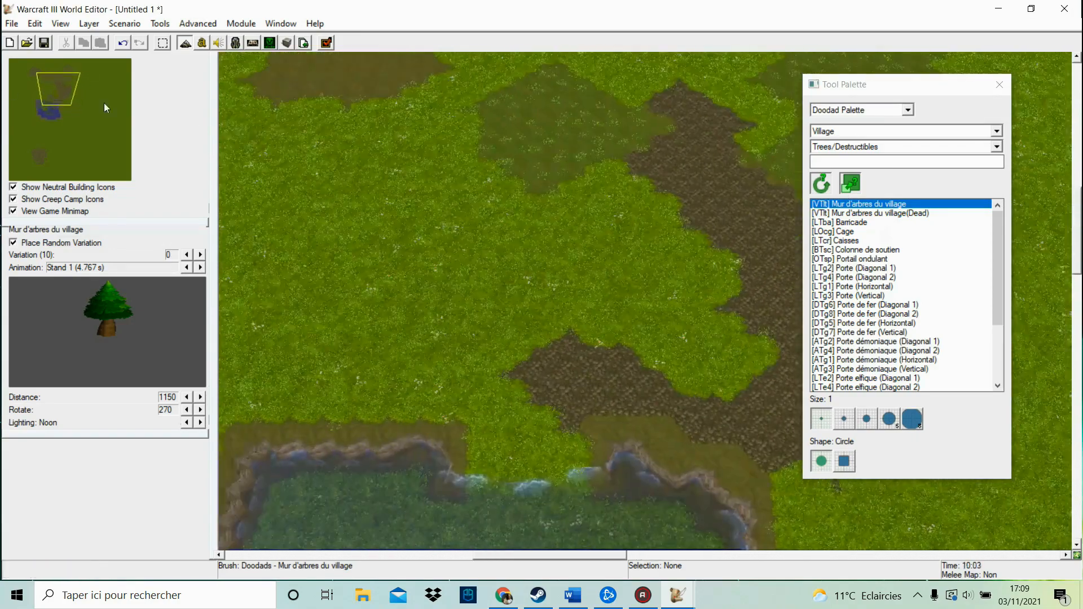
scroll(515, 228, "up", 3)
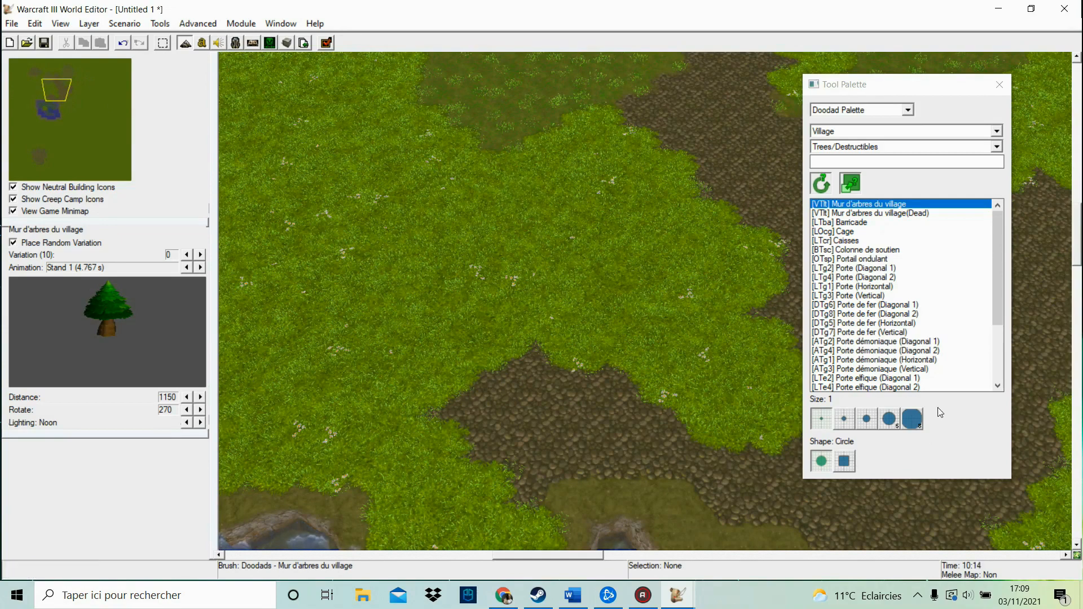
left_click(889, 419)
mouse_move(536, 226)
left_mouse_down()
mouse_move(533, 214)
mouse_move(361, 147)
left_mouse_up()
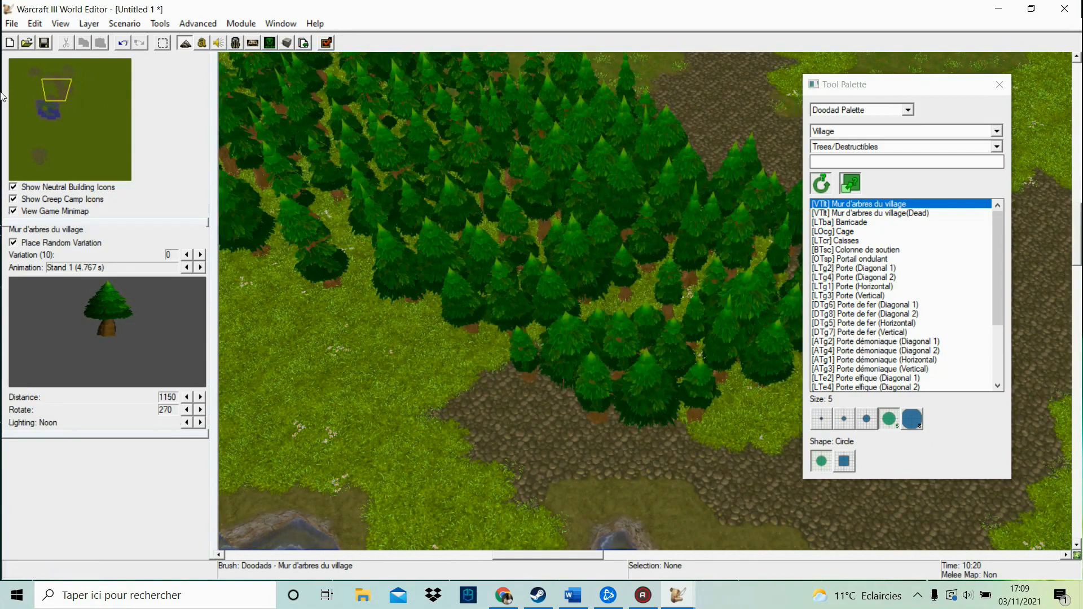
left_click(36, 91)
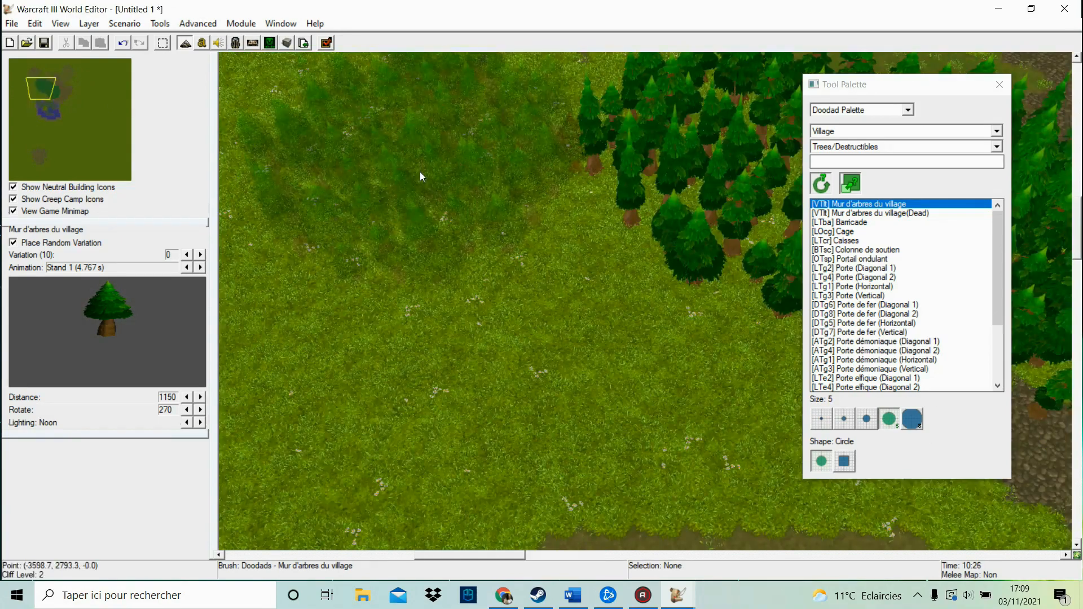
left_click(854, 148)
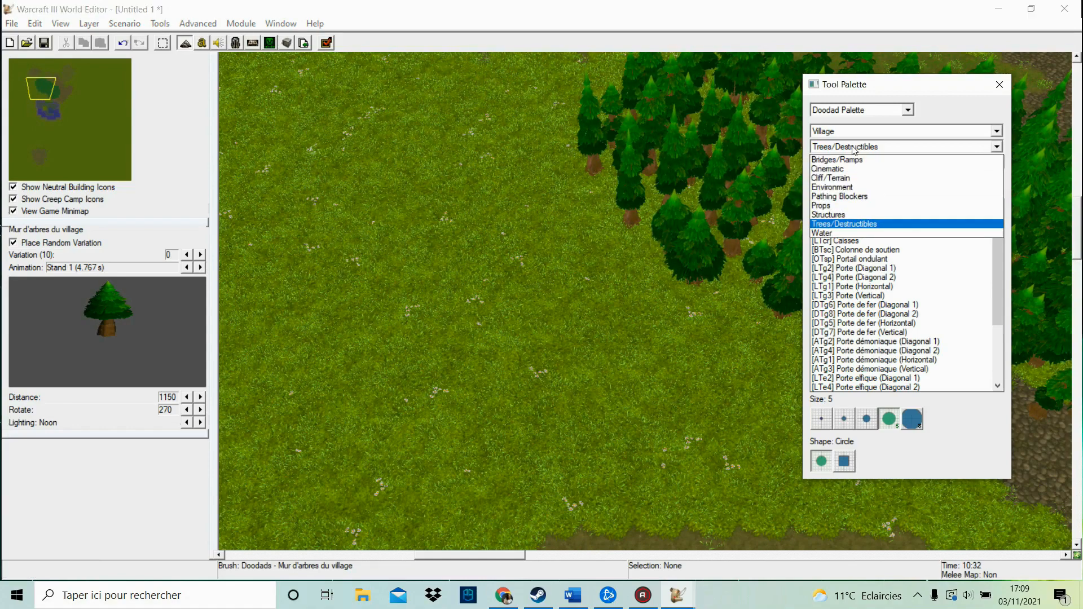
left_click(860, 224)
left_click(846, 146)
left_click(852, 220)
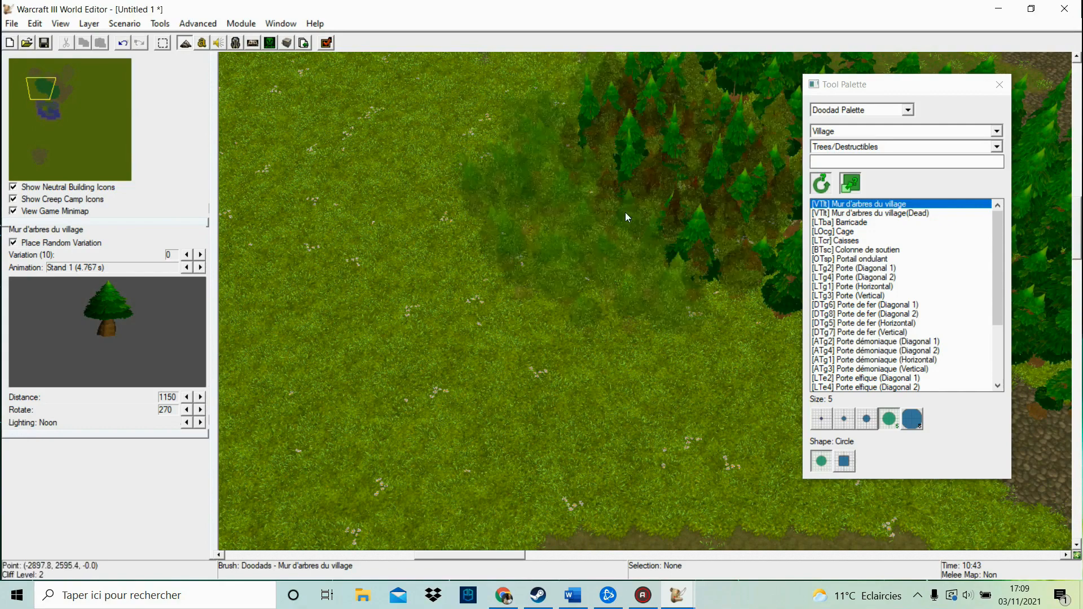
scroll(625, 212, "down", 2)
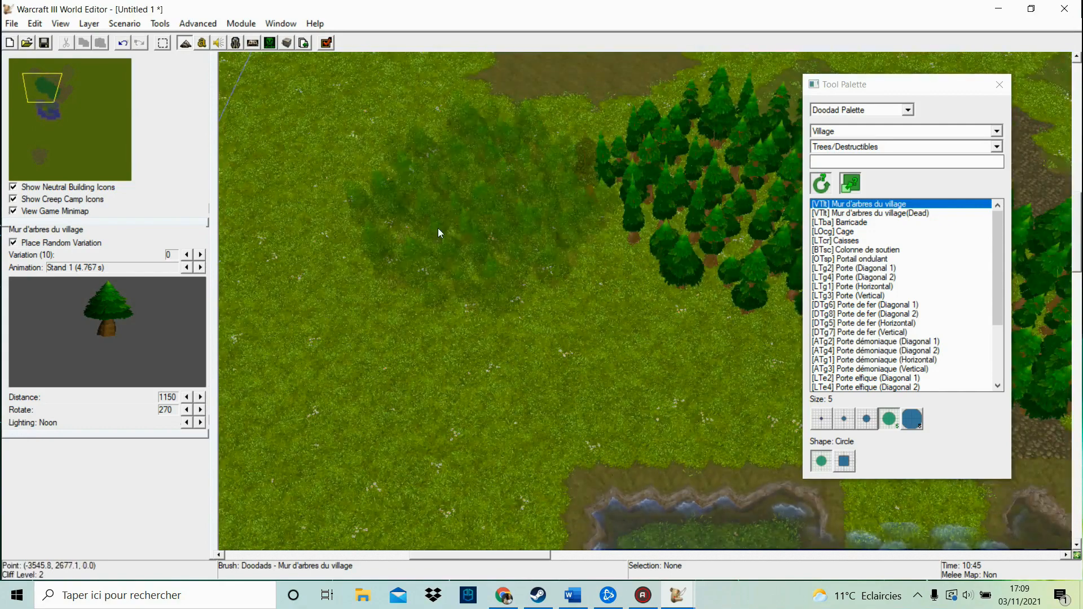
Switch to doodad selection and set the variation of a tree on the forest's western edge to 3
right_click(433, 181)
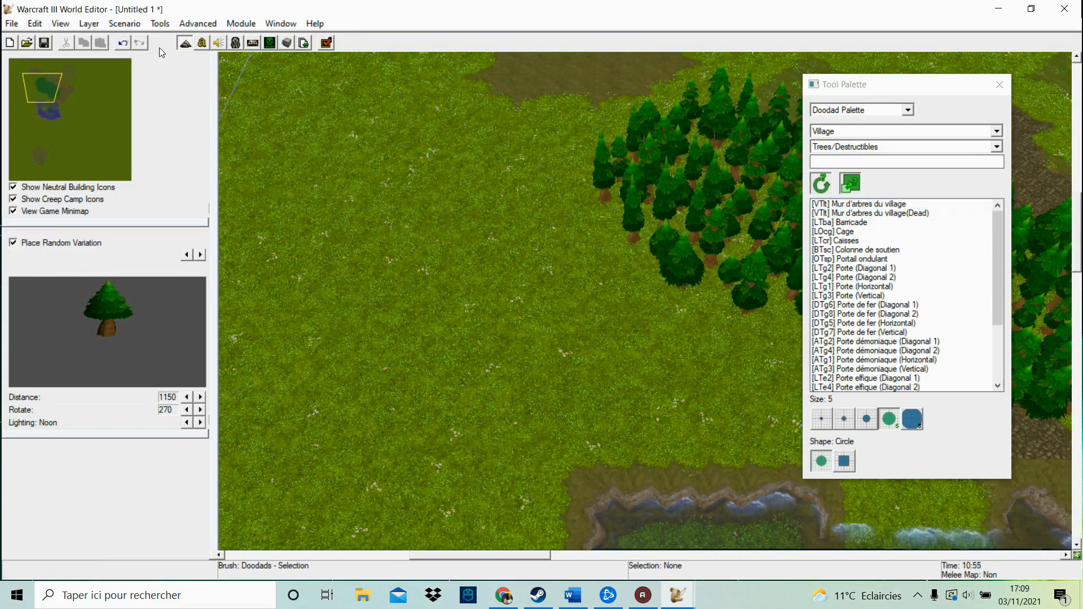
double_click(627, 203)
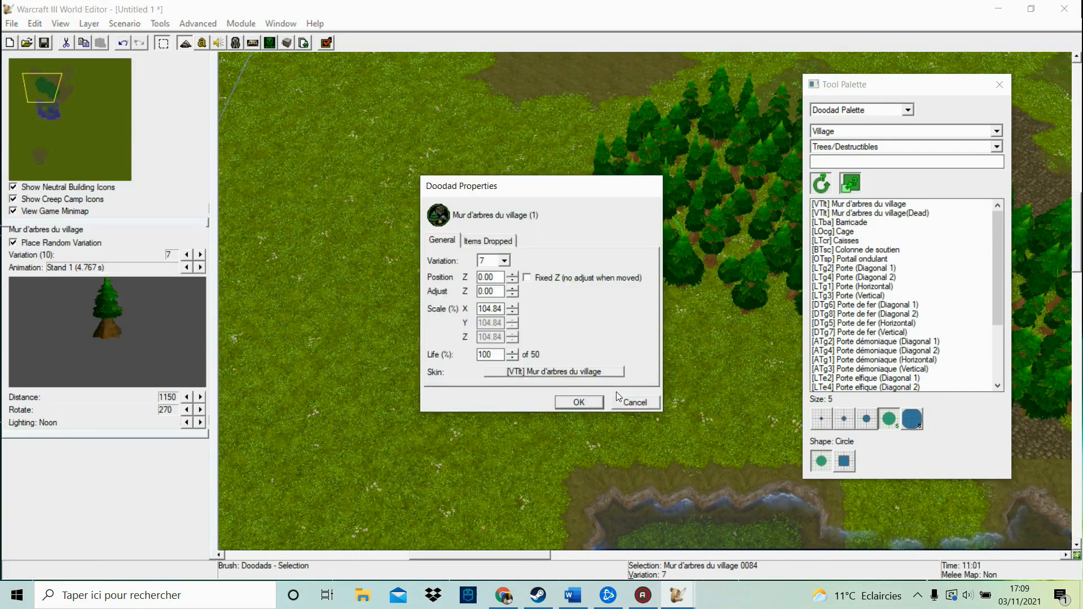
left_click(619, 399)
double_click(638, 231)
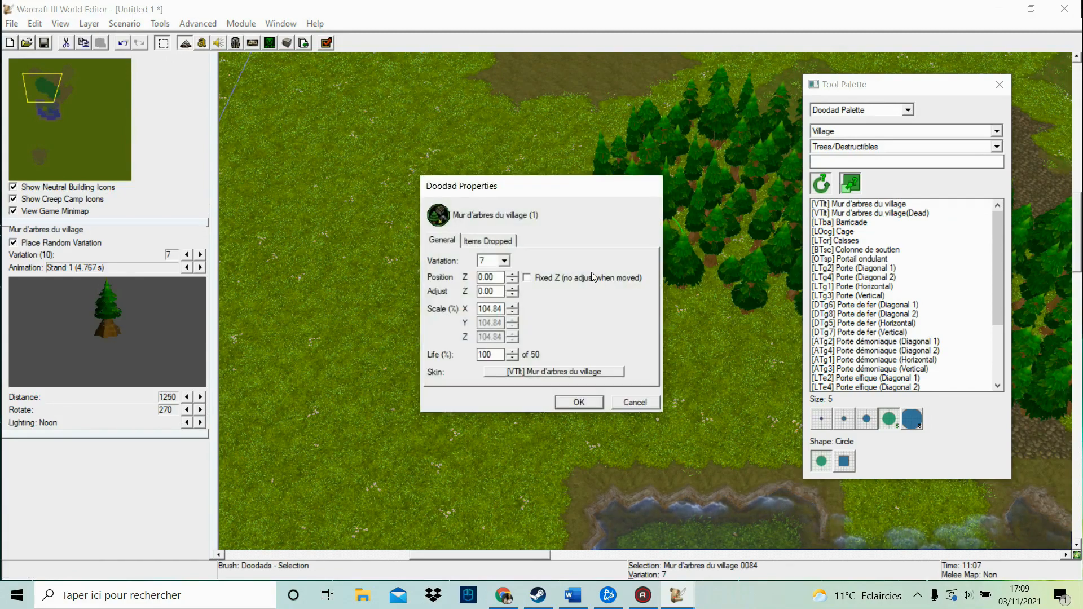
left_click(503, 260)
left_click(490, 298)
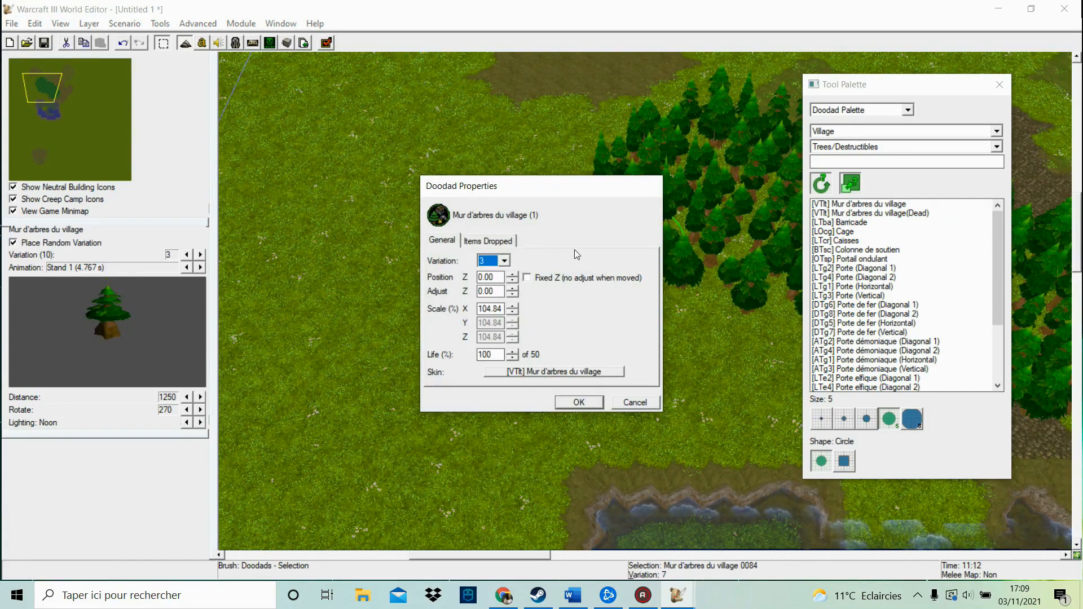
left_click_drag(610, 189, 431, 163)
left_click(418, 379)
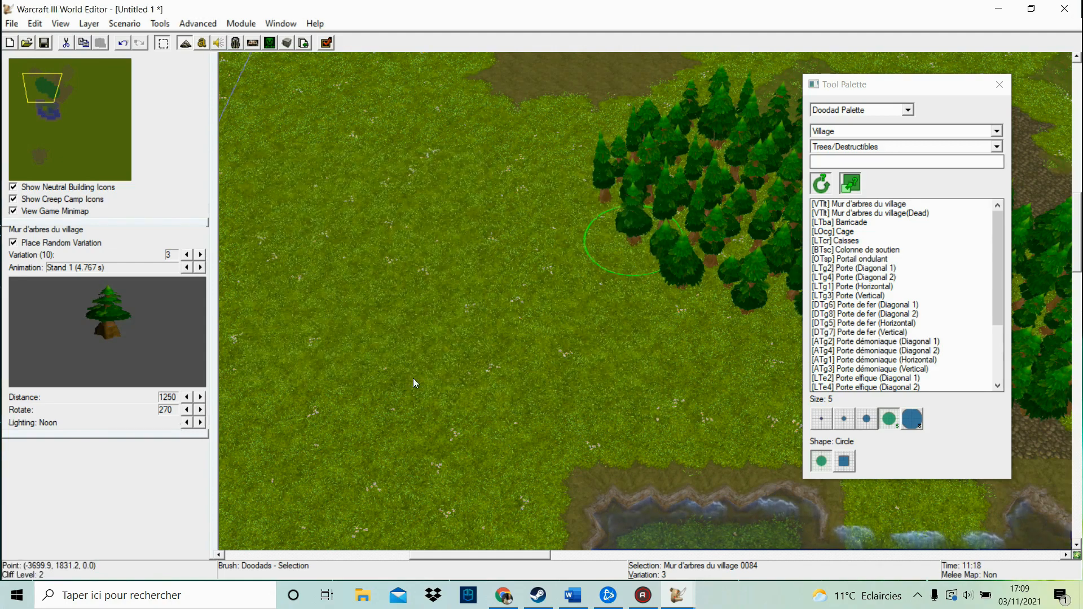
Move the variation 3 tree onto the open grass west of the forest, and try Z positions of 5 and 6 on it
left_click_drag(627, 229, 517, 233)
double_click(517, 234)
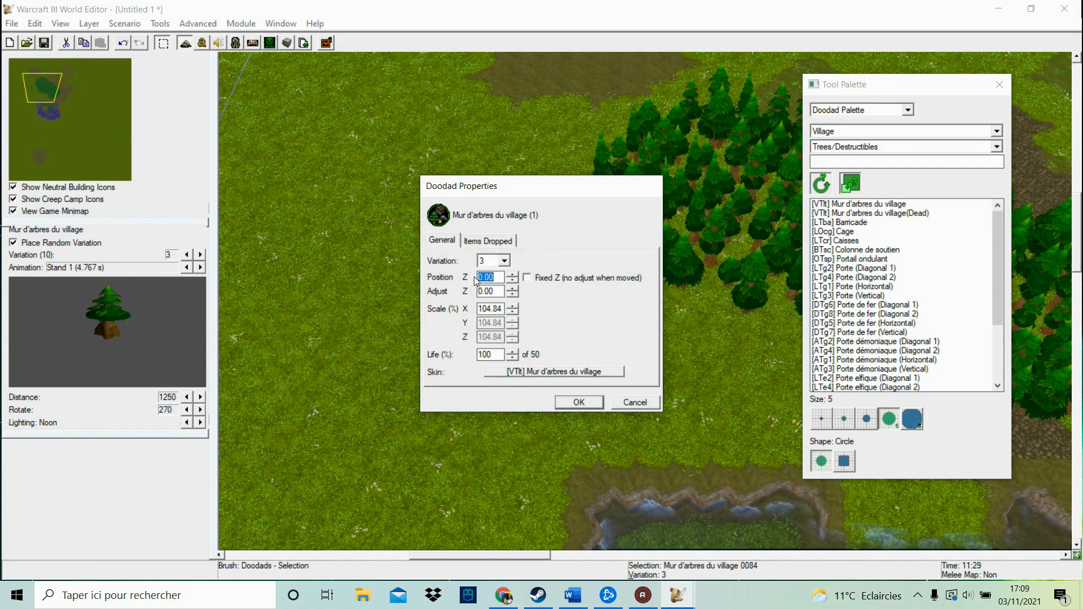
type("5")
key("Return")
double_click(522, 217)
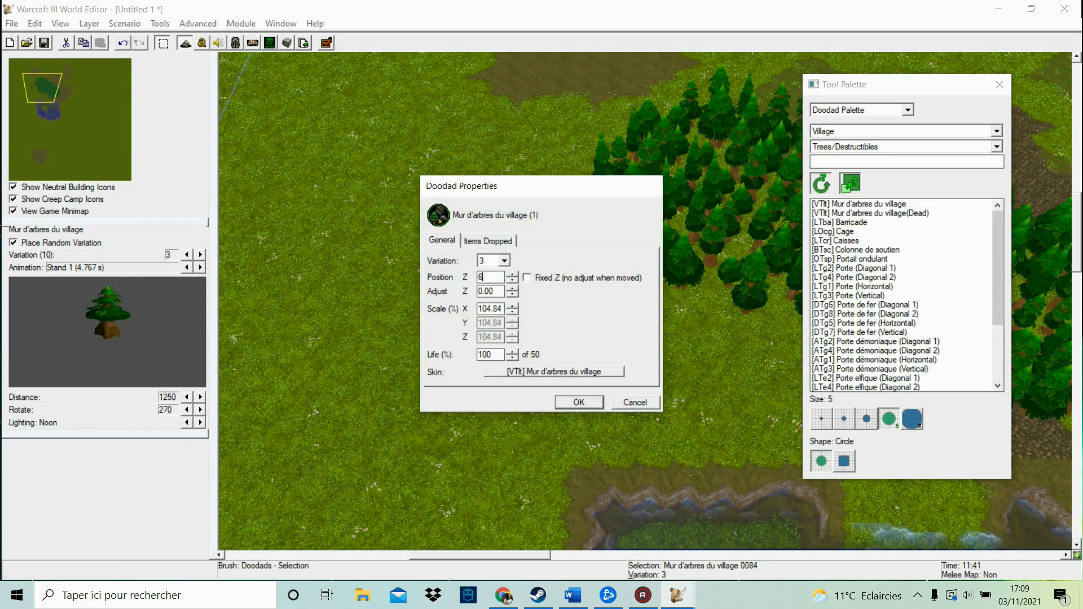
type("6")
key("Return")
Try a life of 0 % on the isolated tree, and restore its life to 100 %
double_click(522, 235)
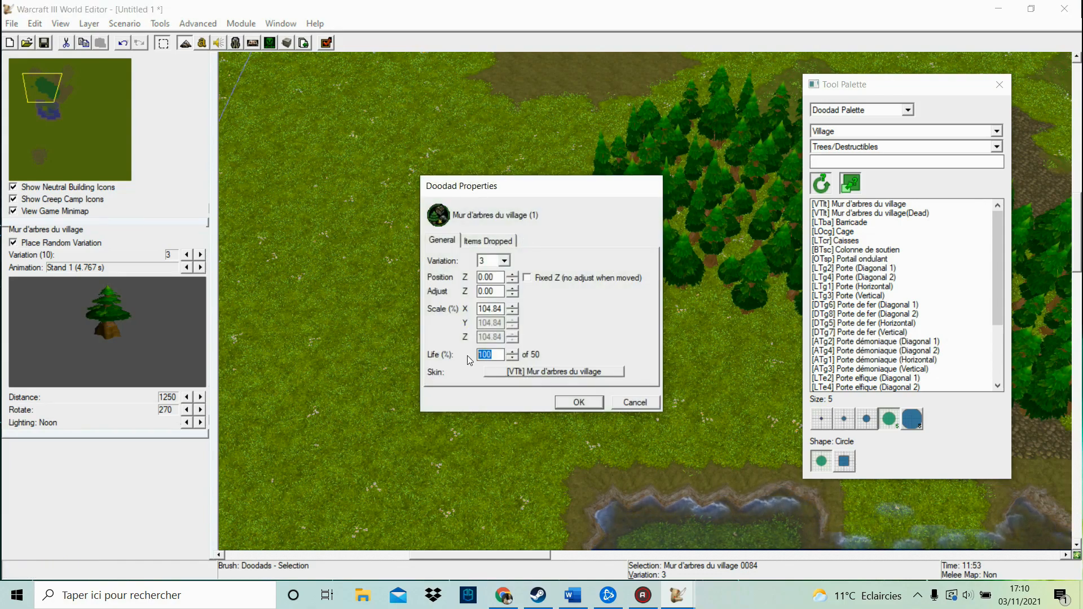
type("0")
key("Return")
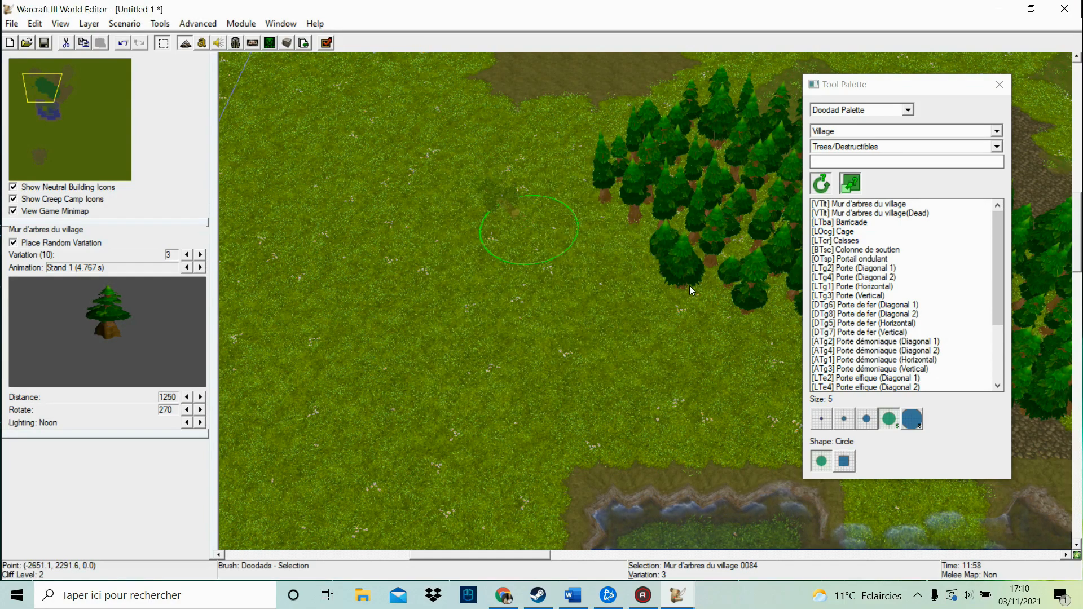
key("Return")
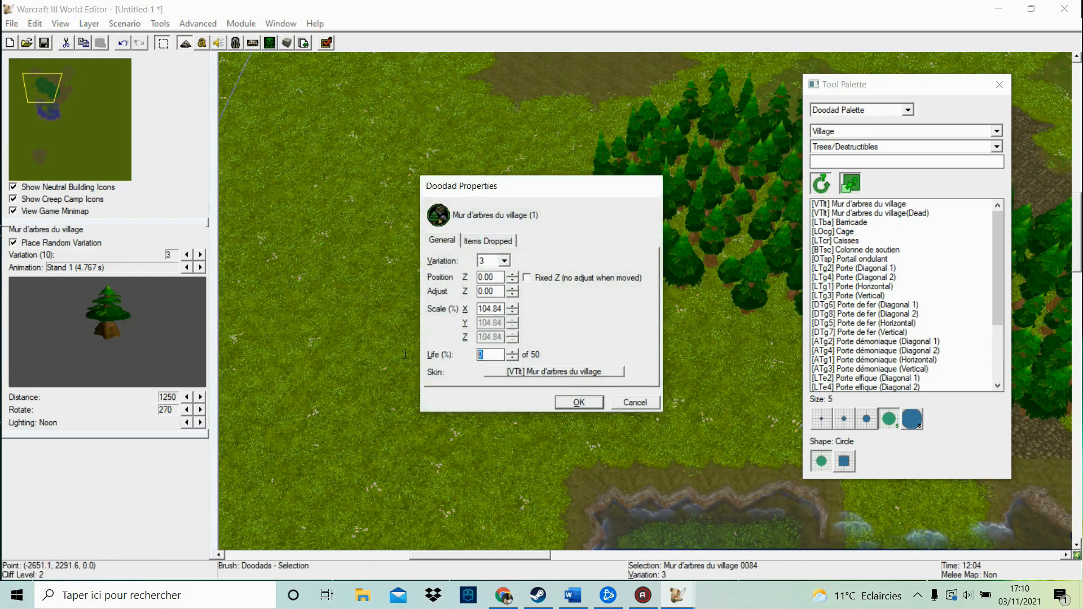
type("100")
key("Return")
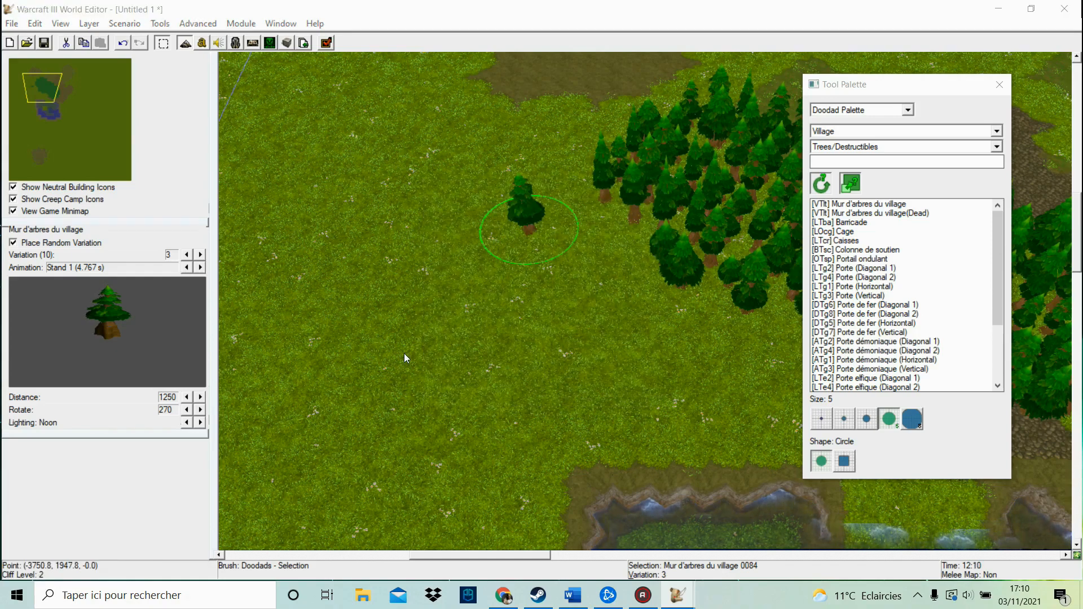
key("Return")
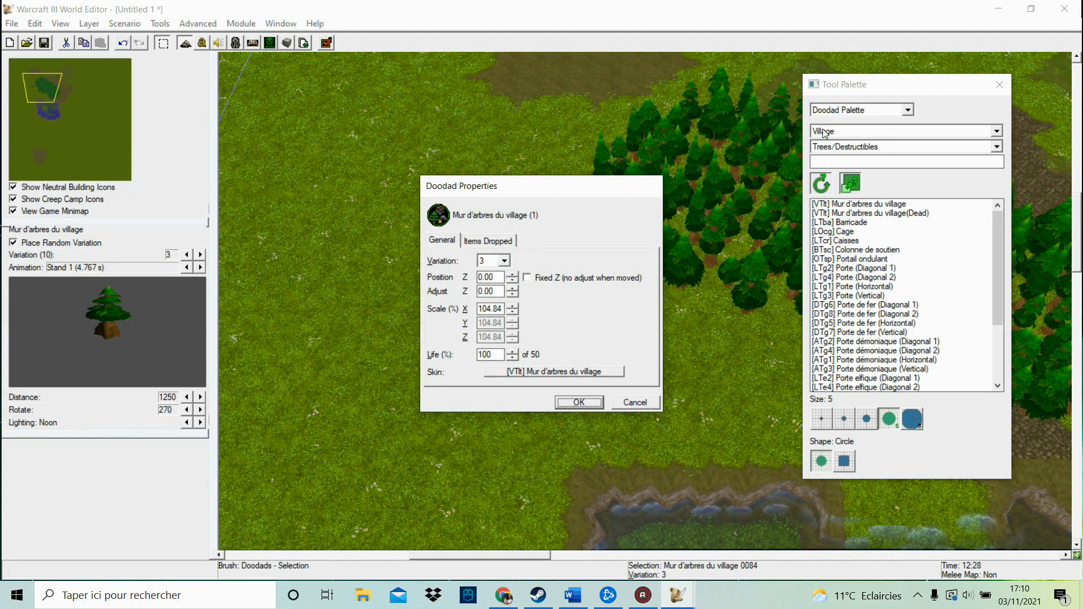
key("Return")
left_click(996, 147)
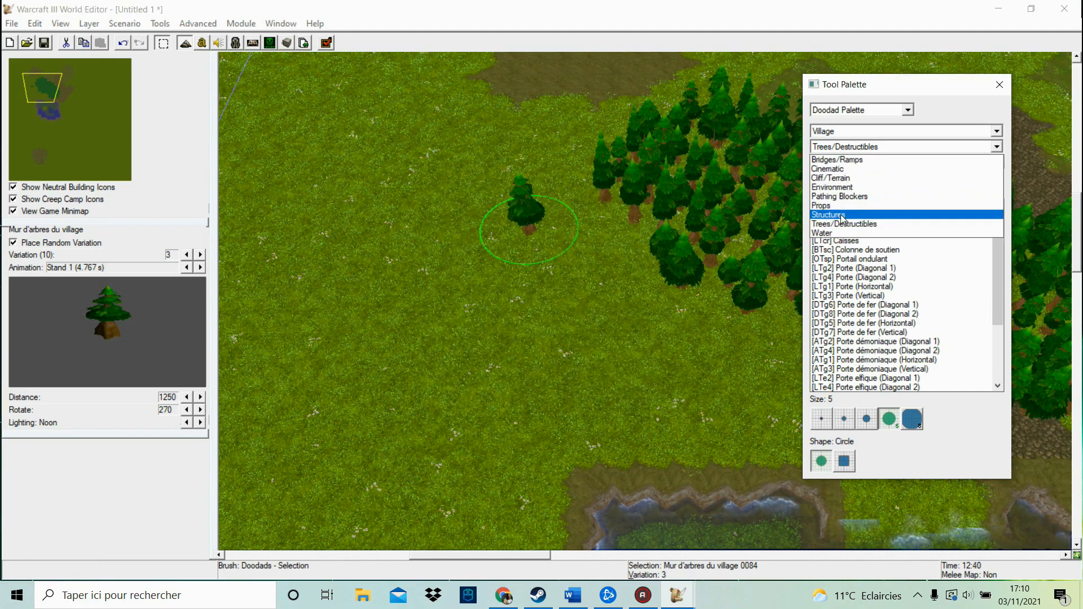
left_click(559, 5)
Make the isolated tree use a custom item table for drops on death, with one new item set and a new item started in it
double_click(527, 199)
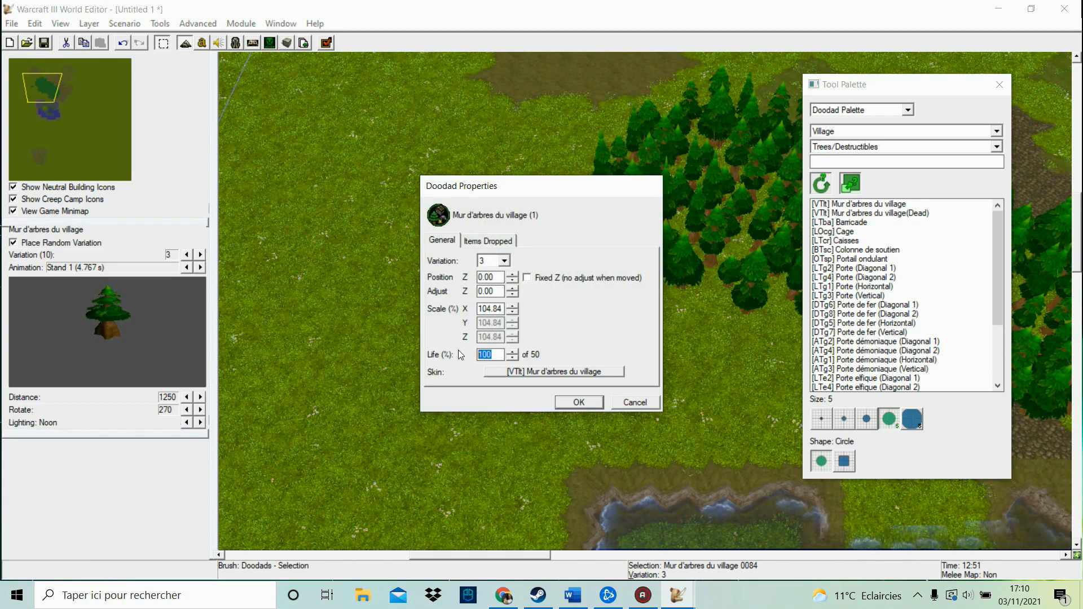
left_click(484, 242)
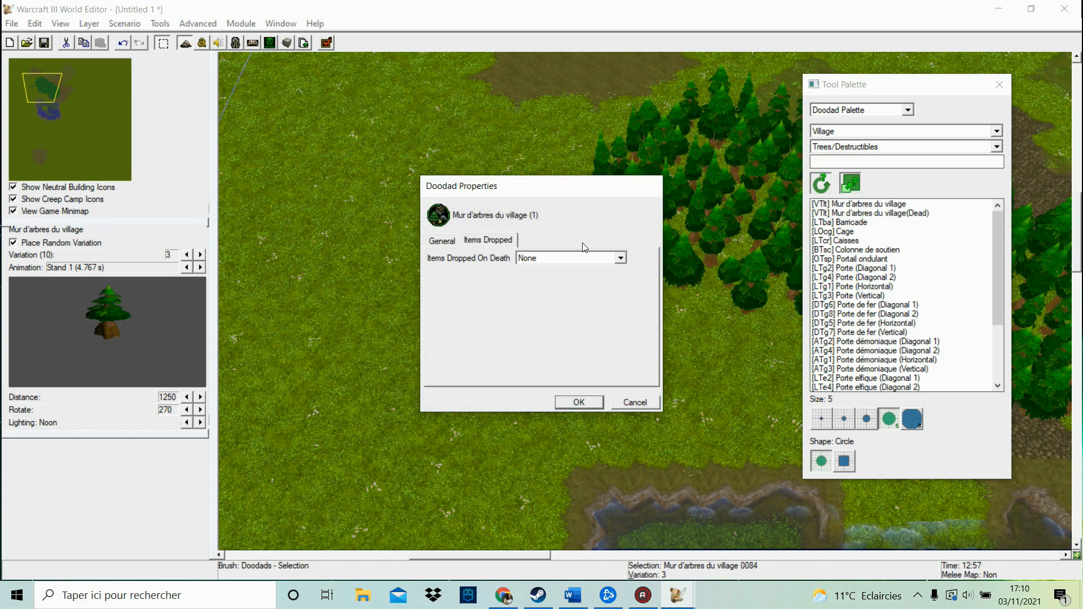
left_click(586, 256)
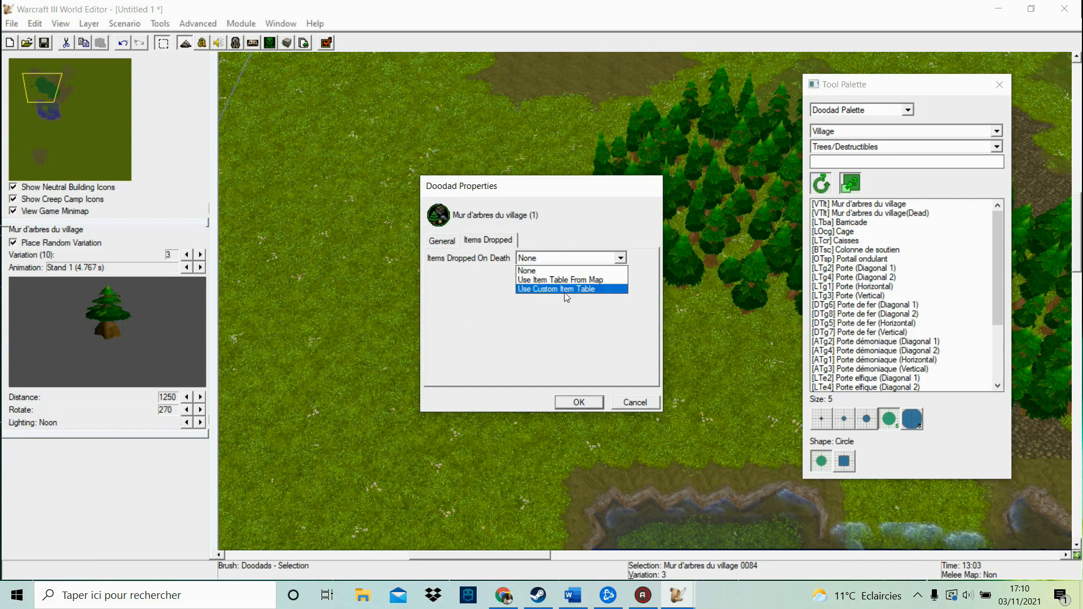
left_click(561, 289)
left_click(578, 260)
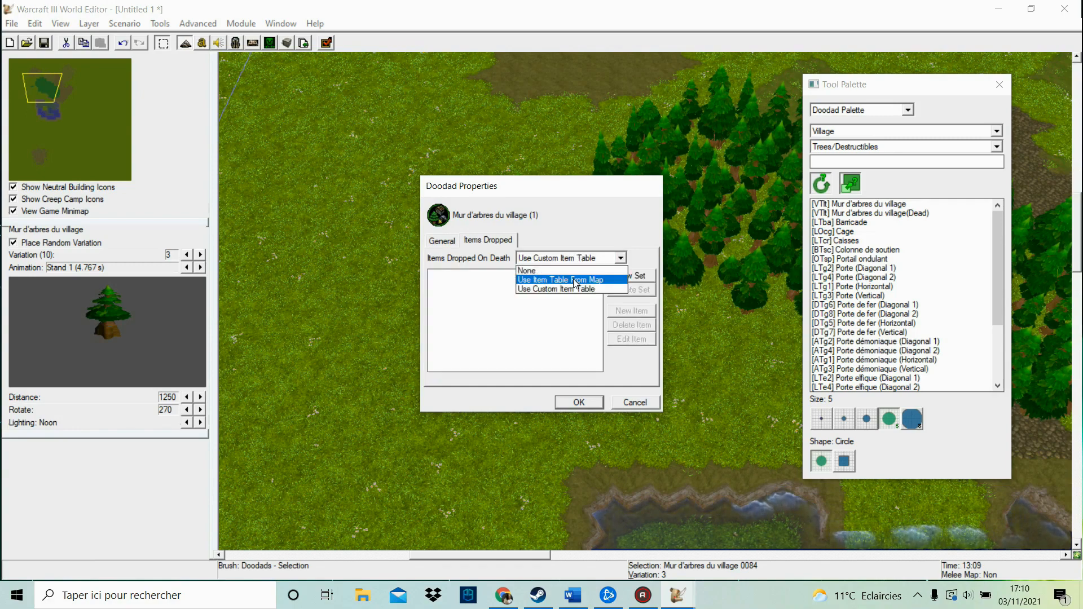
left_click(614, 280)
left_click(619, 258)
left_click(572, 286)
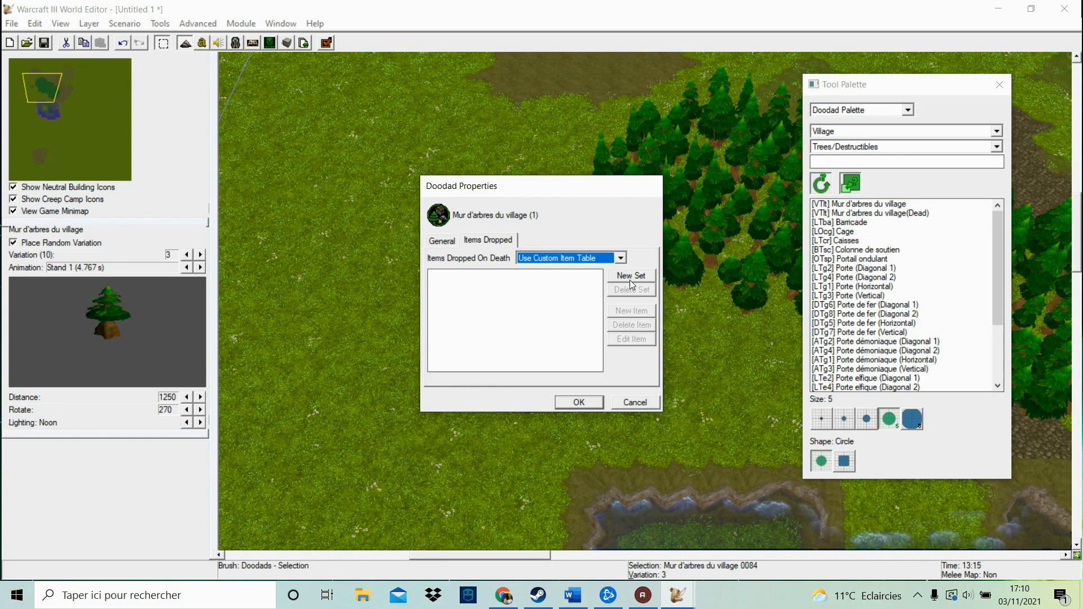
left_click(629, 279)
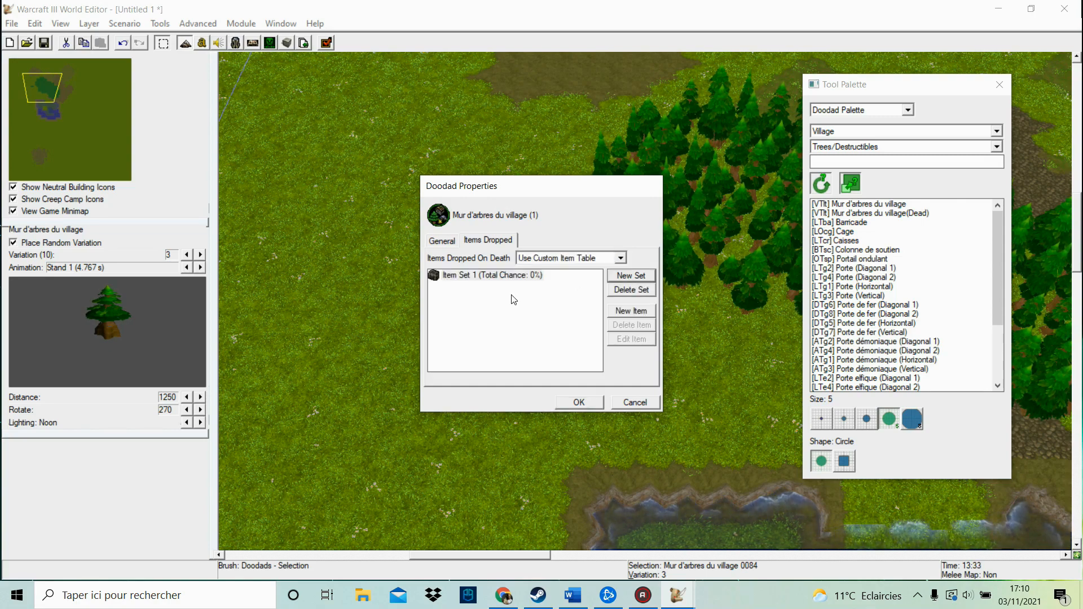
left_click(618, 312)
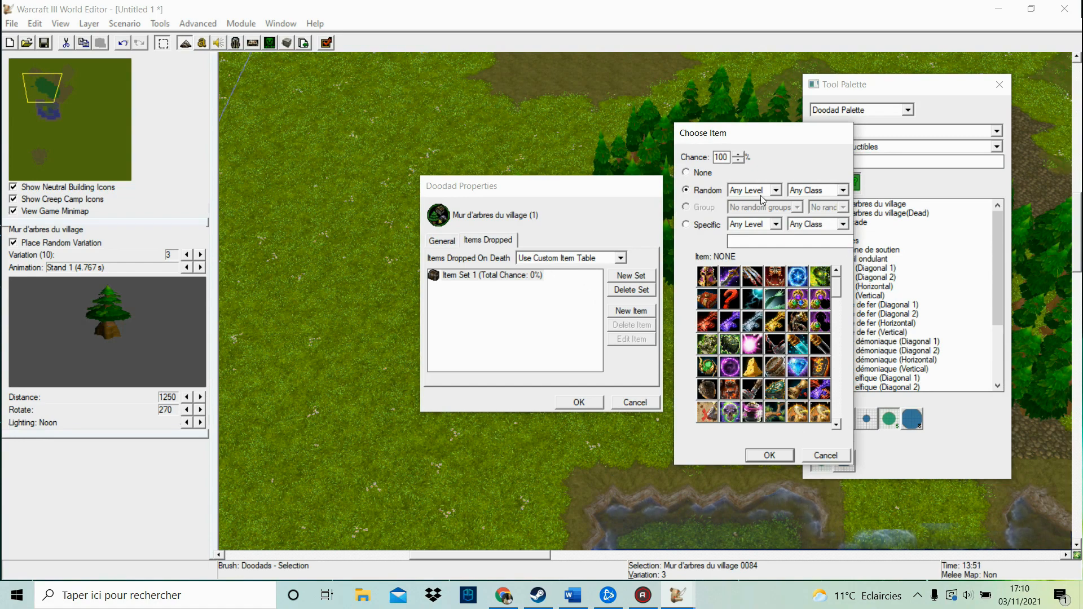
Try the specific Level 1 item Bestiole mécanique as the drop, and reset the specific level filter to Any Level
left_click(760, 193)
left_click(725, 182)
left_click(711, 228)
left_click(742, 224)
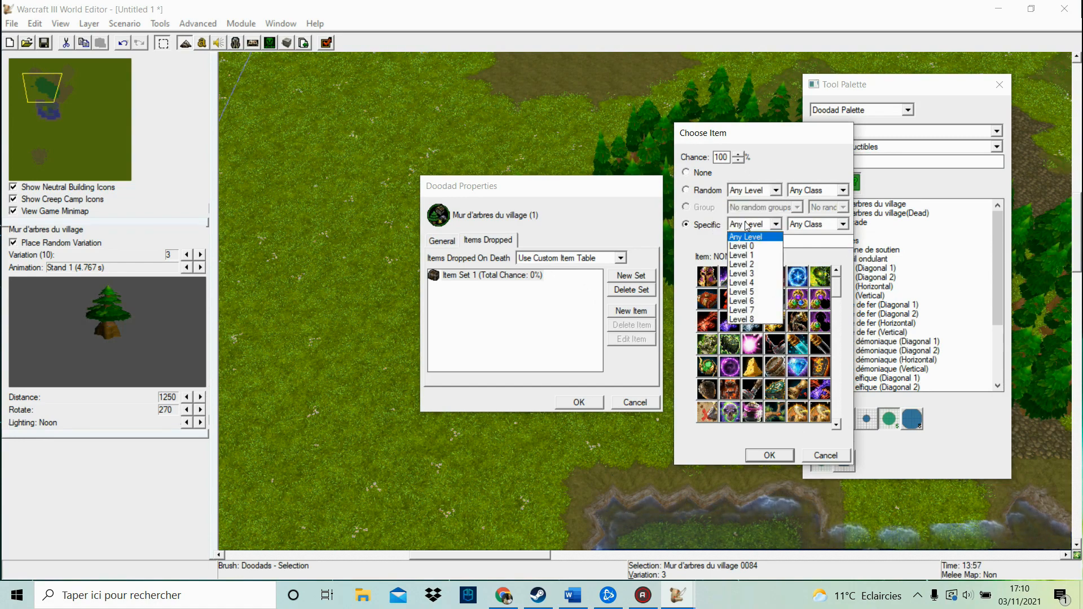
left_click(749, 255)
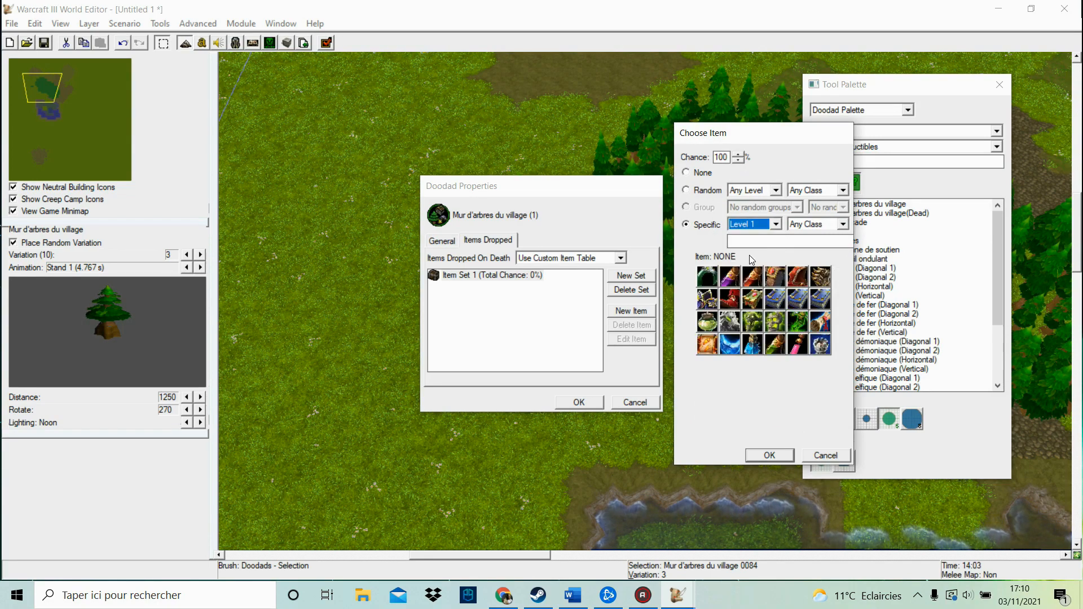
left_click(734, 320)
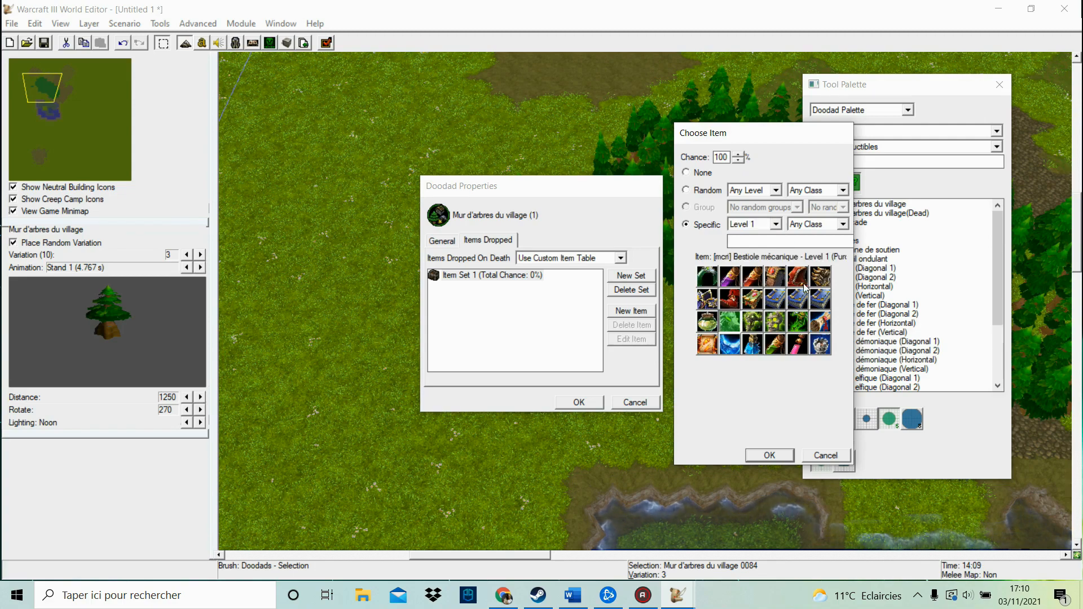
left_click(761, 226)
left_click(748, 254)
left_click(740, 226)
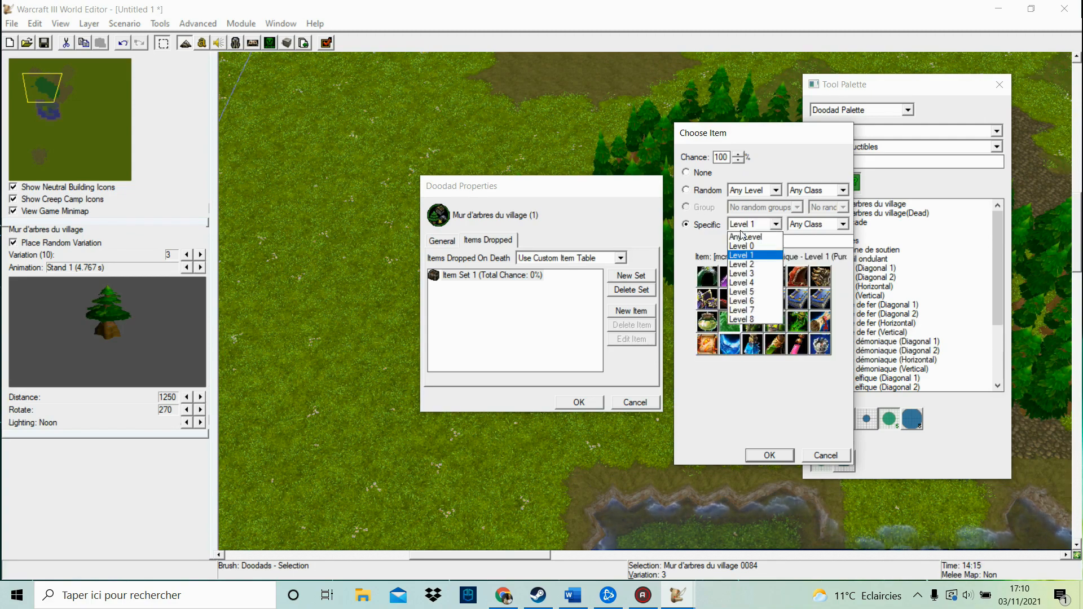
left_click(742, 236)
Try a random Level 1 item of Any Class as the drop, with the specific item level filter set to Level 1
left_click(708, 191)
left_click(750, 190)
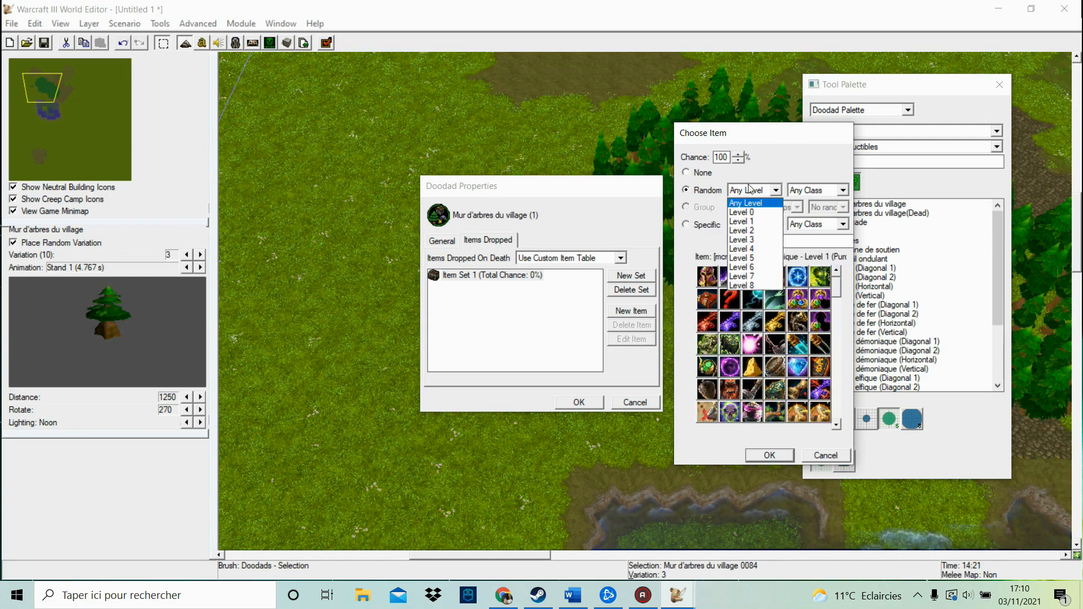
left_click(756, 217)
left_click(761, 227)
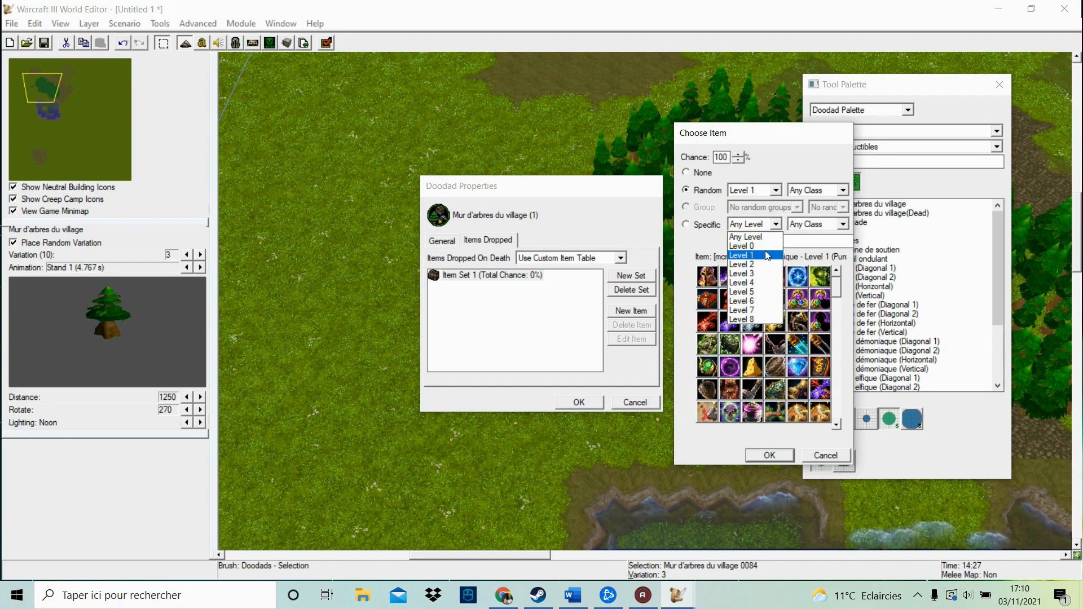
left_click(745, 254)
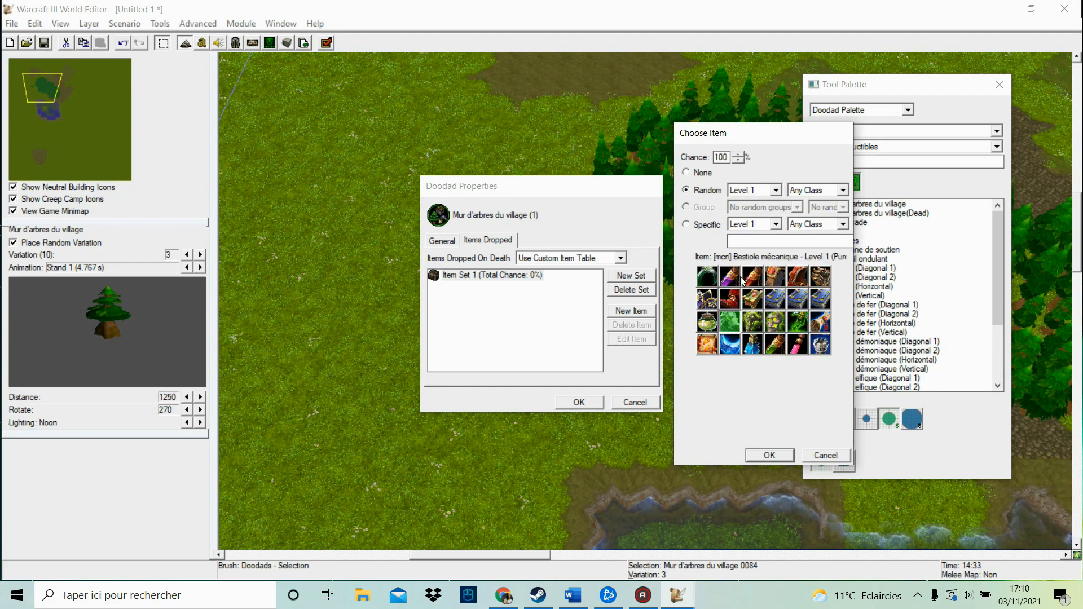
left_click(842, 190)
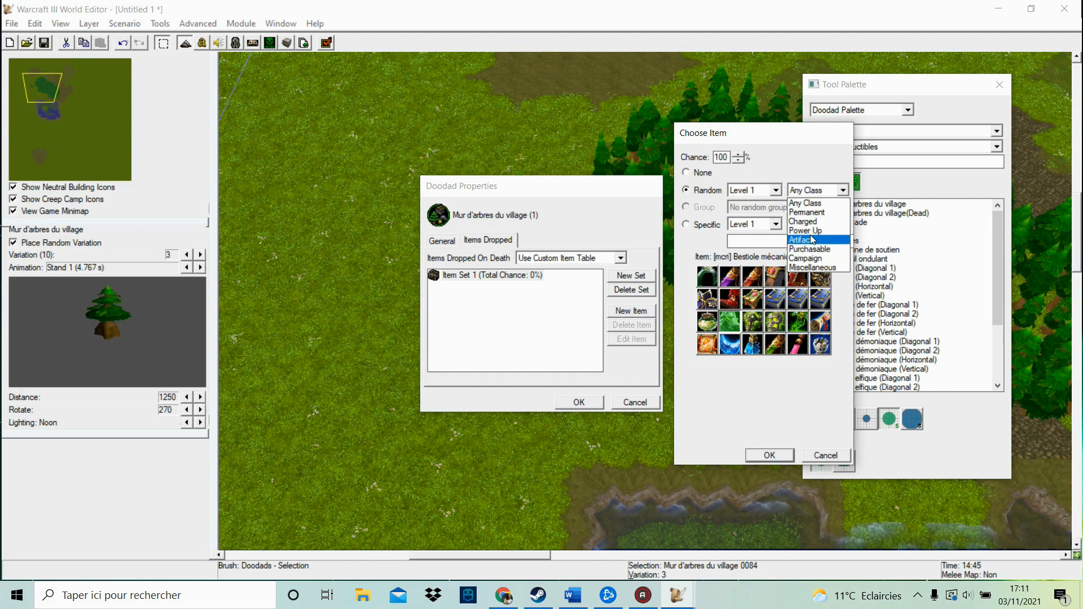
left_click(806, 203)
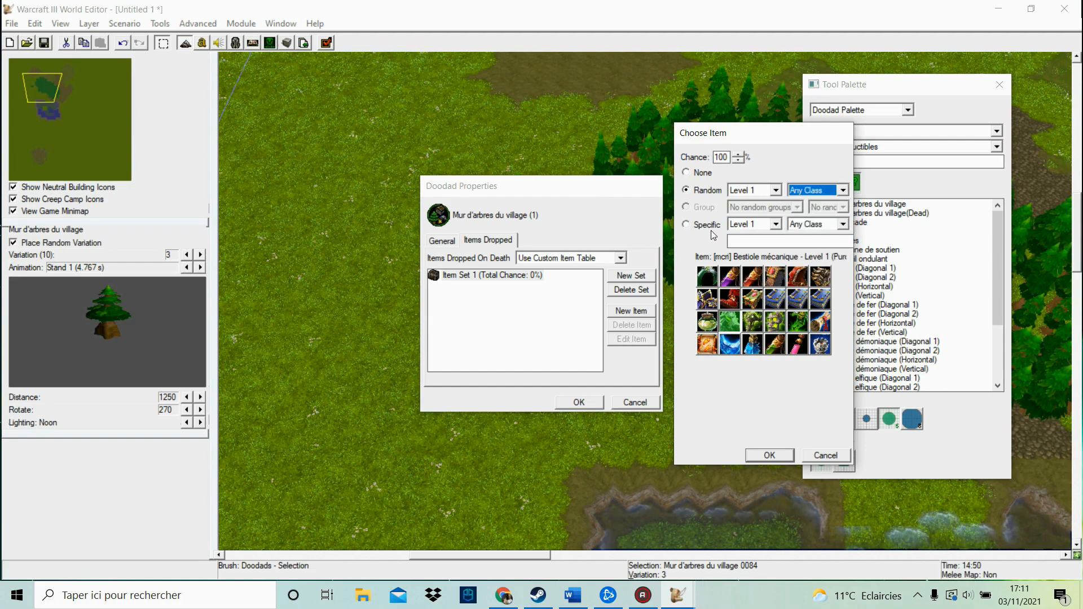
Set the first item set's drop to the specific item Tome de pouvoir at 100 % chance, chosen from Any Level
left_click(753, 223)
left_click(741, 238)
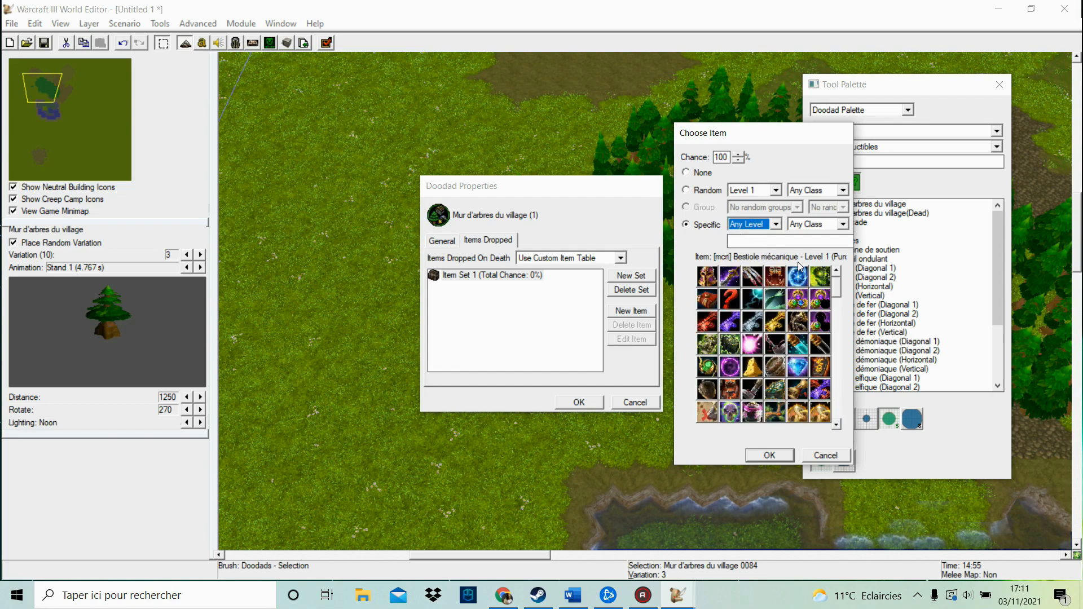
left_click(698, 302)
left_click(769, 455)
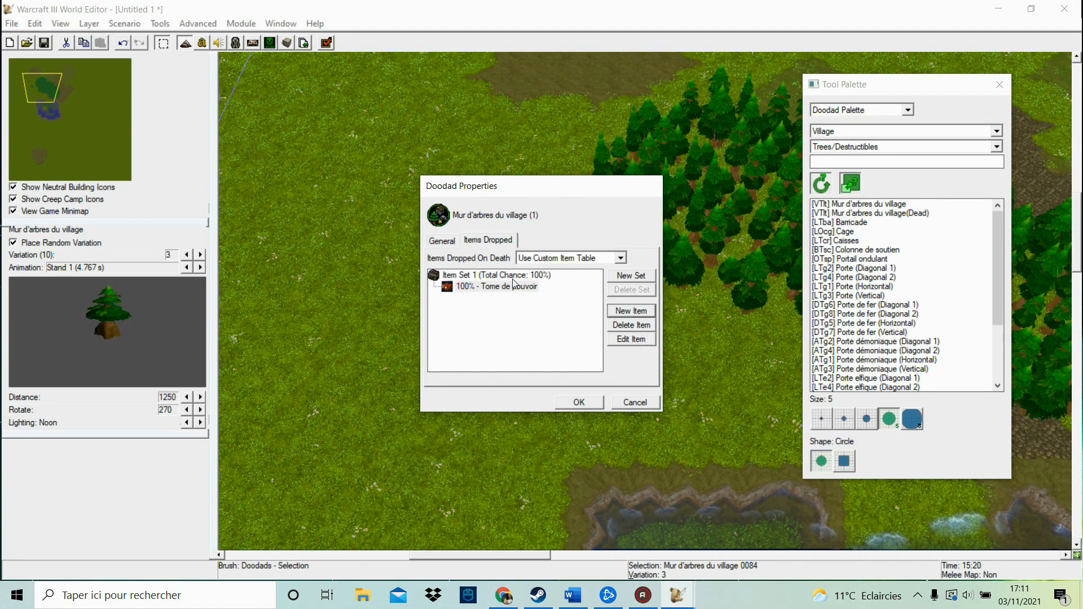
Add a second item set containing the specific item Clé ensanglantée at 100 % chance
left_click(630, 275)
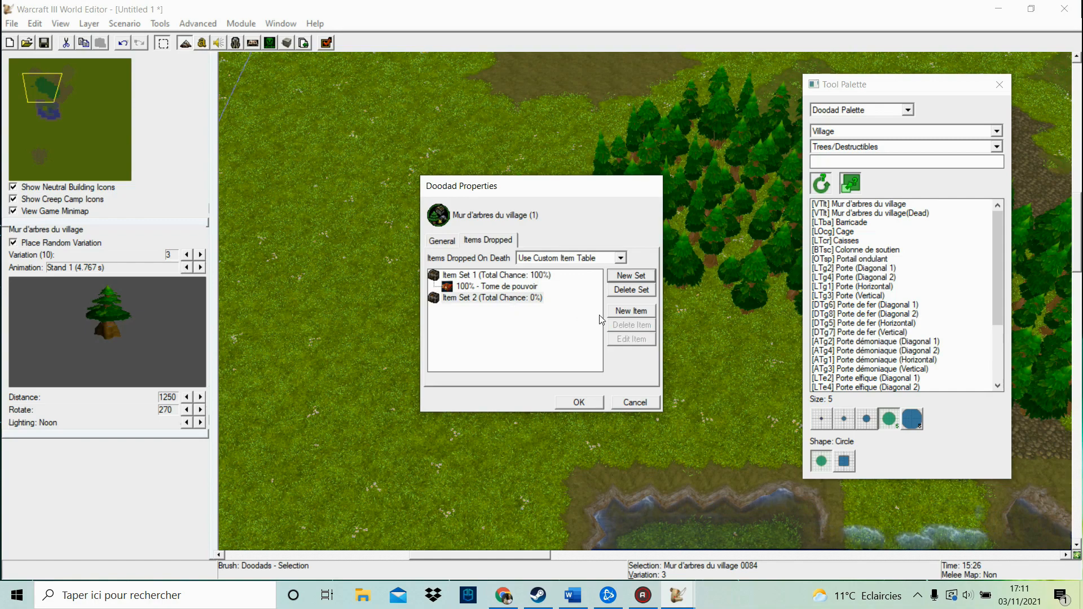
left_click(630, 311)
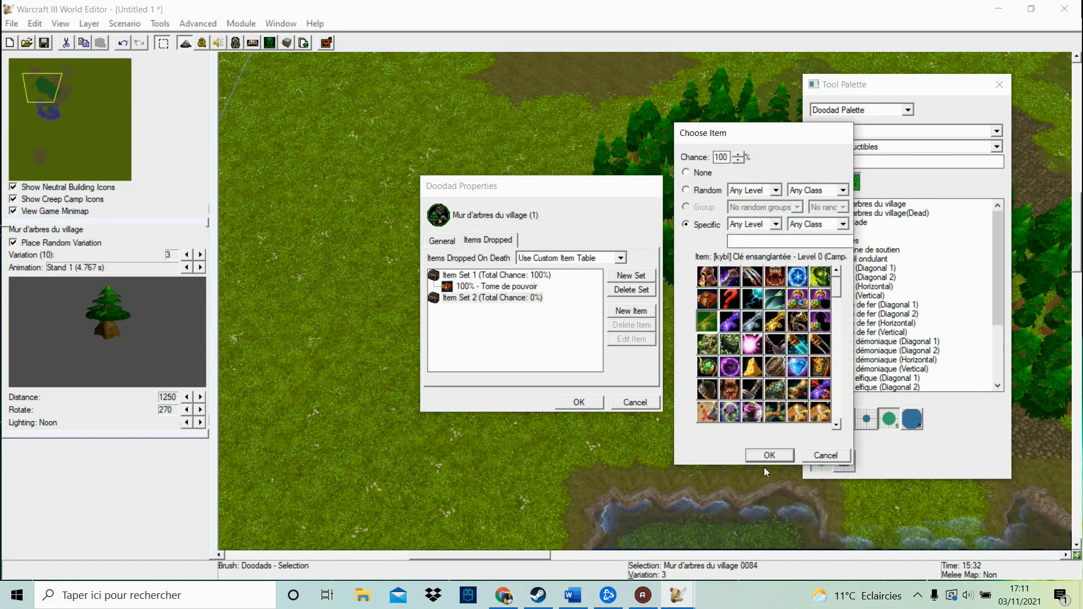
left_click(767, 457)
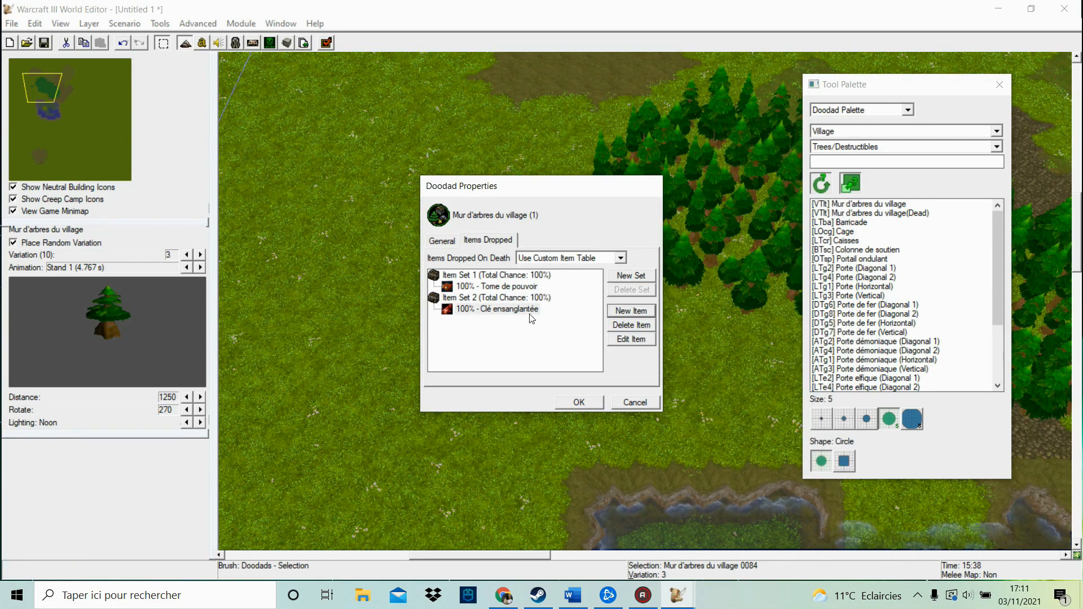
Add the specific item Clé fantomatique to Item Set 1 at 50 % chance, alongside Tome de pouvoir
left_click(497, 310)
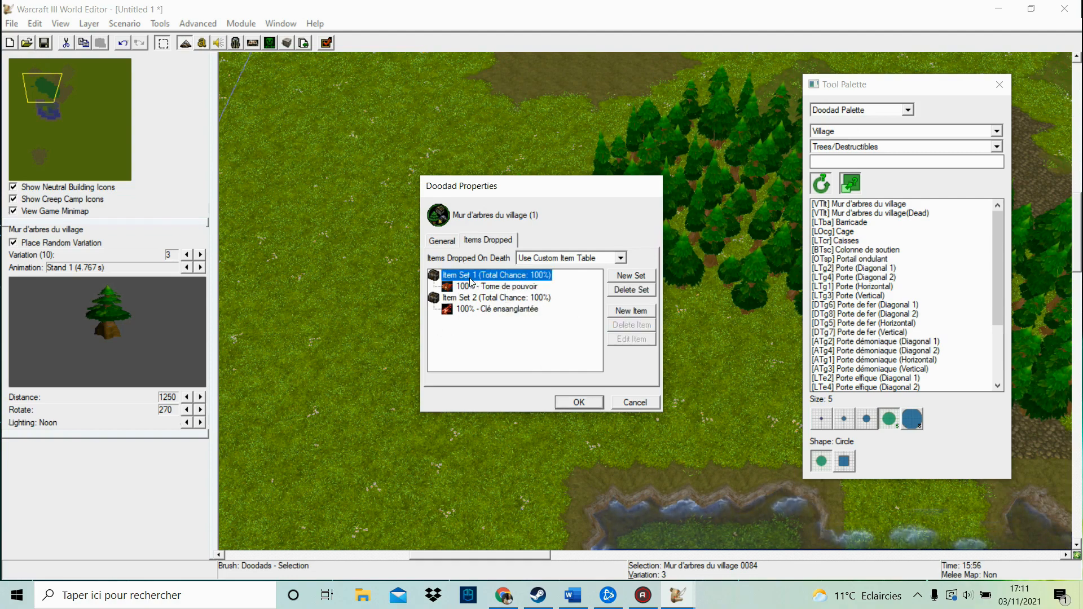
left_click(626, 311)
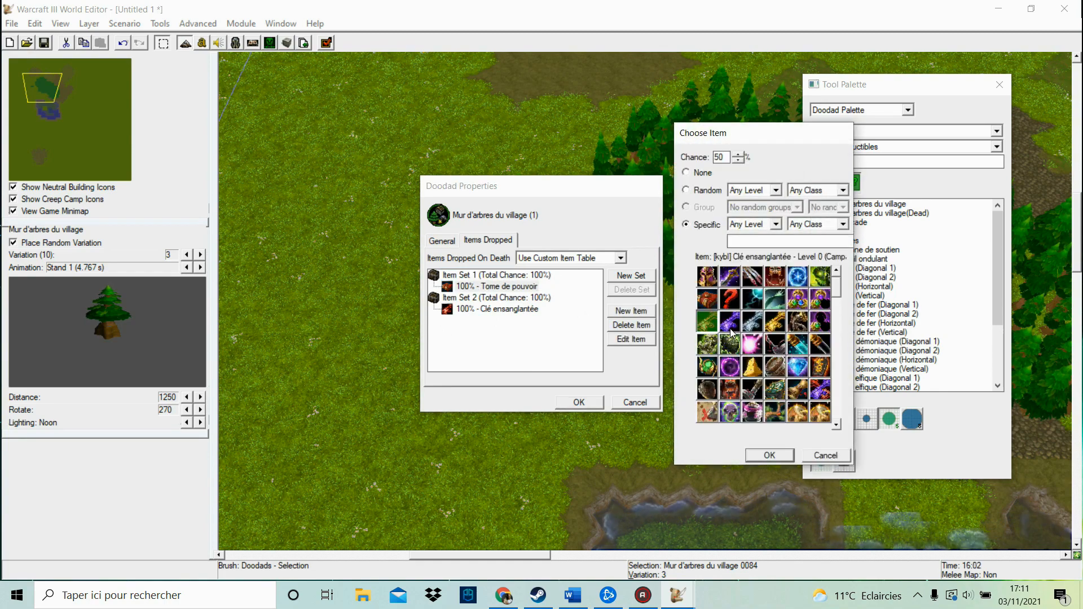
left_click(731, 321)
left_click(789, 458)
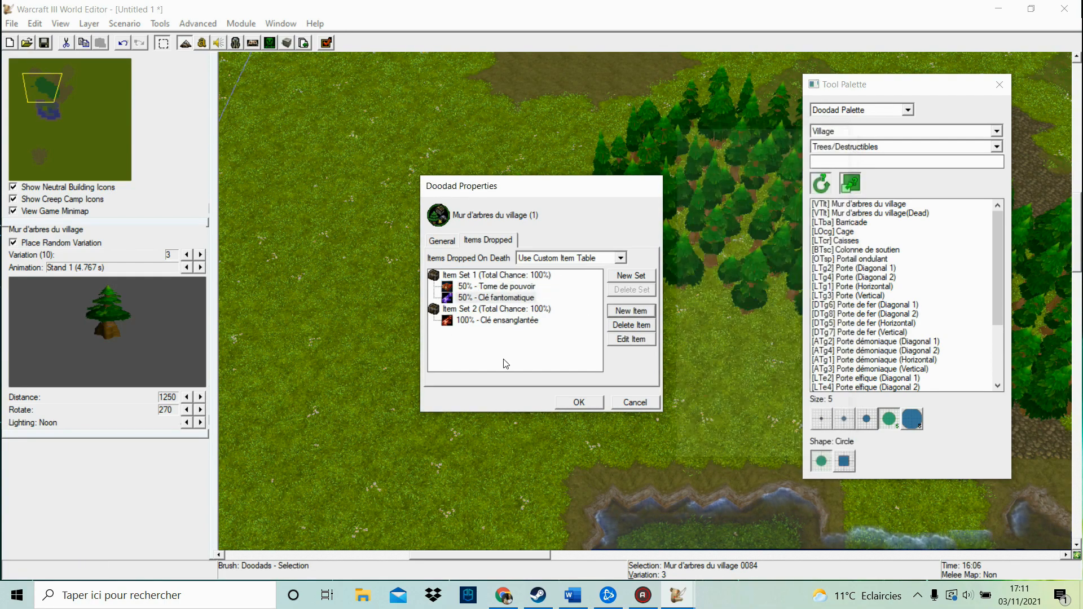
Review the custom item drop sets of the lone Mur d'arbres du village tree and close its properties without changes
double_click(514, 287)
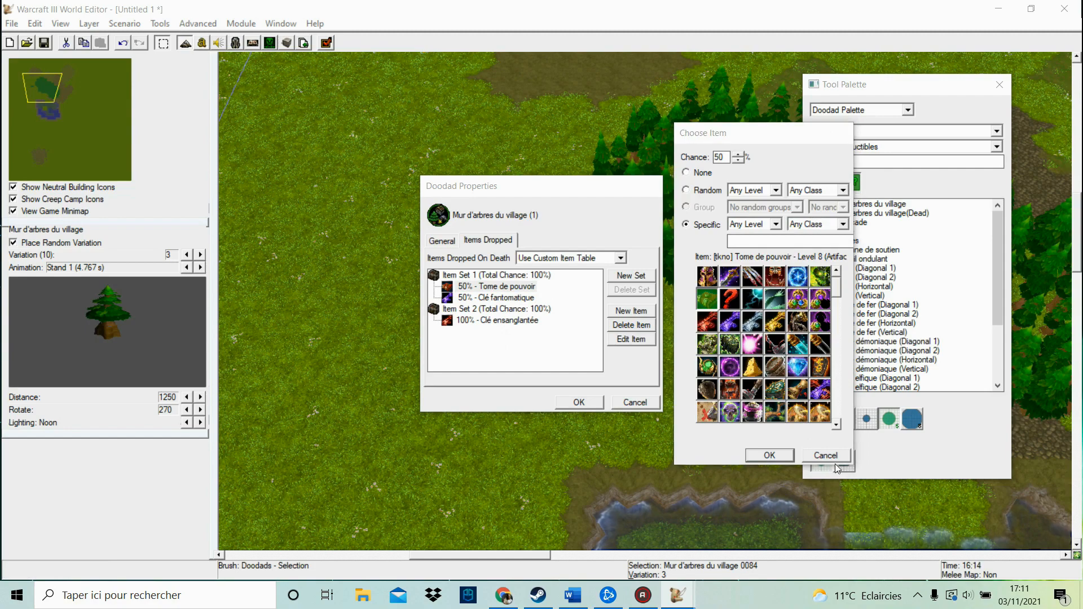
left_click(835, 460)
left_click(491, 275)
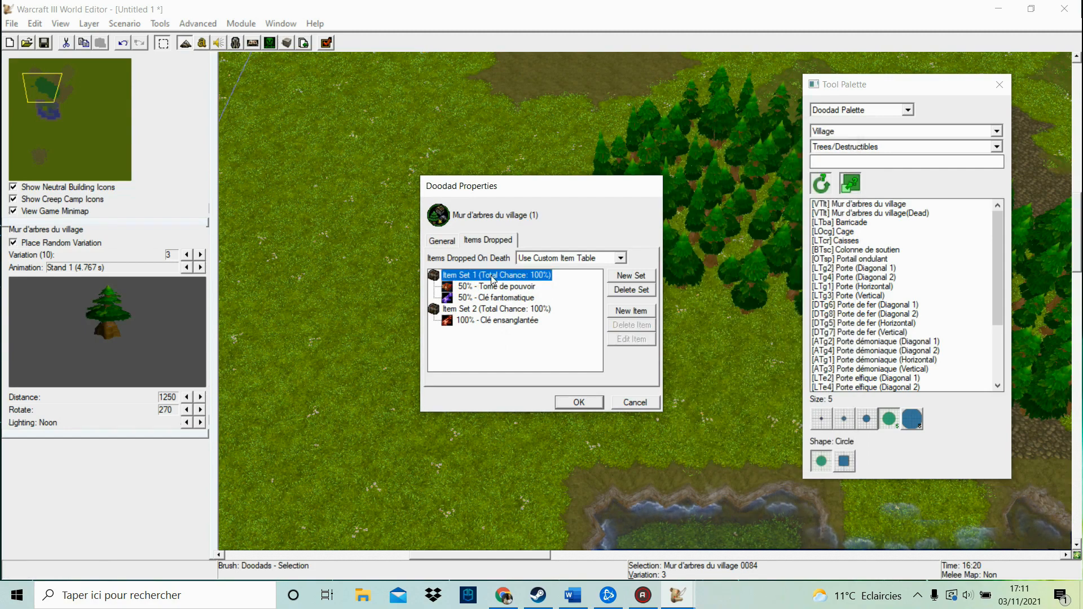
left_click(466, 287)
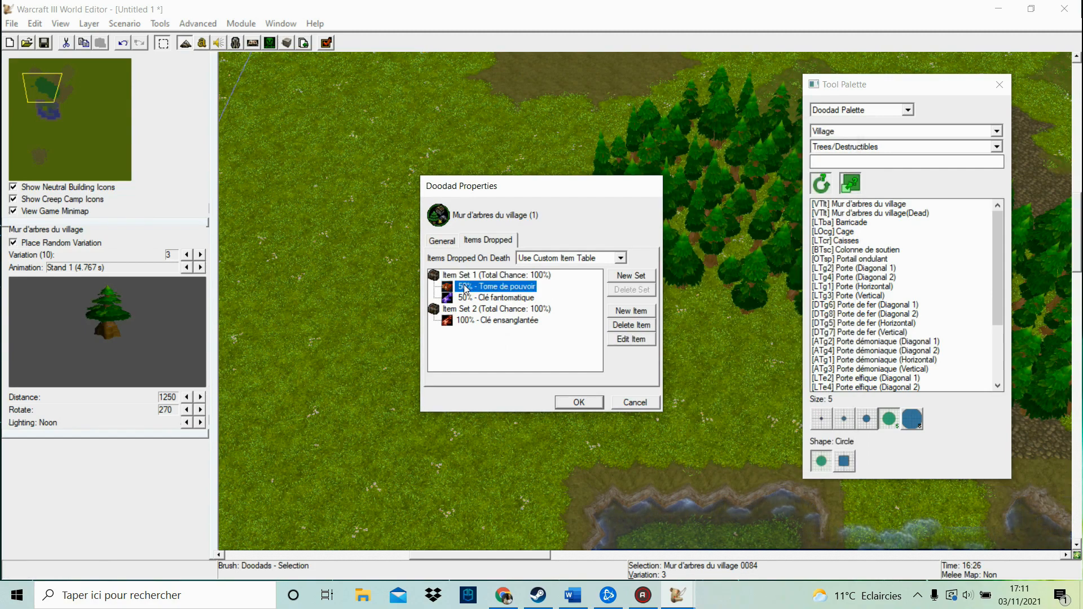
left_click(491, 298)
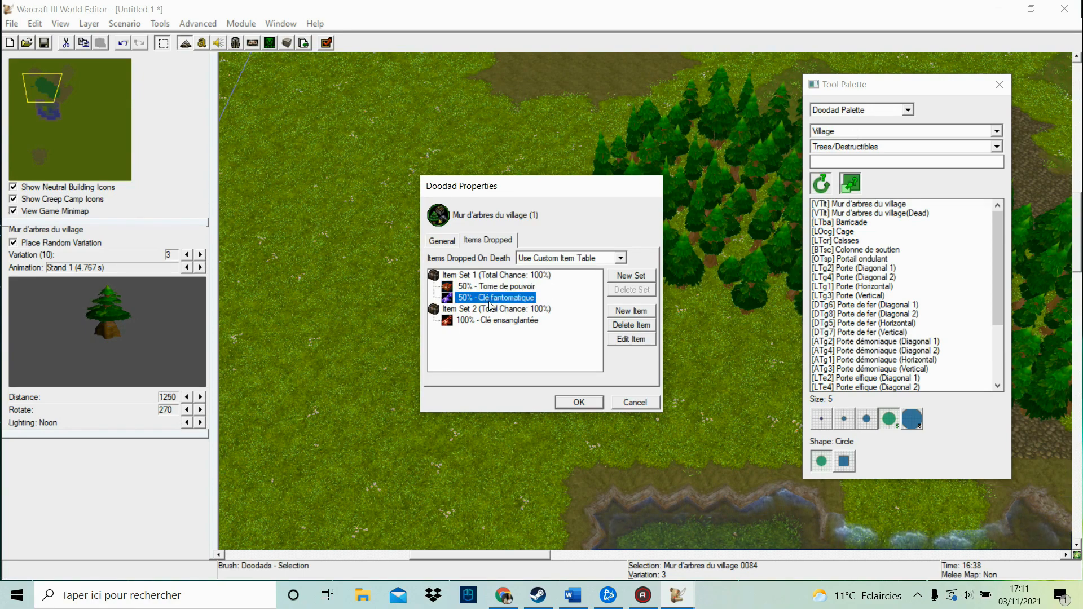
left_click(488, 321)
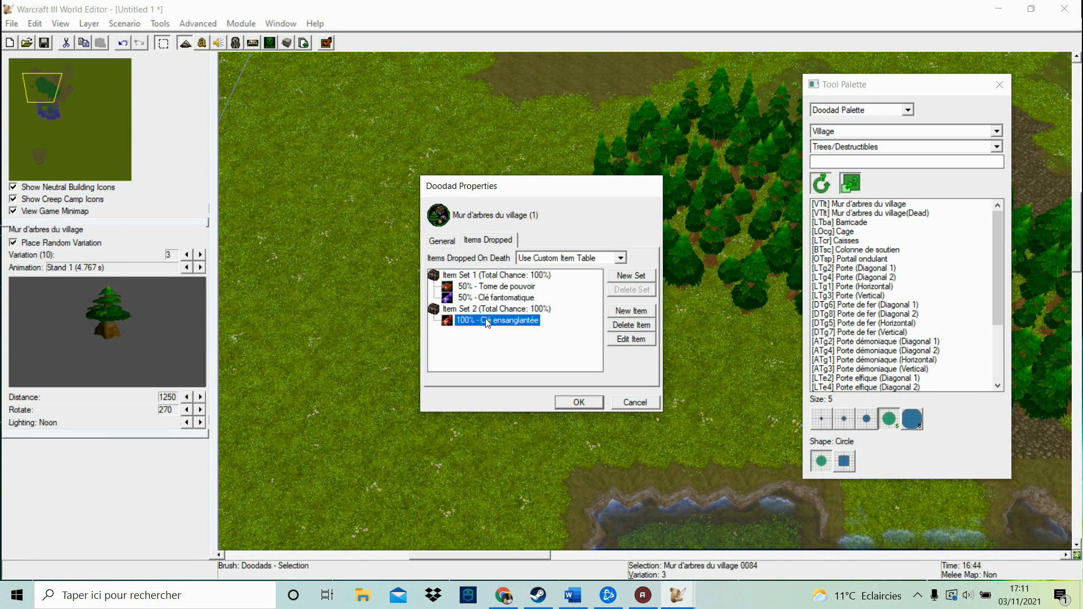
left_click(493, 298)
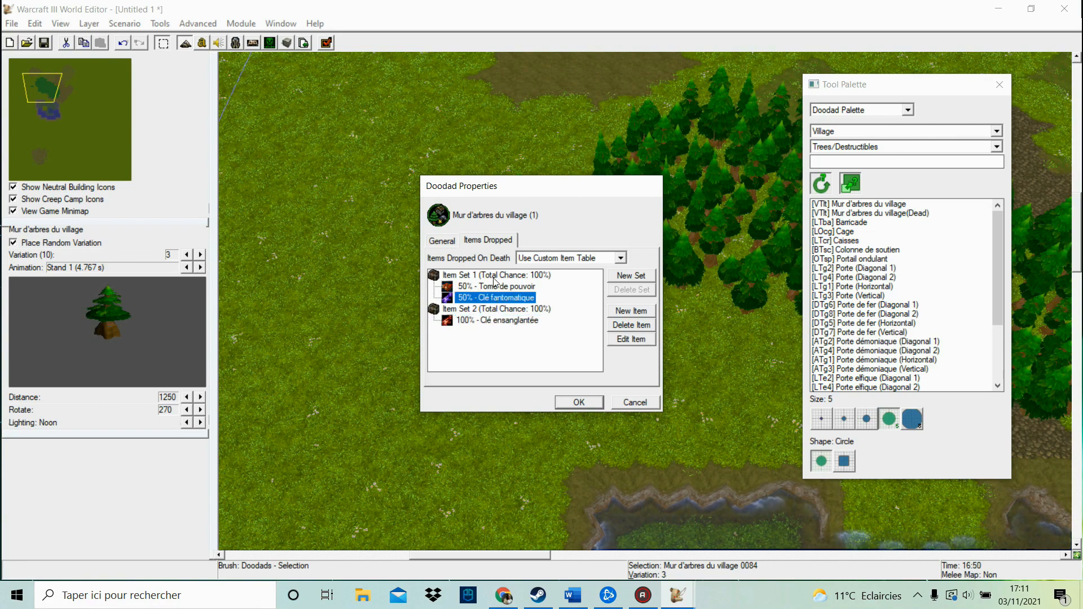
left_click(652, 403)
left_click(530, 204)
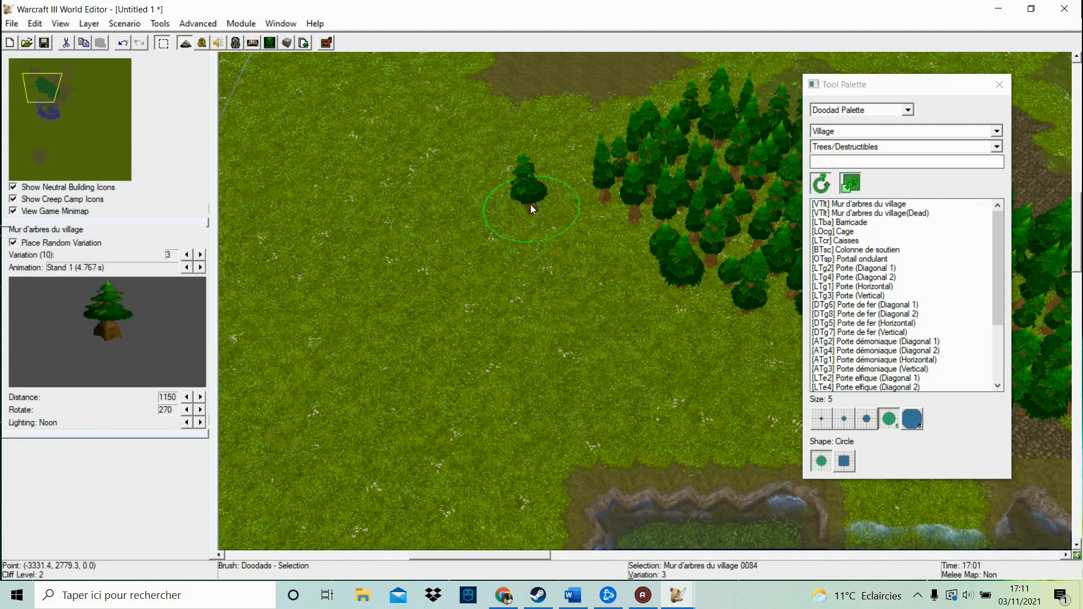
Place one Barricade and one Cage with brush size 1 on the grass southwest of the lone tree
left_click(843, 222)
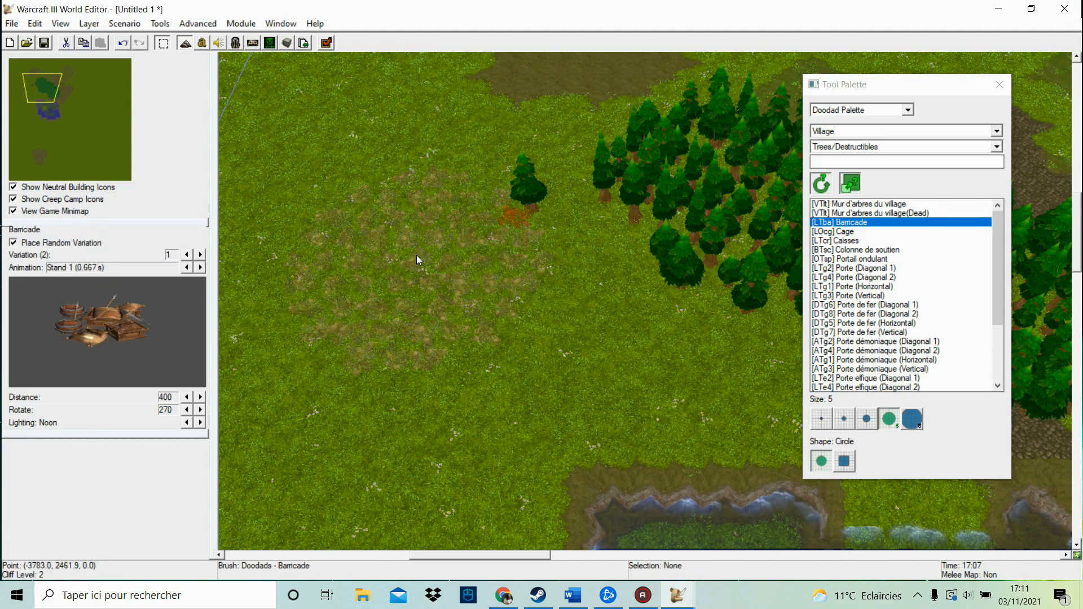
left_click(820, 421)
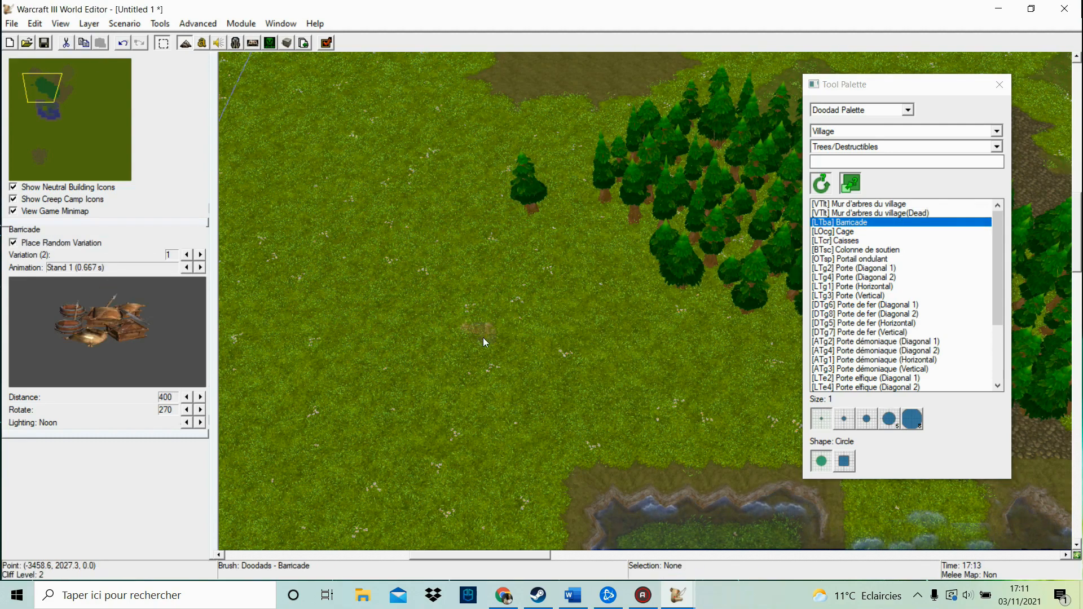
left_click(439, 283)
left_click(829, 232)
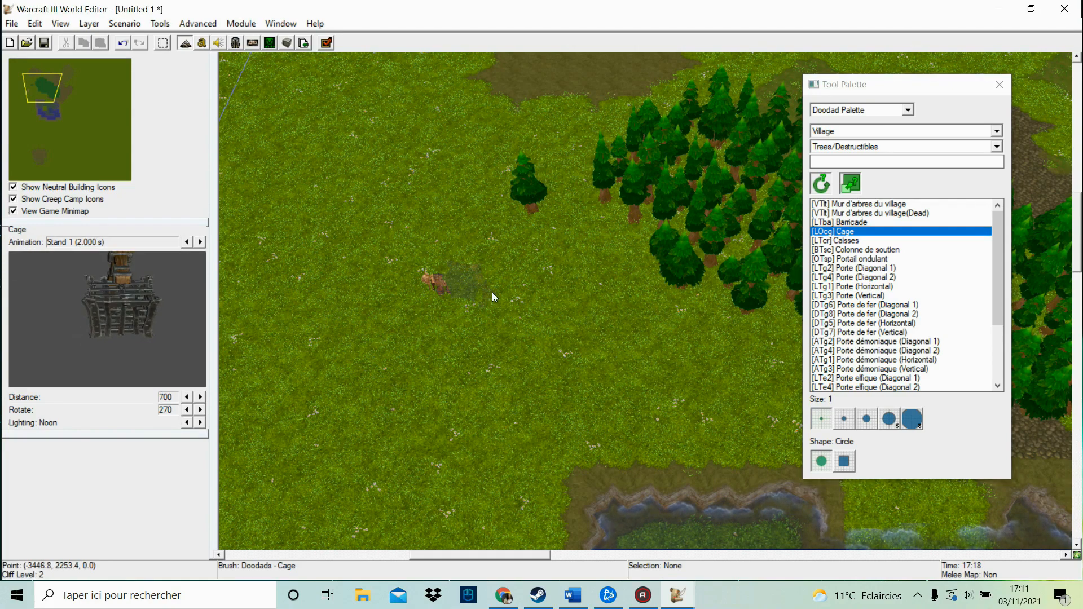
left_click(492, 292)
Place four Canopée des Tarides trees from the Barrens tileset around the clearing west of the lone tree
left_click(852, 147)
left_click(849, 145)
left_click(849, 136)
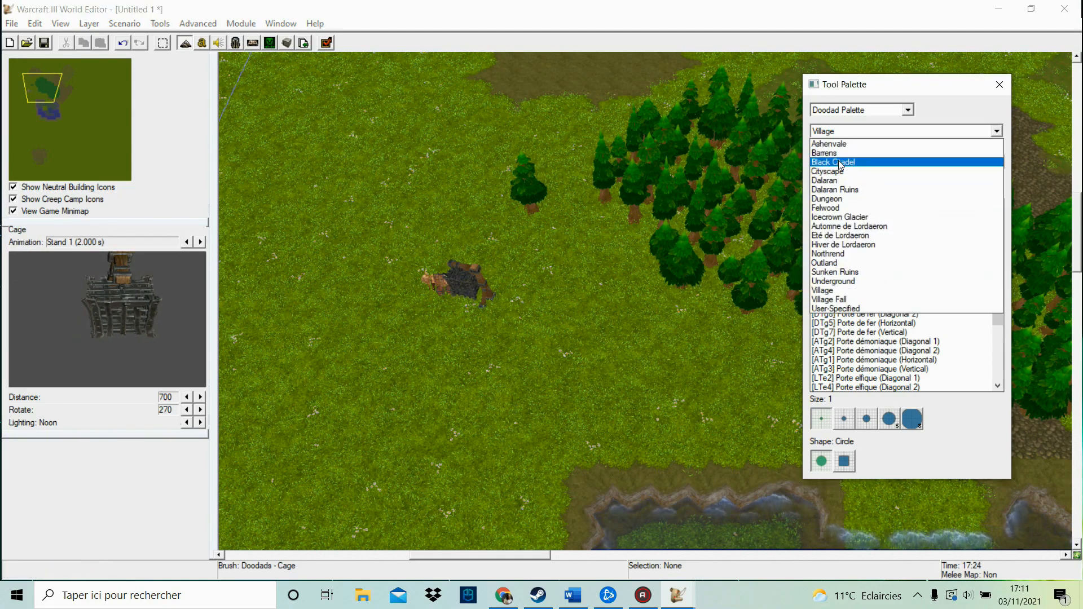
left_click(841, 160)
left_click(857, 222)
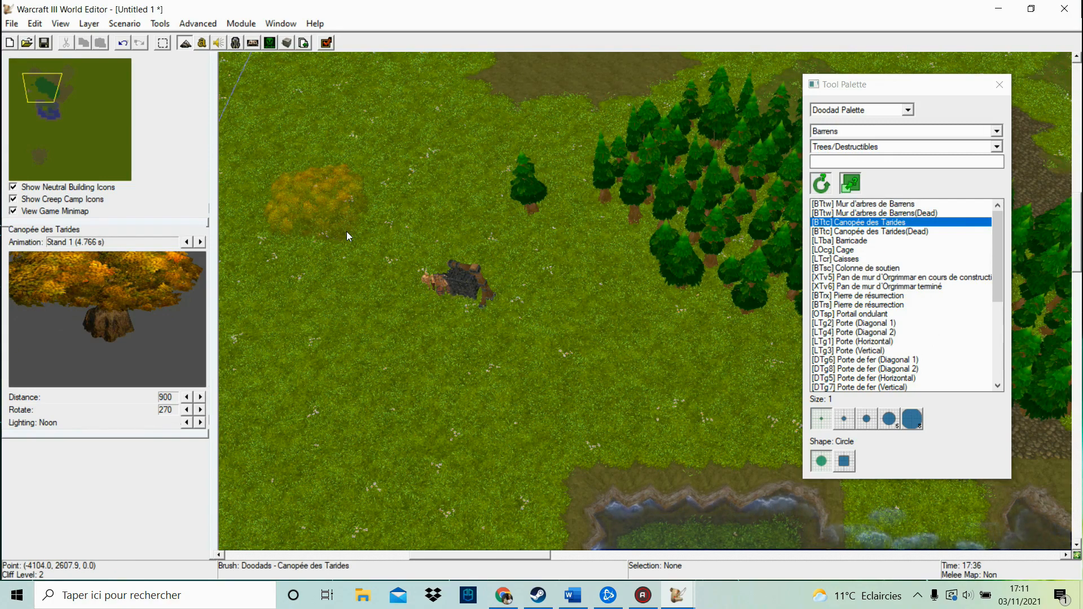
left_click(479, 234)
left_click(415, 260)
left_click(283, 236)
left_click(272, 298)
Place a Porte de fer (Horizontal) gate on the grass southeast of the cage
left_click(857, 305)
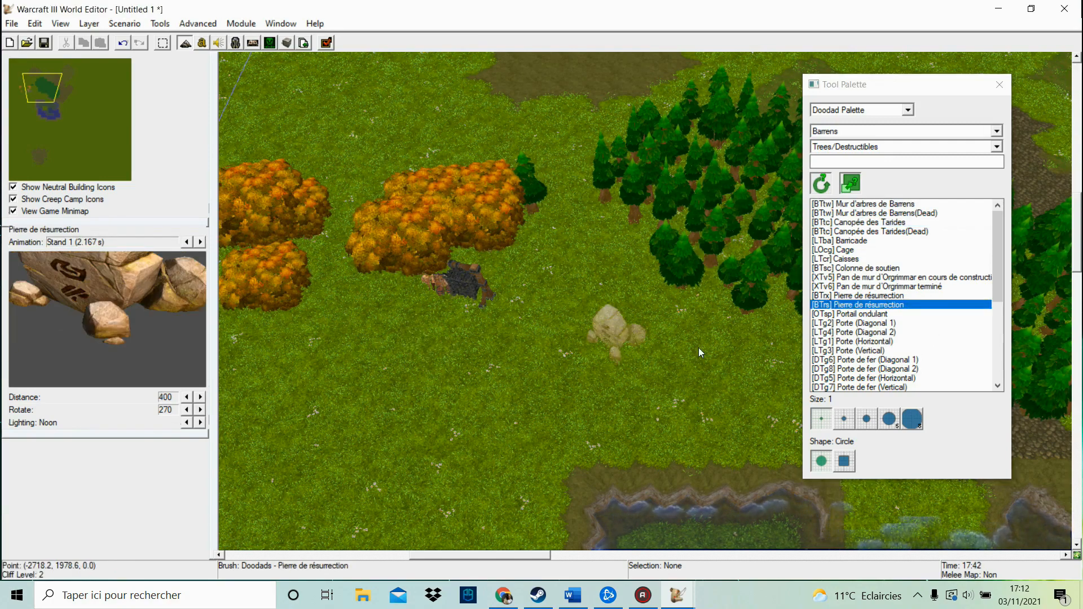
key("Down")
key("Down")
key("Down")
key("Down")
key("Down")
key("Down")
key("Down")
key("Down")
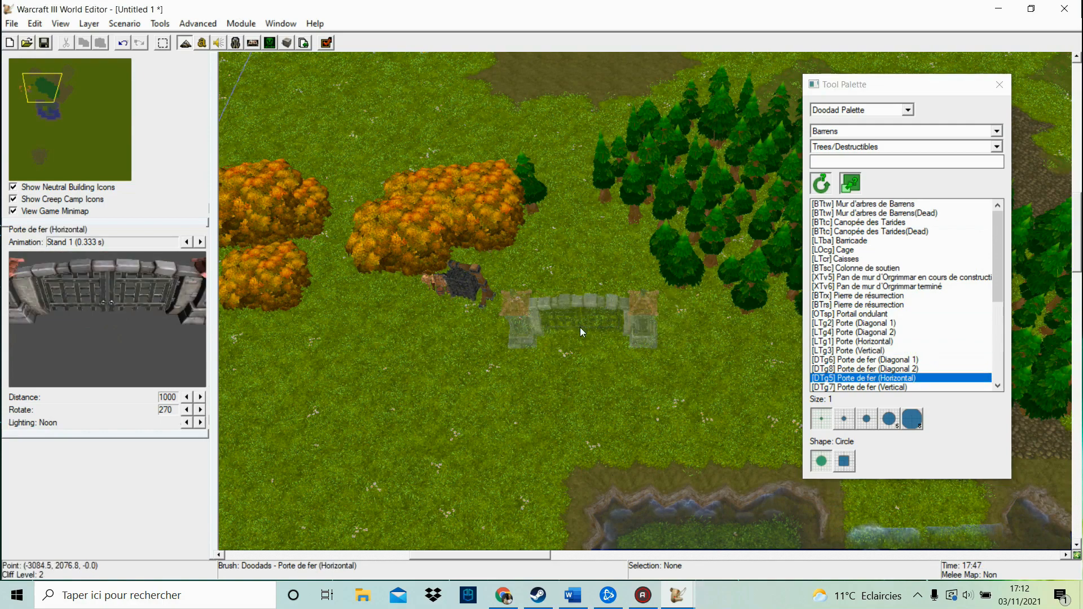
scroll(580, 327, "up", 2)
left_click(588, 388)
Select the placed iron gate and move it closer to the cage
left_click(164, 45)
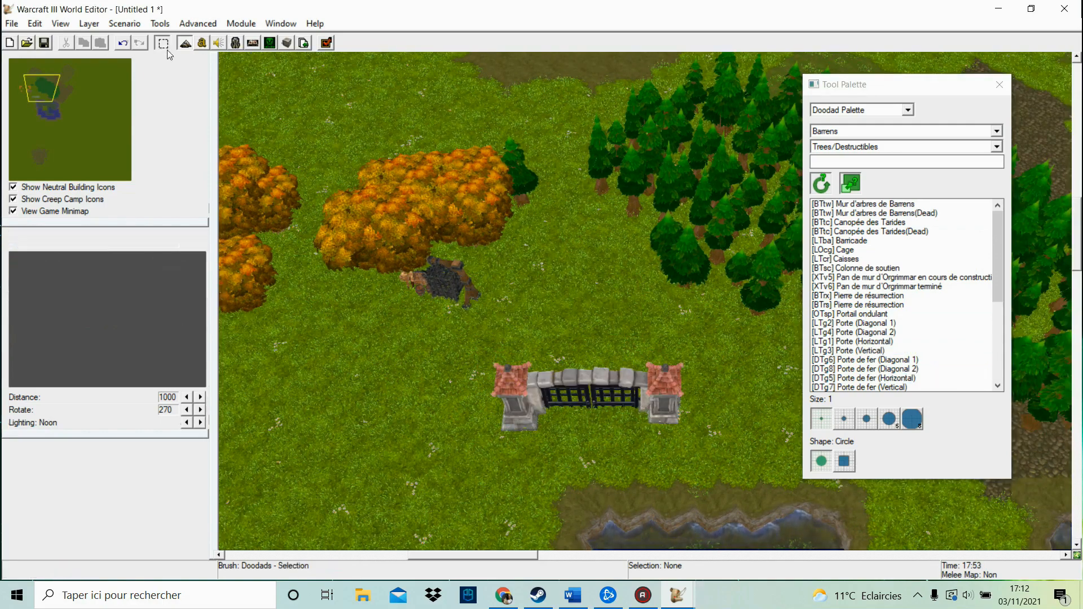
left_click(586, 378)
left_click_drag(587, 378, 562, 347)
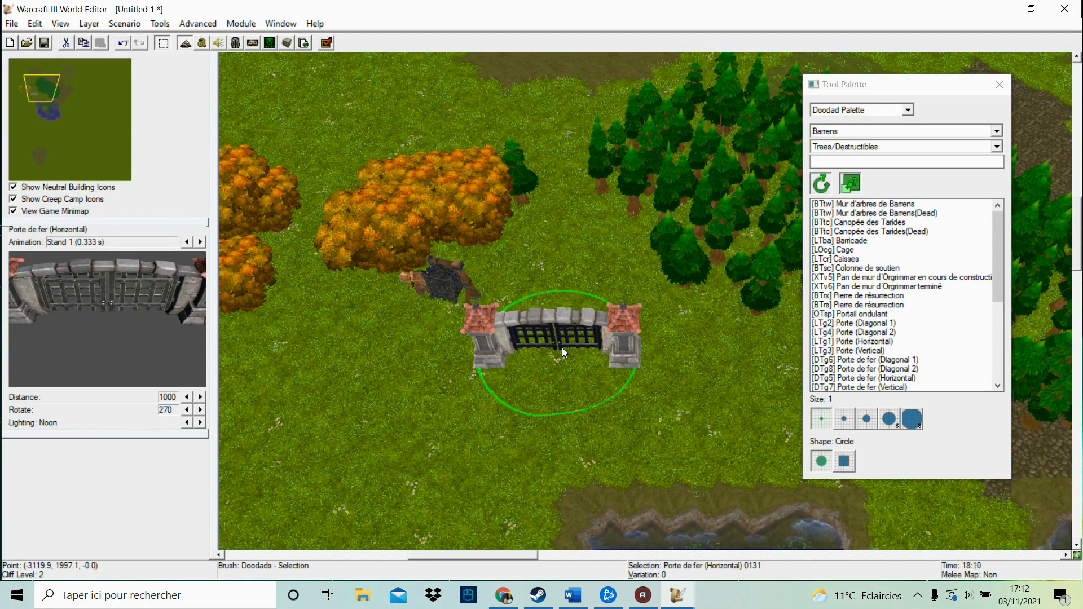
Lower the iron gate's life in its doodad properties and set it back to 100%
double_click(562, 348)
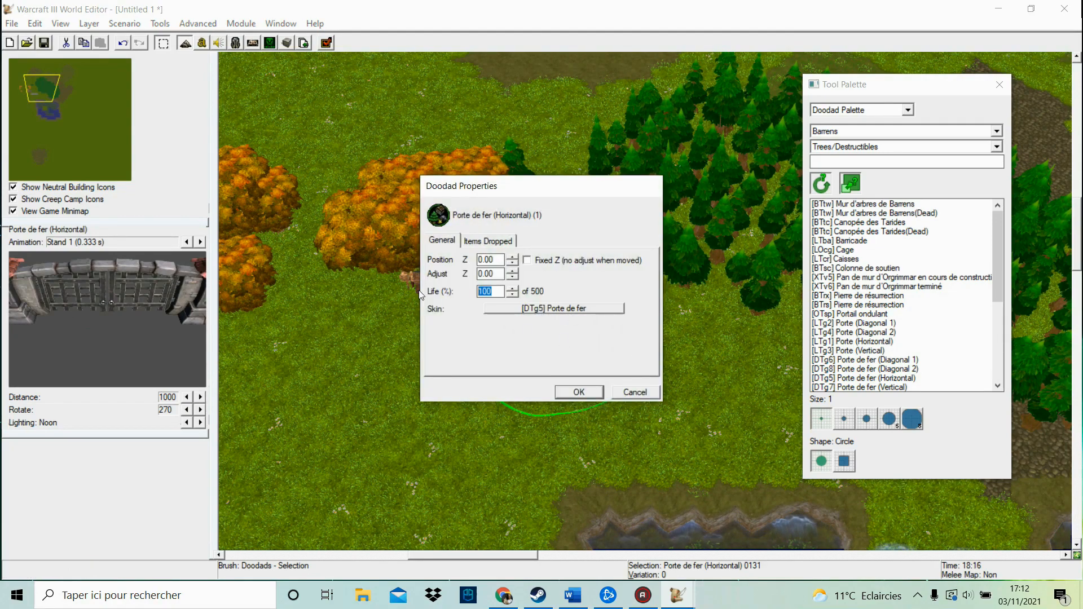
key("Return")
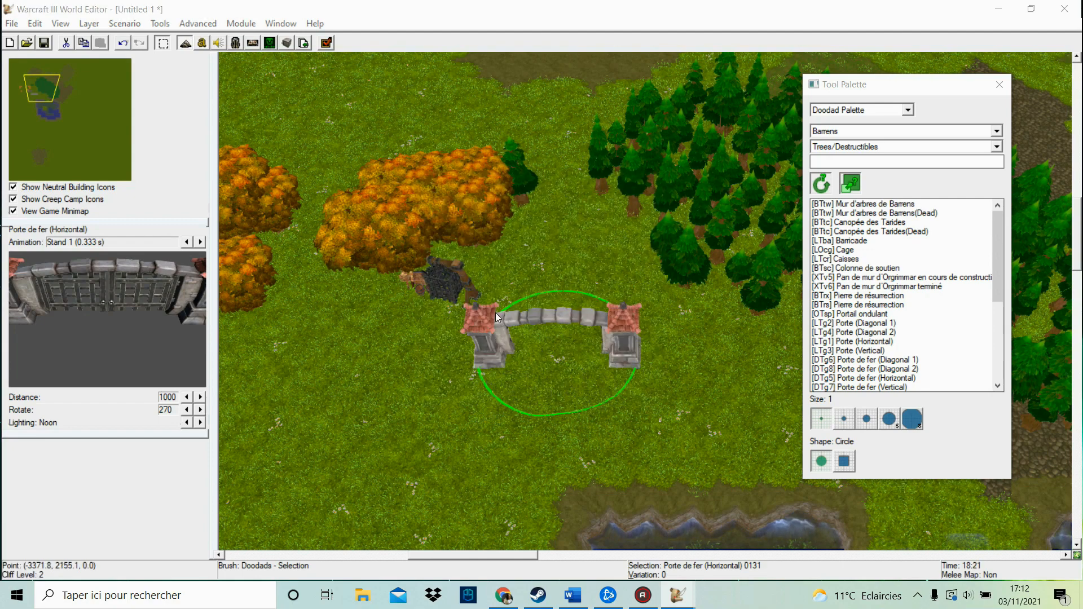
double_click(495, 313)
type("100")
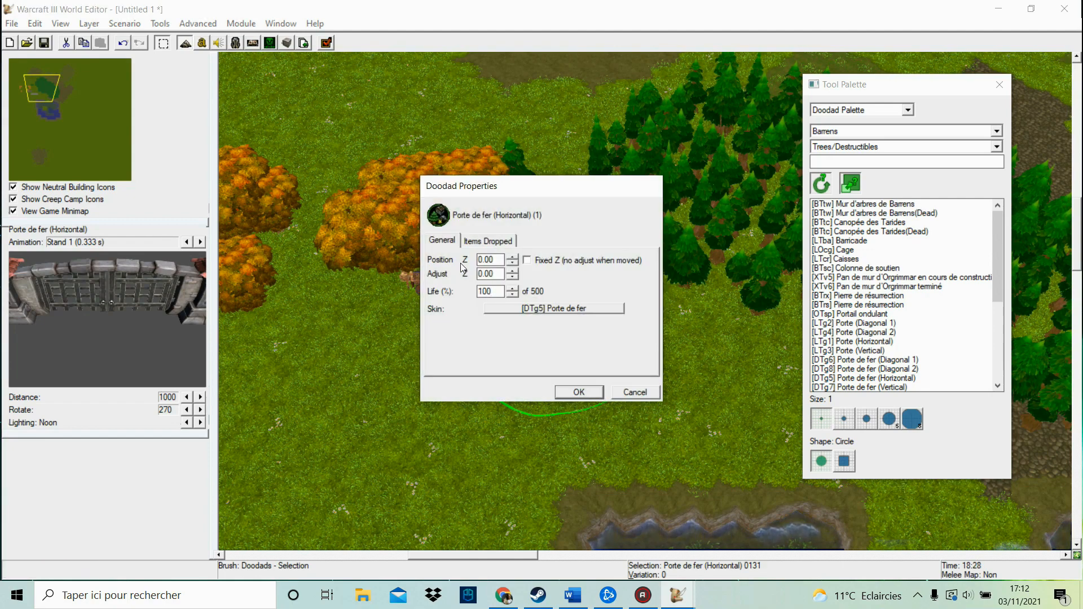
left_click(579, 392)
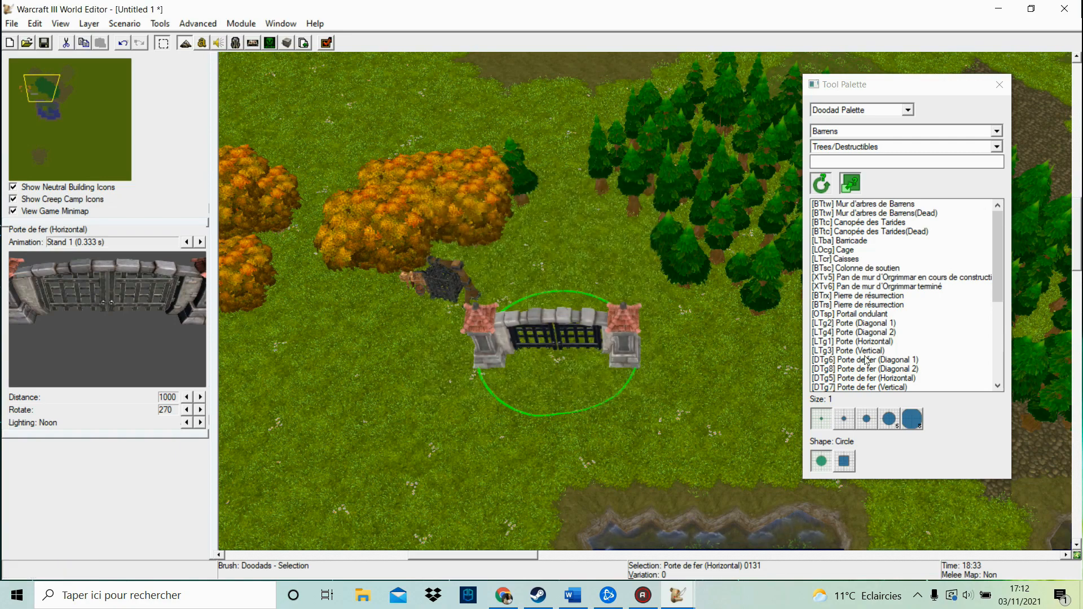
Place a Tonneau d'explosifs on the grass west of the iron gate
left_click(863, 359)
left_click(864, 250)
scroll(877, 282, "down", 6)
left_click(879, 305)
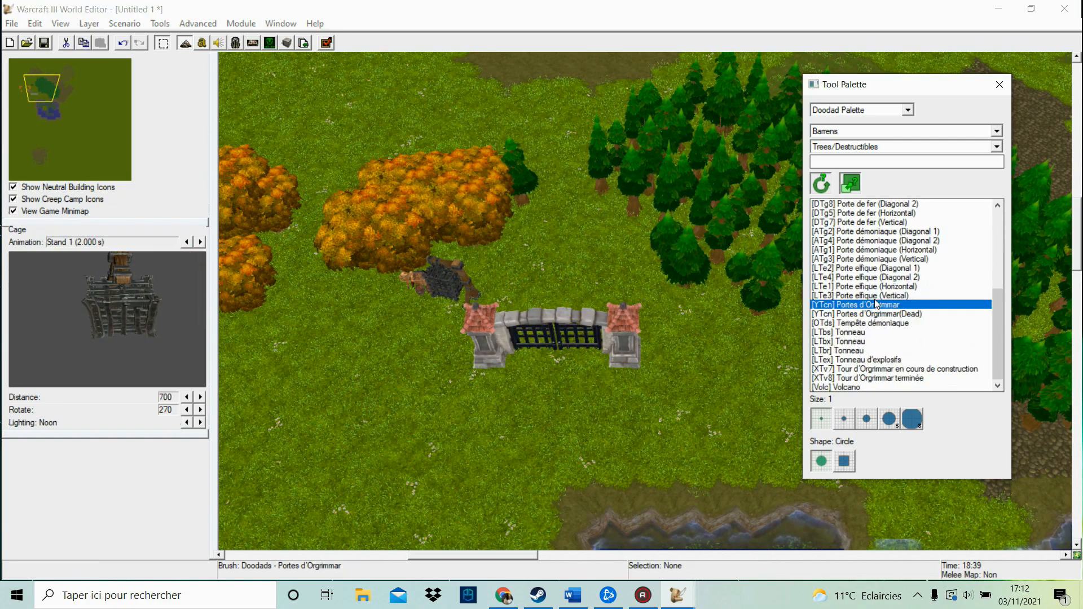
left_click(868, 360)
left_click(377, 364)
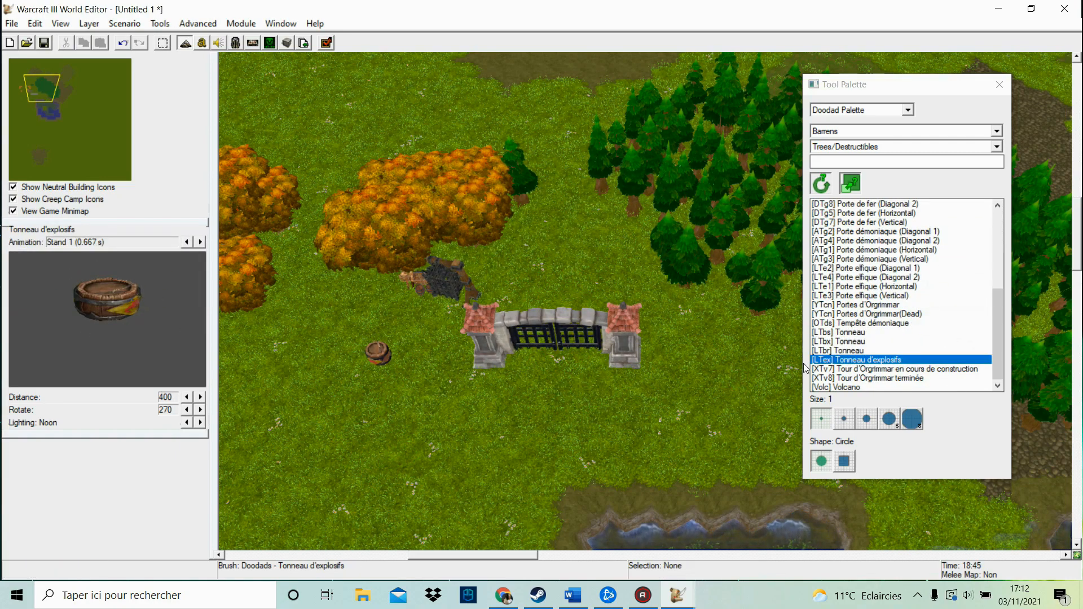
Try to copy and paste the group of doodads around the barrel, cage, gate and nearby trees
left_click(163, 43)
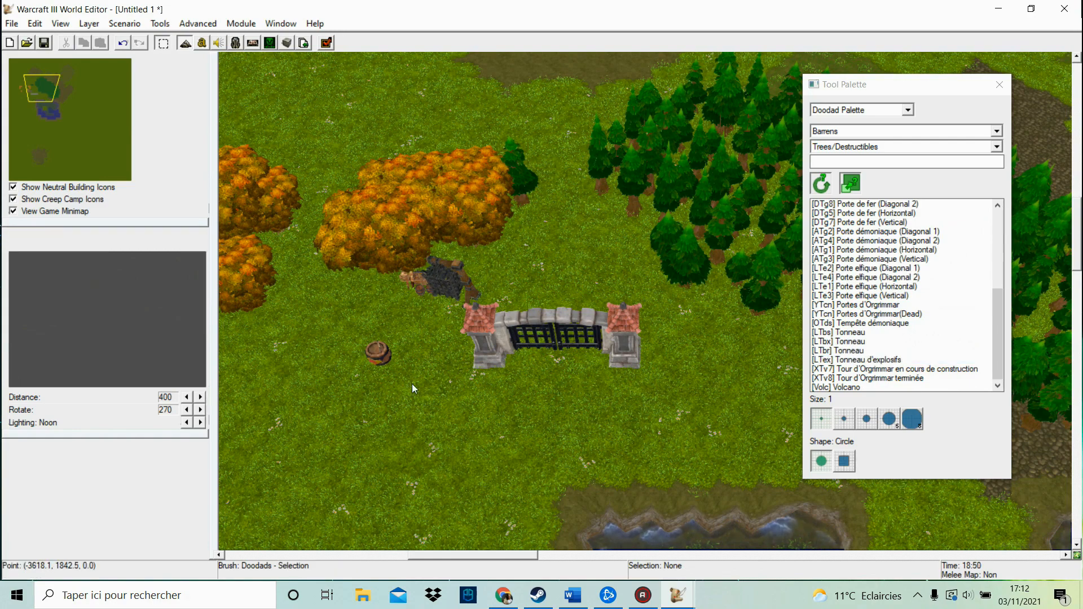
left_click_drag(412, 384, 686, 216)
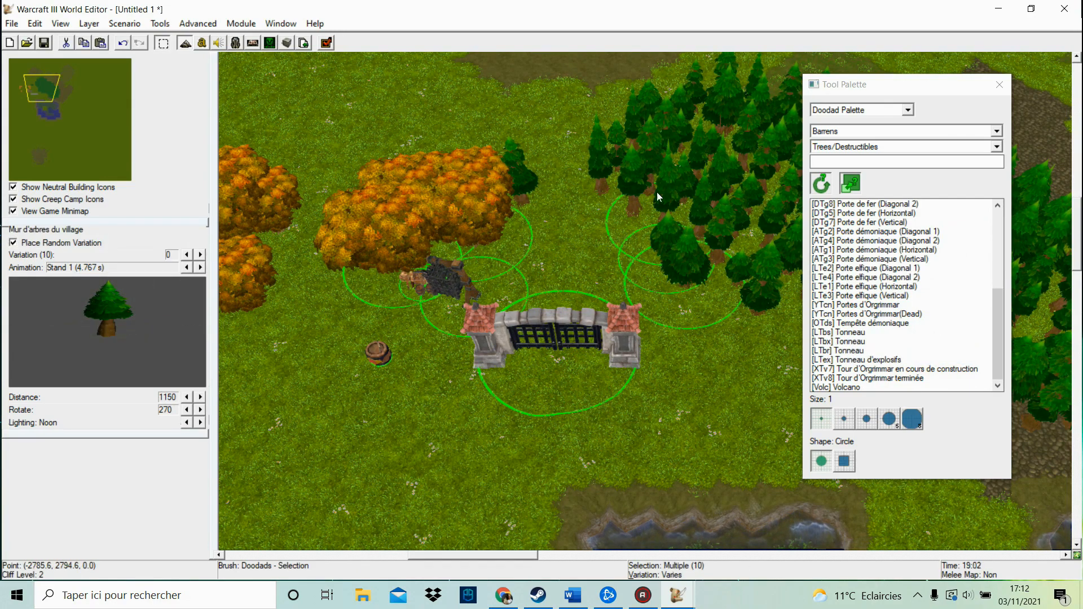
key("ctrl+c")
key("ctrl+v")
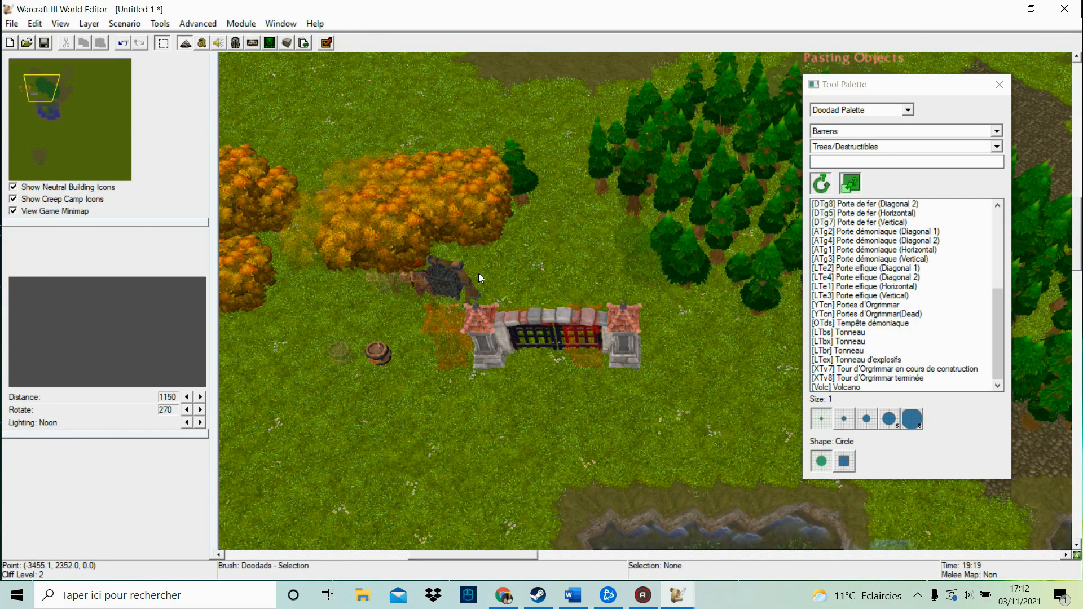
Try to copy and paste the rectangular terrain area around the orange trees and the gate using the Terrain Palette
left_click(862, 111)
left_click(858, 127)
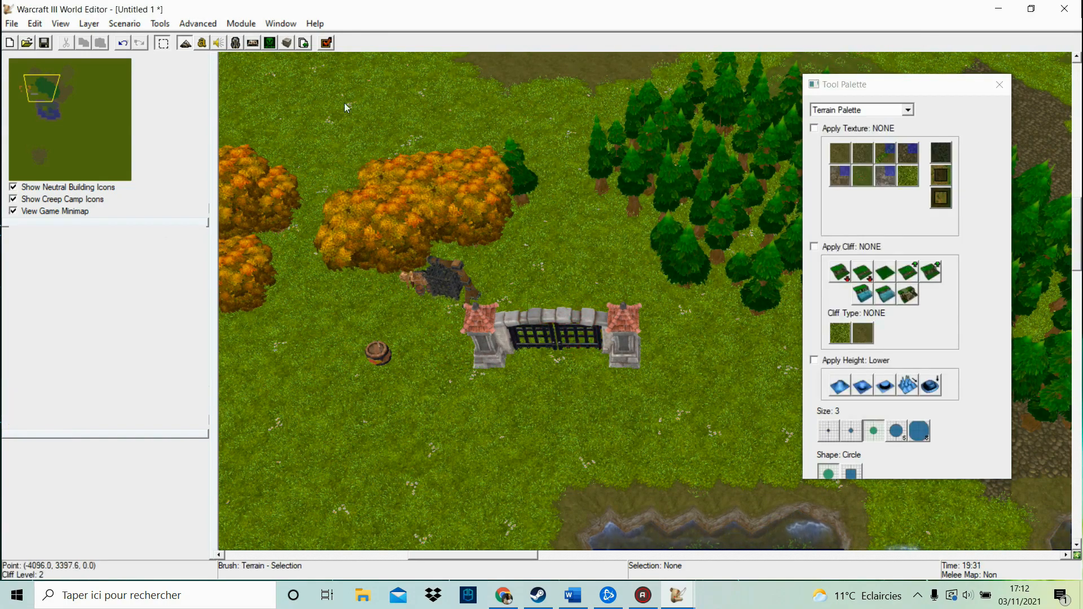
left_click_drag(288, 113, 728, 381)
key("ctrl+c")
key("ctrl+v")
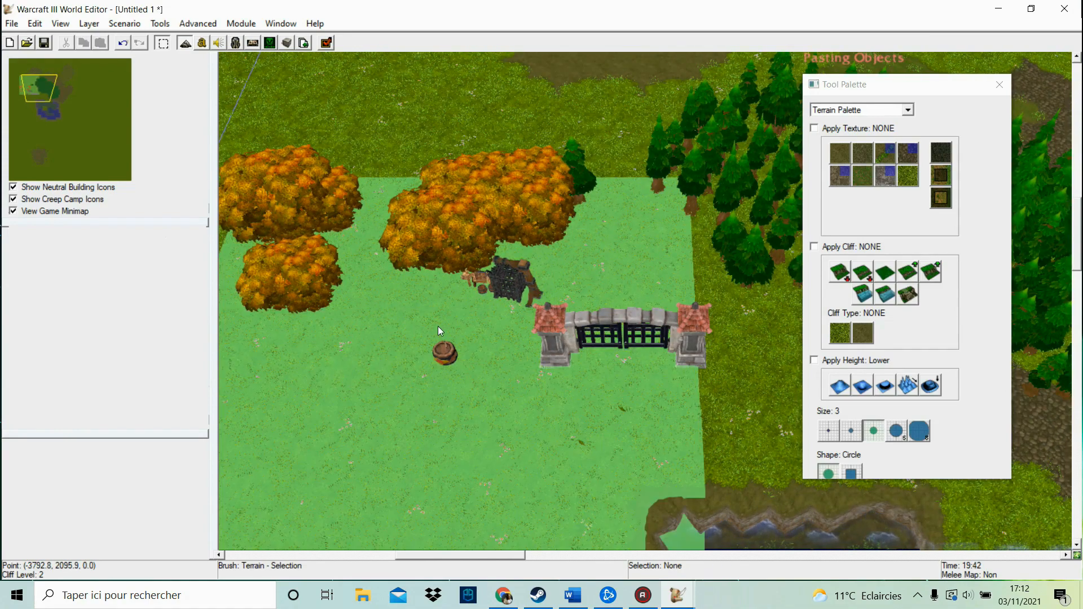
left_click(514, 227)
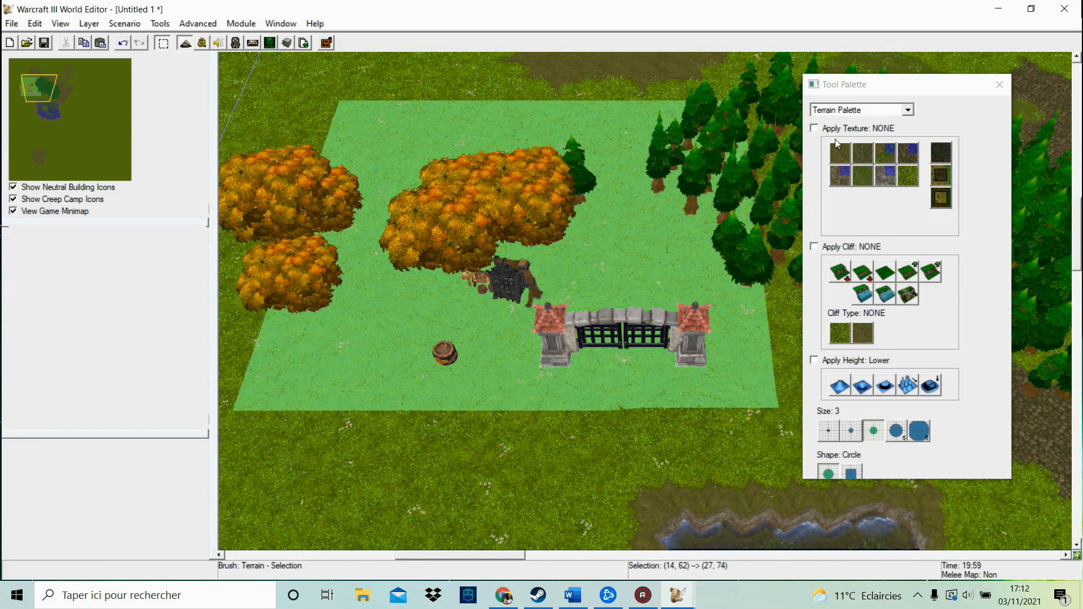
Return to the Doodad Palette and browse the Barrens doodad categories, including its arches and ruined walls
left_click(857, 109)
left_click(846, 128)
left_click(857, 222)
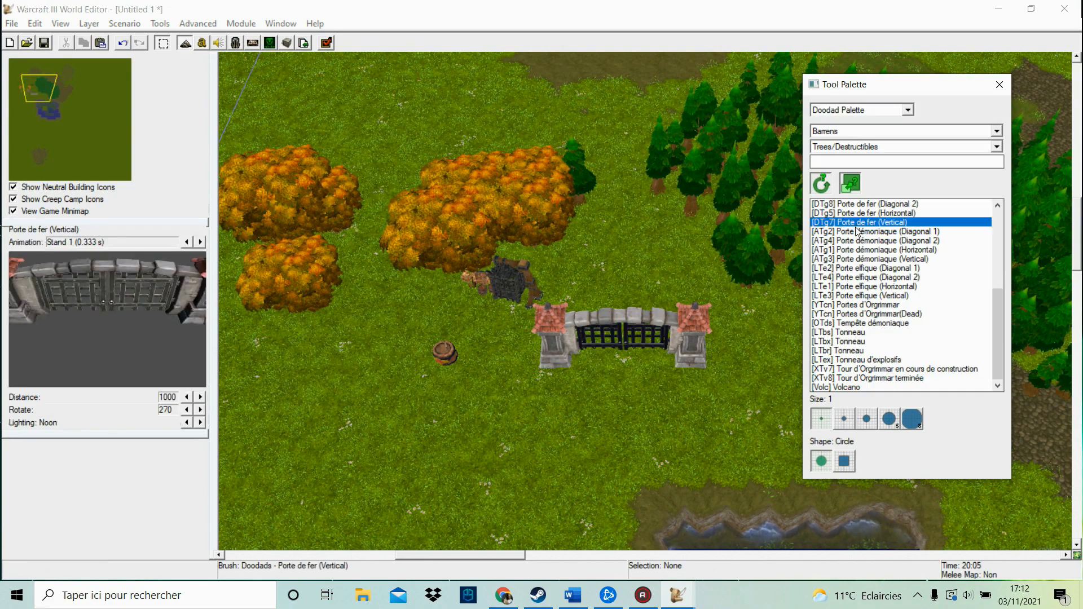
left_click(836, 149)
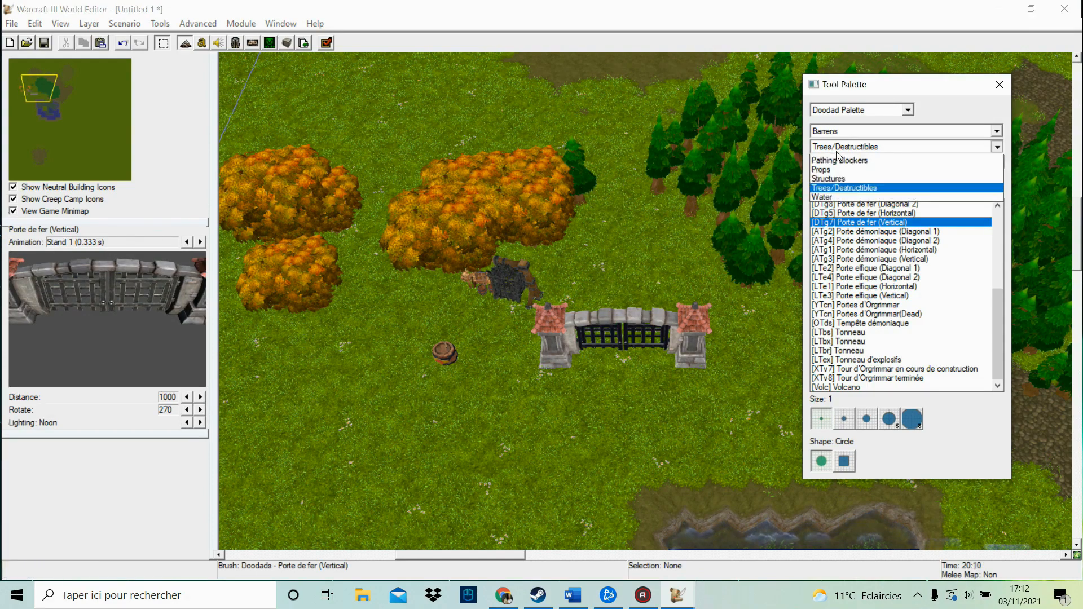
left_click(846, 186)
left_click(823, 158)
left_click(829, 149)
left_click(830, 216)
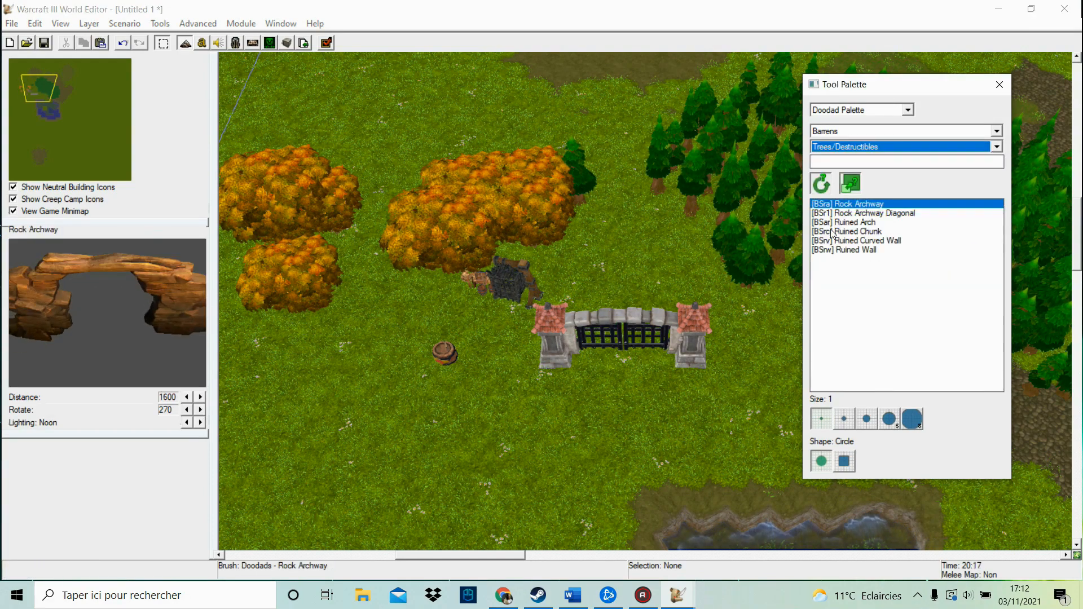
Place several Fish and a Rowboat from the Barrens Water doodads in the lake
left_click(829, 147)
left_click(829, 232)
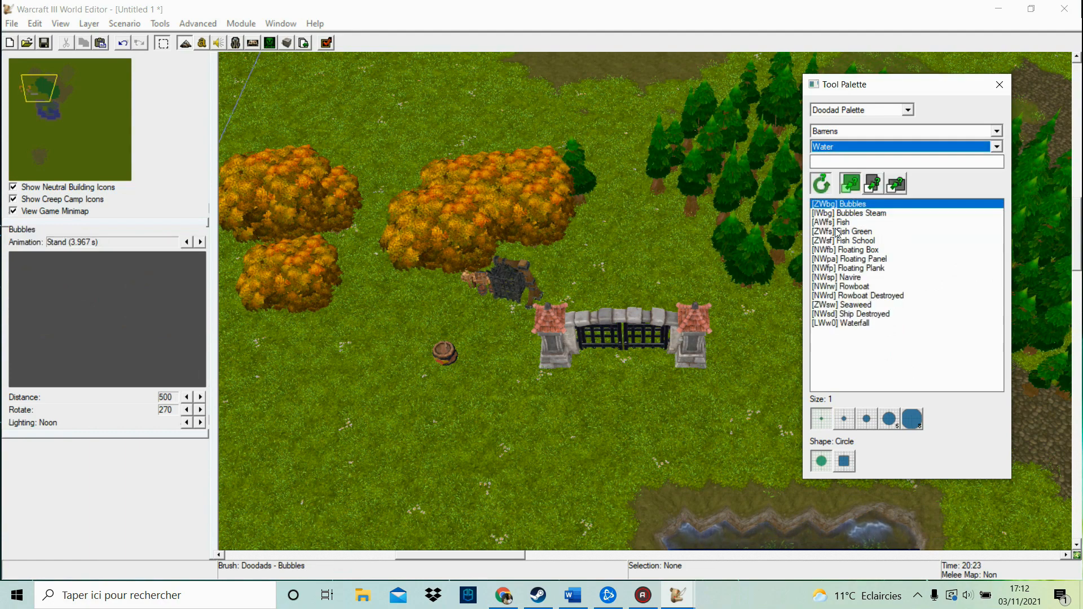
left_click(52, 107)
left_click(832, 222)
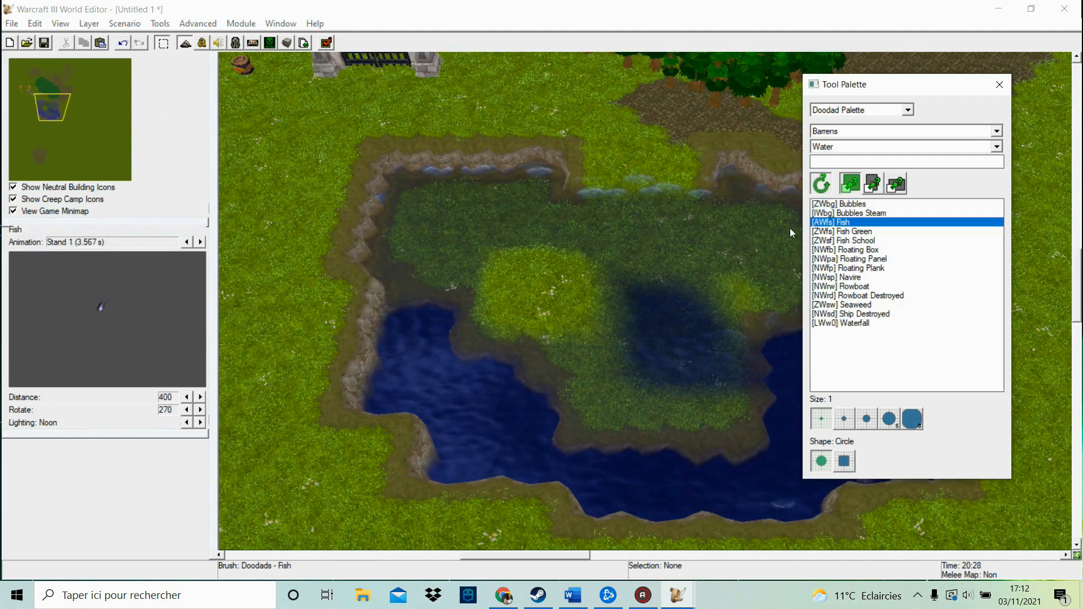
left_click(476, 235)
left_click(529, 234)
left_click(566, 239)
left_click(467, 403)
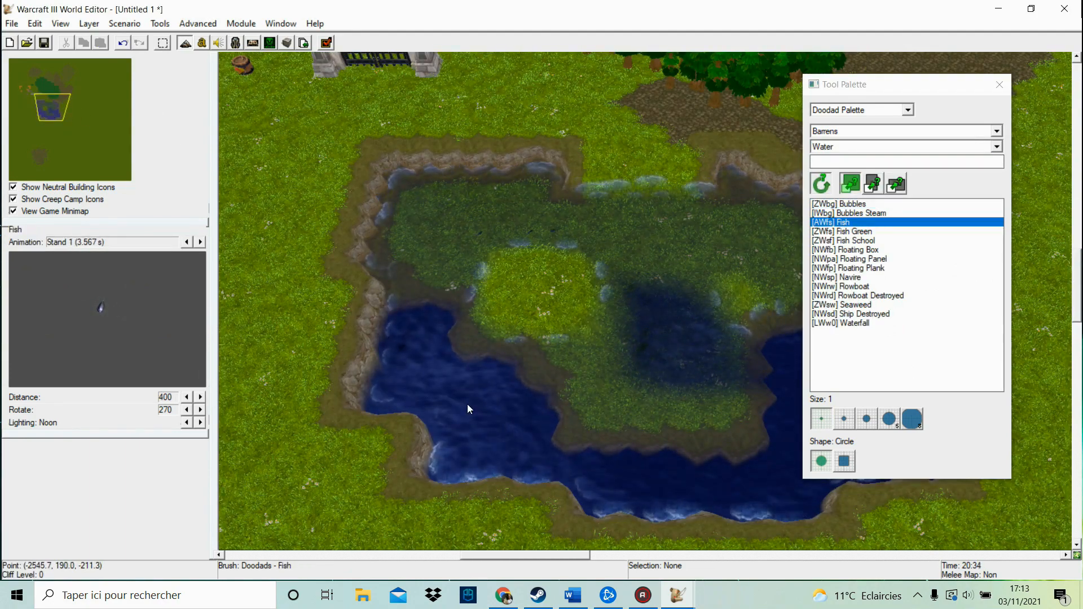
left_click(893, 286)
left_click(471, 392)
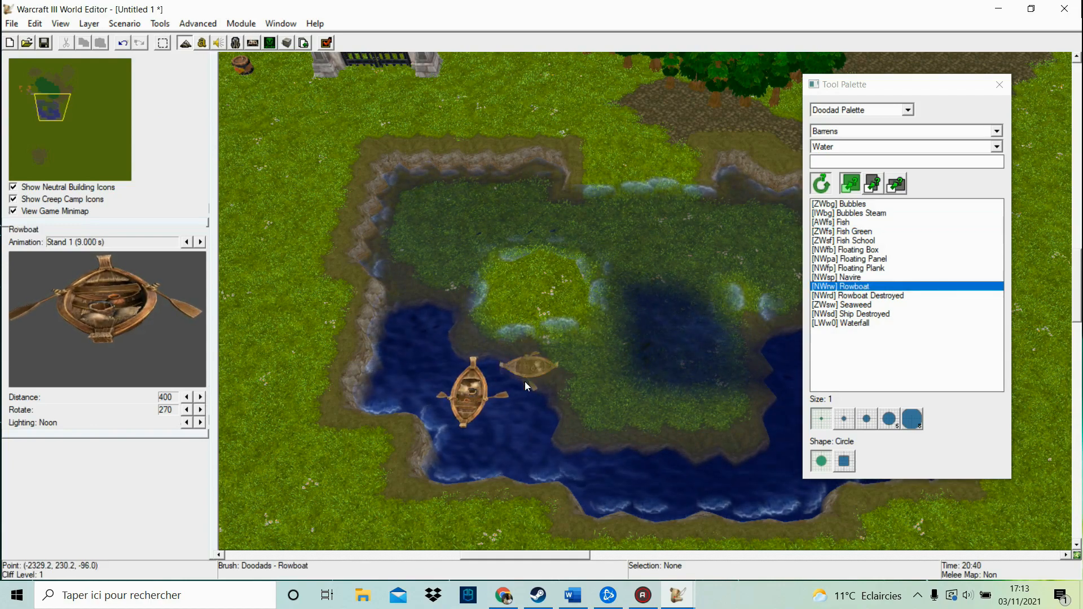
Place a second Rowboat in the shallow water on the north side of the lake and choose the Fish School doodad
left_click(440, 338)
key("ctrl+z")
left_click(643, 225)
left_click(844, 240)
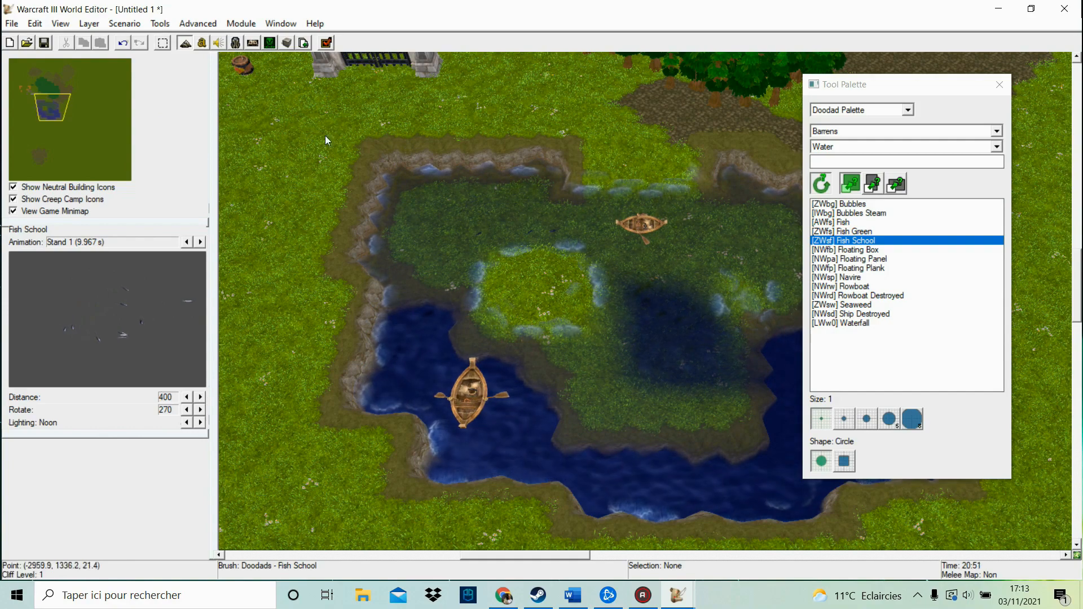
Set the second rowboat's rotation to 90 and move it to the east shore of the large grassy islet
double_click(647, 216)
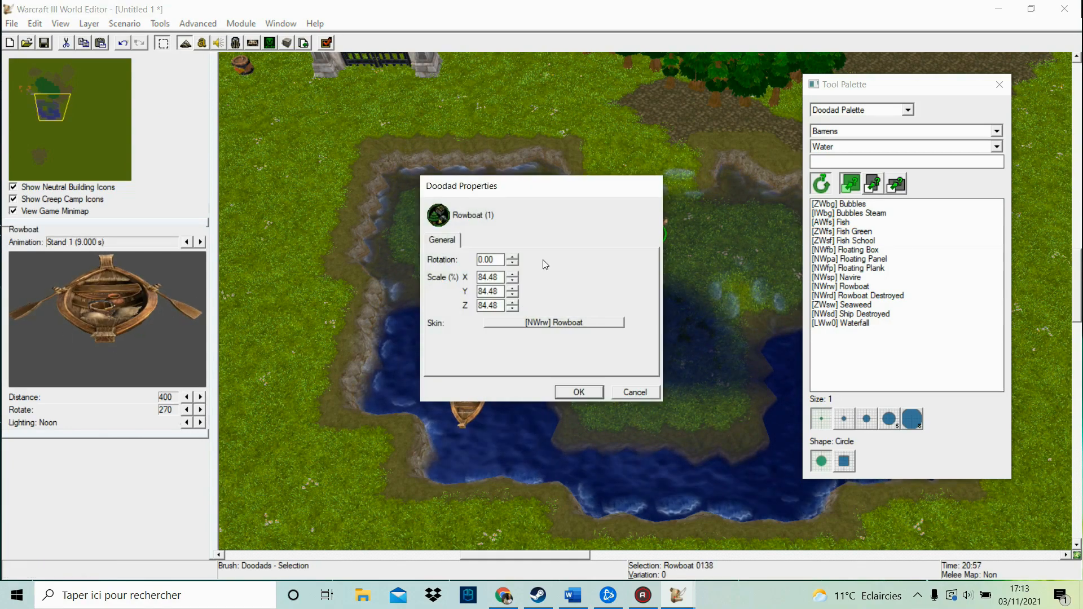
double_click(490, 278)
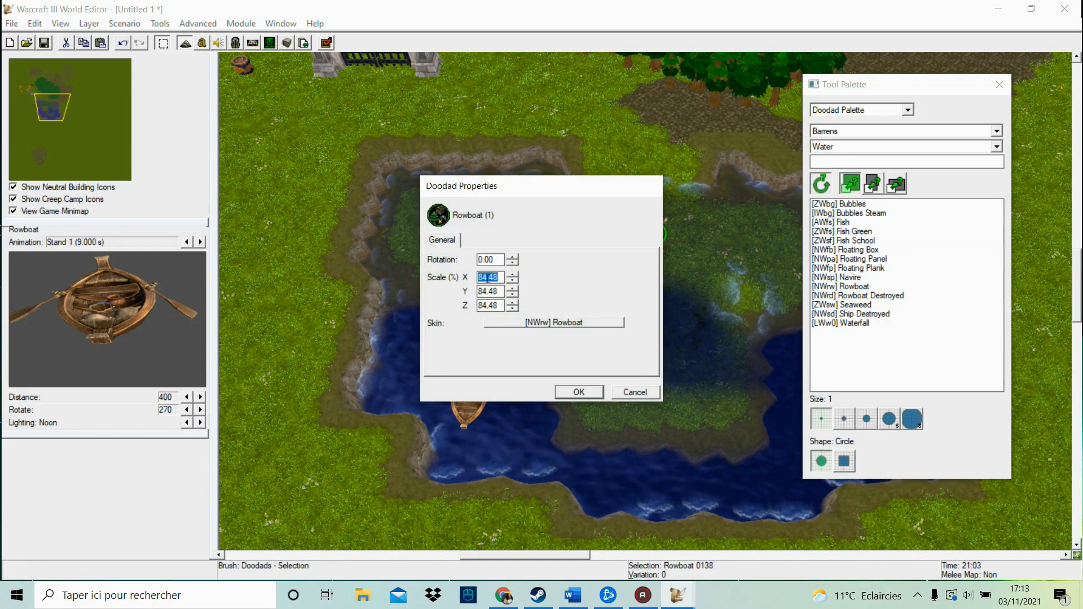
left_click(512, 258)
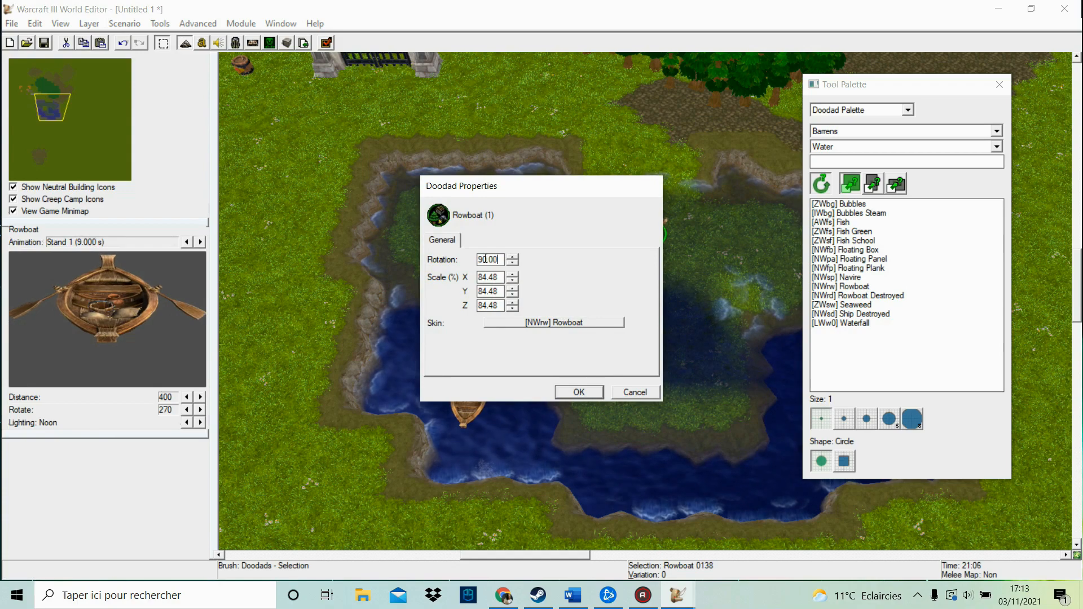
left_click(579, 389)
left_click_drag(637, 225, 599, 305)
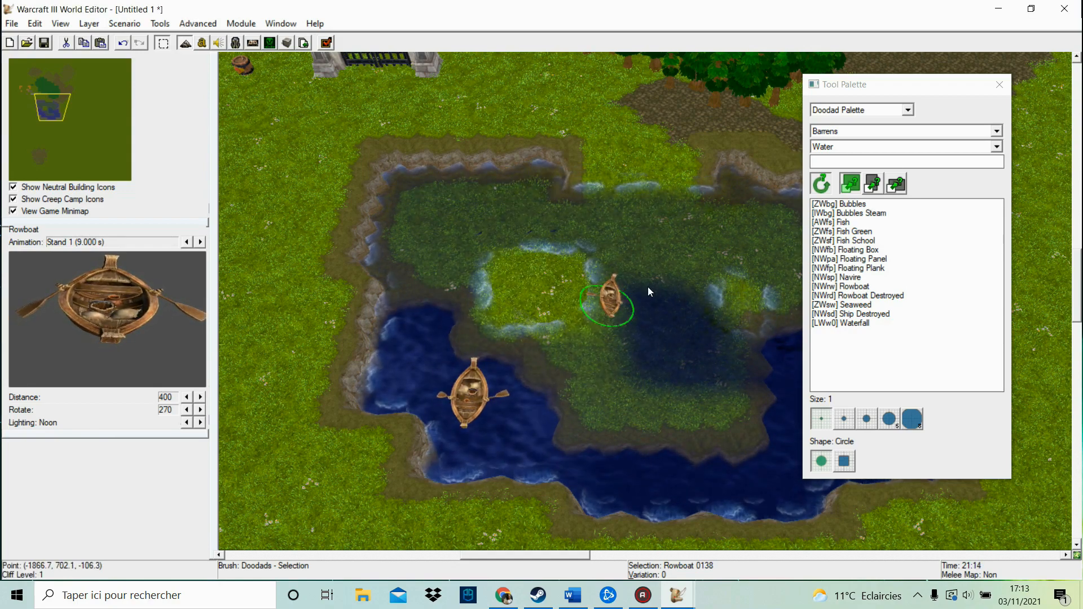
Look through the Barrens Structures doodads, then switch to the Village set and choose Cathedral Ruined
left_click(996, 146)
left_click(841, 221)
left_click(863, 213)
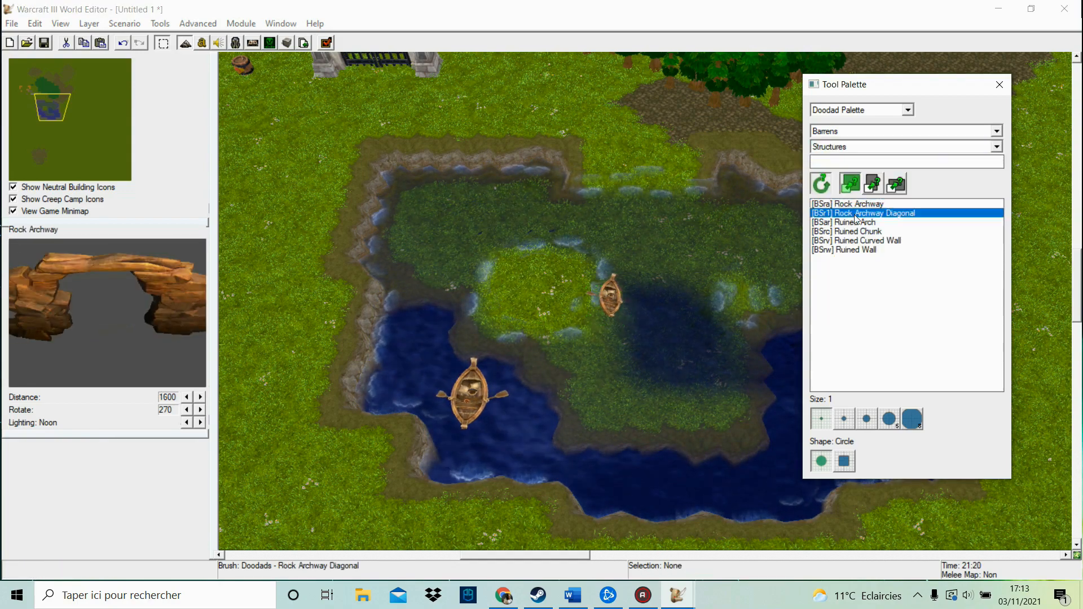
left_click(853, 131)
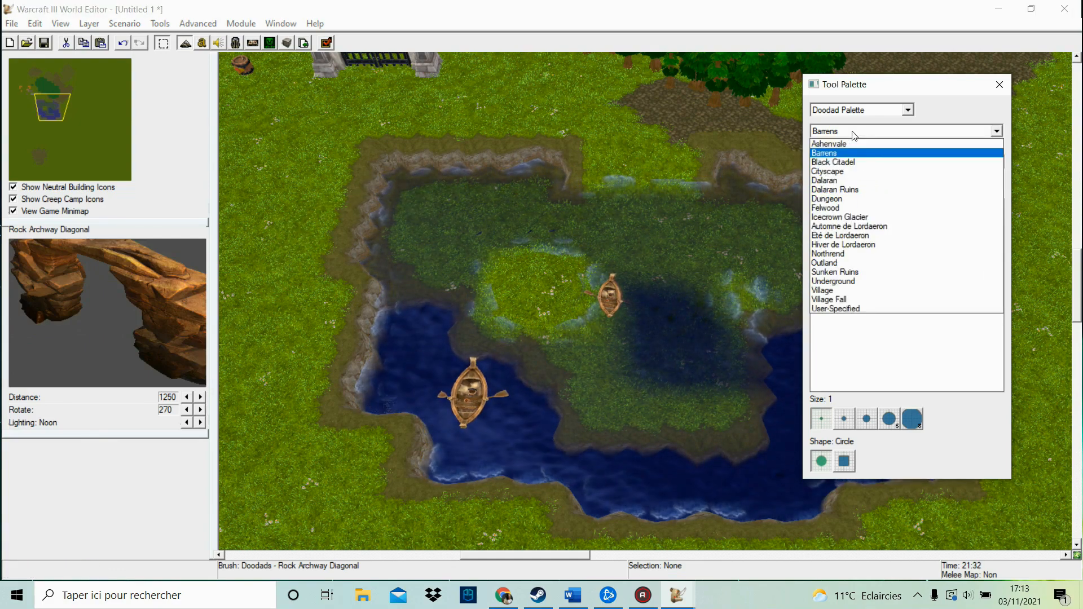
left_click(851, 288)
left_click(862, 241)
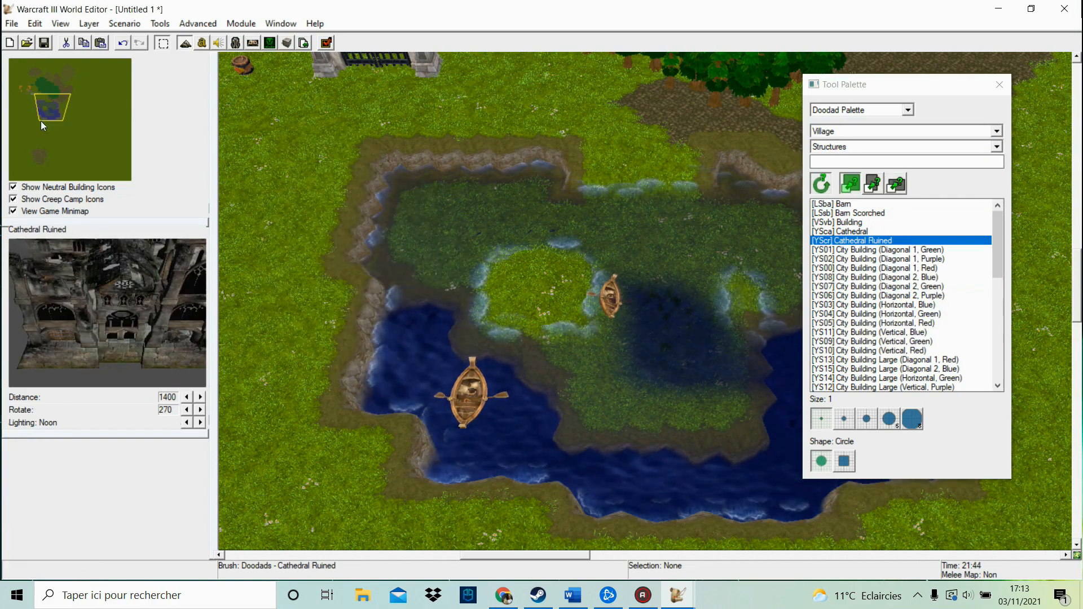
Try out a Cathedral Ruined and a City Building (Horizontal, Green) on the grass west of the lake
left_click(32, 107)
left_click(521, 261)
left_click(874, 314)
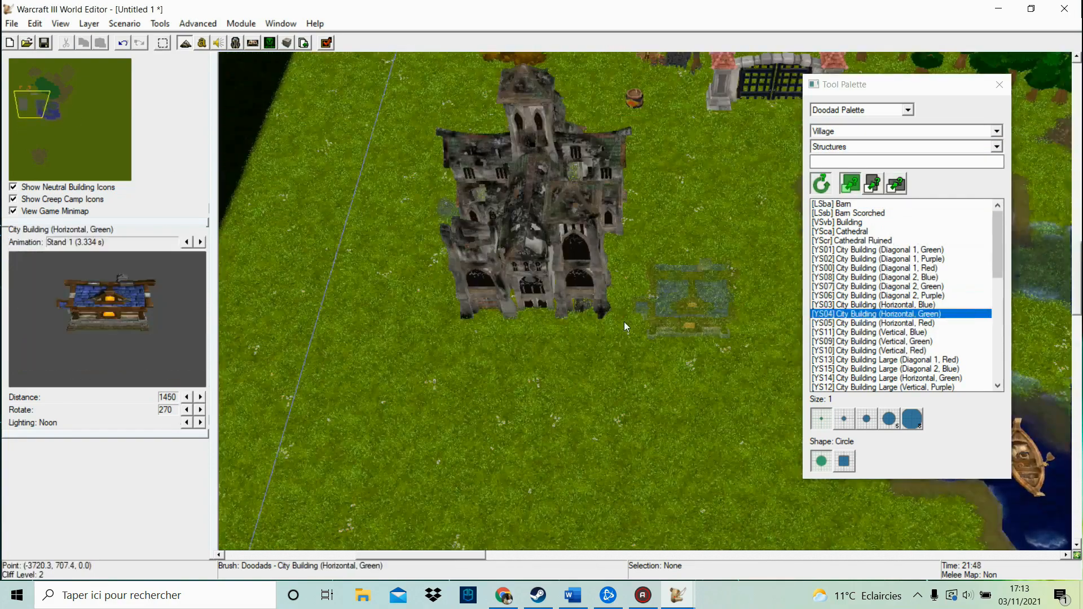
left_click(674, 326)
left_click(123, 47)
left_click(123, 47)
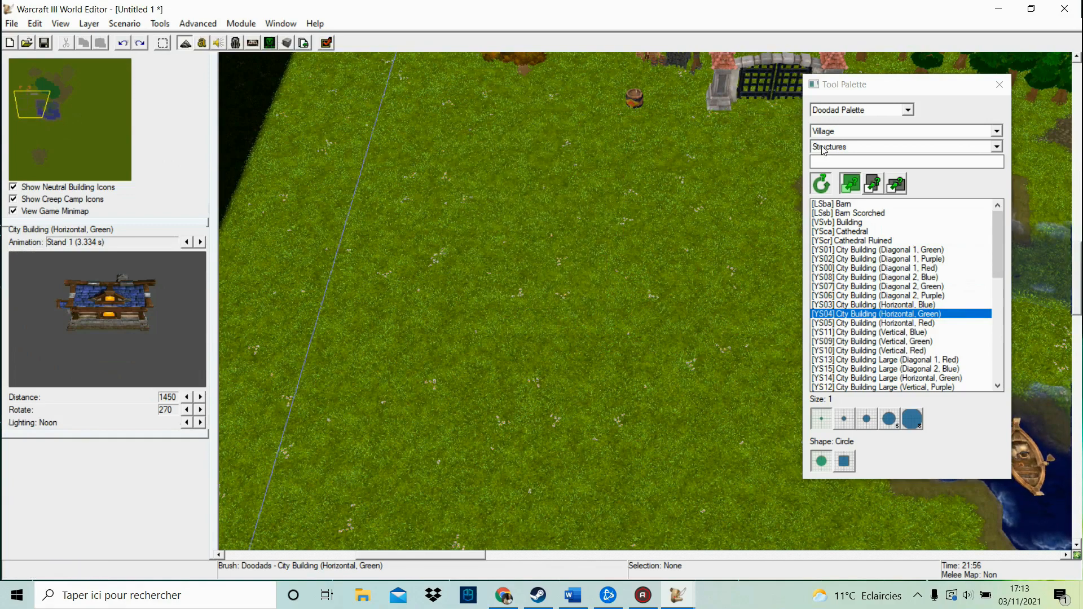
Place a Banner Tutorial Orc and a Banner Orc from the Village Props on the grass west of the lake
left_click(840, 146)
left_click(862, 206)
left_click(856, 231)
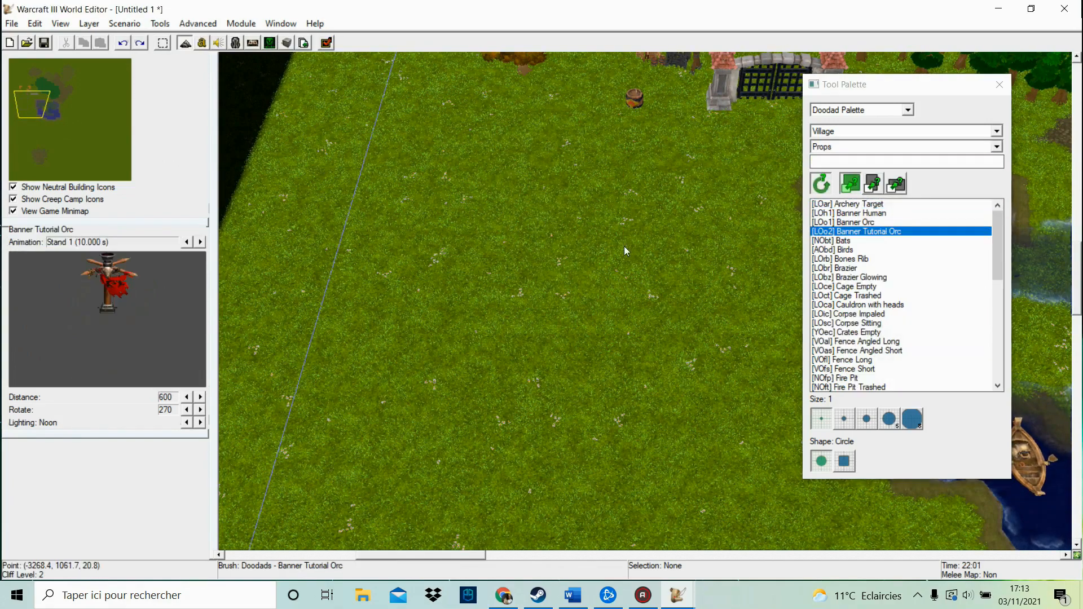
scroll(624, 246, "up", 3)
left_click(869, 222)
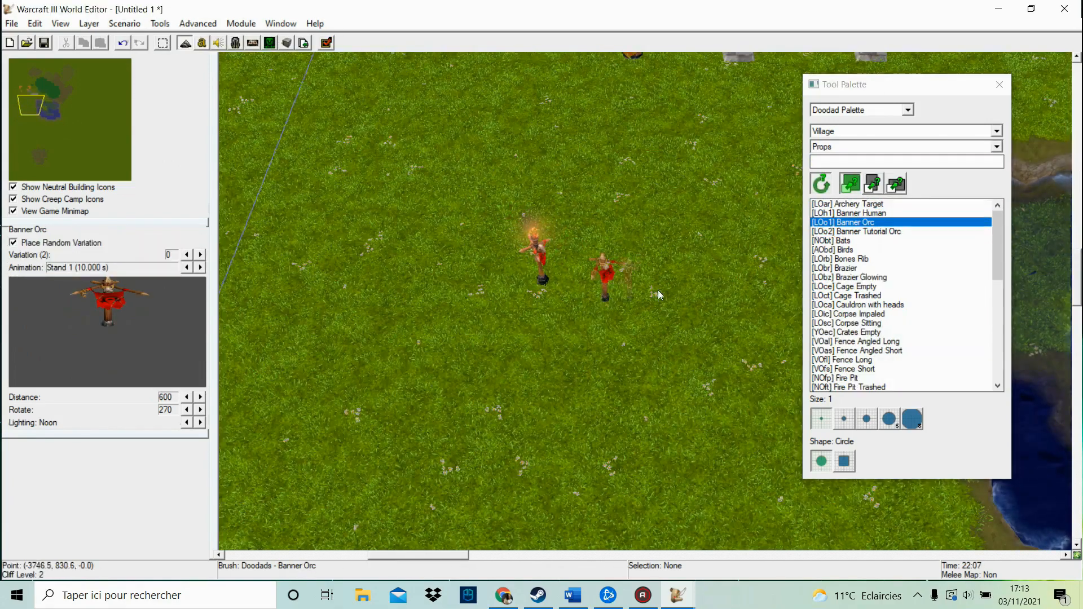
Place two Corpse Impaled doodads beside the banners and several Crates Empty just south of them
left_click(863, 314)
left_click(482, 315)
left_click(491, 263)
left_click(867, 332)
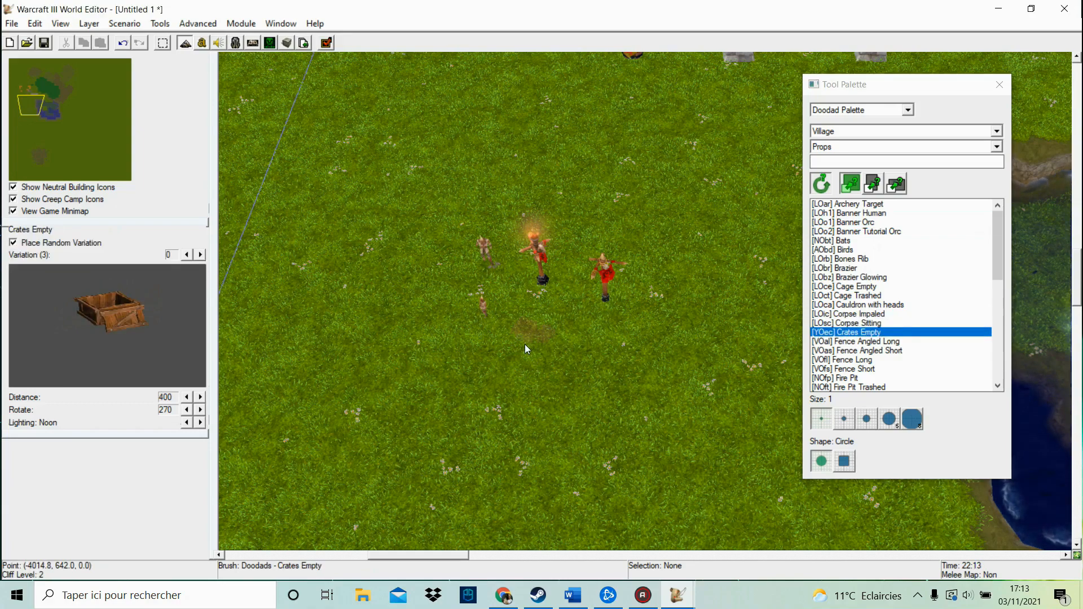
Set the westernmost crate's rotation to 188, its X and Y scale to 120 %, and enter 9999 for its Z scale
left_click(163, 43)
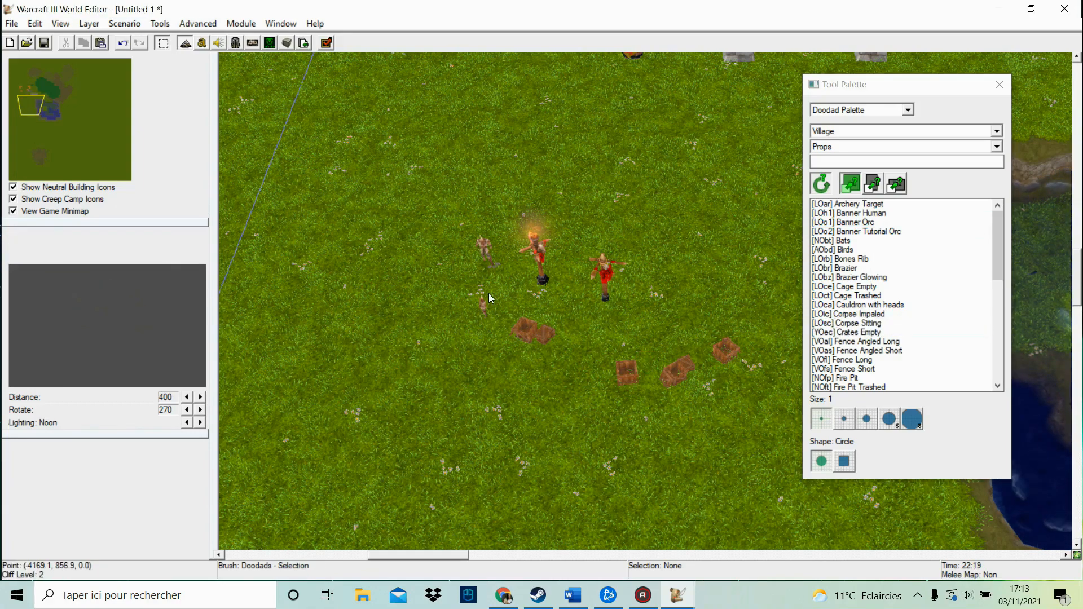
double_click(526, 326)
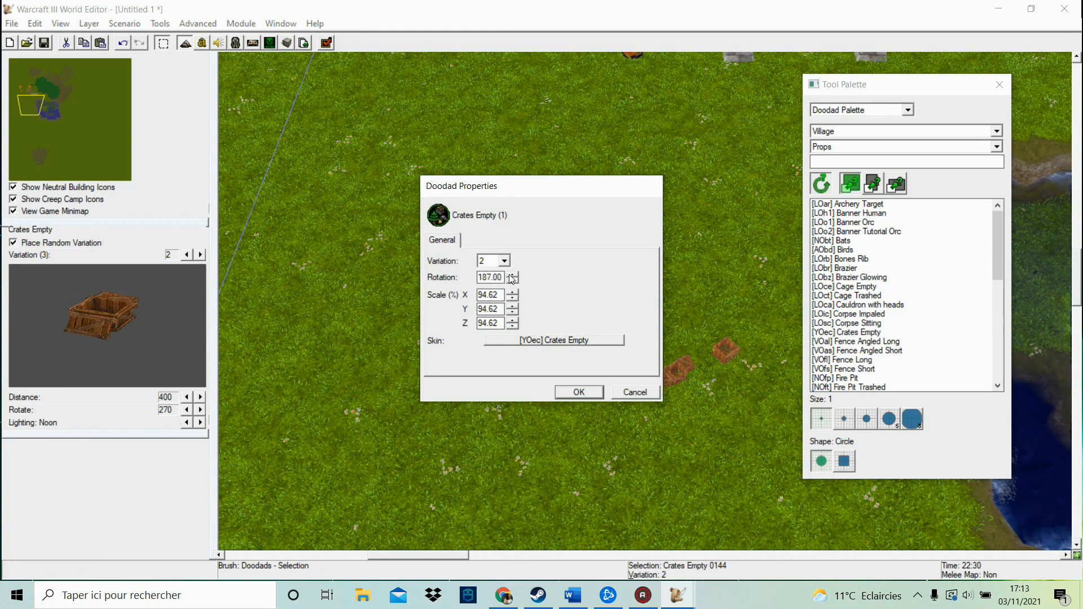
double_click(499, 311)
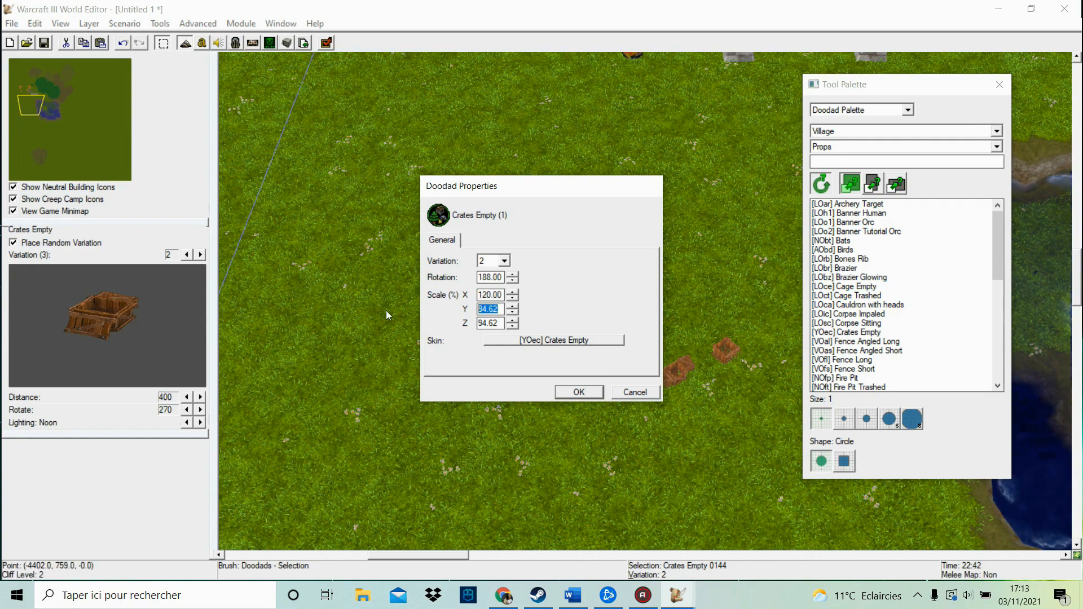
type("99999")
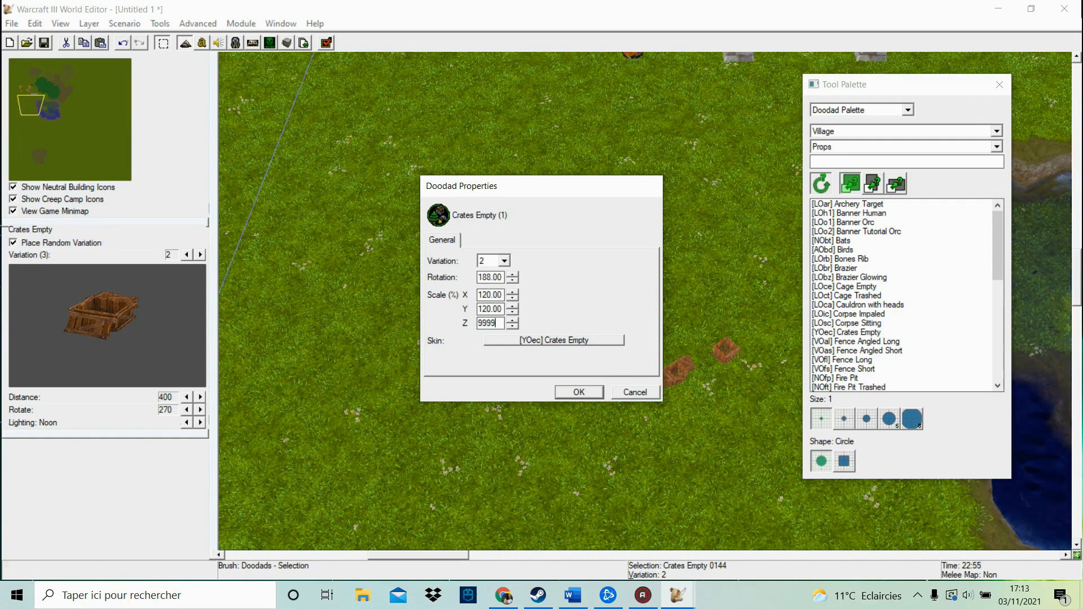
left_click_drag(564, 186, 338, 186)
left_click(353, 386)
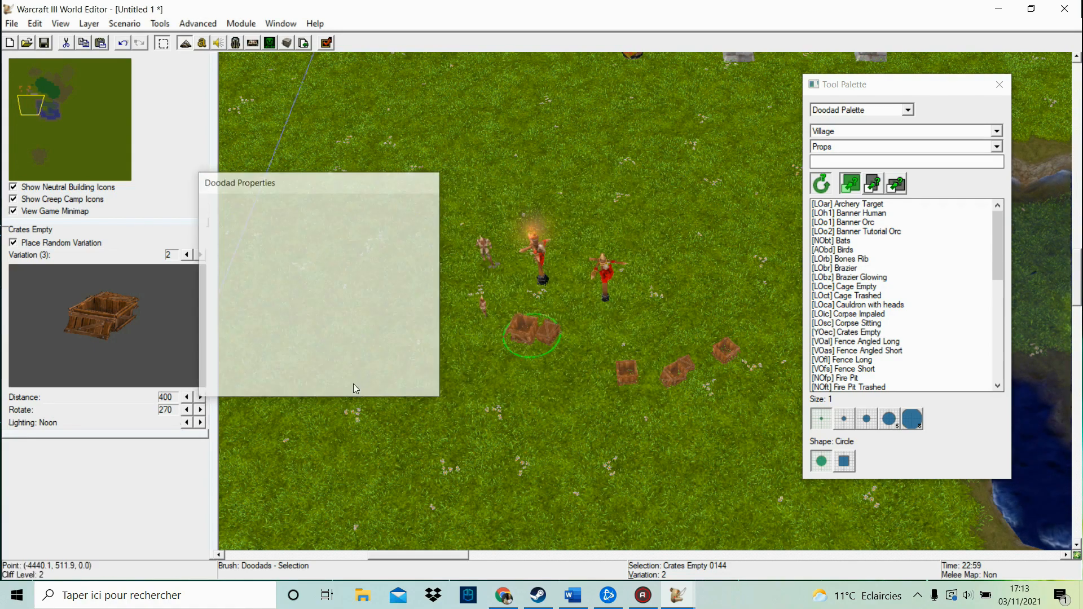
Try placing an Elévateur (1) from the Village Bridges/Ramps doodads northwest of the banners
left_click(825, 147)
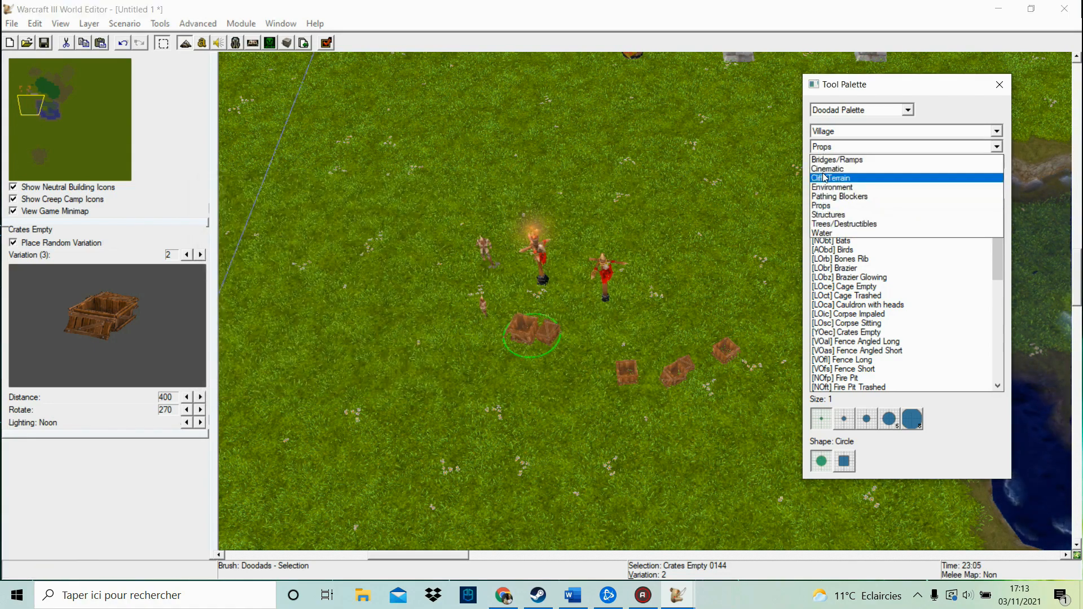
left_click(835, 159)
left_click(858, 212)
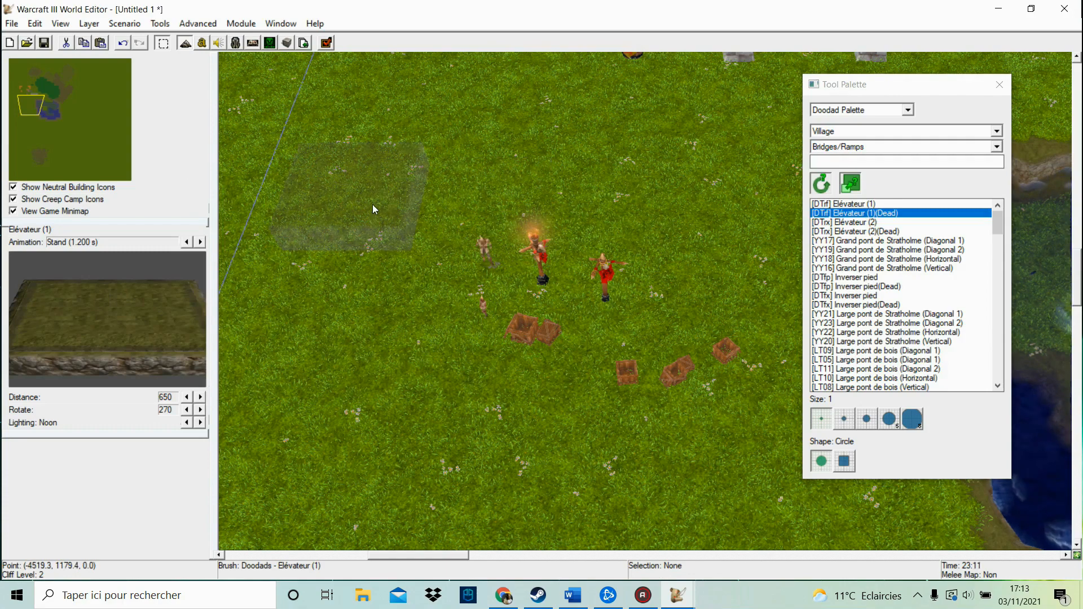
left_click(350, 197)
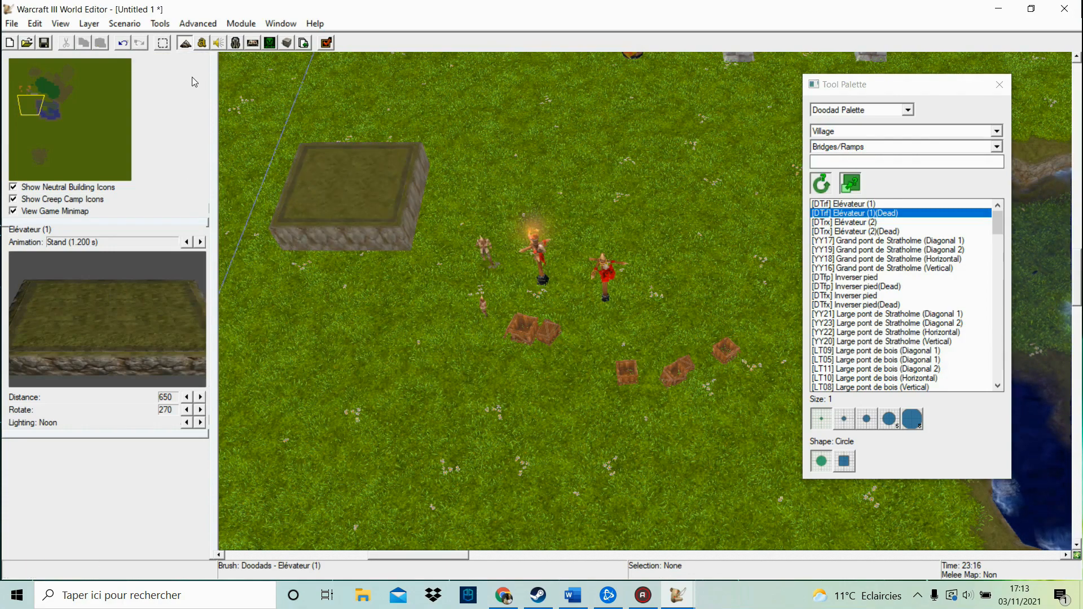
key("ctrl+z")
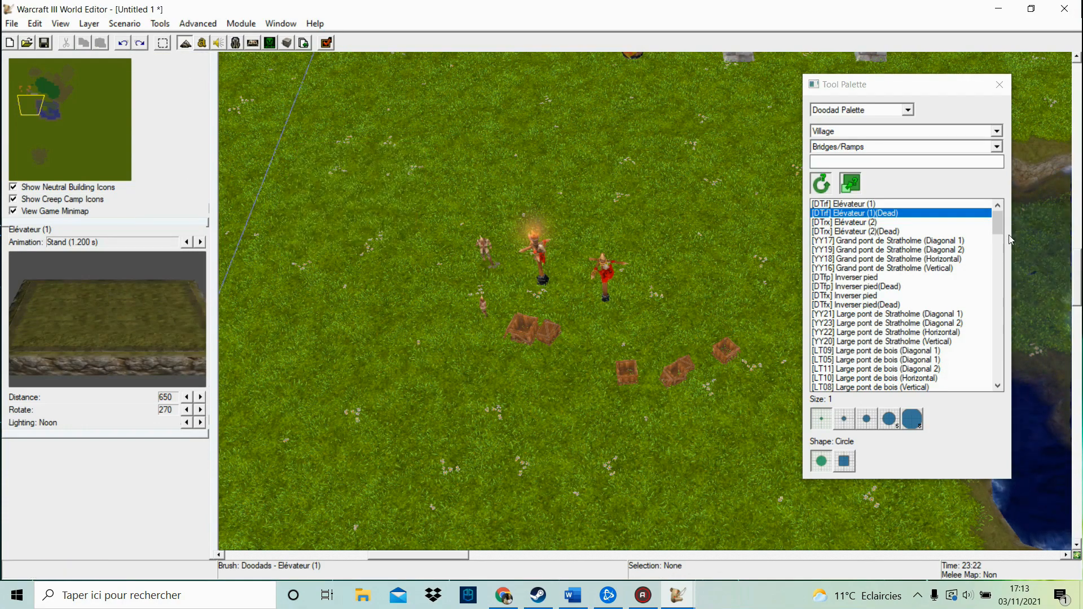
Place a Pont naturel très large (Diagonal 2) northeast of the banners and set its life to 0 %
left_click_drag(998, 223, 998, 352)
left_click(929, 352)
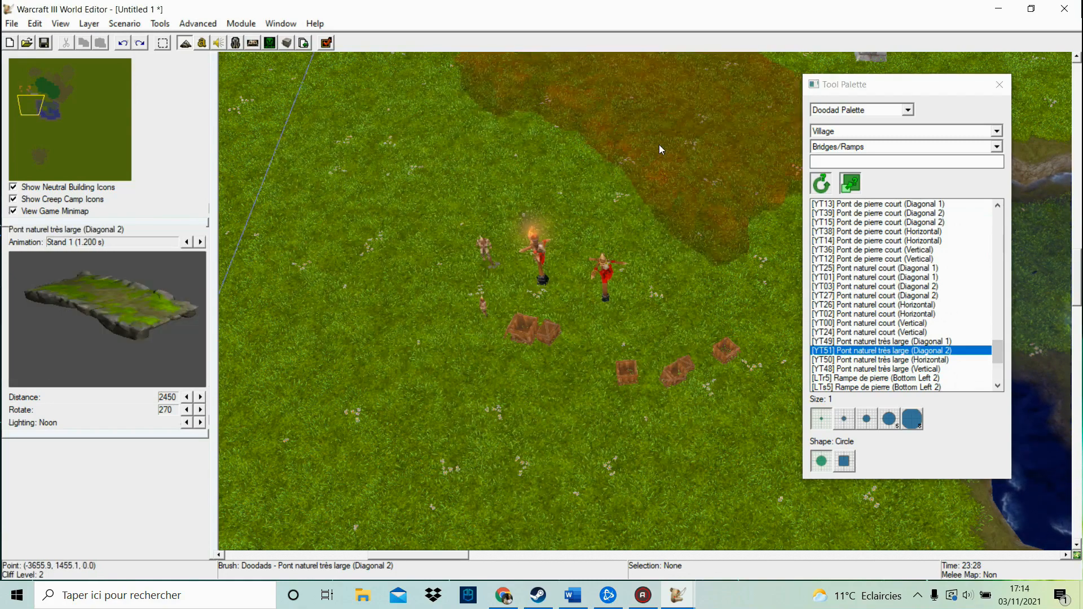
left_click(631, 166)
left_click(161, 43)
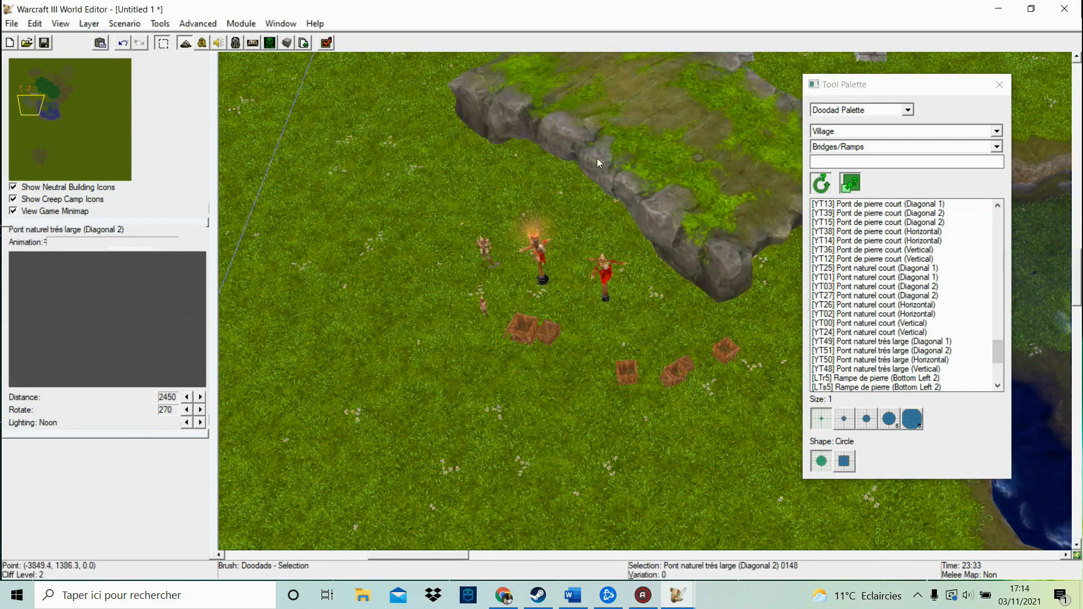
double_click(597, 159)
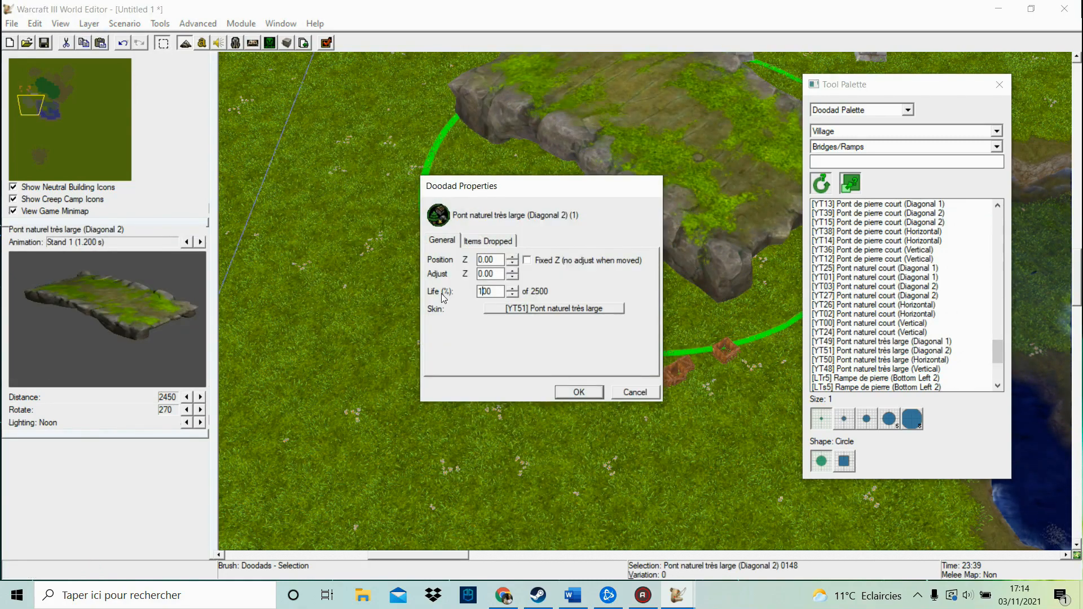
type("0")
key("Return")
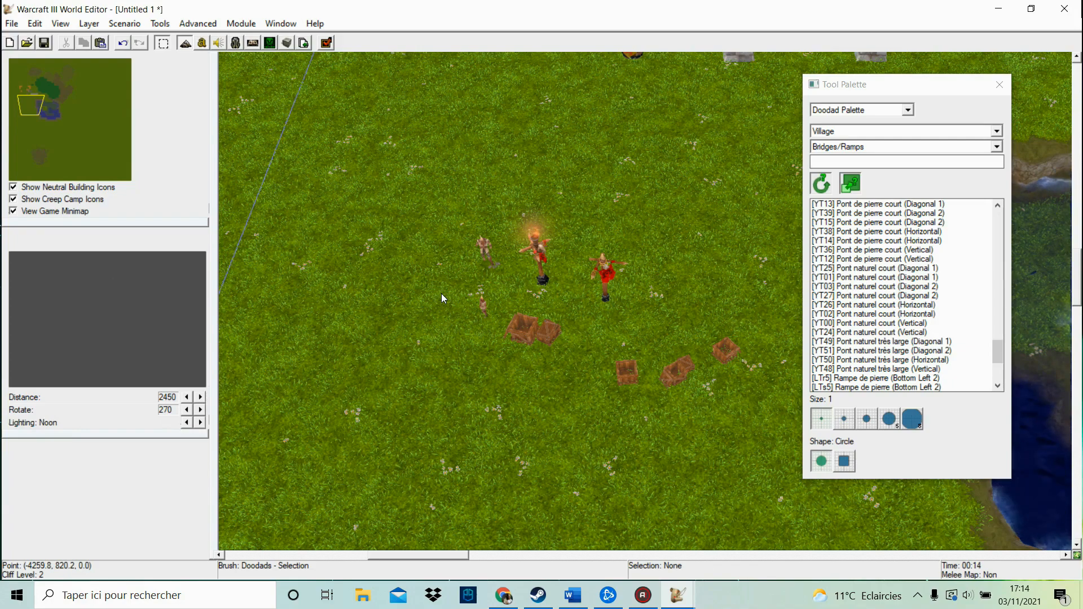
Inspect a tree at the forest edge and the iron gate's doodad properties without changing them
left_click(44, 92)
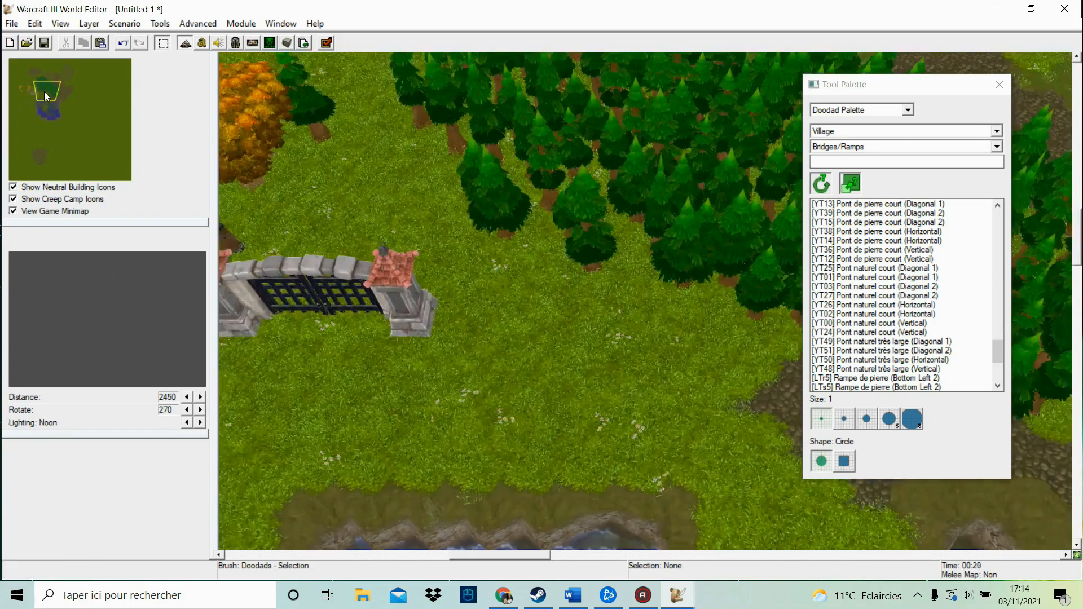
left_click(484, 205)
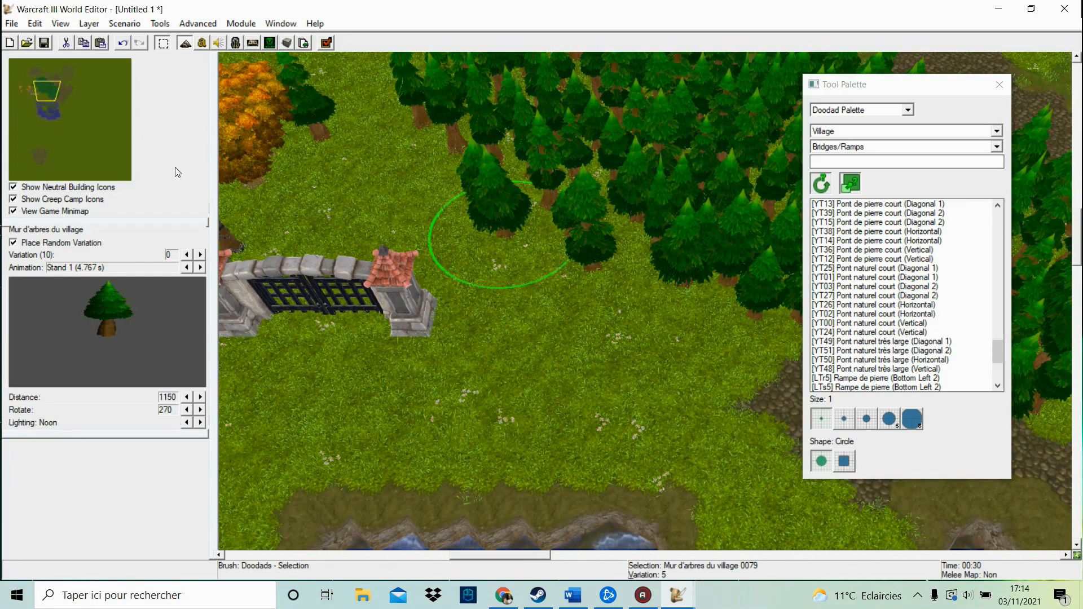
double_click(250, 278)
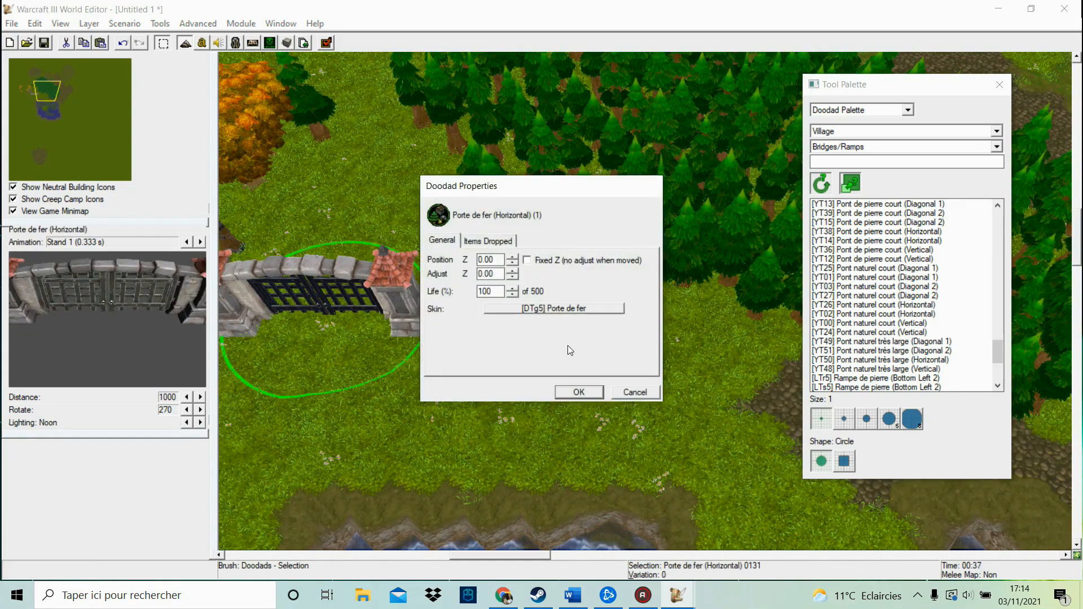
left_click(631, 394)
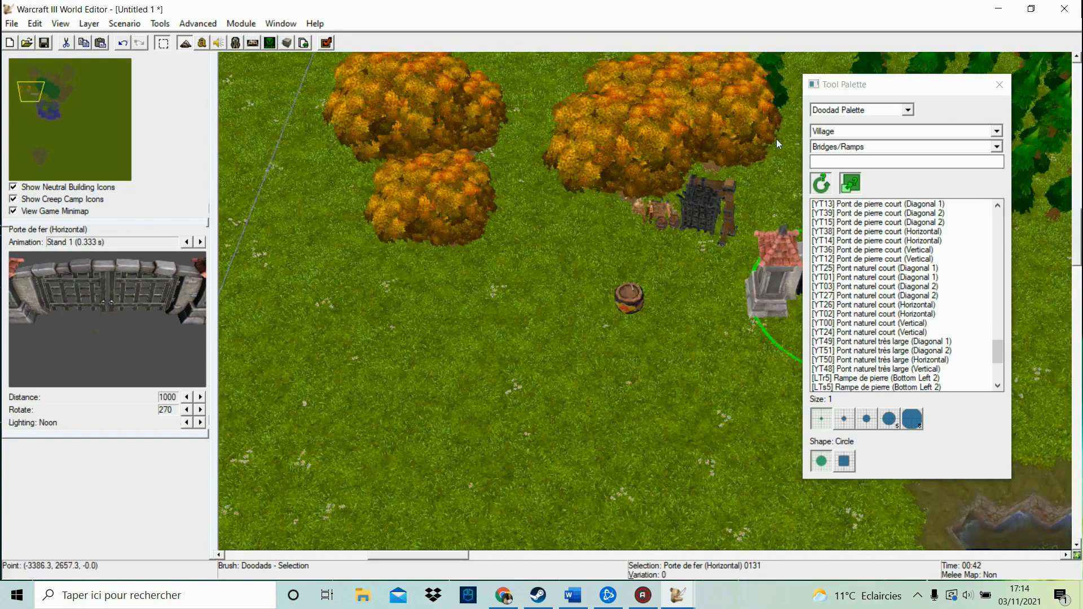
List the Village Cinematic doodads and go to the empty grass south of the crates
left_click(865, 148)
left_click(871, 169)
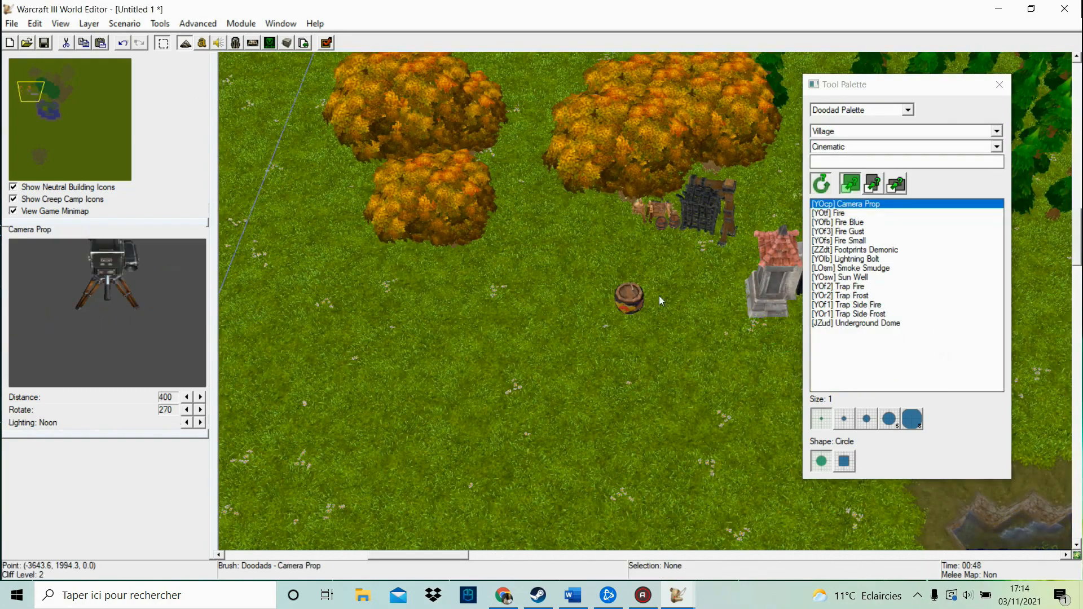
left_click(23, 105)
left_click_drag(24, 105, 32, 121)
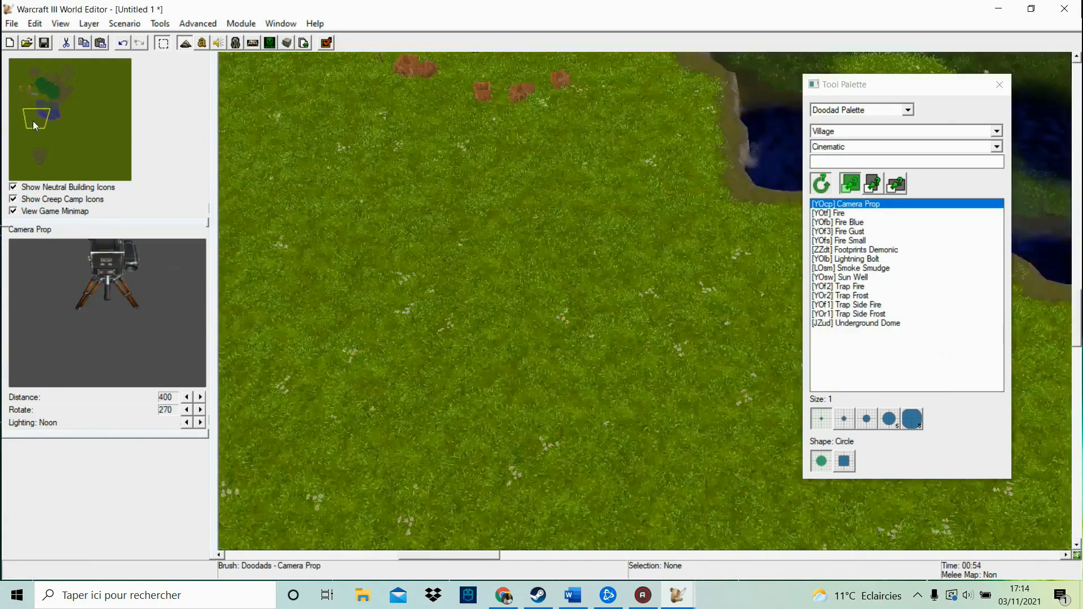
Try placing a Camera Prop on the grass south of the crates
left_click(849, 222)
left_click(846, 203)
left_click(517, 260)
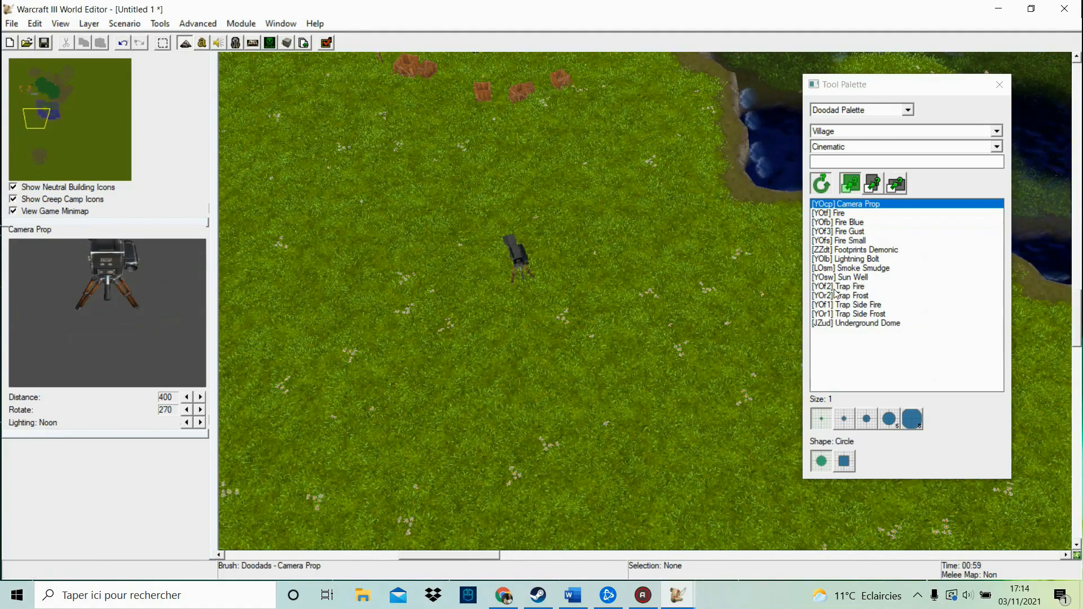
left_click(122, 43)
Place a Fire doodad on the open grass south of the crates
left_click(829, 213)
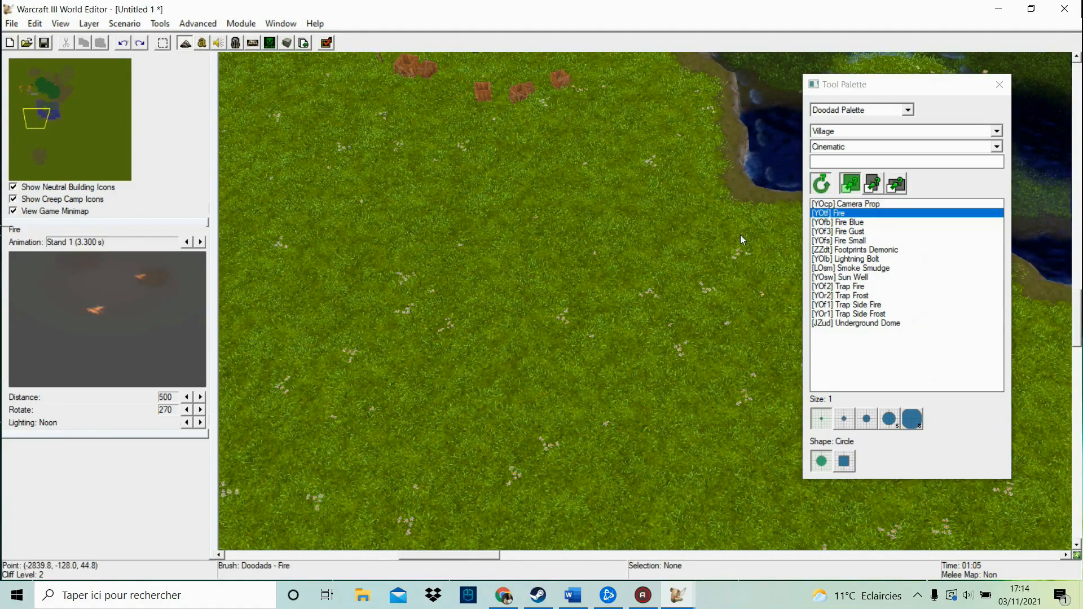
left_click(508, 279)
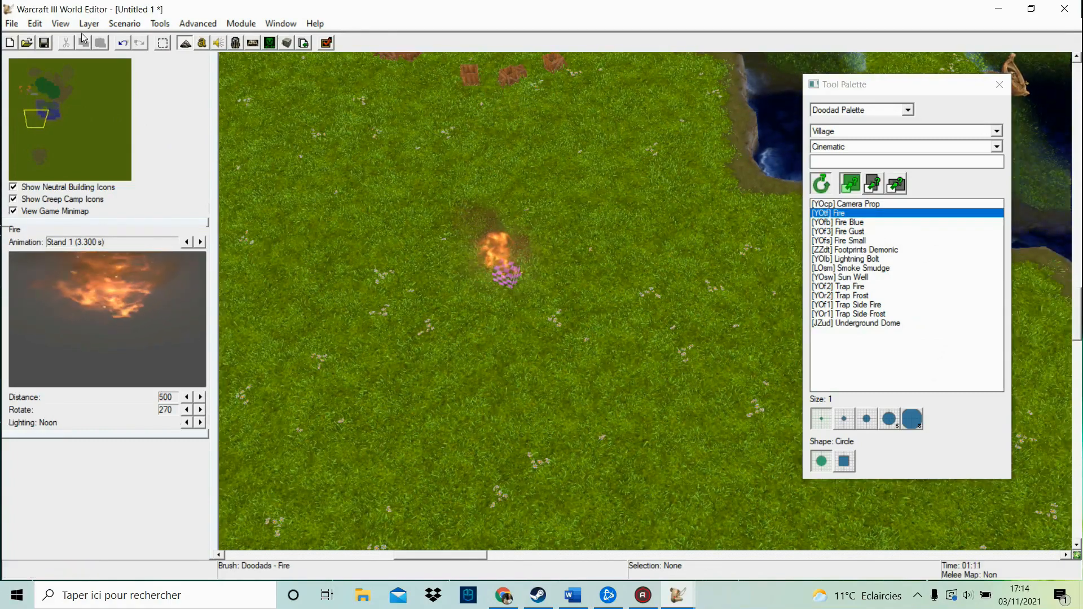
Place Fire doodads among the trees at the forest's western edge and beside the green tree next to the autumn trees
left_click(42, 83)
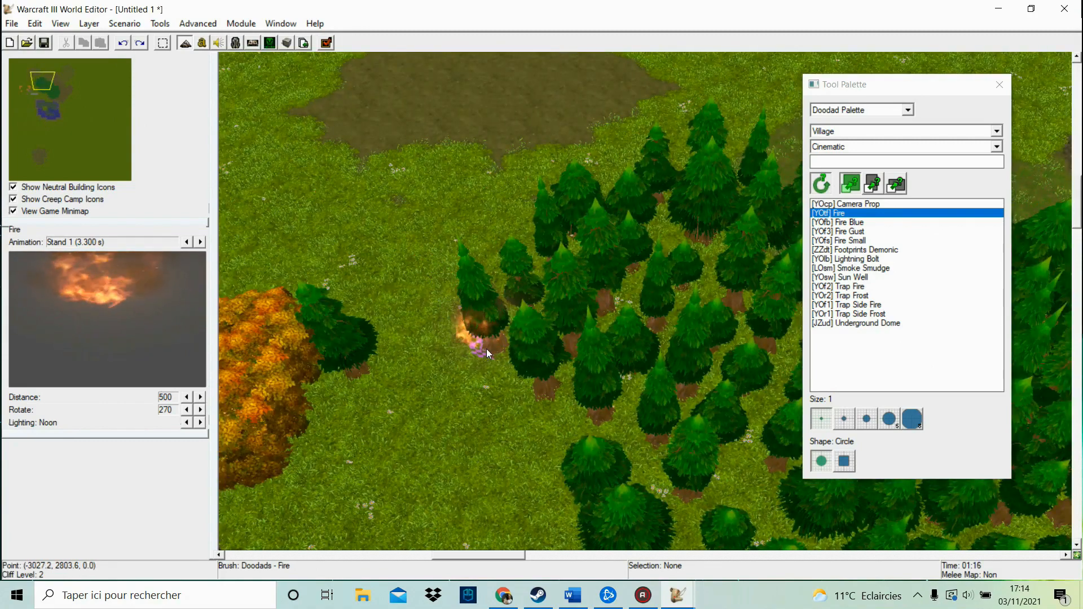
left_click(488, 349)
left_click(536, 357)
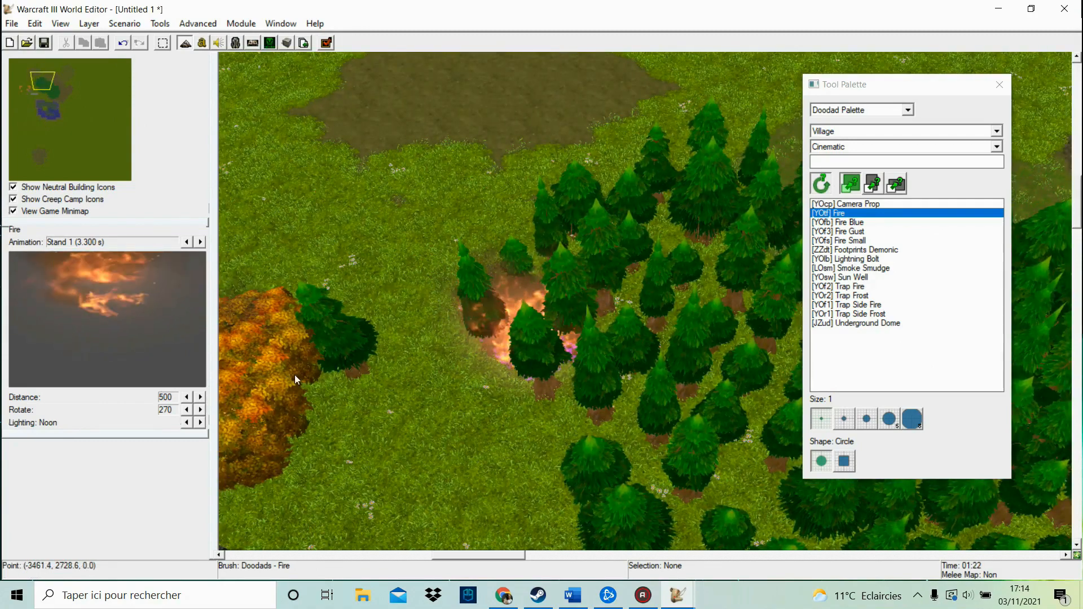
left_click(347, 378)
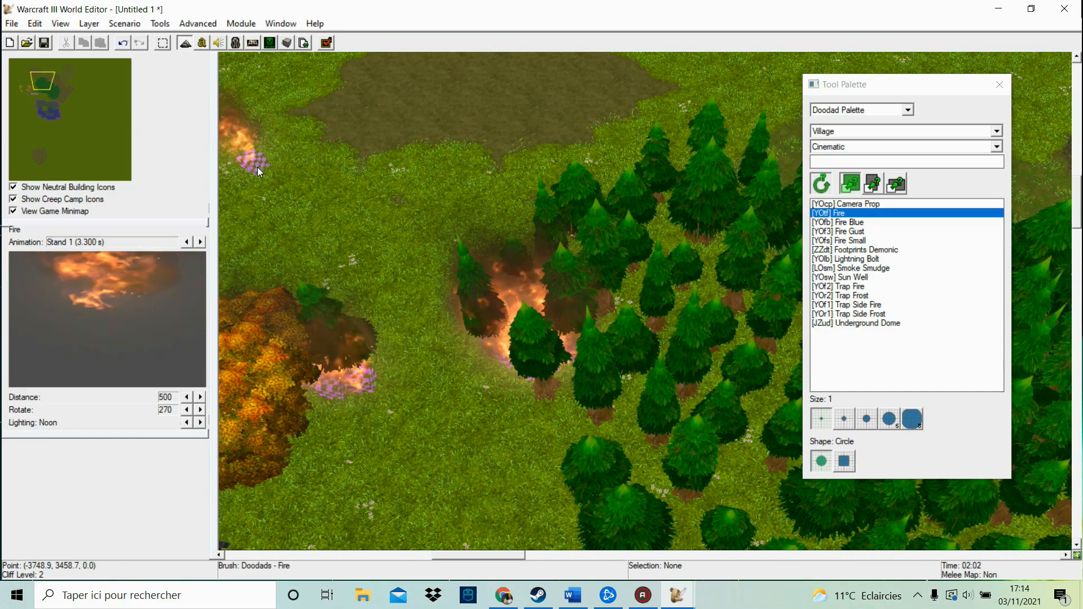
Preview the Fire Gust, Fire Blue and Fire Small doodads with the grass southwest of the iron gate in view
left_click_drag(57, 112, 35, 102)
left_click(871, 232)
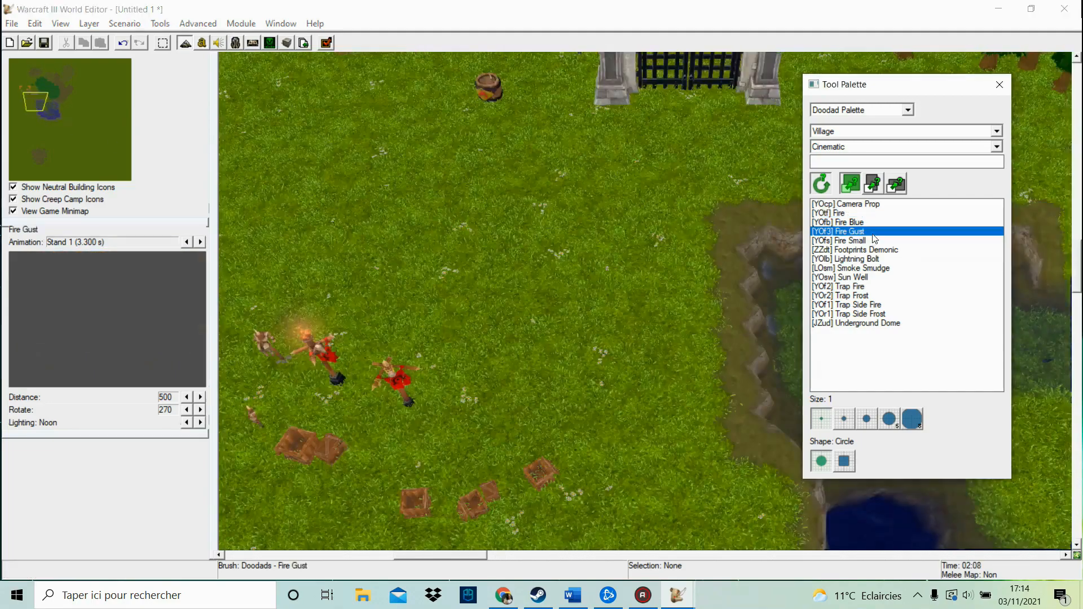
left_click(867, 224)
key("Down")
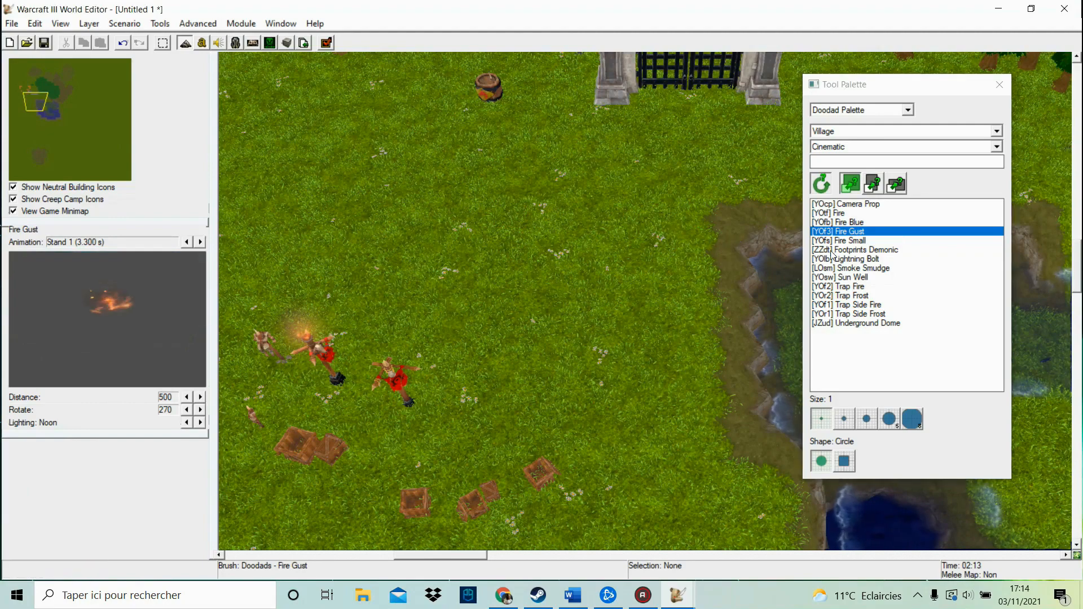
key("Down")
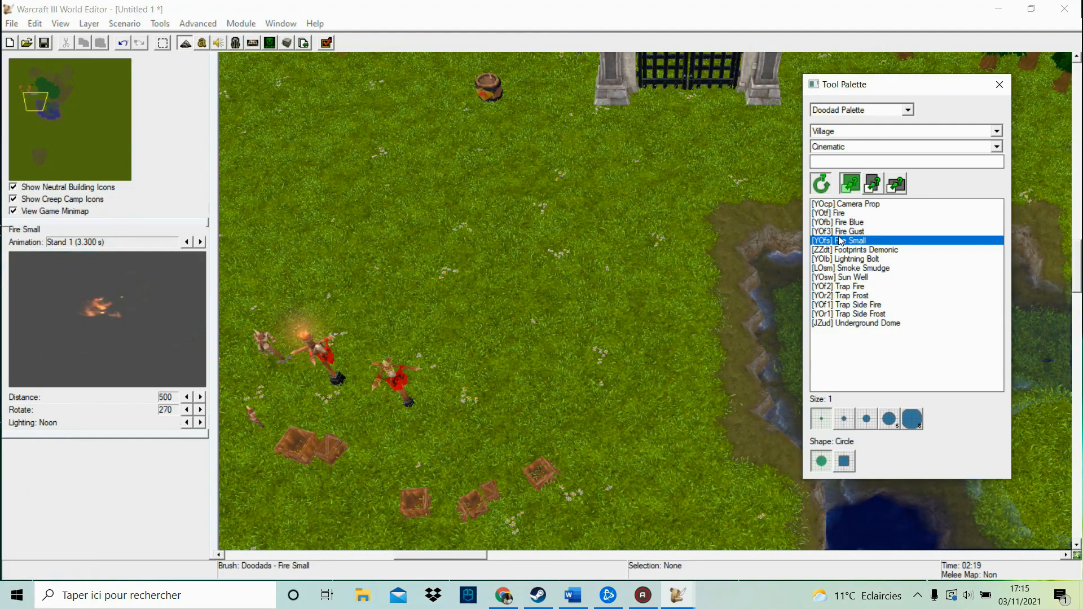
Try several Footprints Demonic doodads on the grass southwest of the iron gate and undo their placement
left_click(854, 258)
left_click(854, 250)
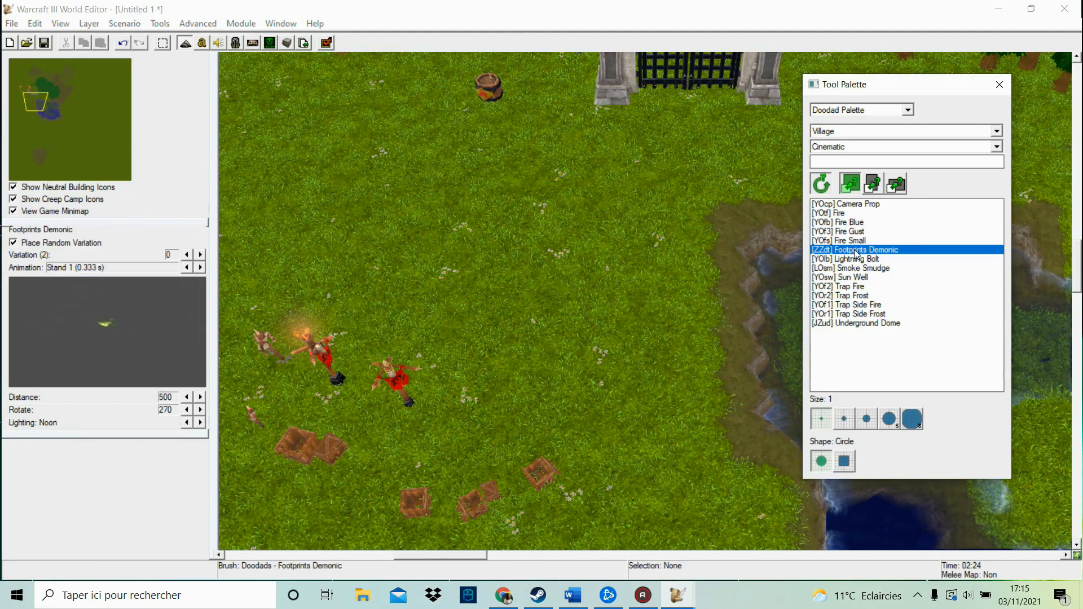
left_click(612, 268)
left_click(523, 252)
left_click(449, 234)
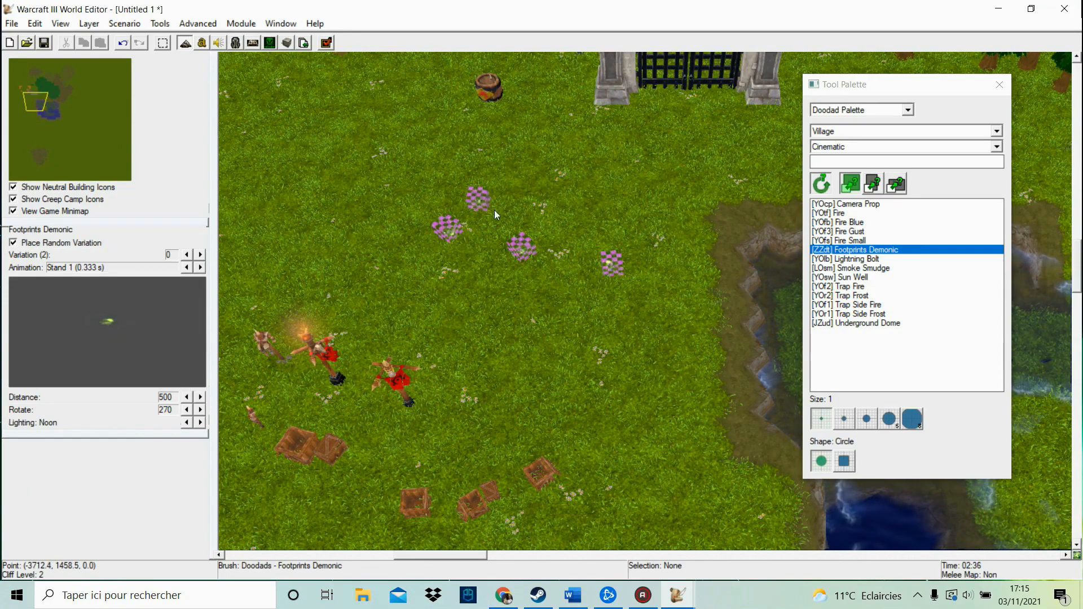
left_click(122, 43)
left_click(123, 43)
left_click(123, 43)
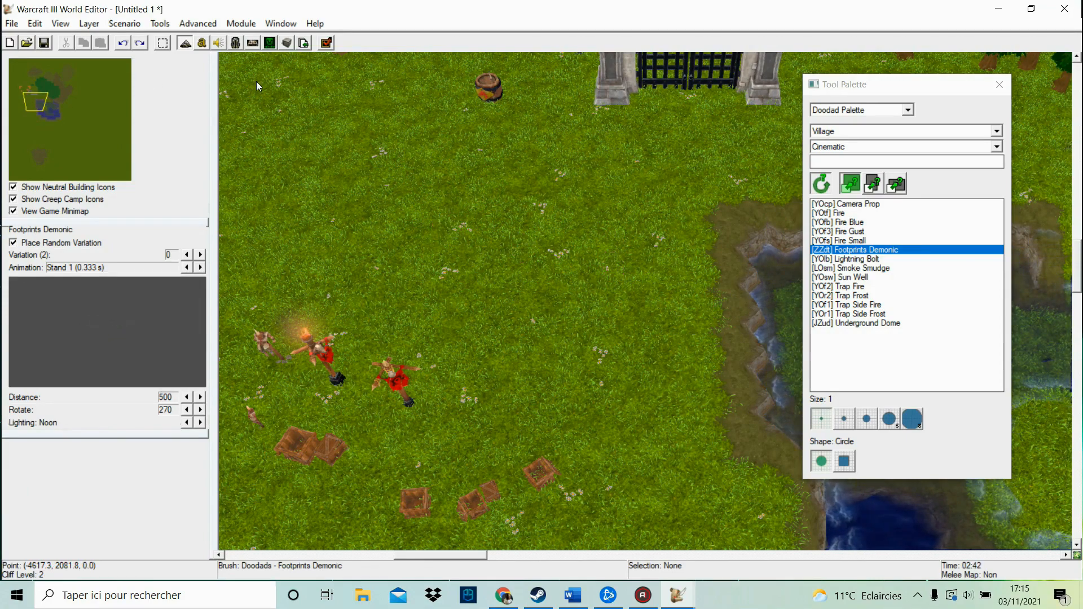
Try Lightning Bolt doodads at two spots on the grass southwest of the iron gate and undo each one
left_click(857, 257)
left_click(446, 276)
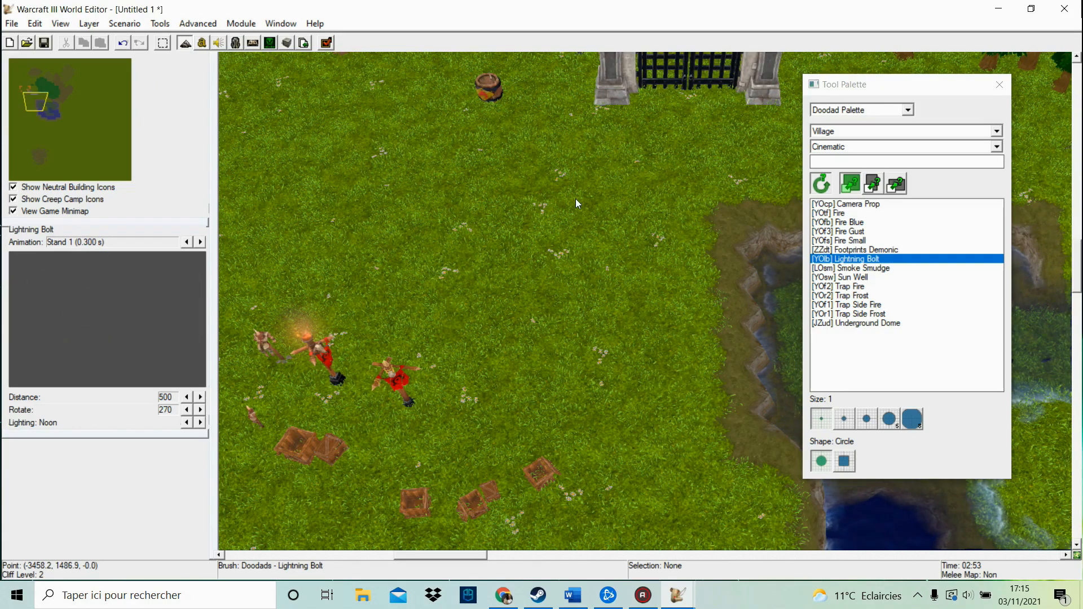
left_click(123, 43)
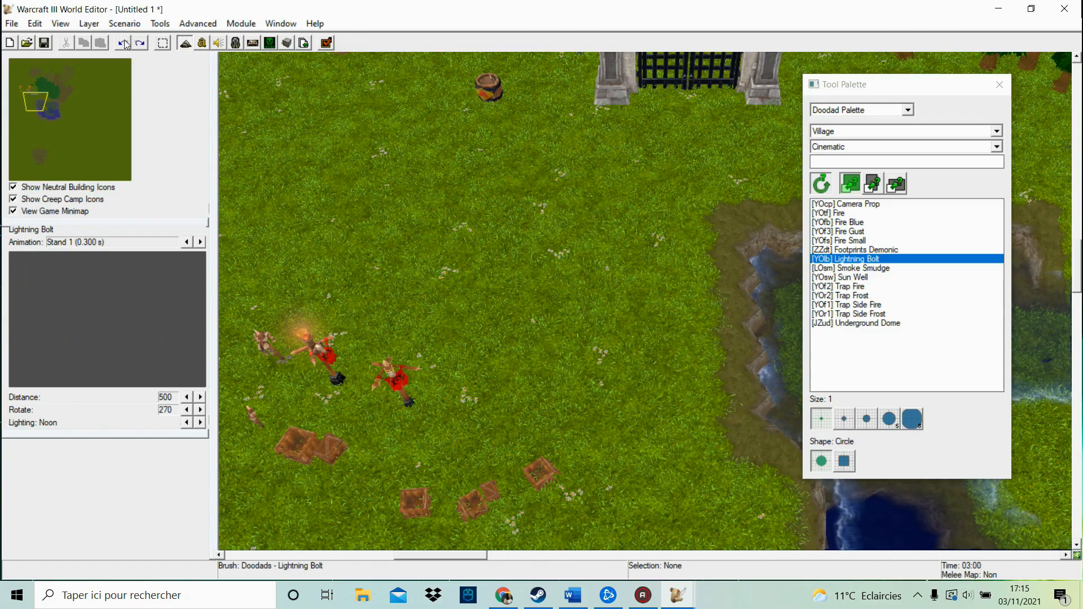
left_click(41, 79)
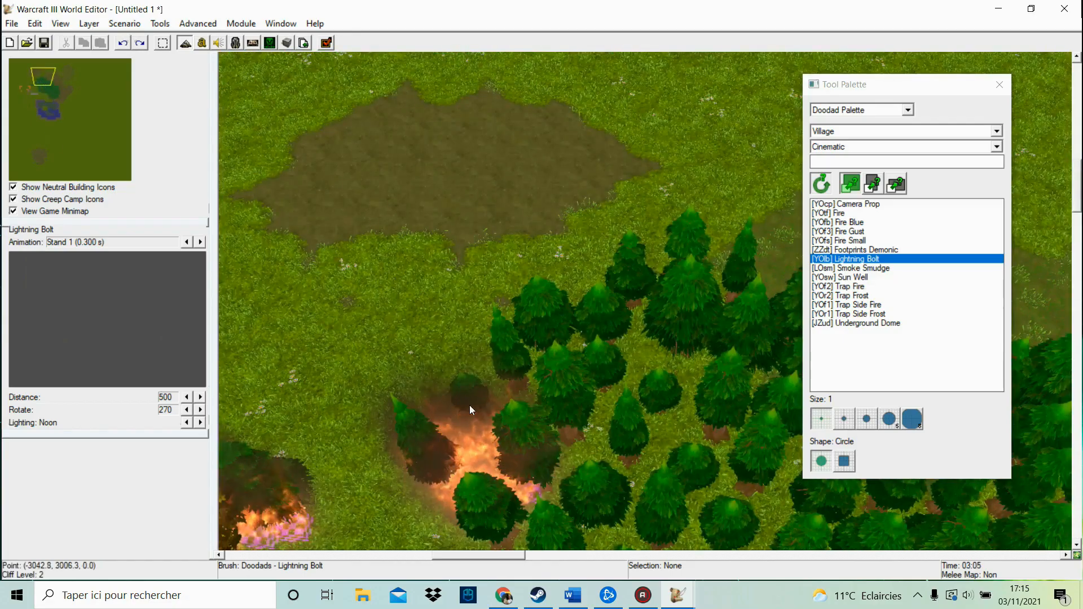
left_click_drag(41, 79, 28, 98)
left_click(539, 284)
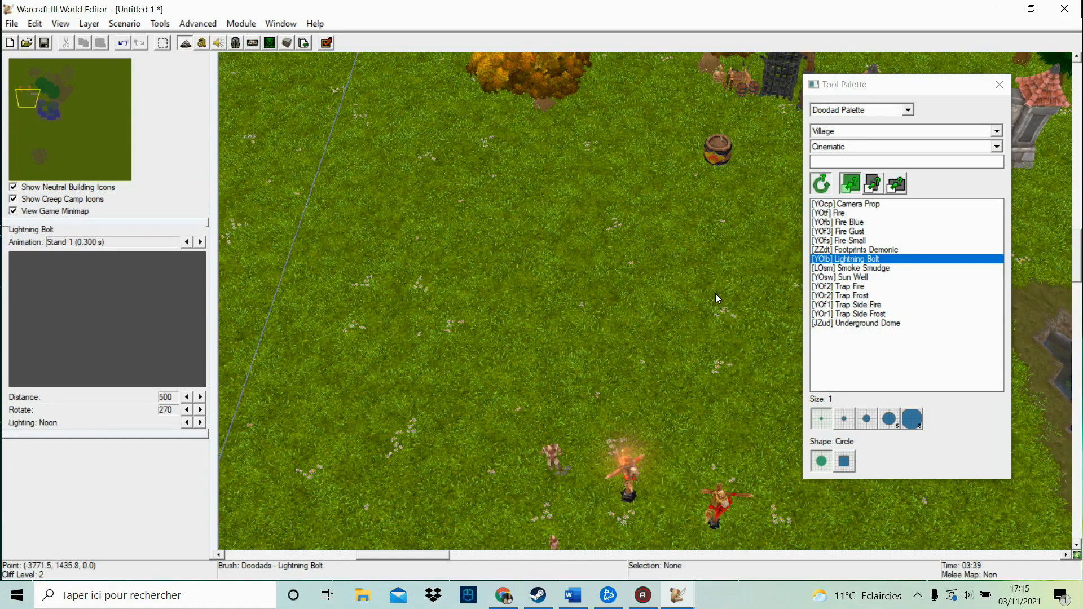
left_click(32, 94)
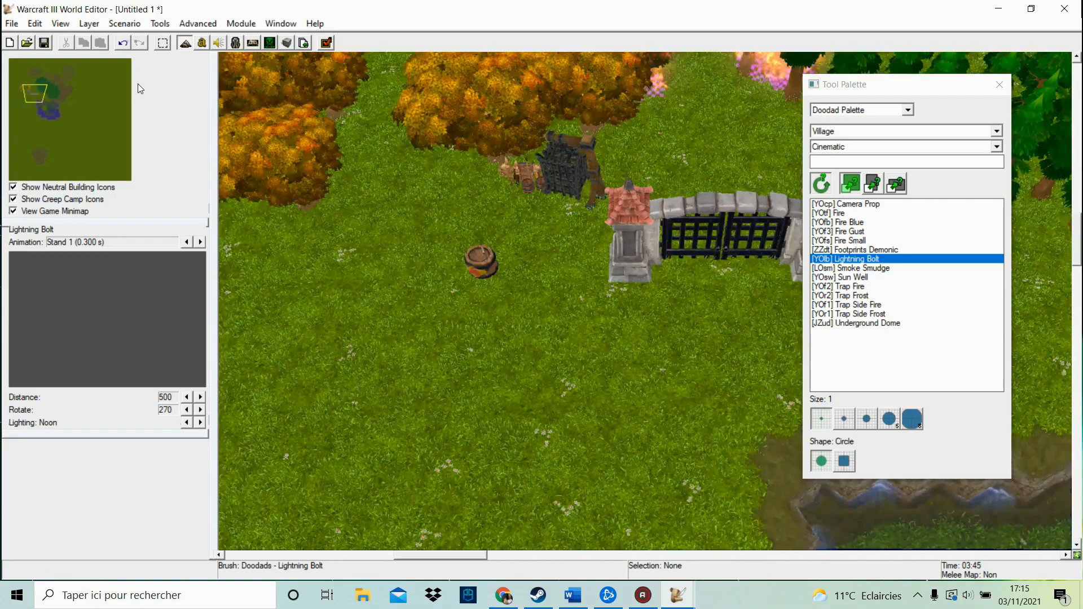
left_click(119, 44)
Try Smoke Smudge doodads on the open grass southwest of the iron gate and undo their placement
mouse_move(21, 113)
left_mouse_down()
mouse_move(40, 108)
mouse_move(30, 104)
left_mouse_up()
left_click(842, 268)
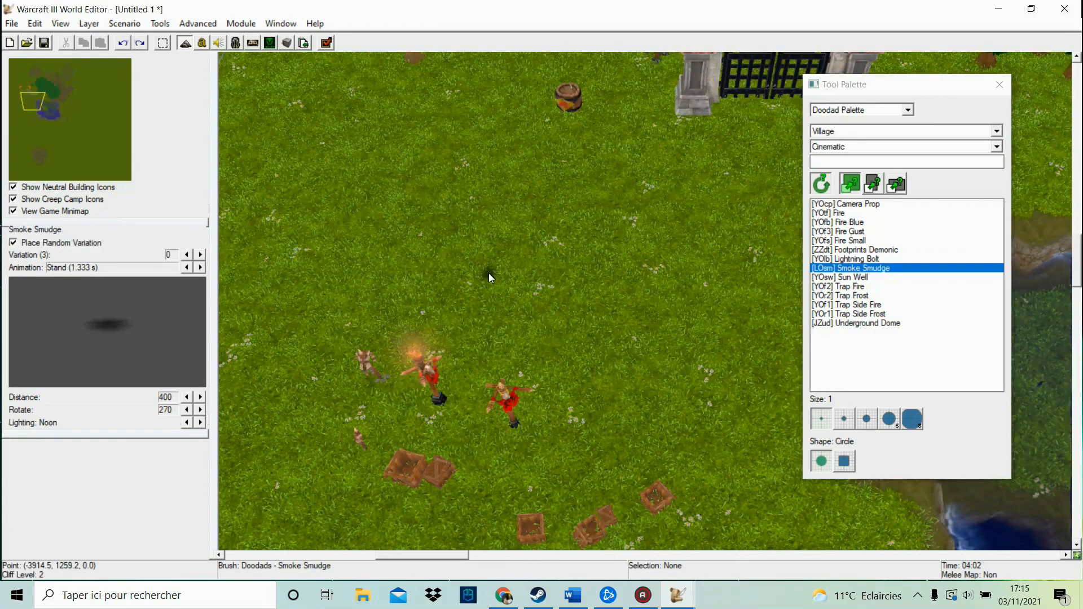
left_click(487, 272)
mouse_move(91, 90)
left_mouse_down()
mouse_move(41, 79)
mouse_move(26, 97)
left_mouse_up()
left_click(575, 400)
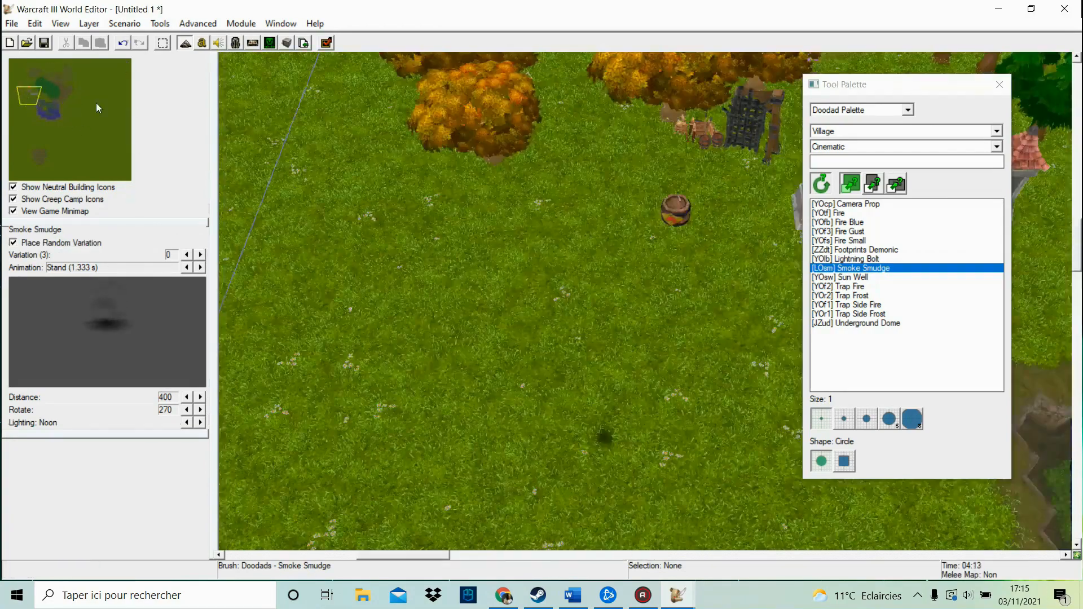
left_click(120, 47)
Place Fire doodads along the eastern edge of the autumn trees and on both pillars of the iron gate
left_click(829, 213)
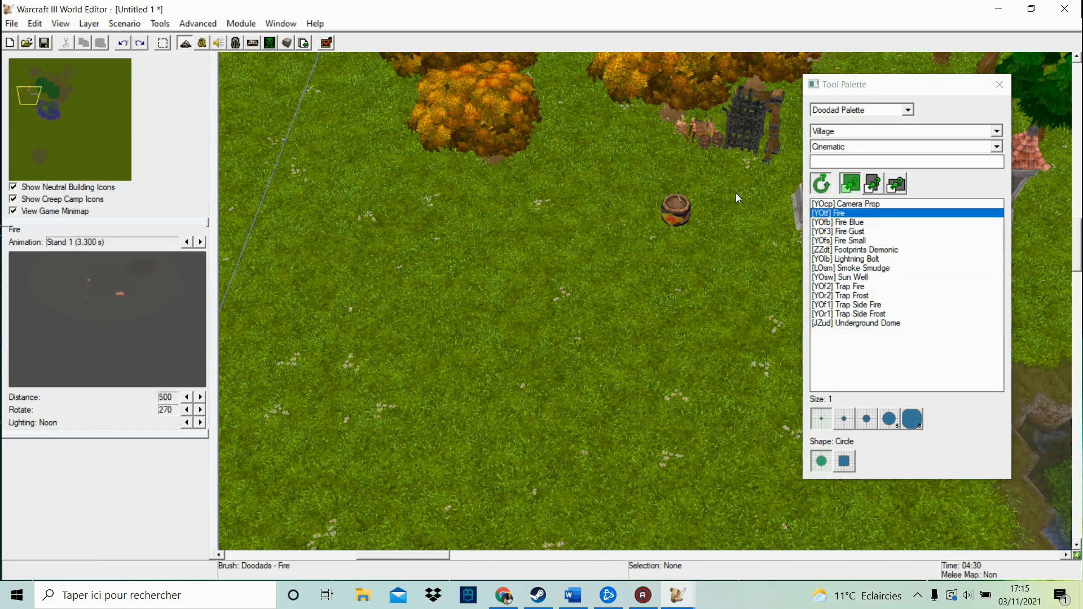
left_click(28, 80)
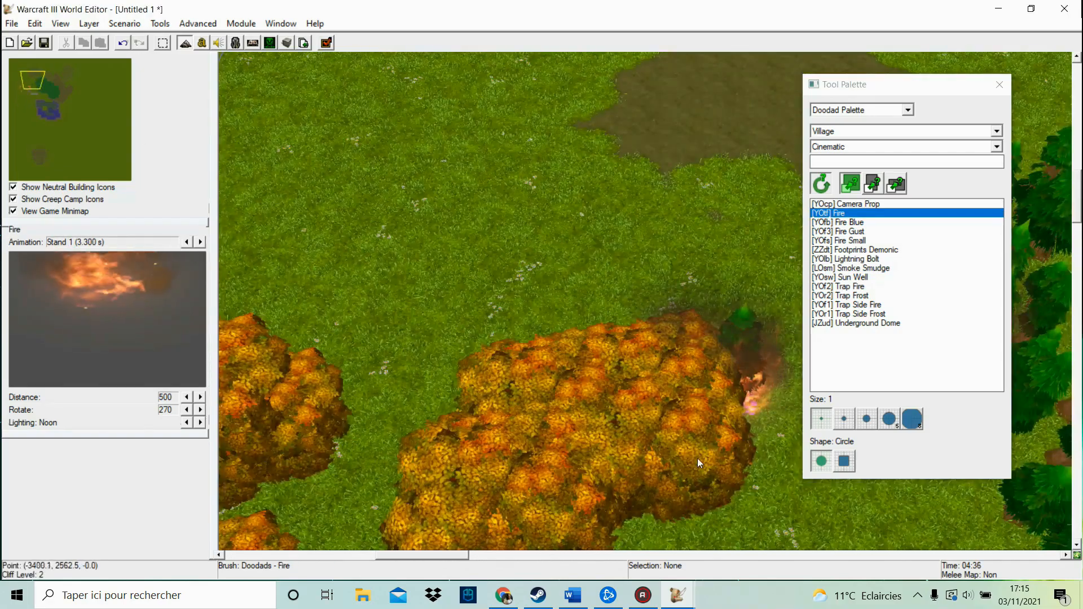
mouse_move(25, 105)
left_mouse_down()
mouse_move(18, 92)
mouse_move(33, 93)
left_mouse_up()
left_click(603, 306)
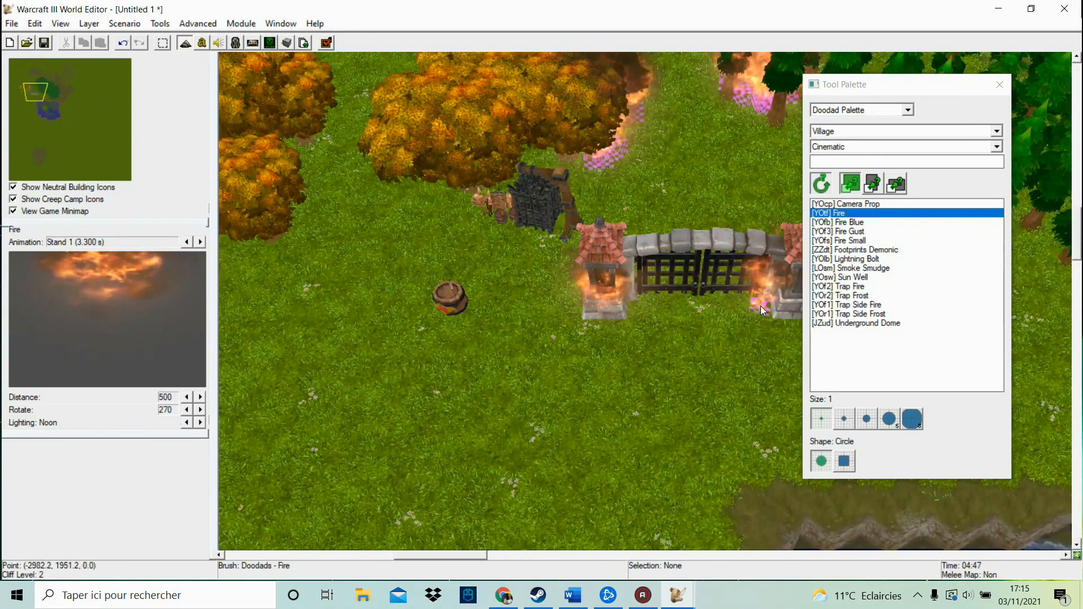
Place a Sun Well doodad on the open grass southwest of the iron gate
left_click(852, 258)
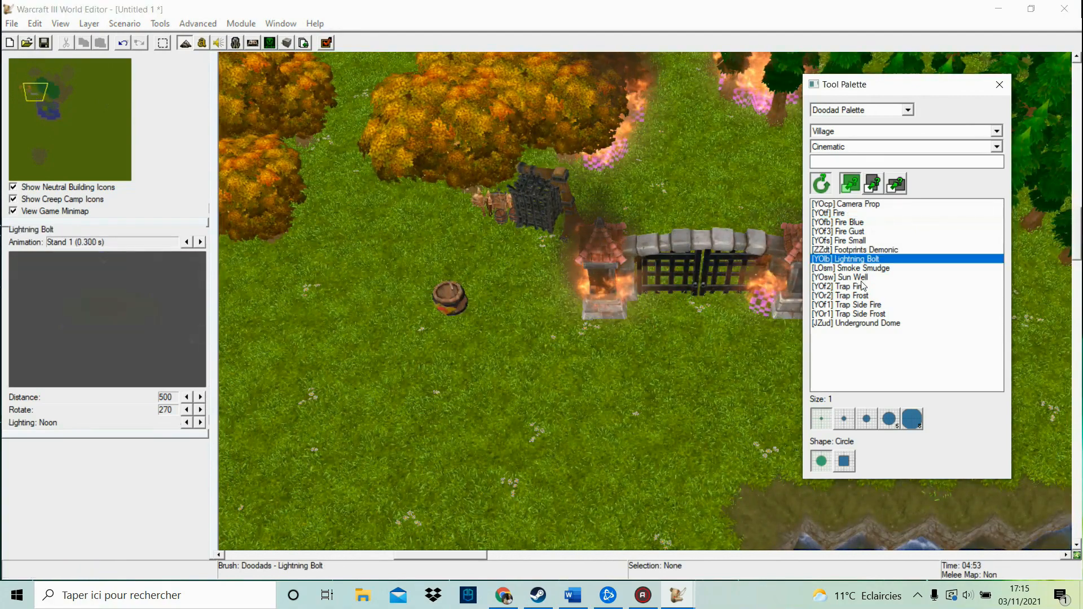
left_click(862, 286)
left_click(861, 277)
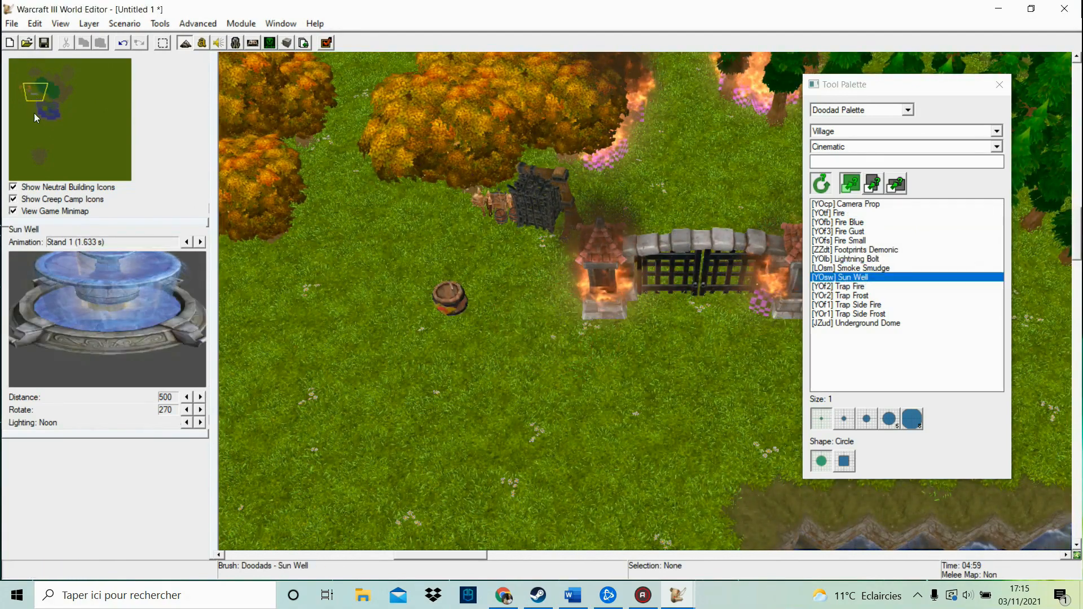
left_click(32, 97)
left_click(417, 250)
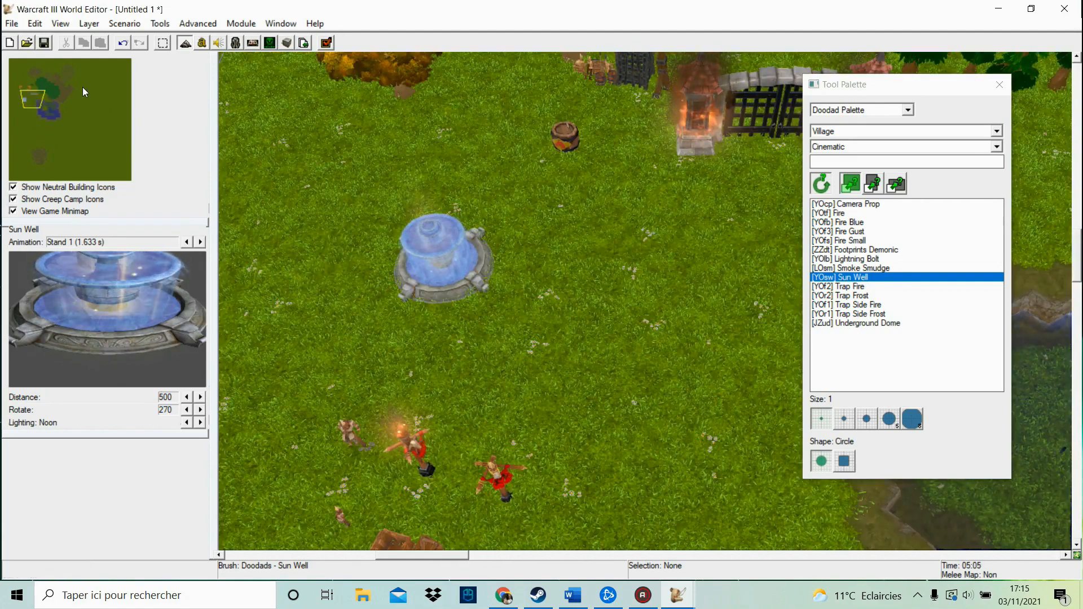
Move the Sun Well southeast on the grass and inspect its doodad properties without changing them
right_click(446, 245)
left_click(448, 247)
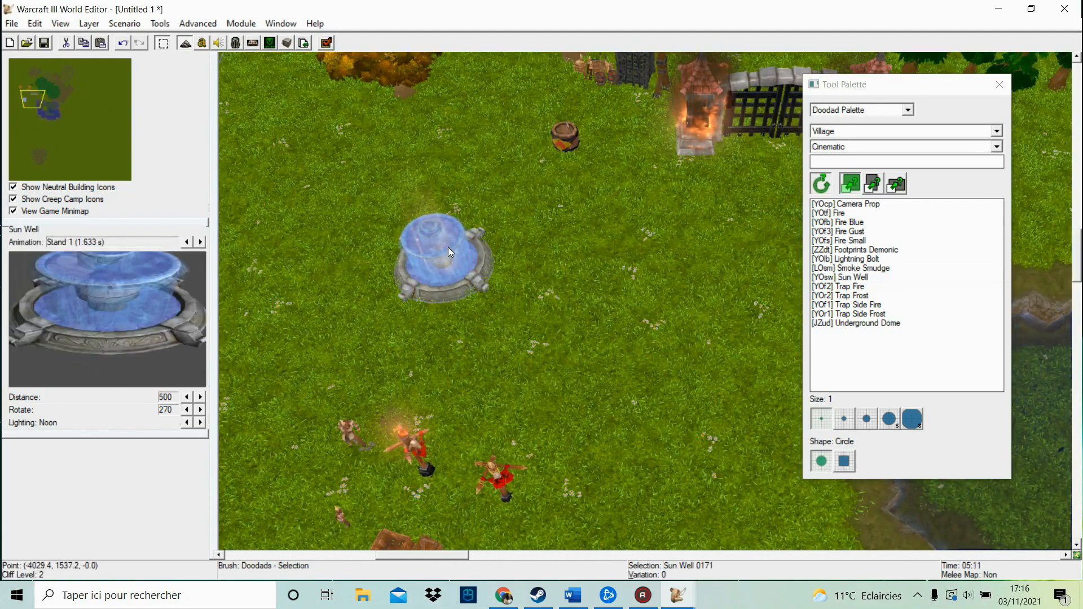
left_click_drag(448, 247, 593, 323)
double_click(584, 315)
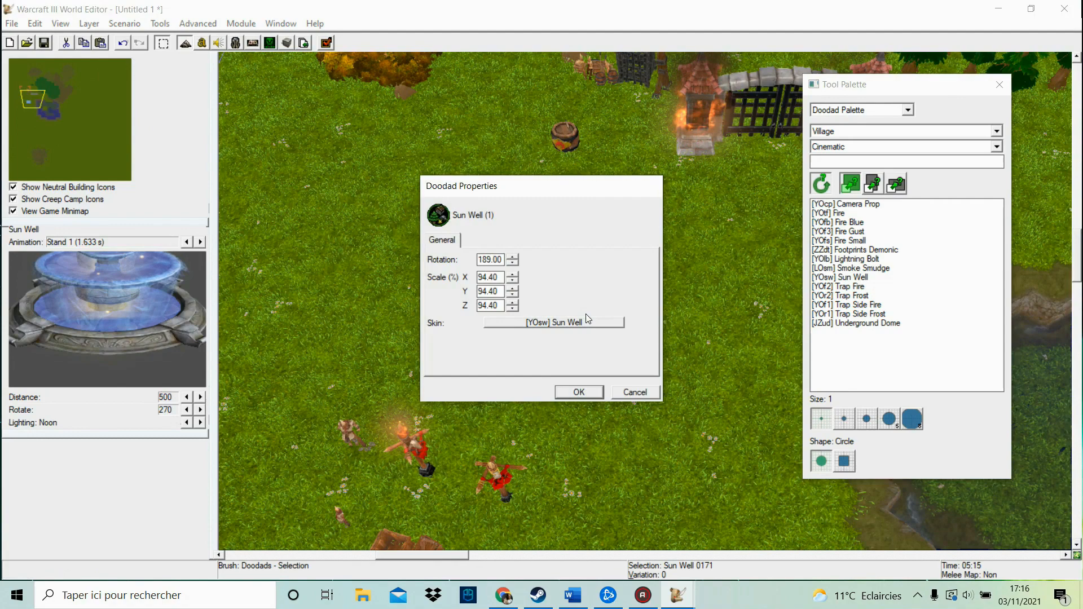
left_click(651, 398)
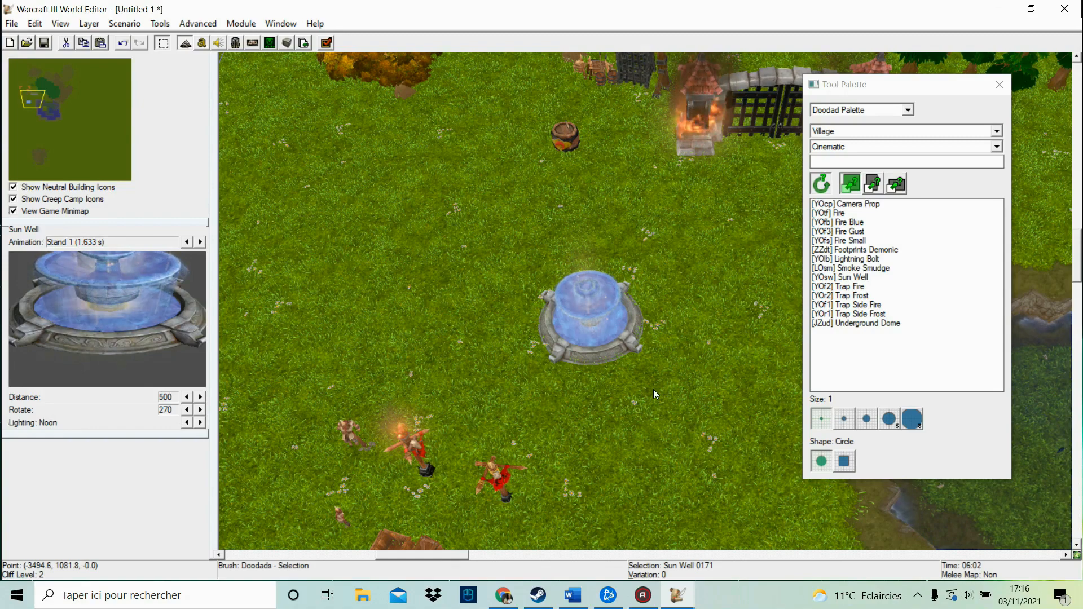
Place one Trap Fire, one Trap Frost and one Trap Side Frost doodad on the grass west of the Sun Well
left_click(877, 268)
left_click(863, 286)
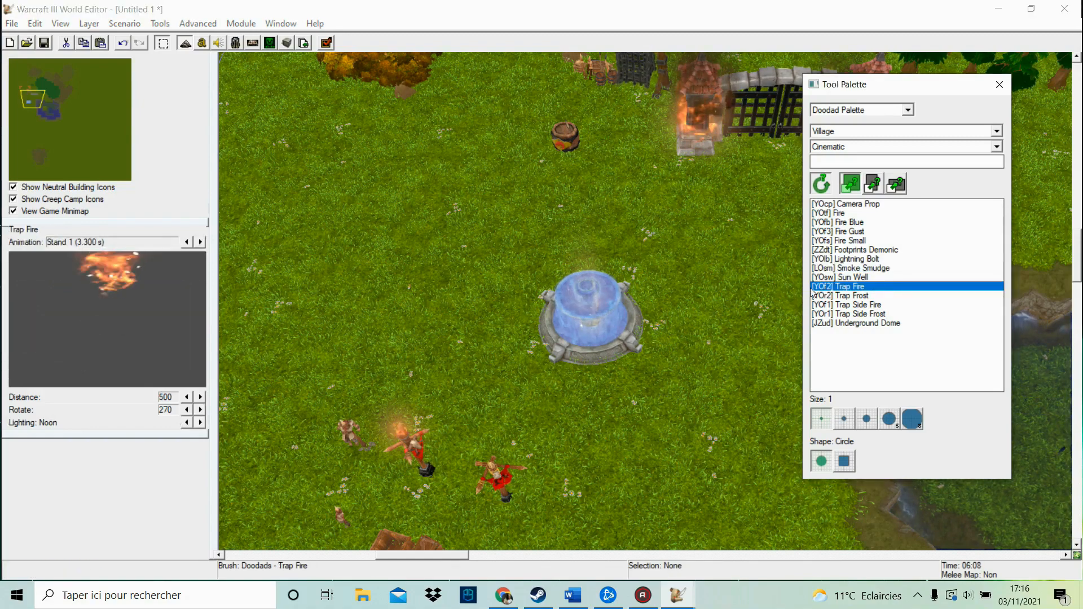
left_click(421, 318)
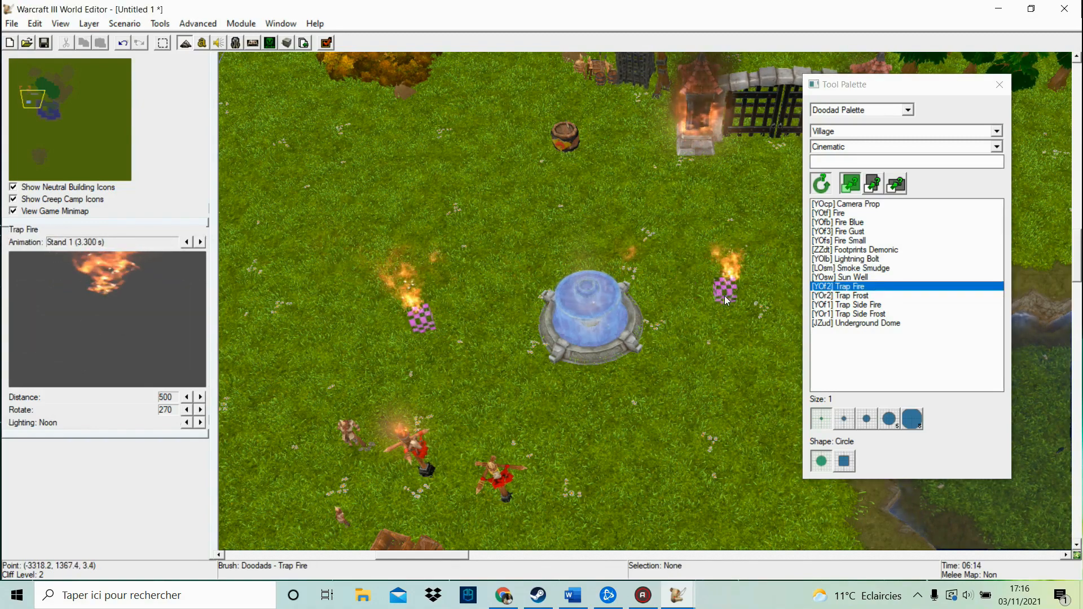
left_click(846, 295)
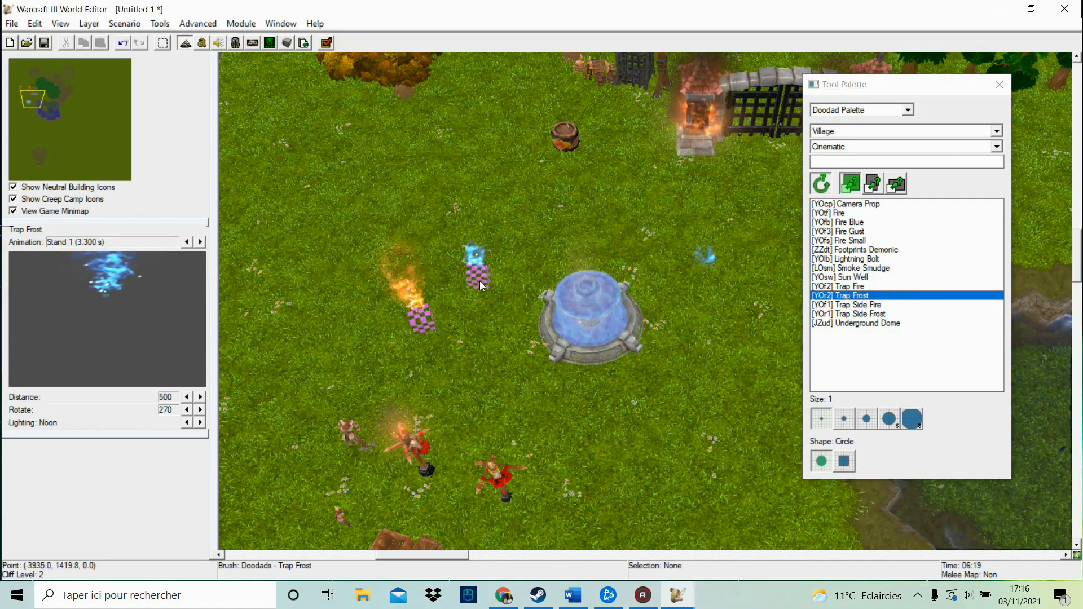
left_click(479, 281)
left_click(905, 314)
left_click(472, 385)
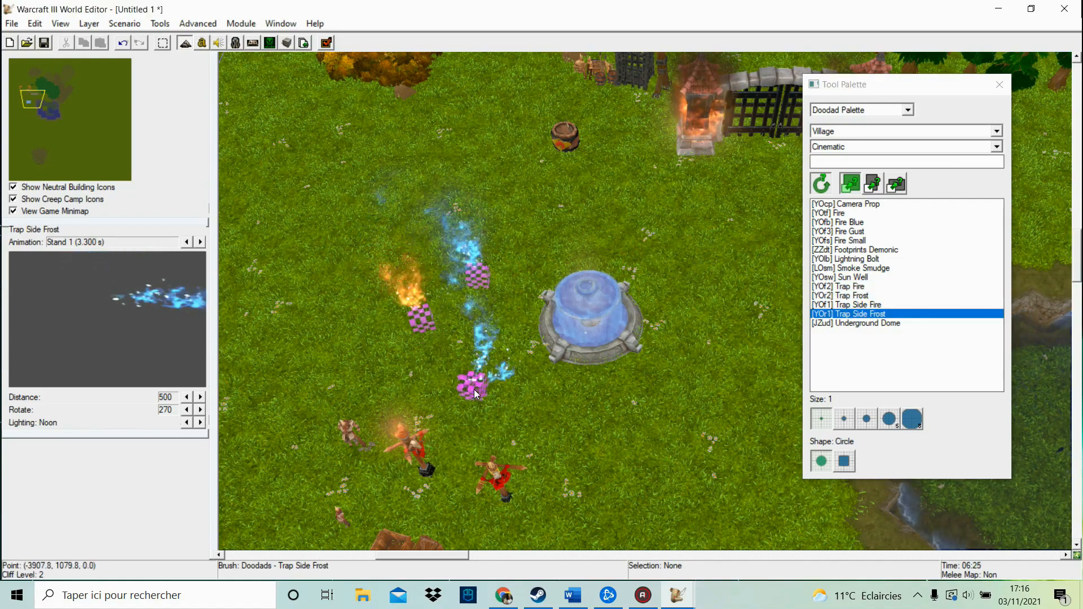
Choose the Underground Dome doodad and undo the trap placements along with the Sun Well's move and placement
left_click(855, 323)
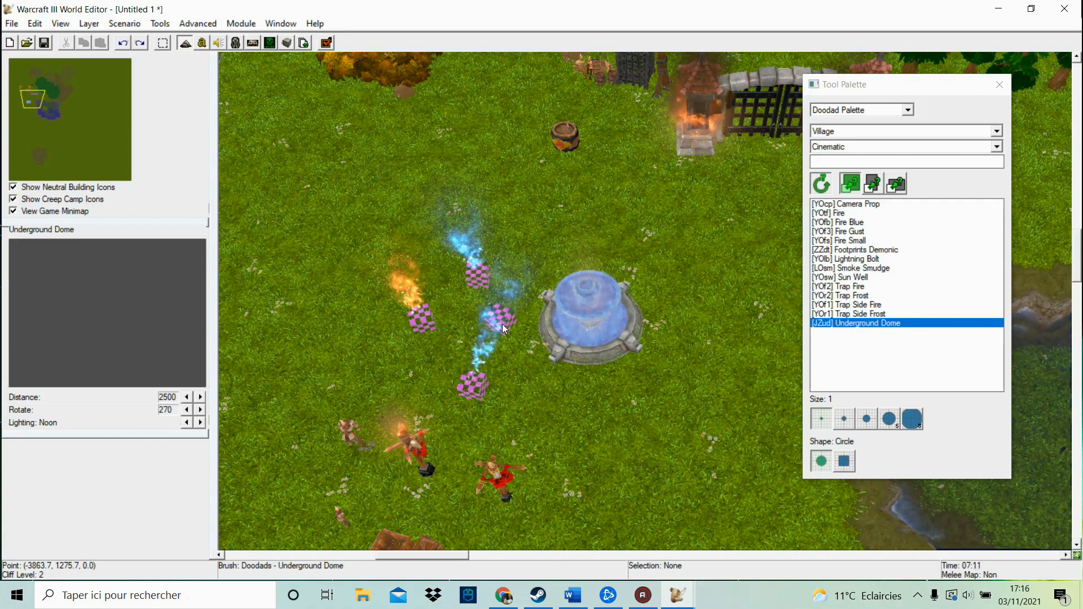
left_click(121, 43)
left_click(122, 43)
left_click(122, 43)
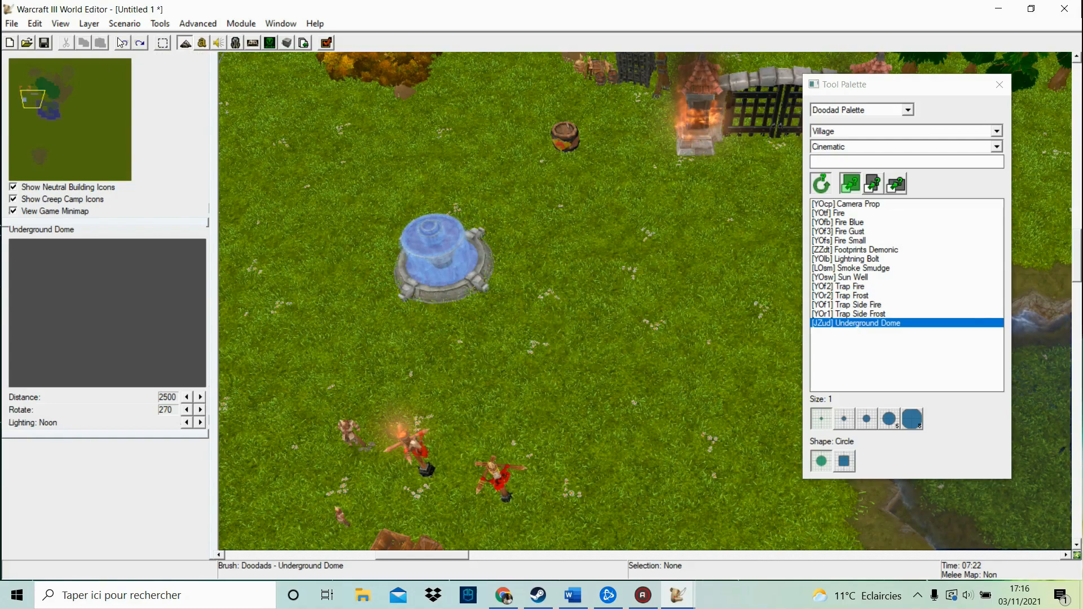
left_click(121, 43)
Try an Underground Dome on the grass southwest of the iron gate, view it from farther out, and undo it
scroll(650, 323, "down", 5)
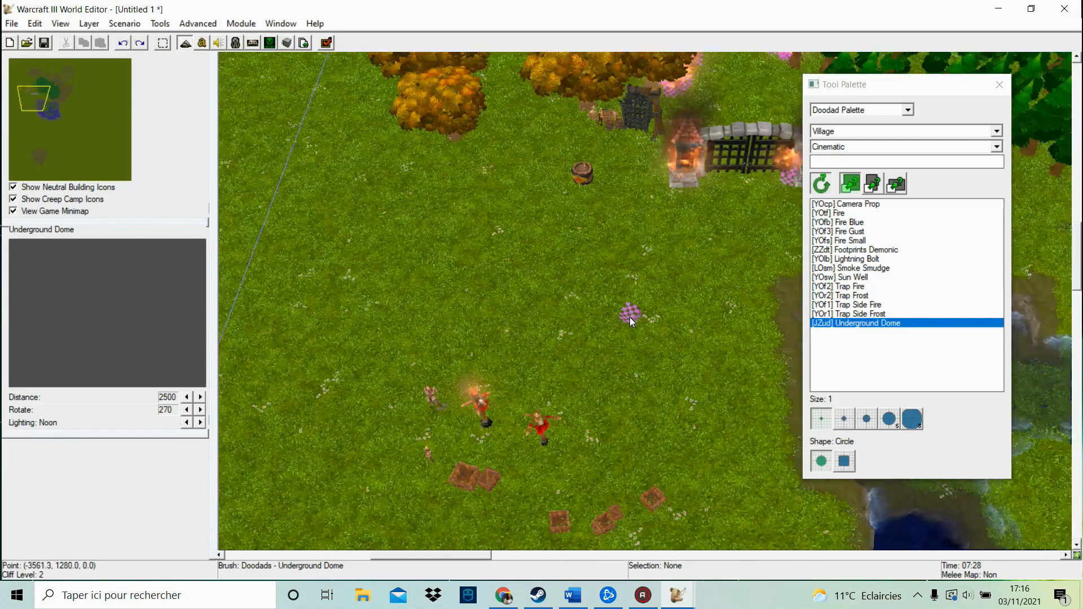
left_click(626, 315)
scroll(626, 315, "down", 2)
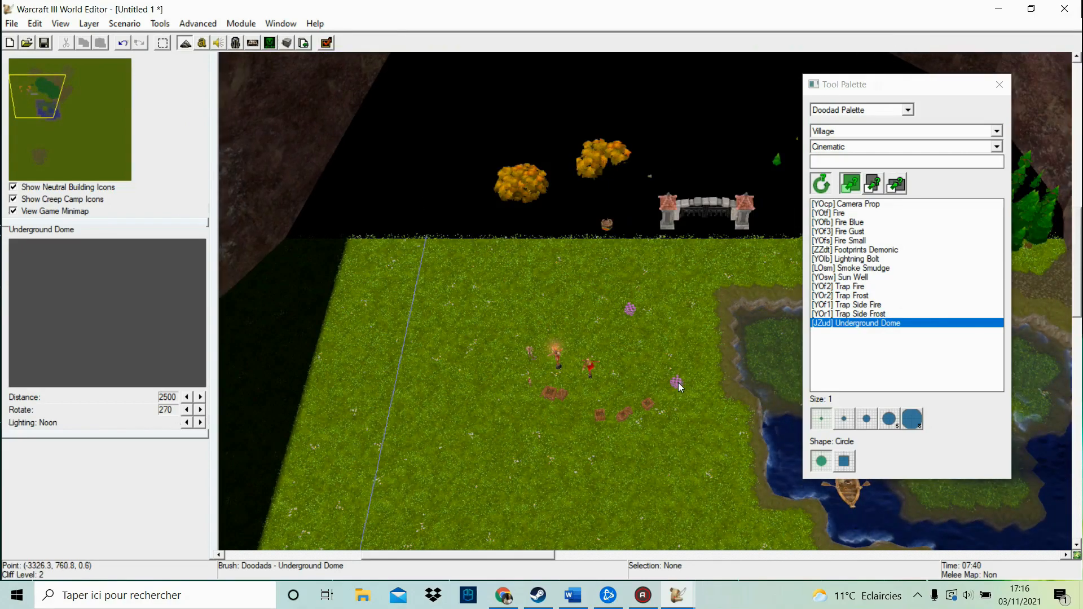
scroll(745, 385, "up", 3)
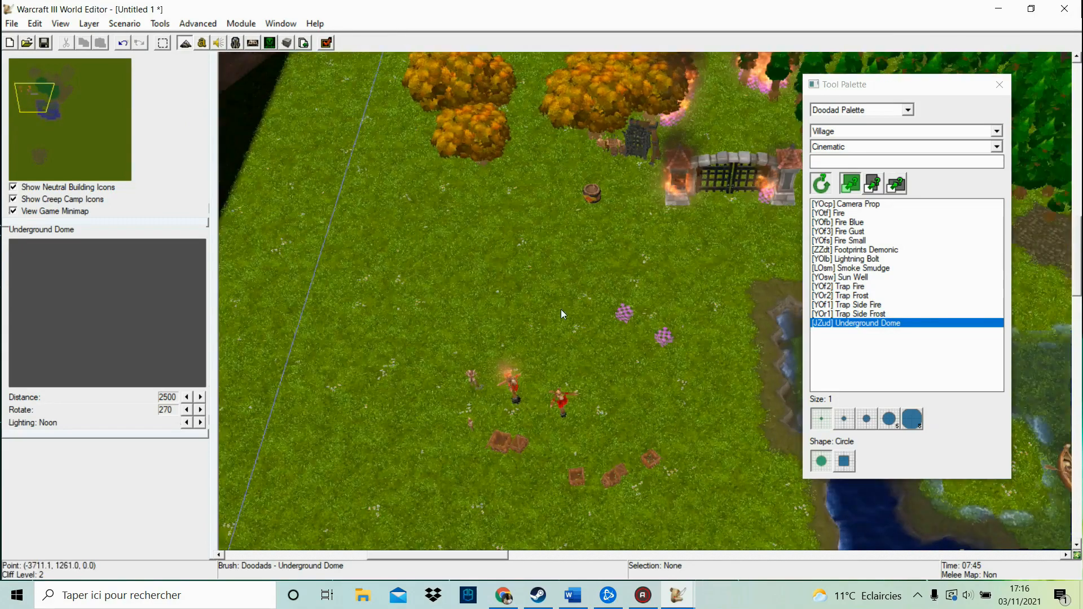
left_click(122, 42)
scroll(571, 248, "up", 2)
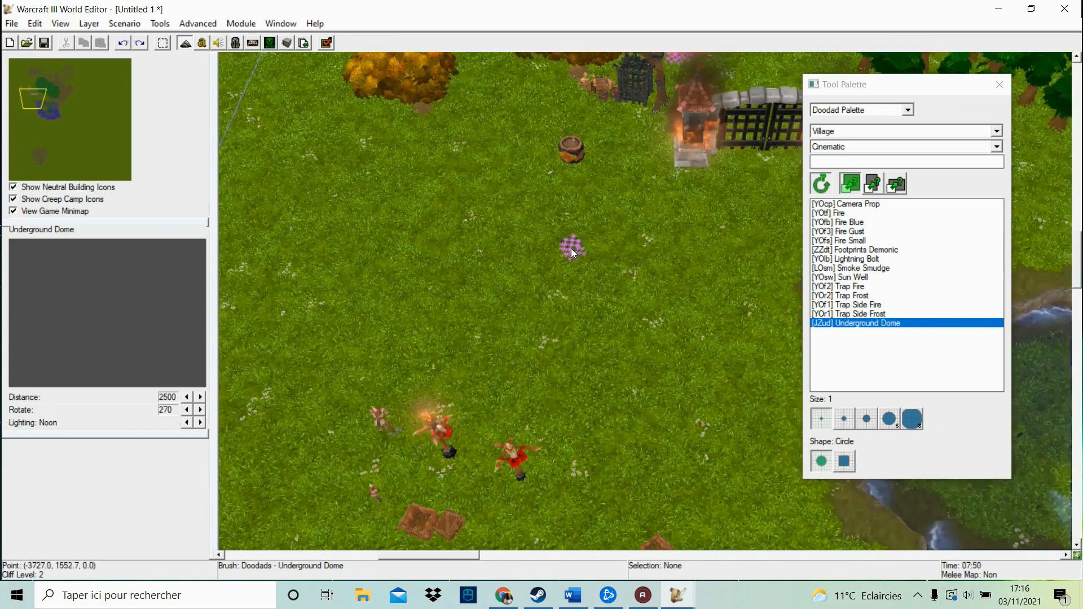
Try two Ruined Ground (4x4) Cliff/Terrain doodads side by side on the open grass southwest of the iron gate
left_click(836, 148)
left_click(830, 178)
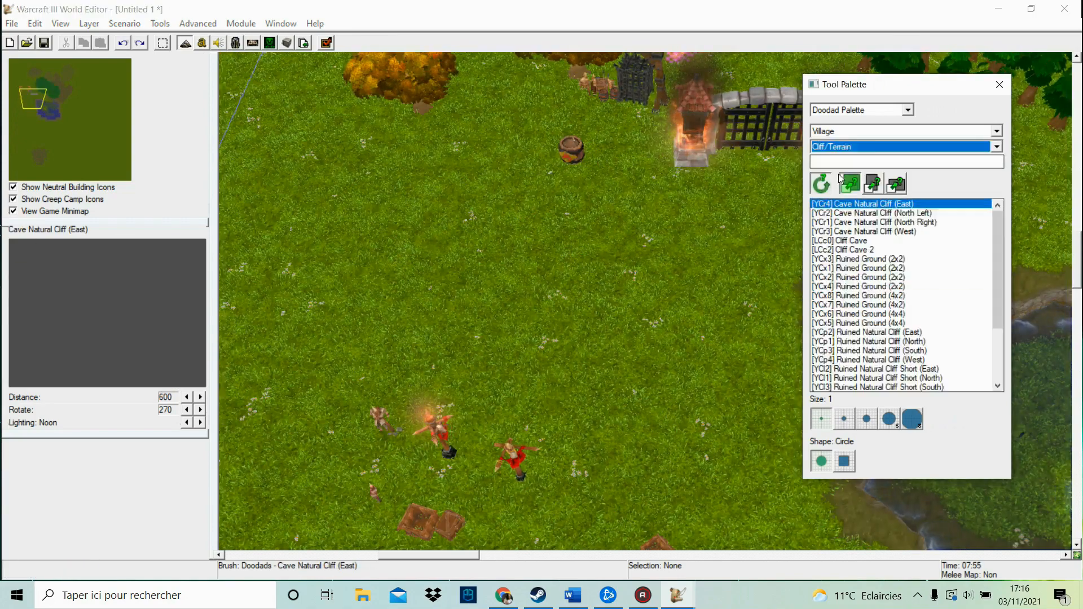
left_click(894, 232)
left_click(898, 269)
left_click(880, 323)
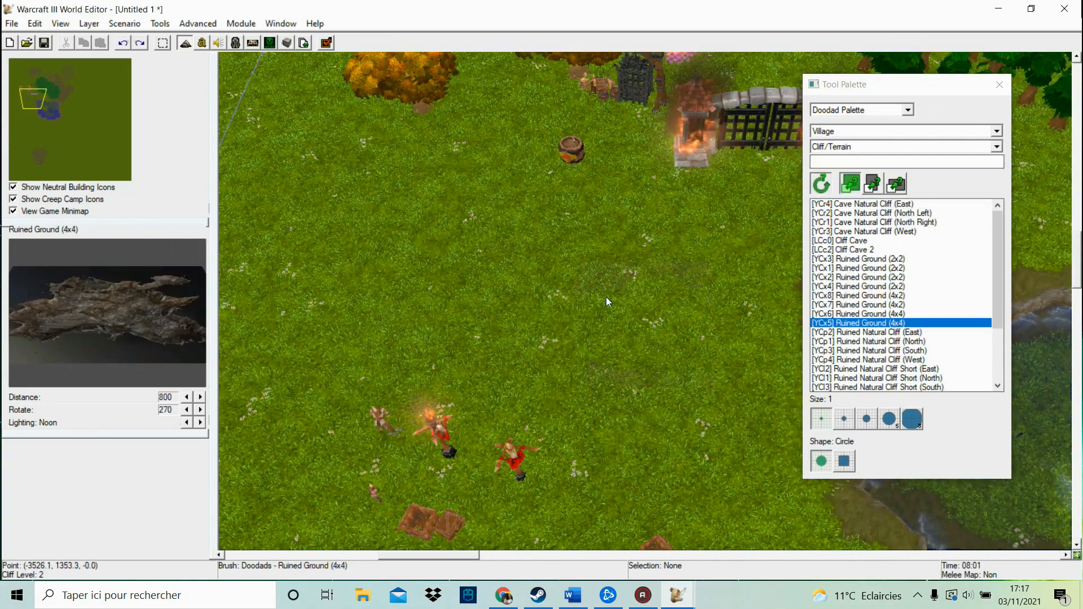
left_click(526, 291)
left_click(712, 326)
Try a Cave Natural Cliff (North Right) northwest of the ruined ground patches and undo all three terrain doodad placements
left_click(858, 277)
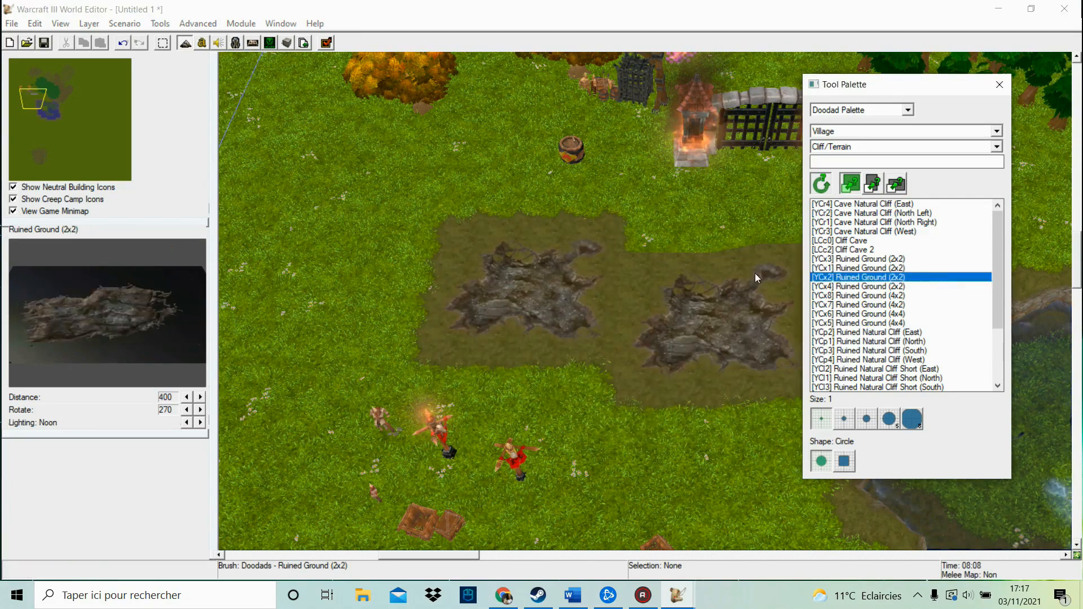
left_click(857, 222)
left_click(338, 220)
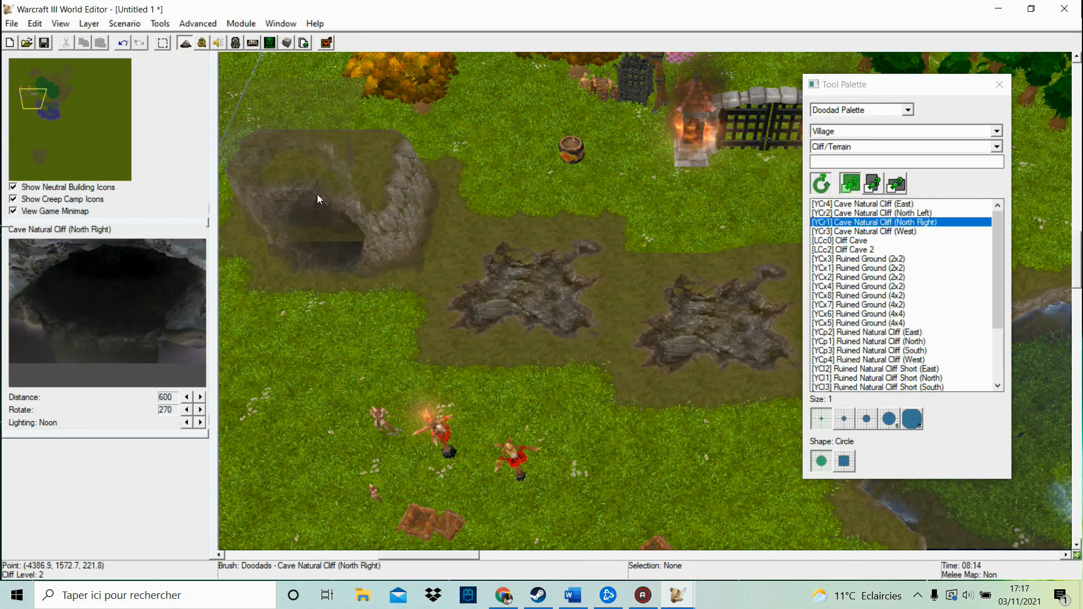
left_click(122, 42)
left_click(122, 43)
left_click(122, 43)
Scatter River Rushes from the Environment category on the grass southwest of the barrel, with a few Shrubs to their northwest
left_click(996, 147)
left_click(835, 176)
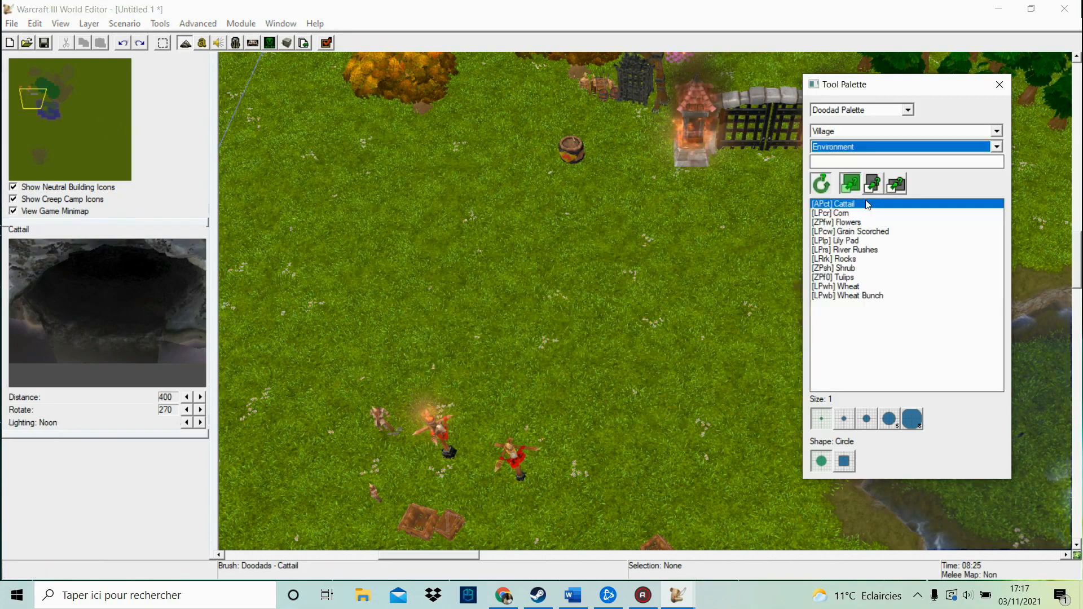
left_click(875, 214)
left_click(869, 250)
mouse_move(551, 282)
left_mouse_down()
mouse_move(500, 273)
mouse_move(518, 309)
left_mouse_up()
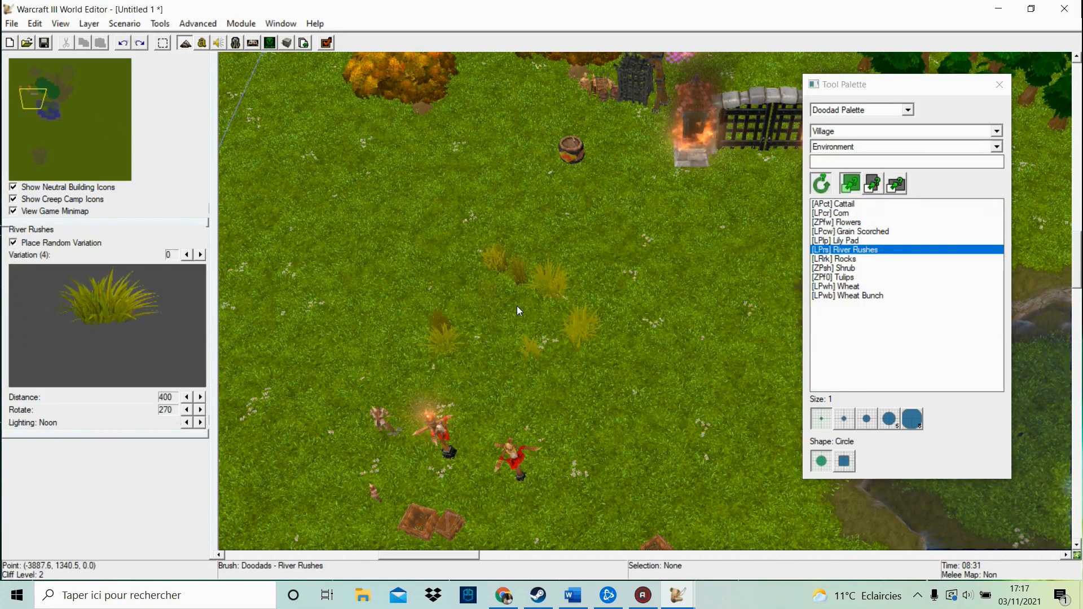
left_click(844, 268)
left_click_drag(393, 253, 389, 277)
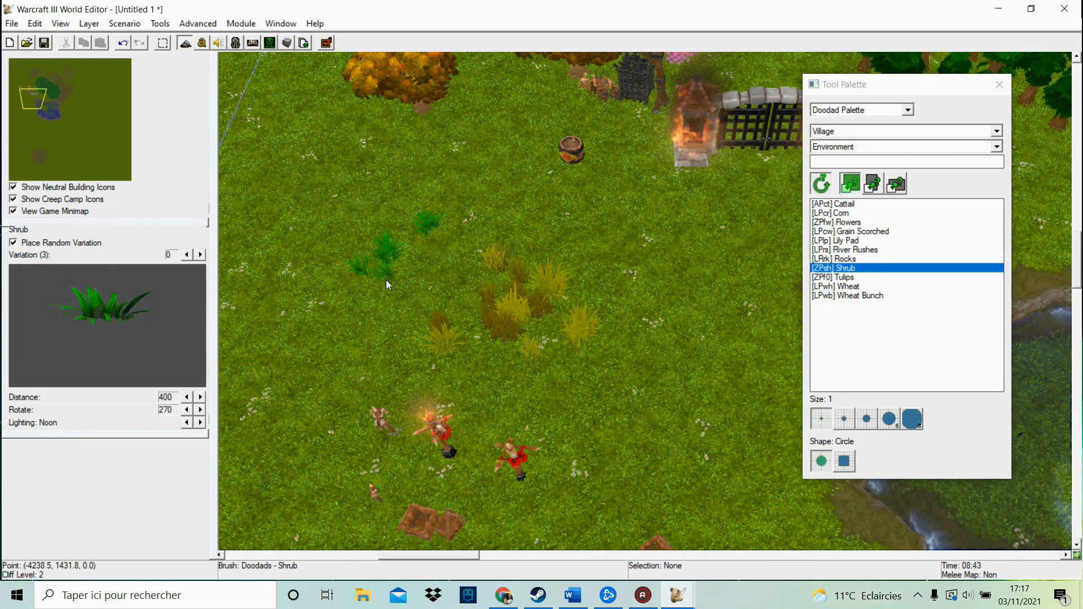
Switch the Village doodad category to Pathing Blockers
left_click(836, 148)
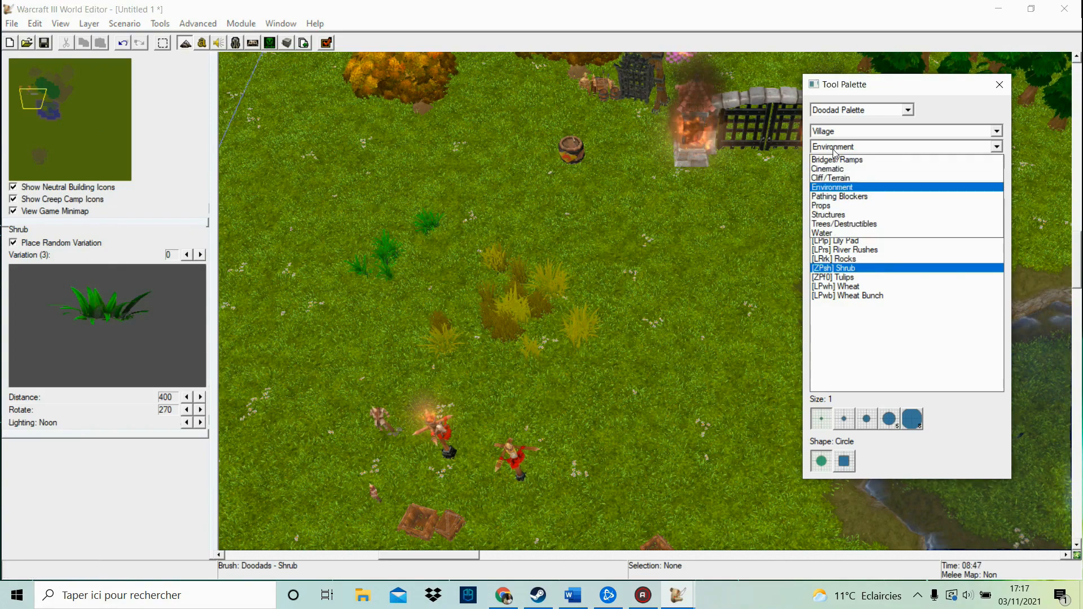
left_click(835, 190)
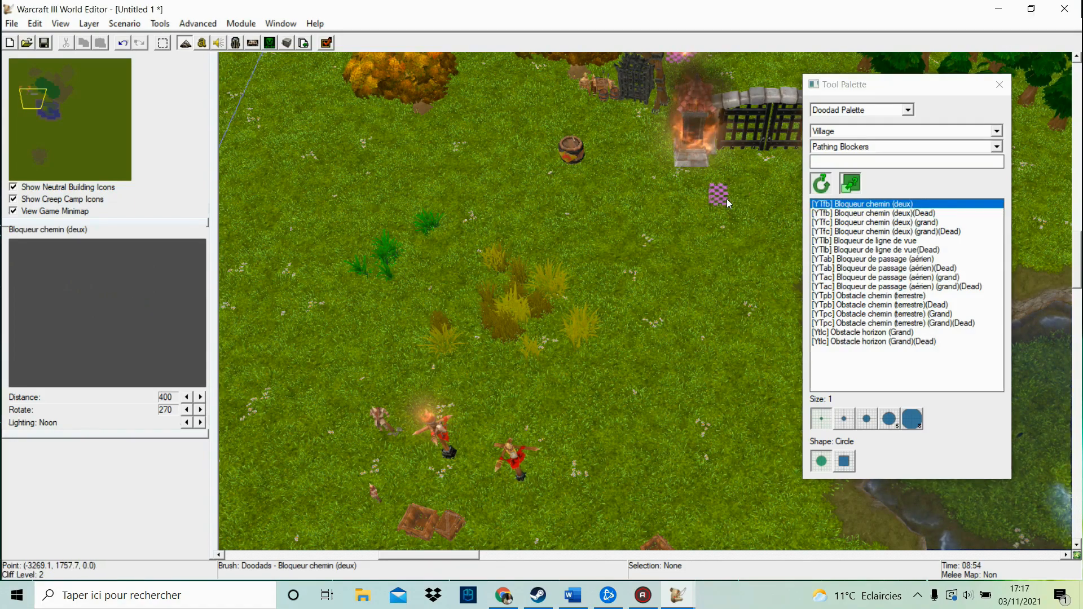
Try painting Boundary terrain with the size 3 circle brush over the southern dirt patch, undo it, and return near the iron gate
left_click(43, 156)
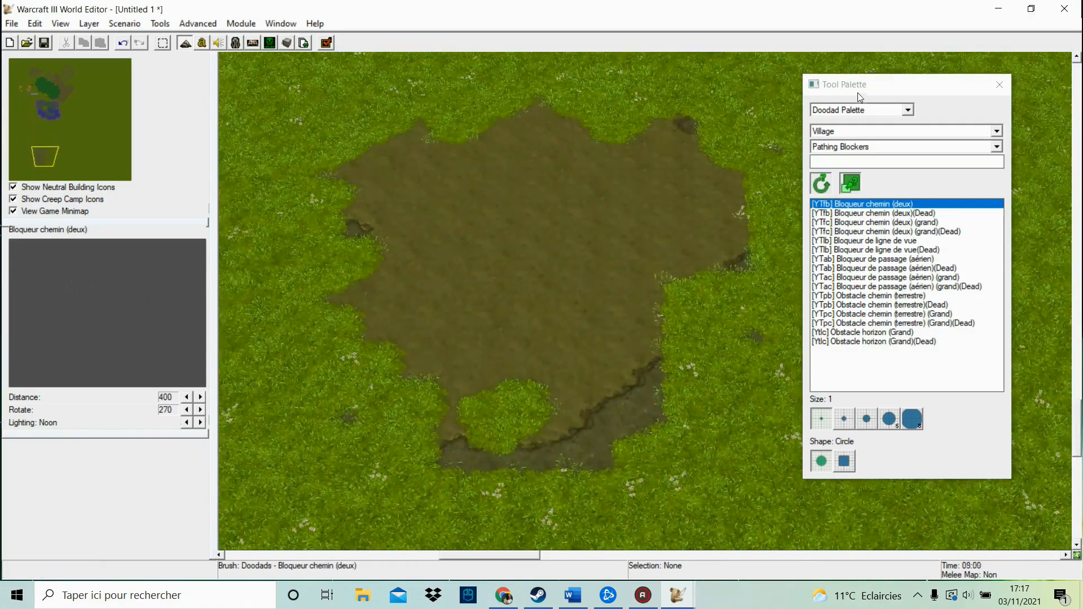
left_click(907, 110)
left_click(829, 122)
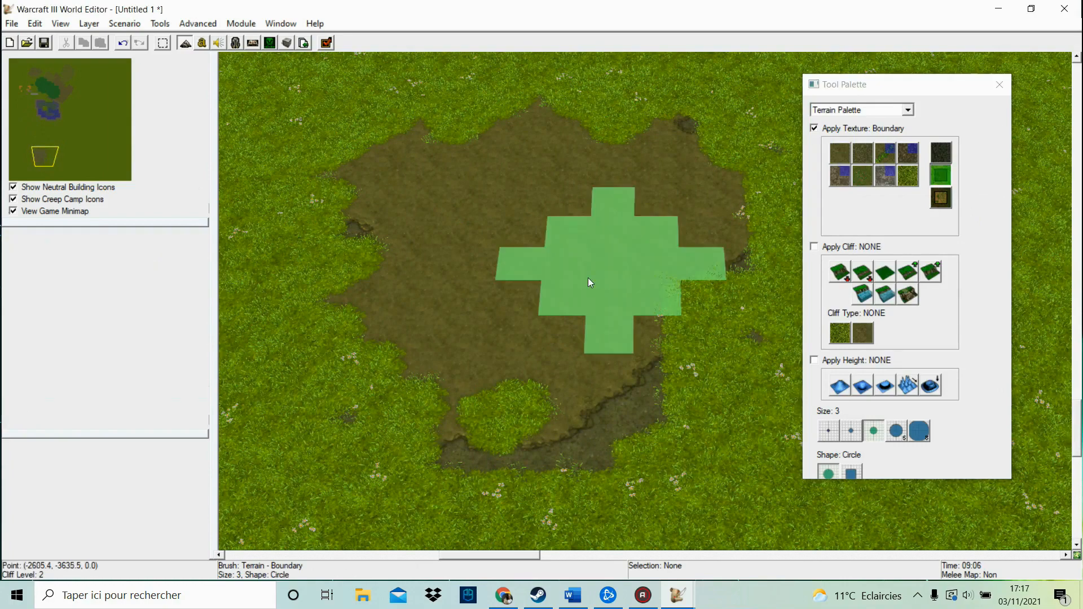
left_click_drag(588, 278, 513, 299)
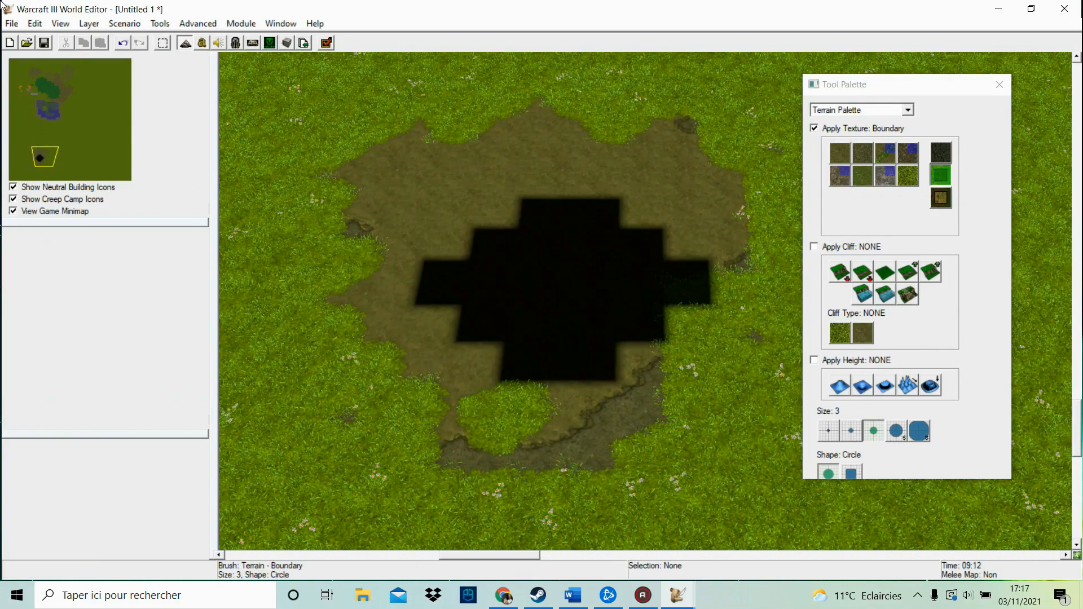
left_click(124, 45)
left_click(35, 97)
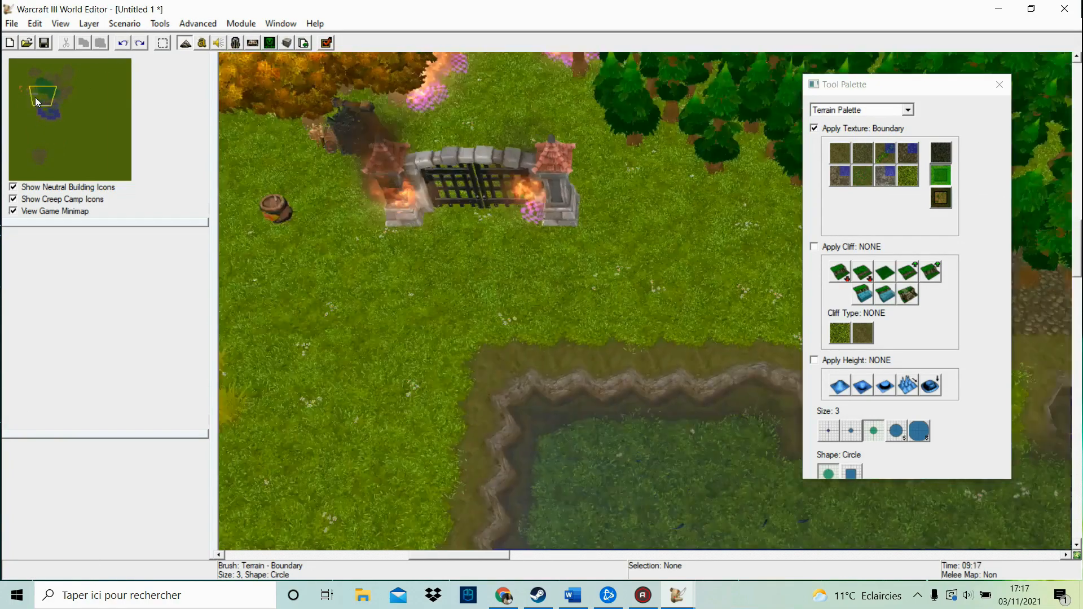
Return to the doodad palette and examine the flying, ground and horizon variants of the pathing blockers
left_click(857, 110)
left_click(837, 121)
left_click(880, 268)
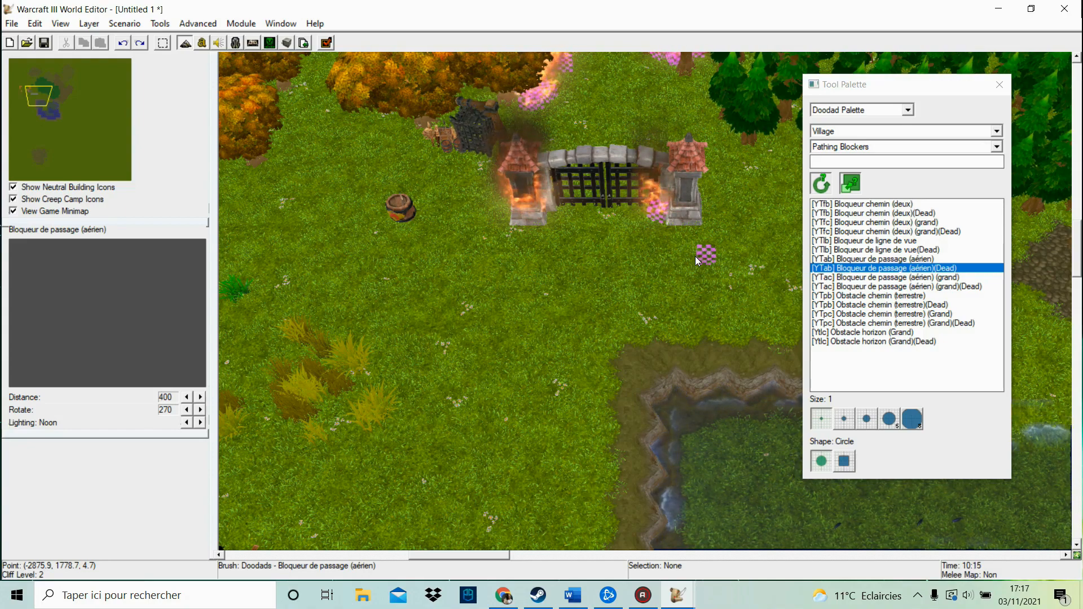
left_click(927, 232)
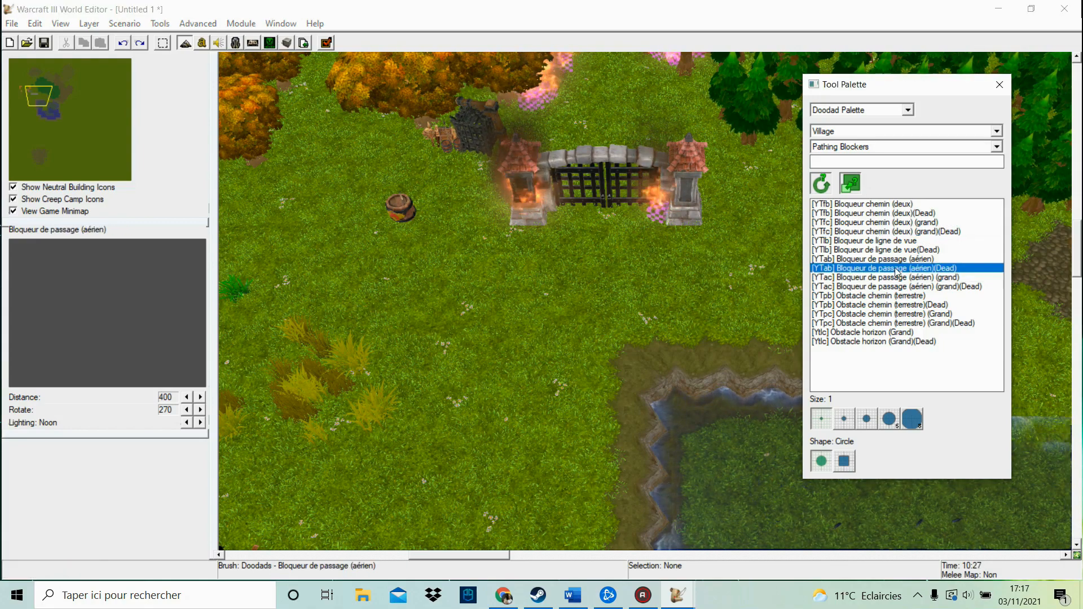
left_click(914, 268)
left_click(914, 304)
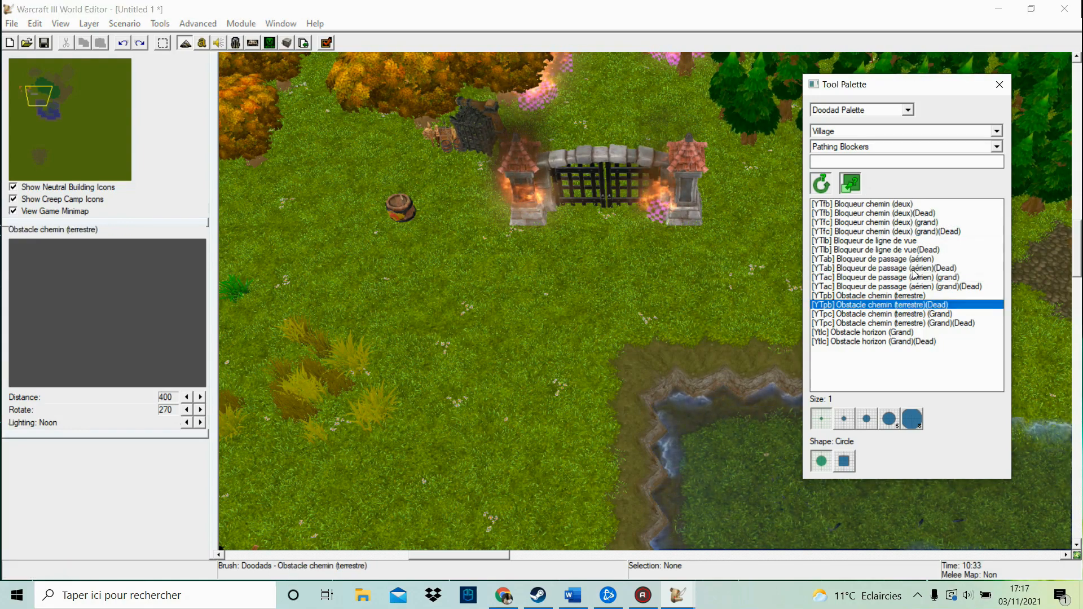
left_click(875, 333)
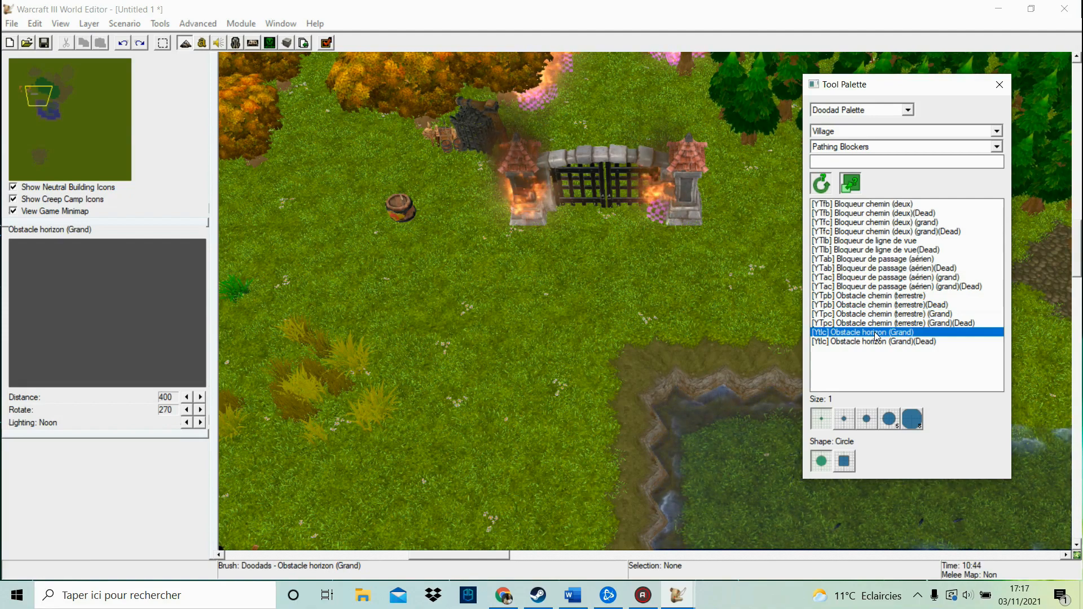
left_click(880, 261)
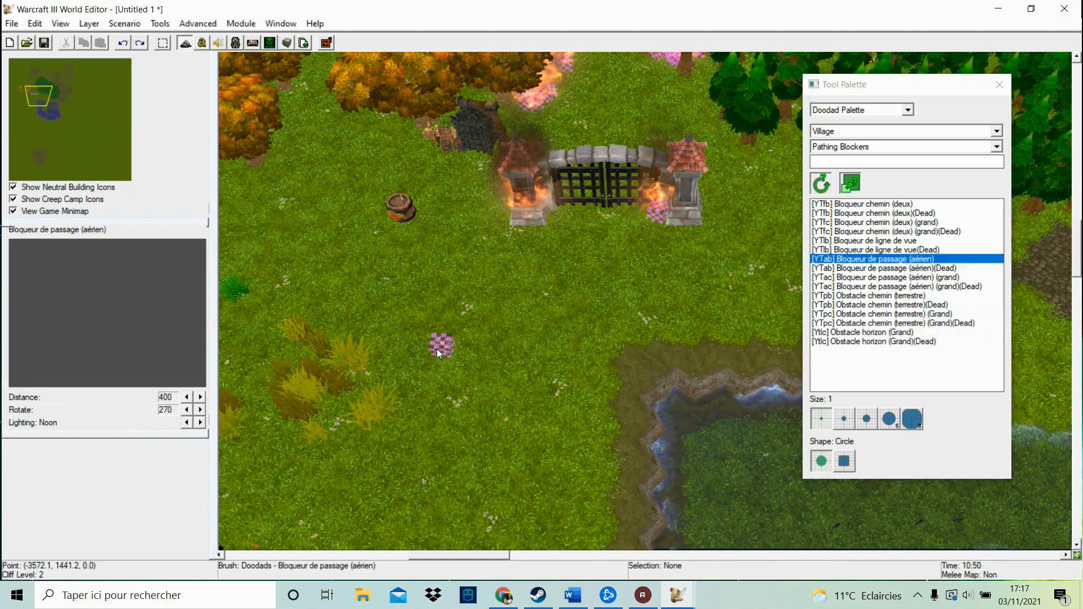
Look over the doodad categories and bring up the Props list
left_click(886, 148)
scroll(887, 148, "up", 3)
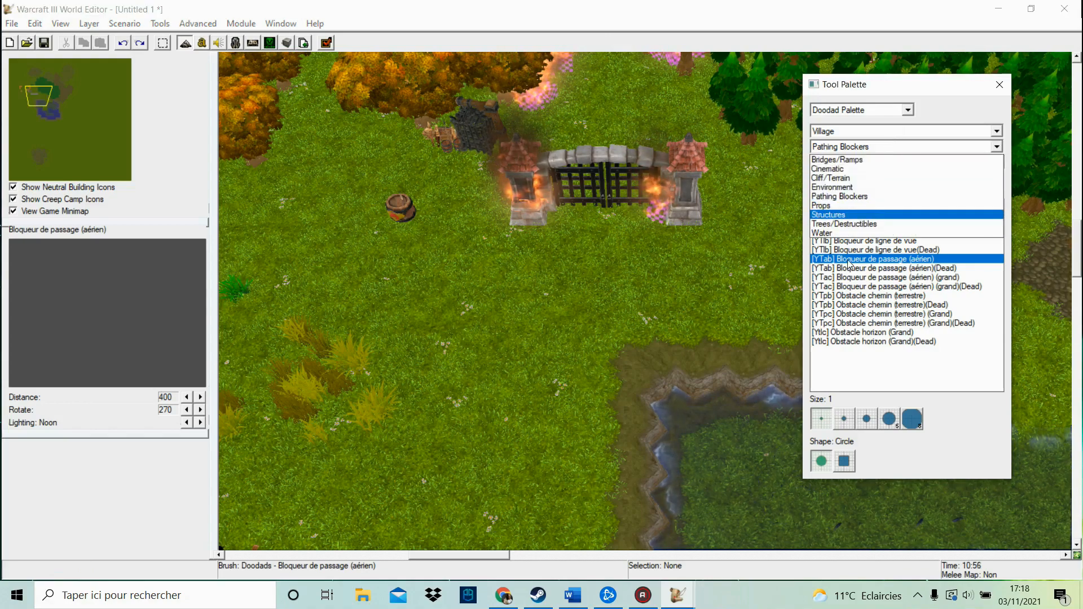
left_click(823, 207)
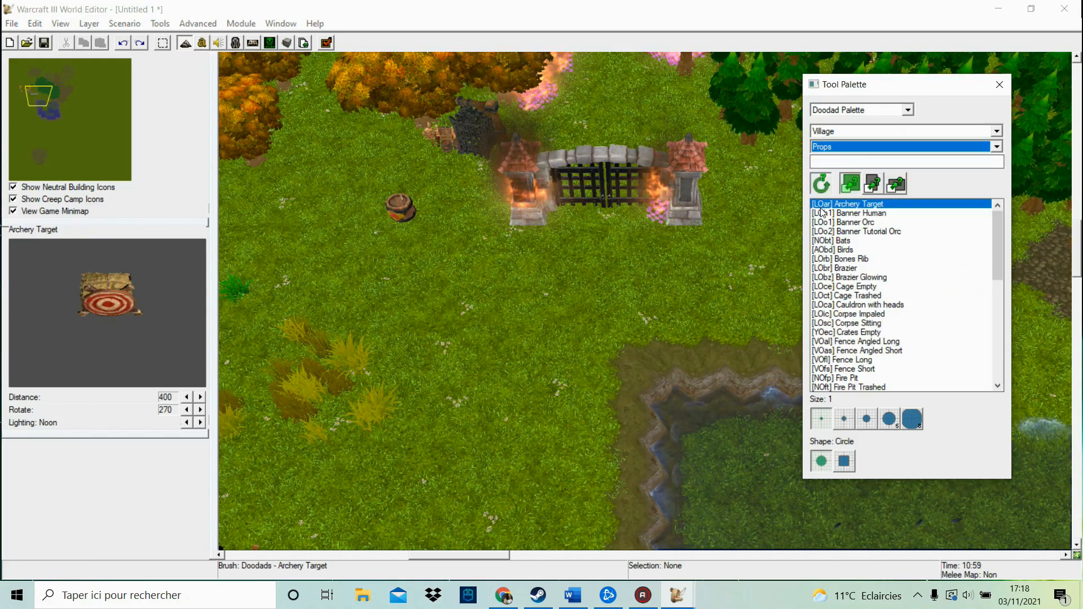
left_click(863, 147)
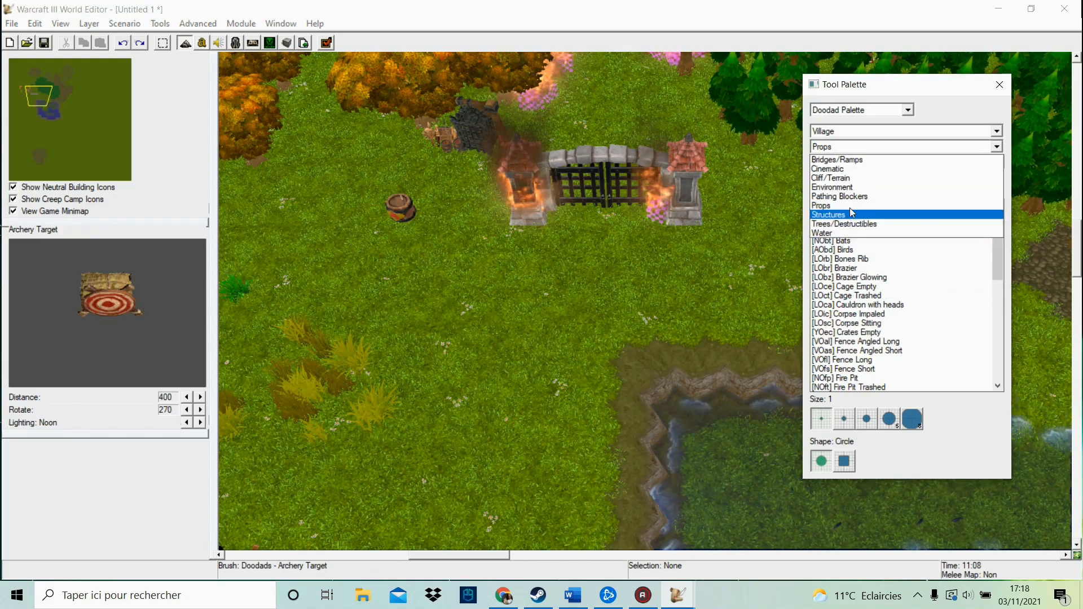
left_click(823, 206)
Place a Player 1 (Red) Start Location from the unit palette on the grass in the map's northeast corner
left_click(841, 107)
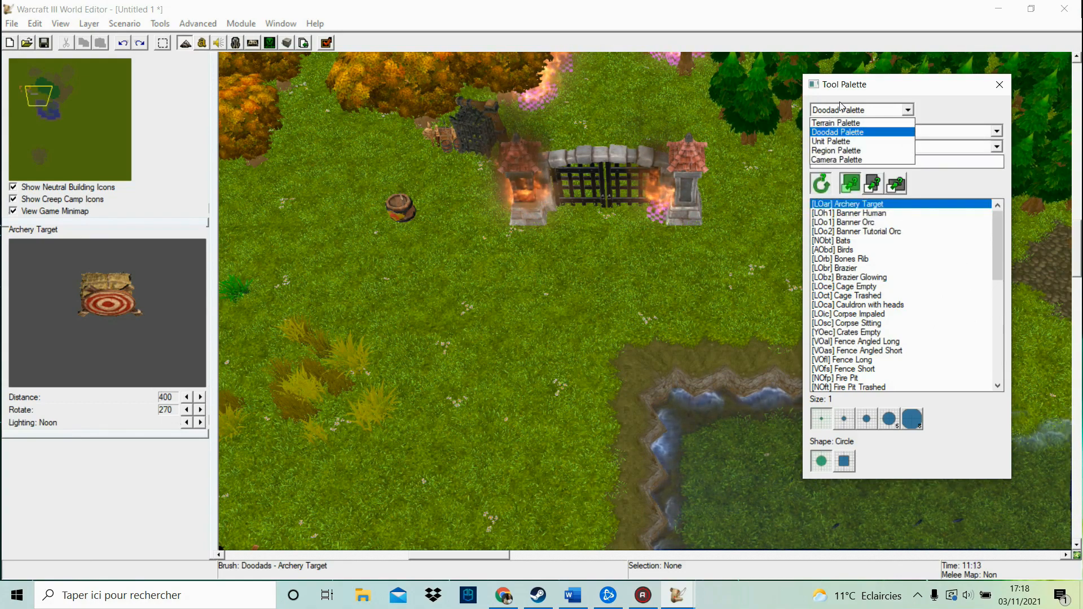
left_click(834, 141)
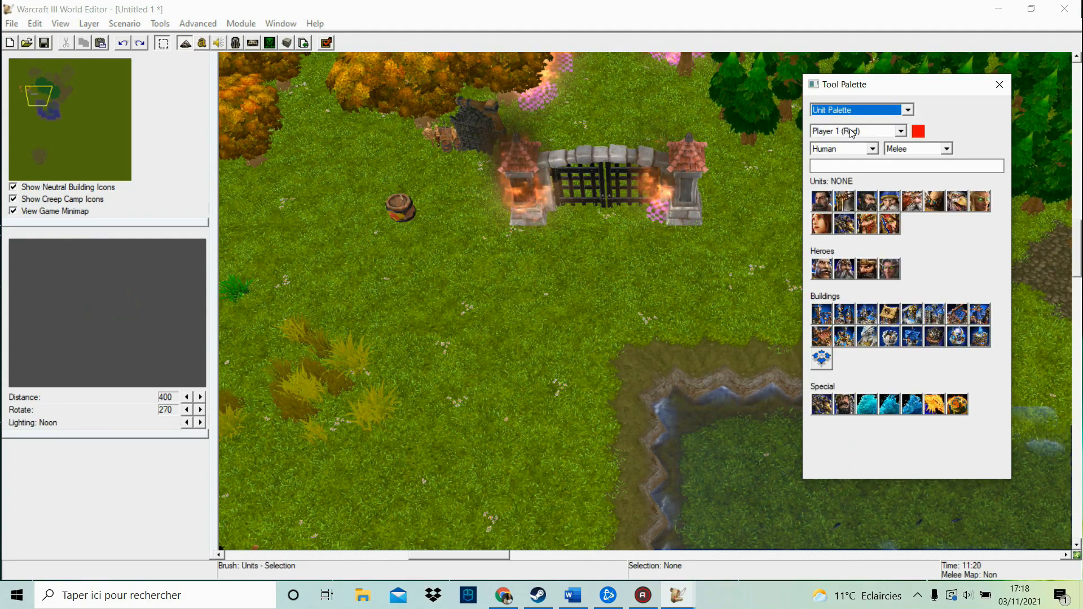
left_click(107, 84)
left_click_drag(106, 82, 123, 71)
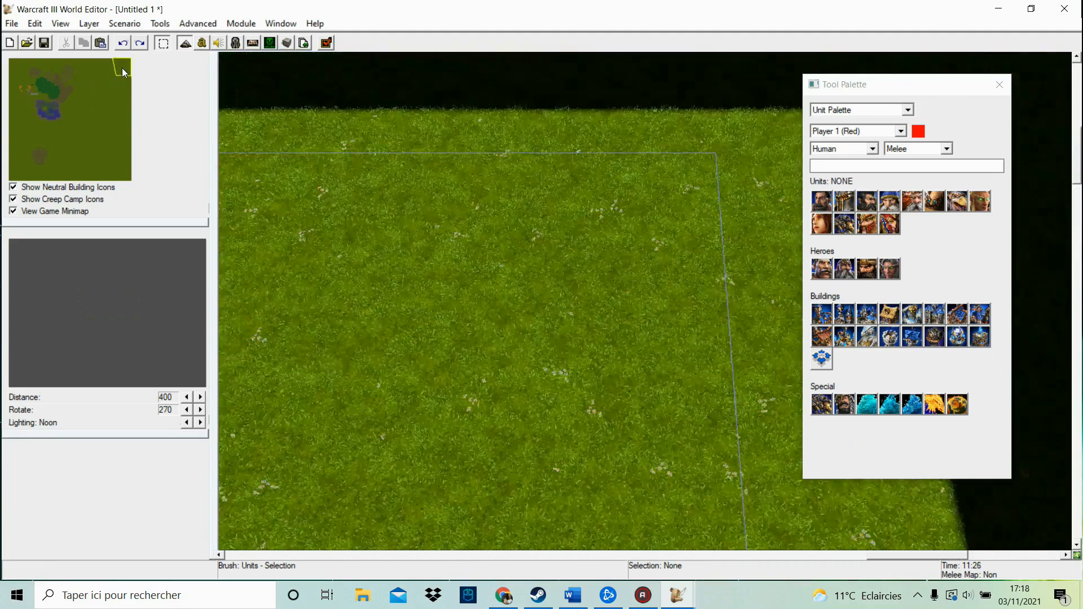
left_click(820, 359)
left_click(121, 76)
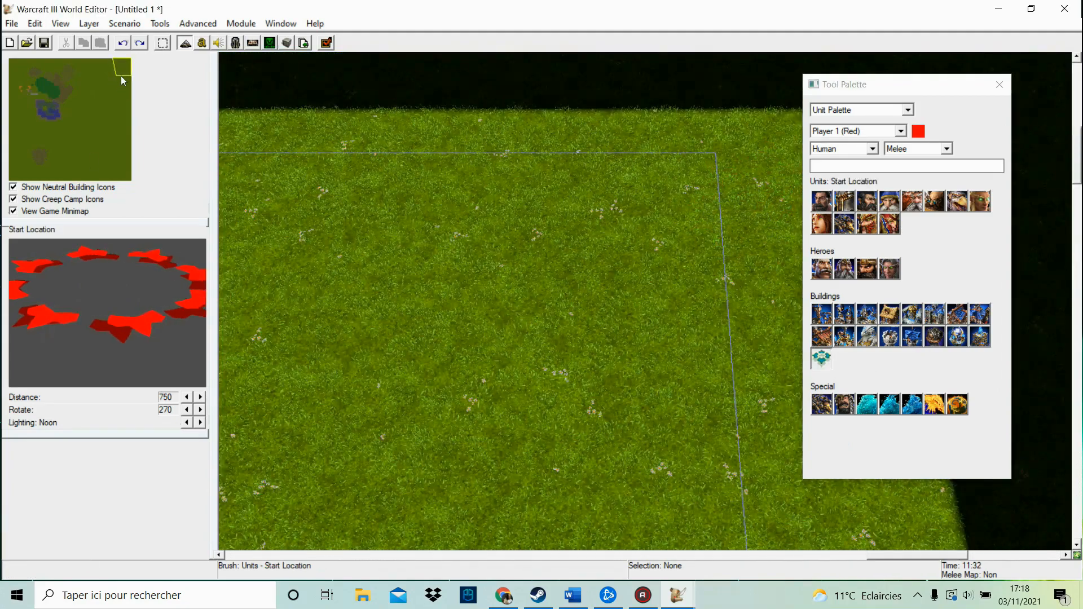
left_click(529, 264)
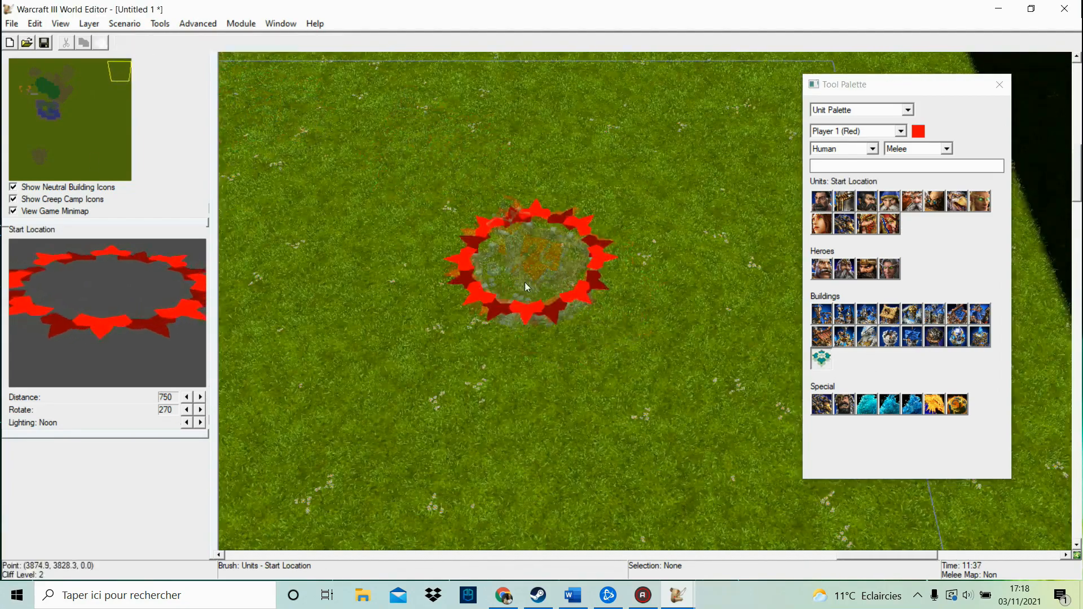
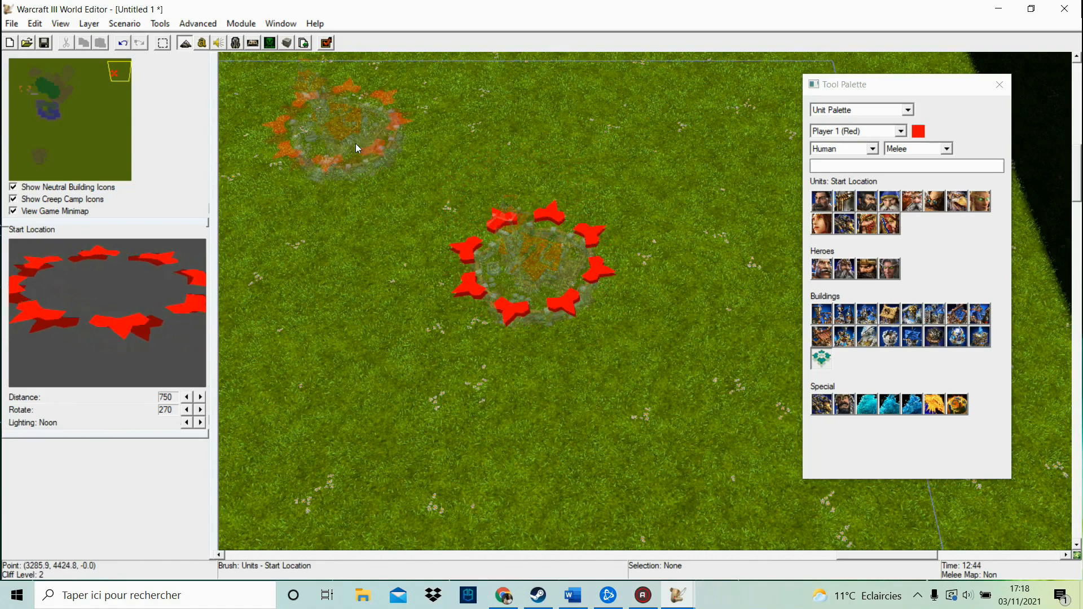
Review the Melee Initialization trigger's actions one by one, from melee time of day to victory/defeat conditions, and close the trigger editor
left_click(201, 42)
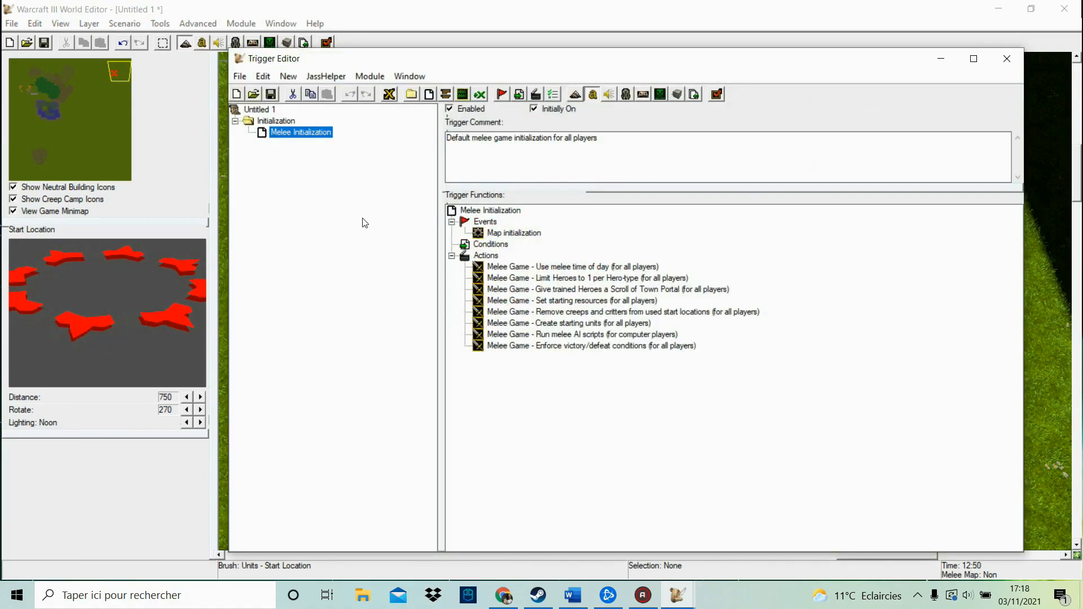
left_click(574, 267)
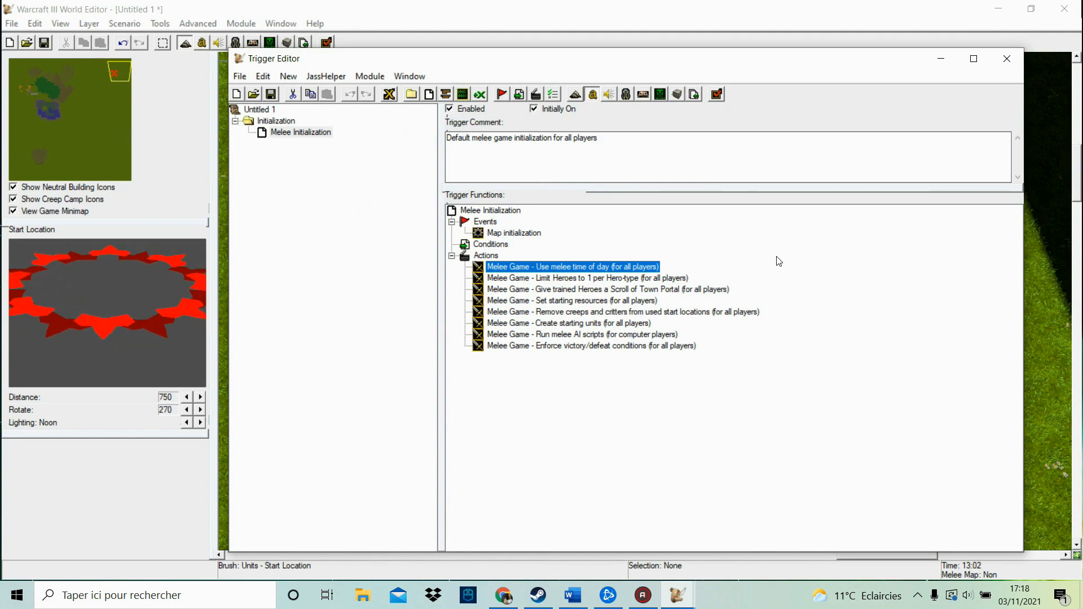
key("Down")
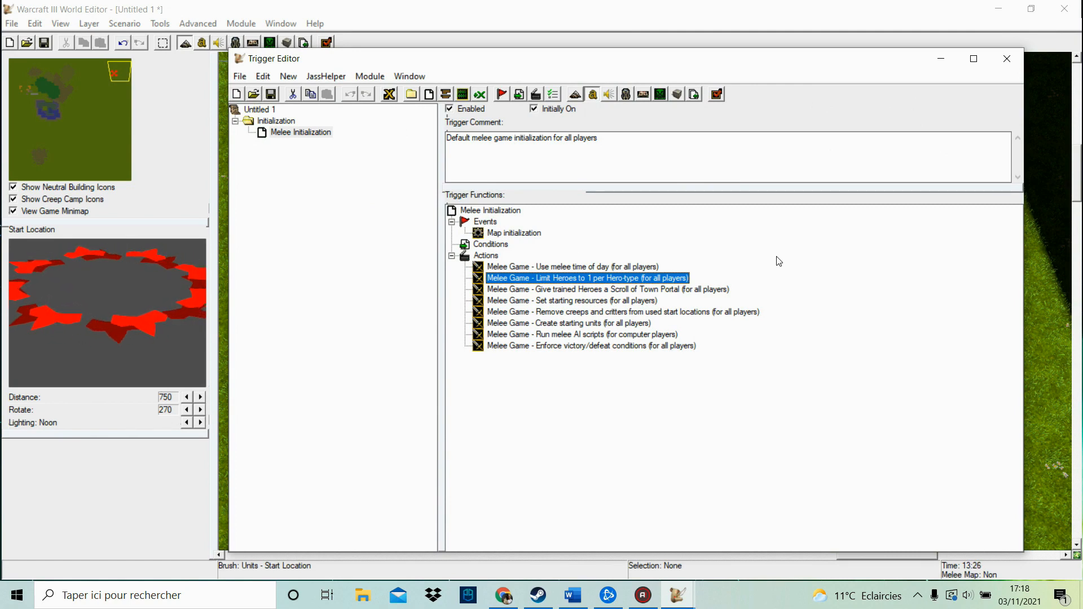
key("Down")
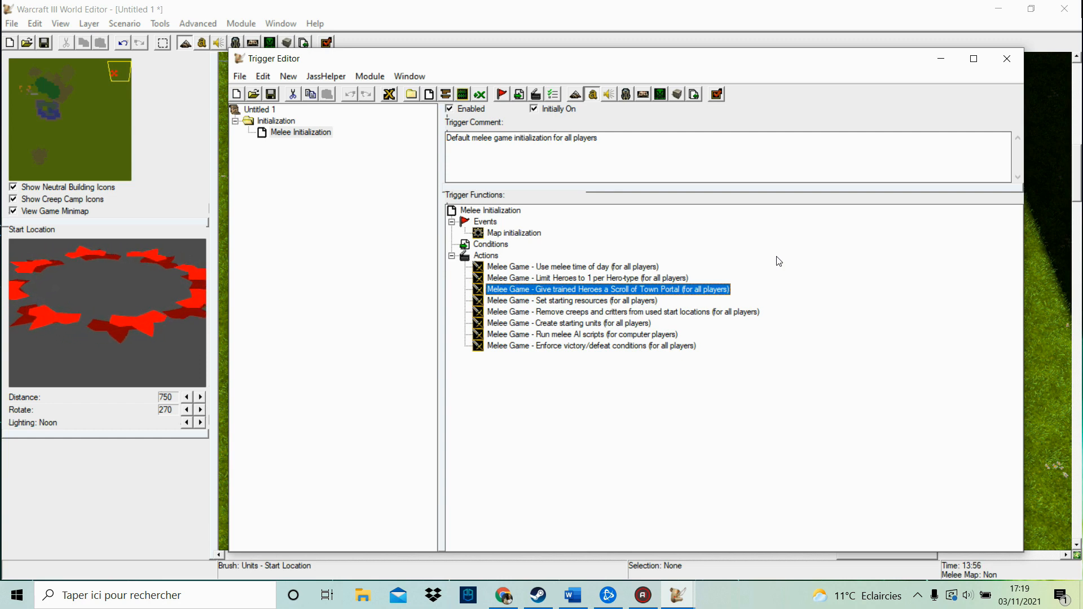
key("Down")
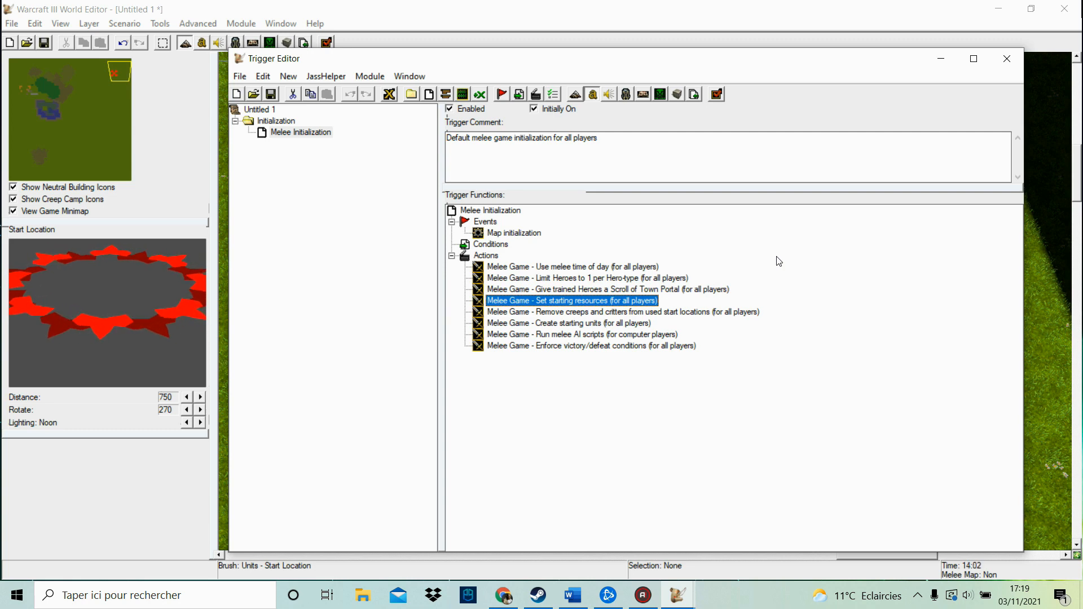
key("Down")
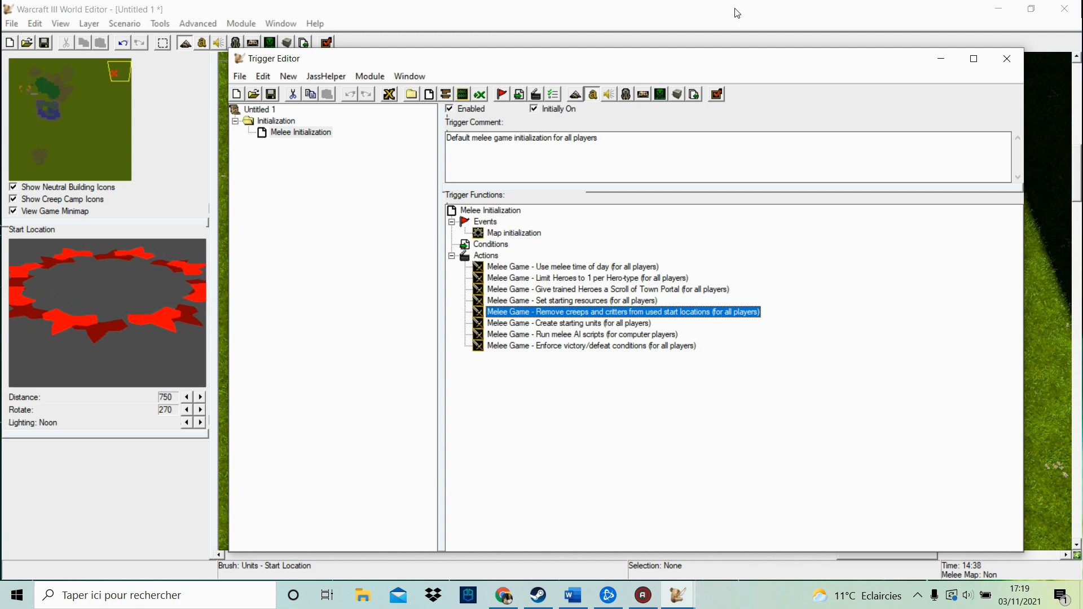
left_click(578, 325)
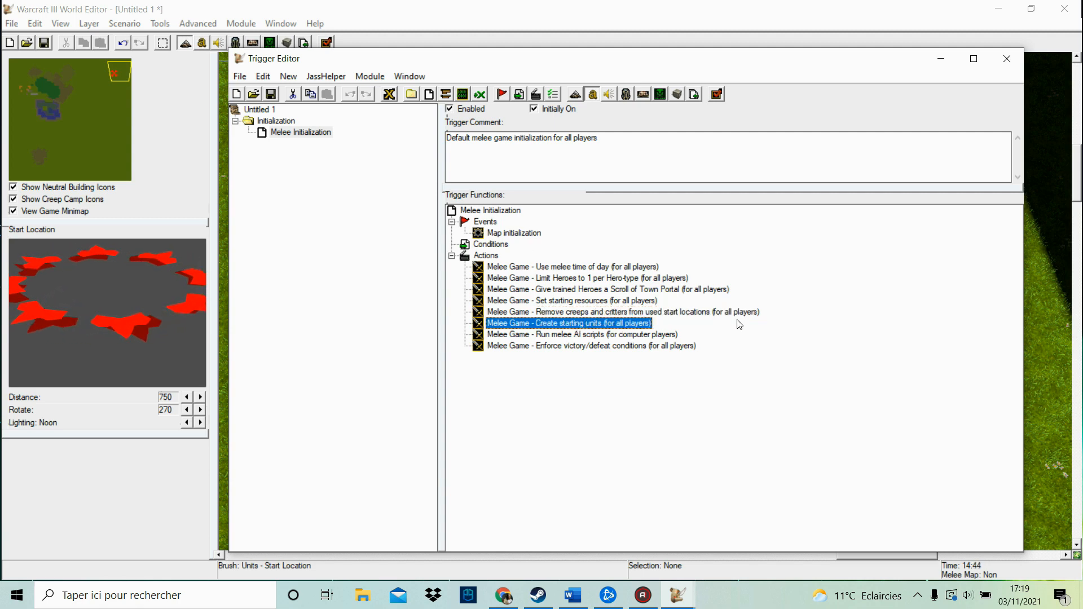
left_click(599, 336)
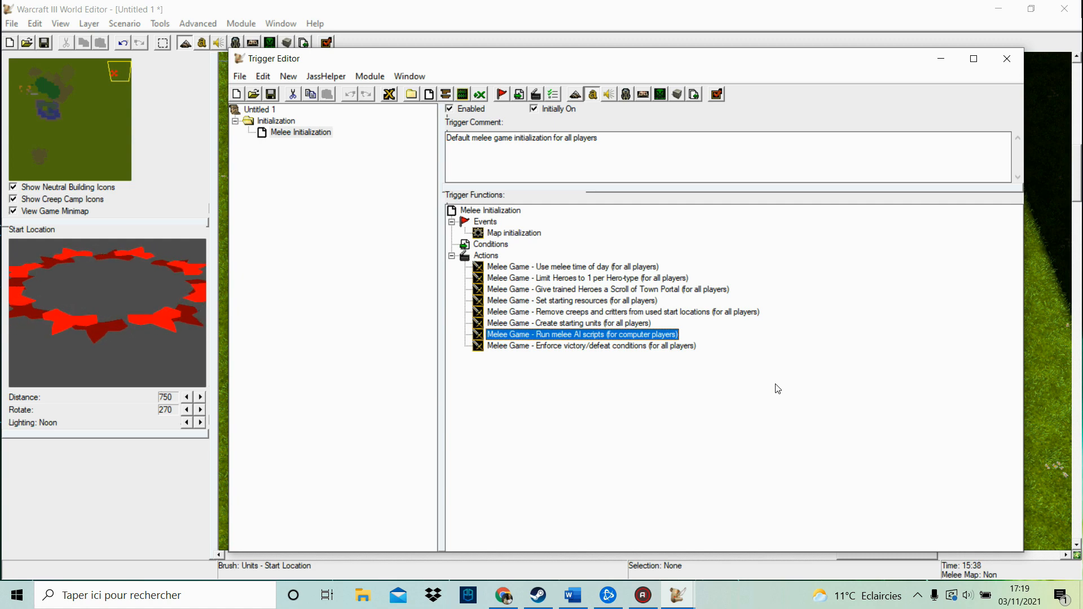
left_click(650, 347)
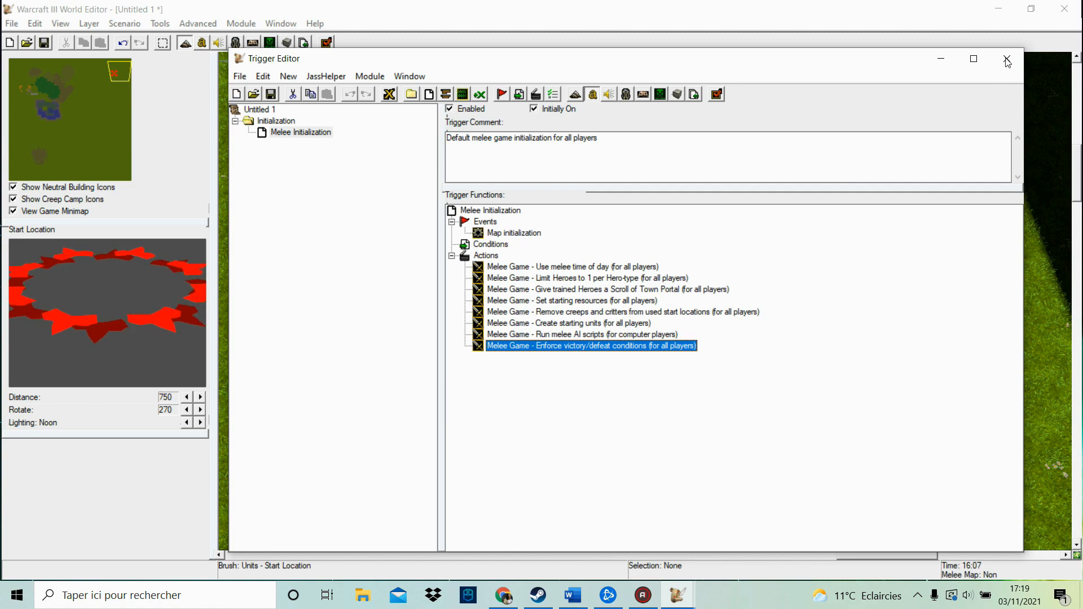
left_click_drag(853, 66, 809, 62)
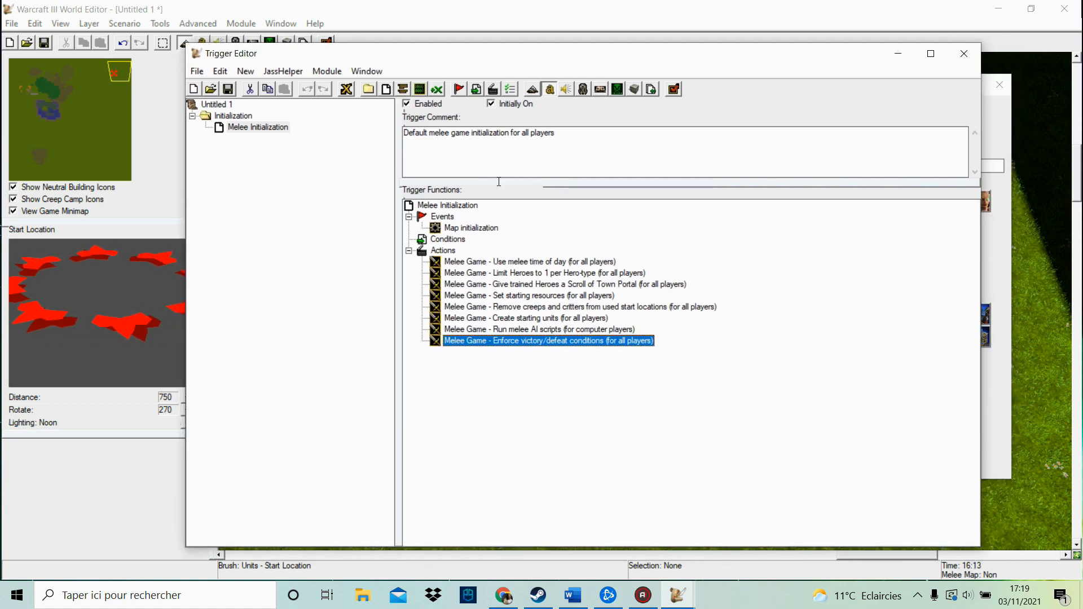
left_click(963, 54)
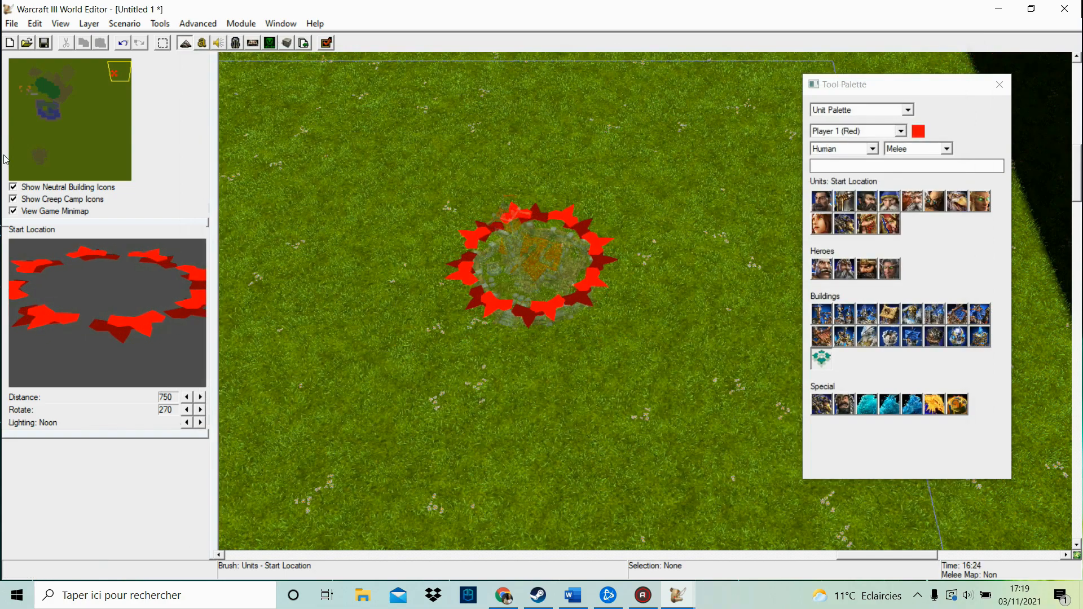
Place three Player 1 (Red) Paysan units on the grass southwest of the red start location
left_click(114, 74)
left_click(114, 73)
left_click(115, 74)
left_click(114, 75)
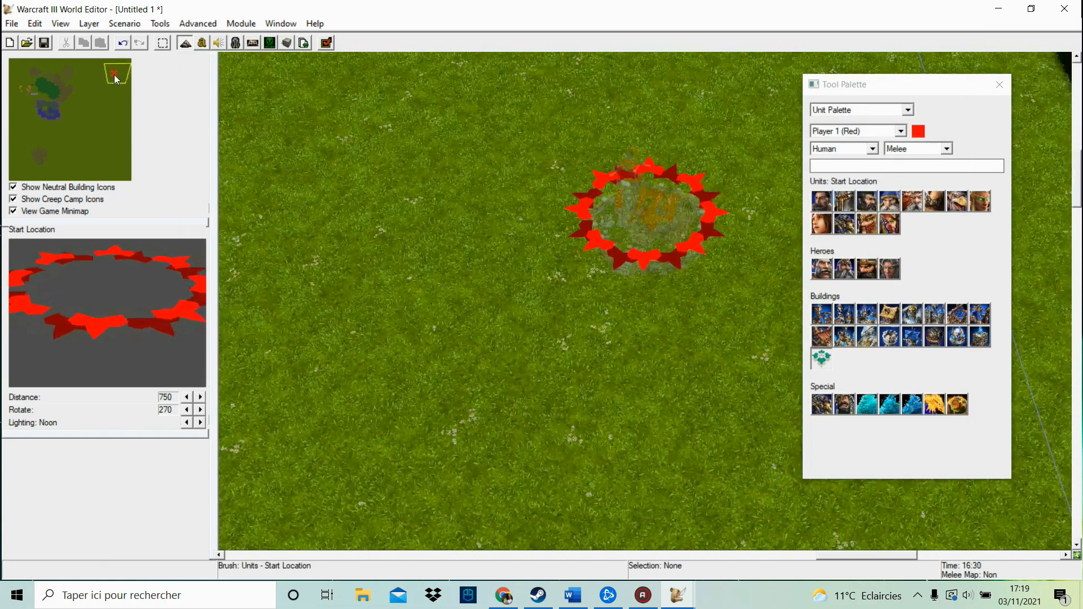
left_click(113, 74)
left_click(821, 200)
left_click(389, 299)
left_click(546, 317)
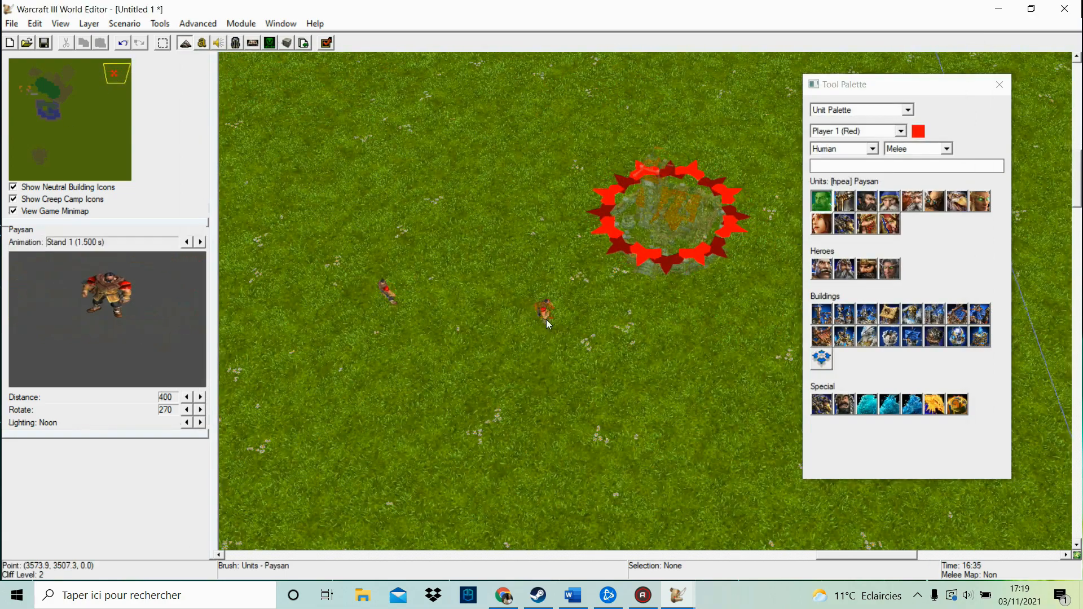
left_click(460, 238)
Place a Player 1 (Red) Hôtel de ville on top of the red start location
left_click(867, 314)
left_click(818, 311)
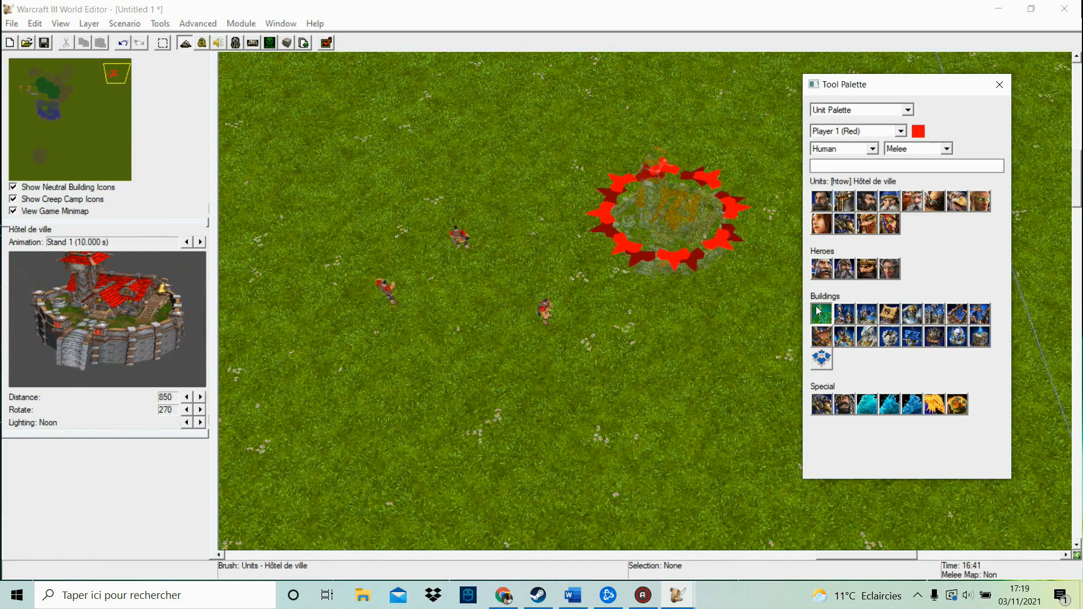
left_click(670, 224)
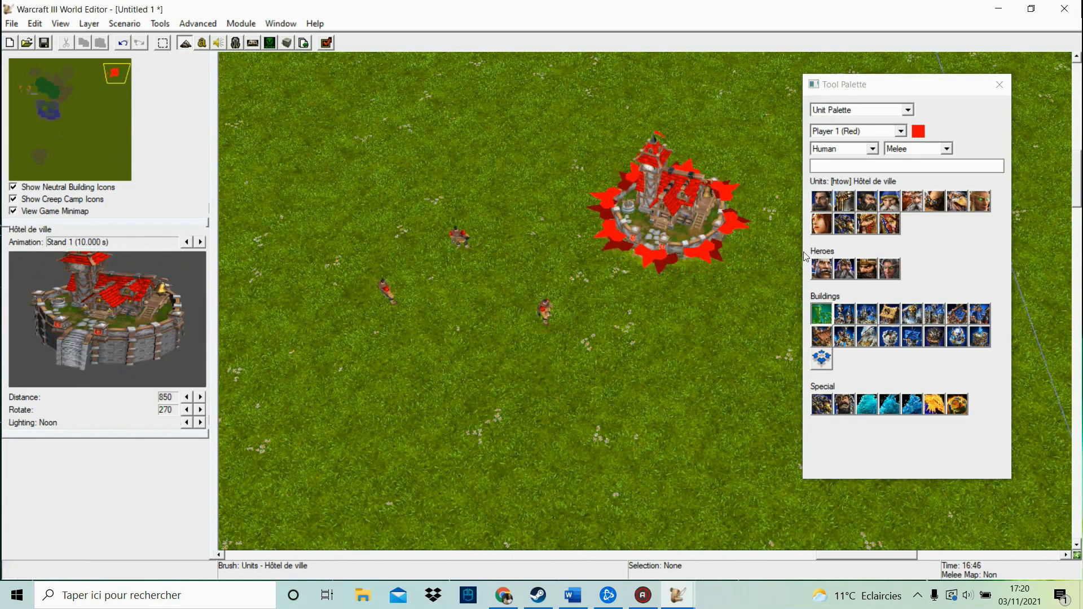
Undo the placement of the Hôtel de ville and the three Paysan units
key("ctrl+z")
key("ctrl+z")
key("ctrl+z")
key("ctrl+z")
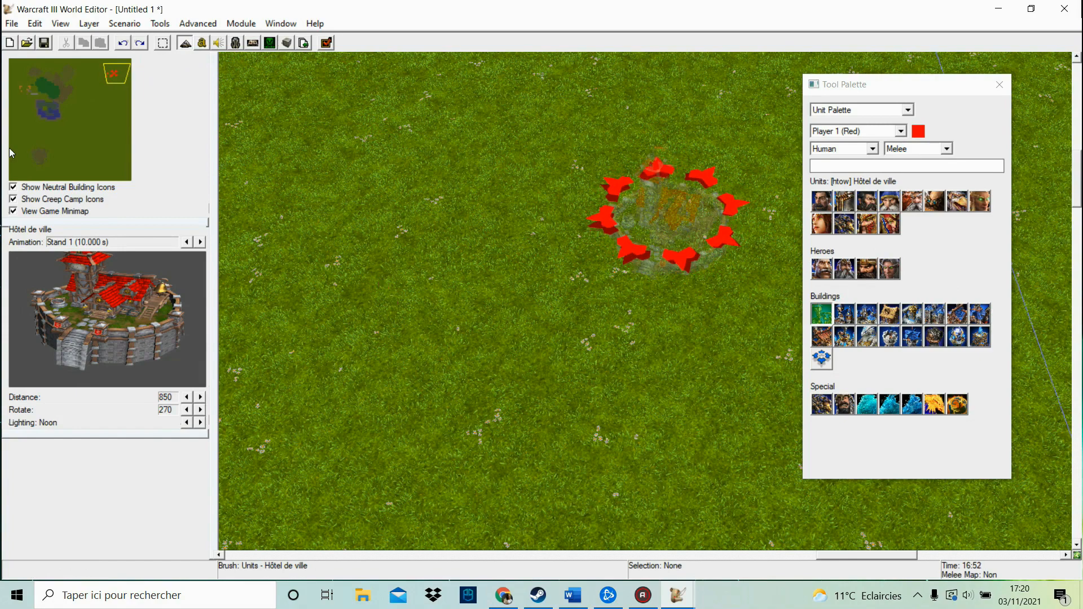
Place a Player 2 (Blue) Start Location on the grass in the map's southwest corner and compare its position with the red one
left_click(12, 153)
left_click(901, 131)
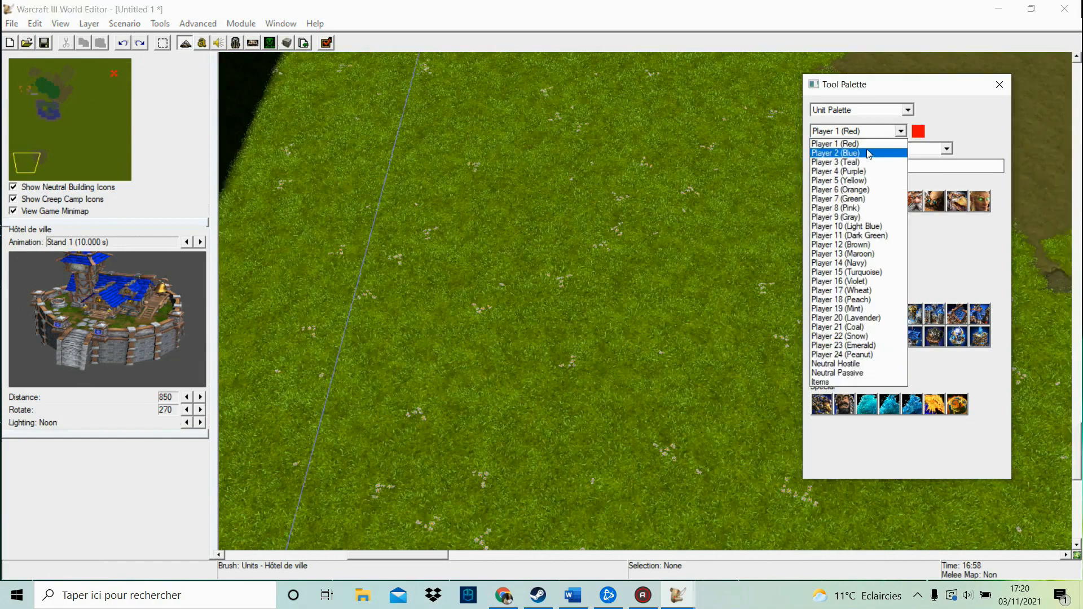
left_click(867, 153)
left_click(912, 336)
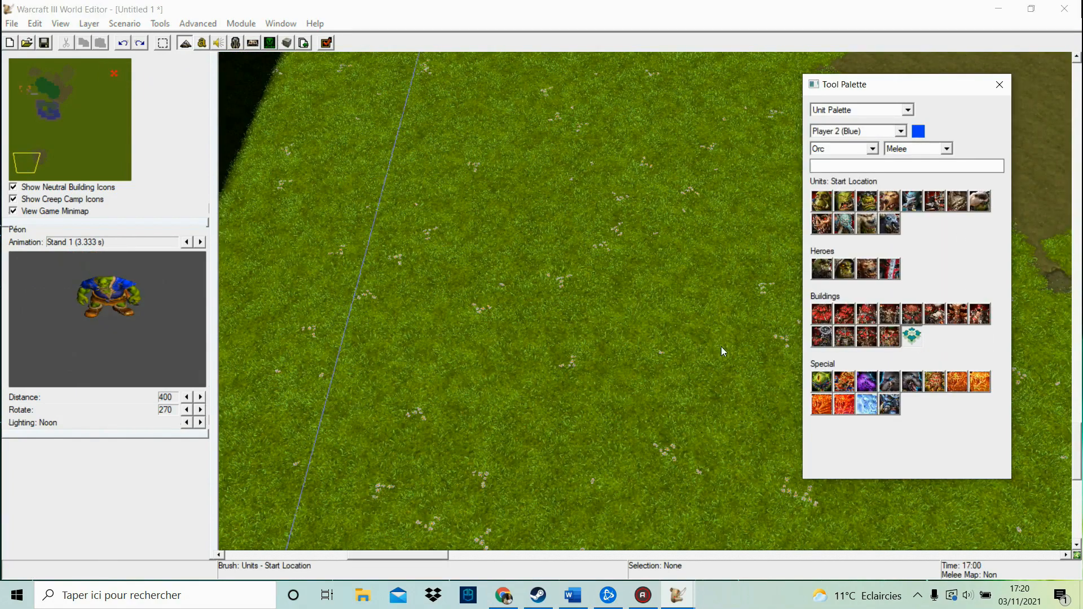
left_click(686, 271)
left_click_drag(29, 148, 122, 76)
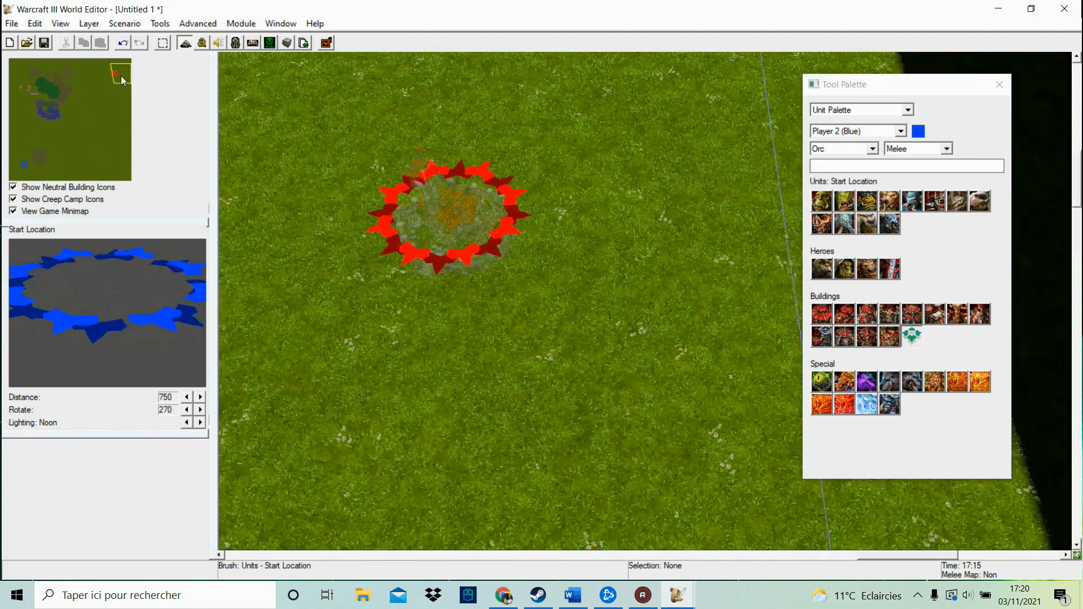
left_click(33, 161)
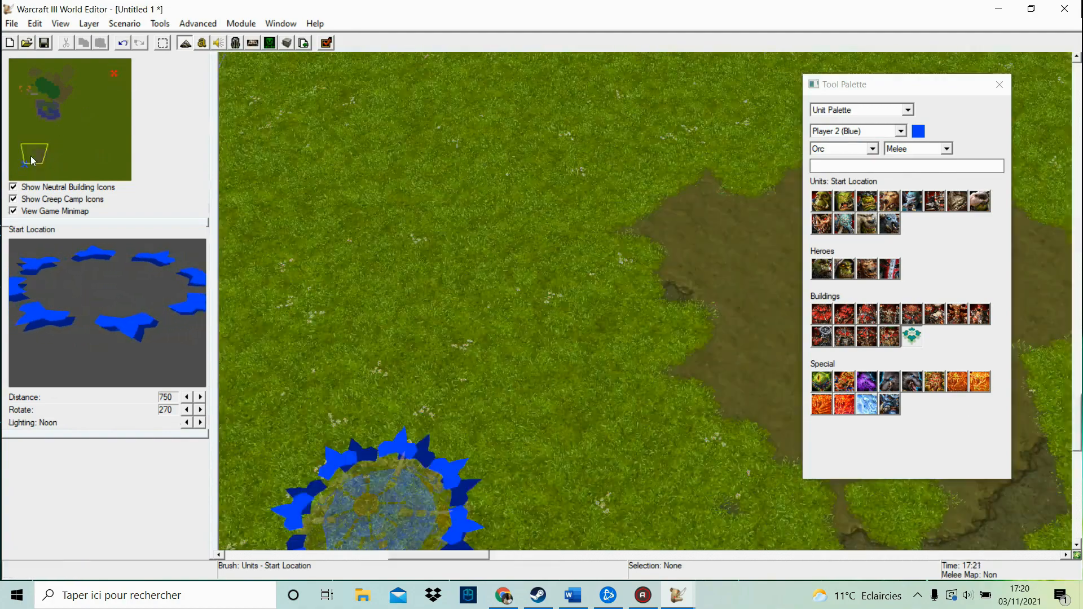
left_click_drag(32, 161, 29, 163)
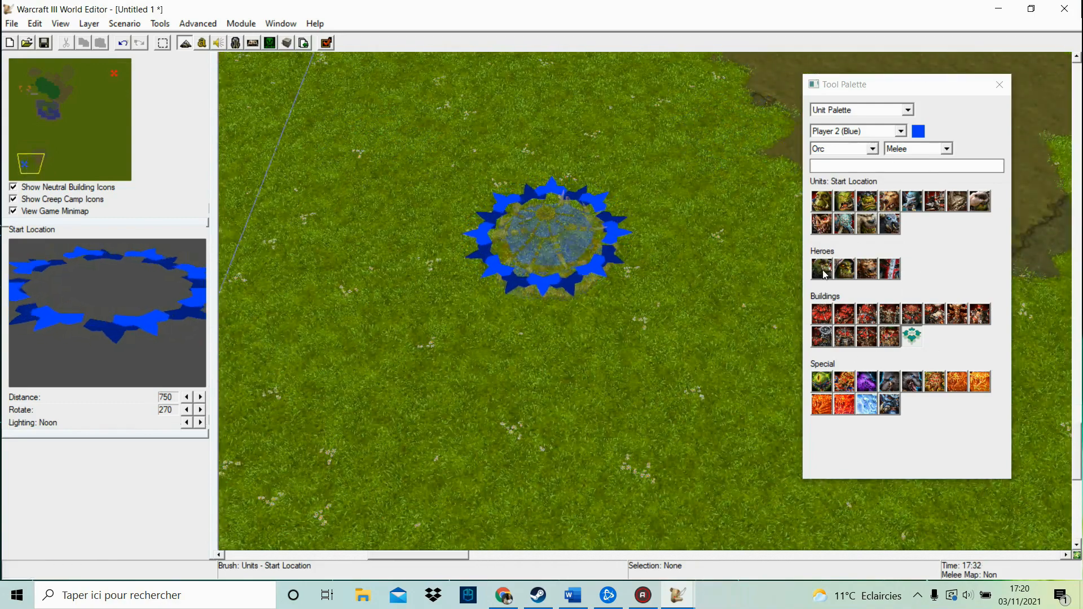
Try placing a Démoniste orc from the Orc Campaign units near the blue start location, and undo it
left_click(904, 150)
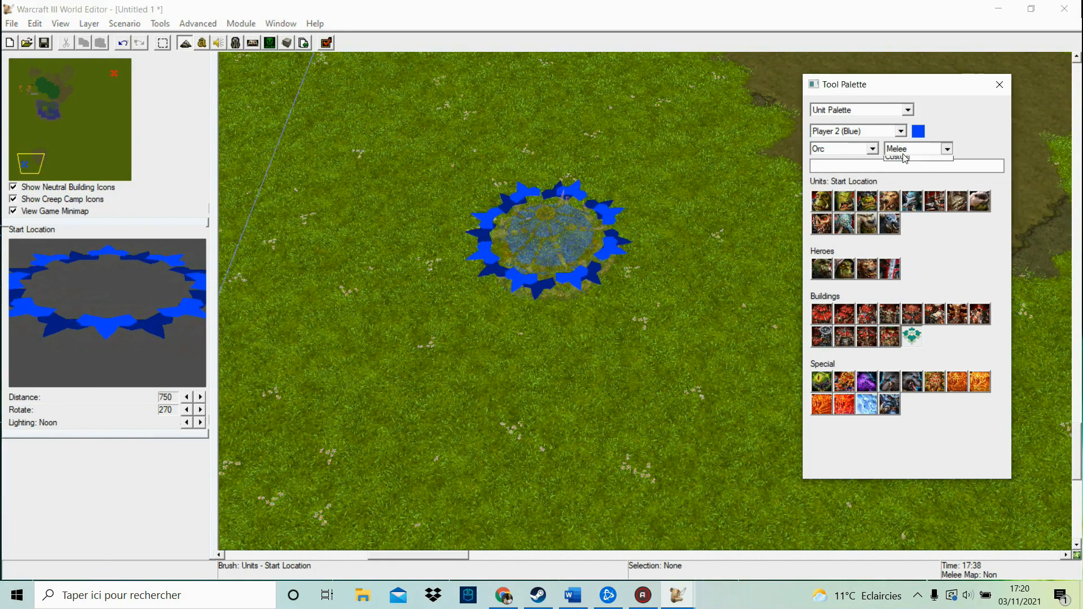
left_click(908, 167)
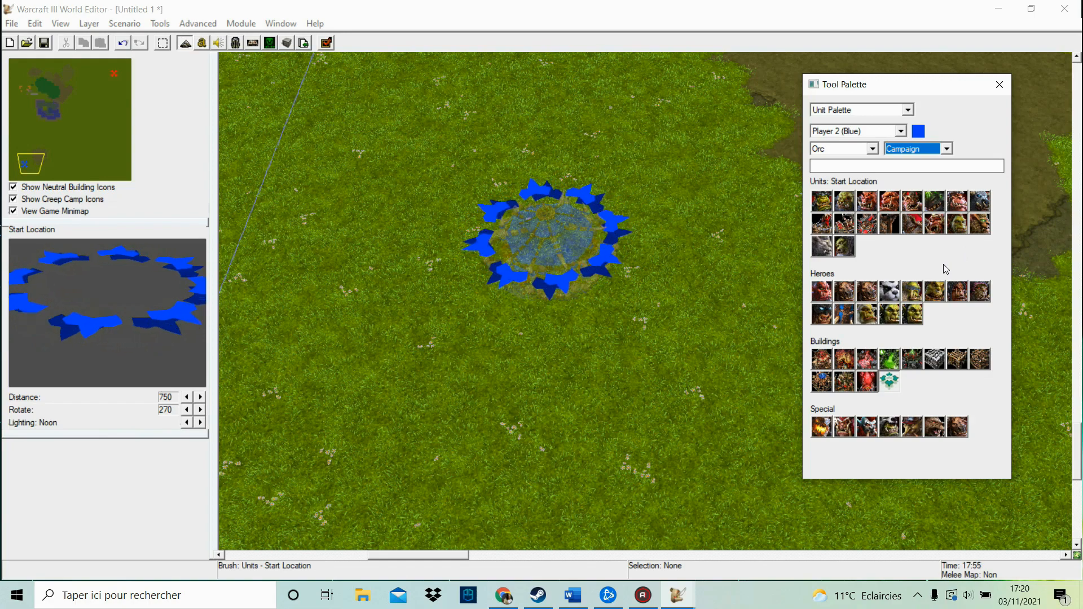
scroll(773, 192, "up", 2)
left_click(844, 201)
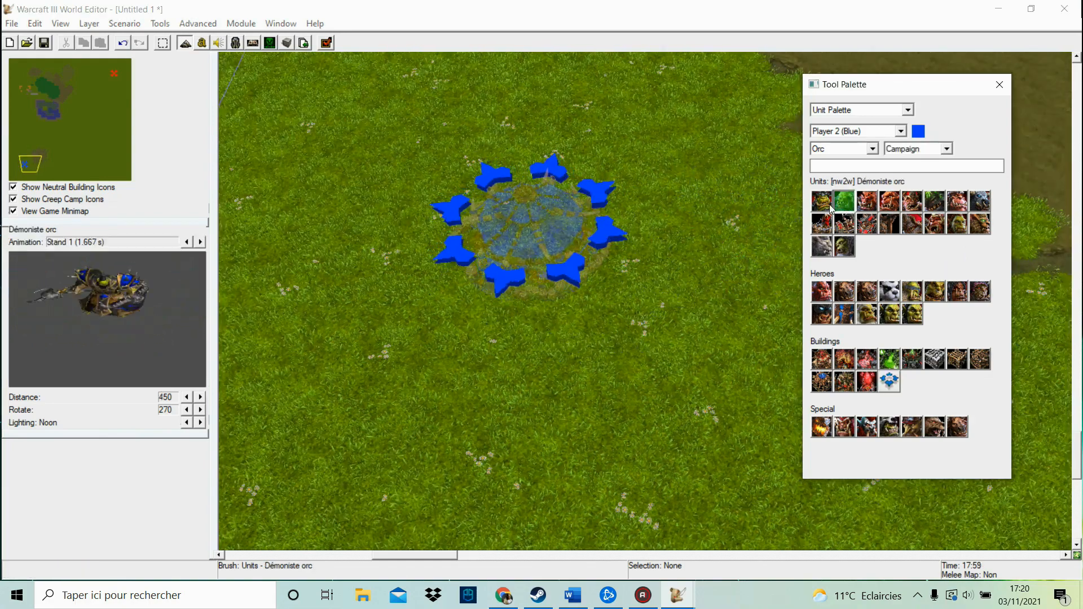
left_click(649, 355)
left_click(122, 42)
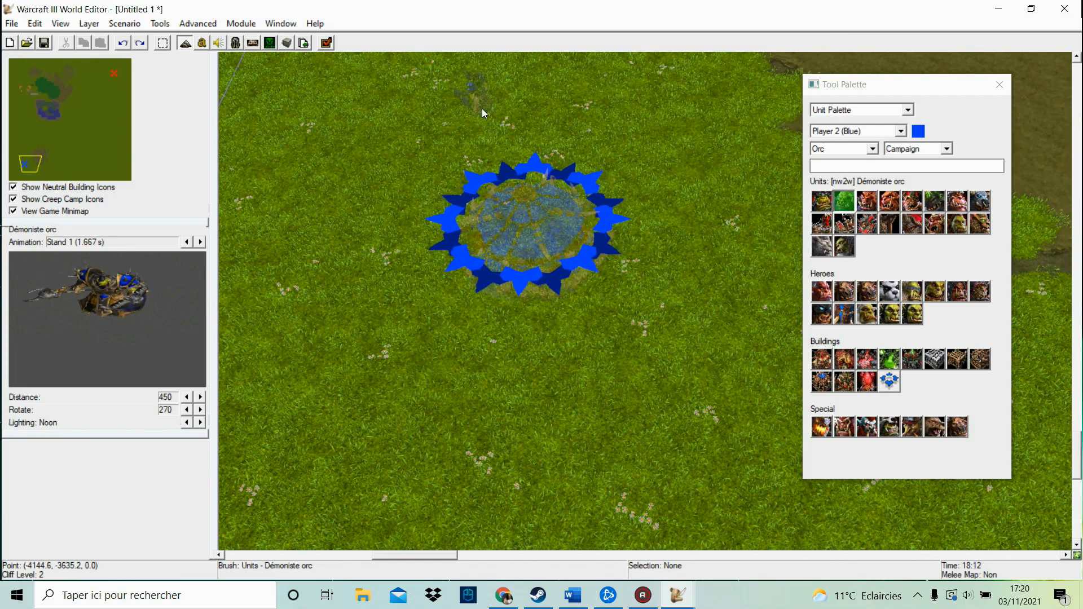
Check the Custom set of Orc units and return the unit palette to the Melee set
left_click(946, 148)
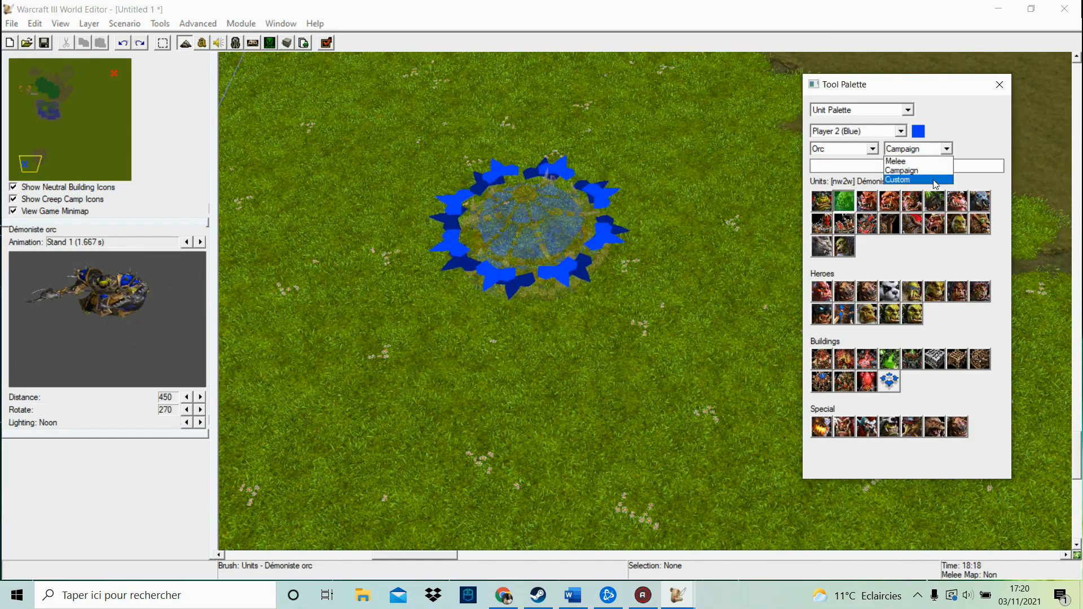
left_click(933, 179)
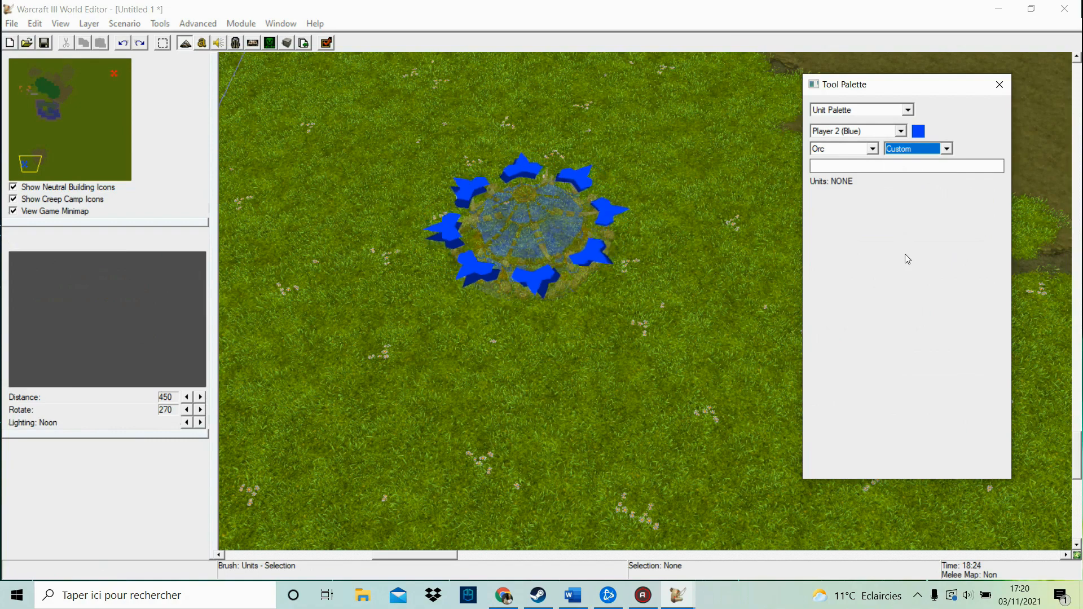
left_click(905, 149)
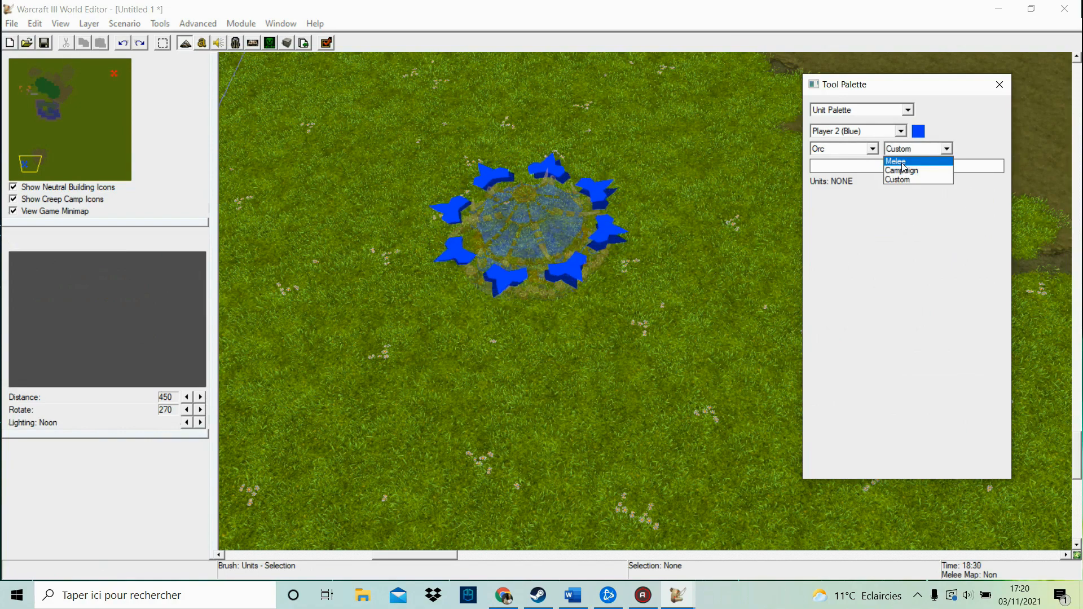
left_click(900, 162)
Look over the available races and player slots in the unit palette without changing the selection
left_click(858, 148)
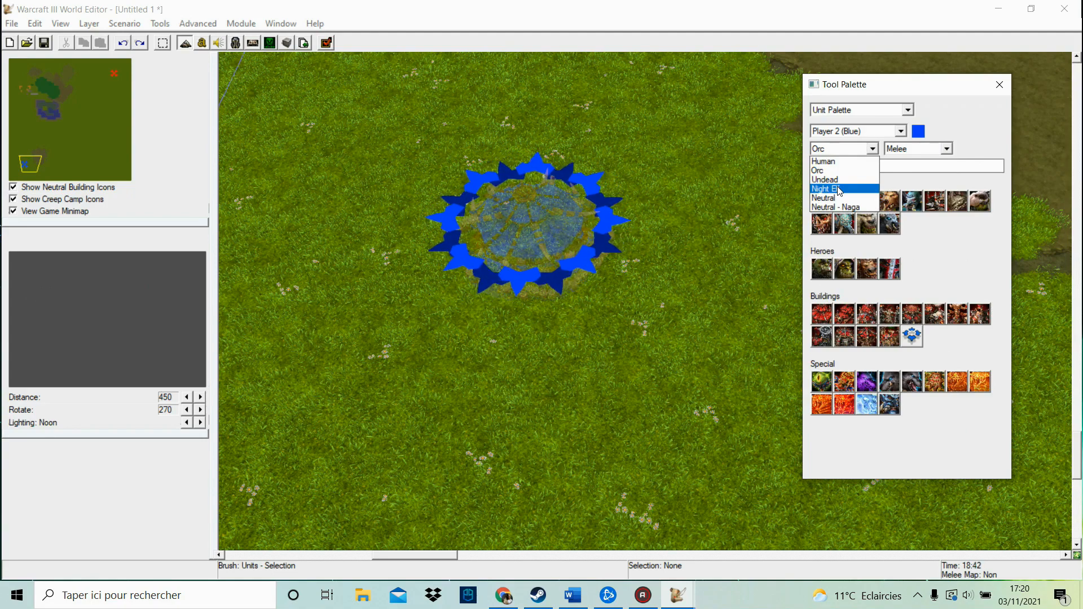
left_click(874, 149)
left_click(865, 132)
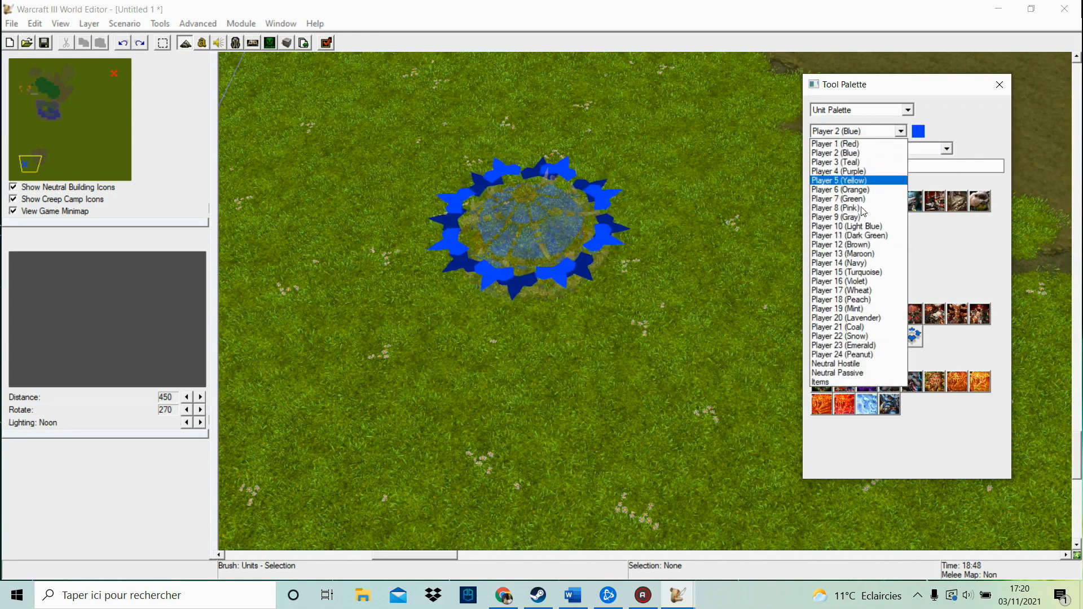
left_click(938, 123)
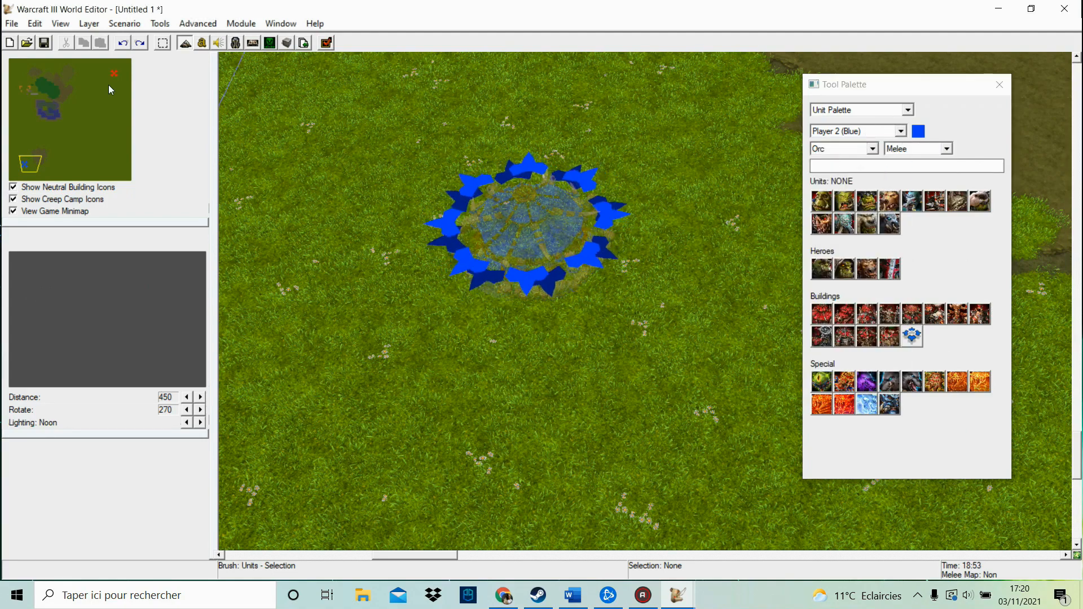
Place a Player 3 (Teal) Start Location with the Undead palette on the grass in the map's southeast corner
left_click(113, 64)
left_click(115, 78)
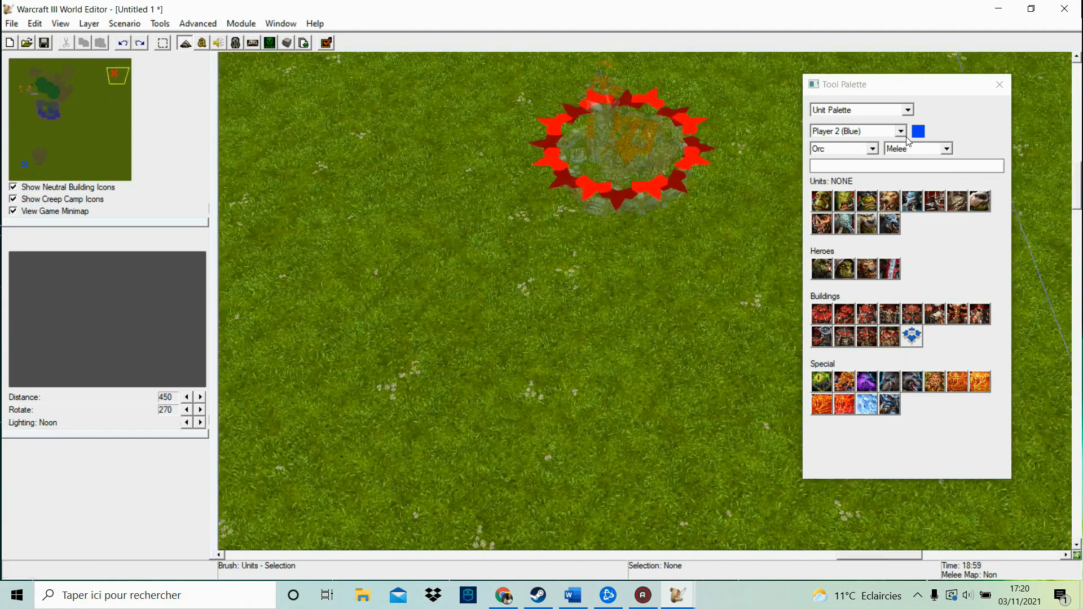
left_click(866, 130)
left_click(868, 146)
left_click(866, 130)
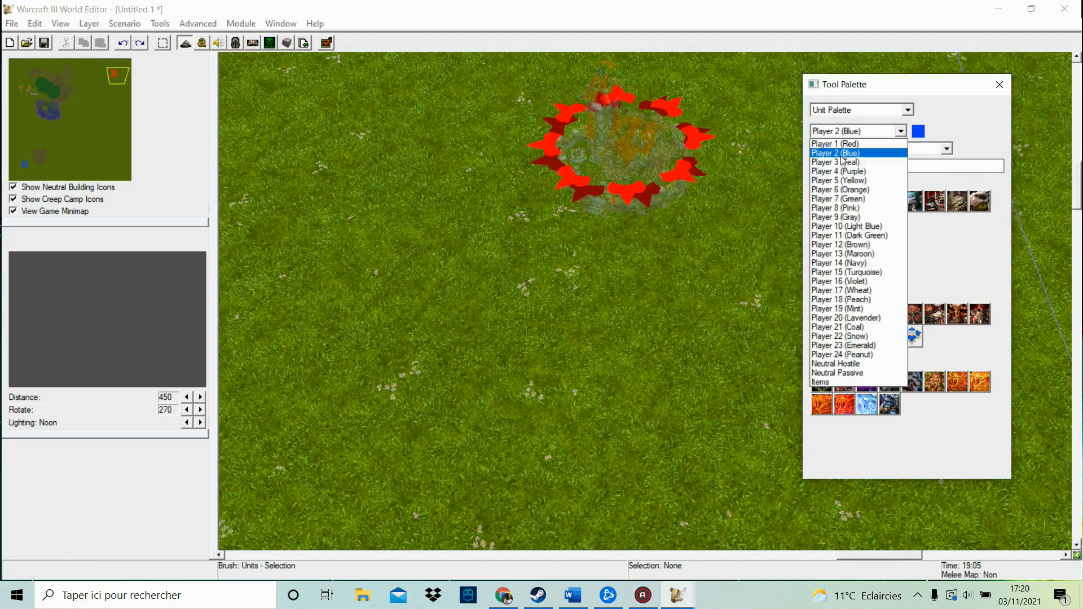
left_click(849, 163)
left_click(982, 337)
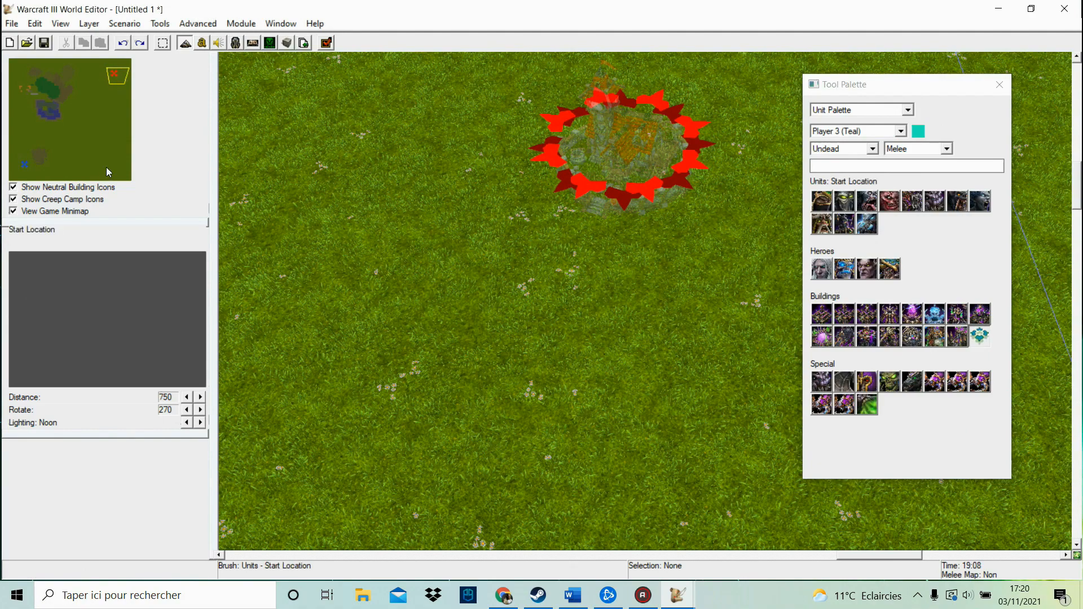
left_click(113, 165)
left_click(614, 307)
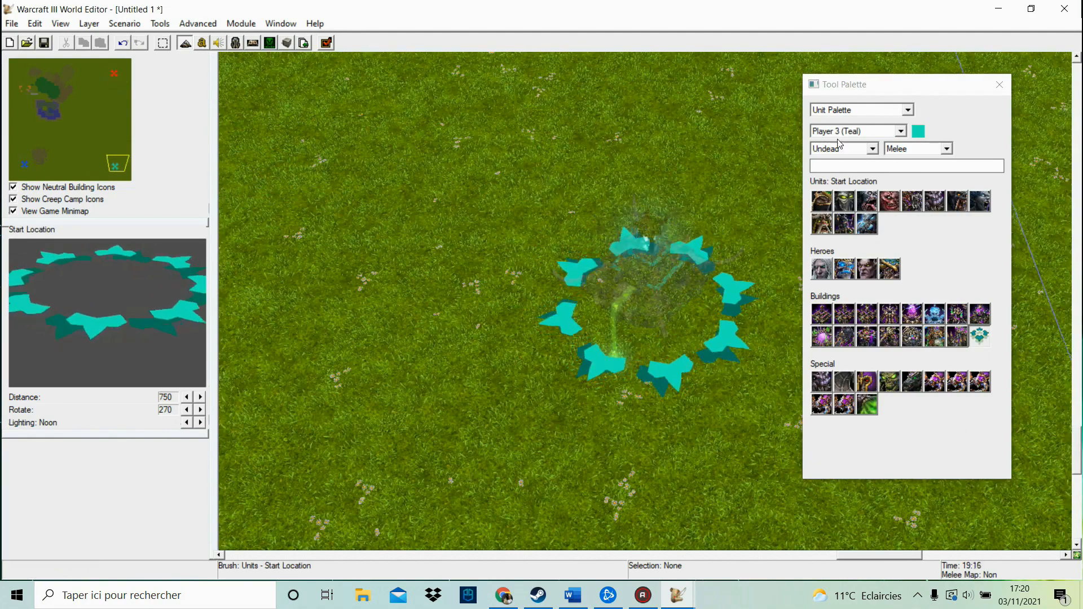
Place a Relique squelette item from the Items list on the open grass southeast of the map's center
left_click(857, 130)
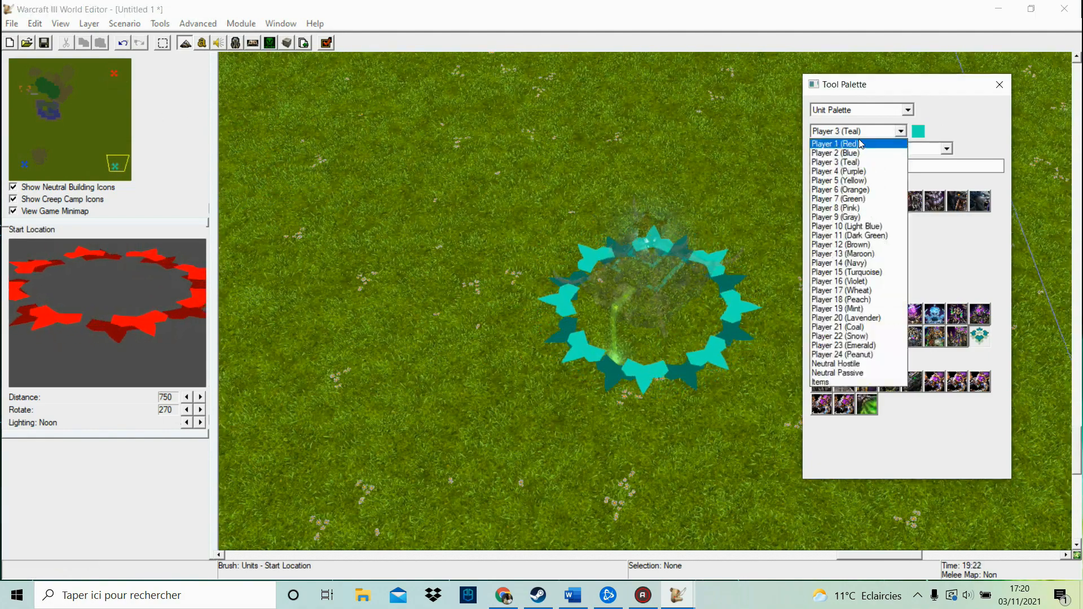
left_click(863, 382)
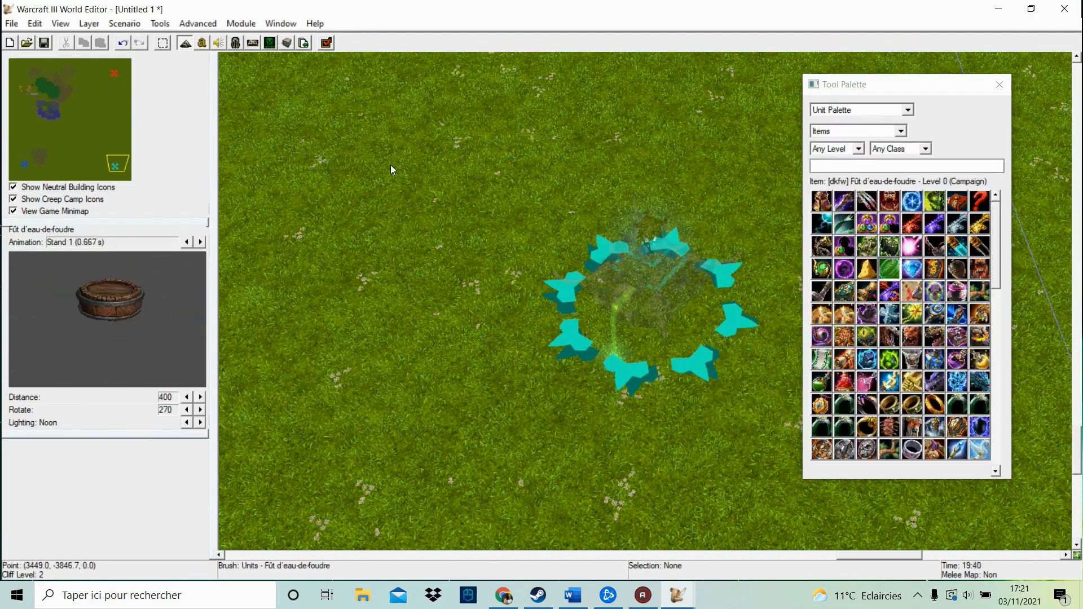
left_click(80, 137)
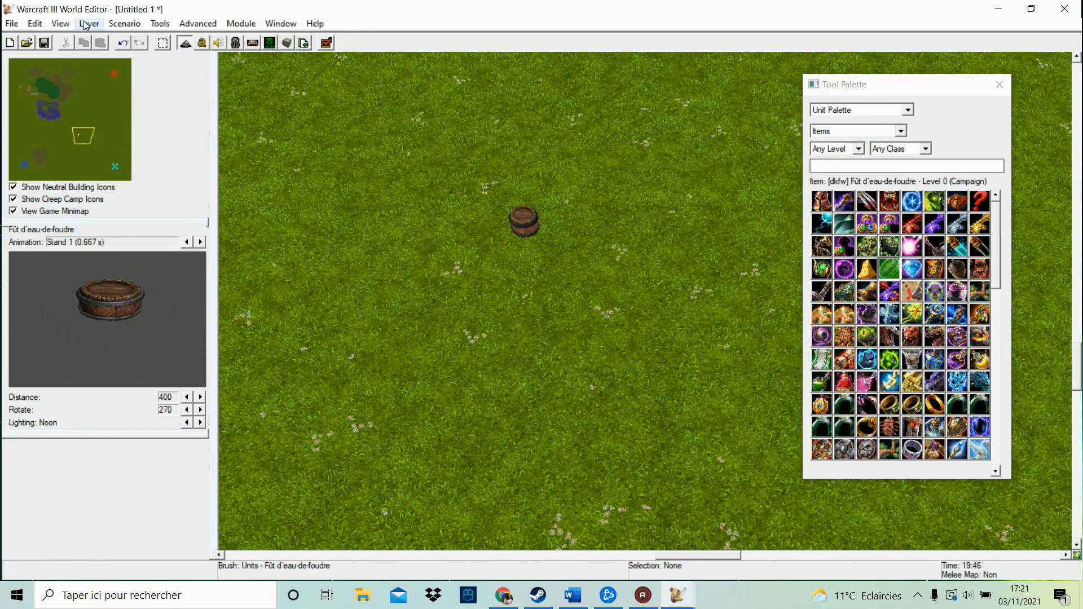
left_click(122, 41)
left_click(934, 291)
left_click(499, 243)
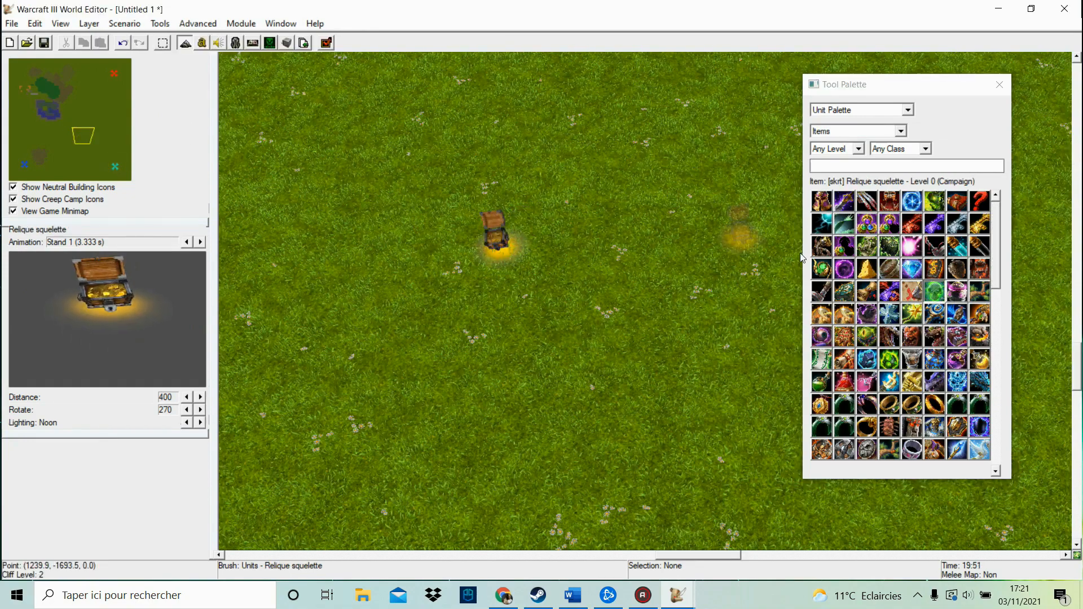
Try placing a Fût d'eau-de-foudre item beside the Relique squelette chest, and undo the placement
left_click(888, 268)
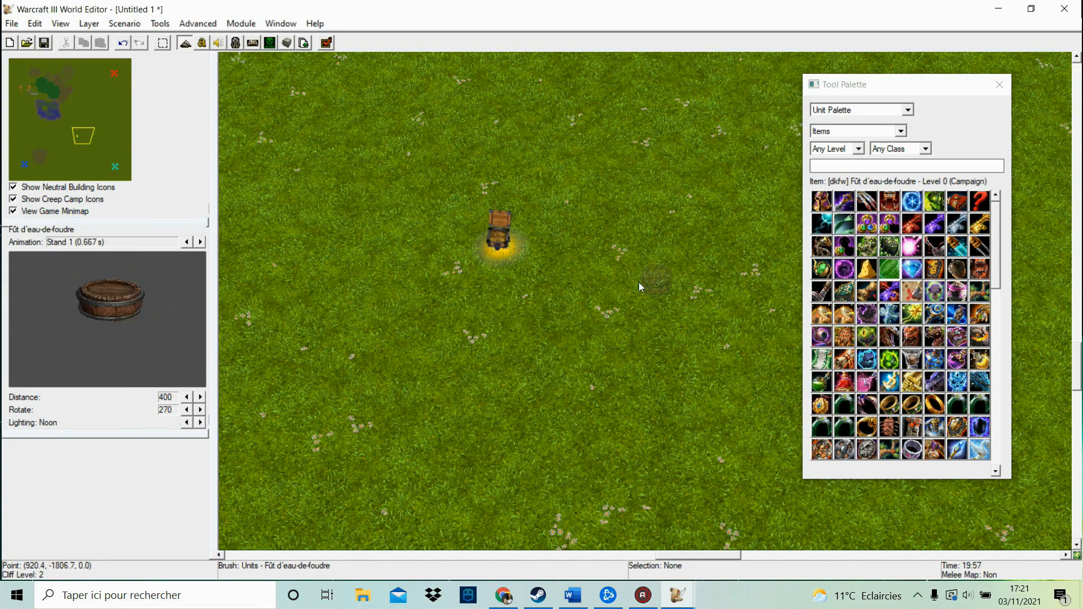
left_click(632, 274)
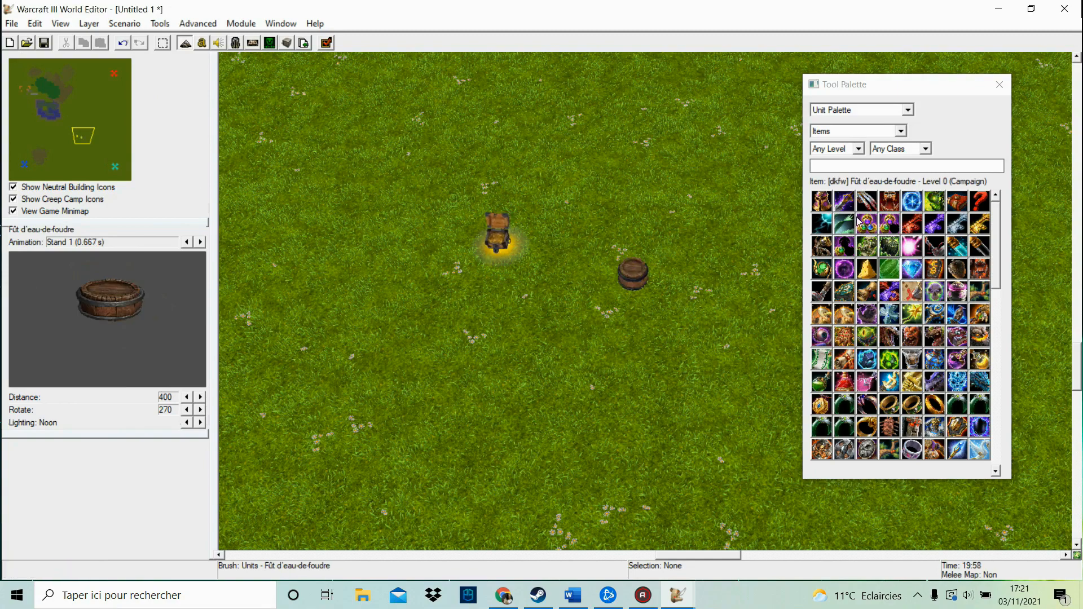
left_click(123, 43)
Read the description in the Relique squelette's properties, and delete the item from the map
key("Escape")
double_click(510, 243)
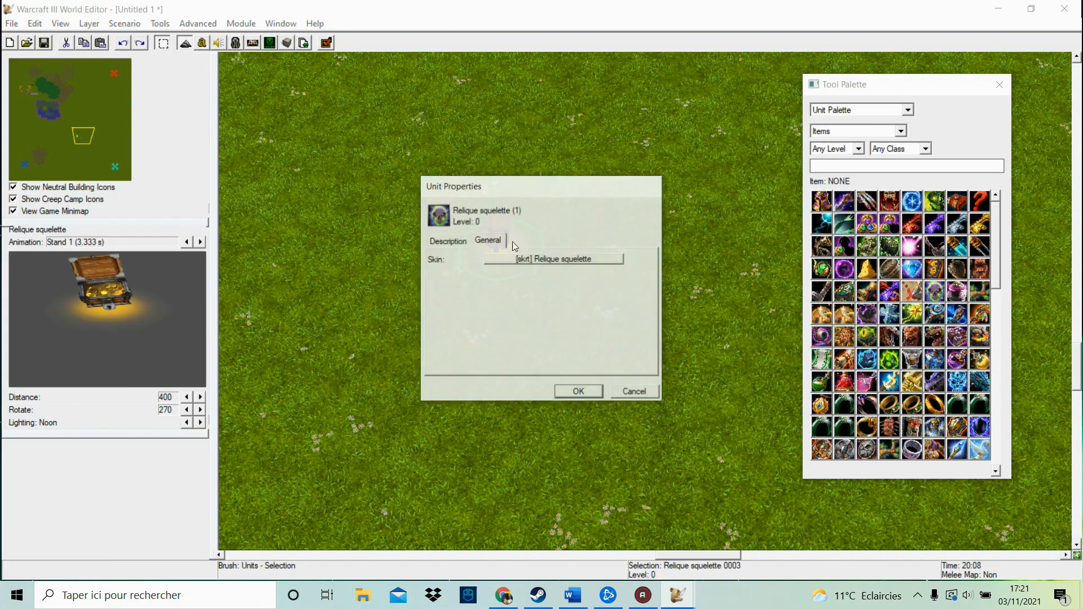
left_click(448, 241)
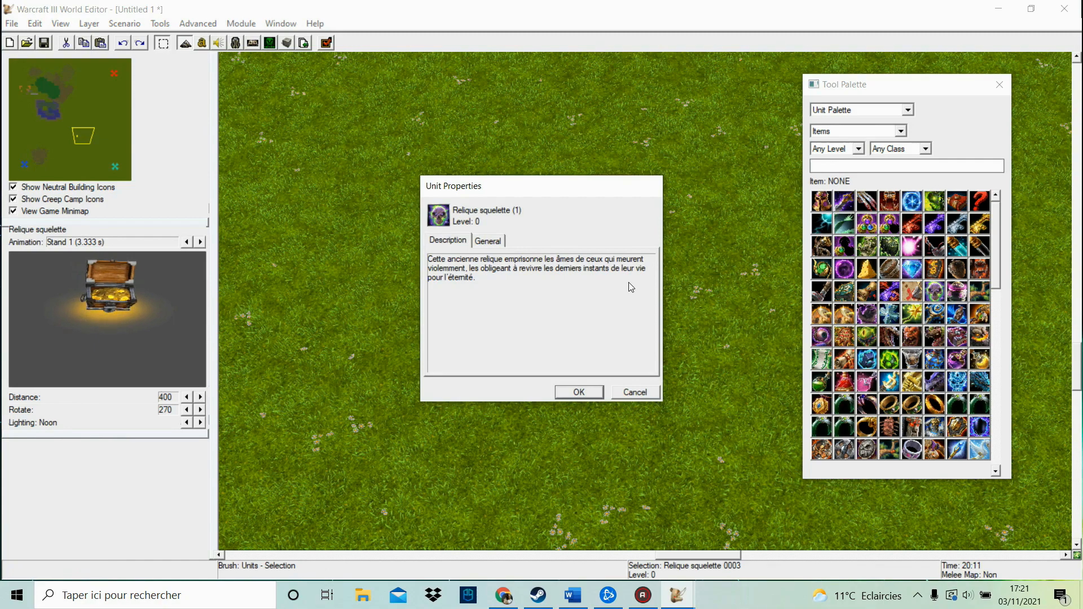
left_click(639, 396)
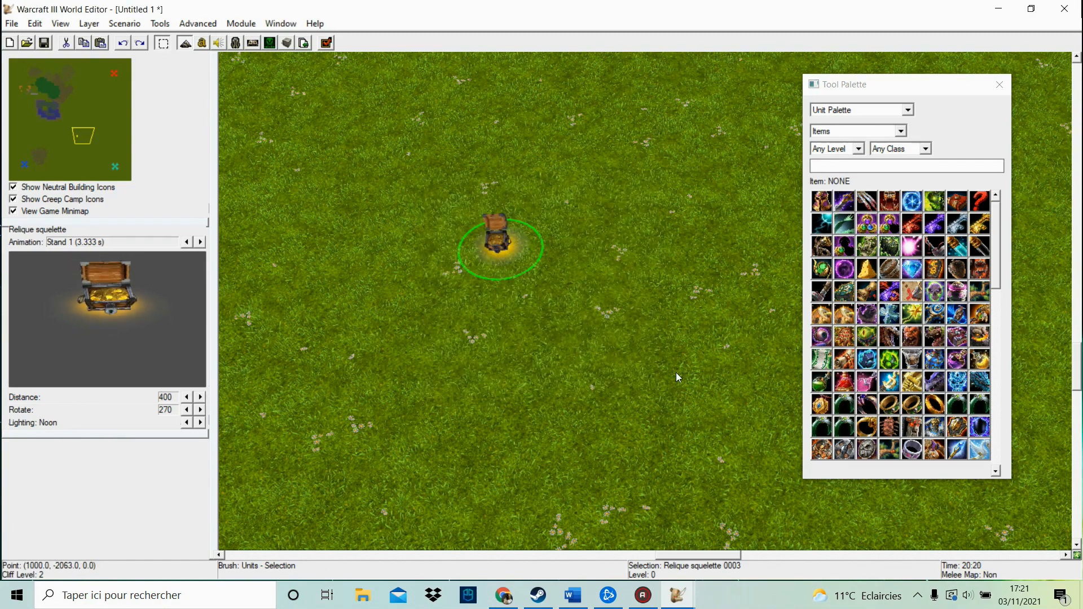
key("Delete")
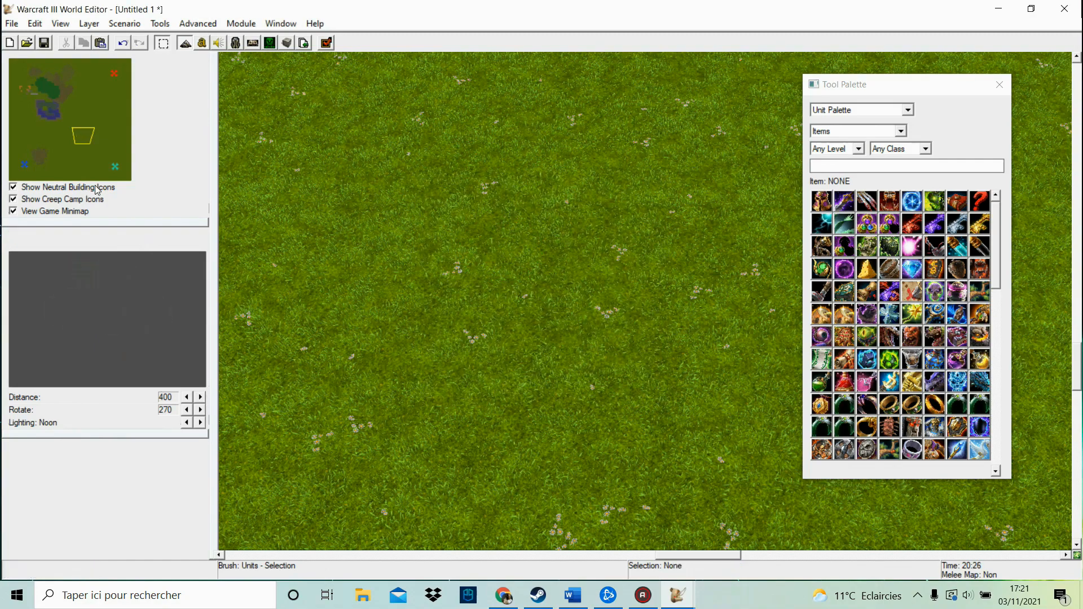
Place a Cerf from the Neutral Passive units on the open grass southeast of the map's center
left_click(821, 133)
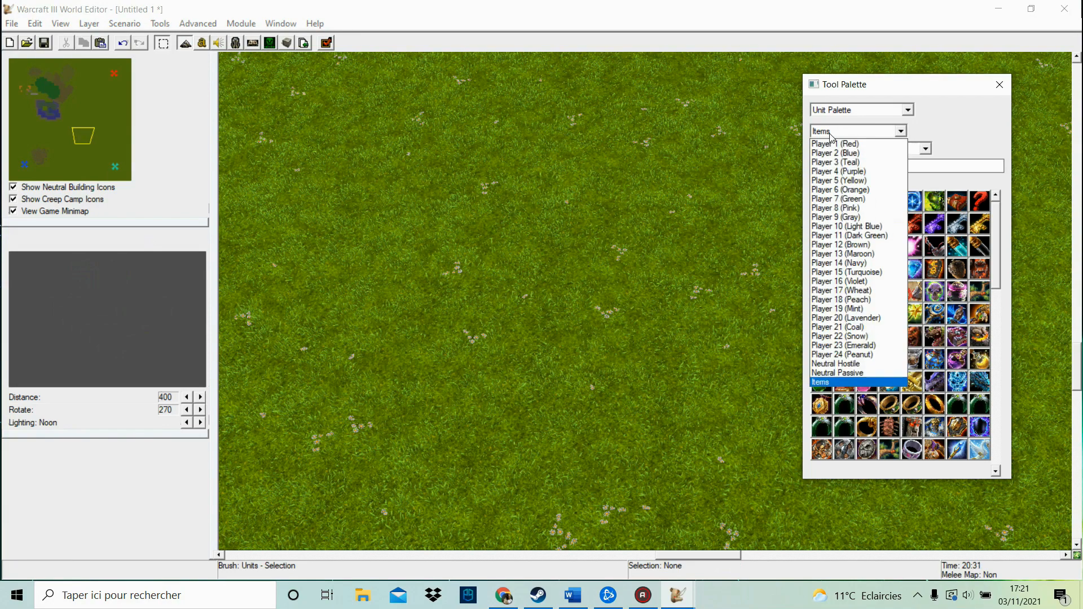
left_click(884, 373)
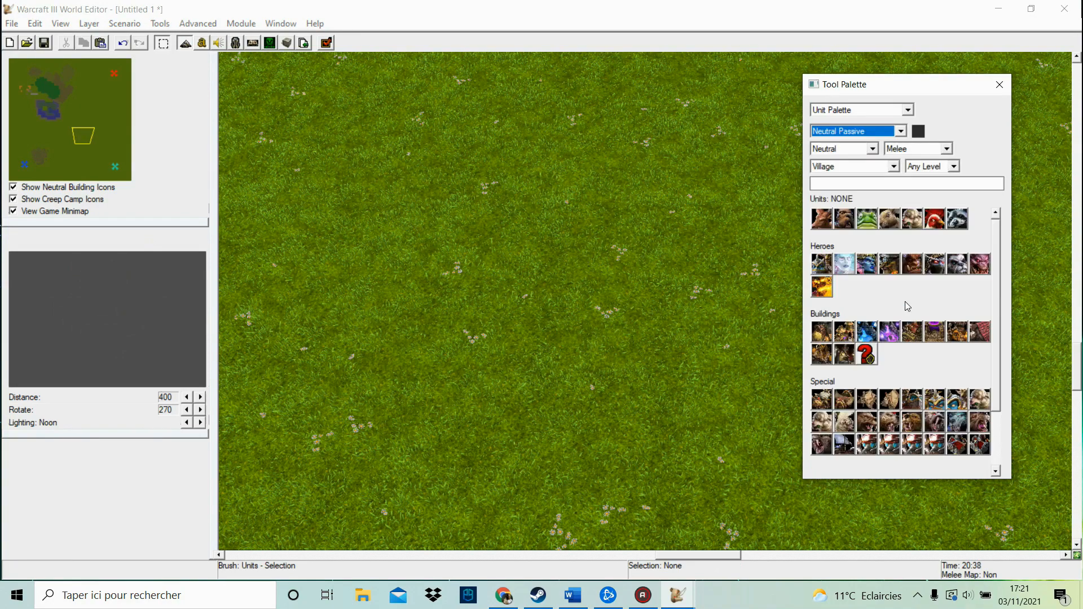
left_click(828, 222)
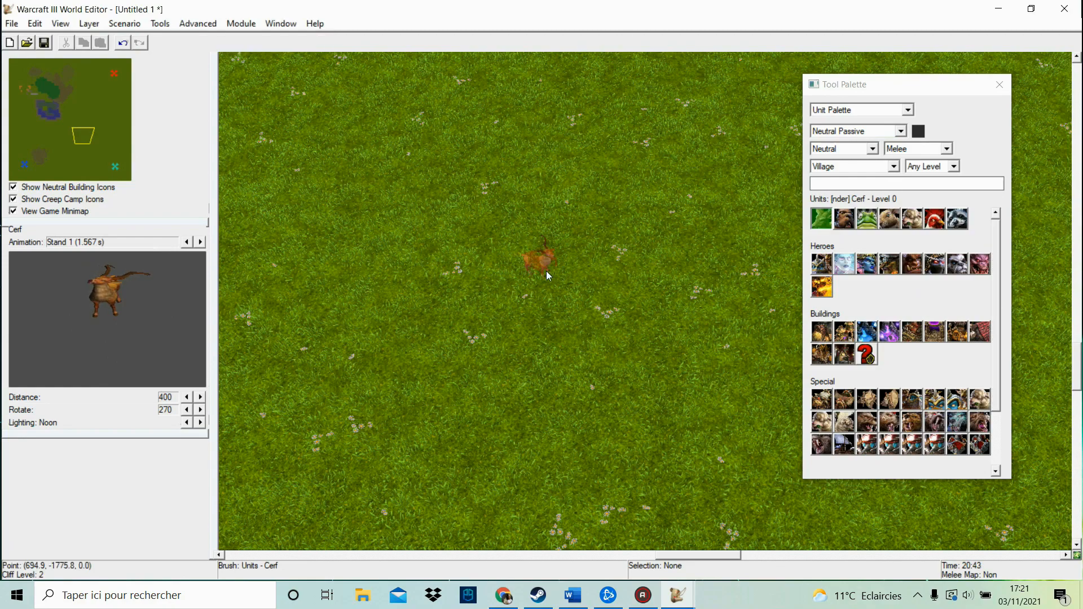
left_click(544, 269)
Place a Lapin and a Tente 2 from the Neutral Passive units on the grass in the map's southwest part
left_click_drag(68, 160, 35, 133)
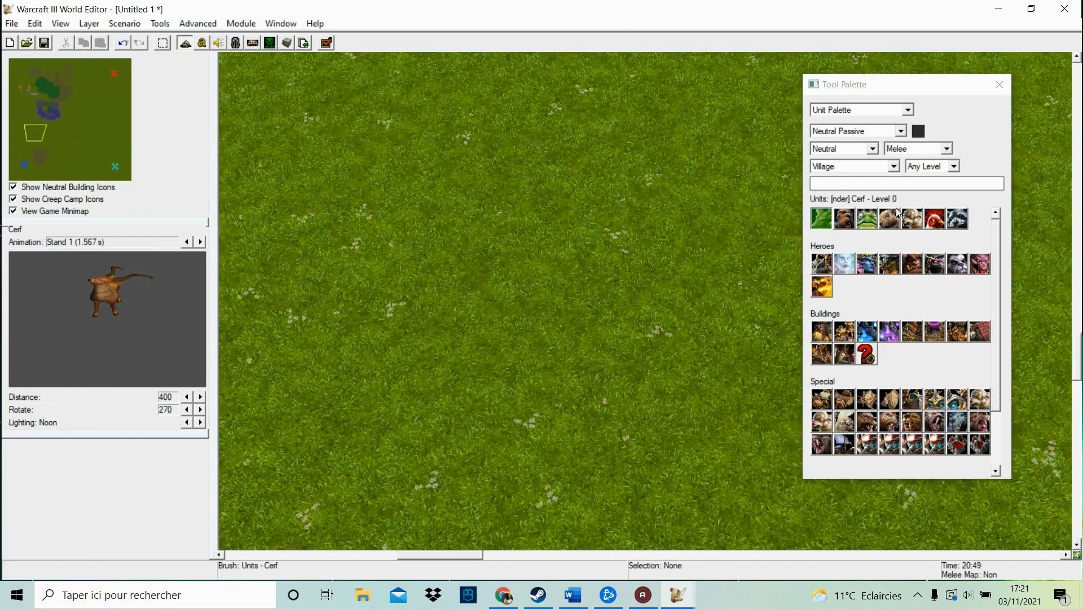
left_click(890, 220)
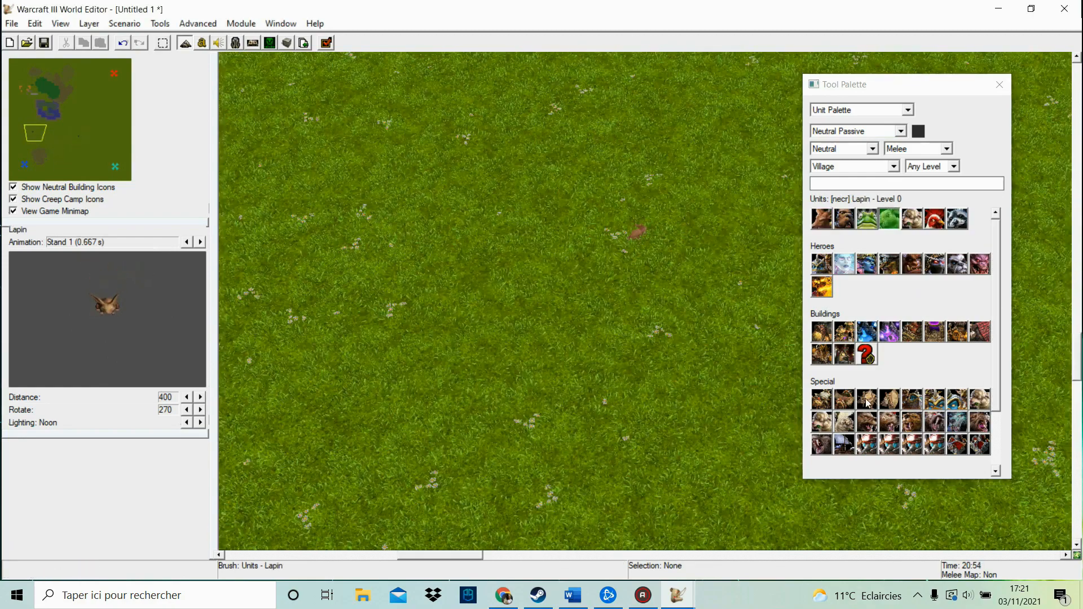
left_click(885, 399)
left_click(571, 324)
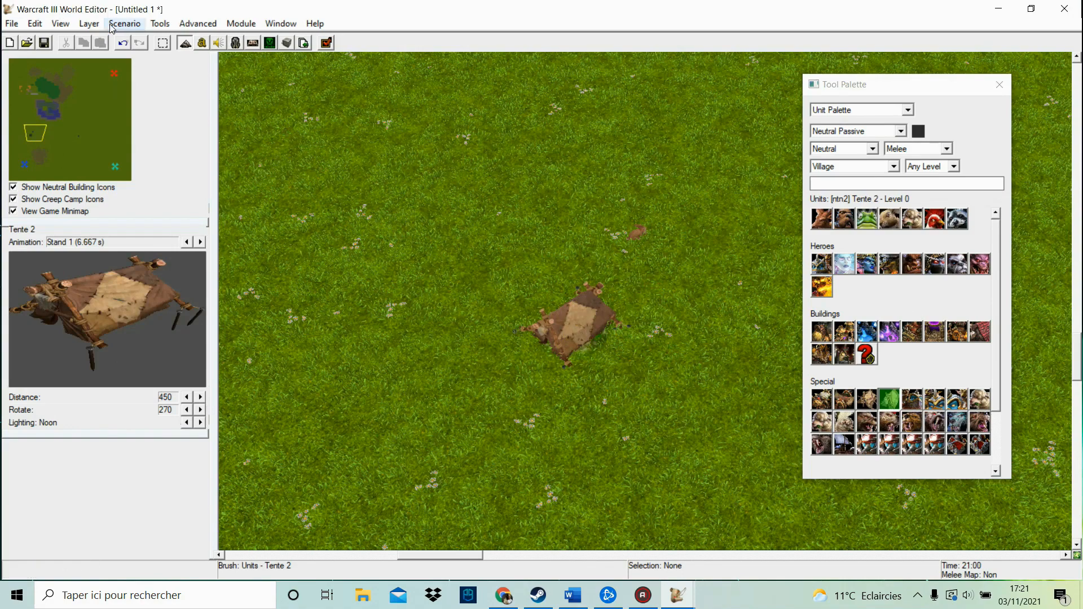
Check the general, owner and dropped-item settings in the Tente 2's properties without changing them
key("Escape")
double_click(569, 322)
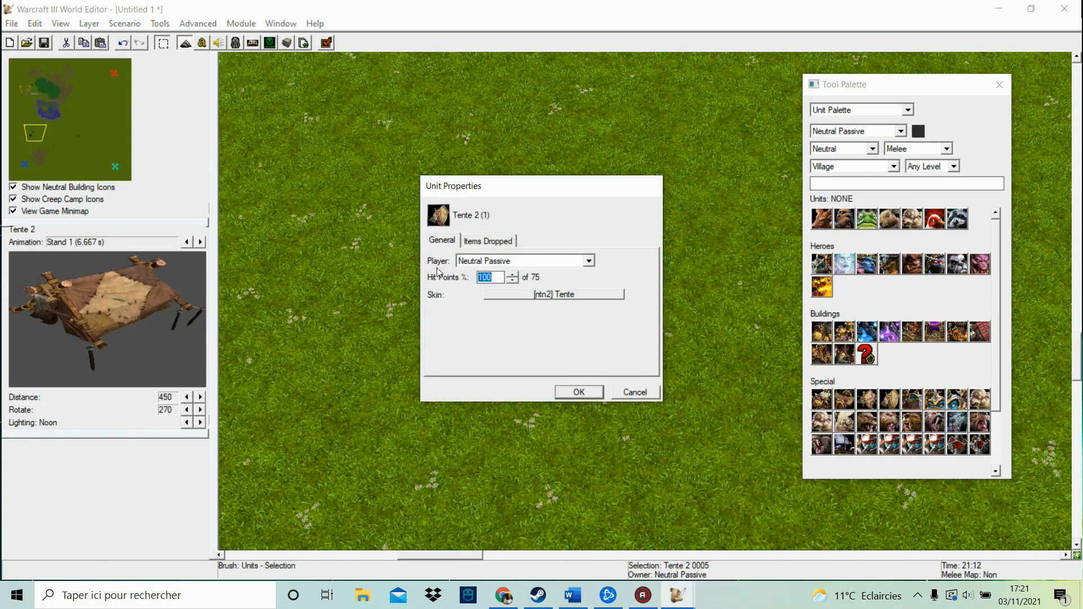
left_click(486, 241)
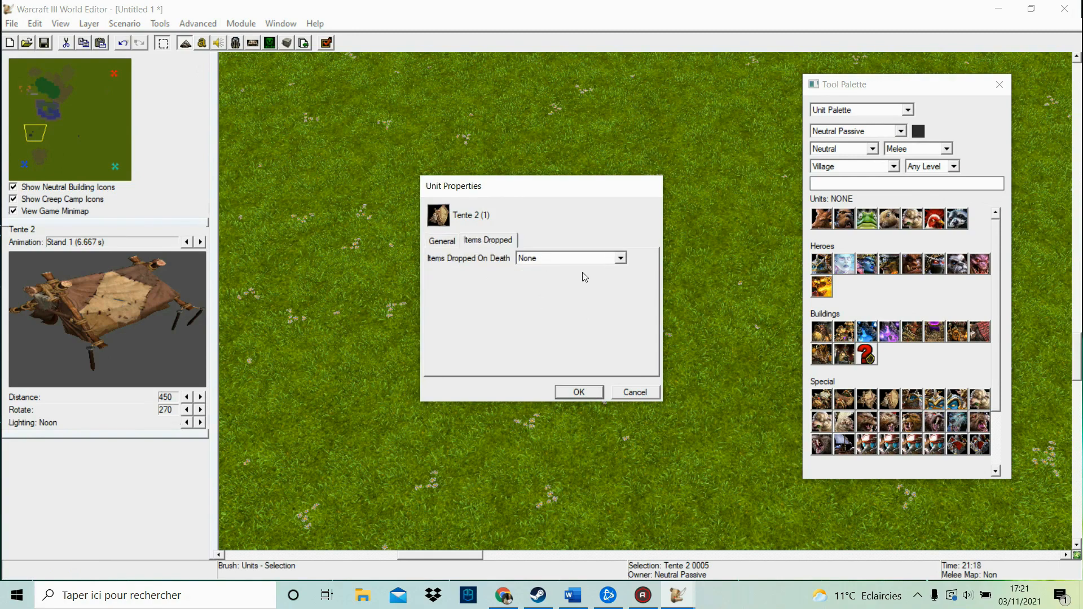
left_click(442, 241)
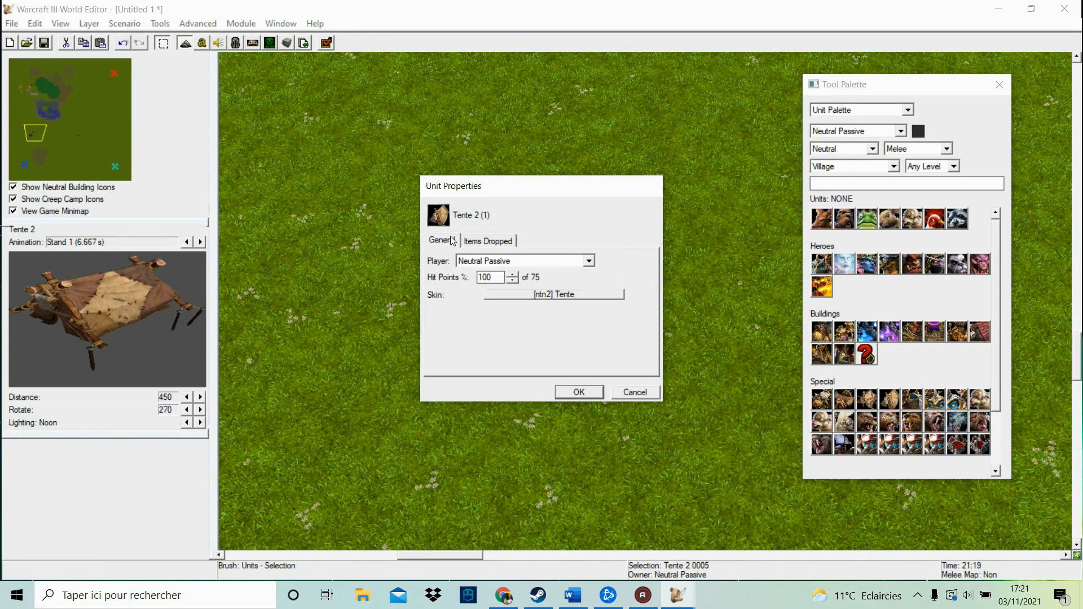
left_click(506, 260)
left_click(683, 428)
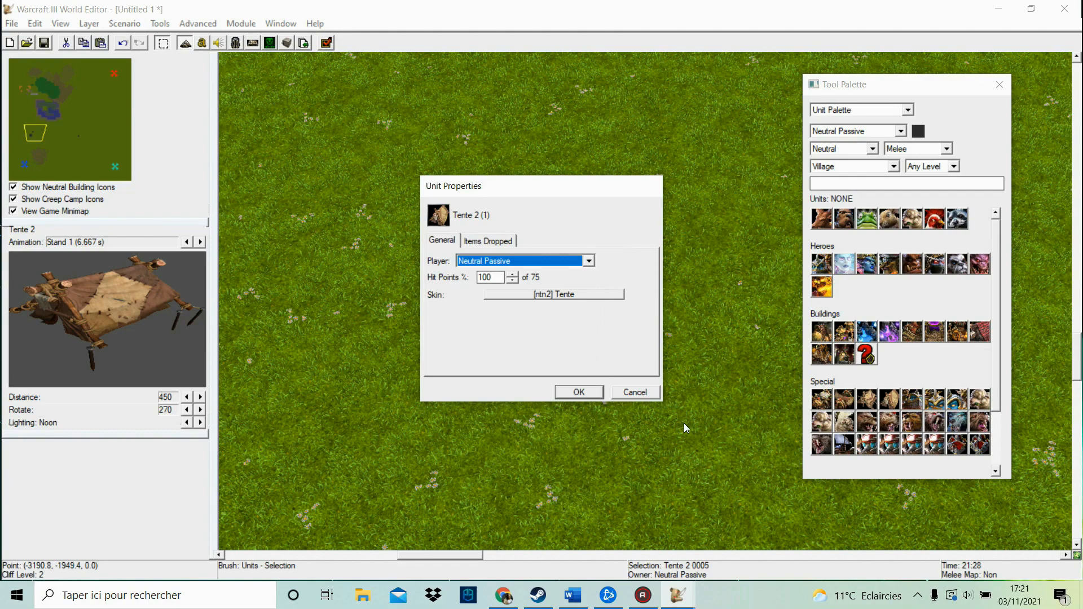
left_click(652, 396)
Place one Mine d'or near each of the red, teal and blue start locations, toward the map corners
left_click_drag(116, 153, 120, 67)
left_click(822, 331)
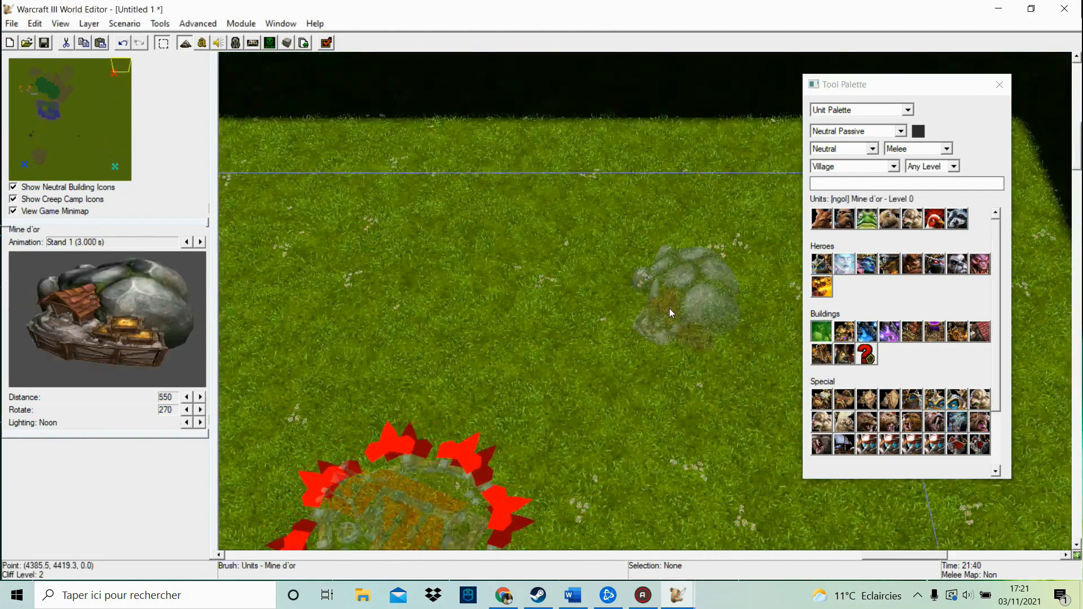
left_click(663, 315)
mouse_move(118, 148)
left_mouse_down()
mouse_move(128, 177)
mouse_move(122, 167)
left_mouse_up()
left_click(658, 404)
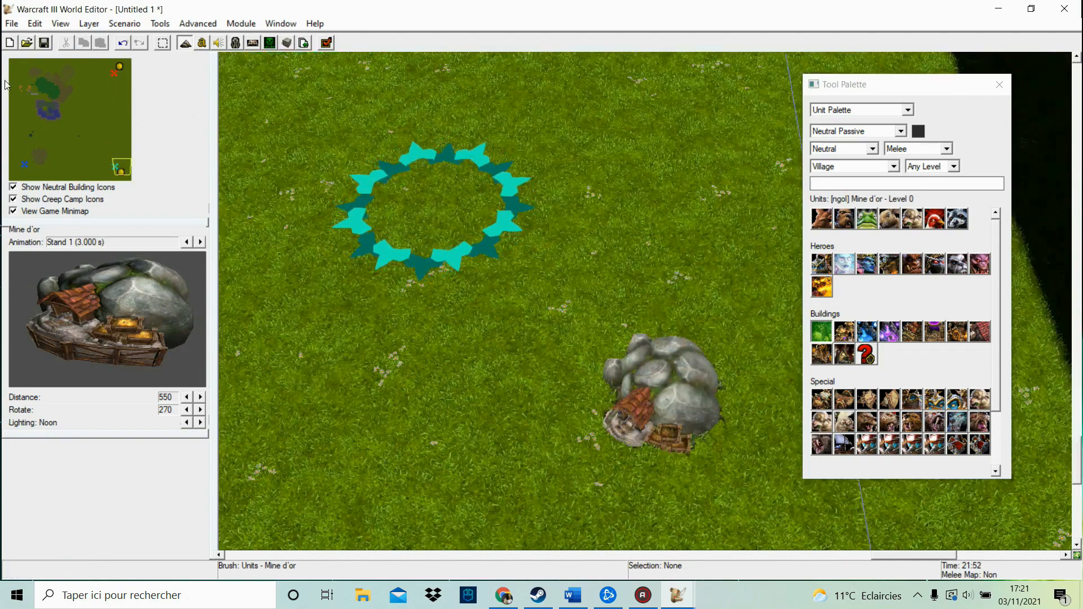
left_click_drag(23, 156, 23, 168)
left_click(485, 335)
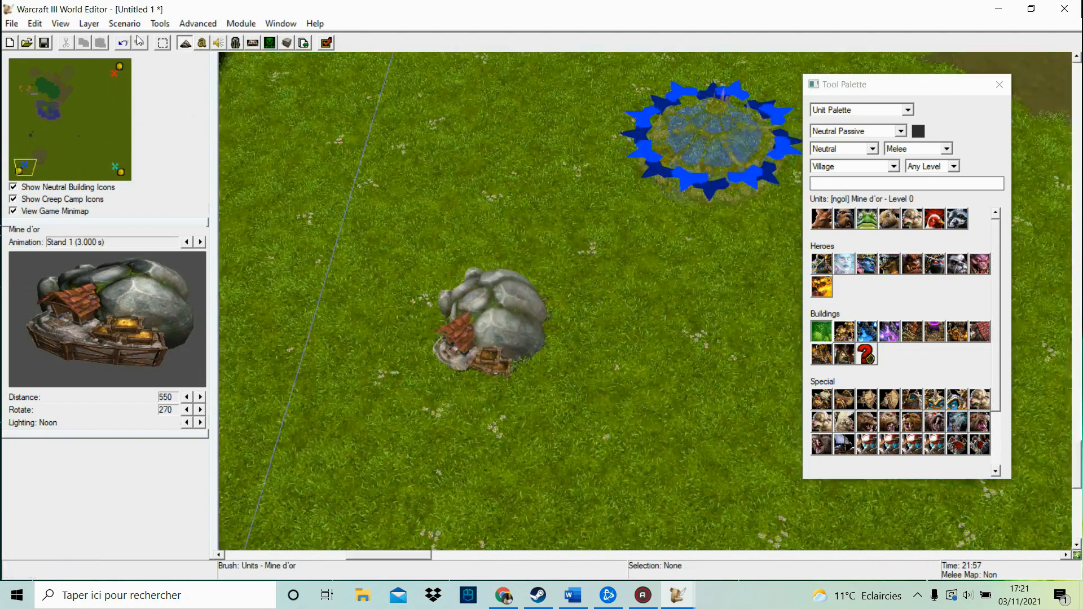
Set the gold amount of the Mine d'or near the blue start location to 999999
left_click(164, 44)
double_click(490, 316)
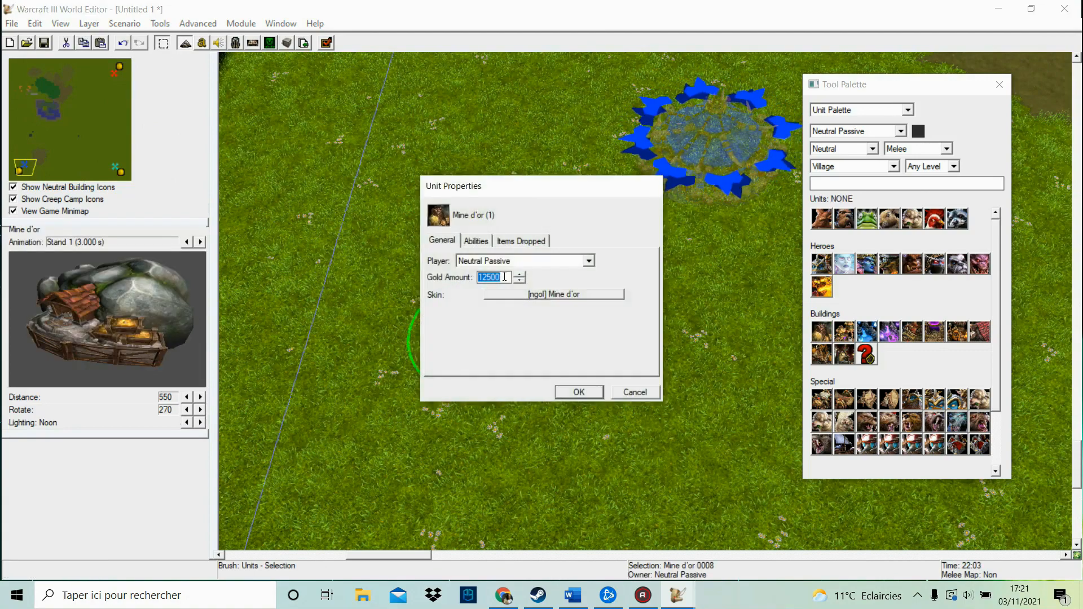
type("999999")
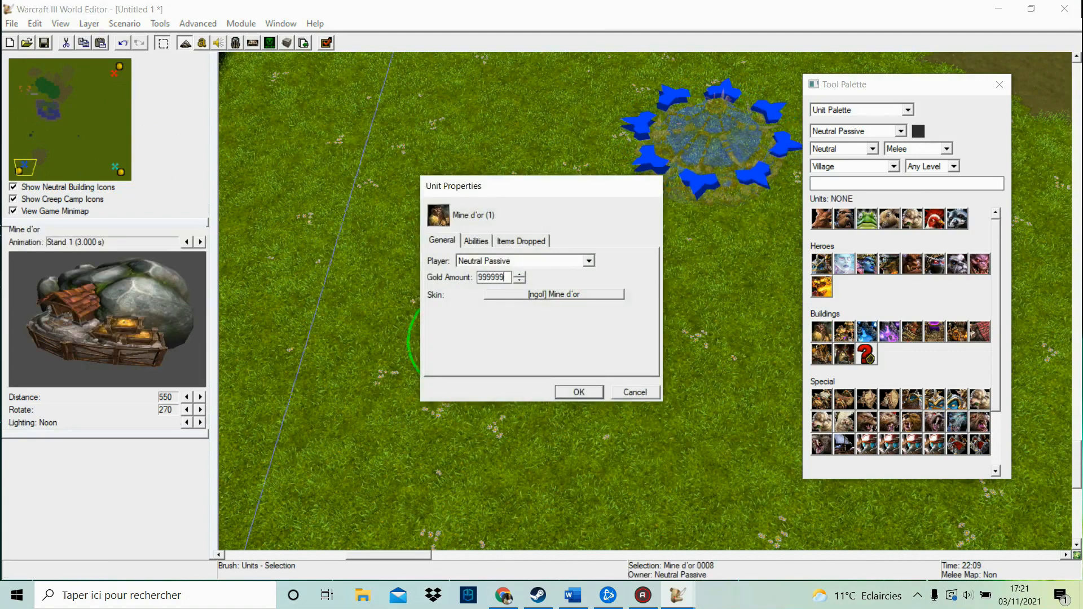
key("Return")
left_click(479, 197)
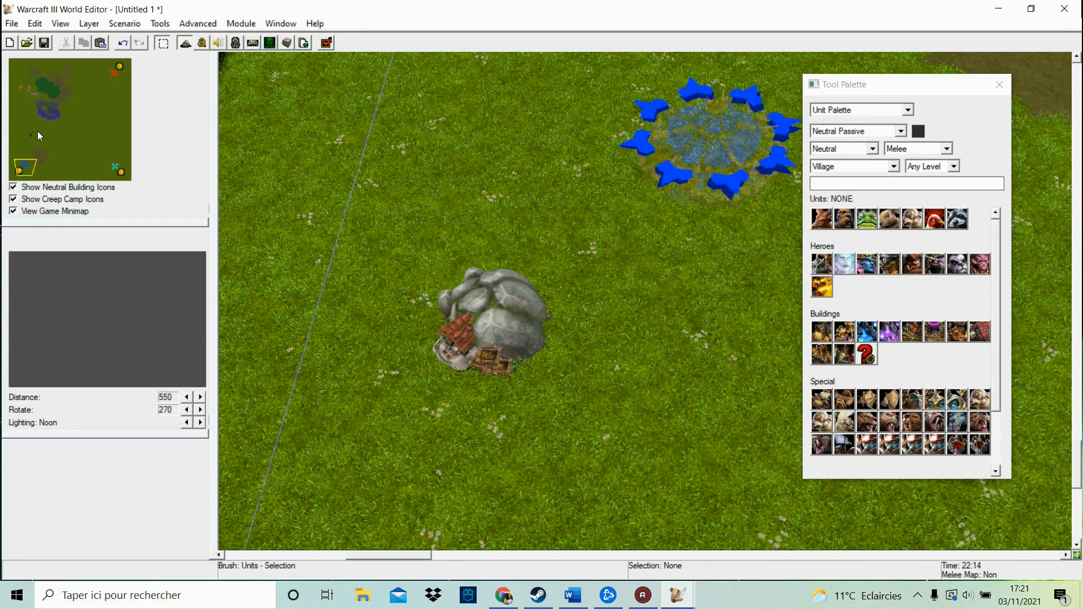
Check the gold amount stored in the properties of the Mine d'or near the blue start location
left_click_drag(37, 133, 20, 176)
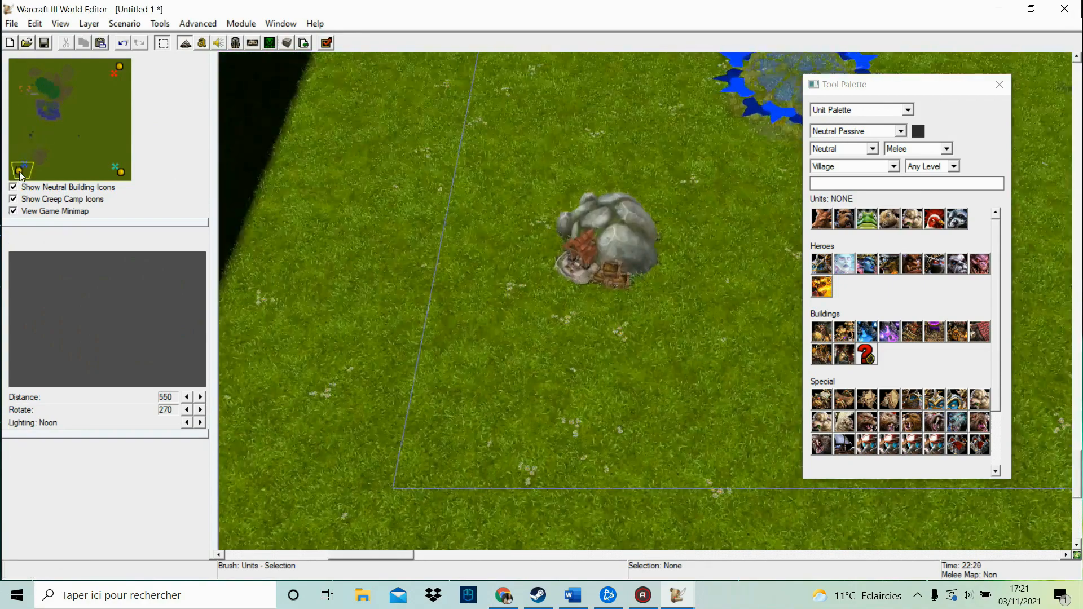
double_click(607, 241)
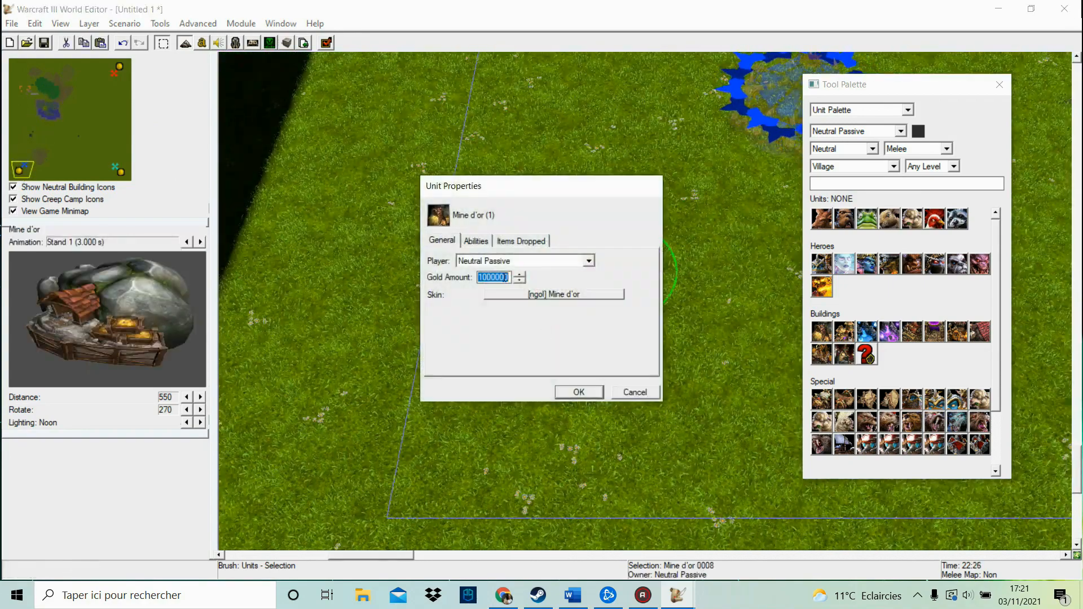
left_click(636, 392)
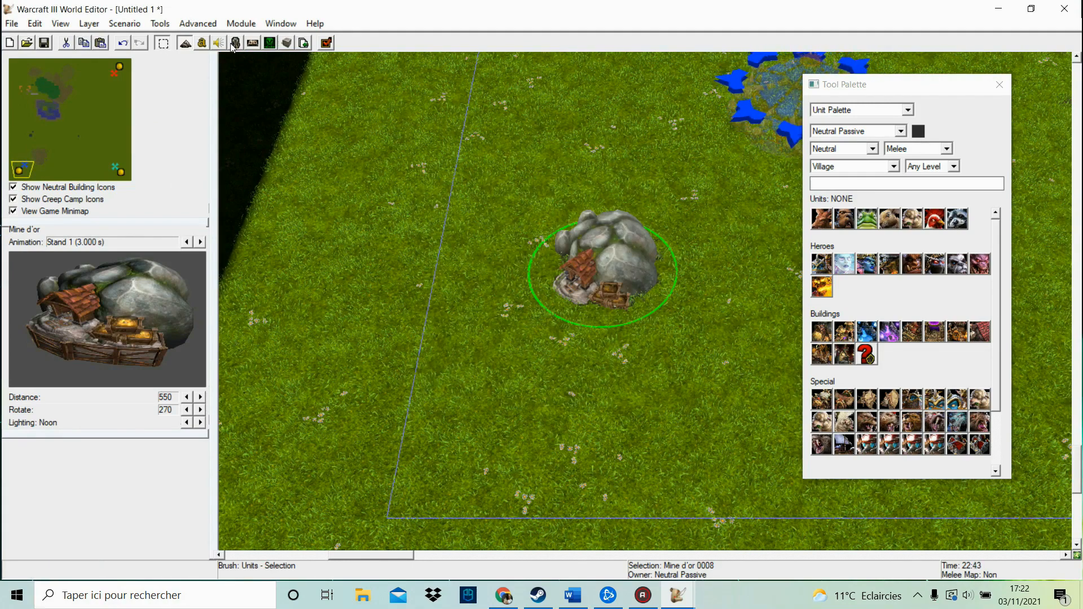
Switch to the Doodad Palette and check the properties of a Mur d'arbres du village tree near the gate
left_click(41, 93)
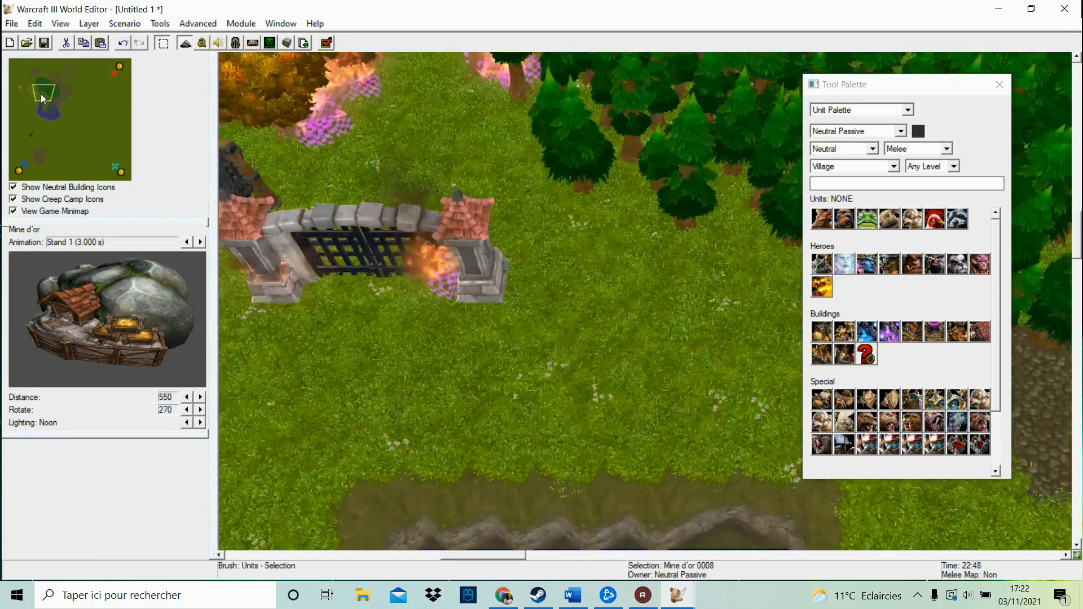
left_click(887, 111)
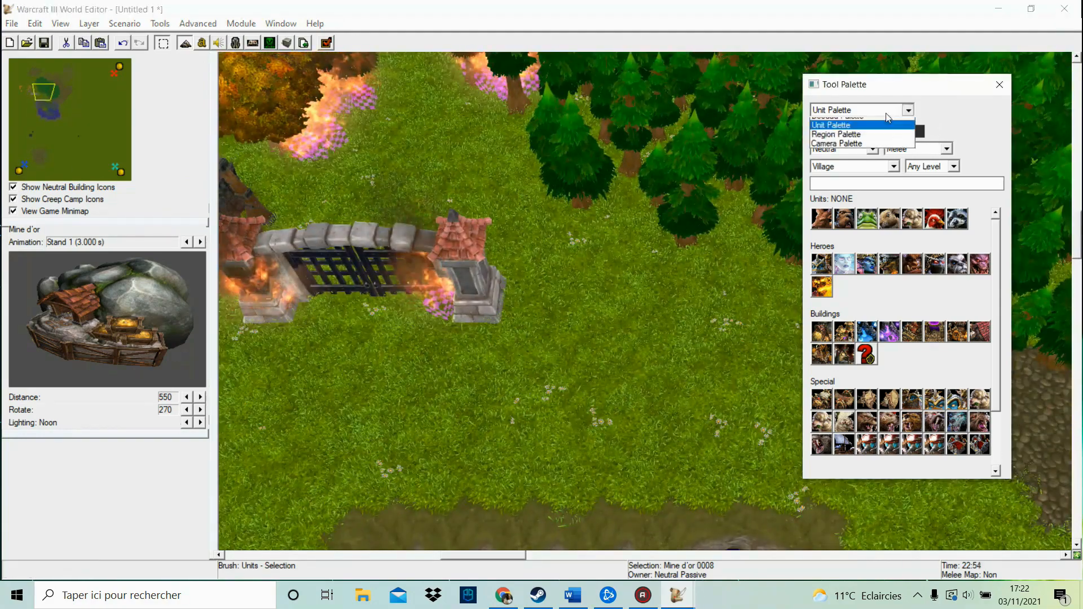
left_click(887, 115)
double_click(582, 163)
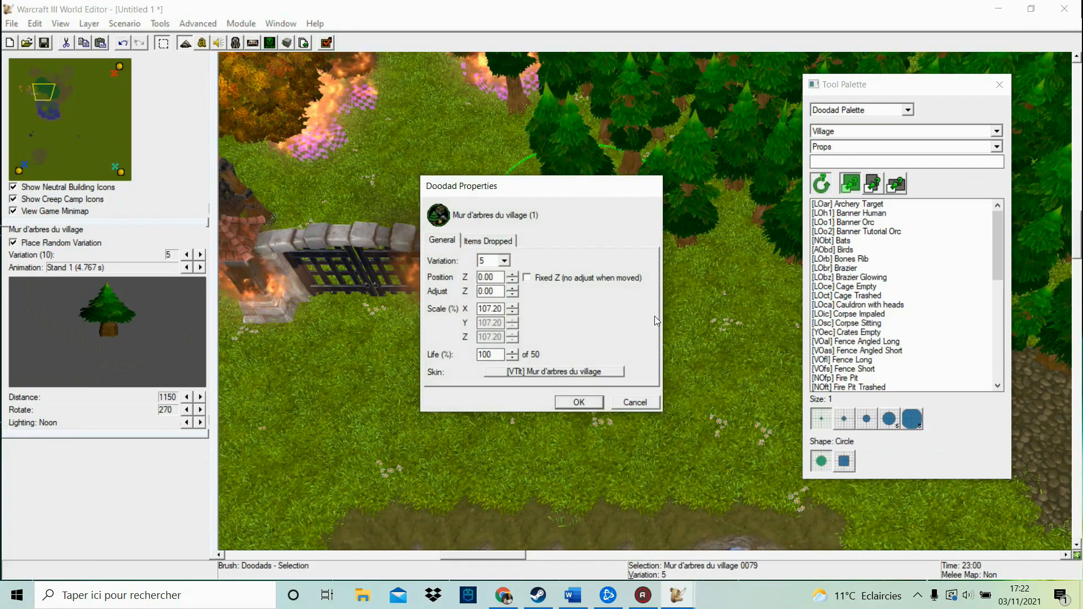
left_click(596, 406)
left_click(451, 395)
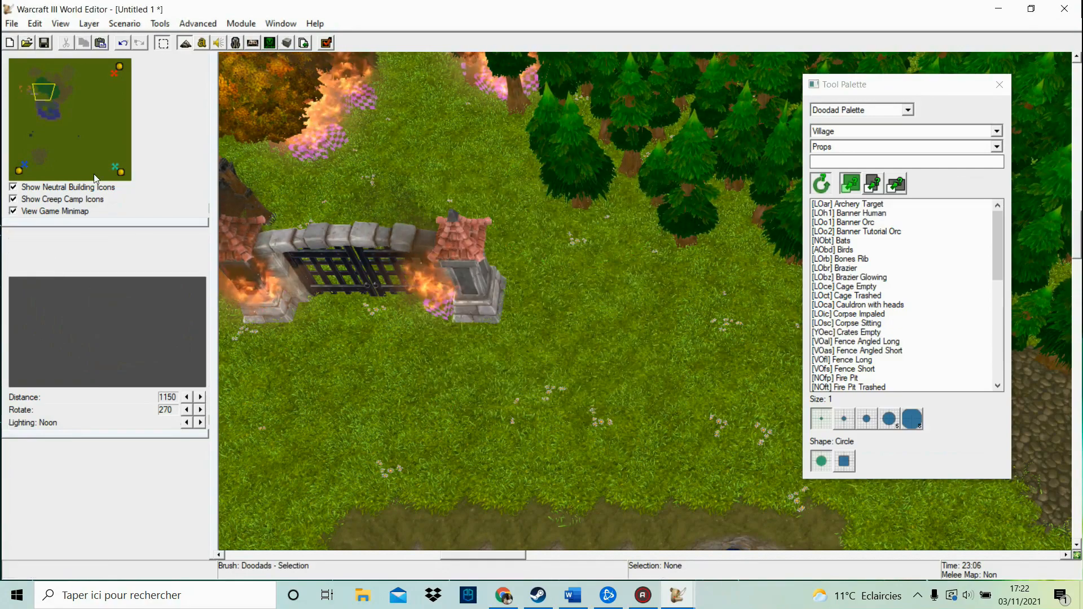
Place a neutral passive Fontaine de soin and a Fontaine de mana side by side on open grass southeast of the map centre
left_click_drag(105, 171, 120, 167)
left_click(863, 111)
left_click(822, 144)
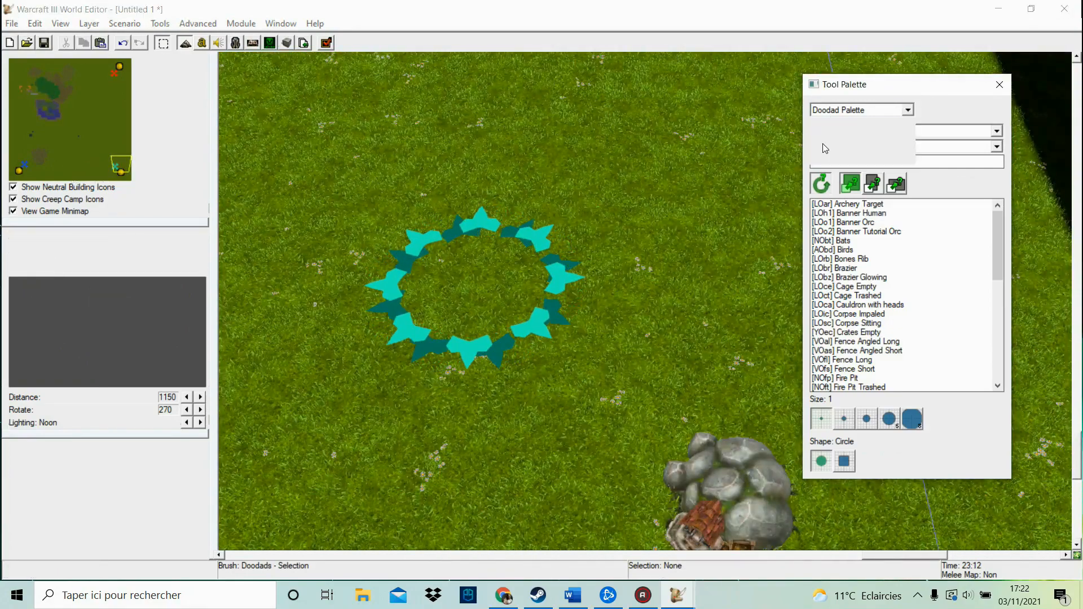
left_click(867, 331)
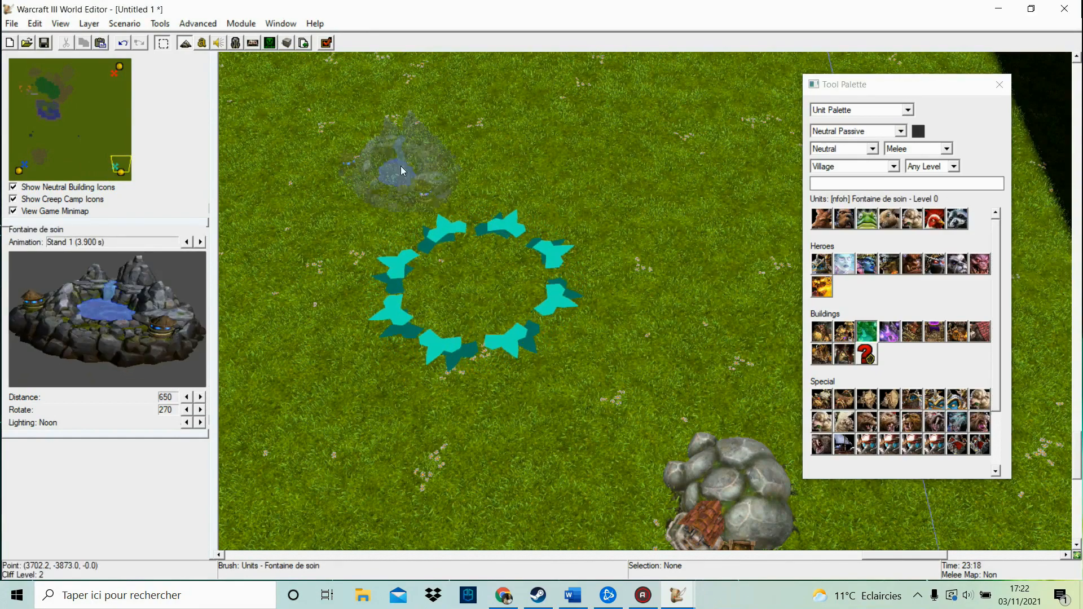
left_click(87, 130)
left_click(609, 248)
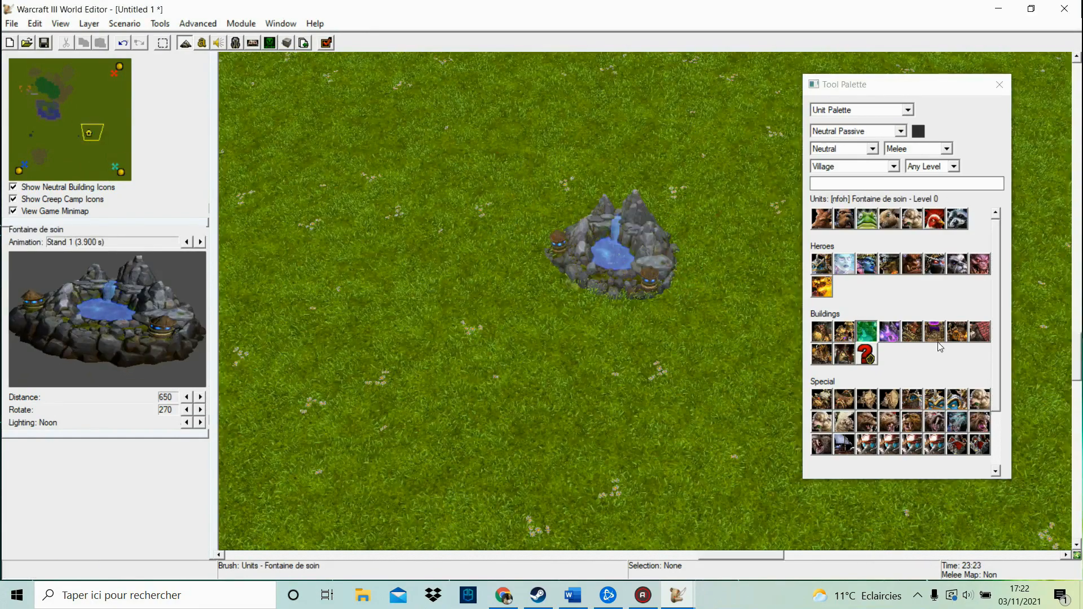
left_click(911, 331)
left_click(395, 251)
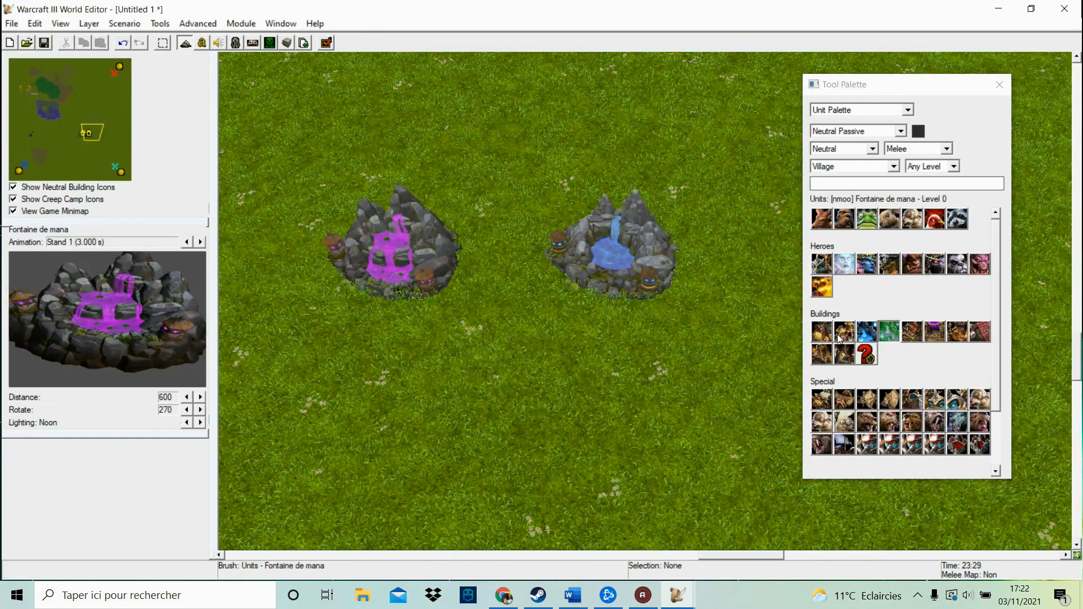
Place a Laboratoire gobelin south of the two fountains and a Marché north of them
left_click(553, 380)
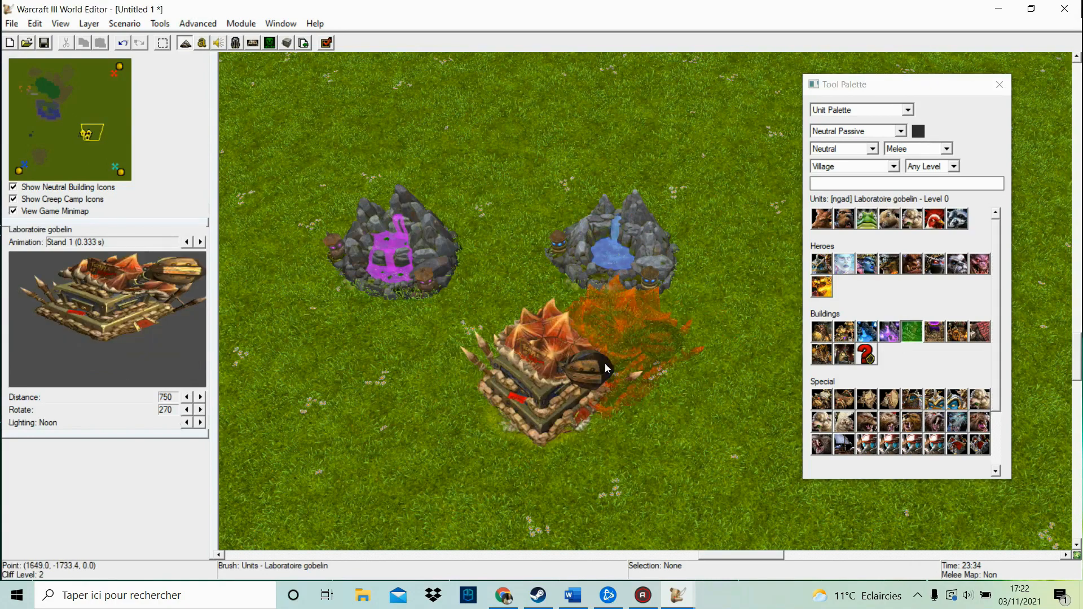
left_click(821, 354)
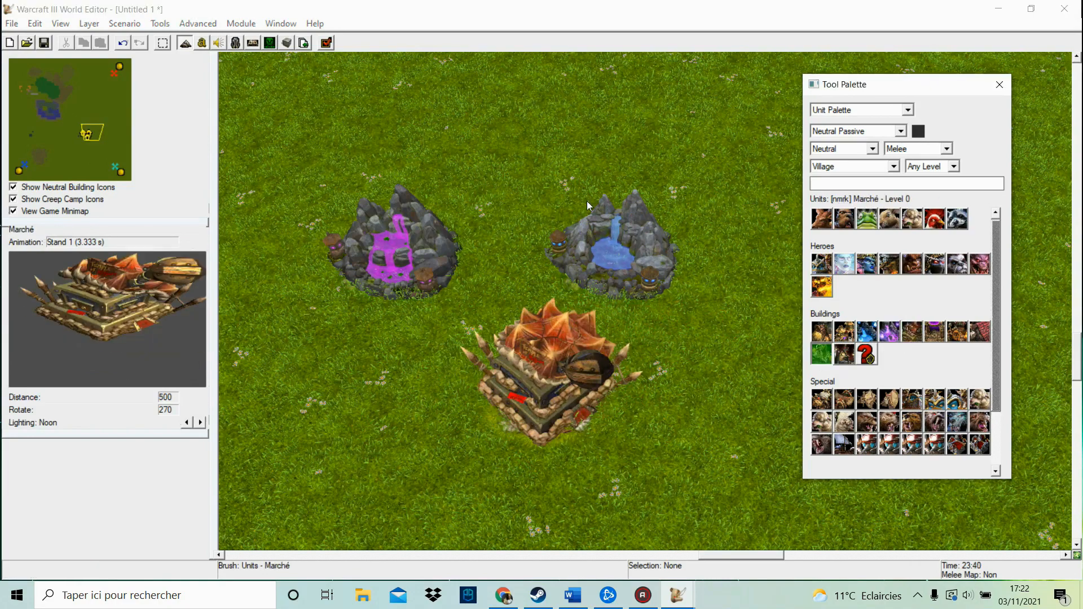
left_click(522, 138)
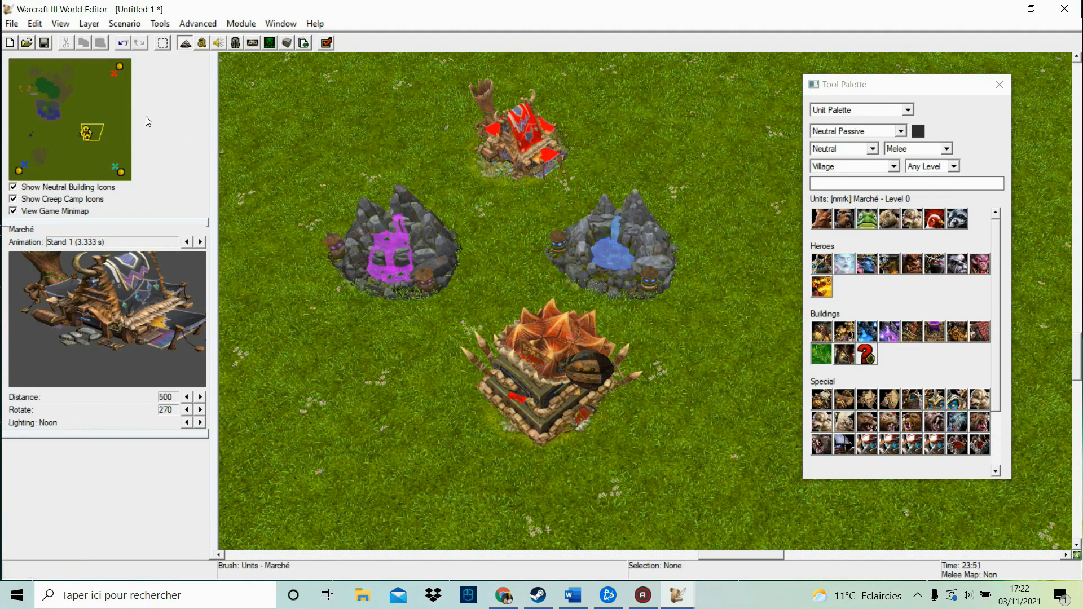
Try placing a Navire de transport in the shallow water near the existing boats, and undo the placement
left_click(85, 137)
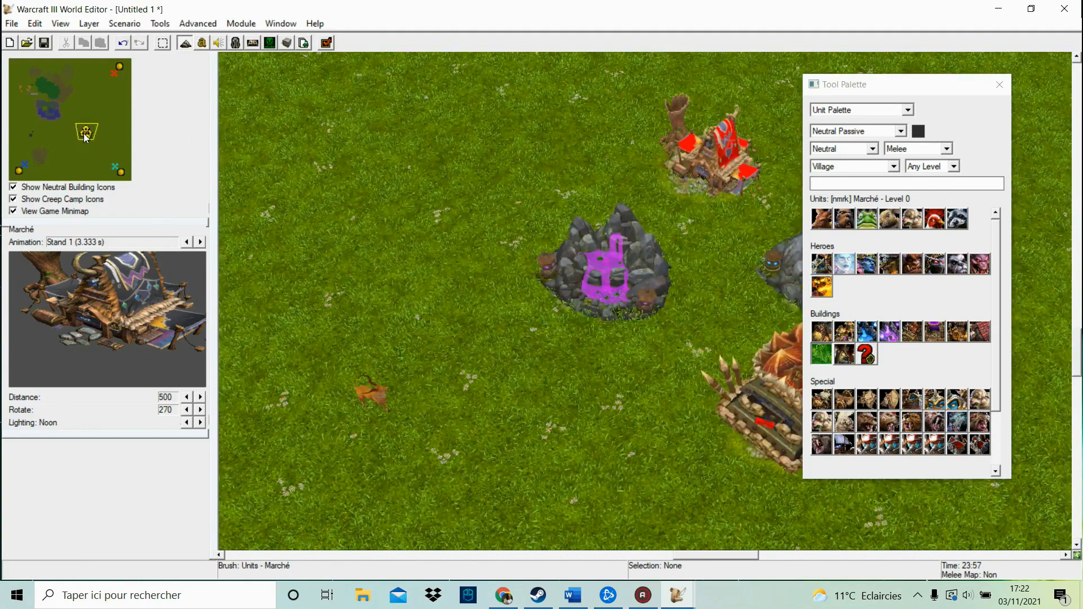
left_click_drag(104, 153, 89, 134)
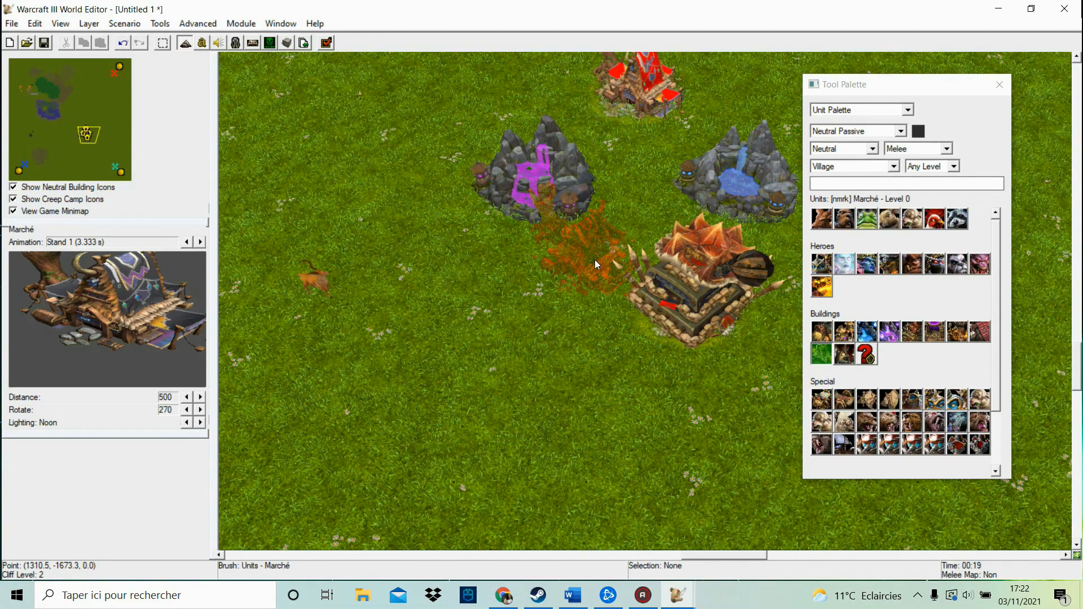
left_click(845, 445)
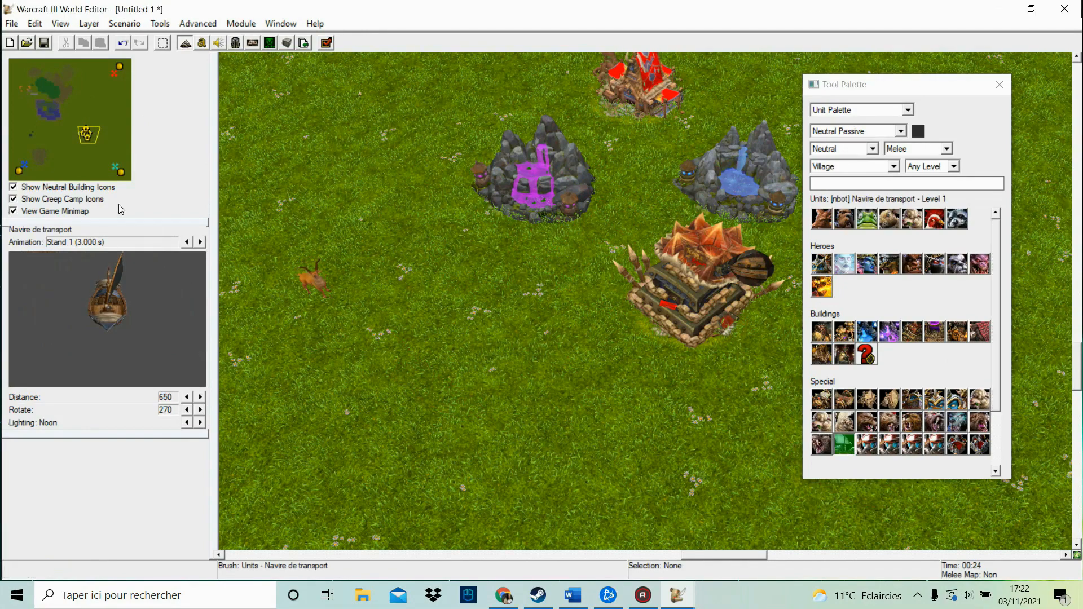
left_click(47, 108)
left_click(500, 223)
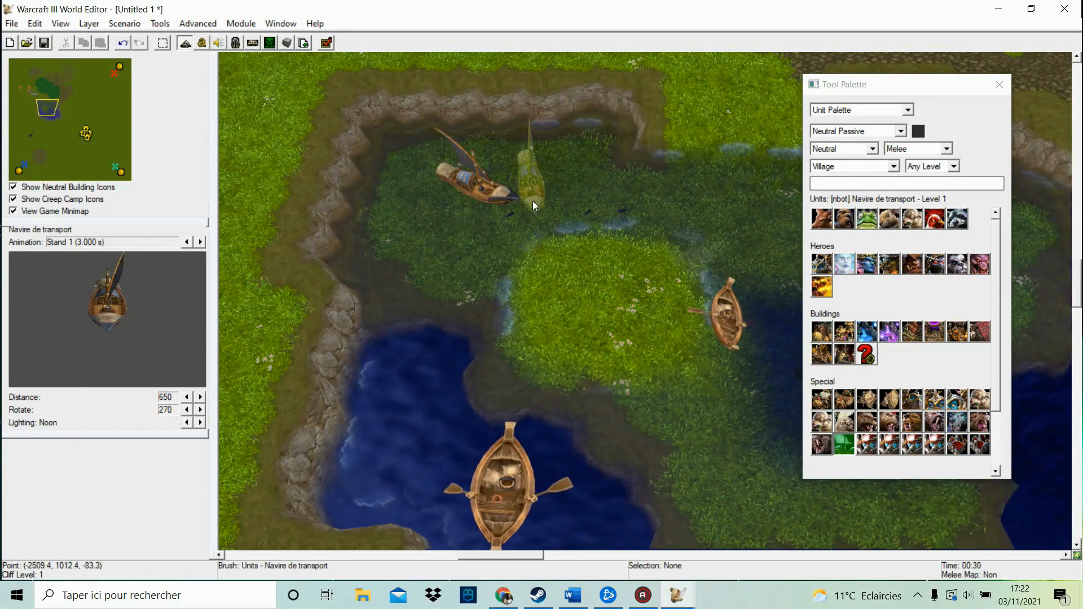
key("ctrl+z")
Filter the neutral passive units by the Barrens tileset and place a Cochon and a Tente de Centaures southeast of the Laboratoire gobelin
left_click(94, 142)
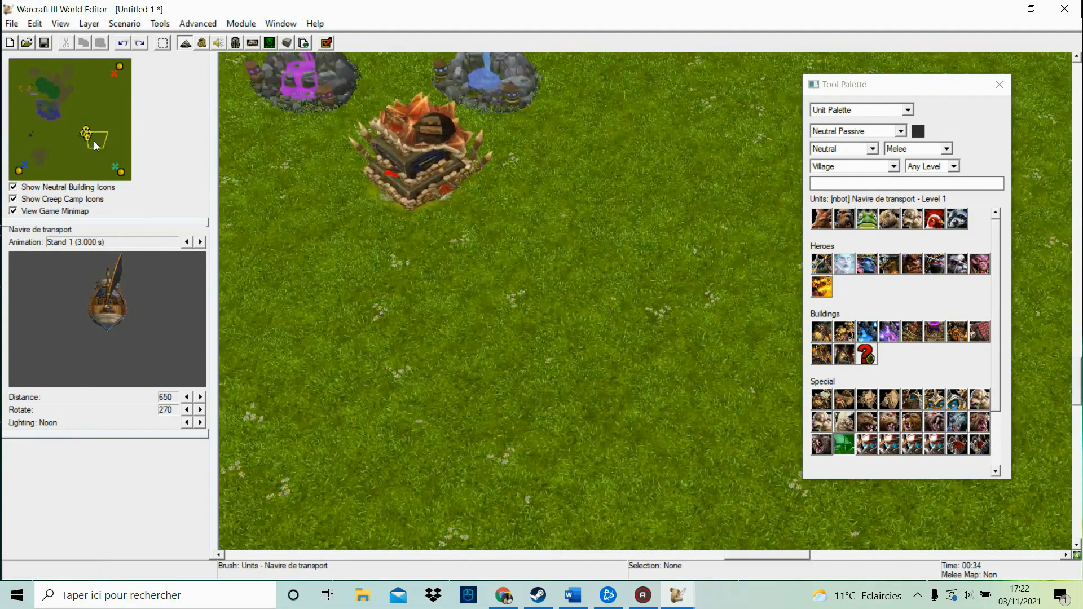
left_click(859, 132)
left_click(940, 149)
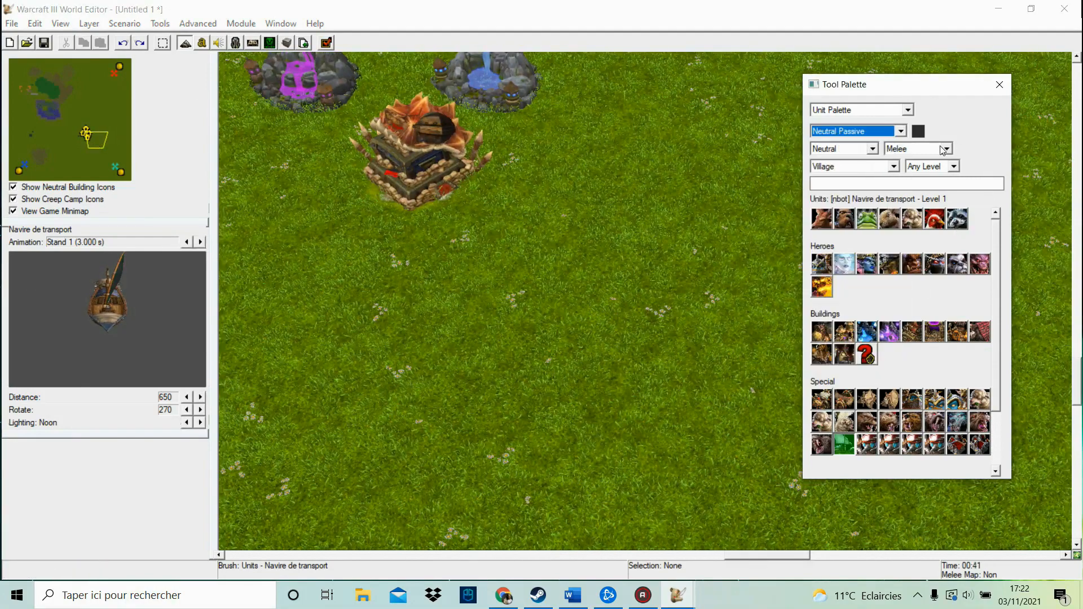
left_click(846, 166)
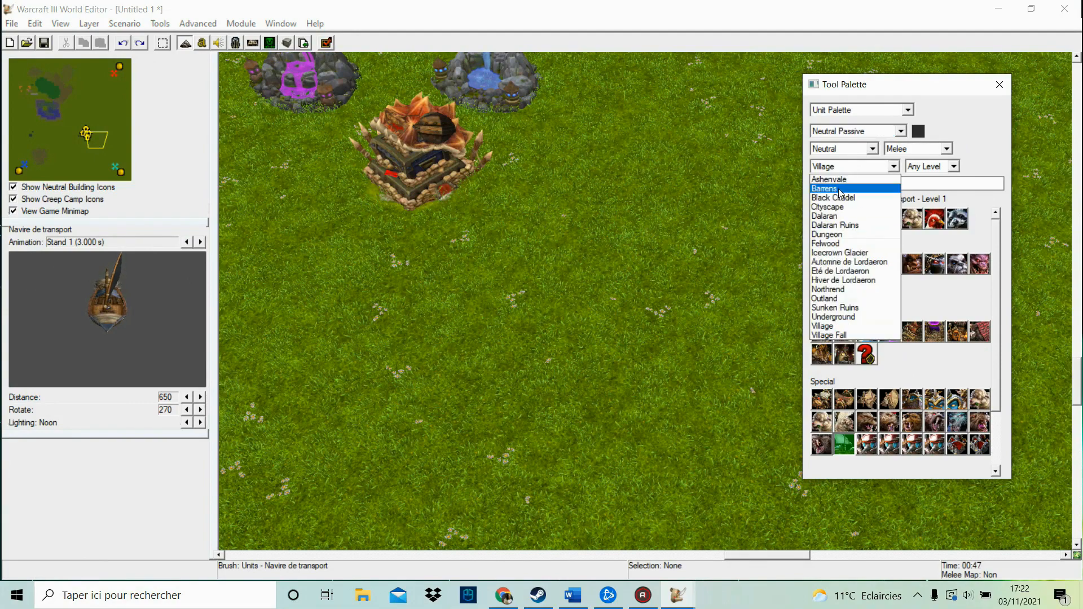
left_click(844, 223)
left_click(852, 166)
left_click(835, 194)
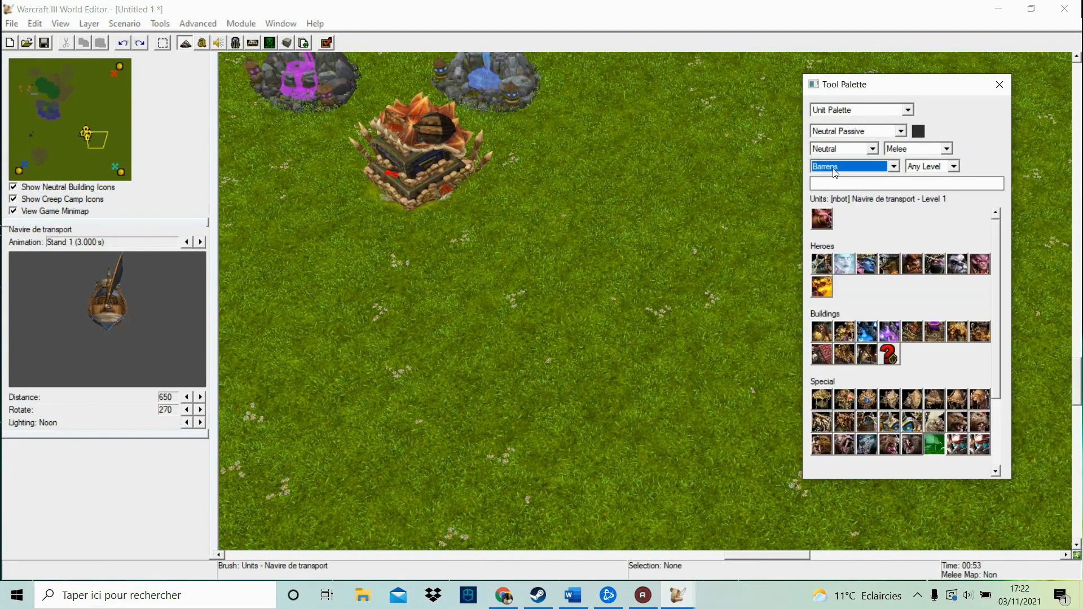
left_click(829, 219)
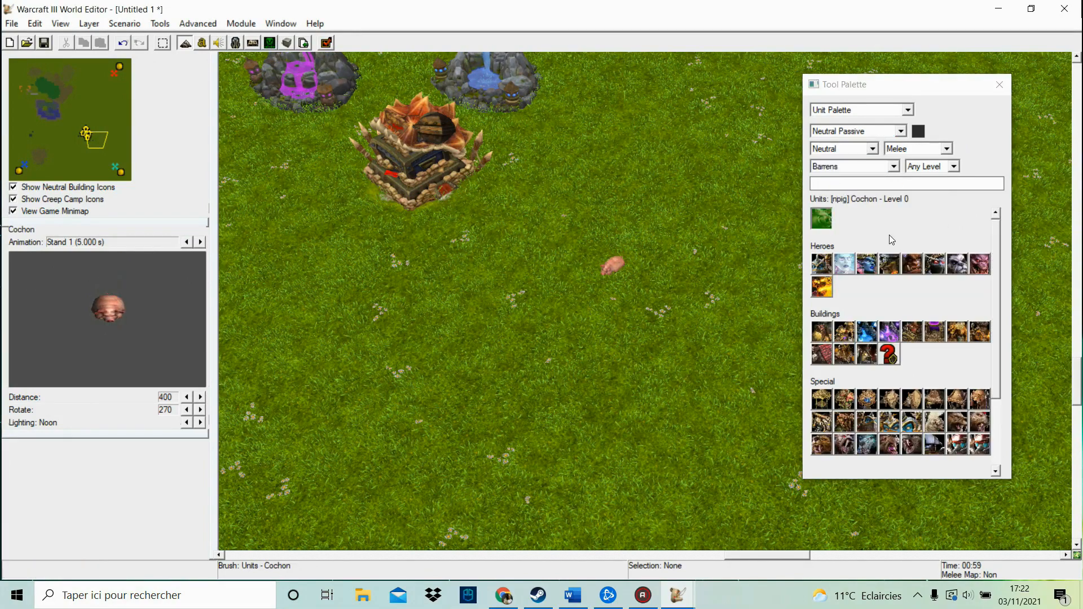
left_click(851, 405)
left_click(932, 401)
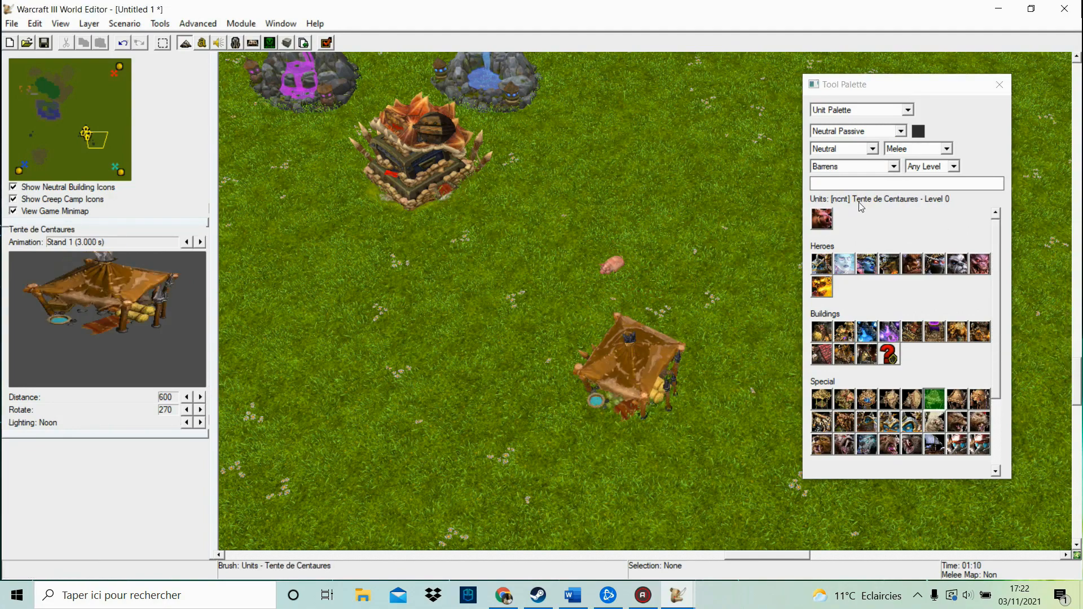
Filter the palette by the Automne de Lordaeron tileset and set the unit owner to Neutral Hostile
left_click(851, 167)
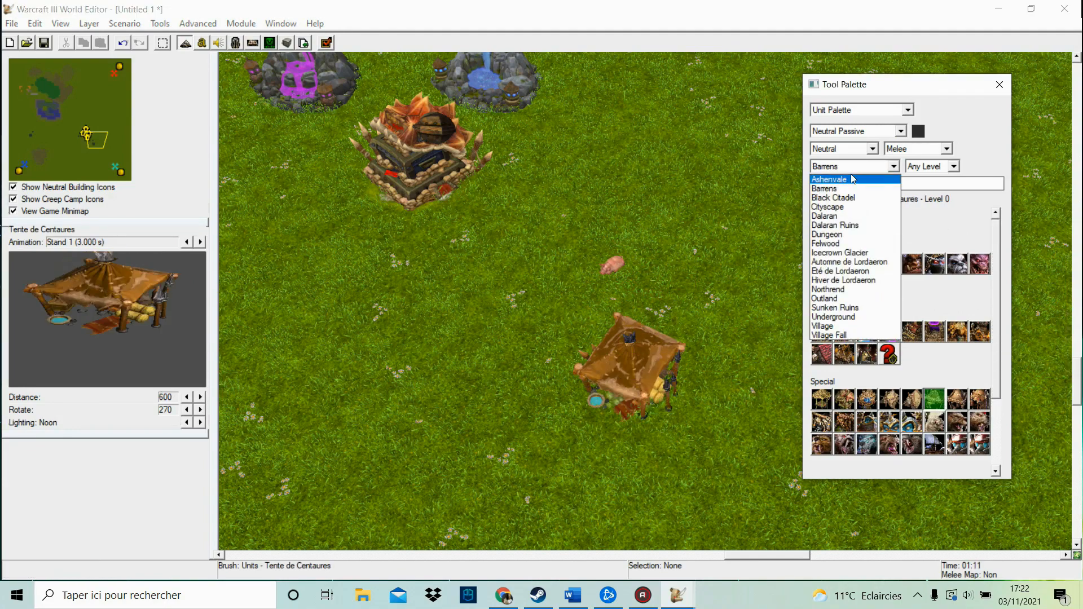
left_click(851, 262)
left_click(841, 130)
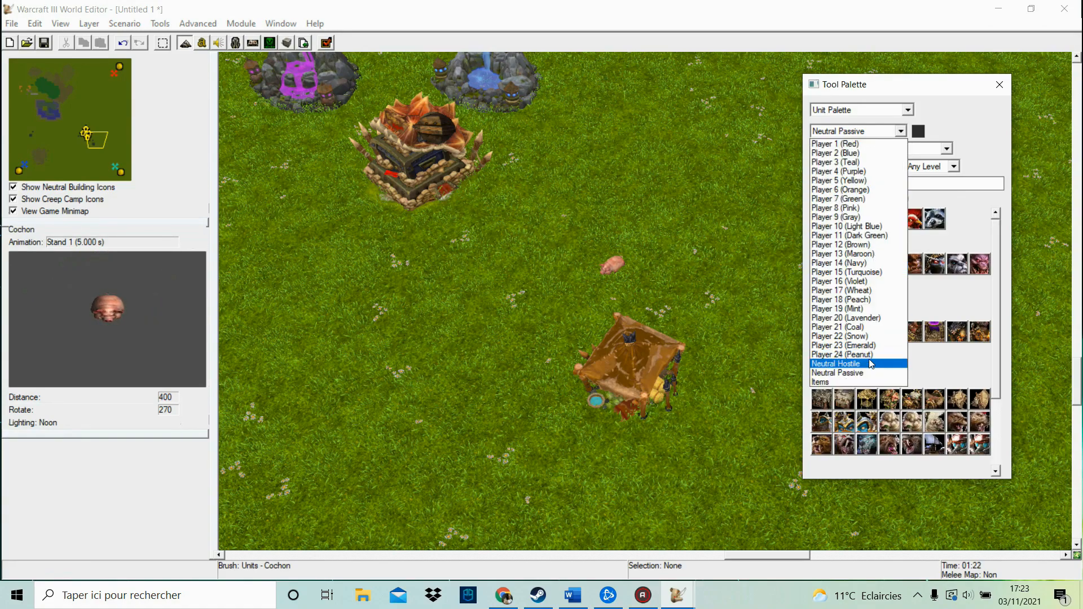
left_click(871, 365)
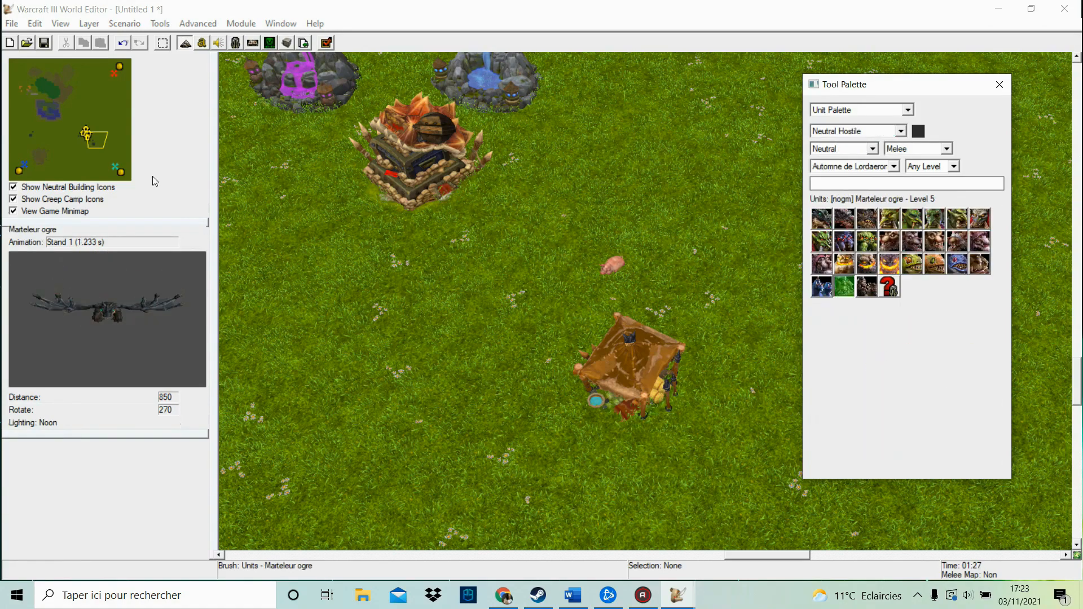
Place three Marteleur ogre units as a creep camp on the open grass north of the neutral buildings
left_click_drag(99, 125, 97, 96)
left_click(489, 296)
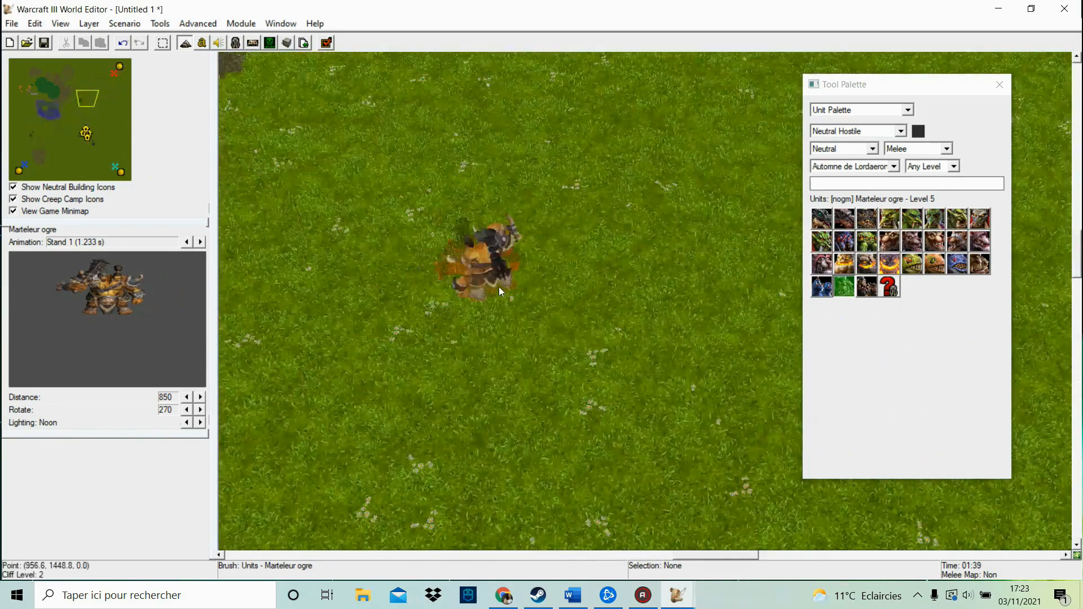
left_click(601, 266)
left_click(571, 349)
Select all three Marteleur ogre units together and set their target acquisition range to Camp (200)
left_click(163, 43)
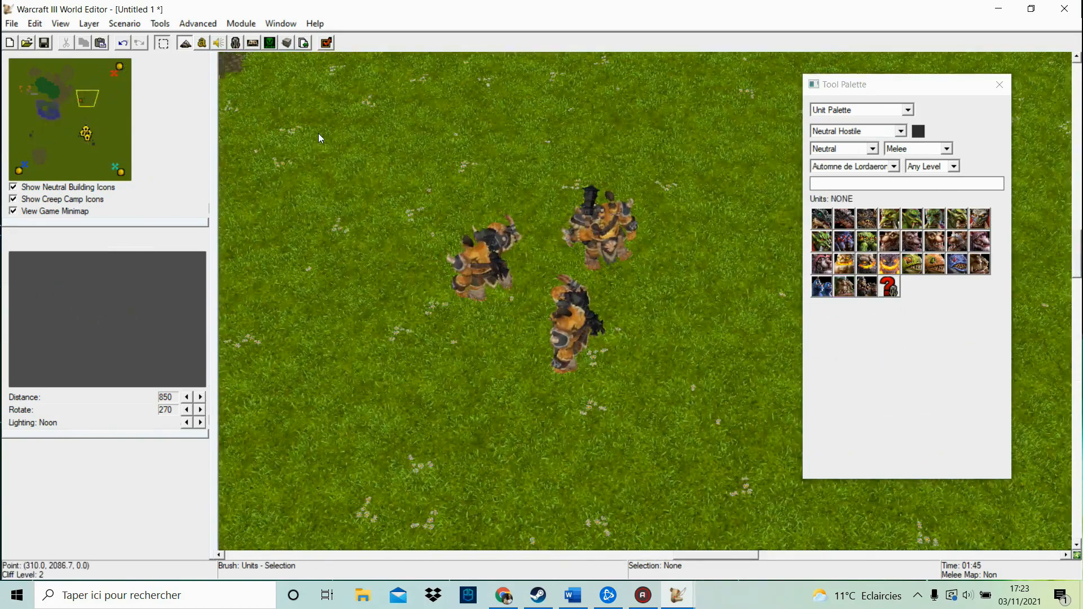
left_click(83, 104)
left_click_drag(512, 212, 709, 347)
left_click(530, 397)
left_click(558, 234)
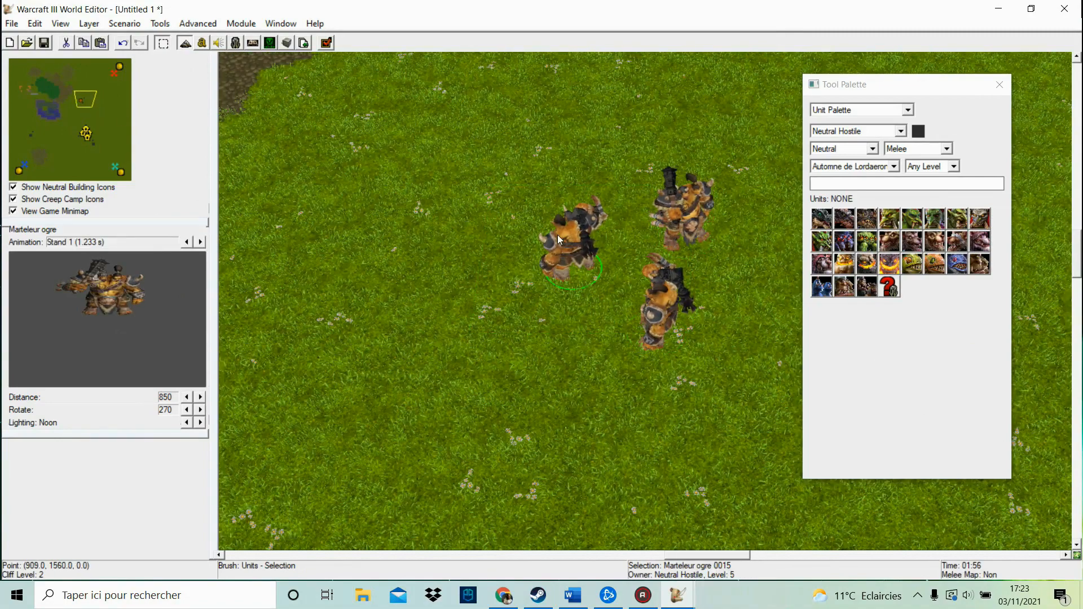
left_click_drag(533, 123, 693, 414)
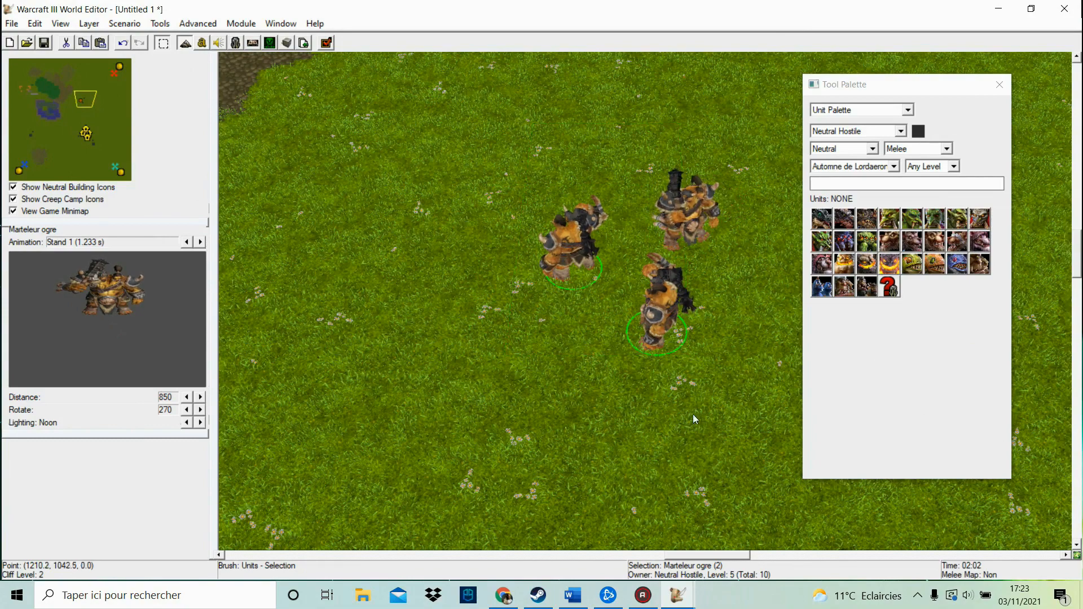
key("Return")
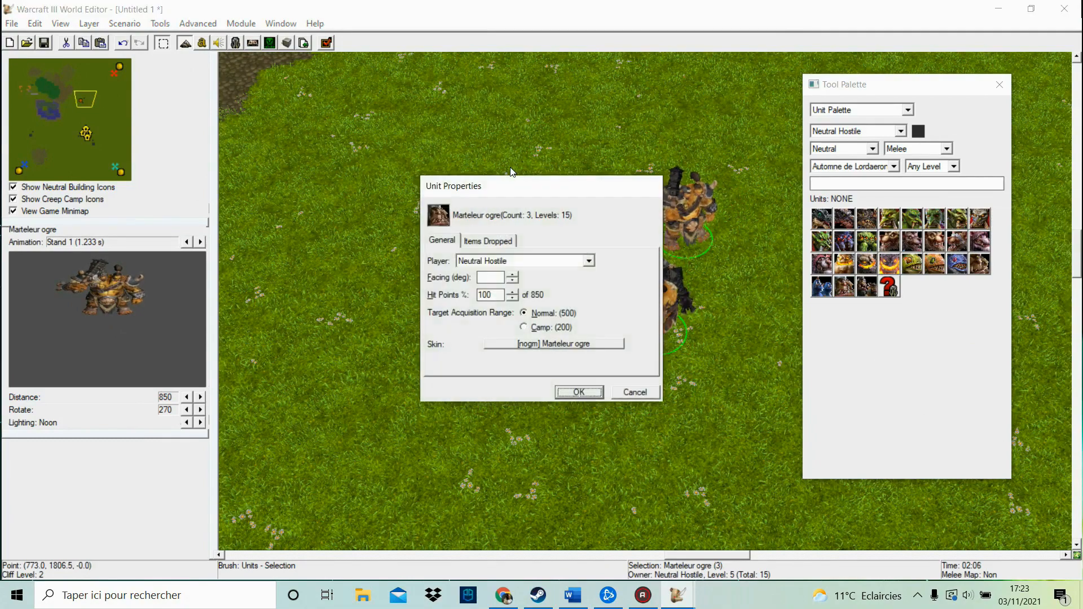
left_click(569, 327)
left_click(578, 393)
Check the acquisition range in the properties of the westernmost Marteleur ogre
scroll(379, 249, "down", 2)
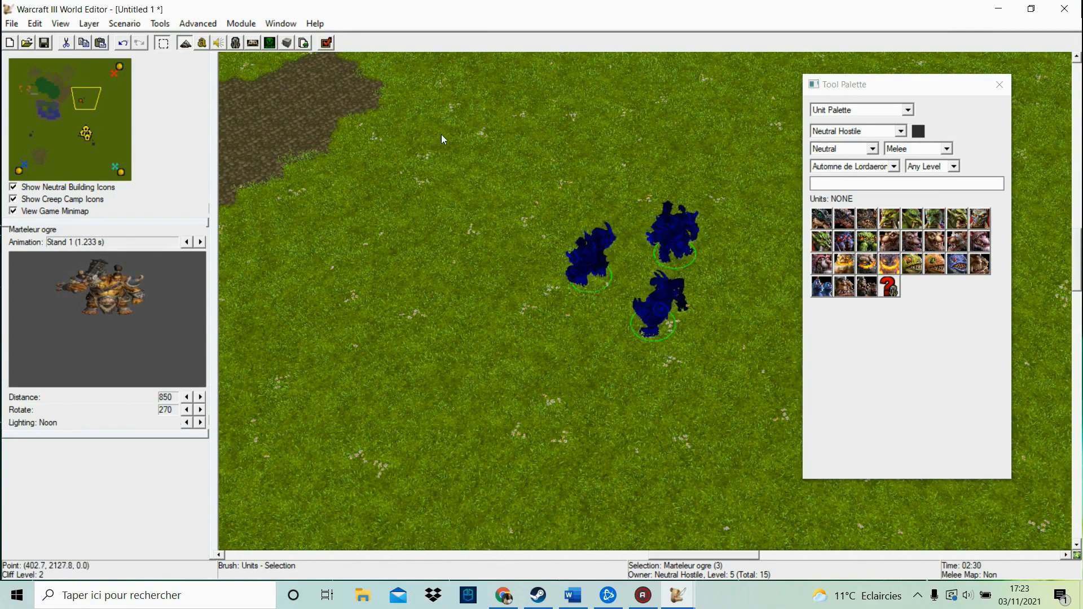
left_click(534, 325)
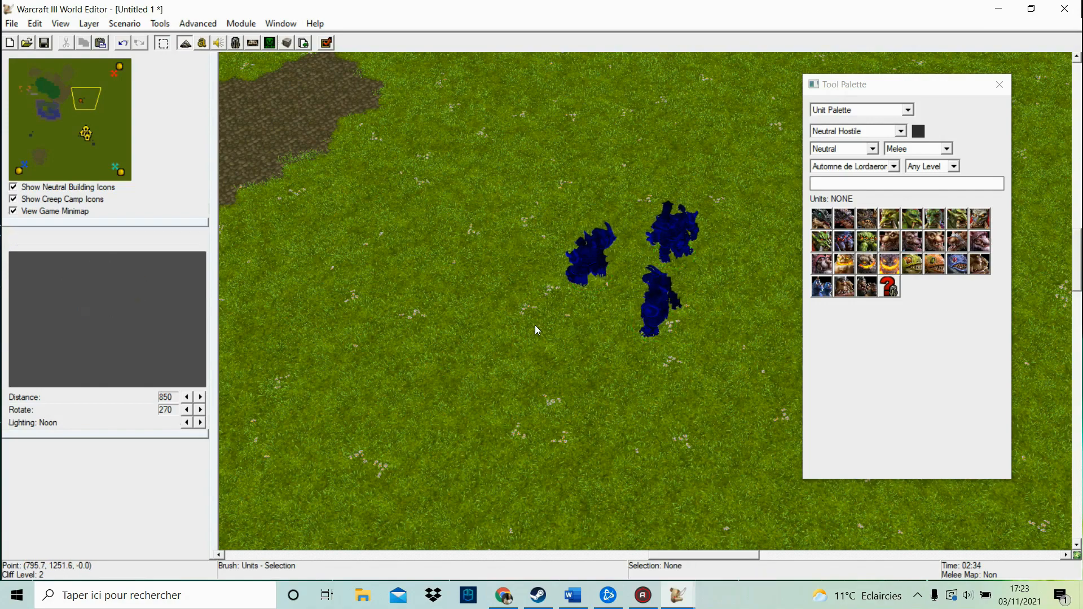
double_click(596, 252)
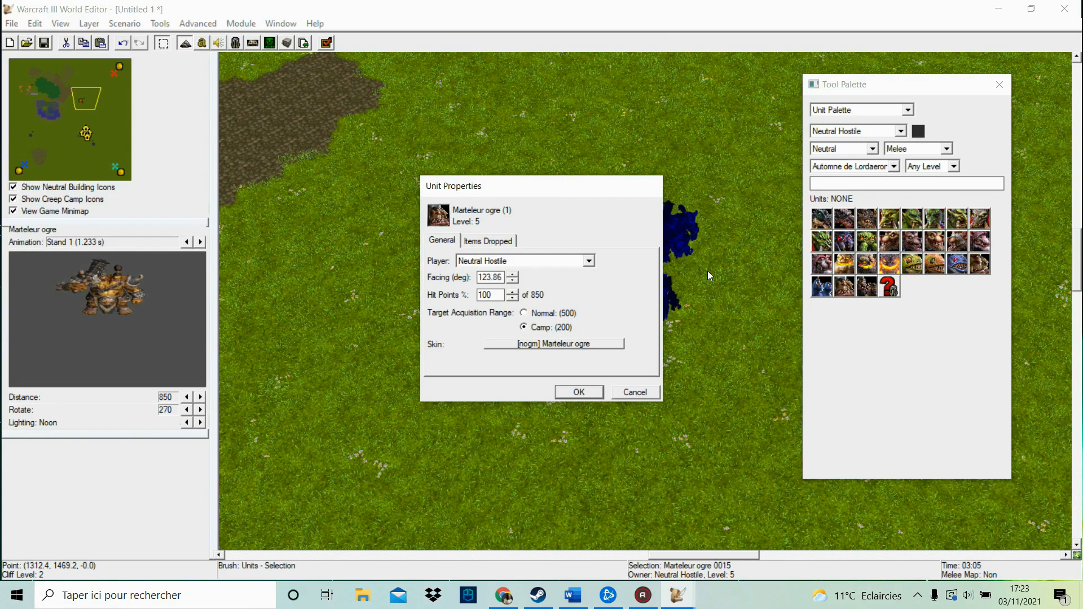
left_click(652, 390)
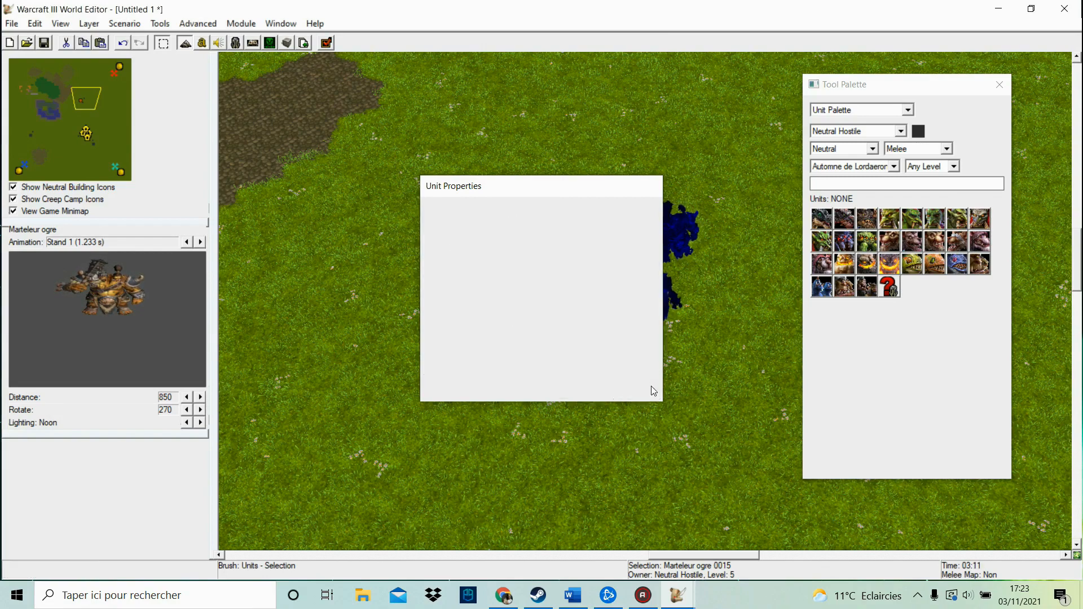
Make the westernmost Marteleur ogre use a custom item table for drops on death, and create a new item set
left_click(558, 347)
double_click(583, 262)
double_click(549, 257)
left_click(564, 258)
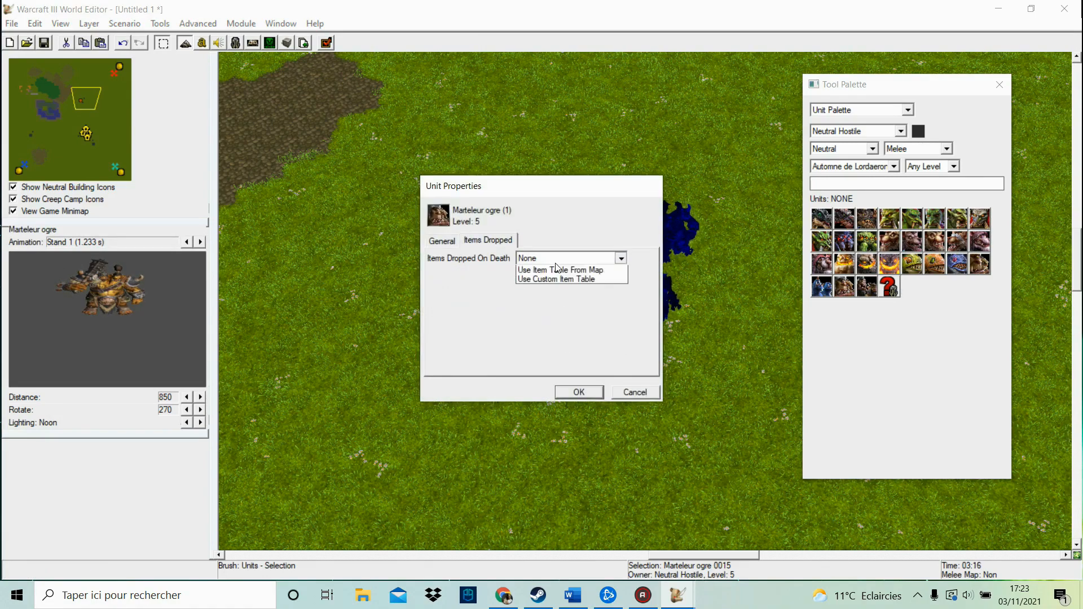
left_click(544, 279)
left_click(616, 279)
Add a random Level 1 item of any class with 100% chance to the ogre's item set
left_click(631, 311)
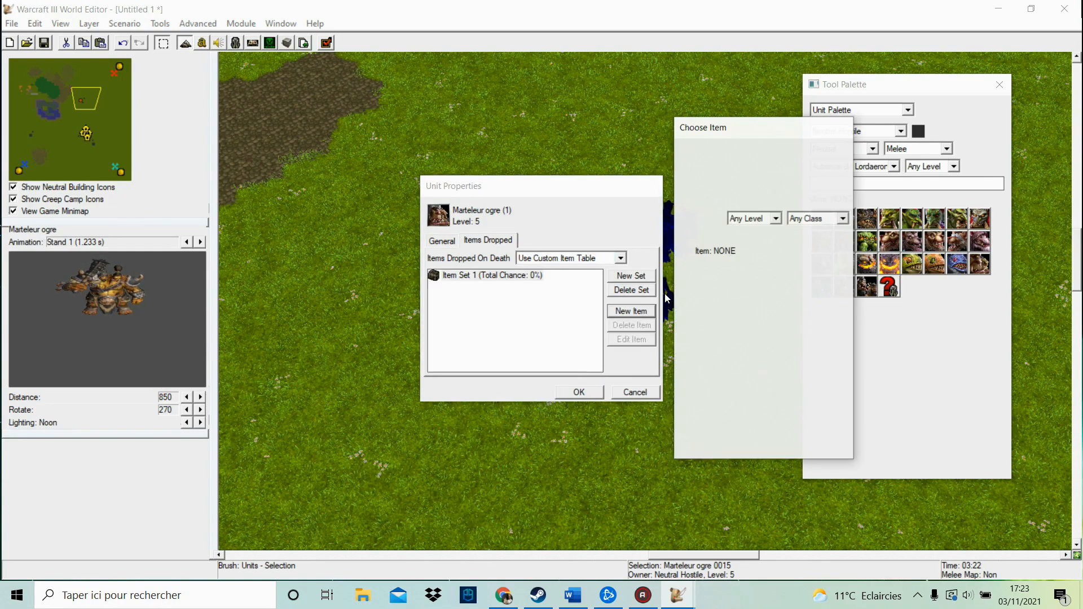
left_click(776, 185)
left_click(751, 209)
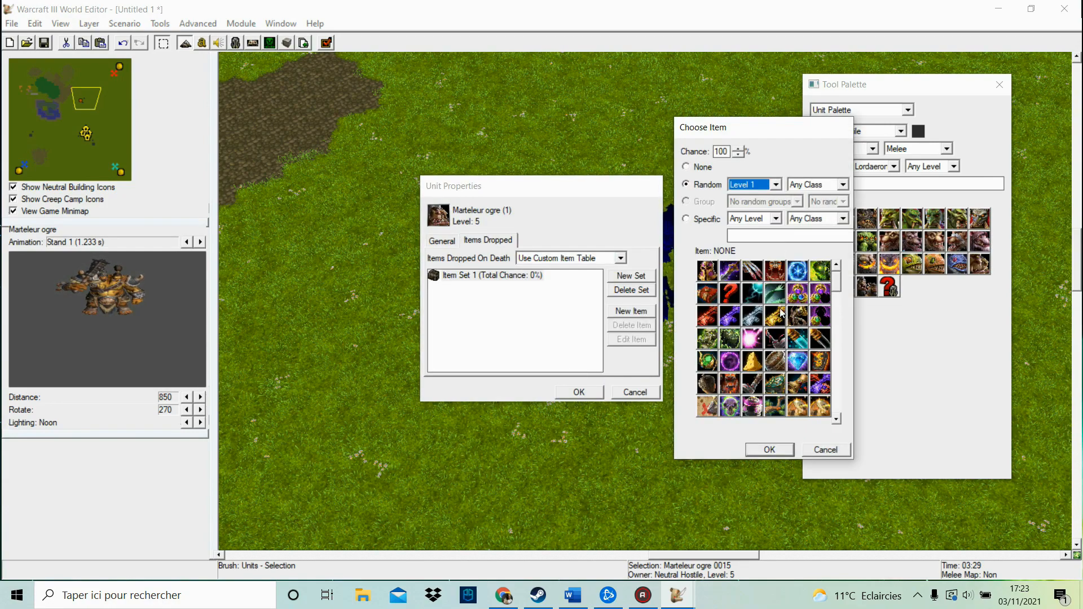
left_click(769, 449)
left_click(578, 392)
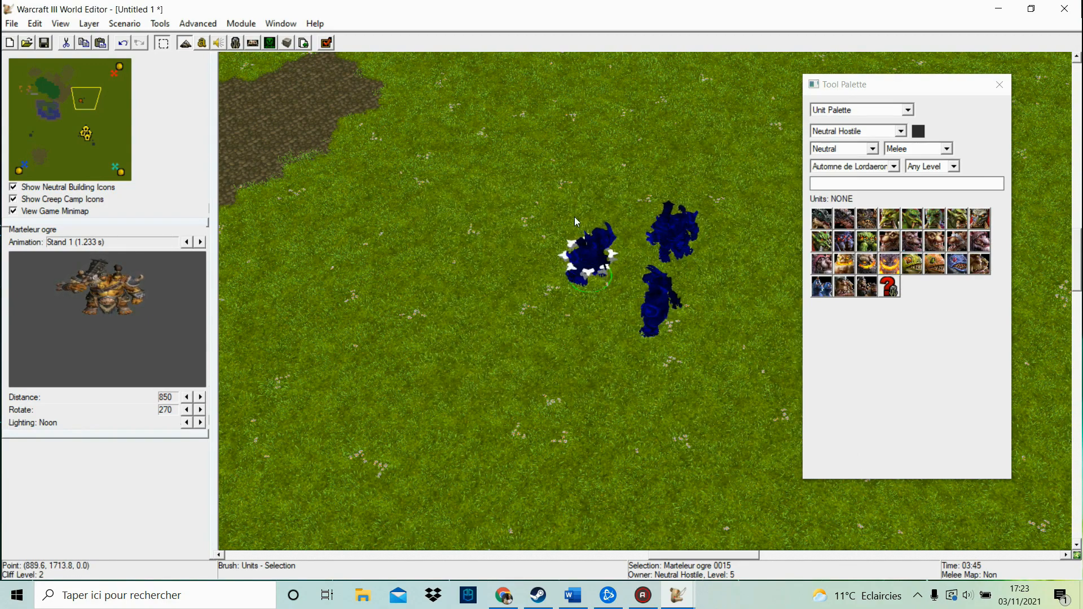
left_click(90, 100)
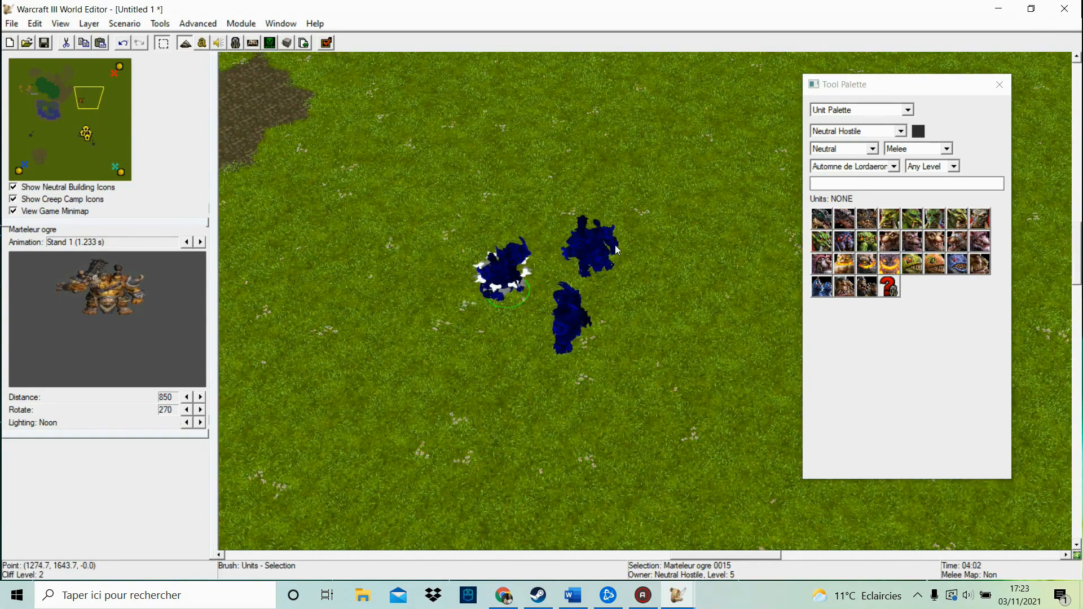
left_click(39, 104)
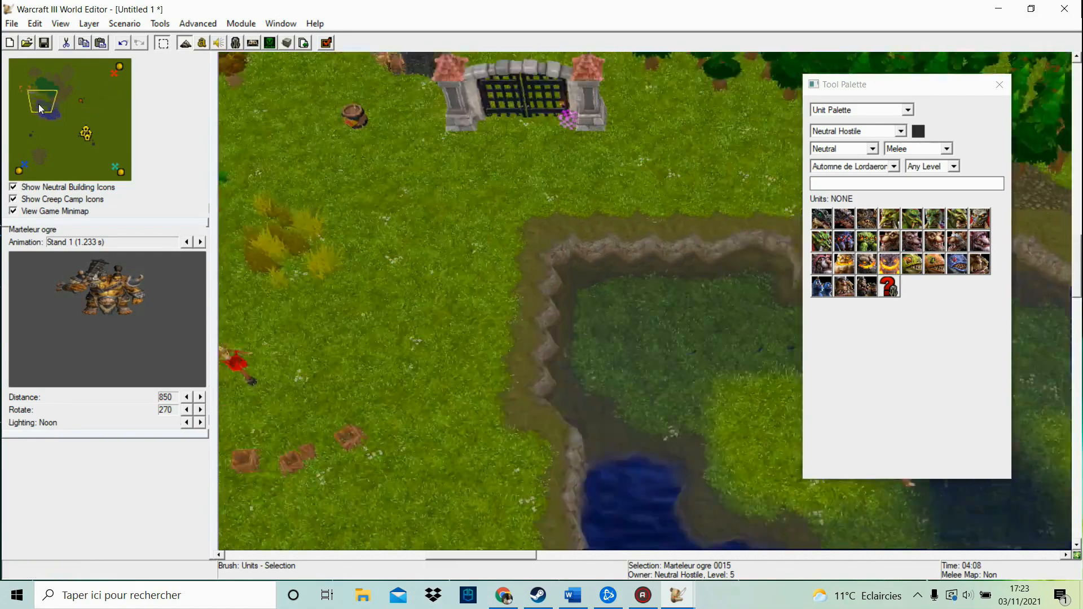
Delete all the Marteleur ogres of the creep camp in the northeast part of the map
left_click(82, 101)
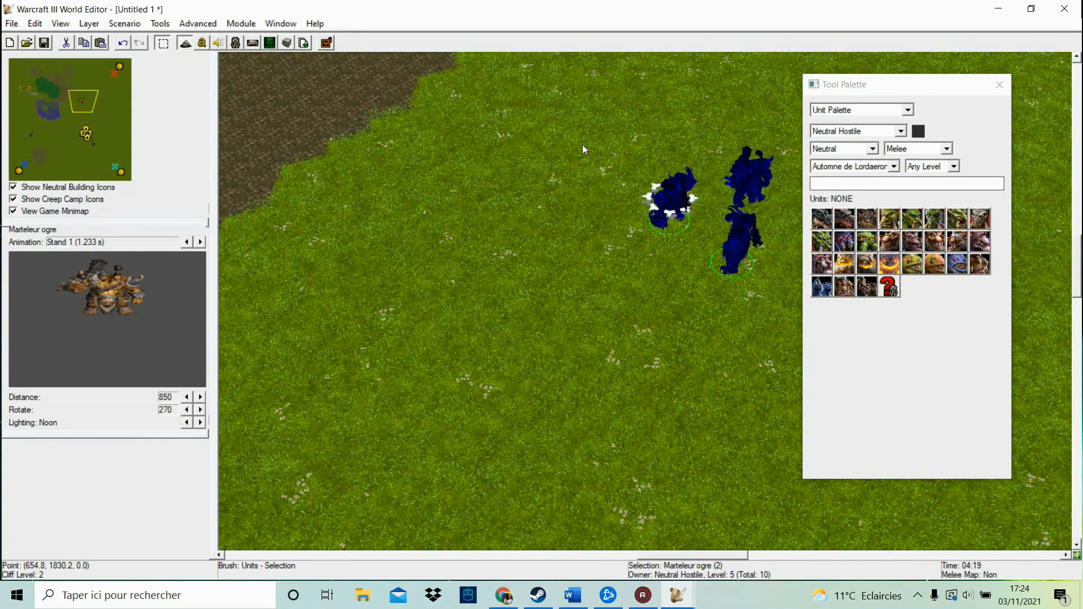
key("Delete")
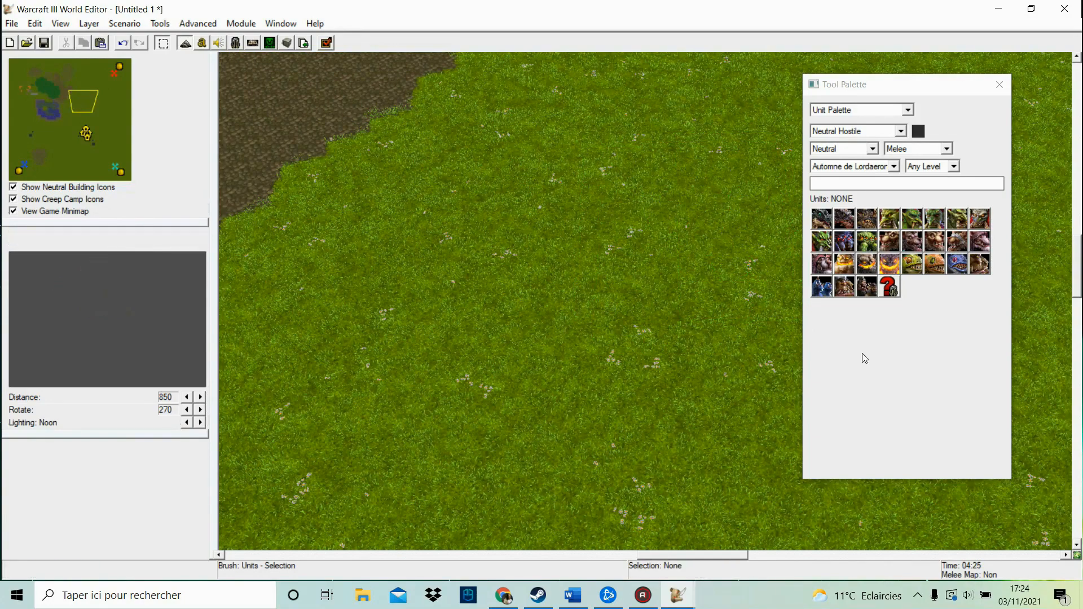
left_click(873, 130)
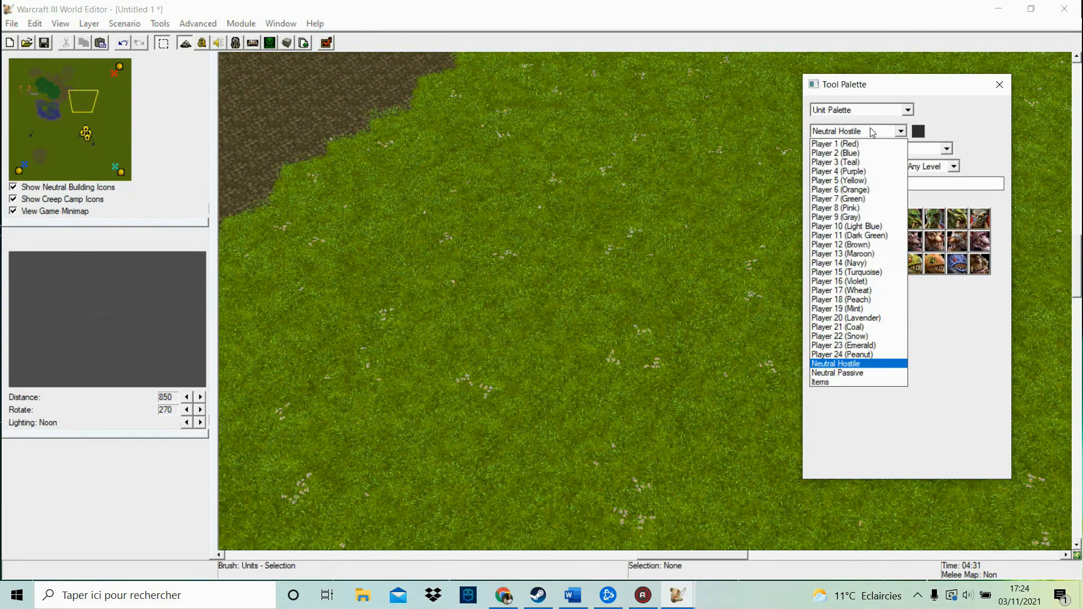
left_click(840, 363)
left_click(901, 130)
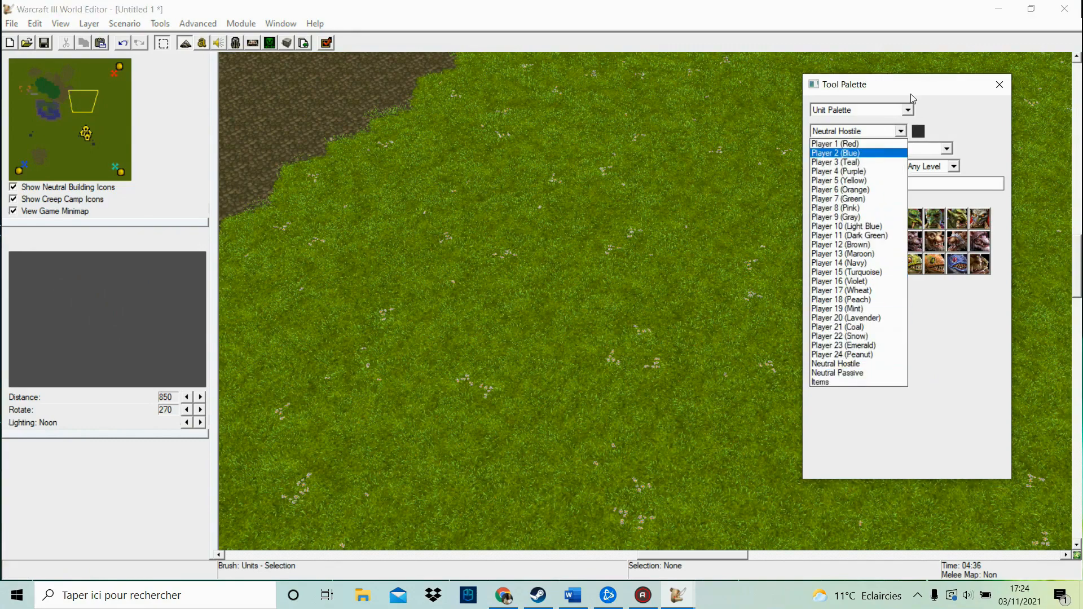
Switch to region editing and draw a rectangular region about 640 by 544 units on the open grass in the east
left_click(891, 110)
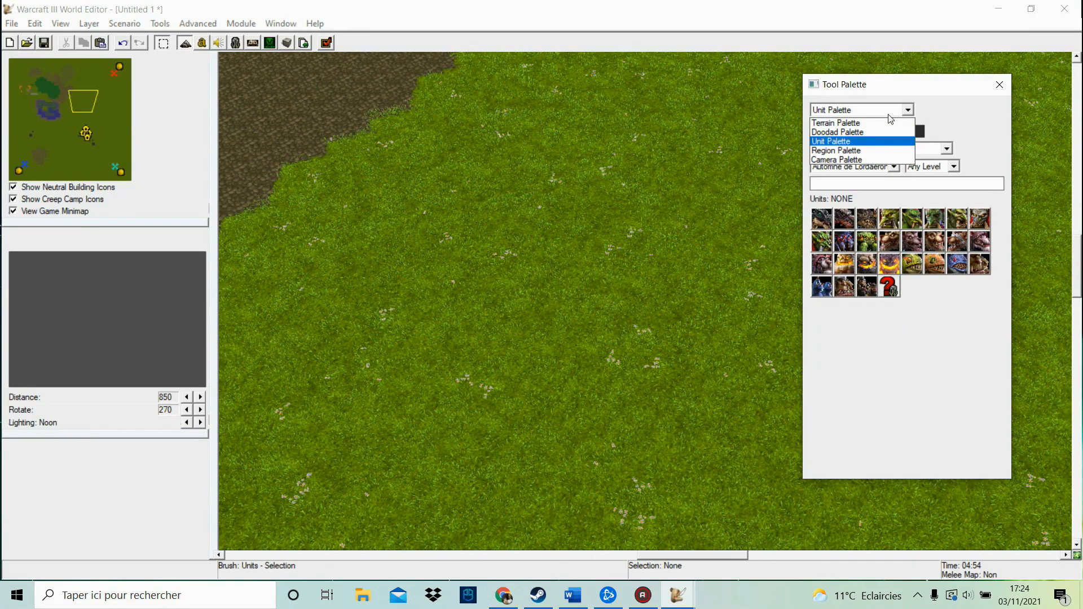
left_click(863, 151)
left_click(97, 109)
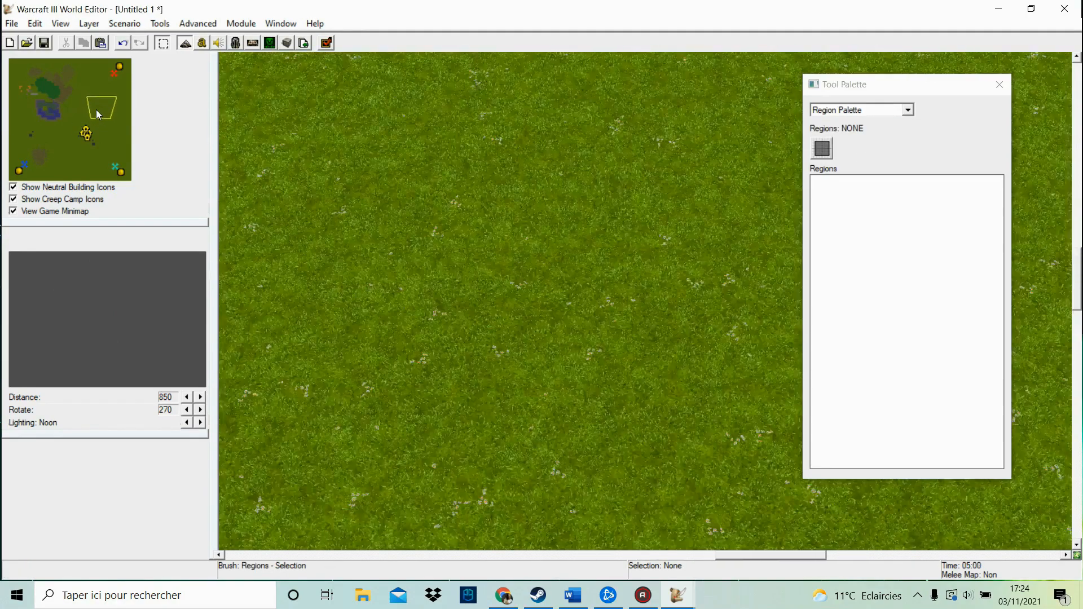
left_click(821, 149)
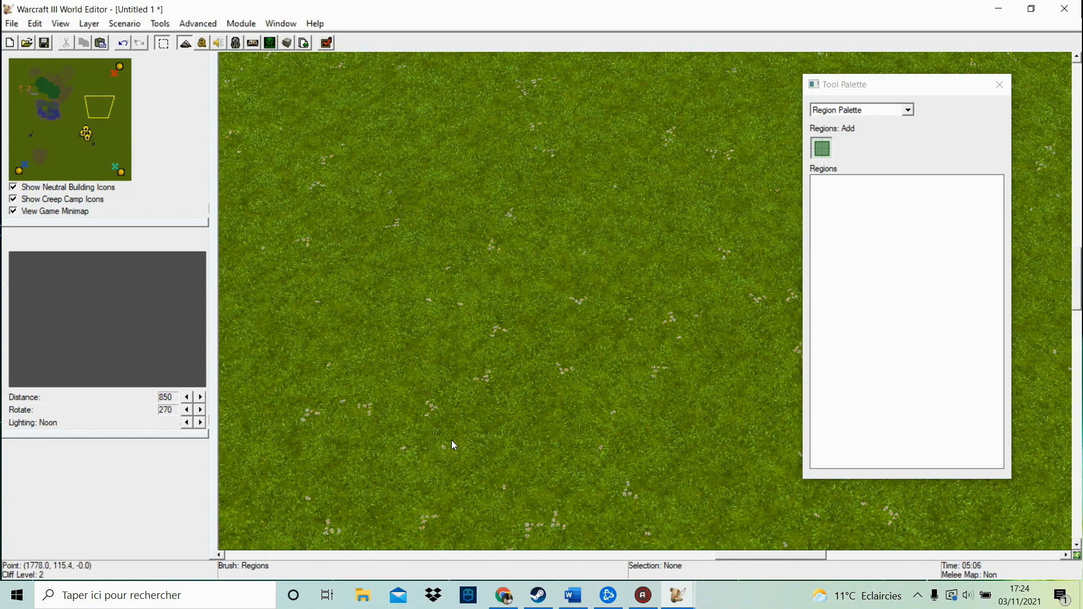
left_click_drag(452, 445, 670, 288)
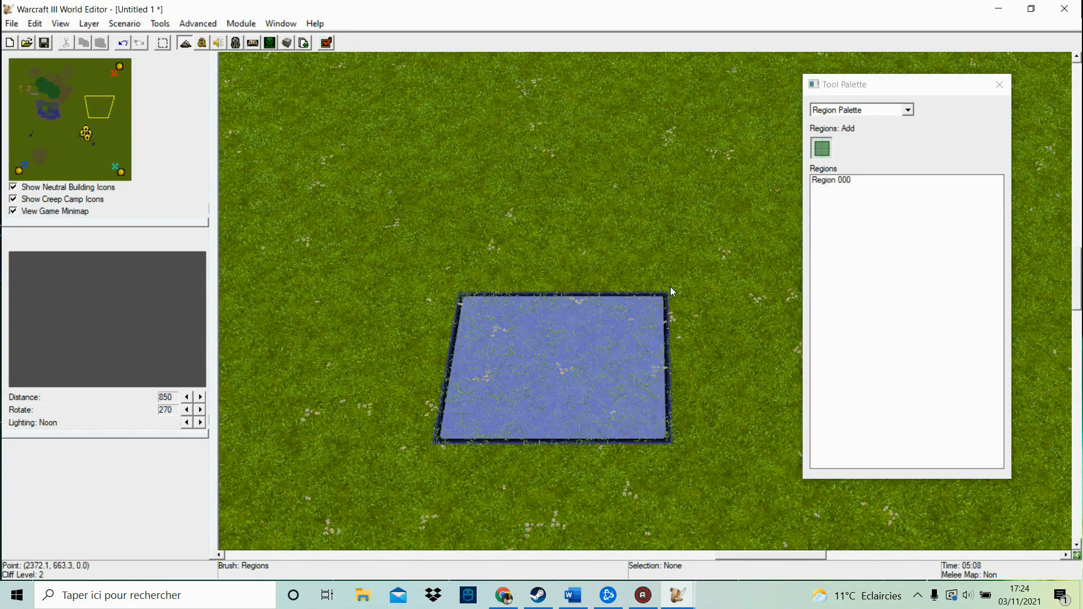
Rename the new region as uuu
left_click(165, 45)
double_click(611, 370)
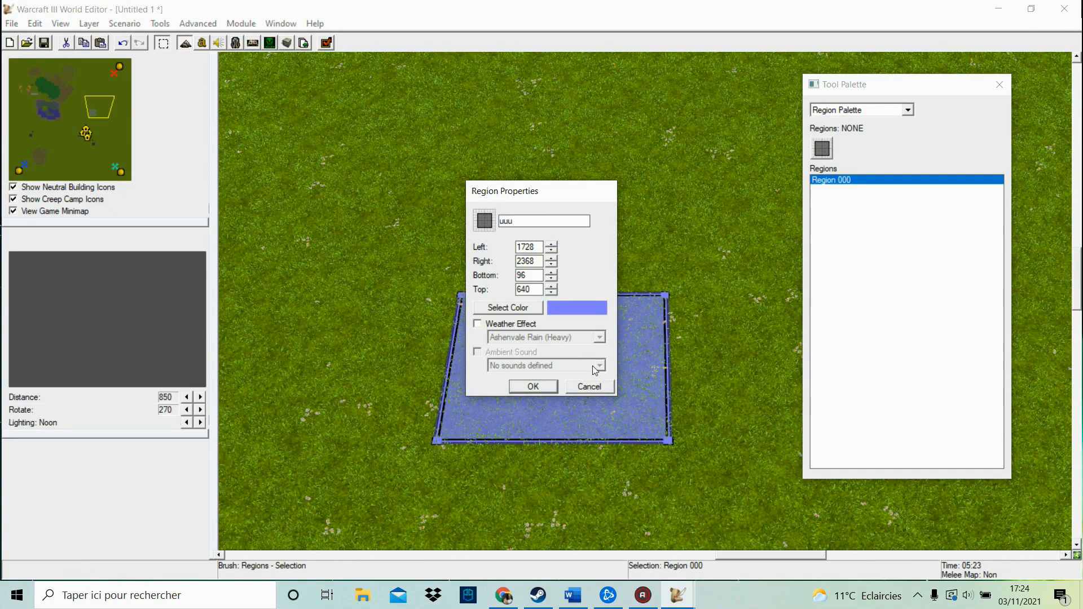
left_click(533, 387)
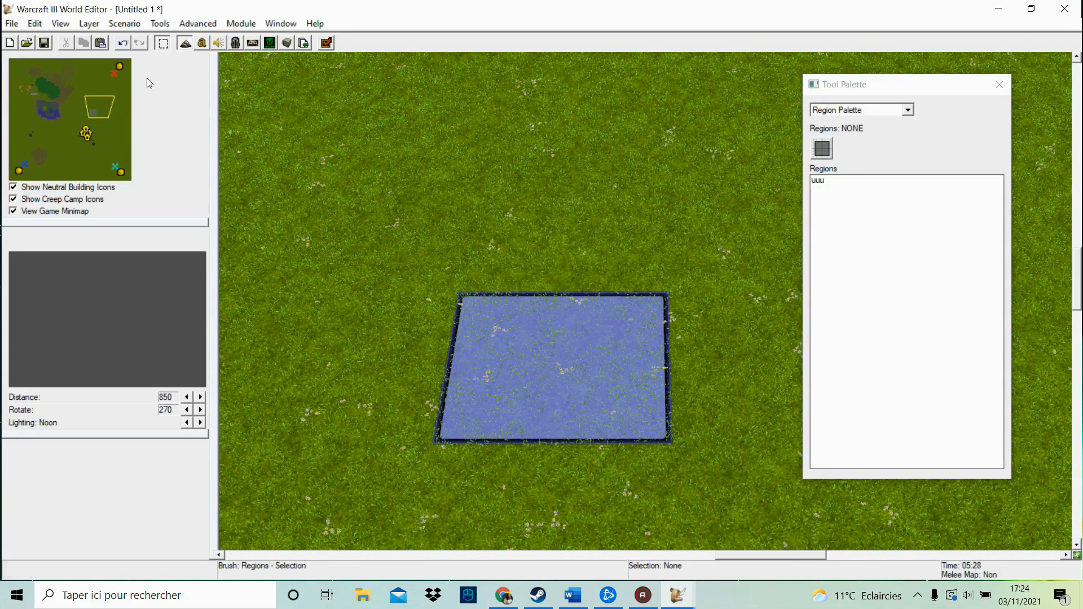
Hide the regions in the map view and show them again
left_click(89, 24)
mouse_move(60, 23)
left_click(95, 293)
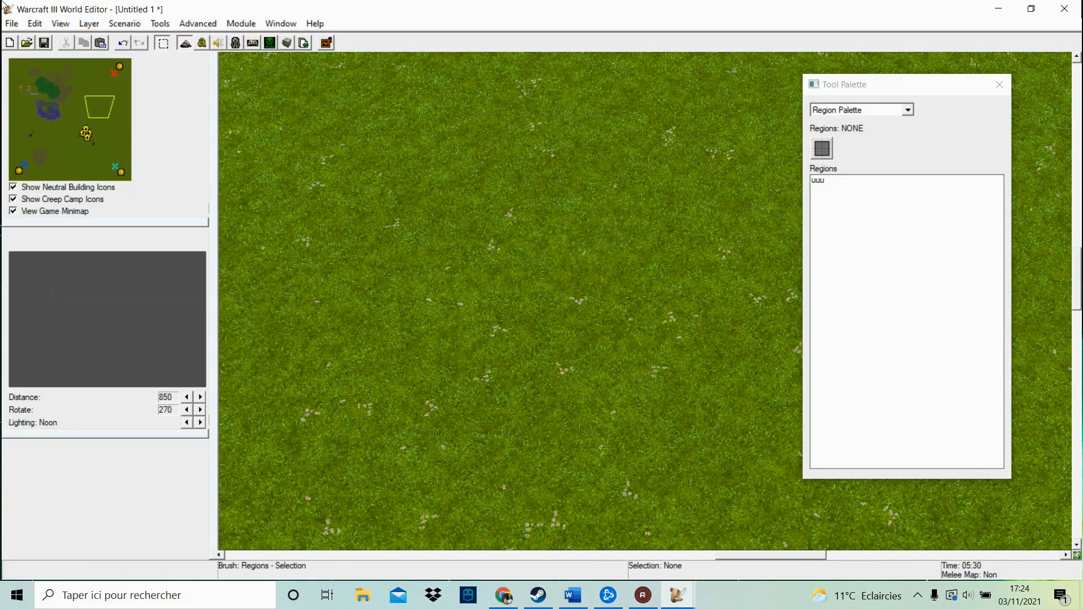
left_click(61, 23)
left_click(93, 292)
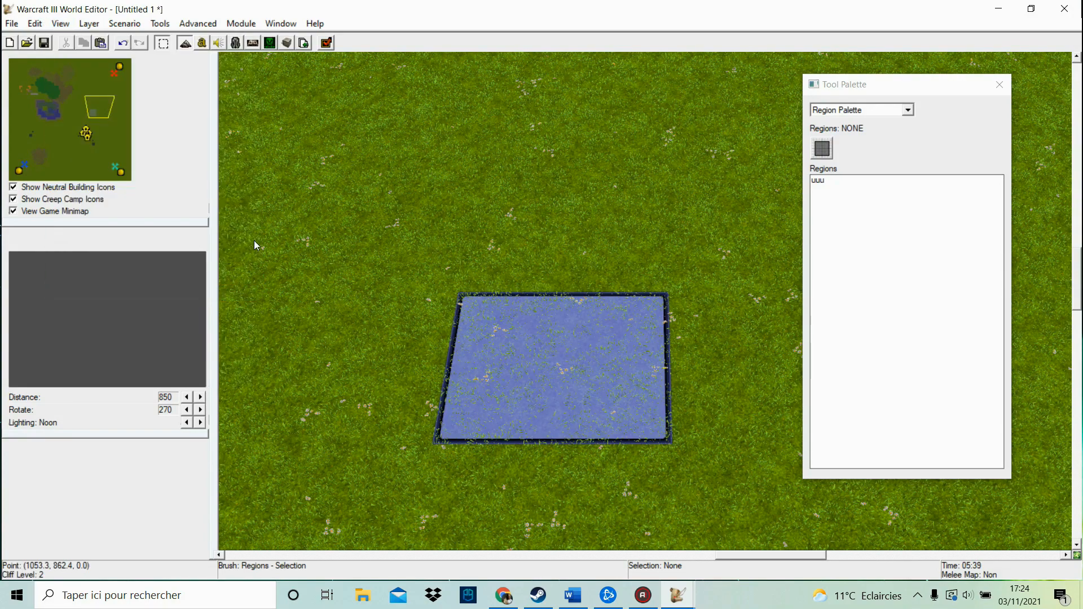
Enable the Ashenvale Rain (Heavy) weather effect on region uuu and move it northwest, spanning about 1600 to 2304 and 192 to 768
double_click(519, 333)
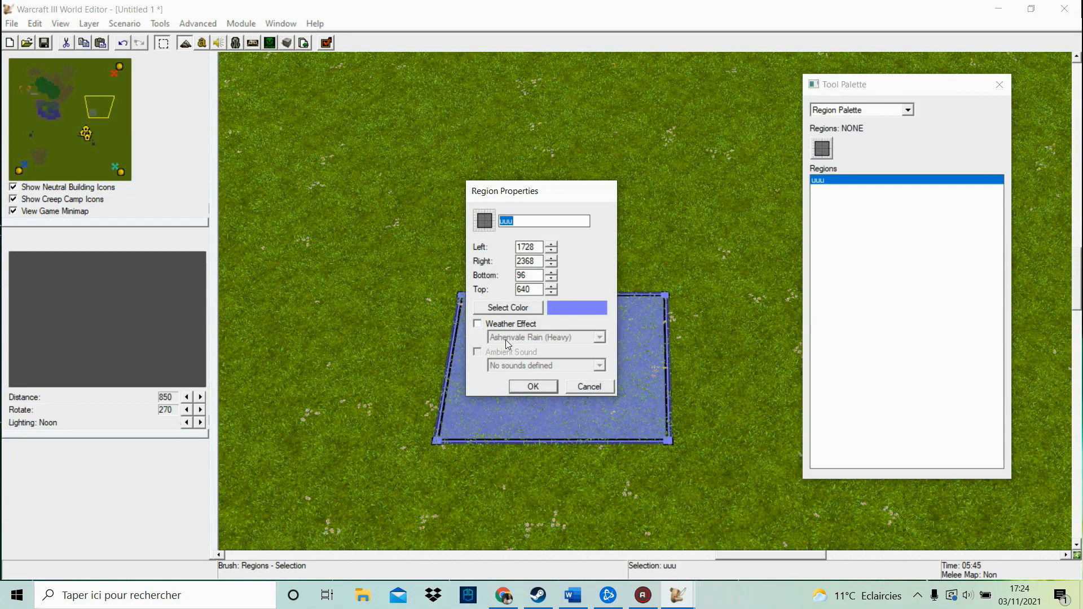
left_click(510, 323)
left_click(536, 388)
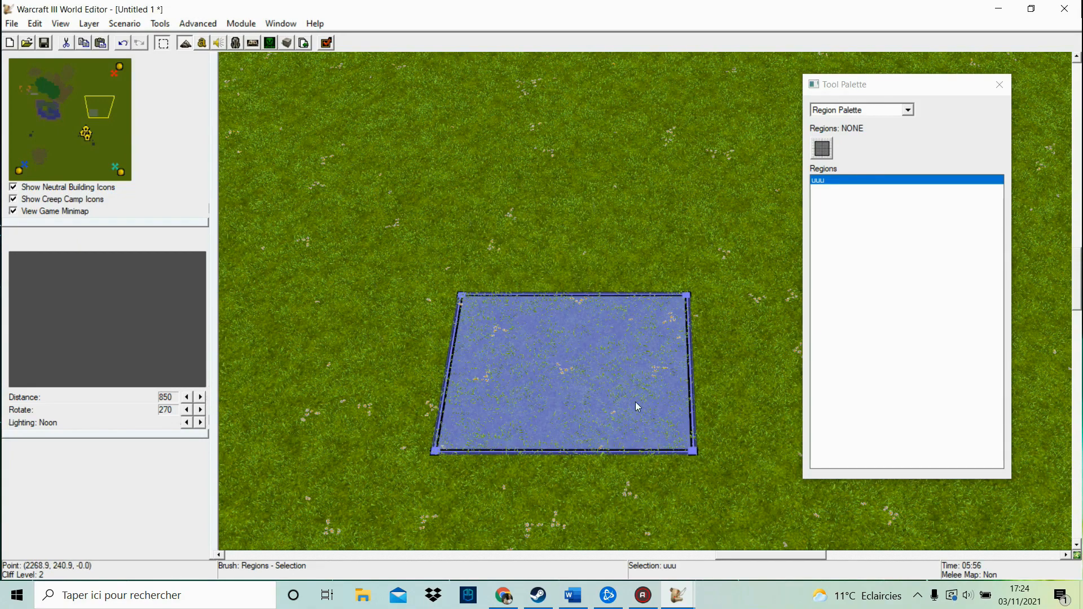
left_click_drag(638, 406, 590, 359)
Set the region's weather effect to Dalaran Shield
double_click(590, 360)
left_click(599, 338)
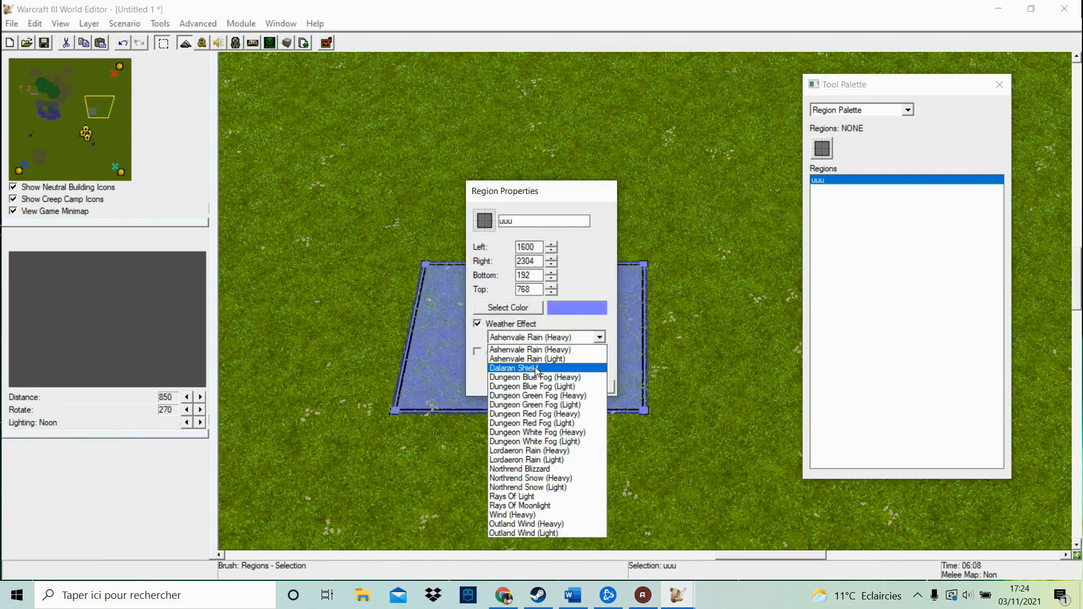
left_click(536, 371)
left_click(546, 384)
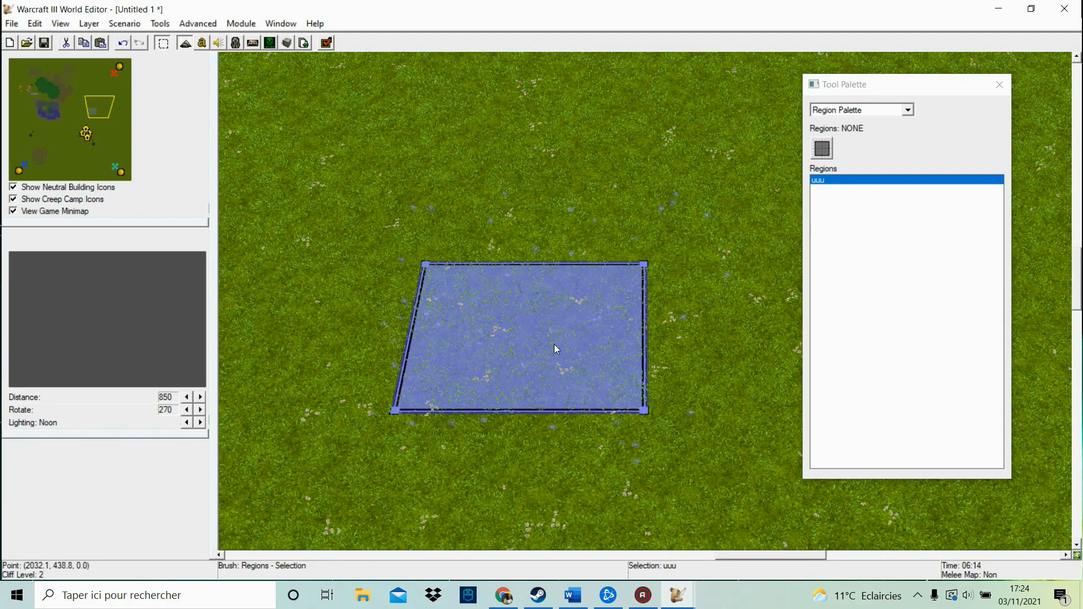
Set the region's weather effect to Lordaeron Rain (Light)
double_click(550, 323)
left_click(599, 337)
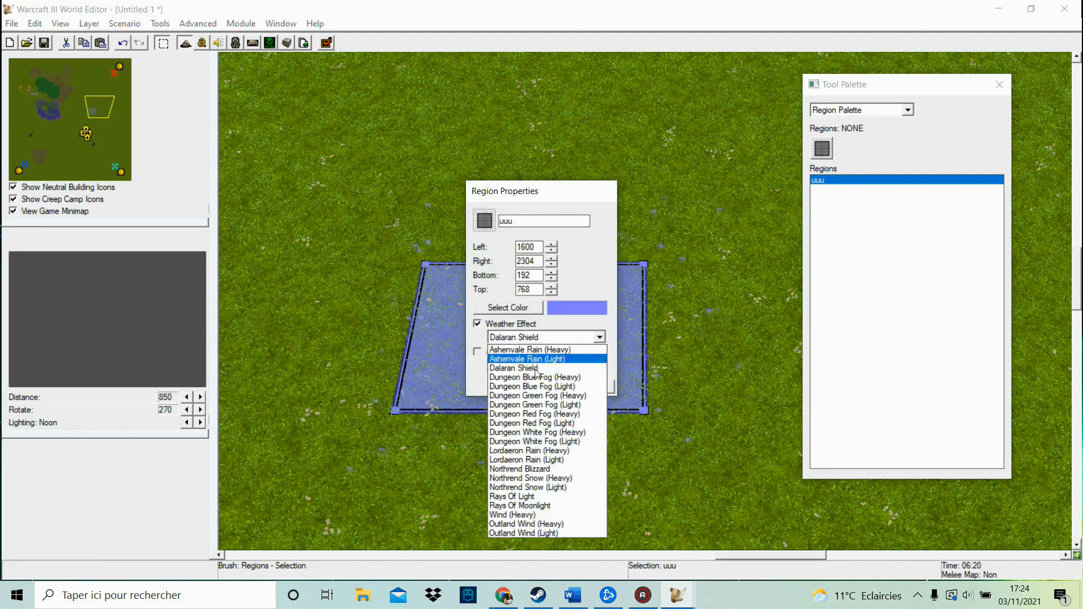
left_click(561, 455)
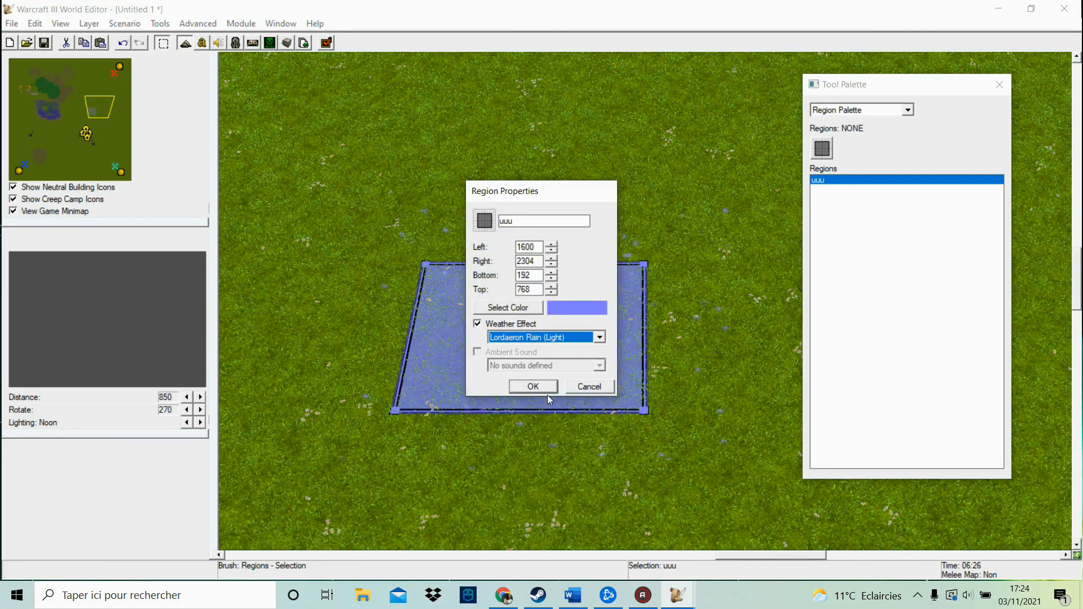
left_click(545, 386)
Set the region's weather effect to Wind (Heavy)
double_click(537, 358)
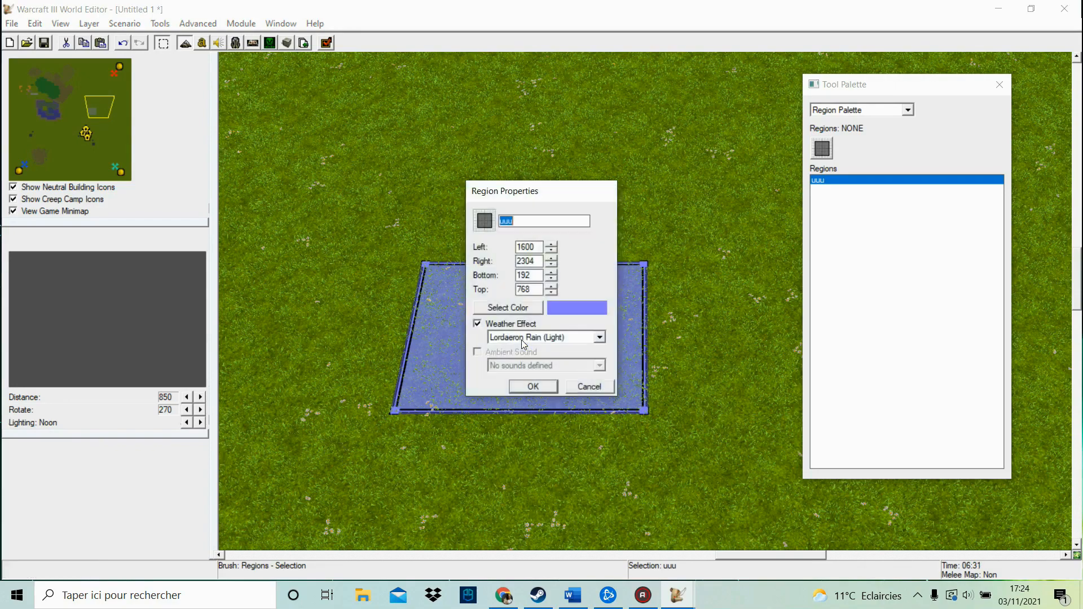
left_click(599, 337)
left_click(526, 524)
left_click(539, 385)
Examine the name, available weather effects and ambient sound setting in the properties of region uuu
double_click(546, 359)
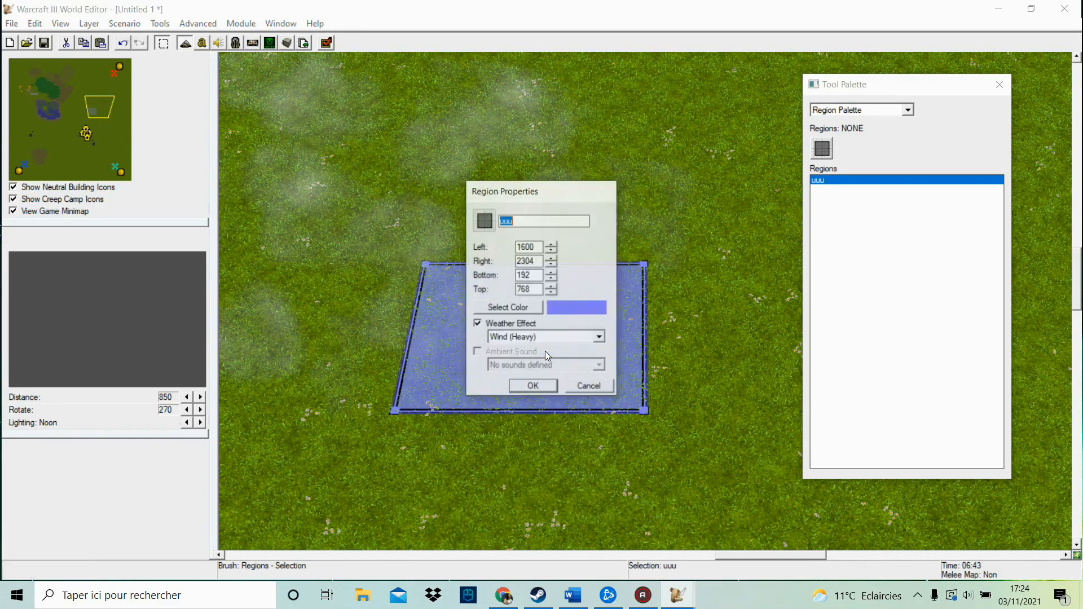
left_click(599, 337)
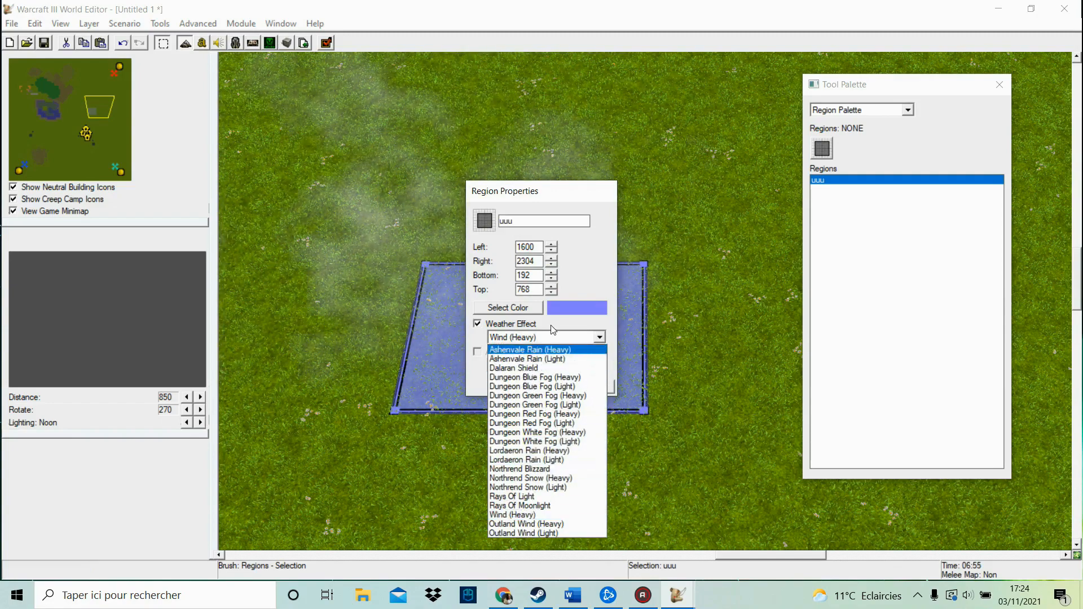
left_click(597, 337)
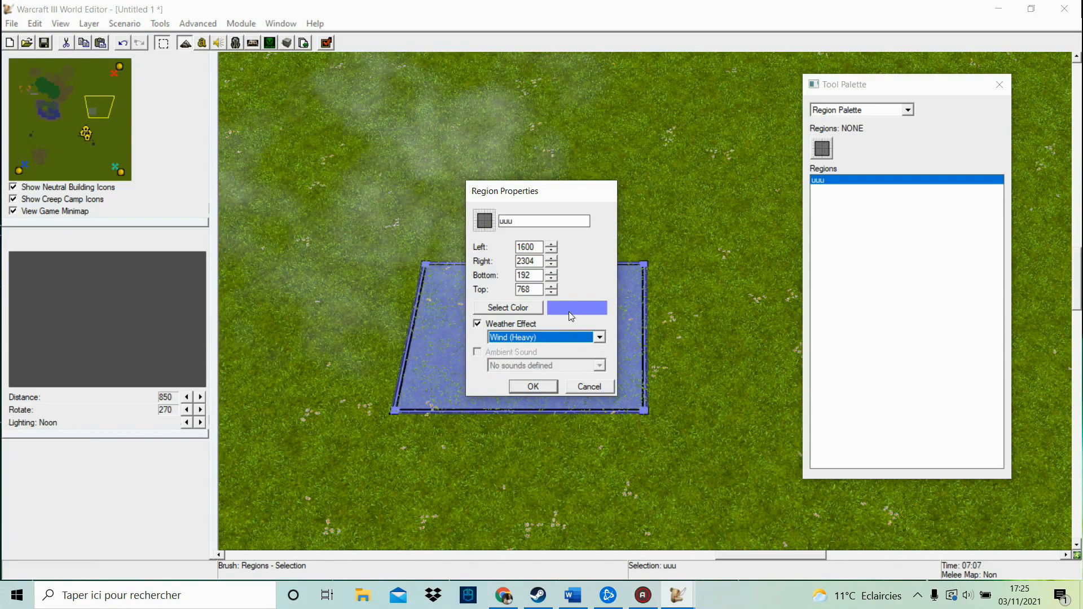
double_click(503, 221)
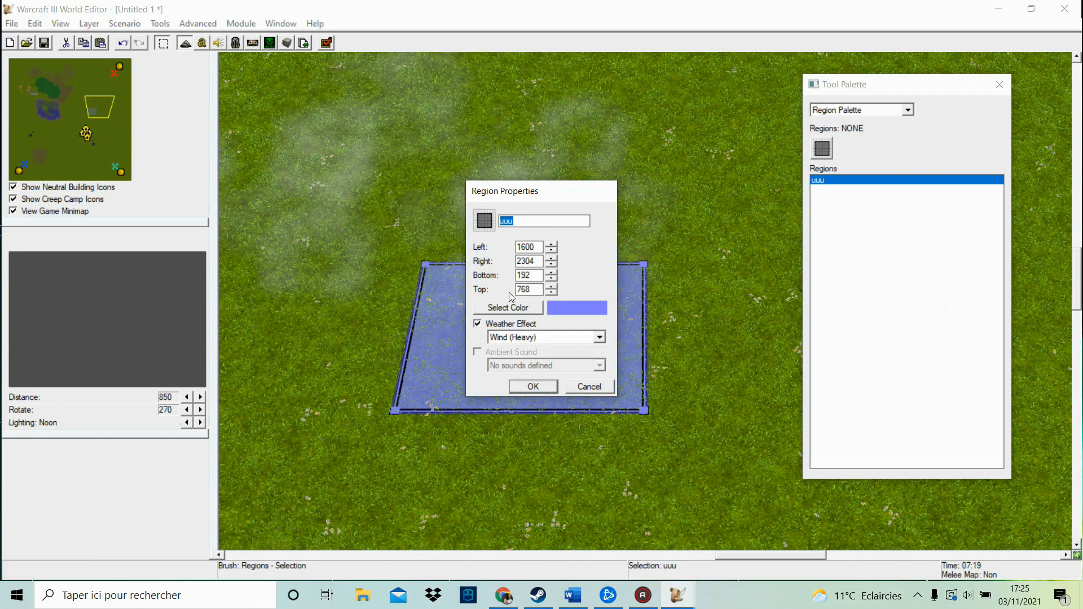
left_click(541, 337)
left_click(542, 334)
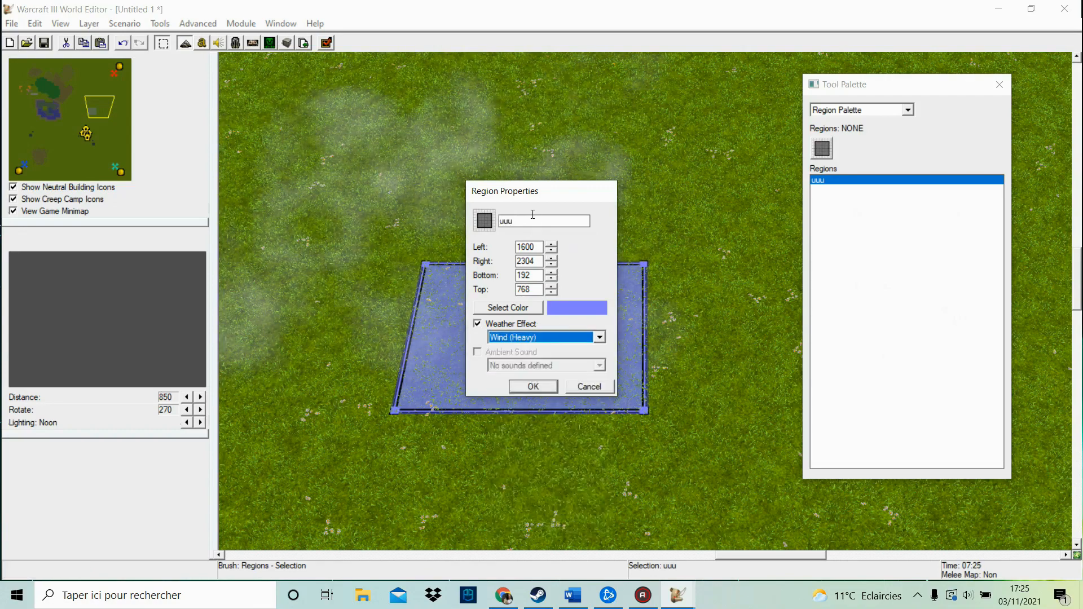
left_click(477, 323)
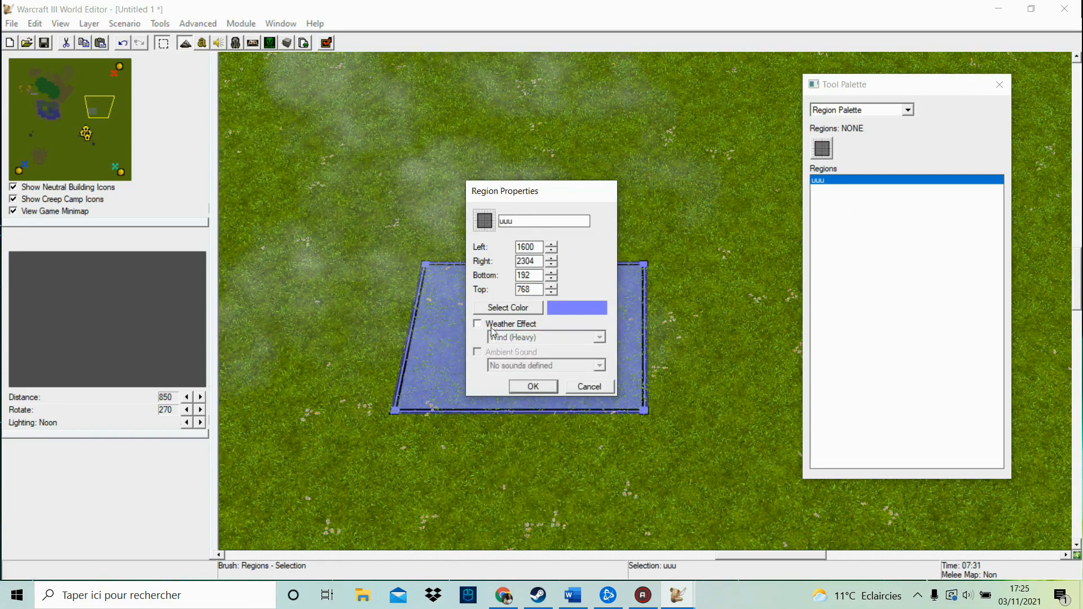
left_click(481, 324)
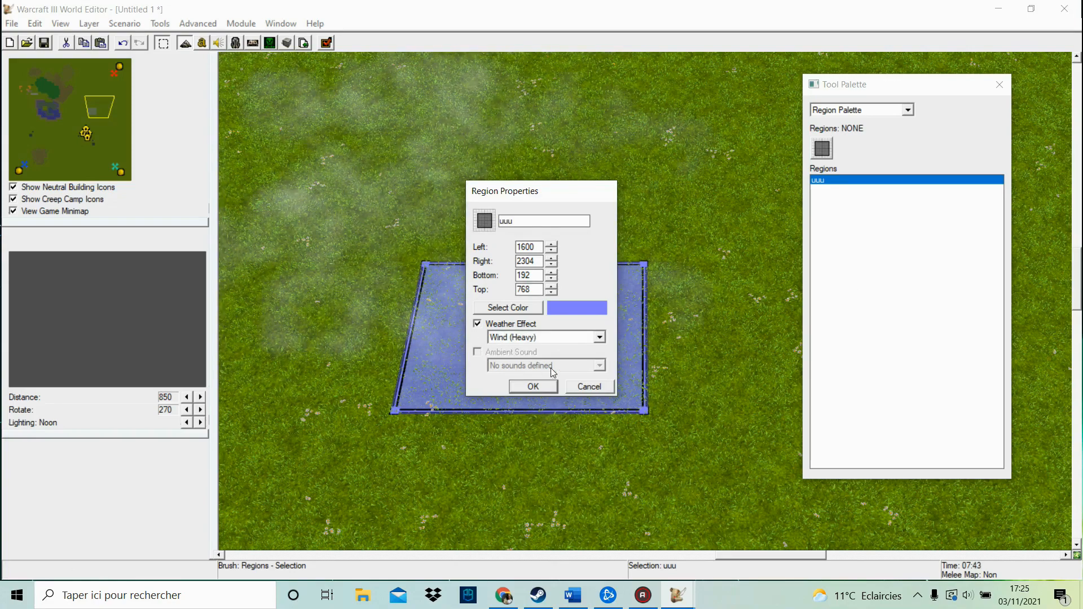
left_click(533, 387)
left_click(254, 95)
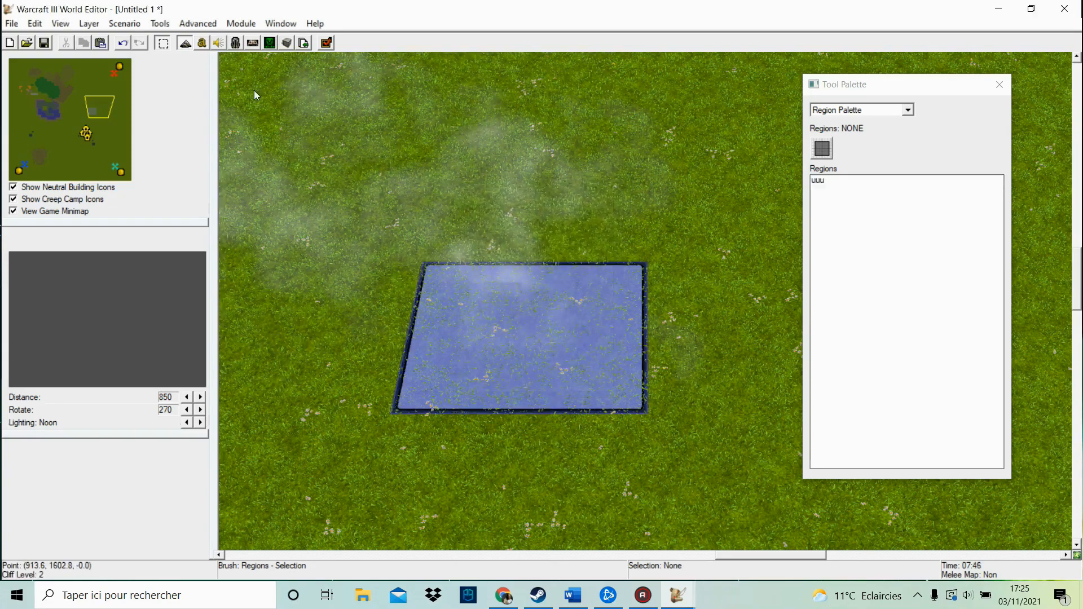
Open the Sound Editor and add RainAmbience.flac from the internal Ambient folder to the map as a sound
left_click(220, 44)
scroll(362, 189, "down", 15)
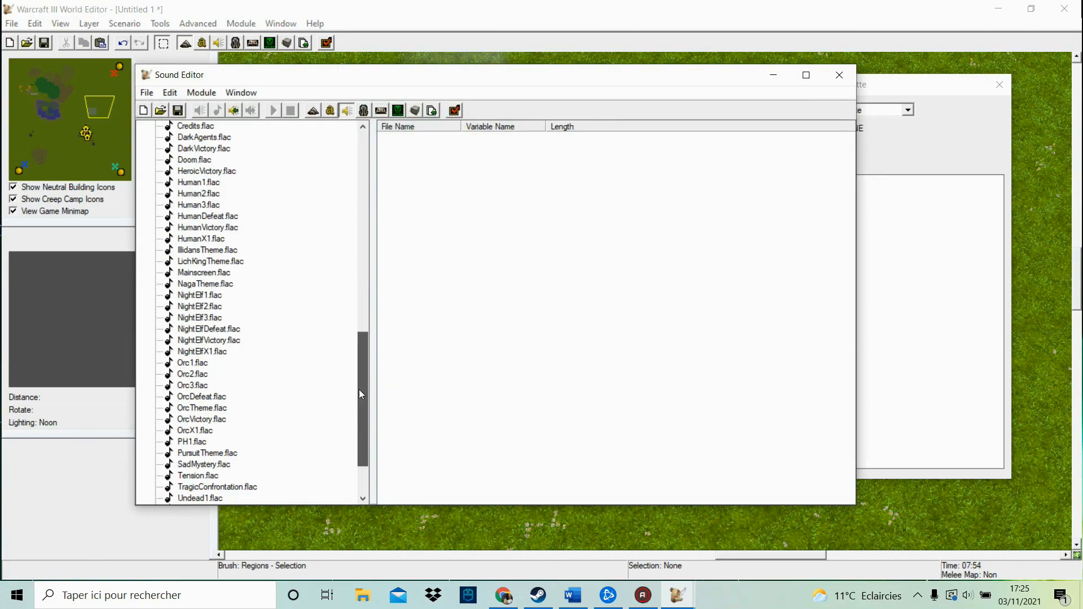
left_click(201, 295)
scroll(366, 364, "up", 15)
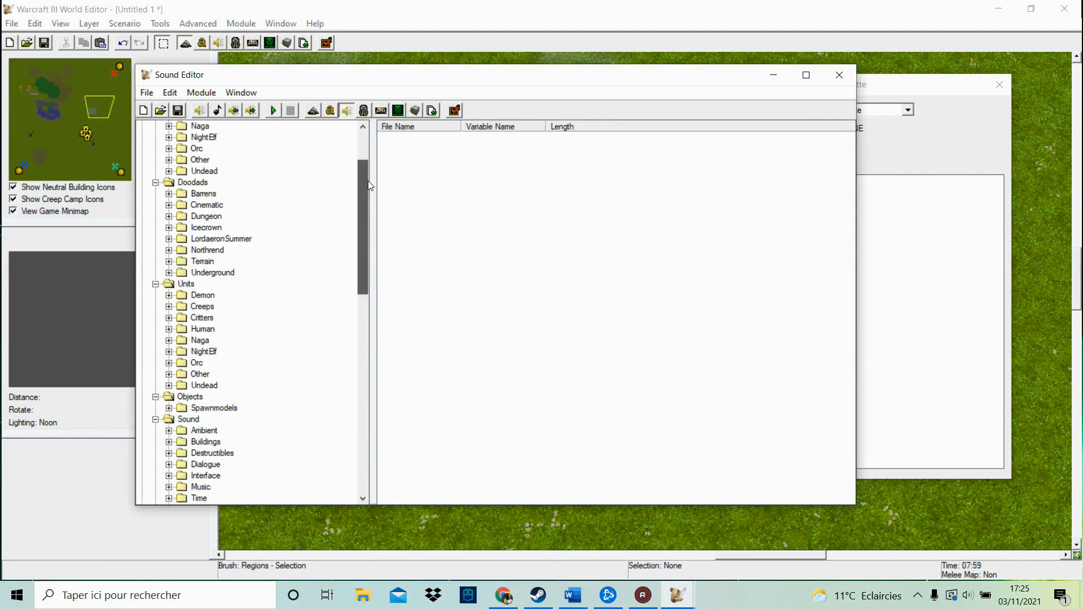
left_click(170, 431)
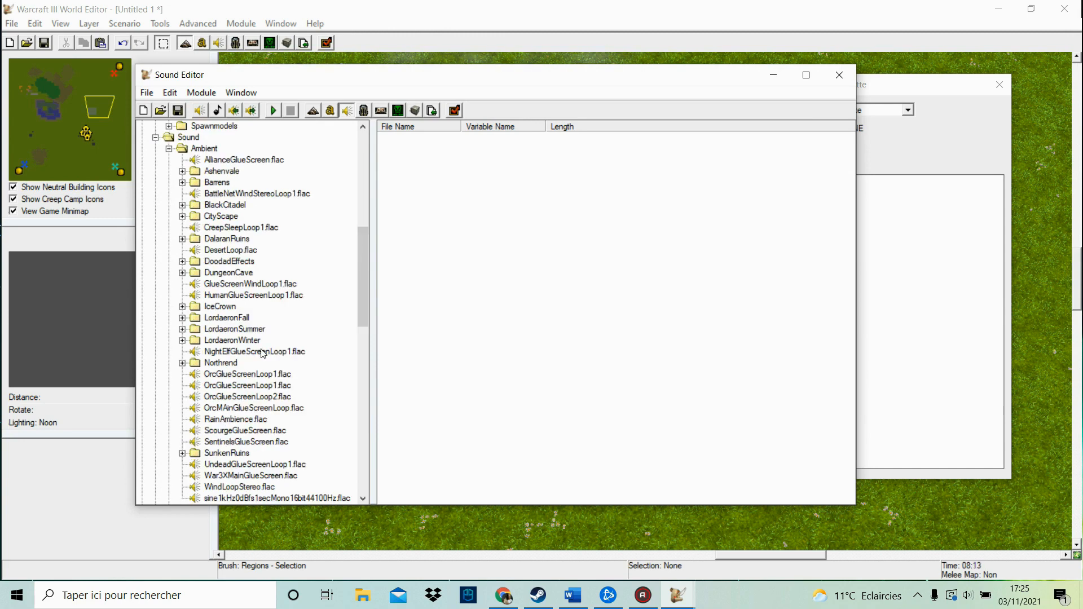
right_click(256, 420)
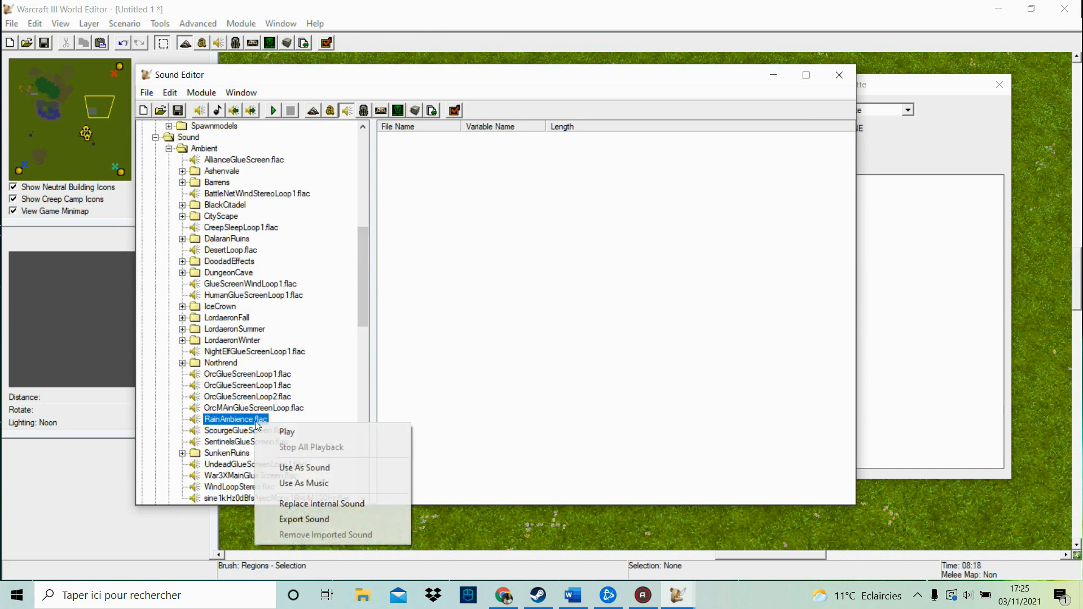
left_click(318, 467)
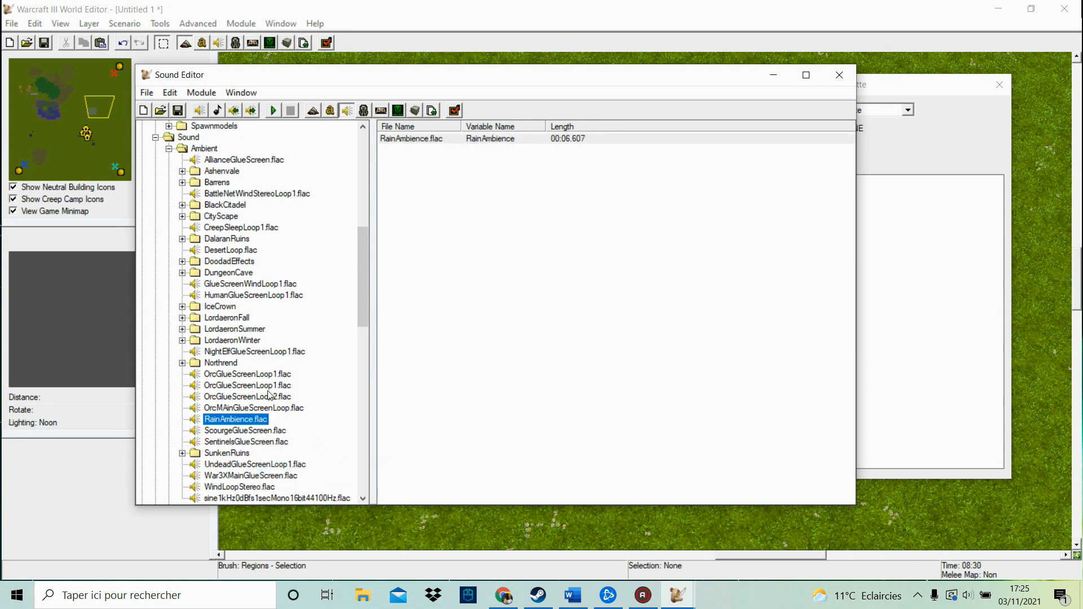
Check the usage options of OrcGlueScreenLoop2.flac and browse the internal music files
right_click(285, 394)
left_click(346, 461)
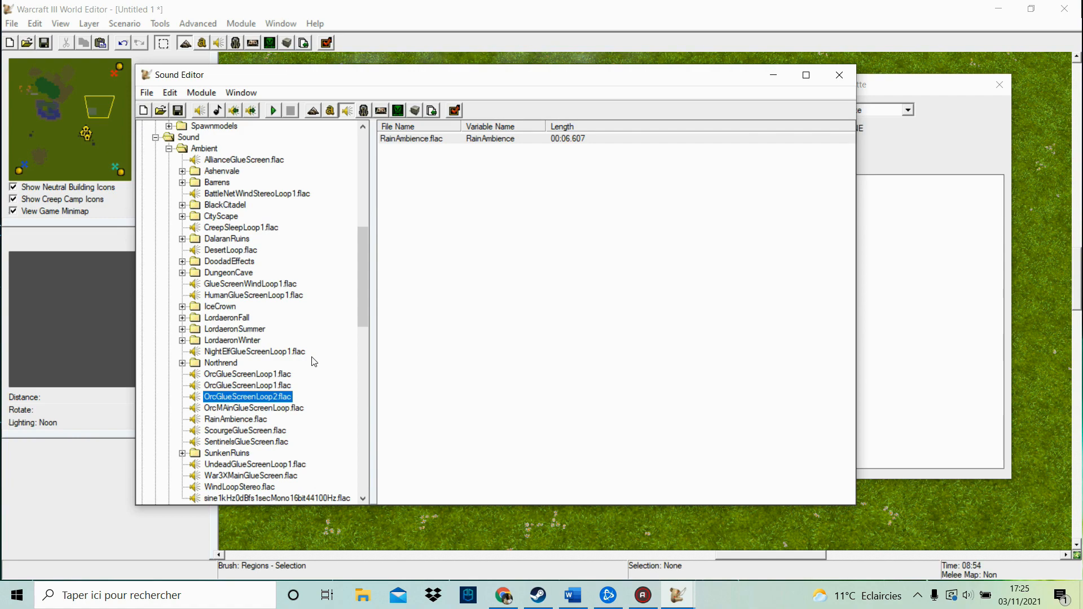
scroll(314, 362, "down", 18)
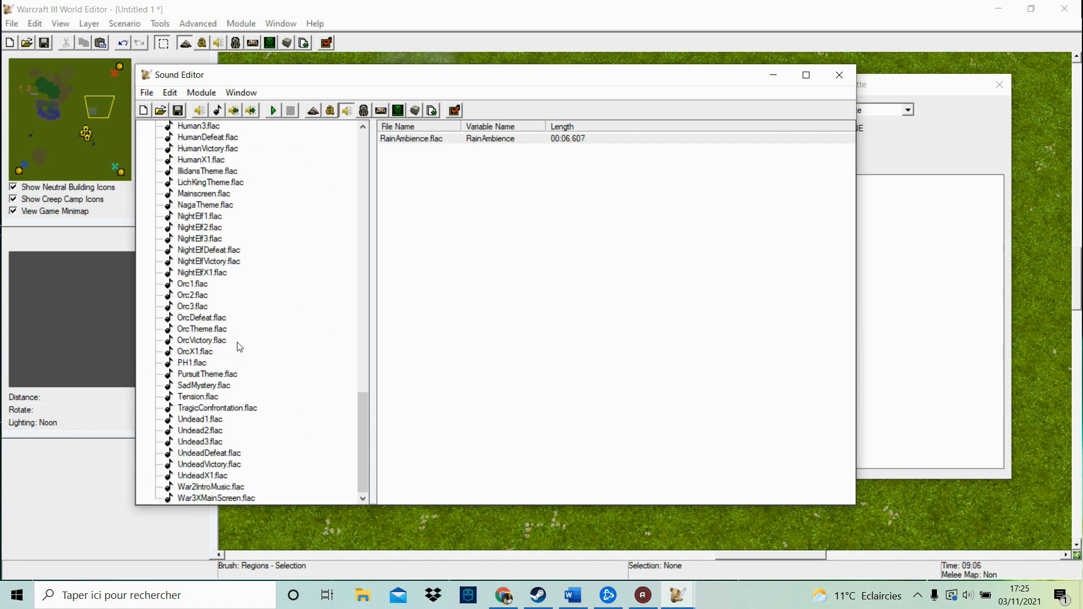
scroll(364, 385, "up", 20)
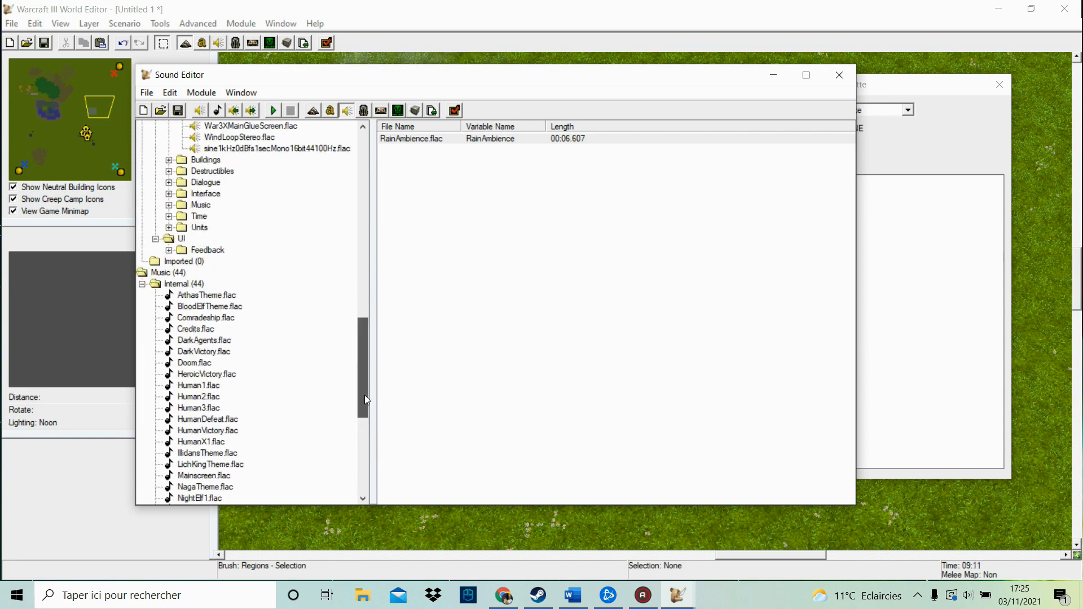
Browse the internal sound and music folders and close the Sound Editor
scroll(355, 175, "up", 1)
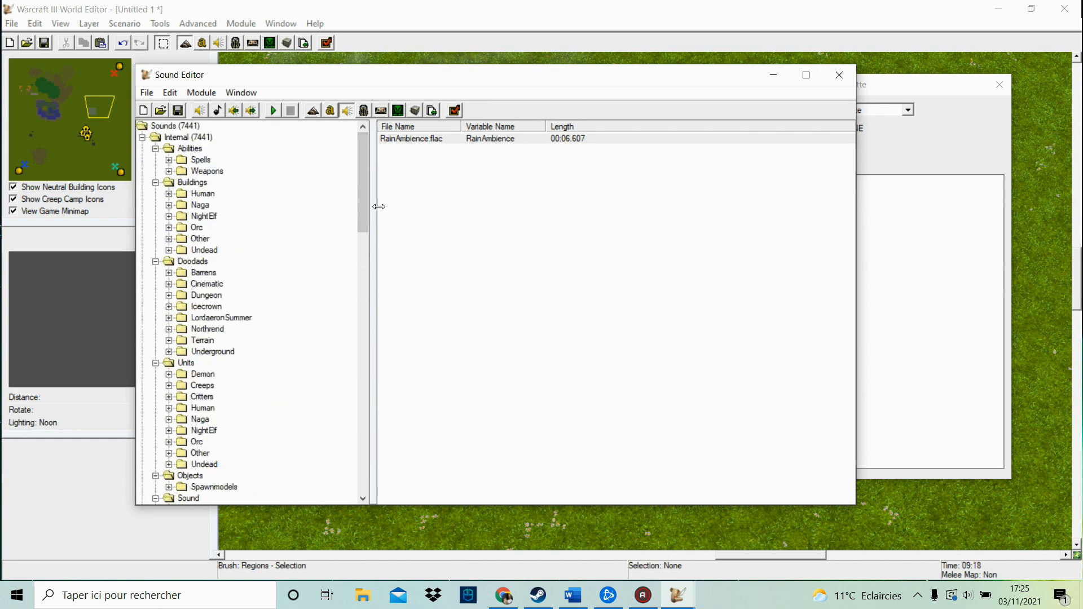
left_click_drag(379, 206, 399, 403)
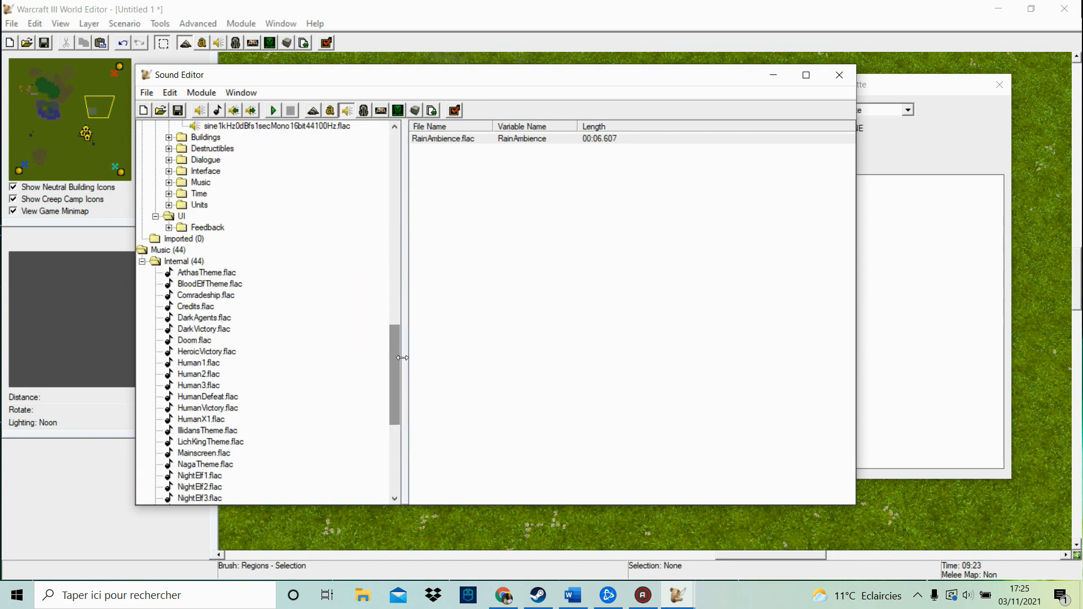
left_click_drag(402, 358, 363, 356)
left_click(763, 83)
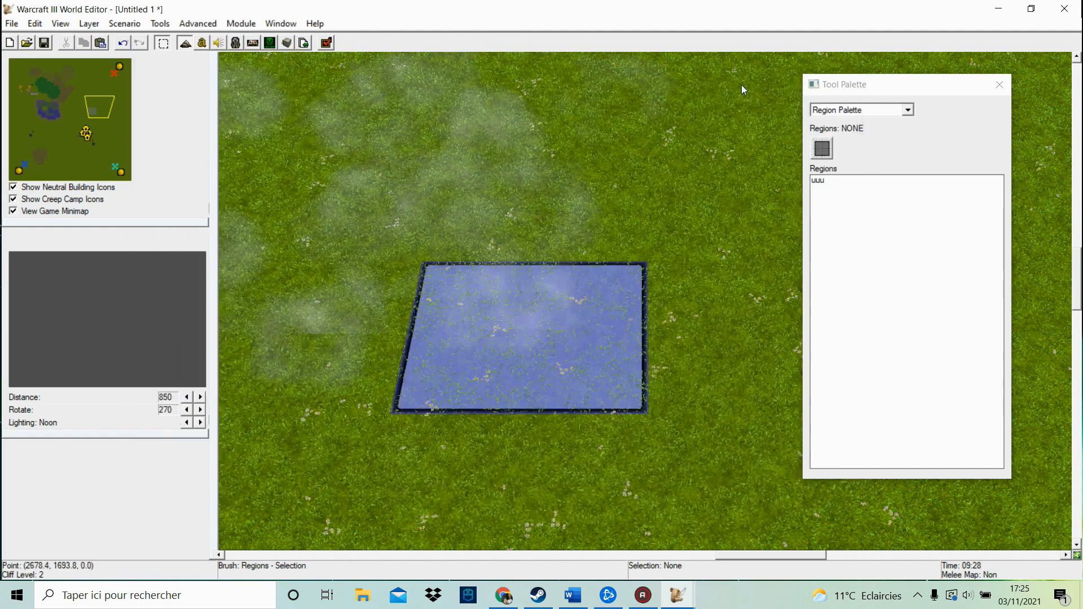
Enable the ambient sound of region uuu and set it to RainAmbience
double_click(473, 291)
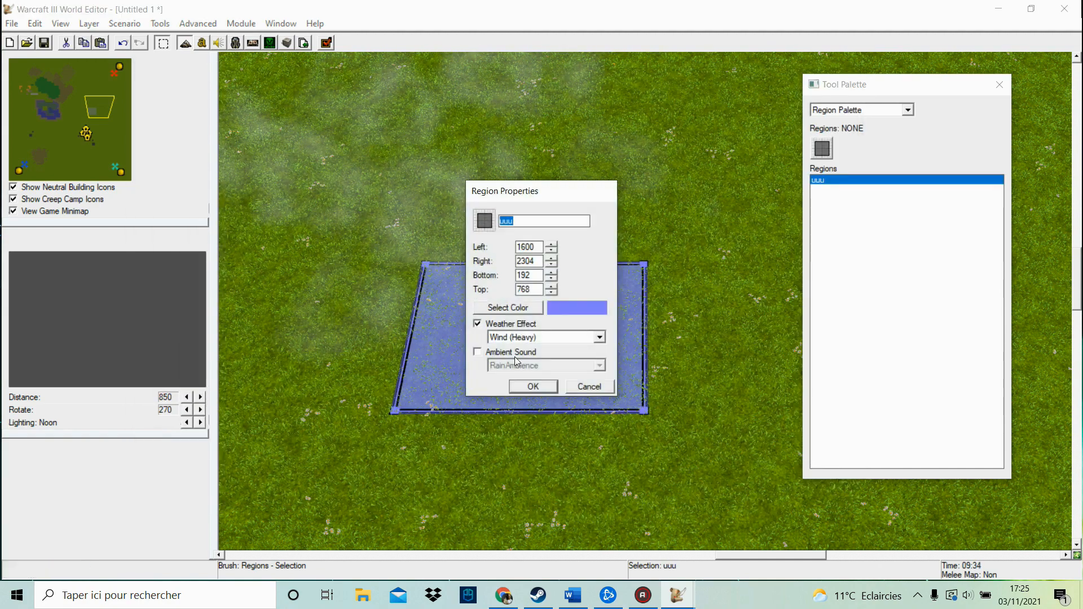
left_click(477, 352)
left_click(599, 365)
left_click(524, 374)
left_click(539, 388)
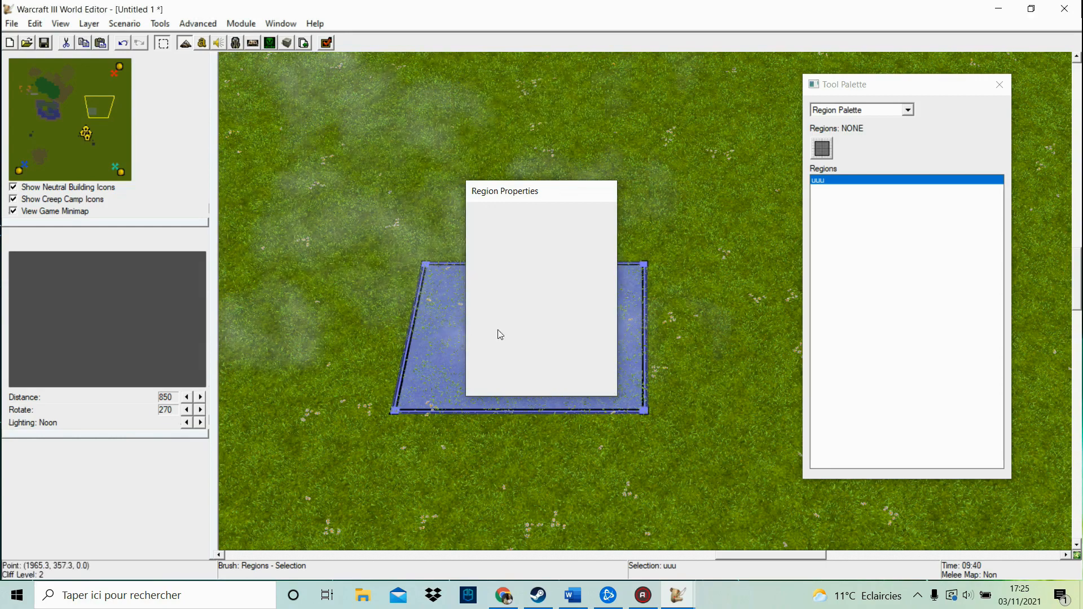
Check the weather effect and ambient sound settings in the properties of region uuu
left_click(219, 43)
left_click(456, 46)
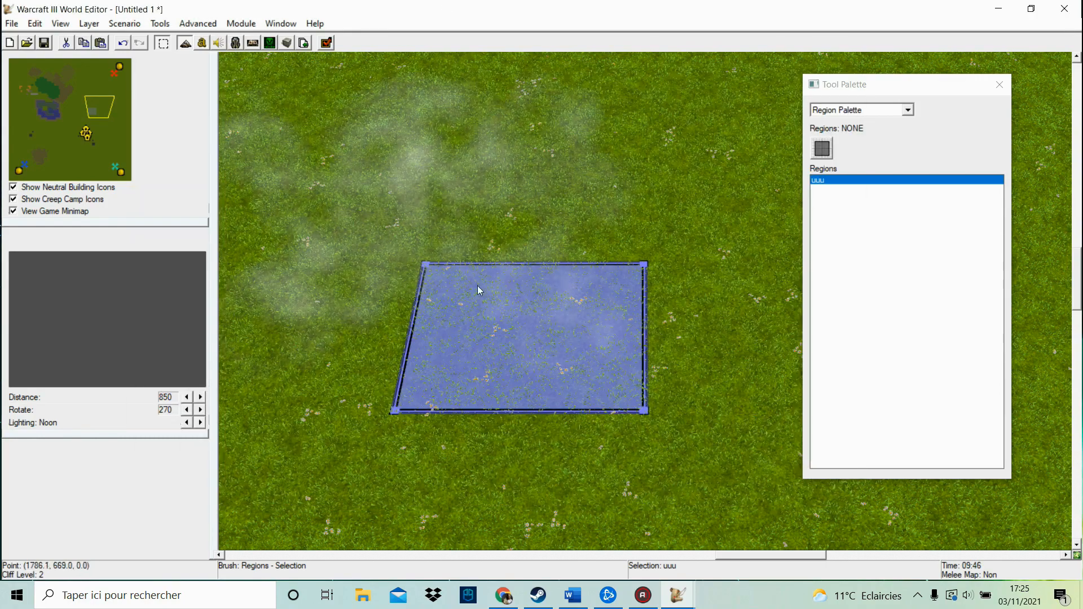
double_click(479, 289)
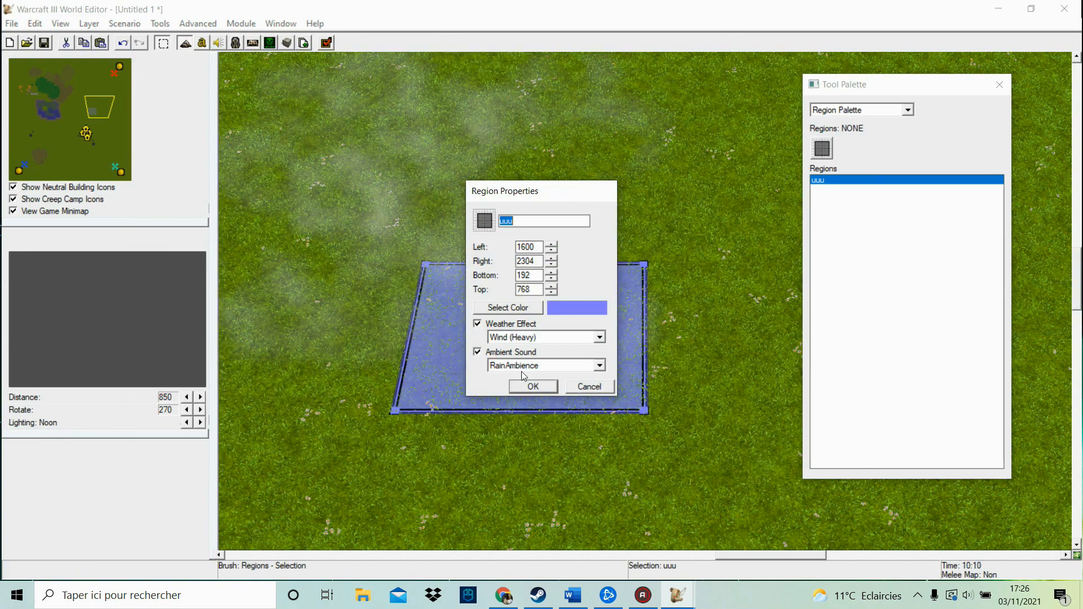
left_click(533, 386)
Review the internal sound folders in the Sound Editor and recheck the properties of region uuu
left_click(218, 43)
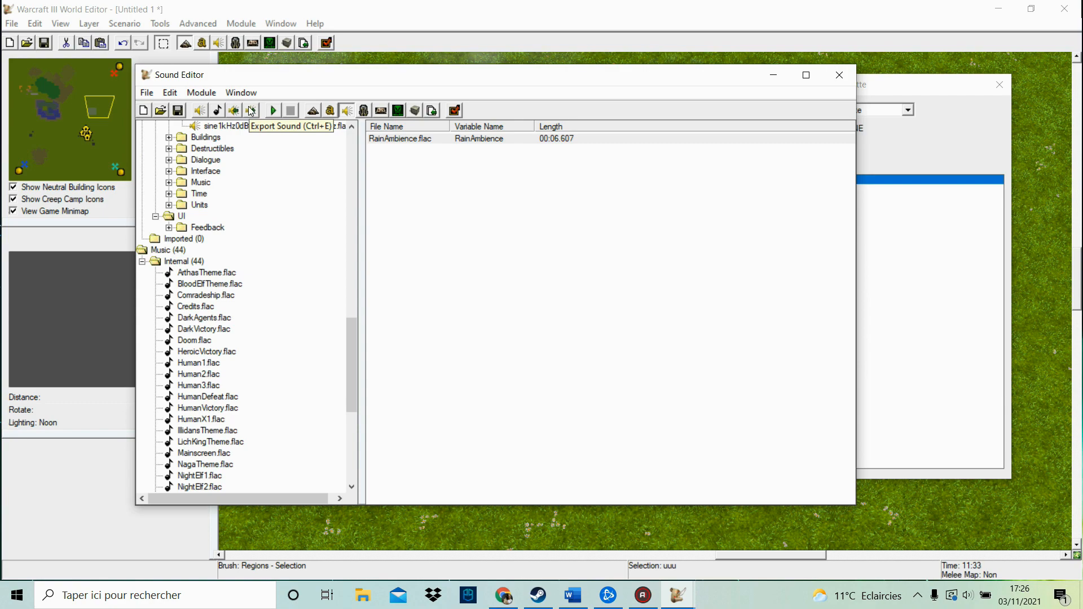
scroll(215, 255, "up", 12)
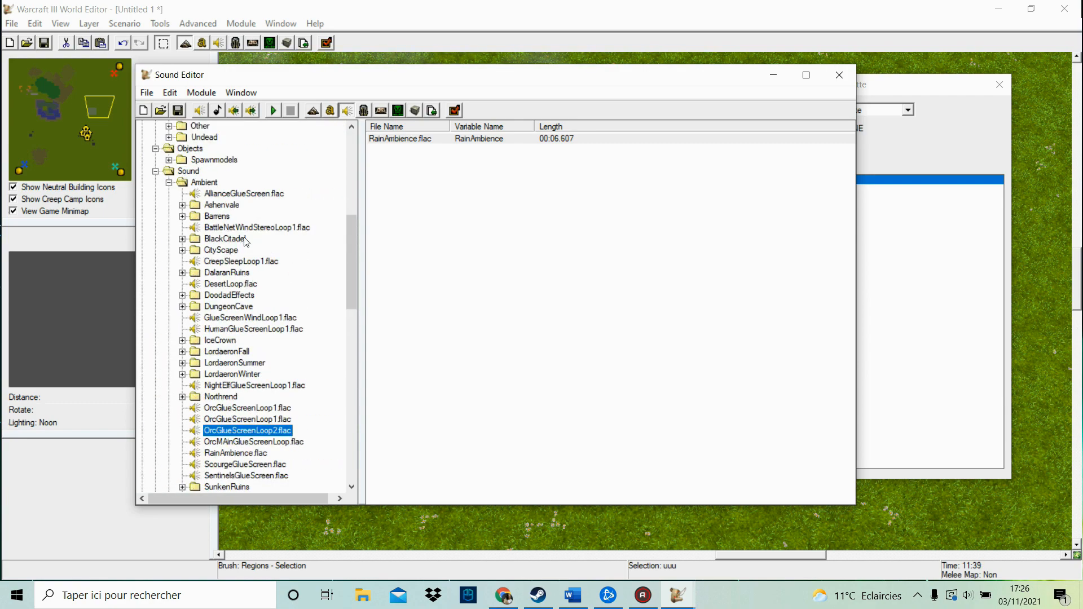
scroll(249, 208, "up", 9)
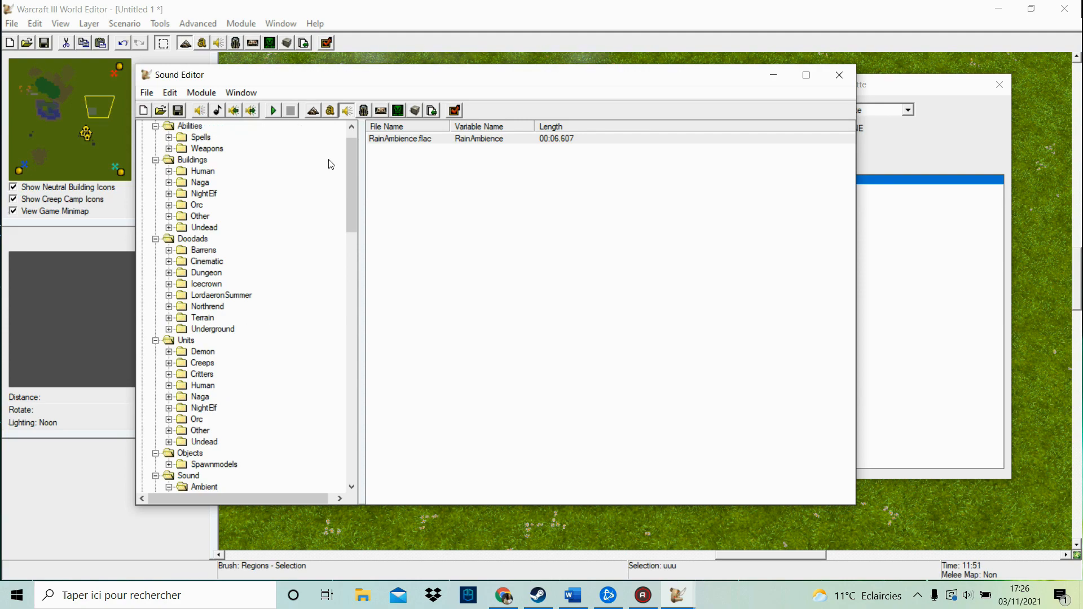
left_click(839, 75)
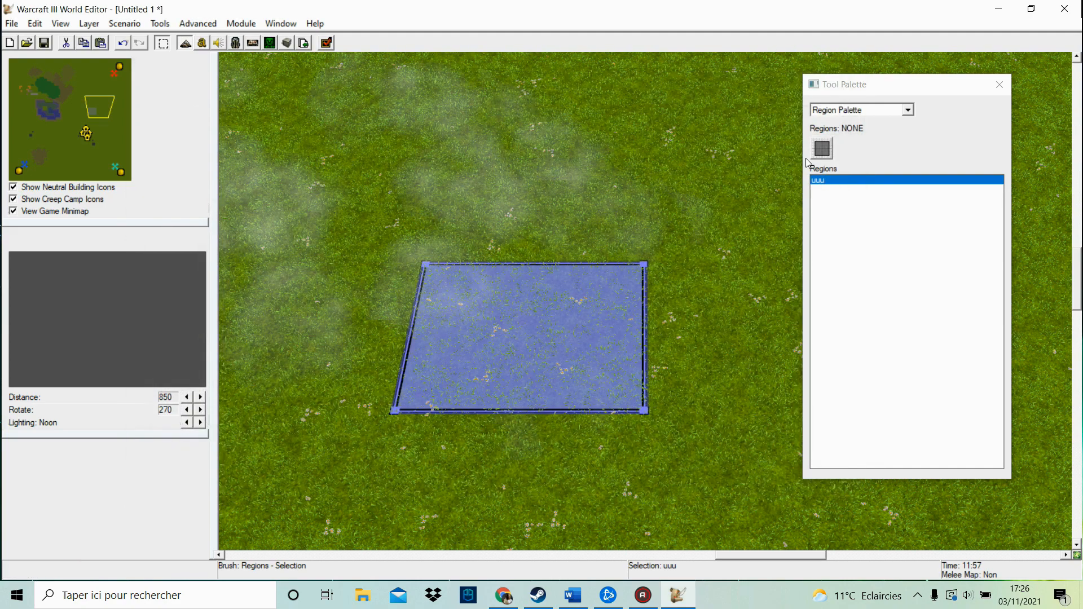
double_click(594, 360)
left_click(591, 387)
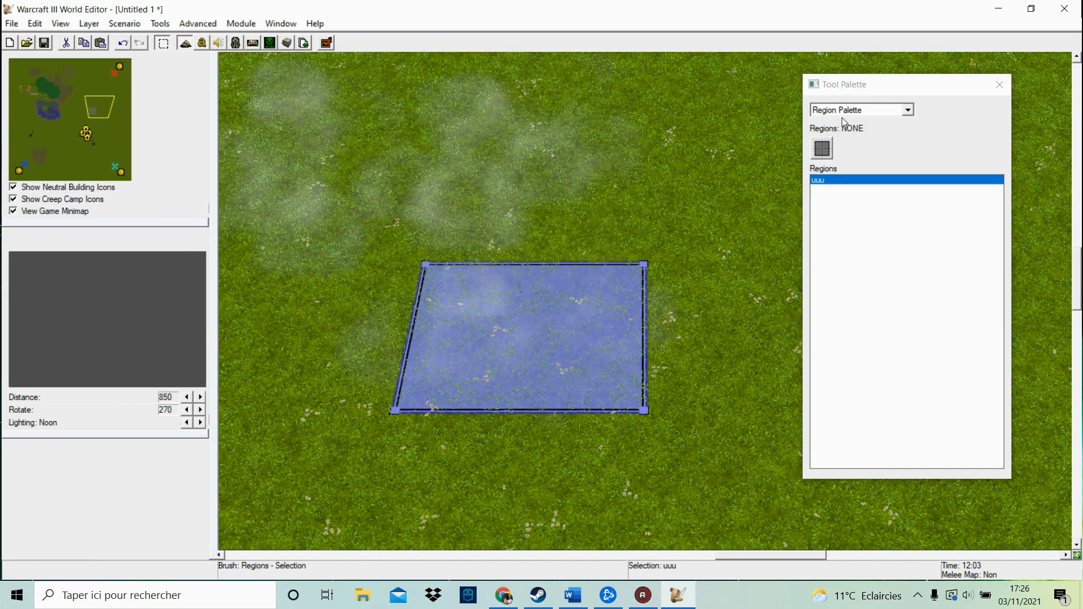
Switch to the Camera Palette and create a camera on the open grass near the map's centre
left_click(857, 109)
left_click(845, 159)
left_click(857, 109)
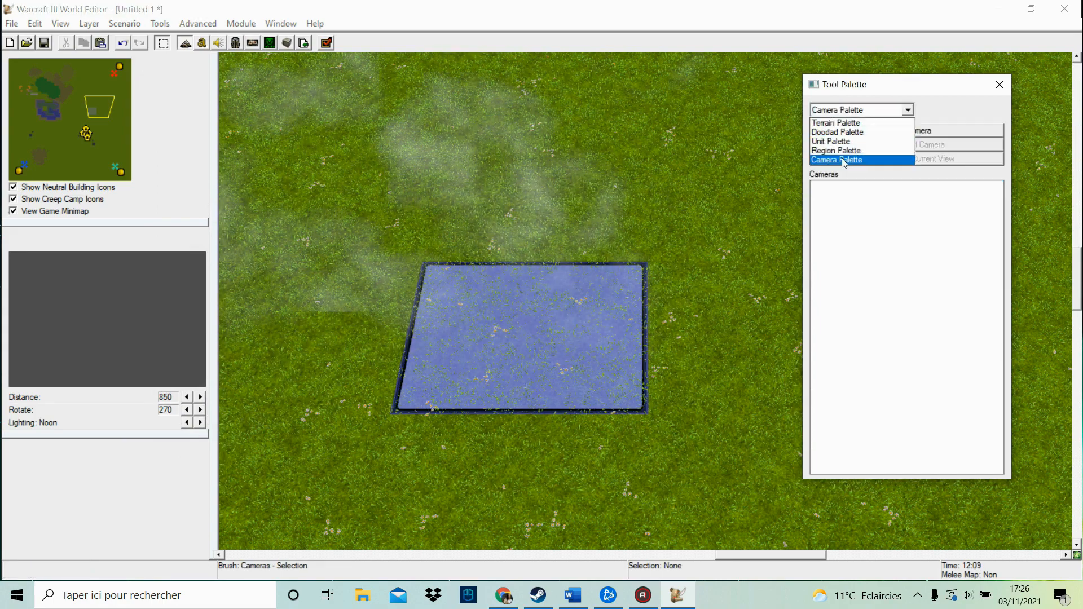
left_click(844, 160)
left_click_drag(83, 131, 74, 131)
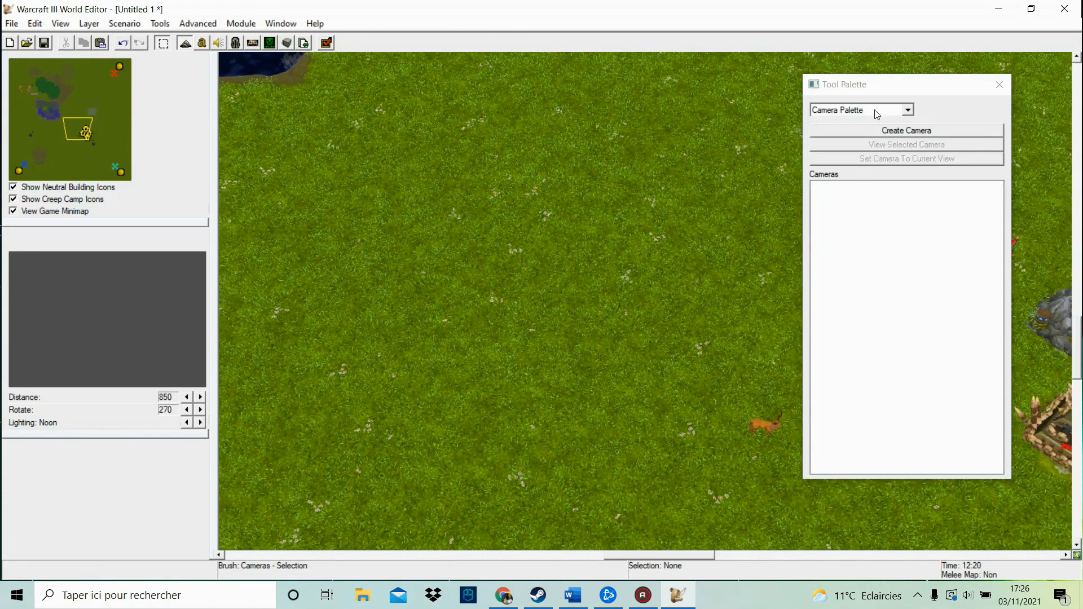
left_click(850, 130)
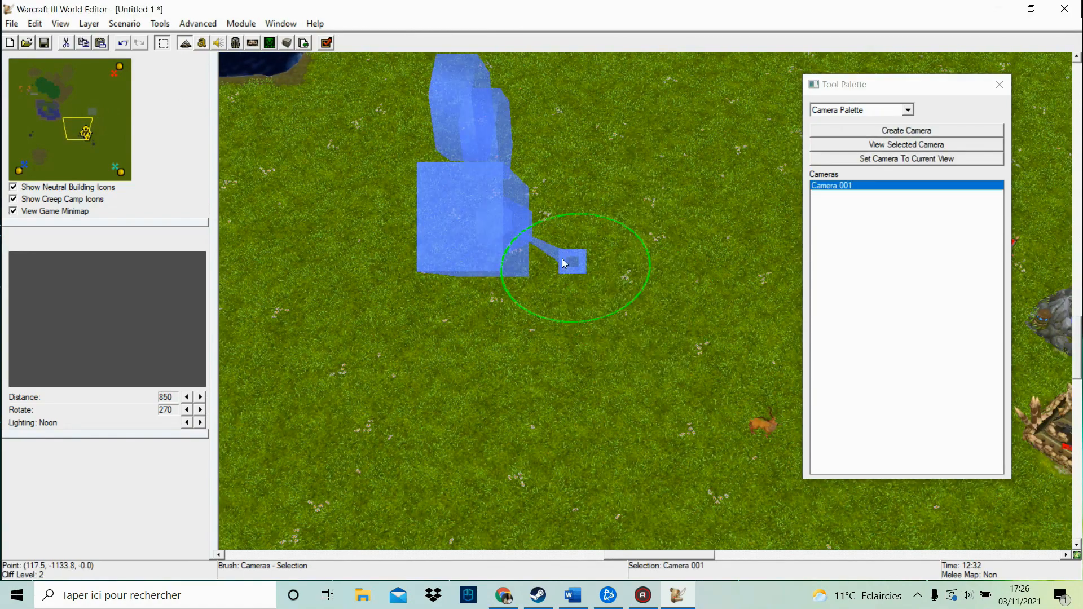
Check the new camera's properties and move it slightly south, to about X 151, Y -1235
double_click(562, 259)
left_click(600, 438)
mouse_move(578, 262)
left_mouse_down()
mouse_move(486, 244)
mouse_move(493, 220)
mouse_move(579, 284)
left_mouse_up()
left_click(689, 157)
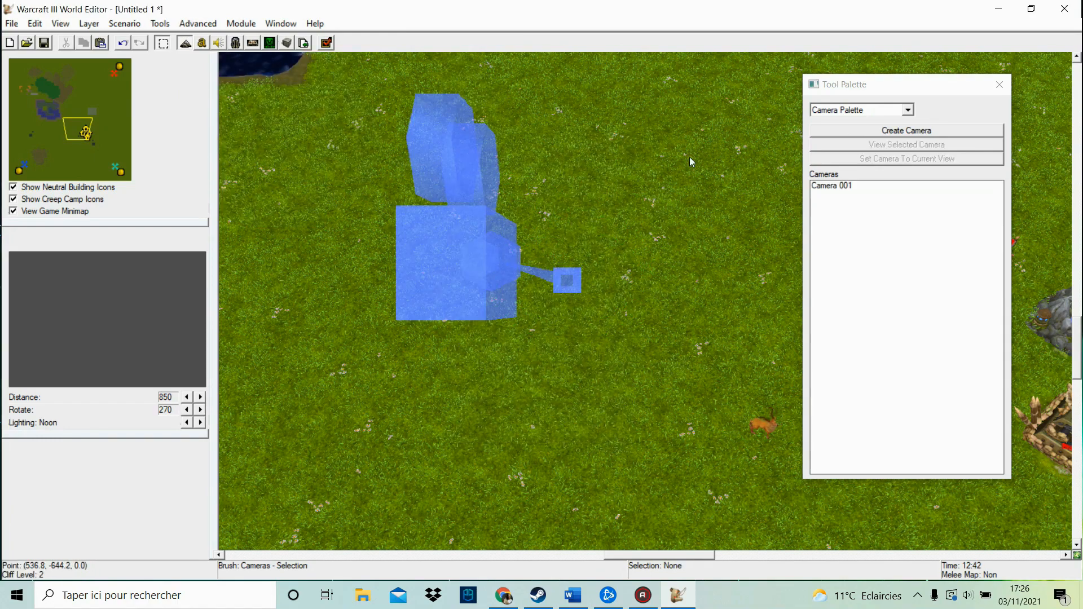
left_click(834, 181)
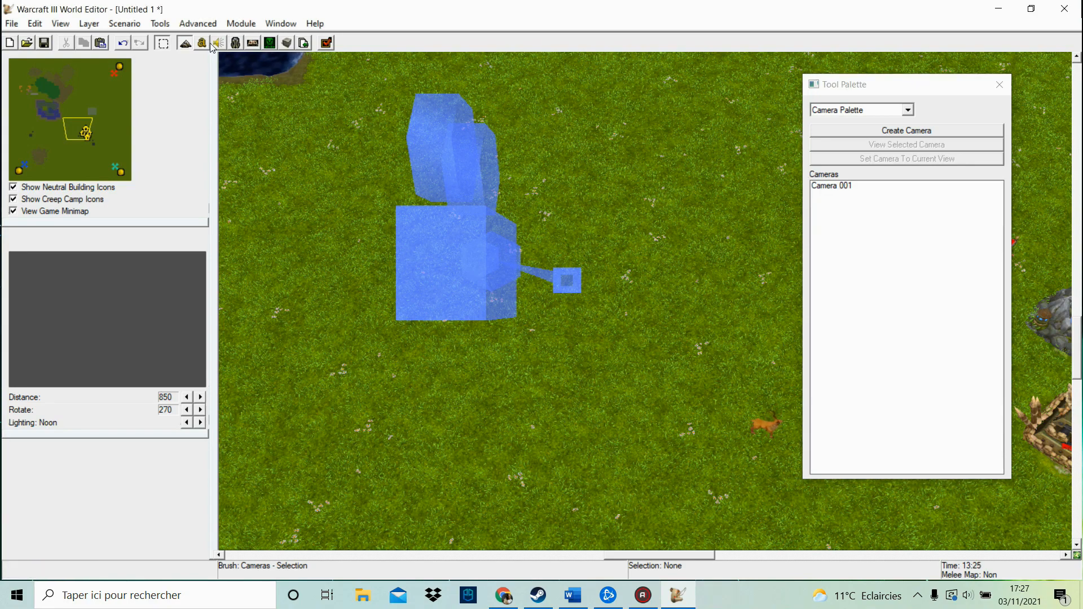
Move Camera 001 west to about X -454, Y -1292 and set its rotation to 180
double_click(436, 218)
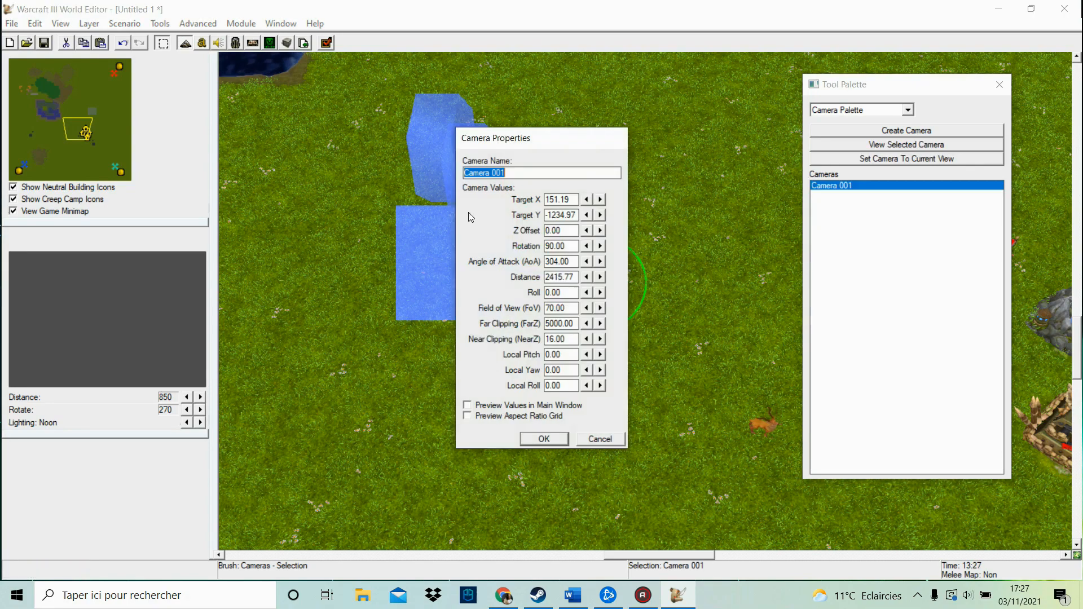
left_click(617, 442)
left_click_drag(566, 279, 394, 290)
double_click(525, 295)
left_click(615, 444)
double_click(396, 282)
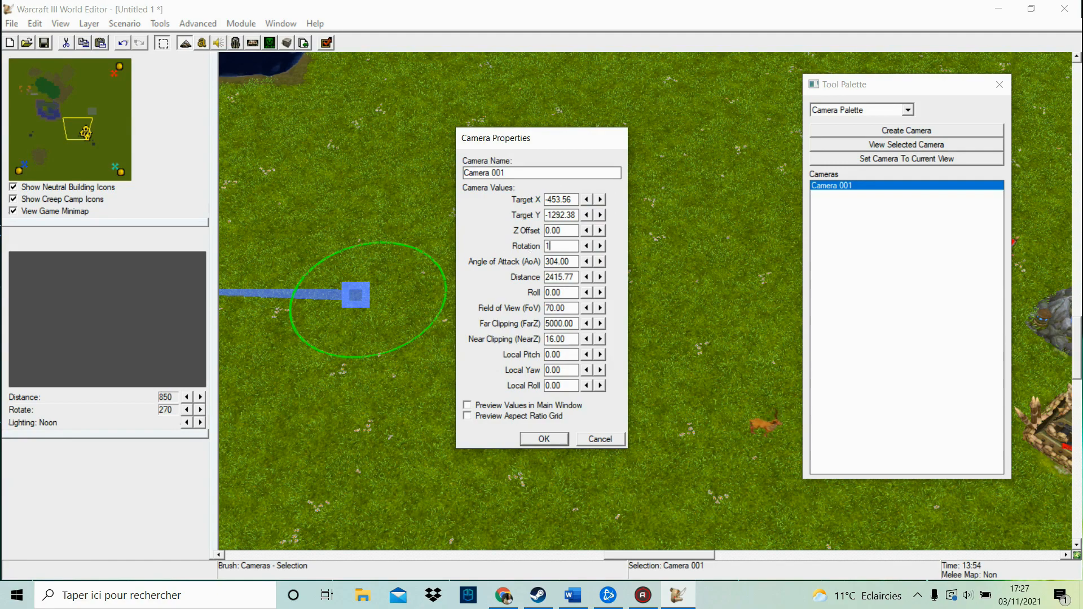
key("Return")
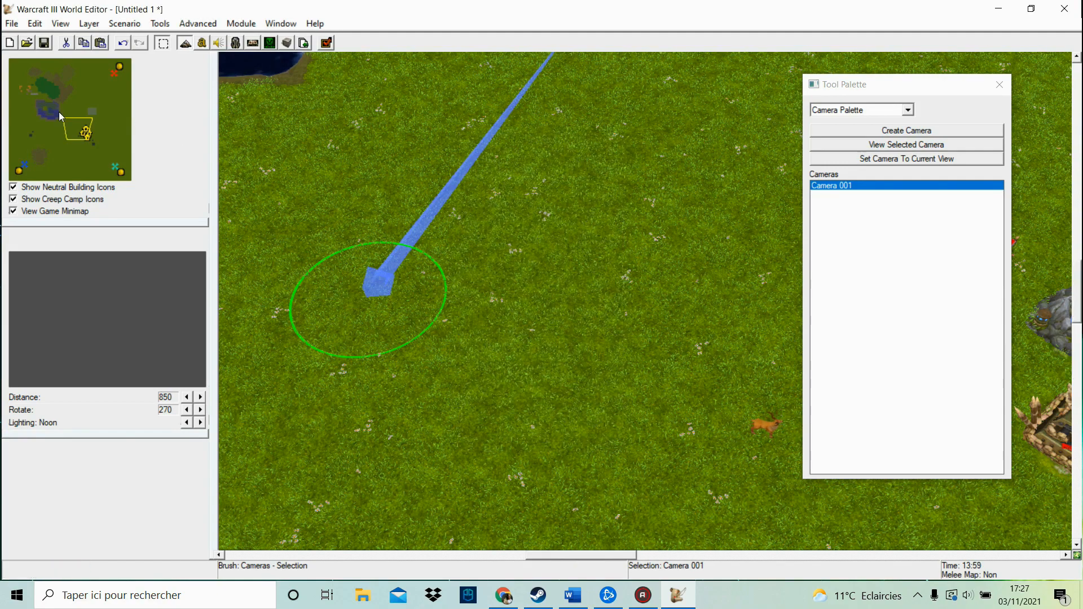
Create a second camera and move it onto the grass just east of the lake
left_click(52, 112)
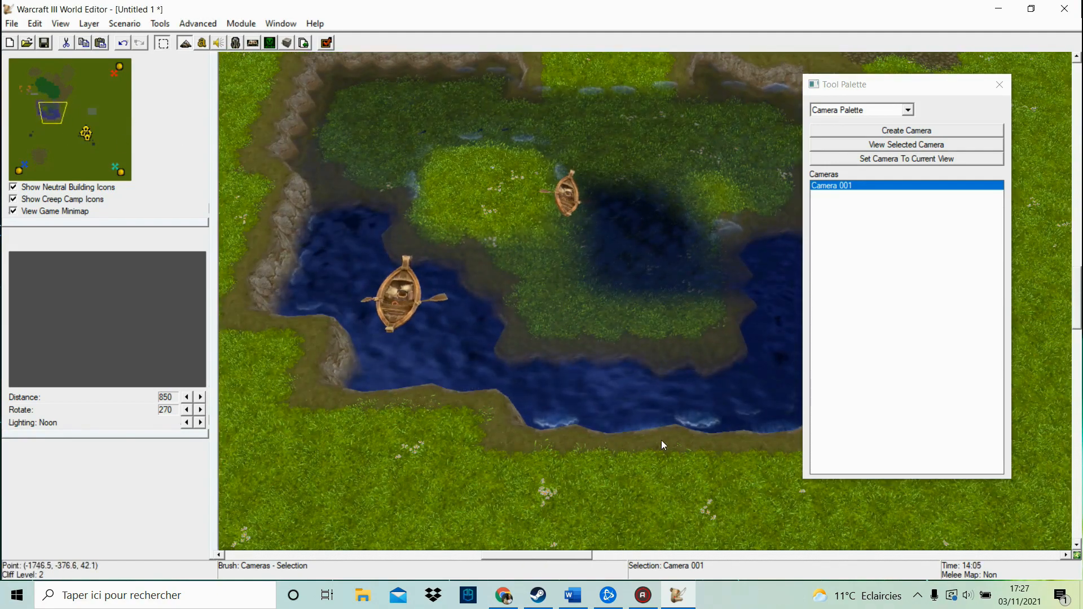
left_click(73, 121)
double_click(778, 224)
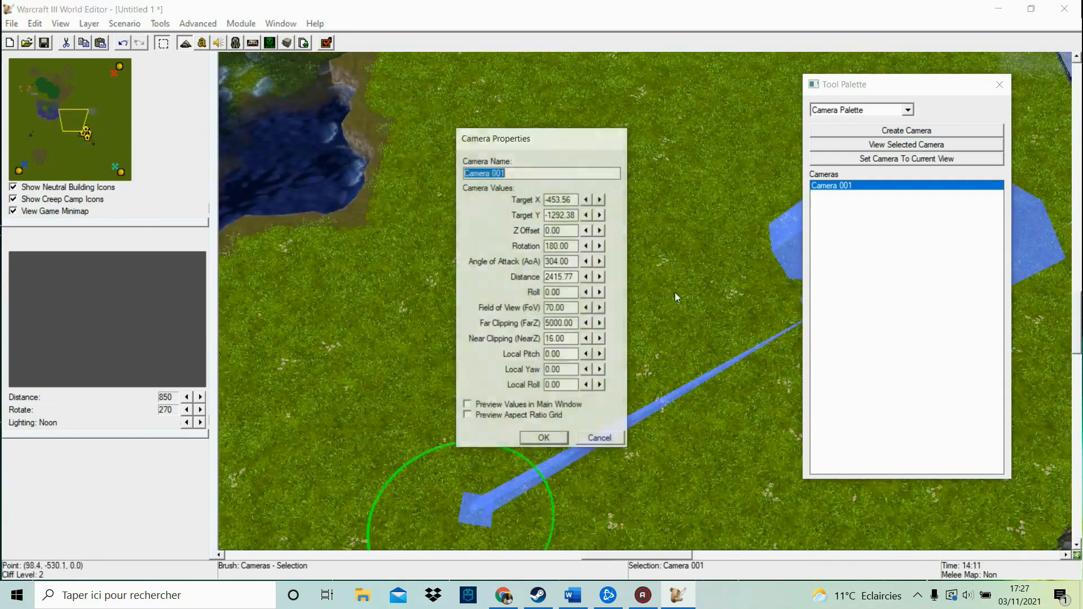
left_click(593, 436)
left_click(840, 132)
left_click_drag(633, 246, 587, 169)
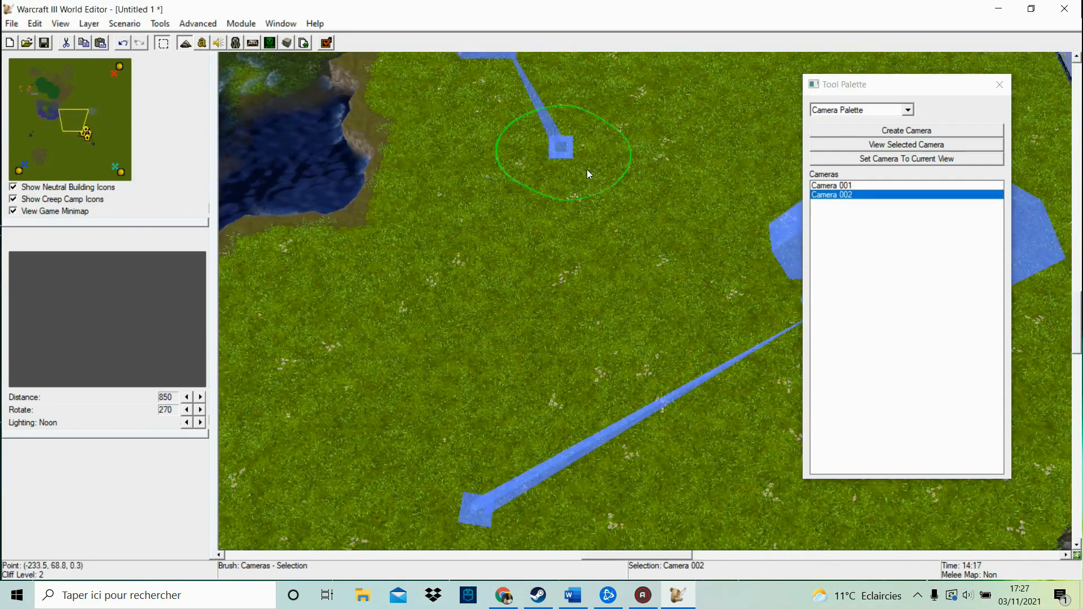
Compare the views of Camera 001 and Camera 002 by switching between them
double_click(834, 187)
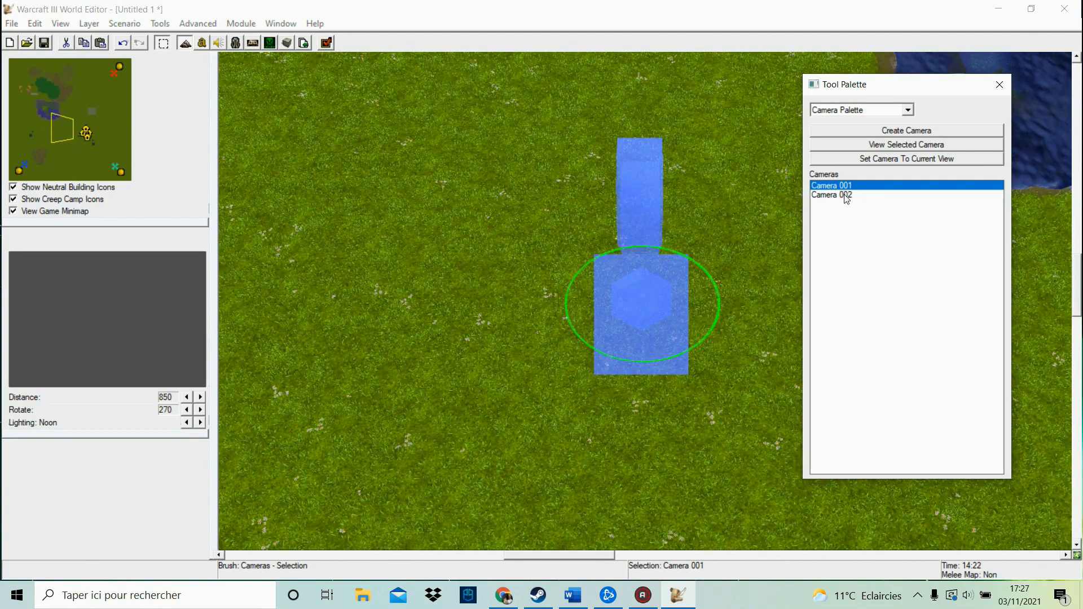
double_click(841, 195)
double_click(838, 186)
double_click(841, 195)
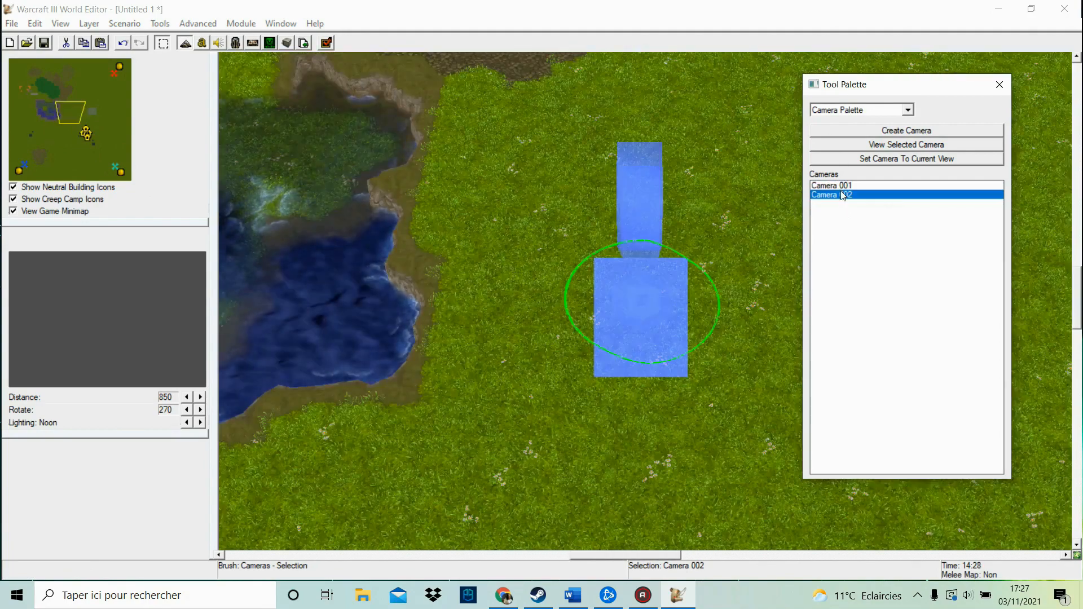
double_click(834, 186)
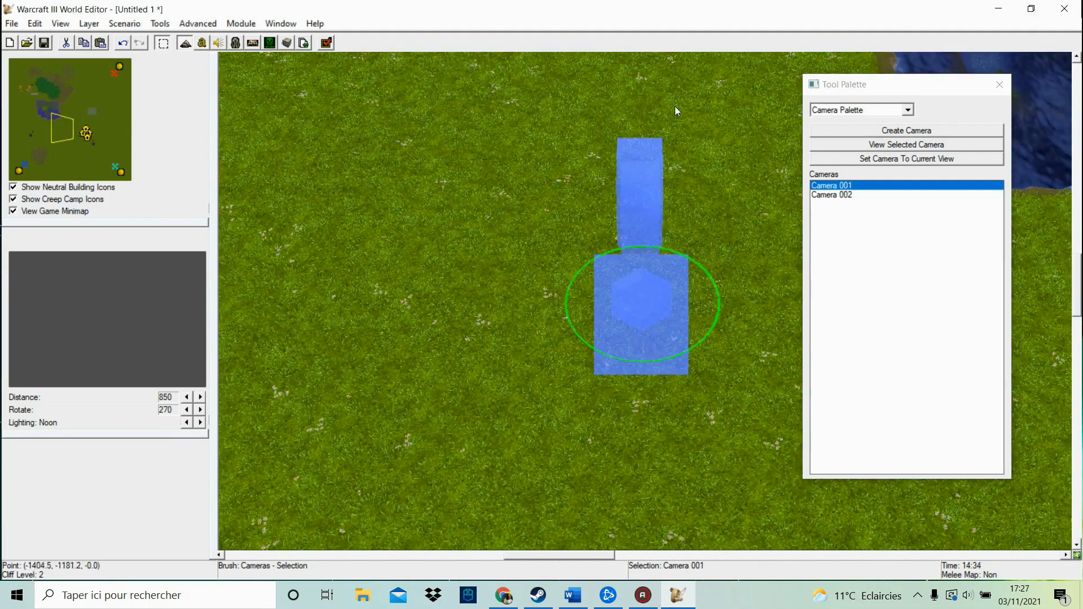
Move Camera 001 to about X -717, Y -1600 and create a third camera from Camera 002's view
left_click_drag(627, 285, 583, 243)
left_click(848, 194)
left_click(873, 148)
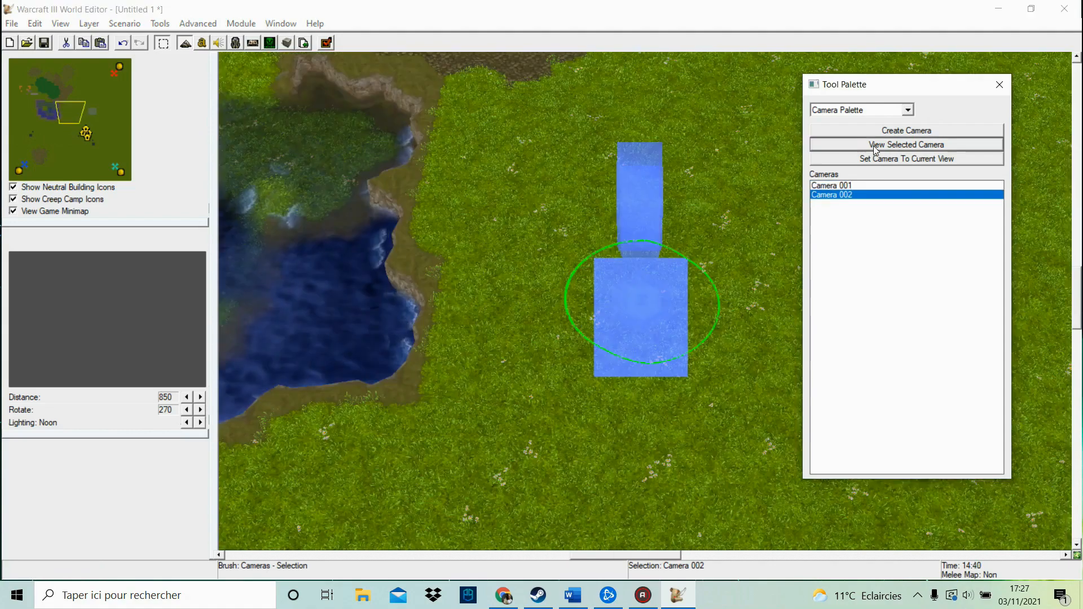
left_click(866, 130)
Set Camera 001's Z Offset to 50 and look through the camera
left_click(831, 185)
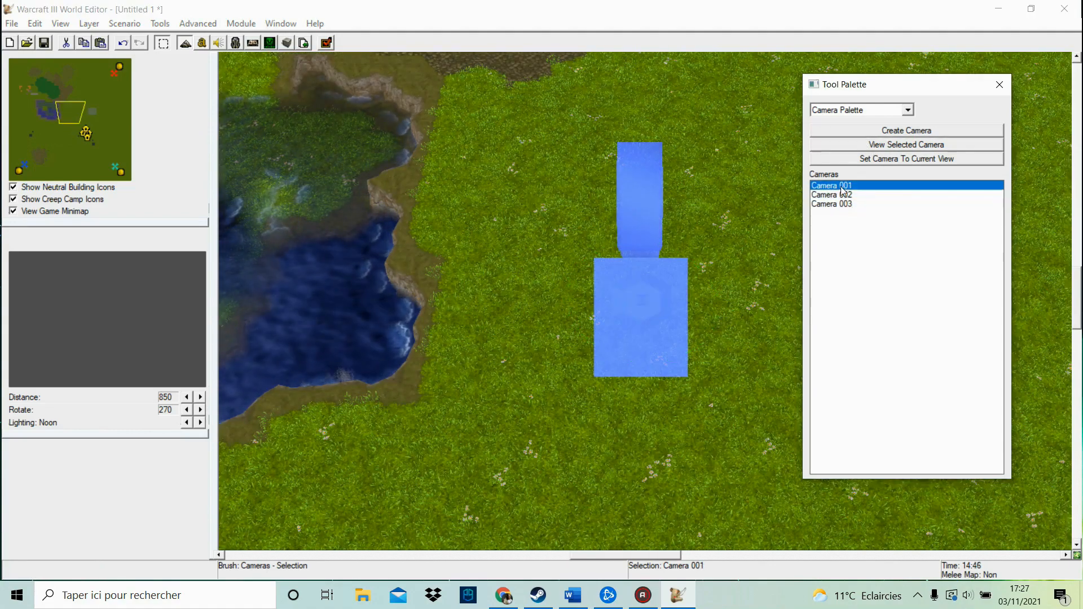
left_click(905, 145)
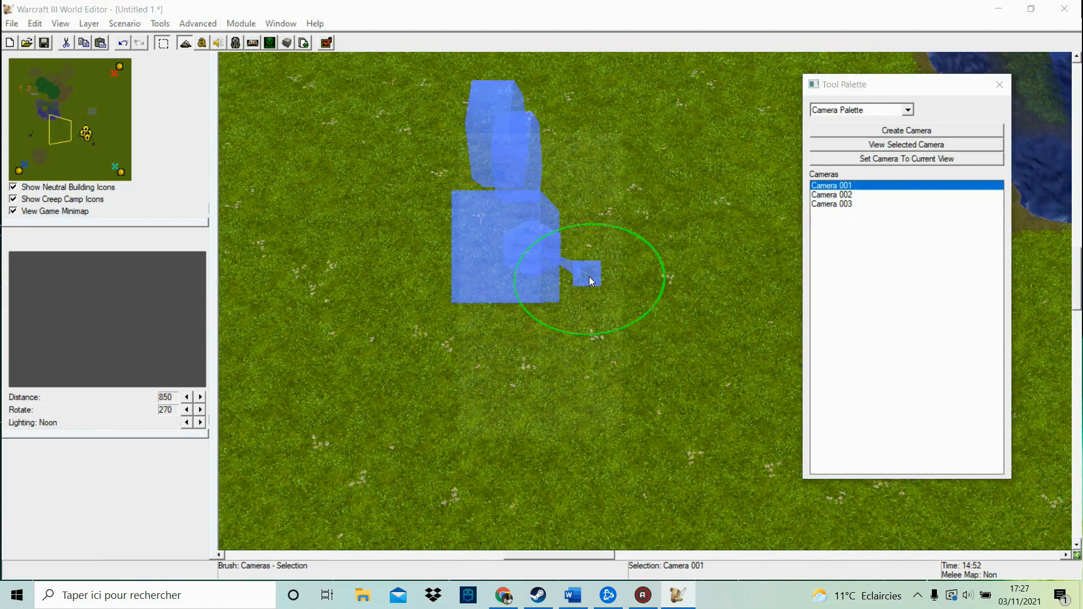
double_click(589, 276)
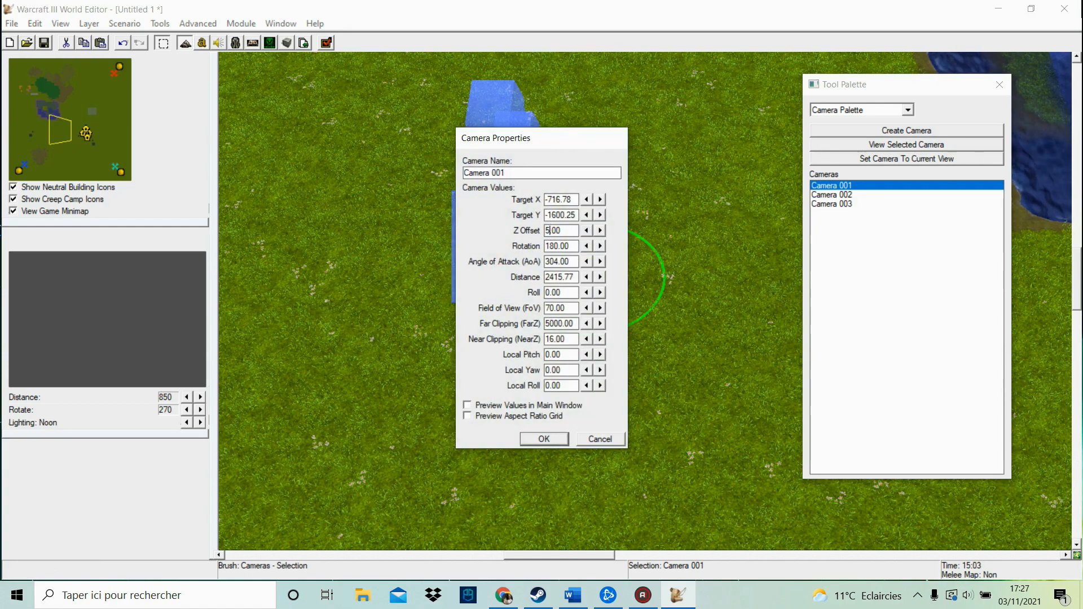
key("Return")
left_click(897, 148)
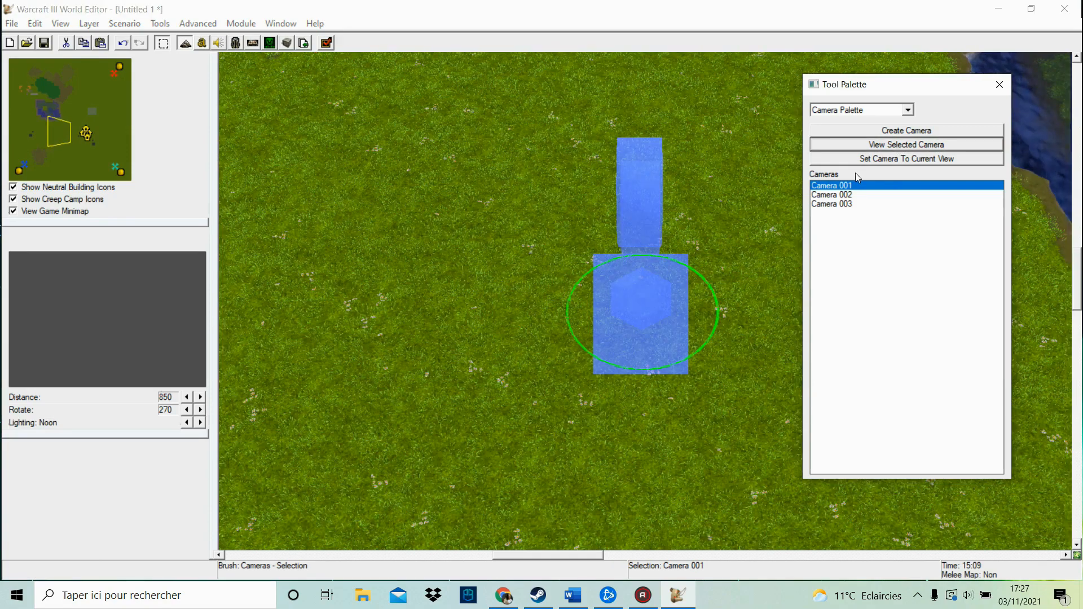
Set Camera 001's Z Offset to 0
right_click(851, 185)
left_click(868, 194)
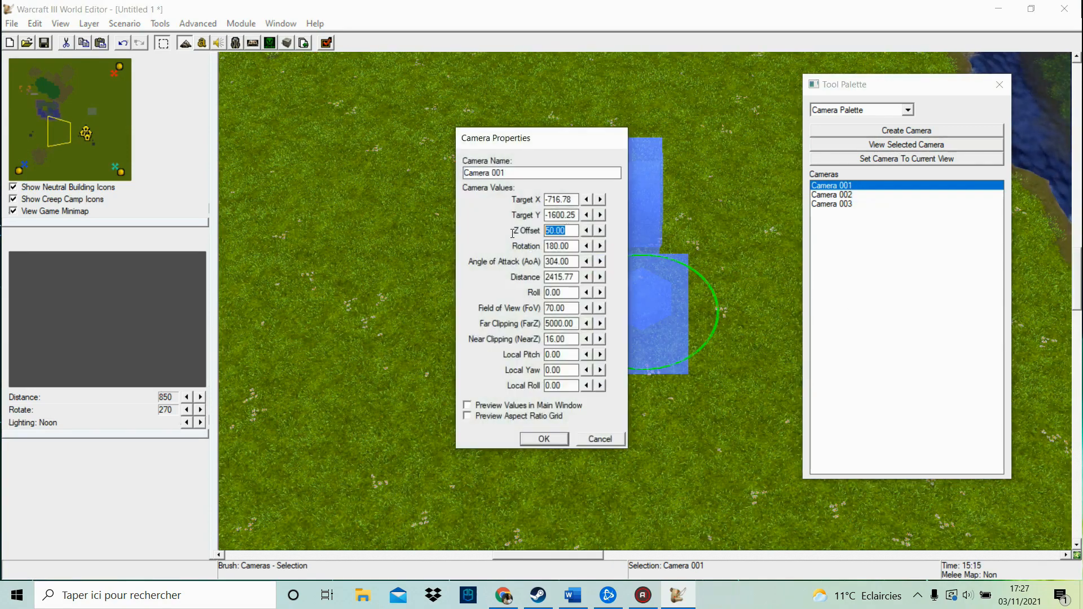
key("Return")
Change the Angle of Attack (AoA) in the properties of Camera 001
right_click(881, 190)
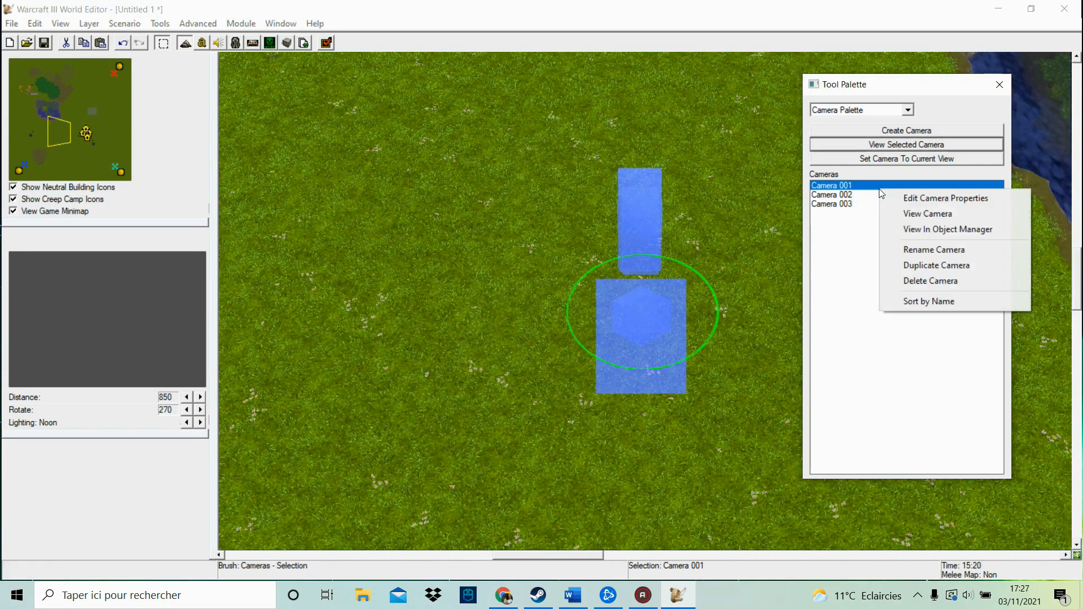
left_click(903, 198)
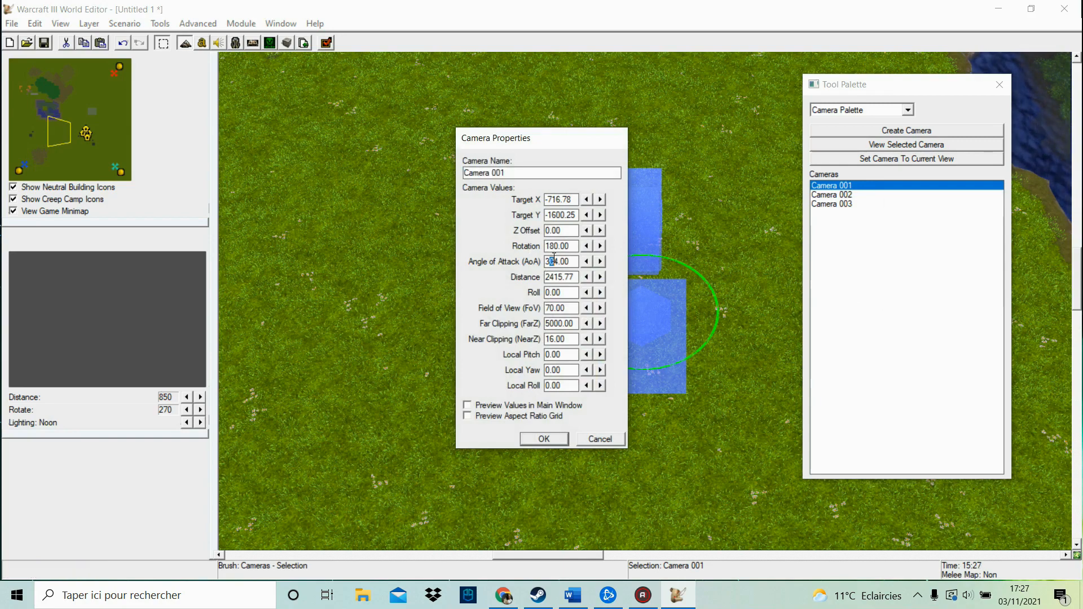
key("Return")
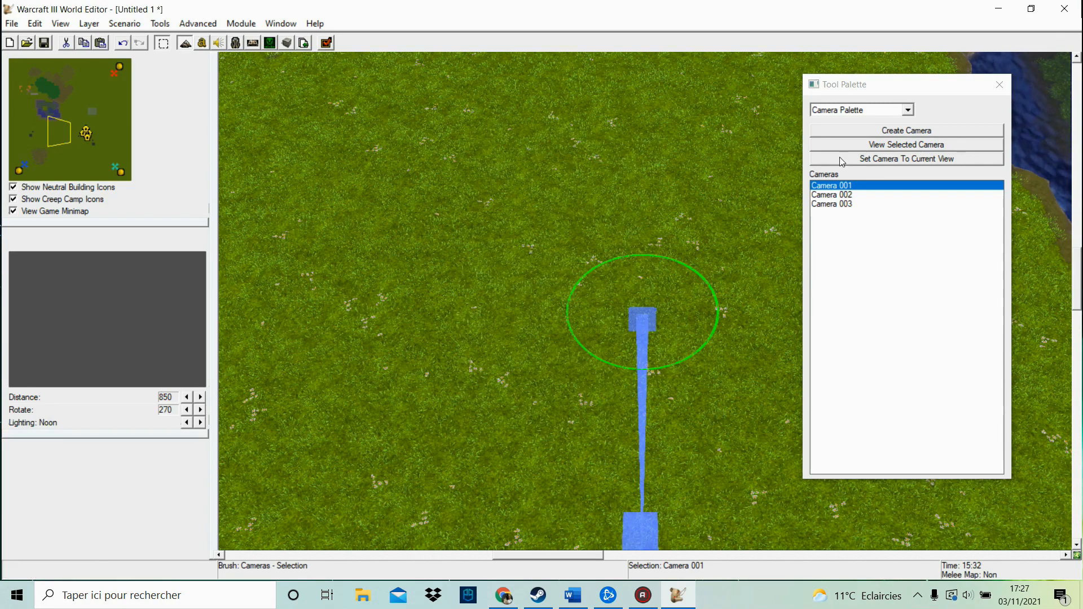
Look through Camera 001 and set its Roll to 5
left_click(883, 145)
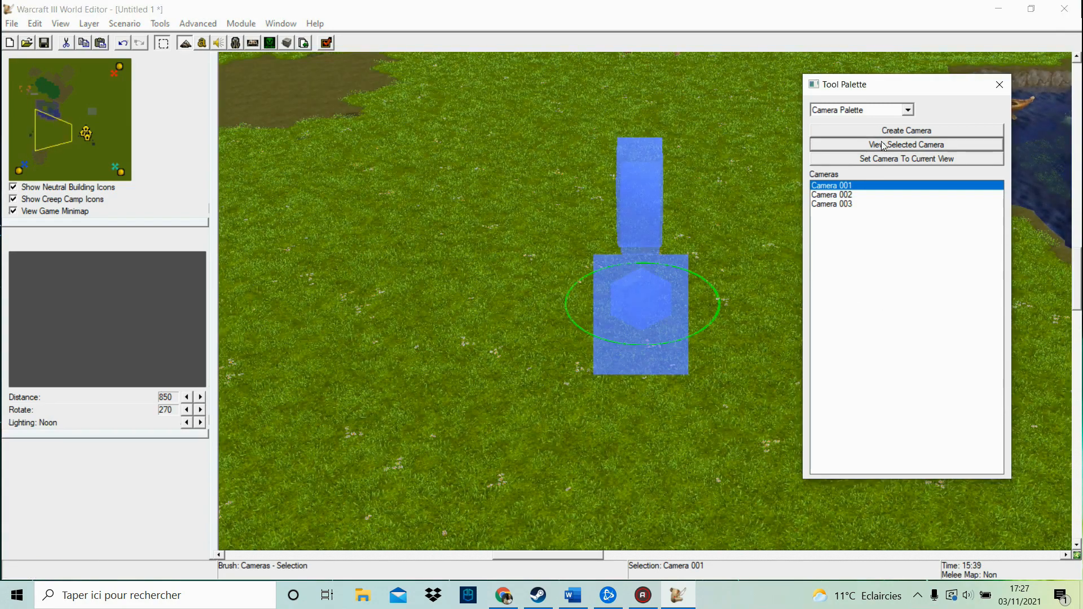
right_click(853, 191)
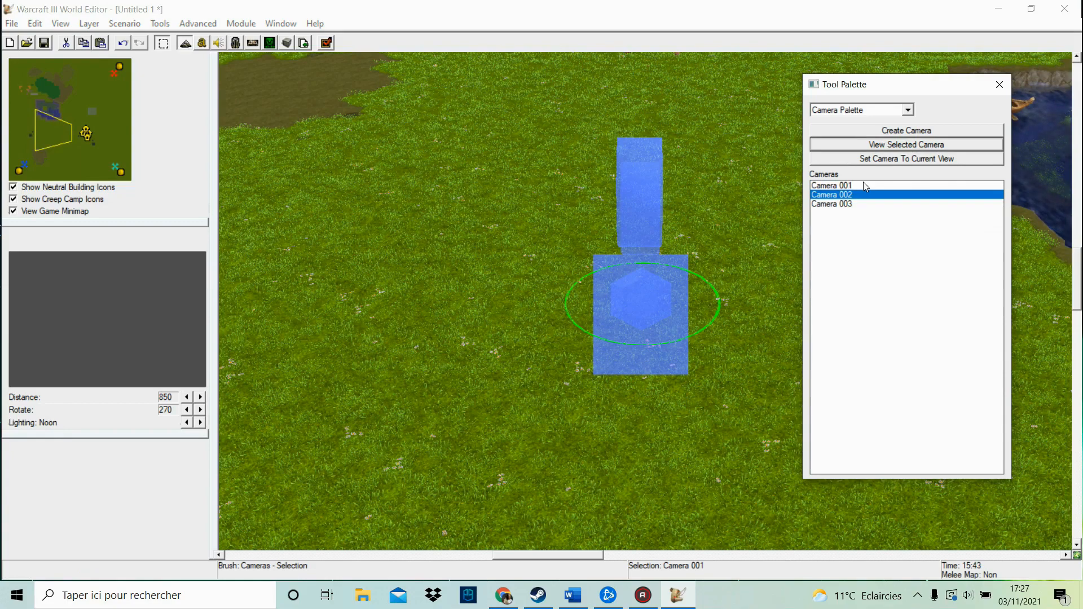
left_click(879, 195)
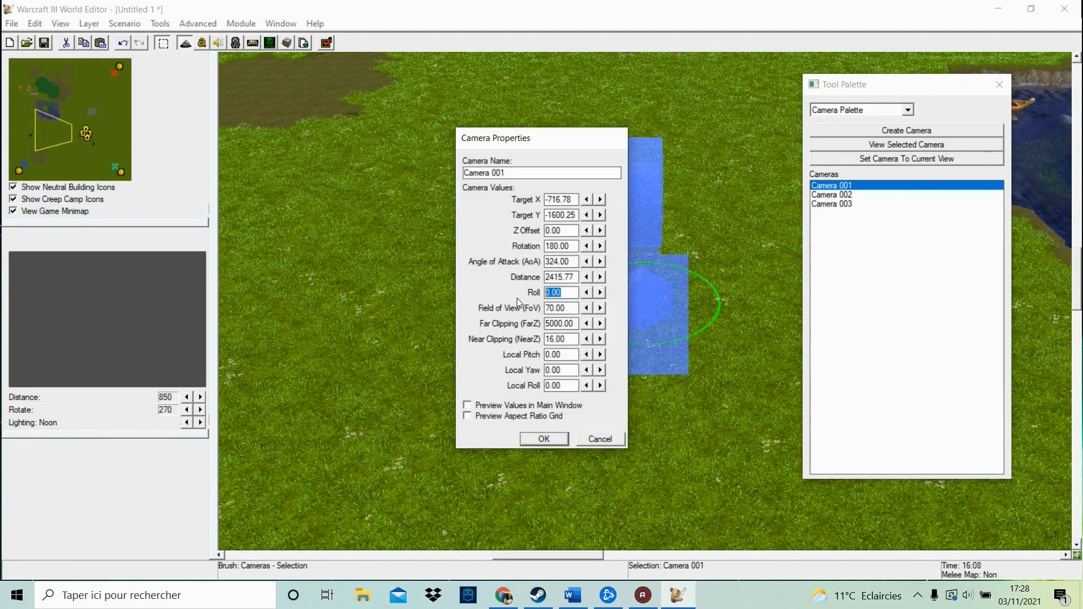
key("Return")
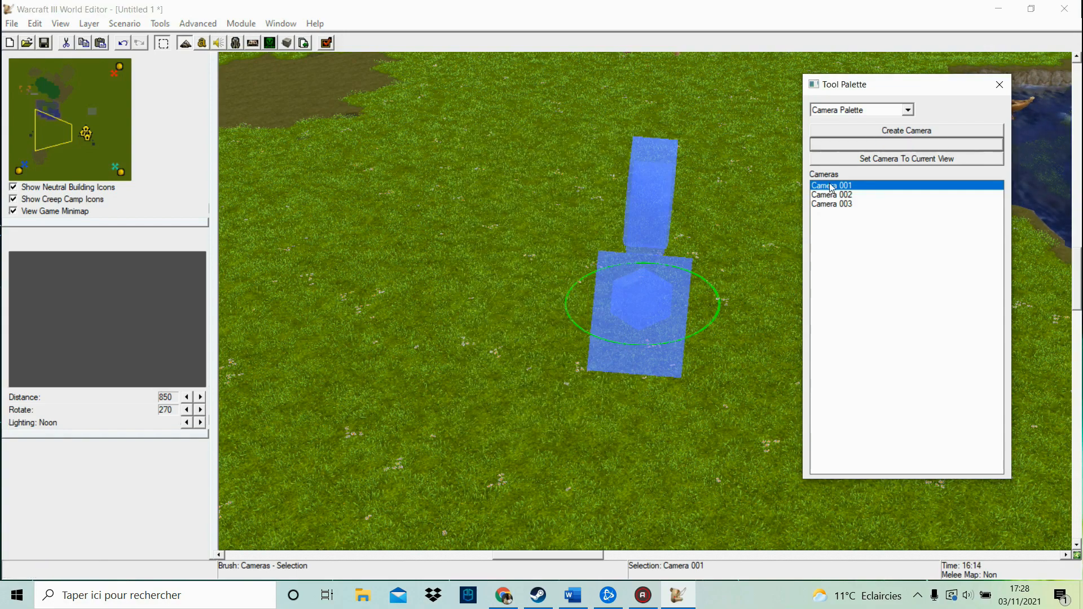
Set Camera 001's Field of View (FoV) to 90 and review its properties
right_click(829, 186)
left_click(894, 188)
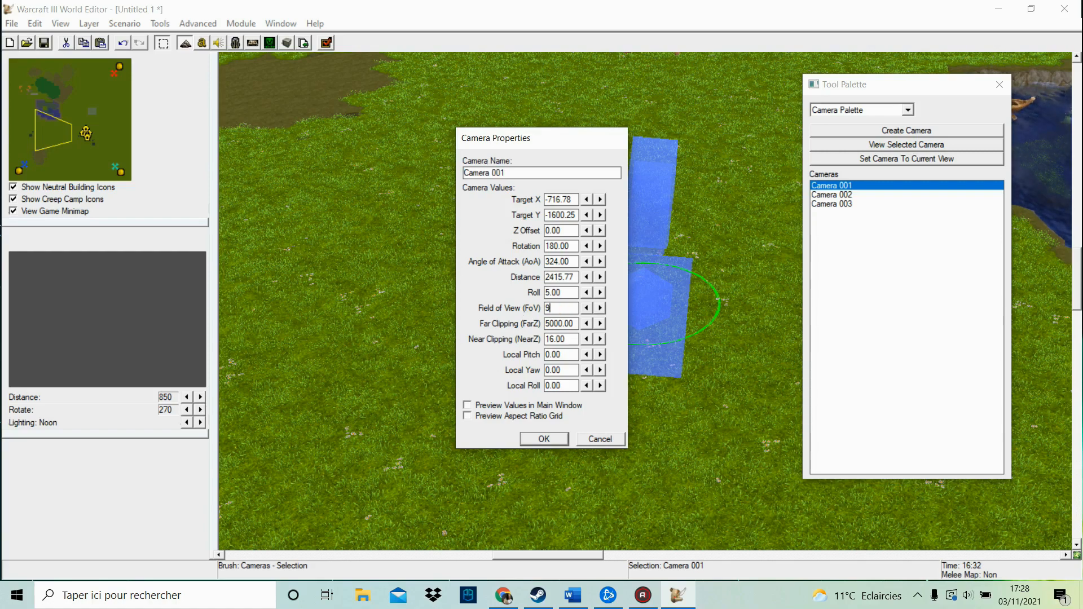
type("9")
key("Return")
right_click(848, 189)
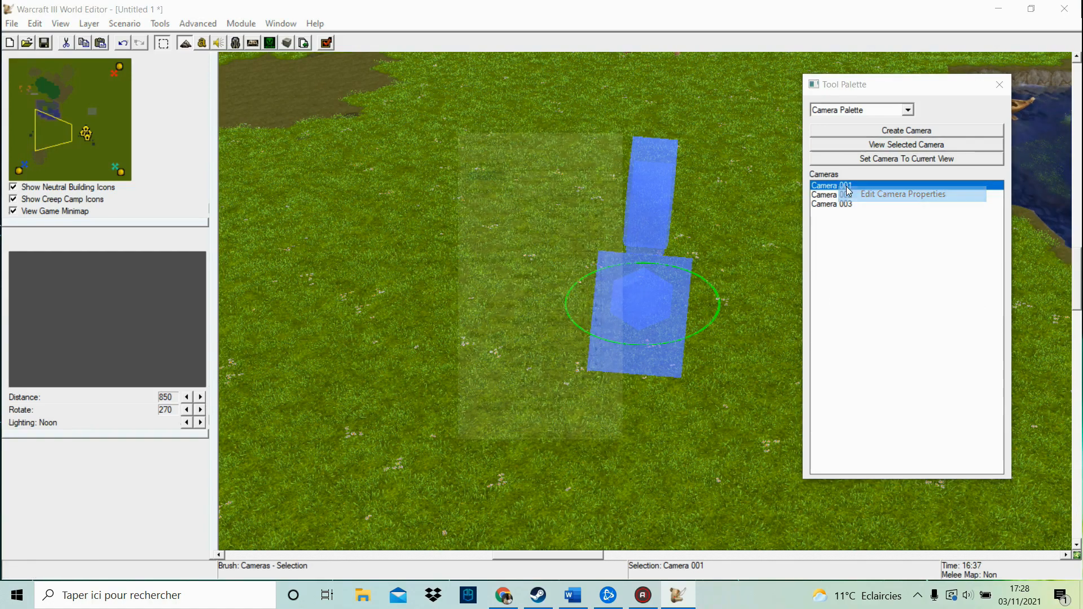
left_click(852, 194)
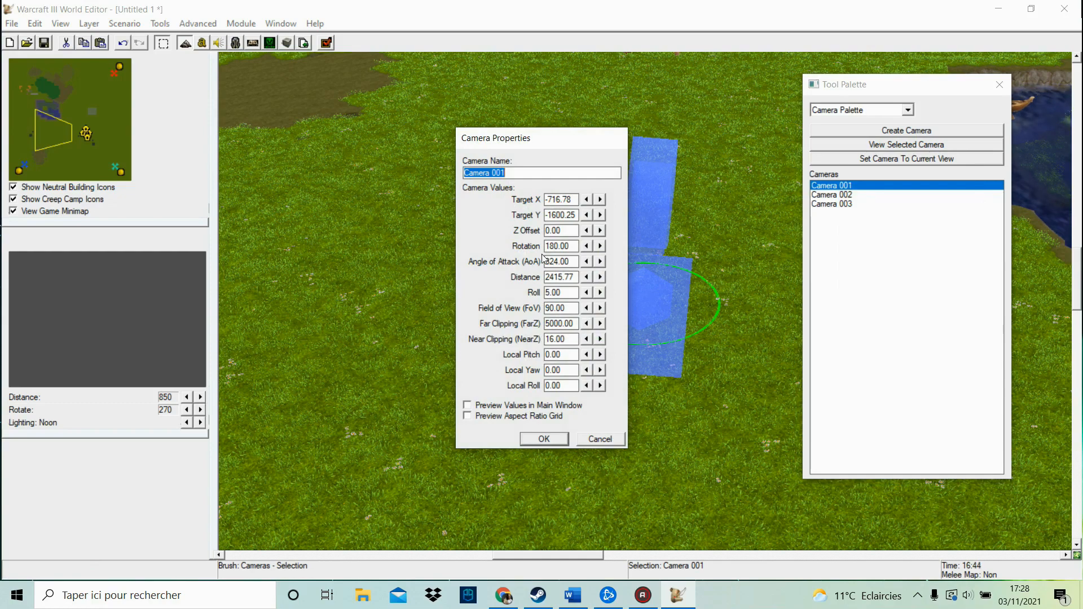
left_click(608, 440)
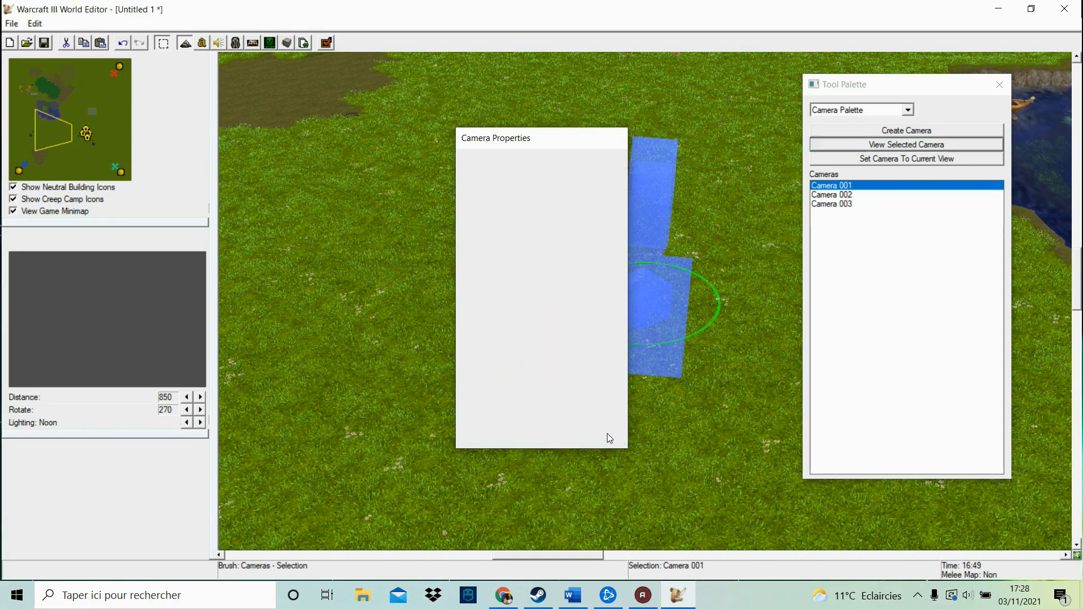
Delete Camera 001, Camera 003 and Camera 002 from the map
key("Delete")
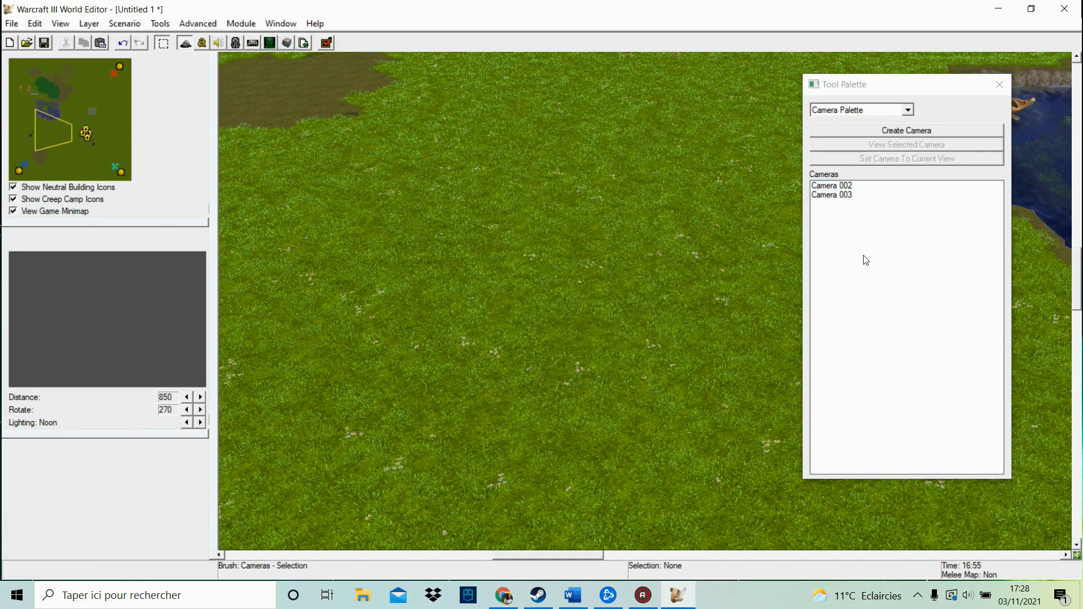
double_click(856, 195)
key("Delete")
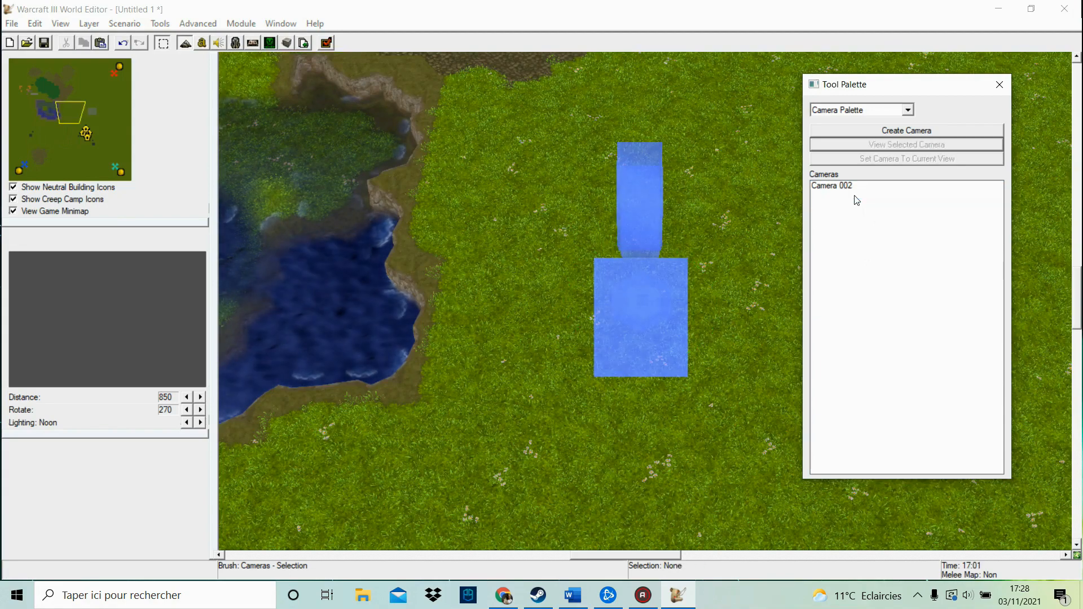
left_click(850, 186)
key("Delete")
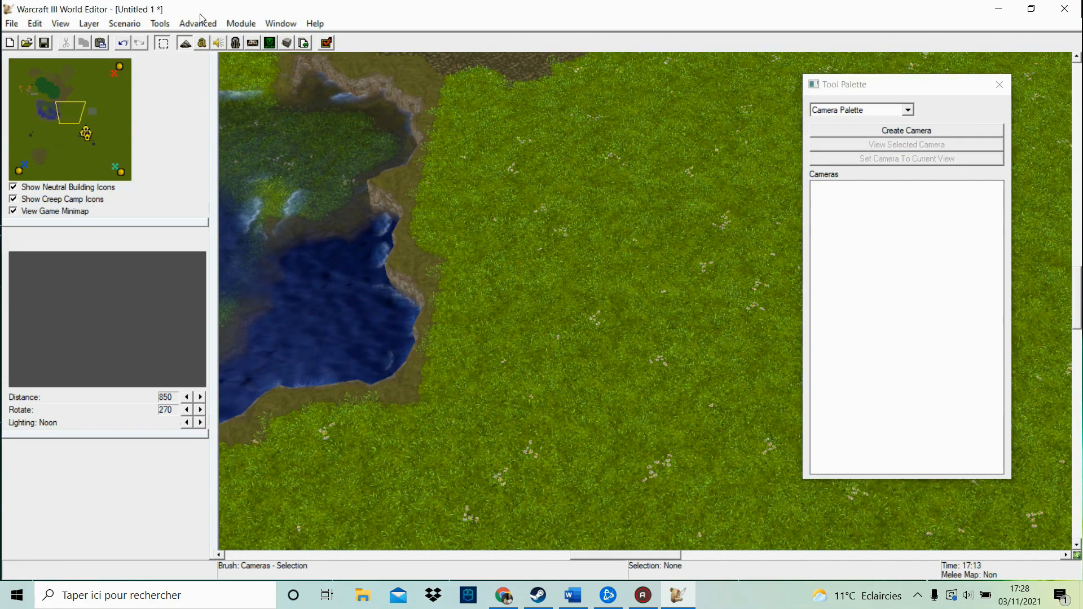
Open a second tool palette, move it over the camera palette and close it again
left_click(280, 24)
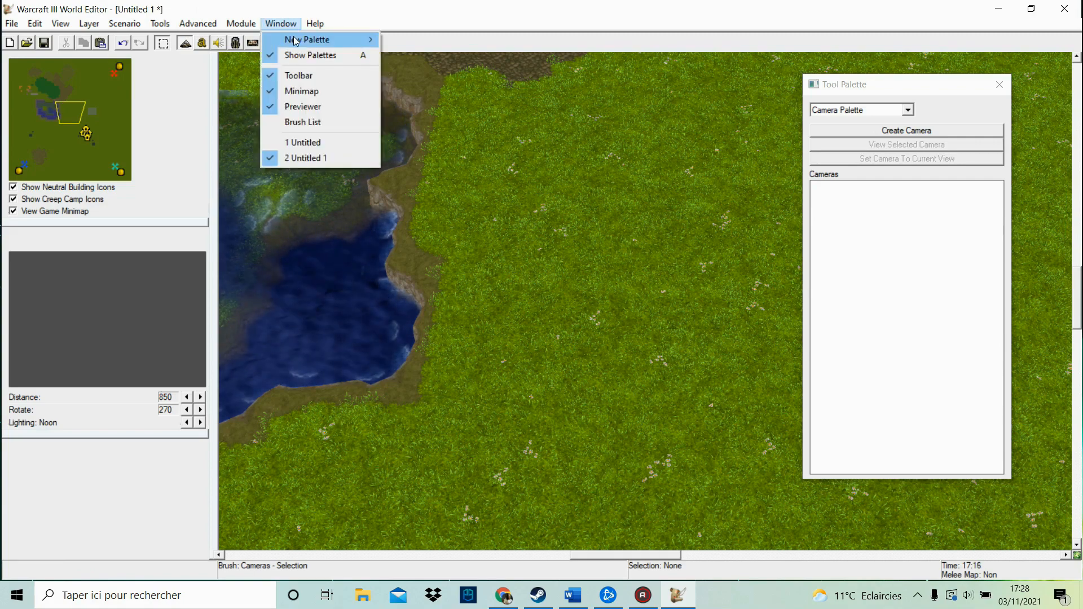
mouse_move(307, 40)
left_click(410, 39)
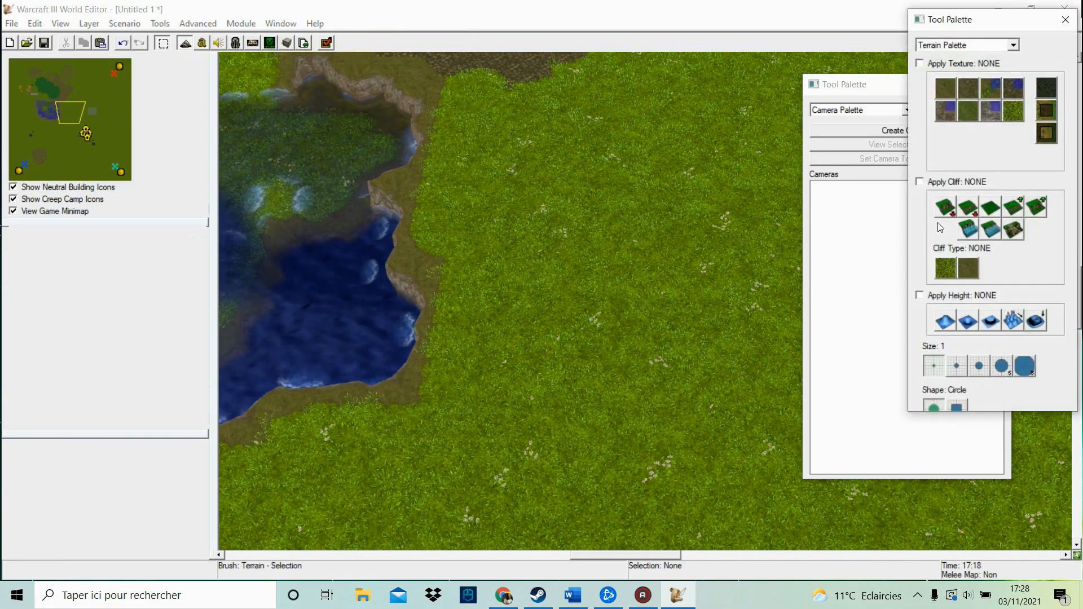
left_click_drag(1044, 22, 874, 77)
left_click(895, 77)
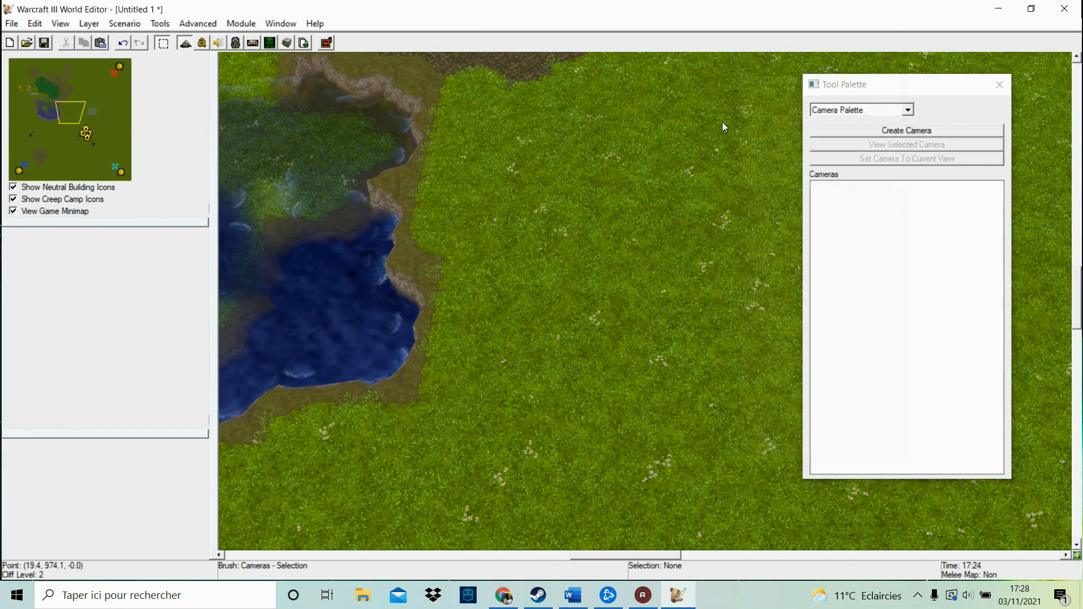
Close the Camera Palette and open a new tool palette for terrain
left_click(999, 85)
left_click(280, 23)
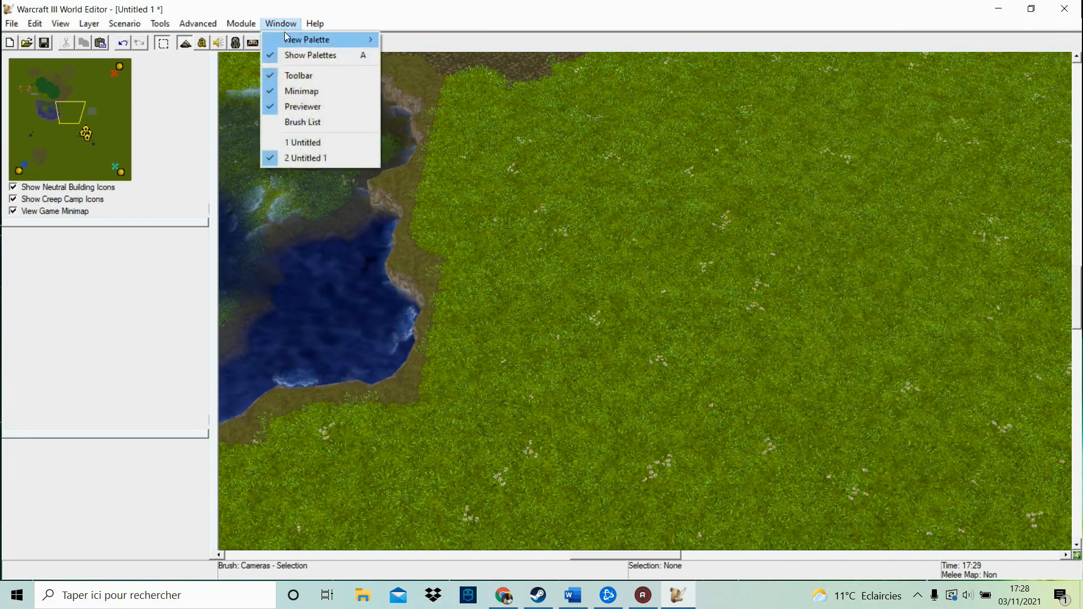
mouse_move(308, 39)
left_click(411, 37)
Switch to the other open map, Untitled, view its terrain and return to Untitled 1
left_click(277, 23)
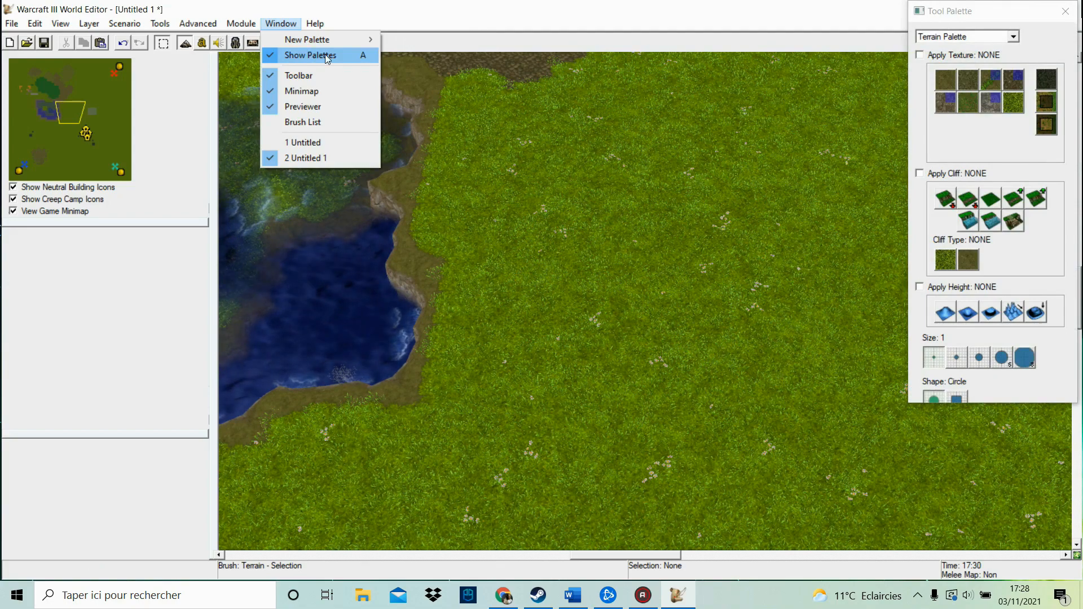
left_click(271, 4)
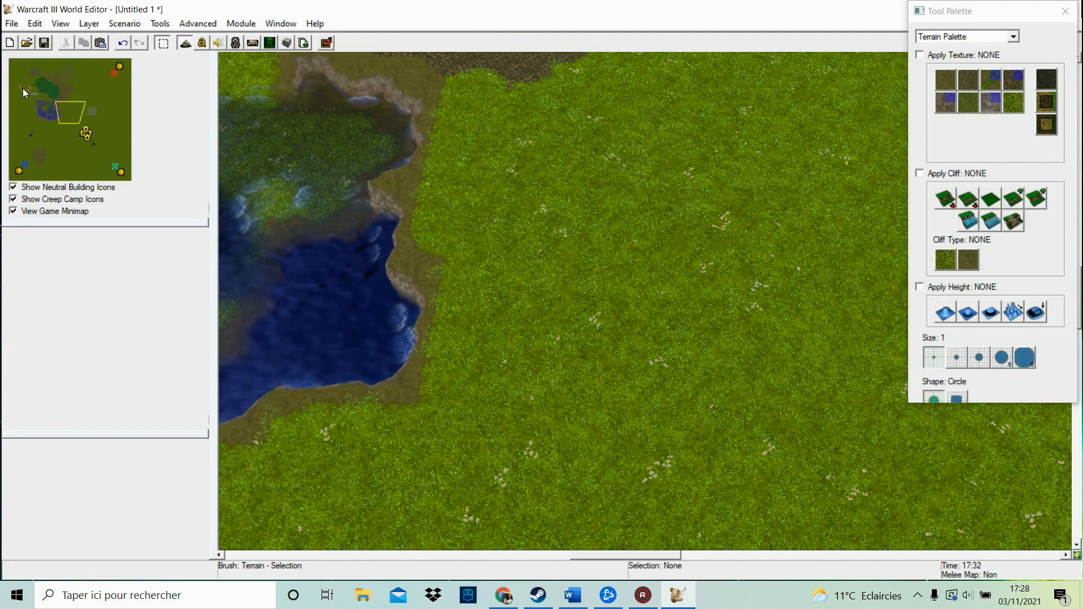
left_click(280, 23)
left_click(313, 142)
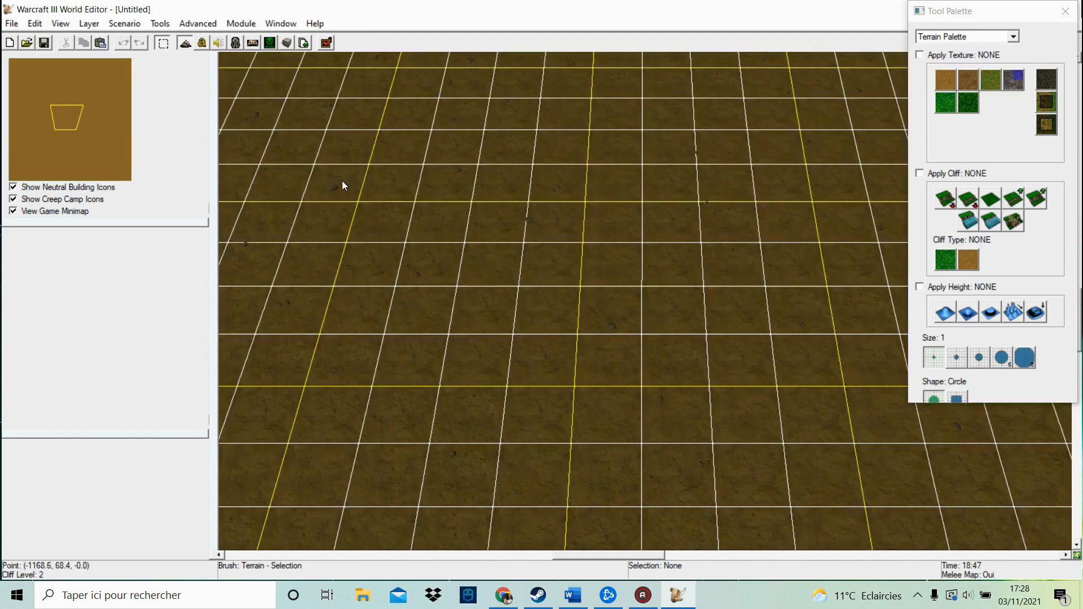
left_click_drag(69, 129, 79, 126)
left_click(280, 23)
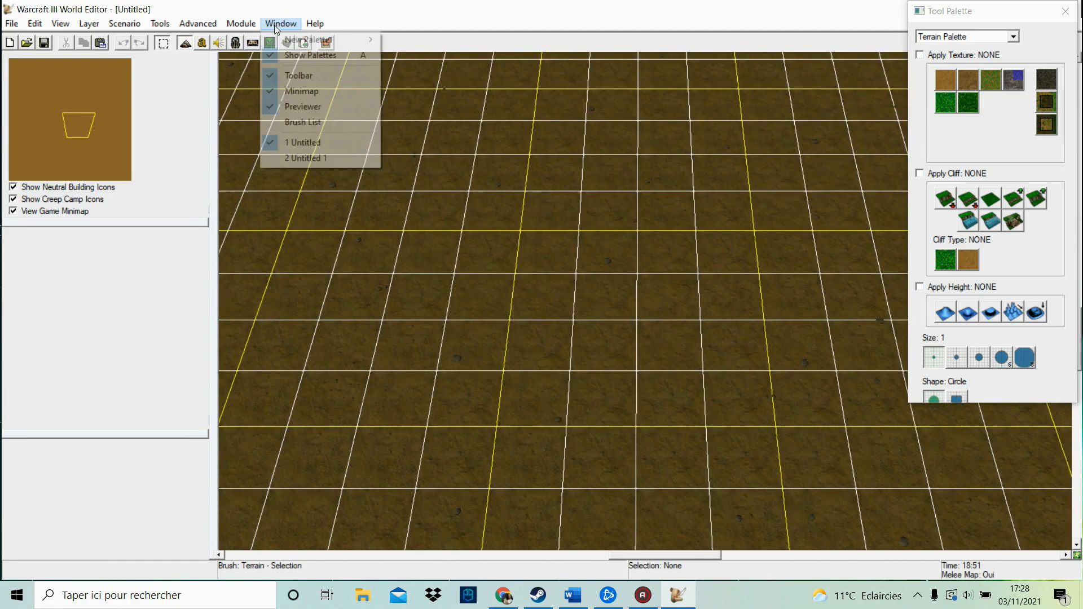
left_click(328, 158)
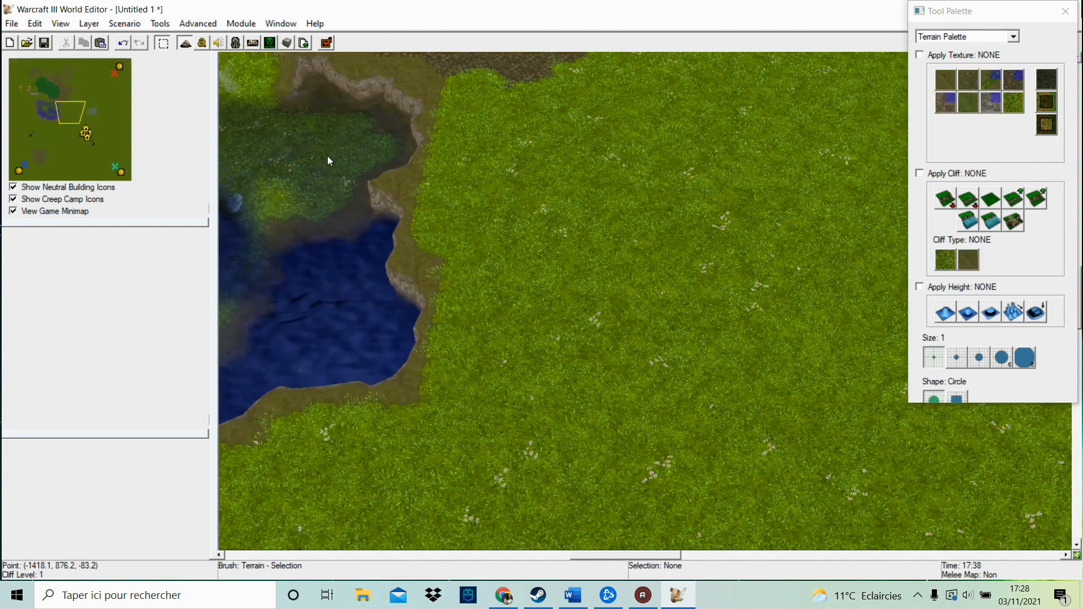
Open the Campaign Editor to view its general settings and close it
left_click(248, 23)
left_click(246, 23)
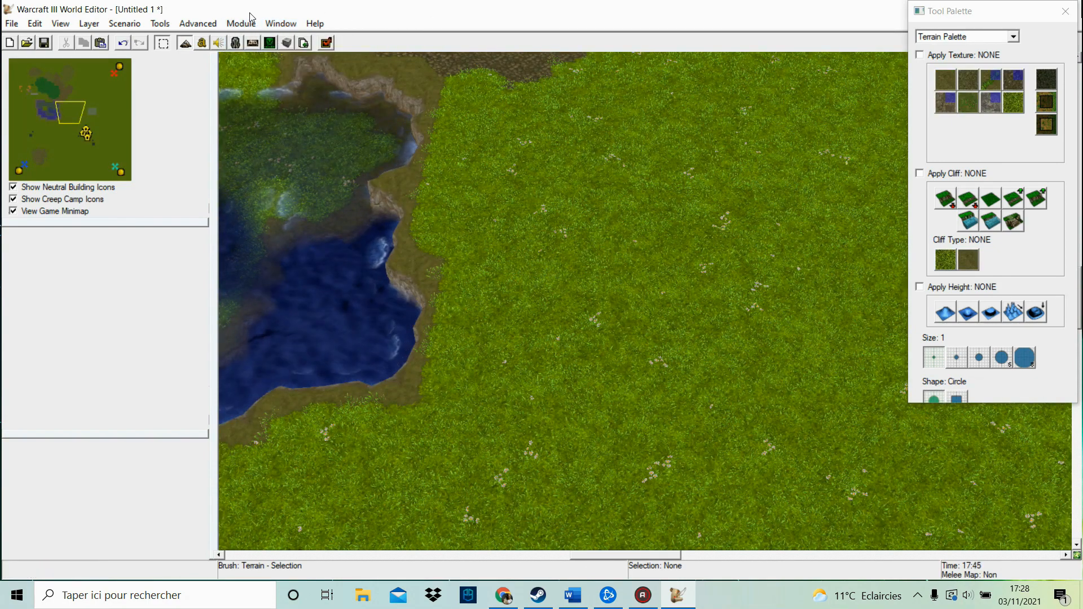
left_click(252, 24)
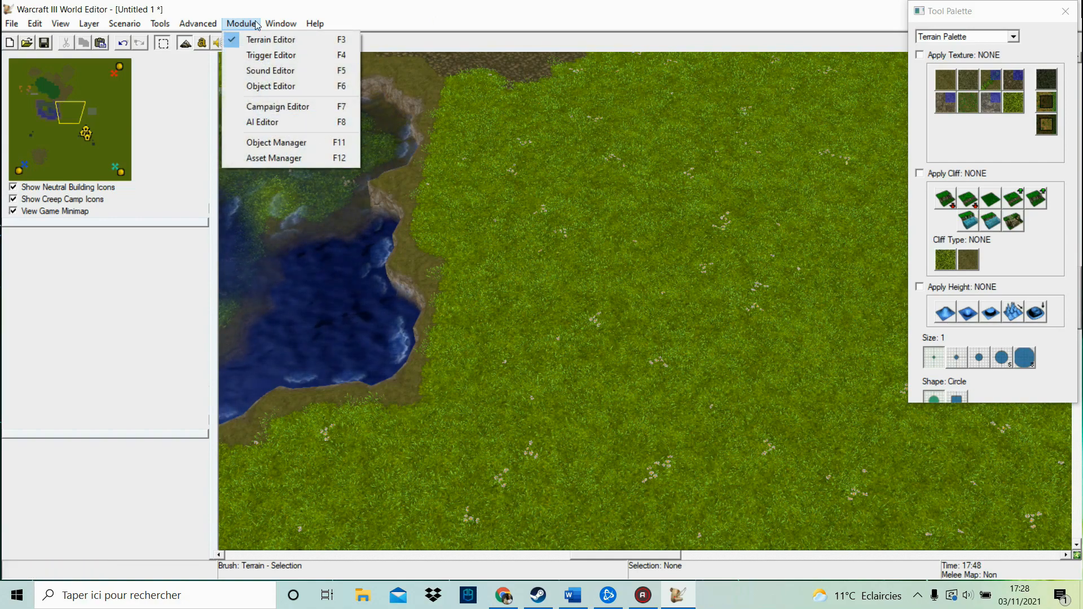
left_click(314, 106)
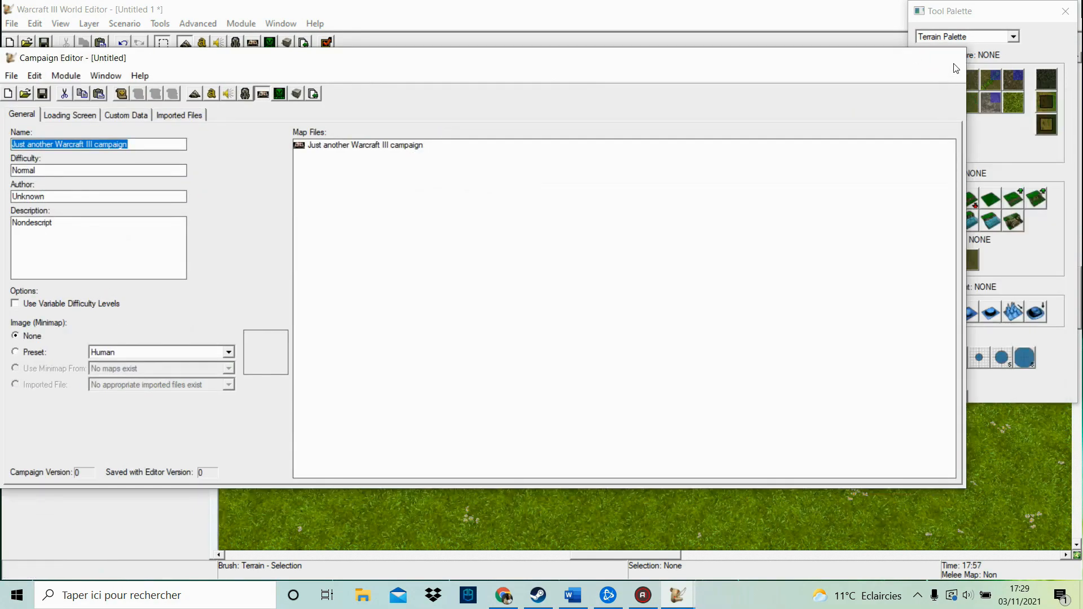
left_click(956, 67)
Open the Sound Editor briefly and return to the terrain view
left_click(241, 23)
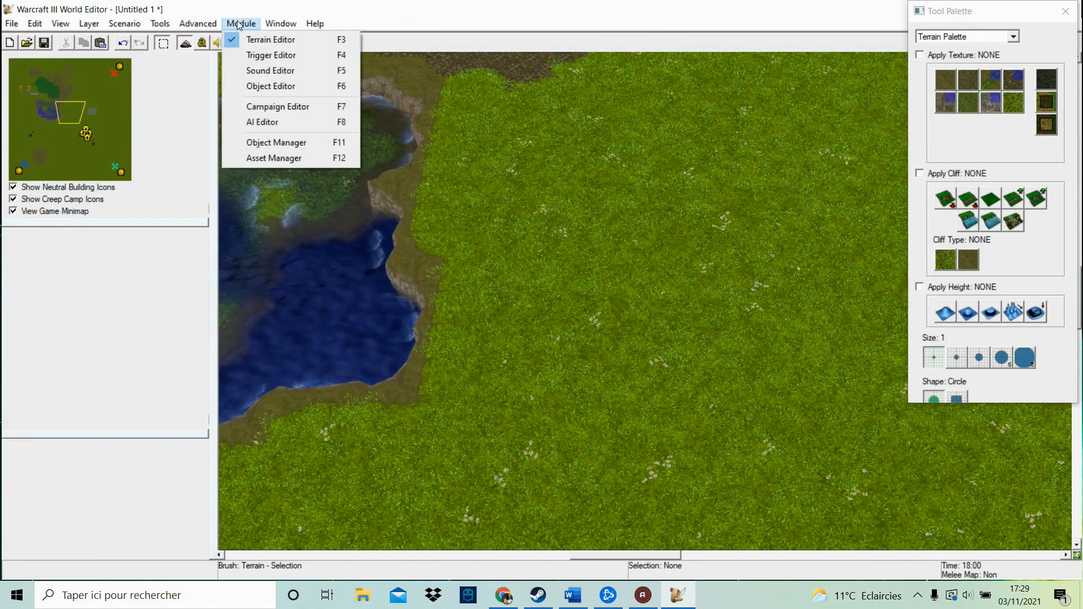
left_click(276, 71)
left_click(839, 75)
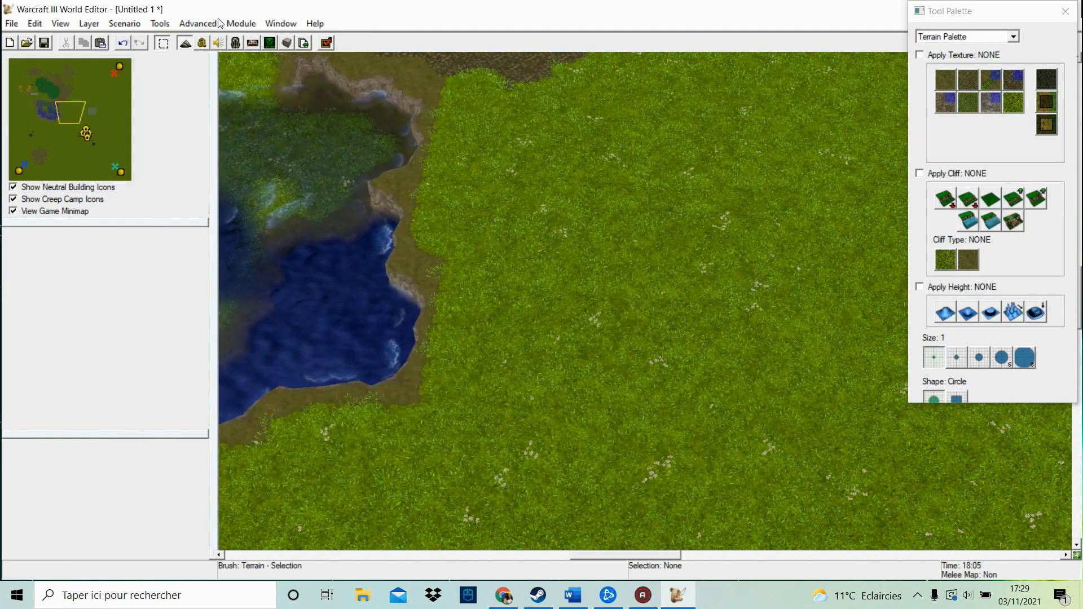
left_click(241, 23)
left_click(341, 5)
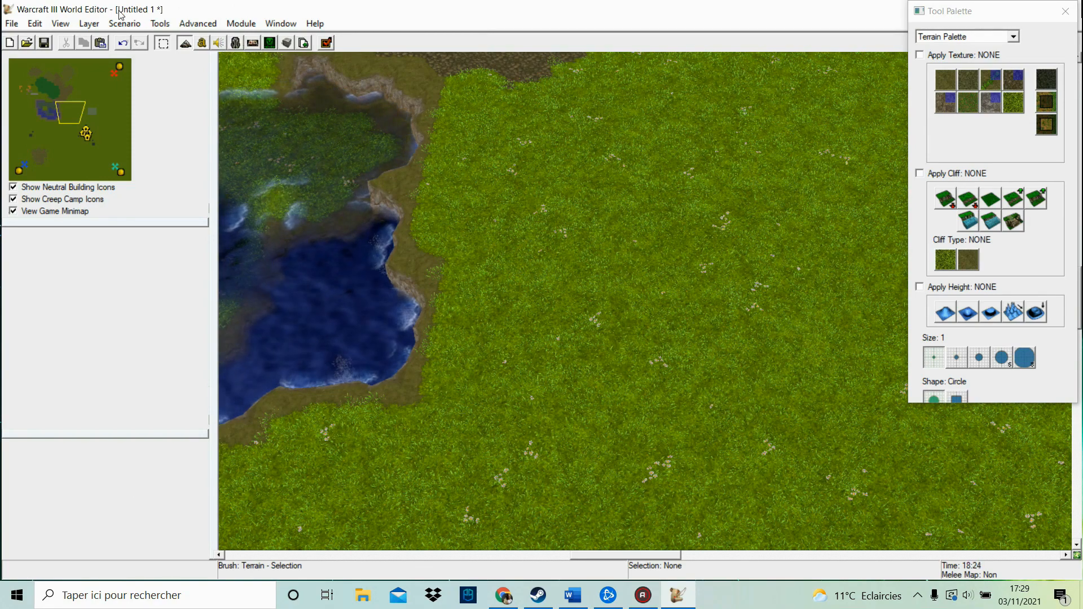
left_click(12, 24)
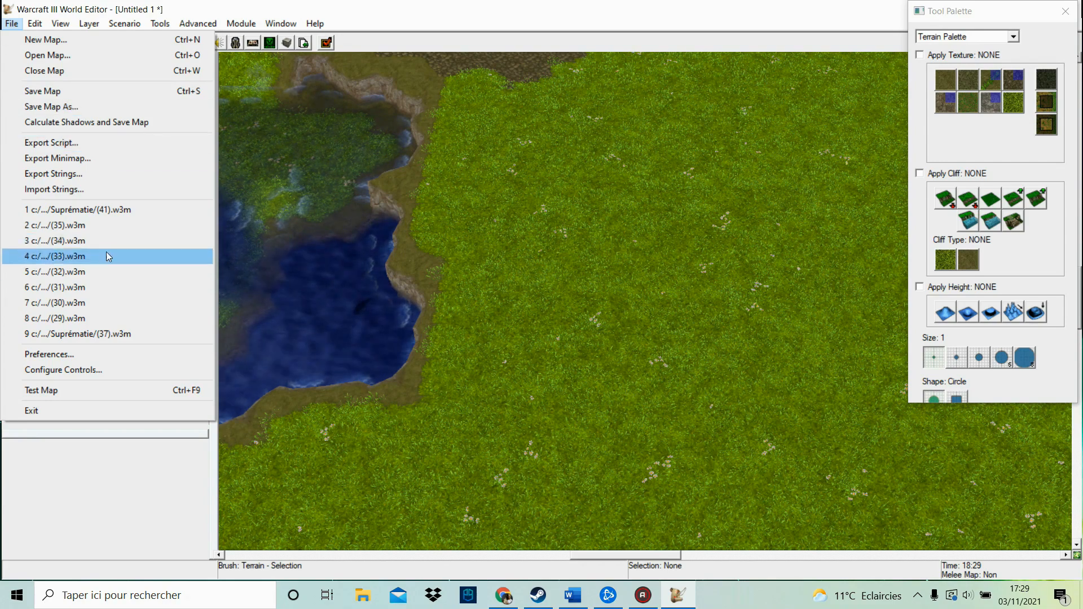
left_click(394, 2)
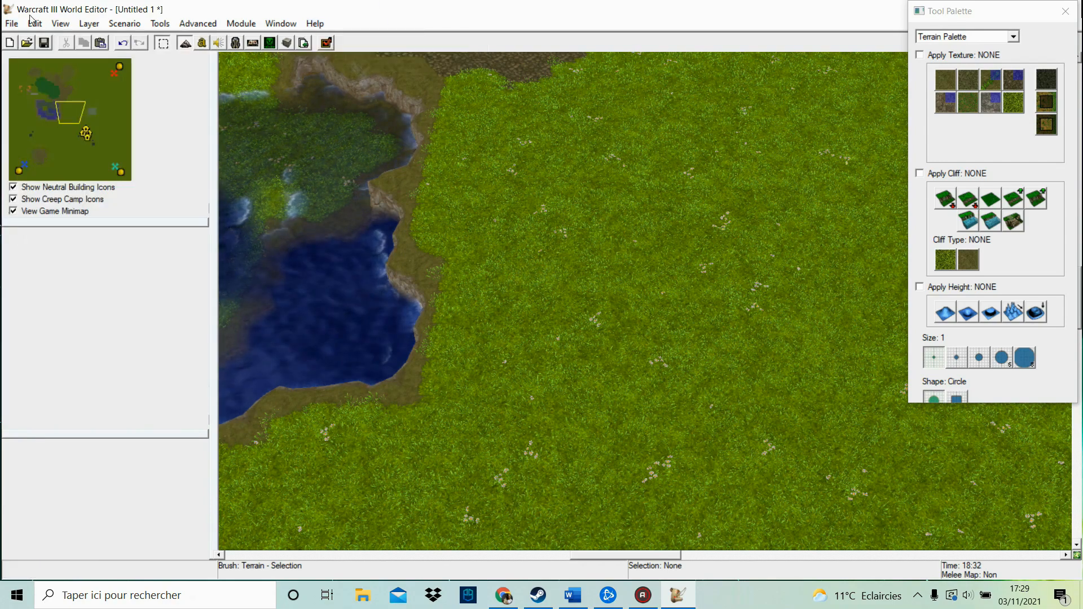
left_click(11, 23)
left_click(411, 16)
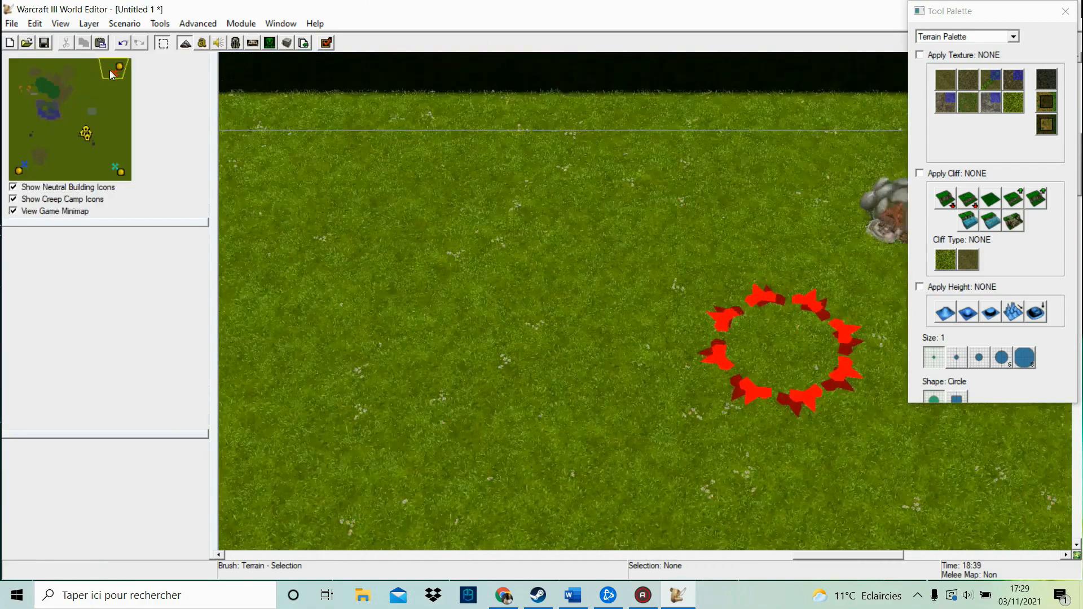
left_click(11, 23)
left_click(387, 5)
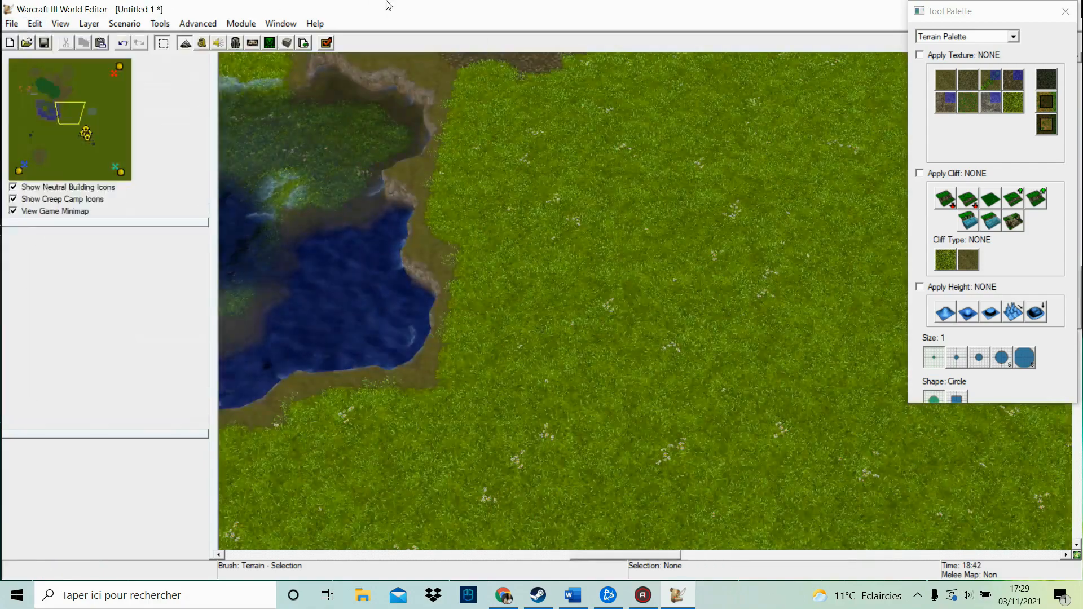
Start opening a map and browse the Blizzard Maps, expanding the Maps, frozenthrone and scenario folders
left_click(27, 43)
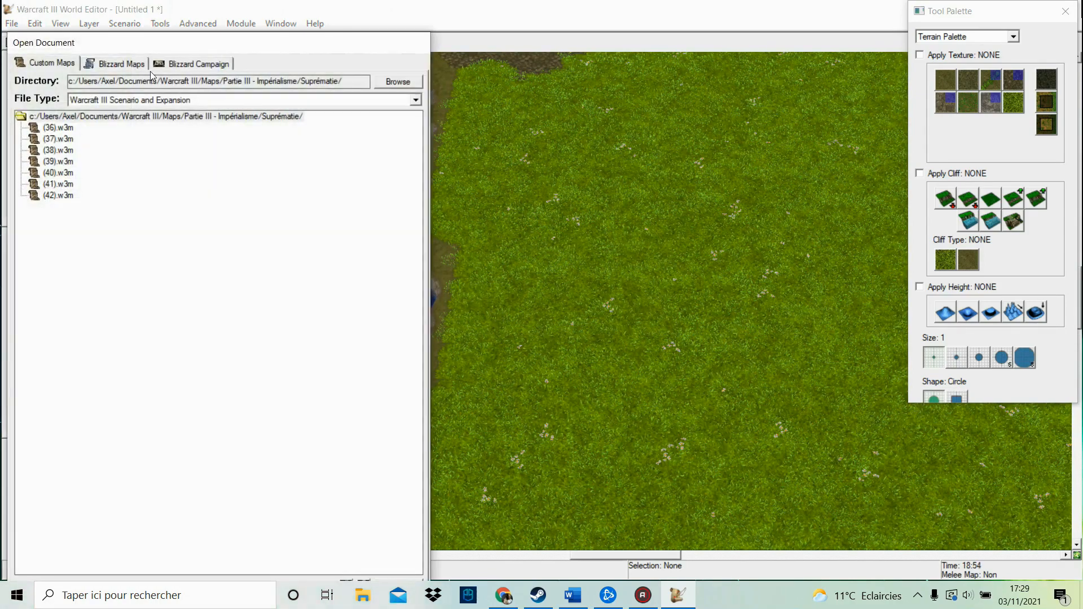
left_click(125, 63)
left_click(162, 63)
left_click(95, 66)
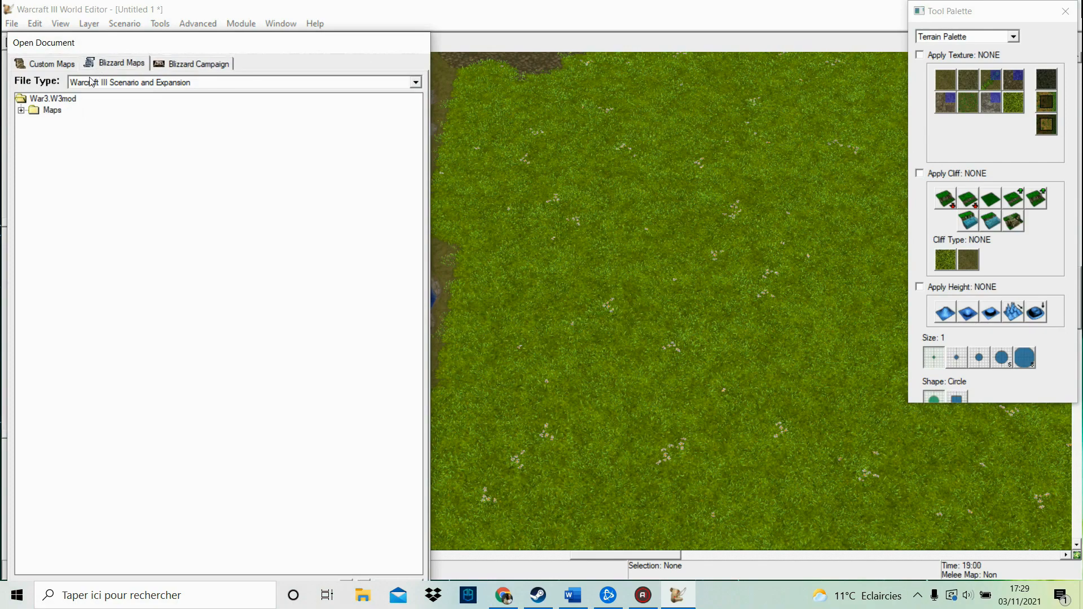
left_click(24, 110)
left_click(34, 110)
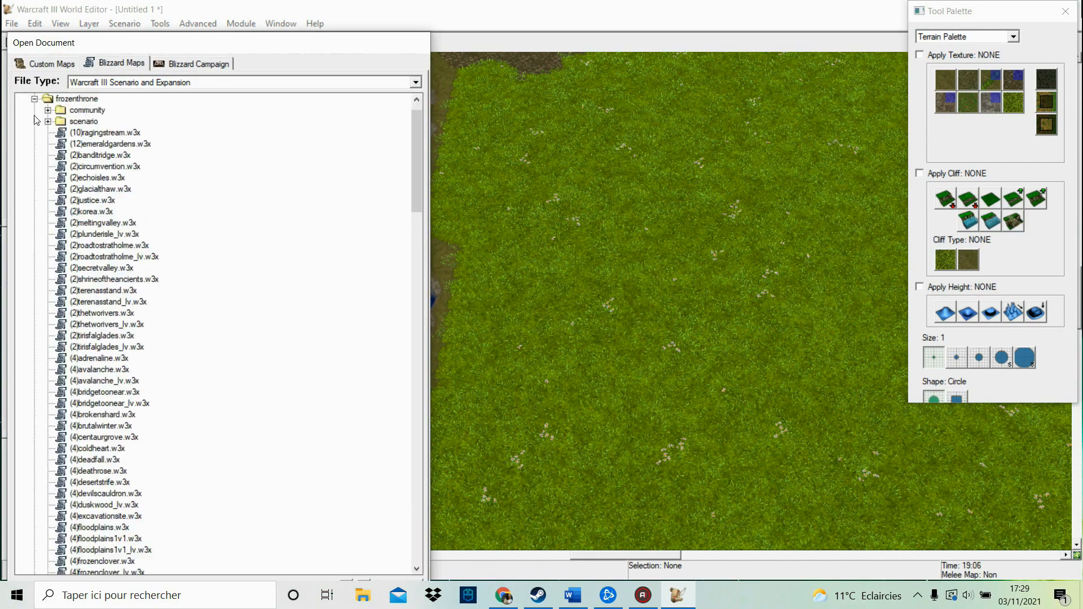
left_click(48, 122)
Browse the Blizzard Campaign maps in the classic tft and roc folders, and close the map selection without opening one
left_click(197, 63)
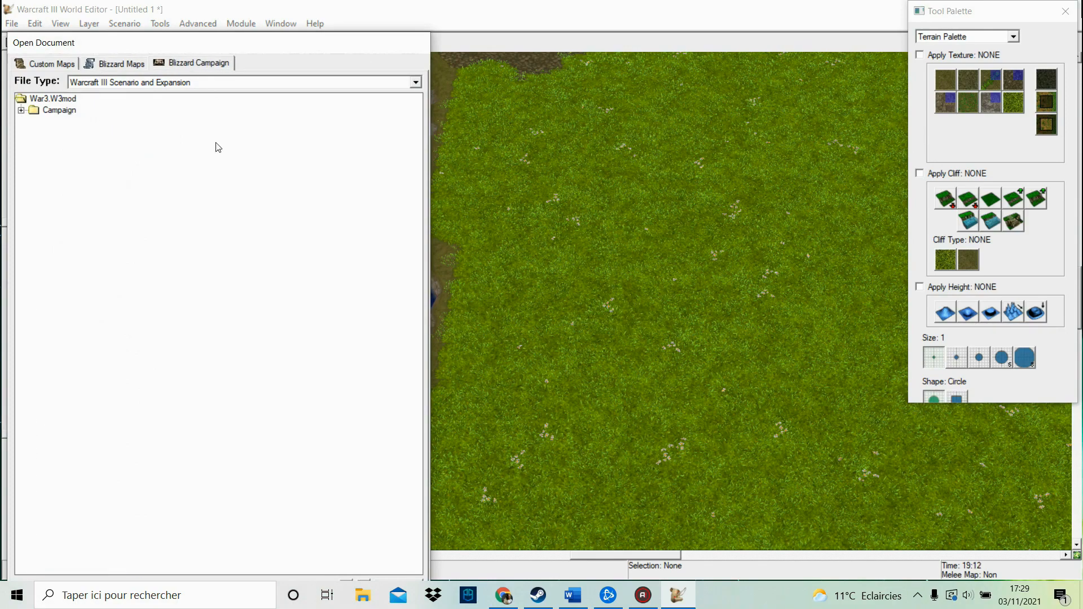
left_click(22, 110)
left_click(34, 121)
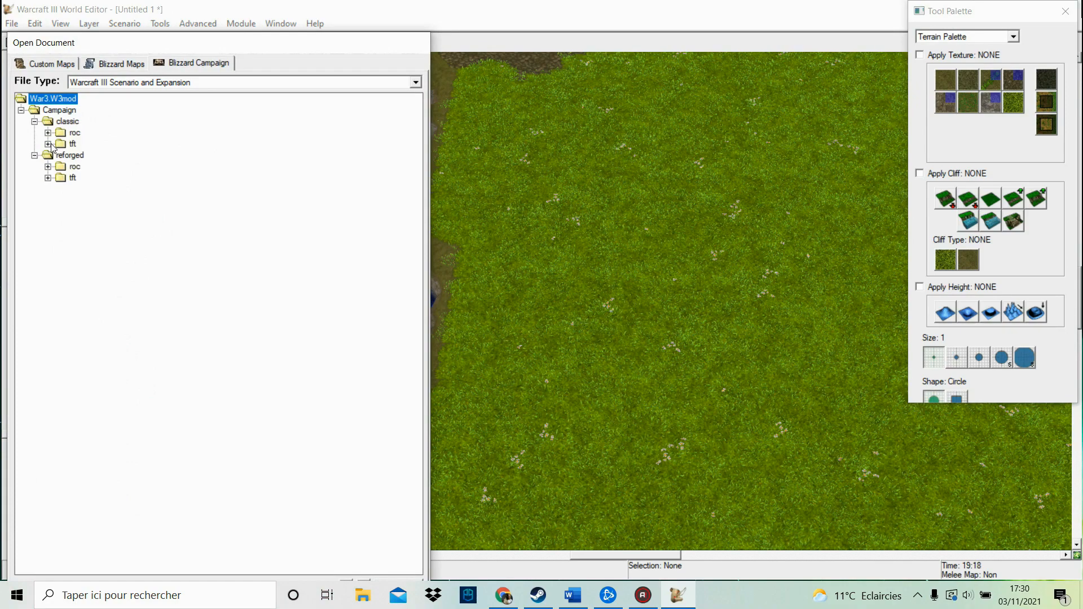
left_click(48, 144)
scroll(112, 131, "up", 2)
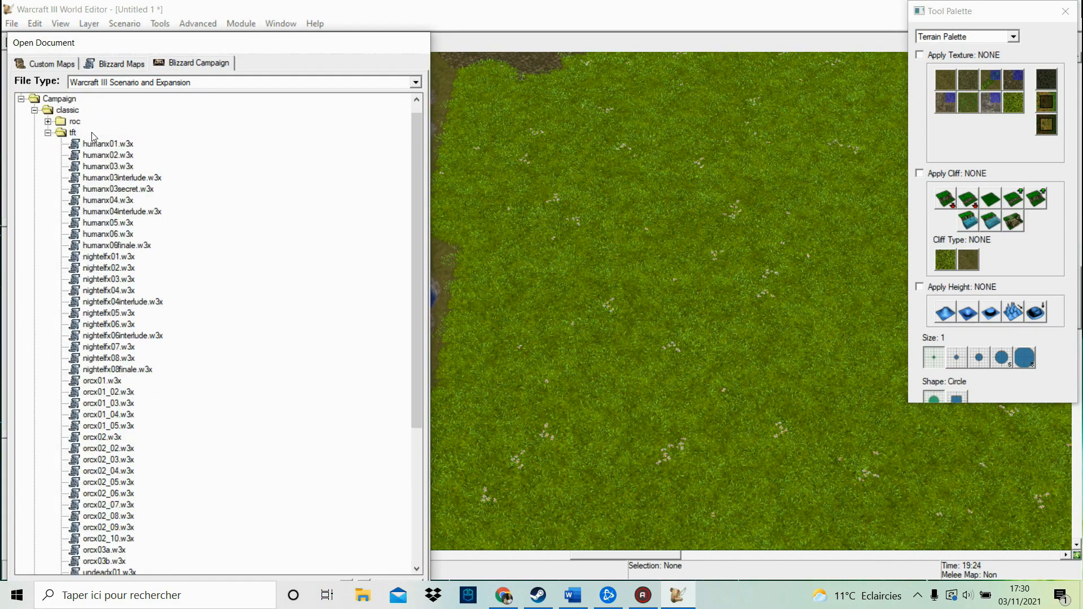
left_click(49, 132)
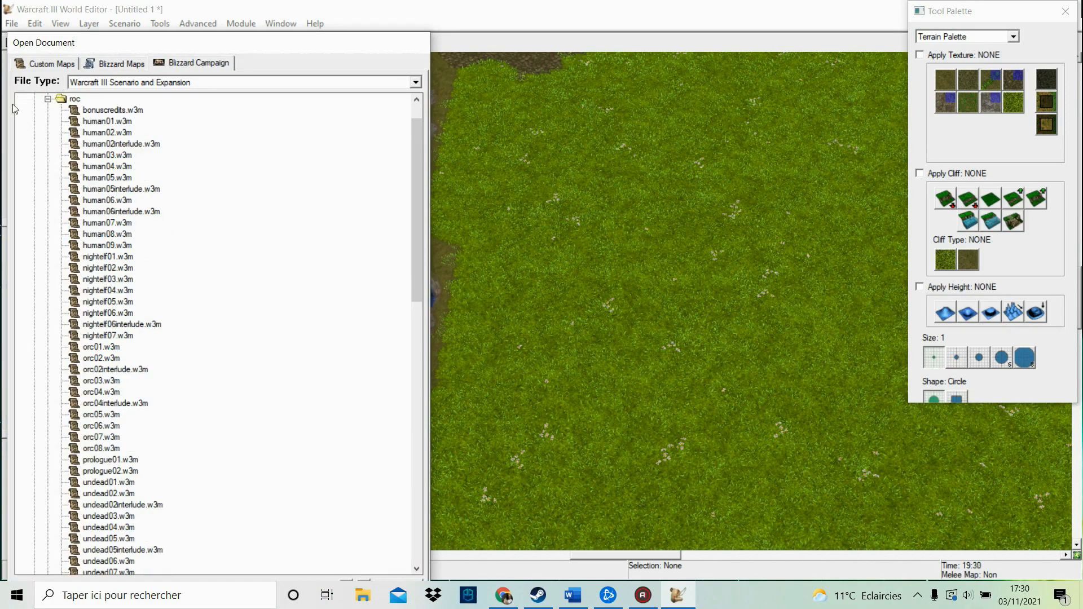
left_click_drag(247, 46, 247, 31)
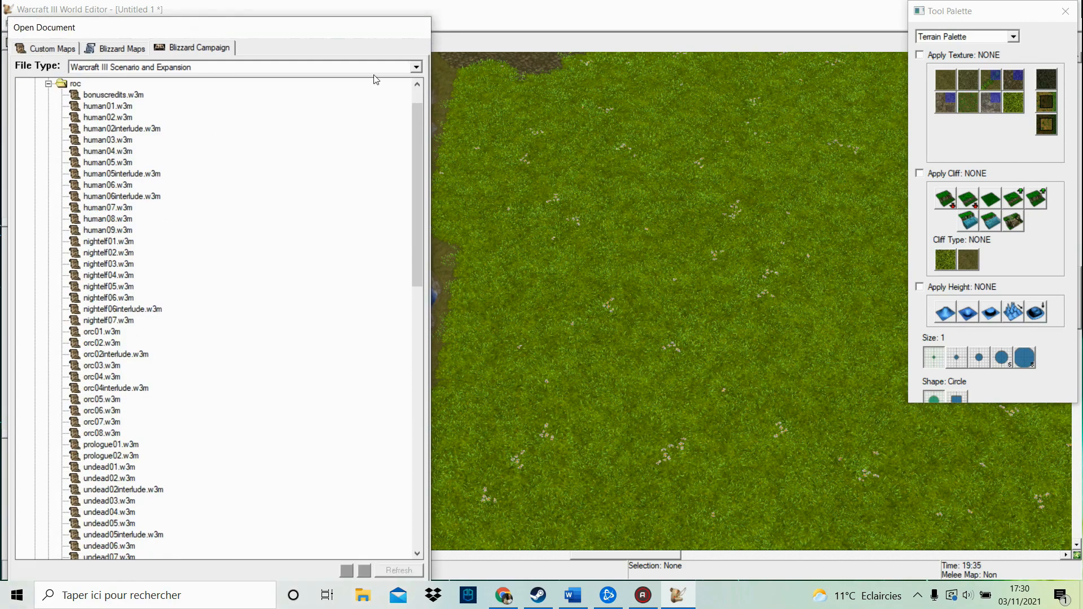
mouse_move(383, 20)
left_mouse_down()
mouse_move(384, 50)
mouse_move(373, 26)
left_mouse_up()
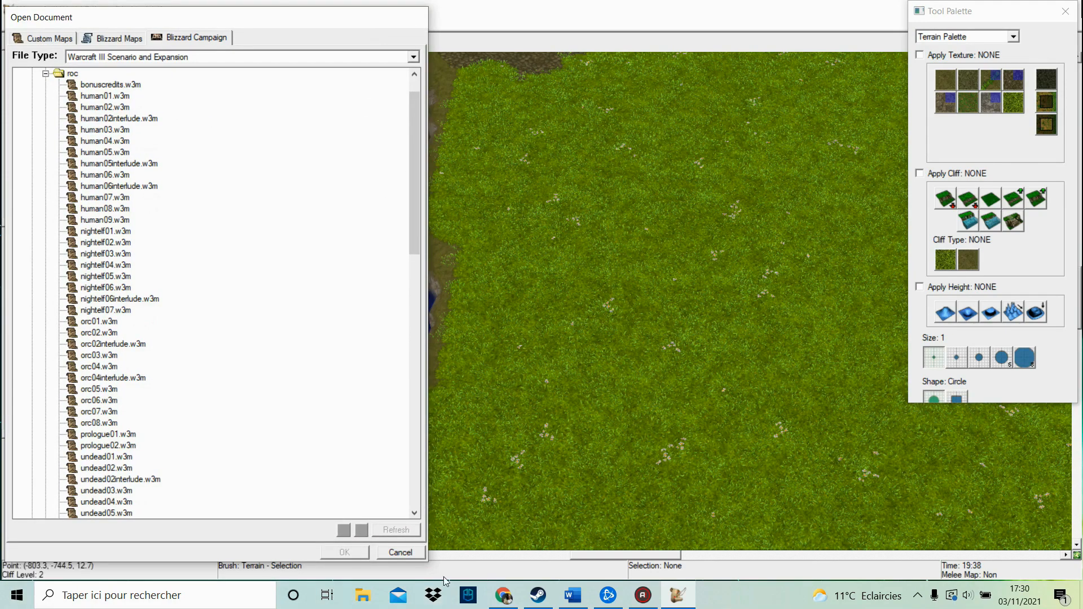
left_click(400, 552)
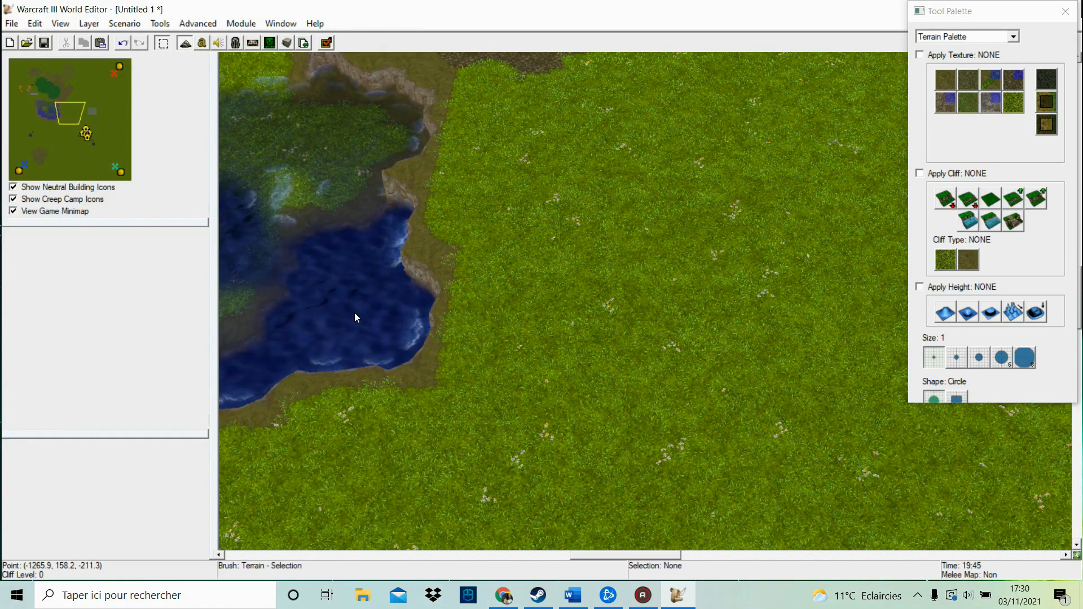
View the configurable keyboard controls for the Object Editor and AI Editor, and close the settings without changes
left_click(8, 24)
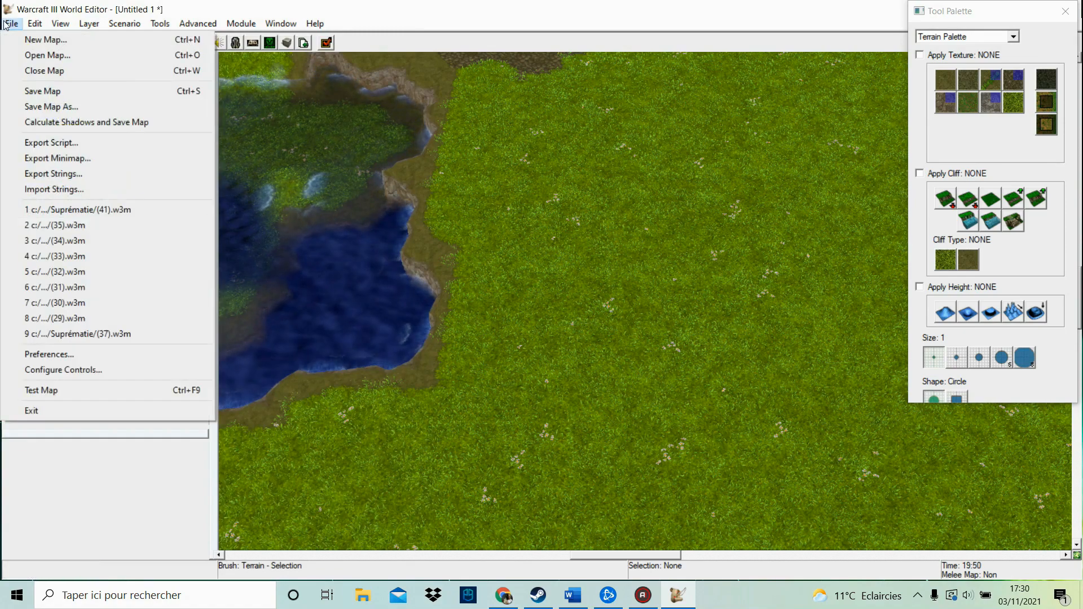
left_click(148, 367)
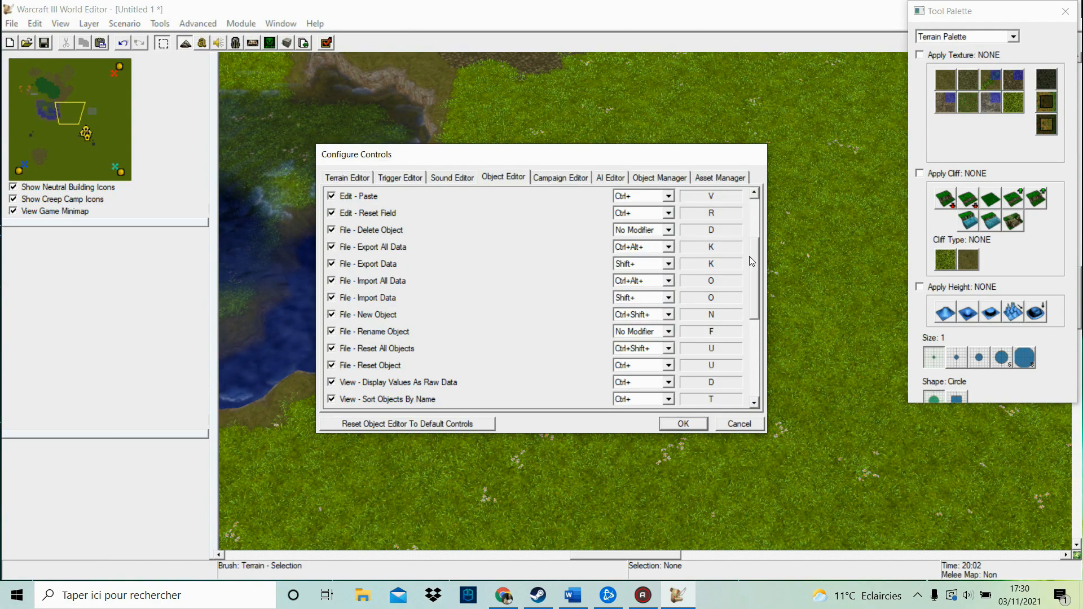
left_click_drag(756, 281, 755, 238)
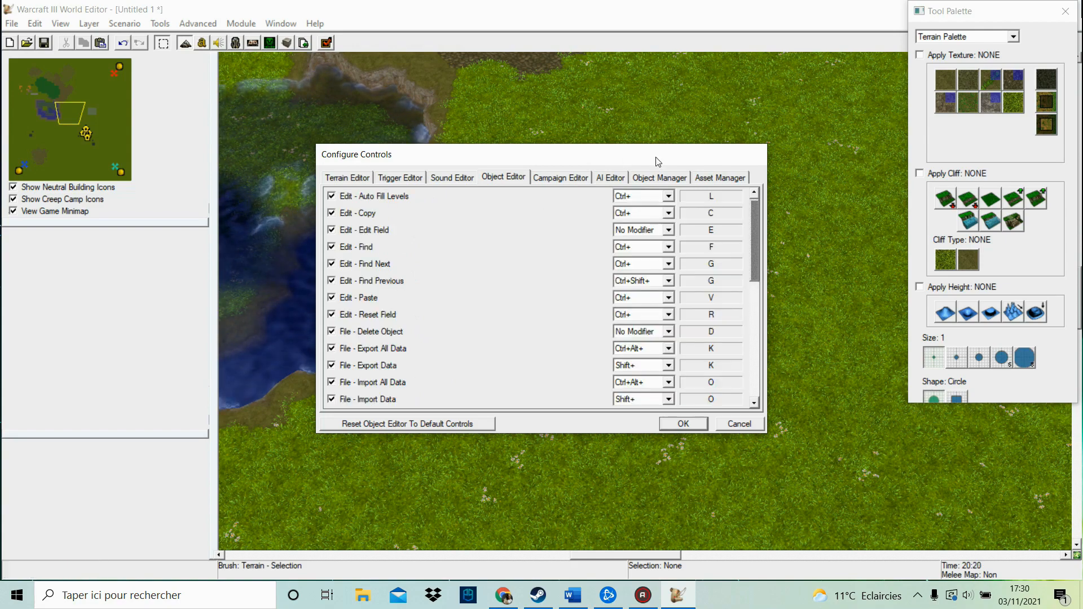
left_click(597, 176)
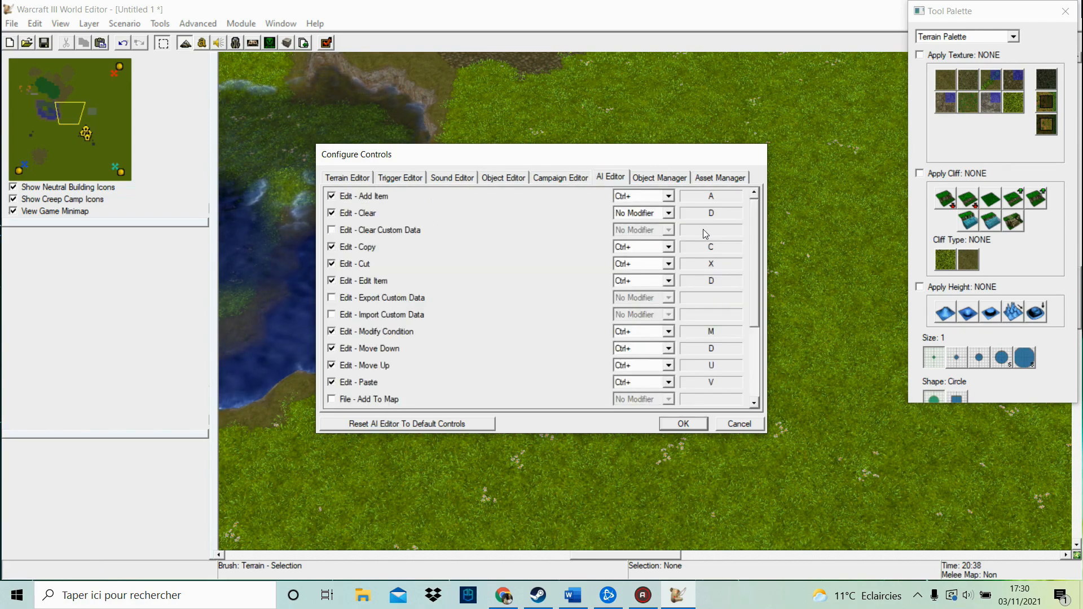
left_click(503, 176)
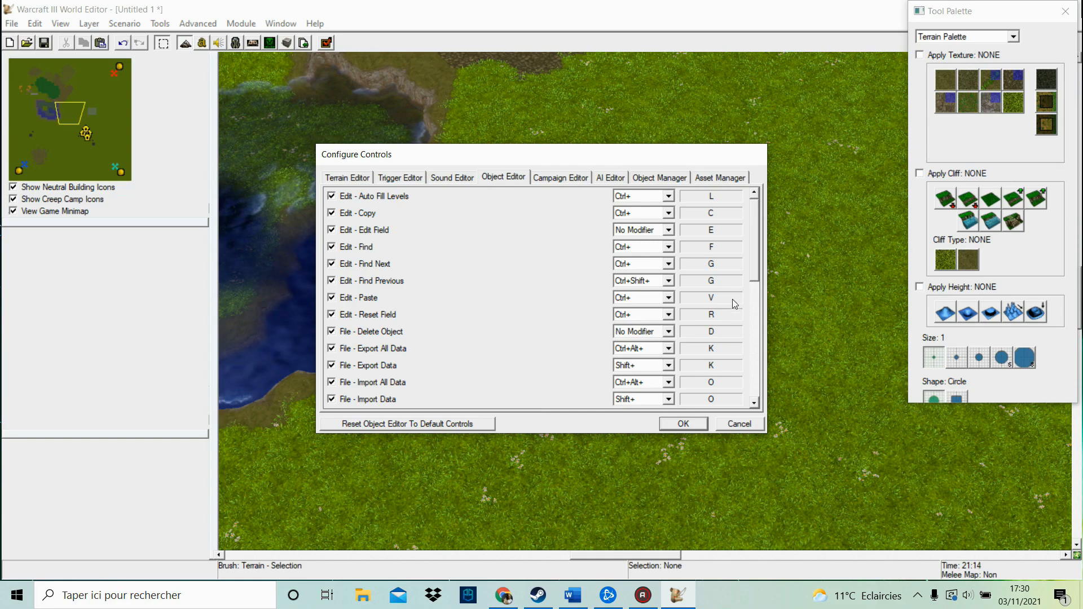
scroll(745, 299, "down", 3)
left_click(744, 427)
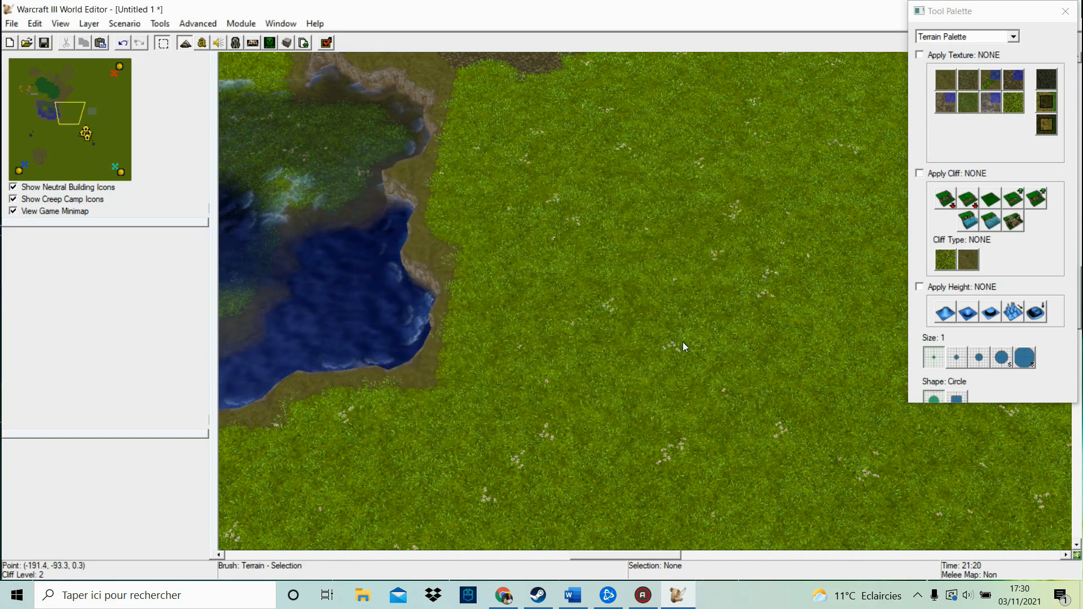